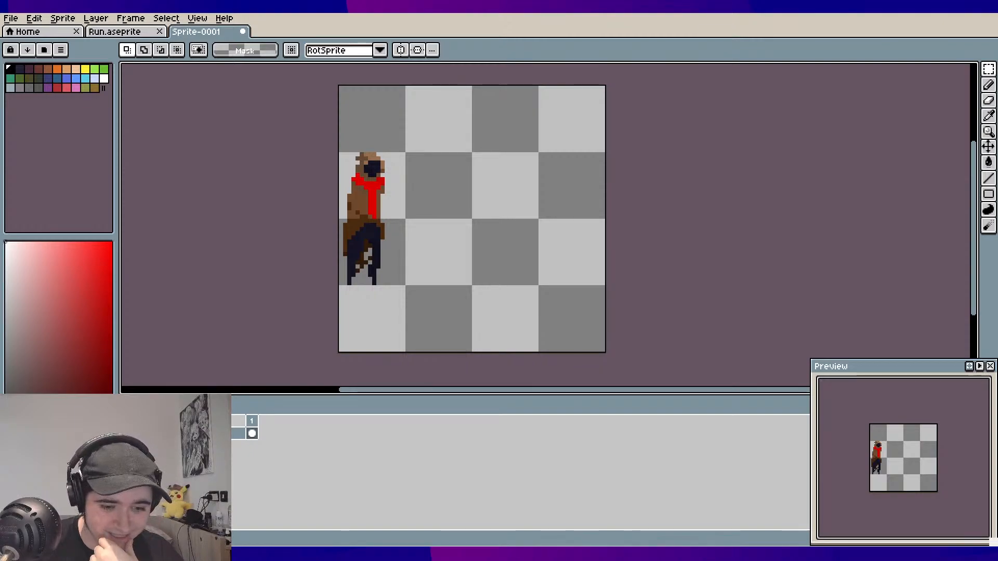
drag(444, 197, 438, 176)
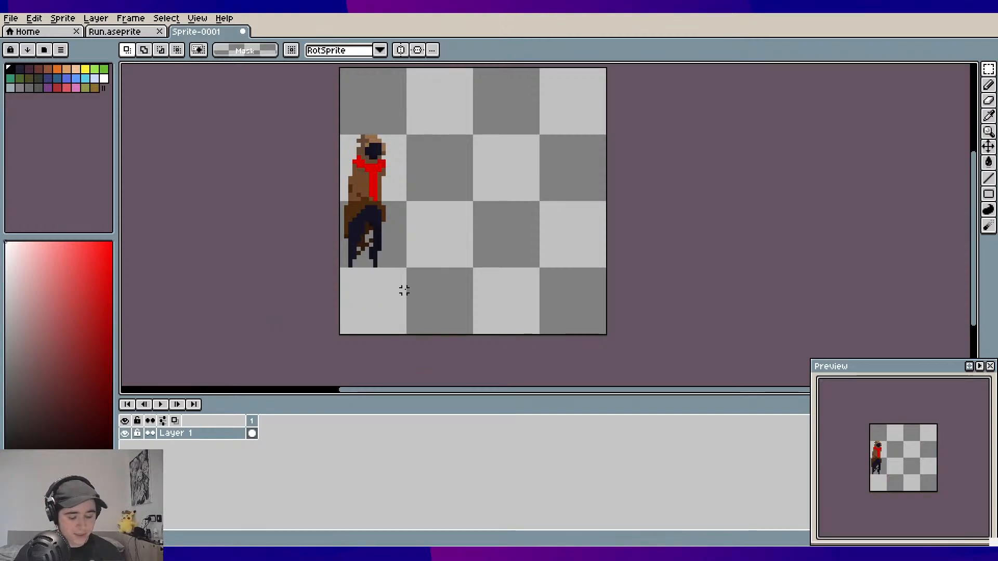
scroll(487, 194, up, 1)
drag(407, 180, 455, 203)
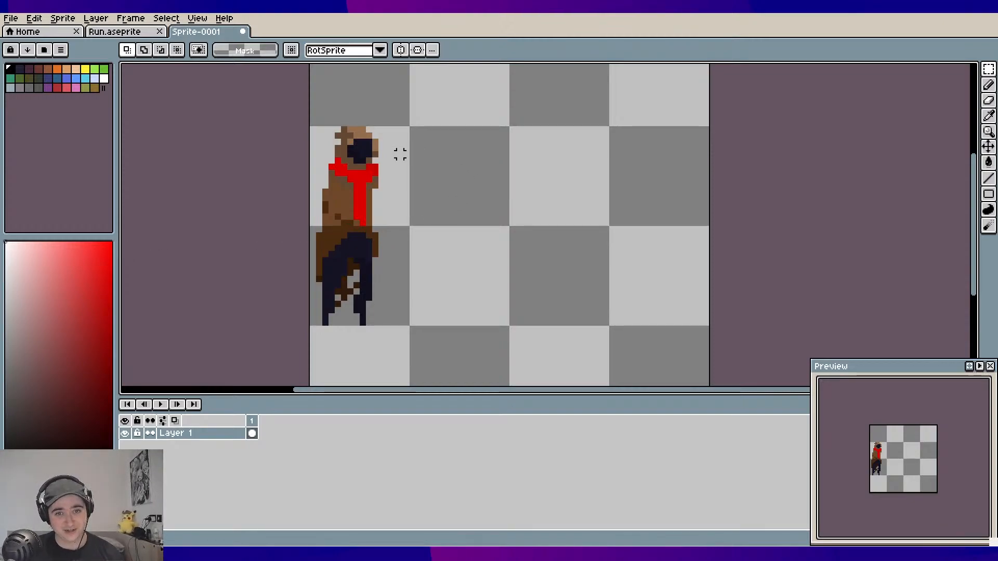
click(400, 155)
click(496, 266)
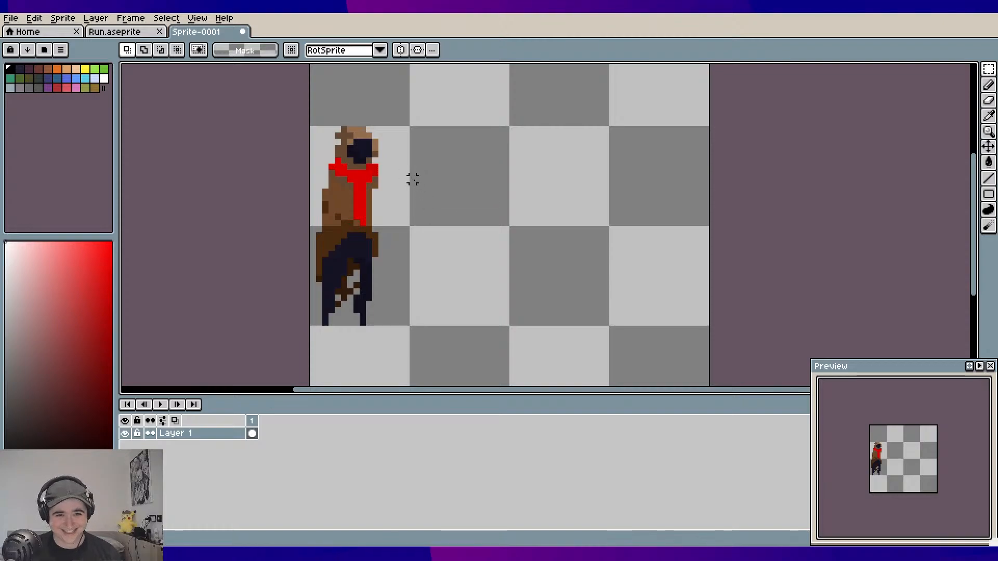
scroll(413, 179, right, 4)
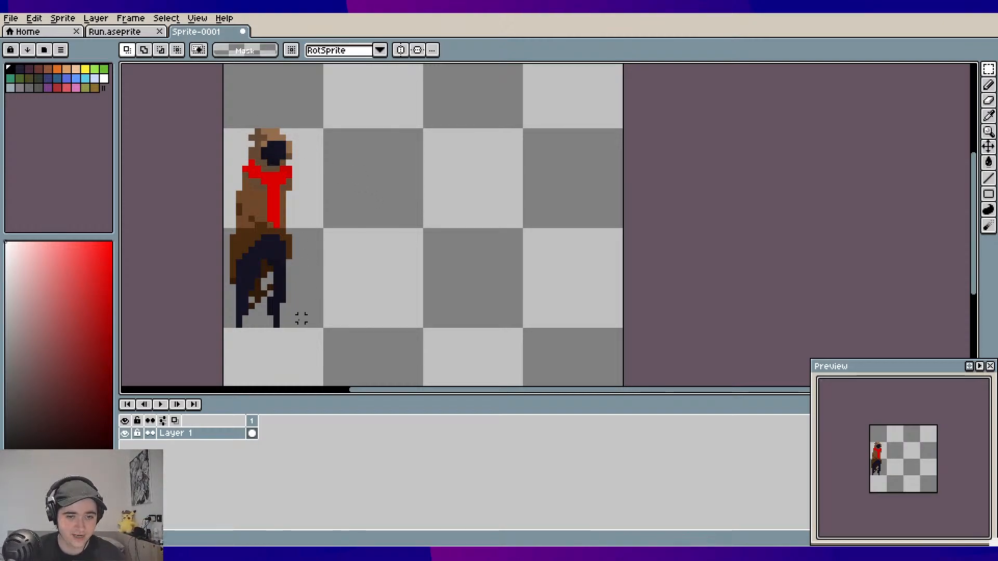
drag(297, 327, 232, 134)
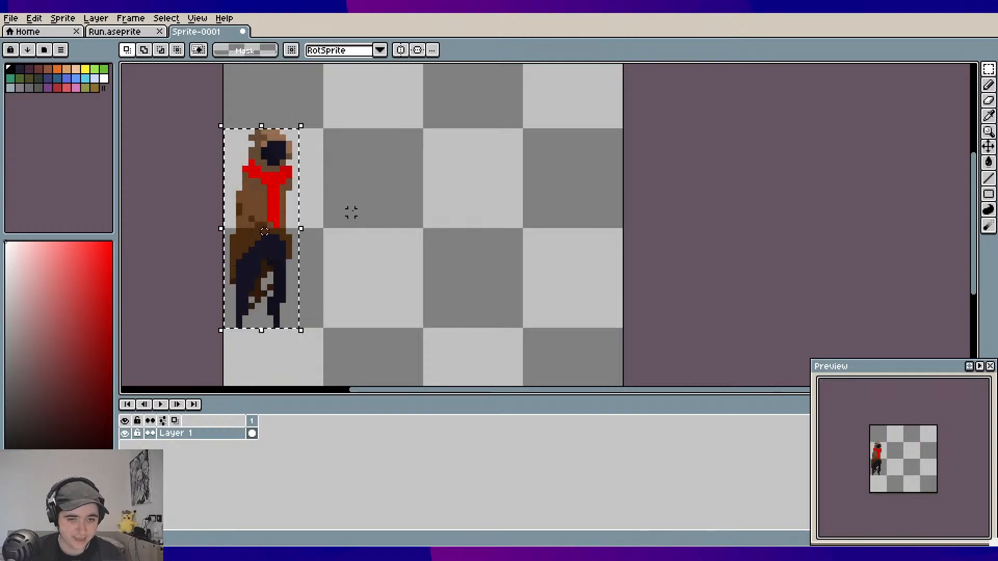
click(350, 212)
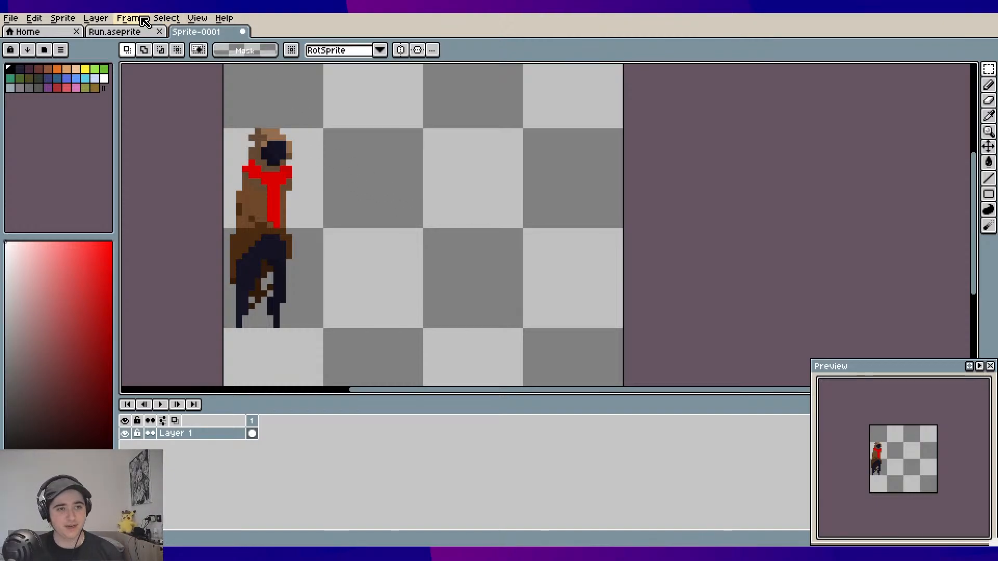
Clear the selection in Run.aseprite, review its run animation and return to the Sprite-0001 document
click(115, 32)
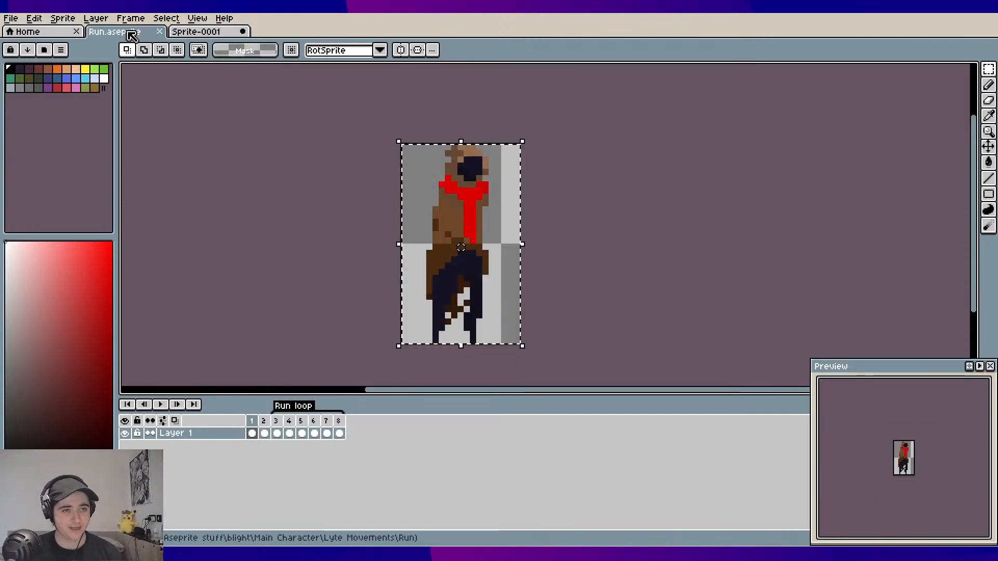
click(298, 260)
key(Return)
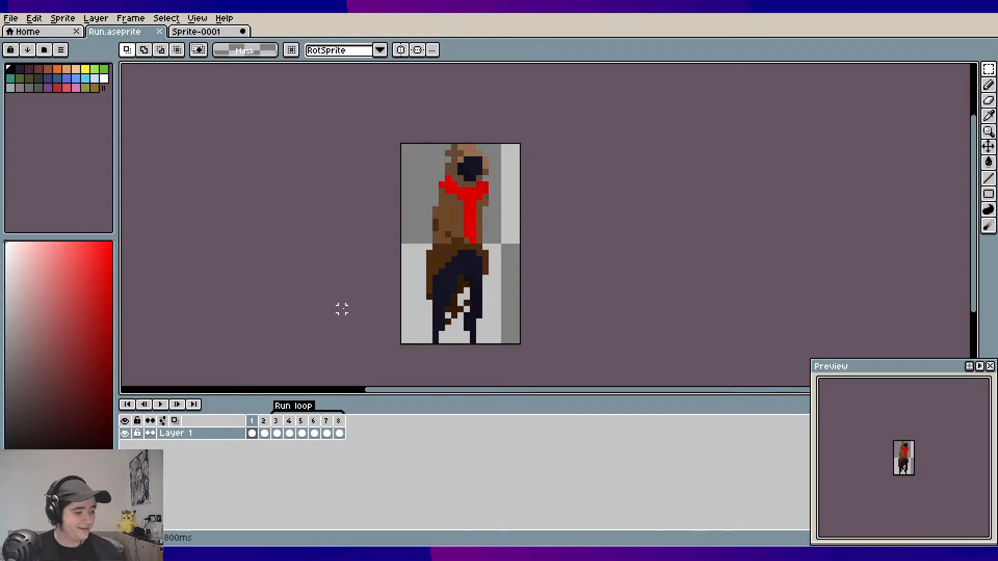
click(207, 32)
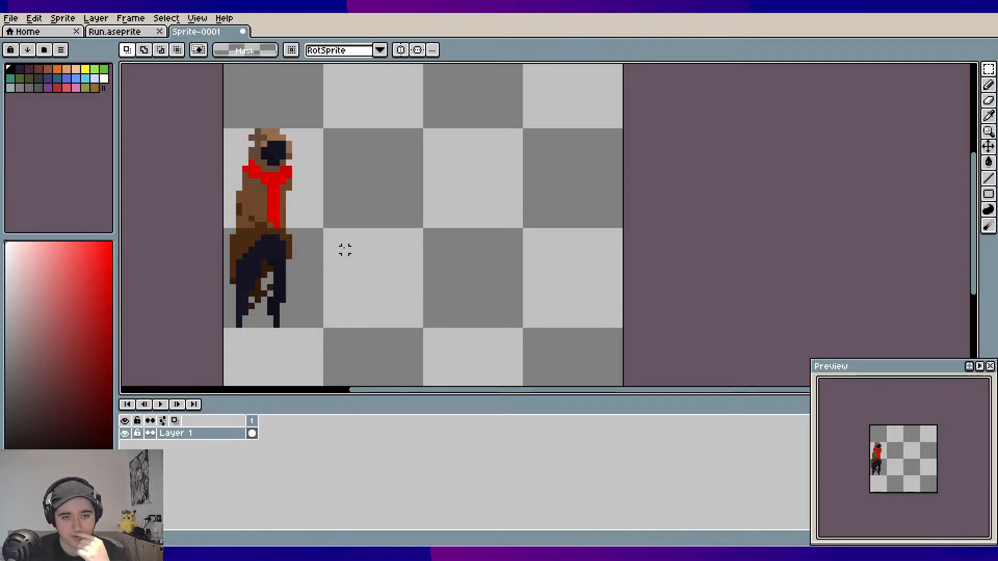
Choose the Pencil tool with a pale blue-grey colour and create a new layer above Layer 1
drag(346, 249, 370, 236)
scroll(353, 244, up, 1)
scroll(334, 227, down, 1)
scroll(343, 231, up, 1)
scroll(351, 229, up, 1)
scroll(352, 230, down, 1)
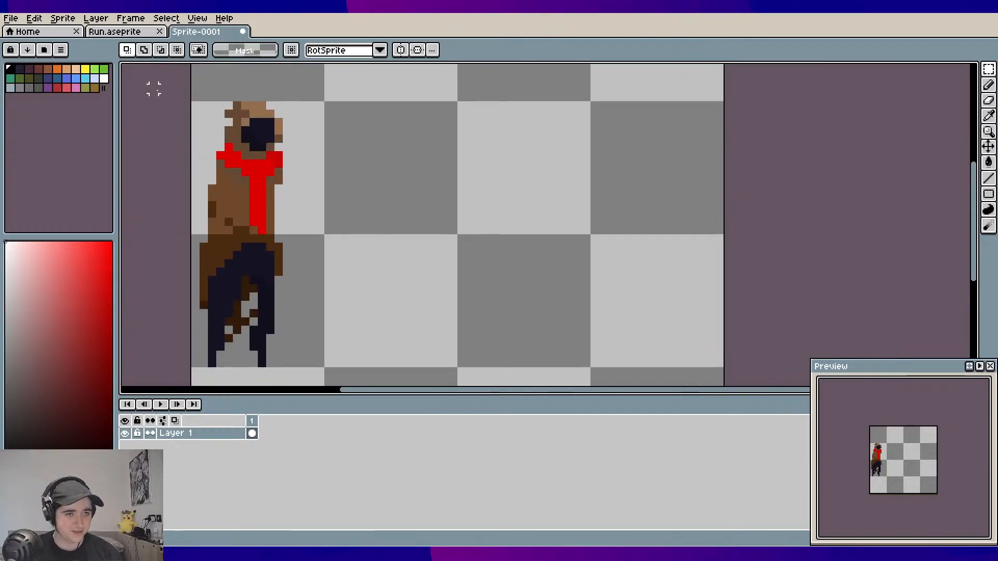
click(10, 87)
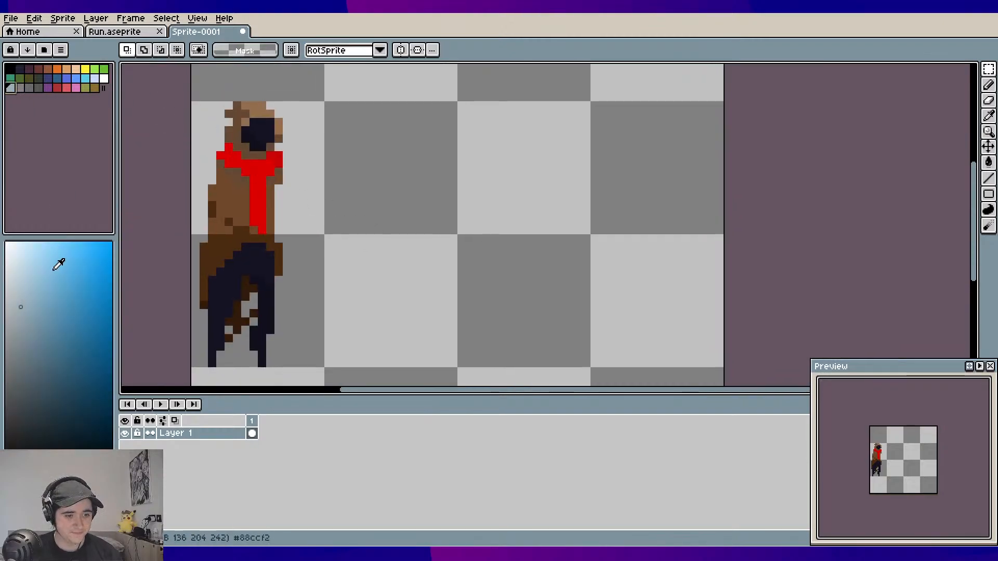
click(16, 291)
key(b)
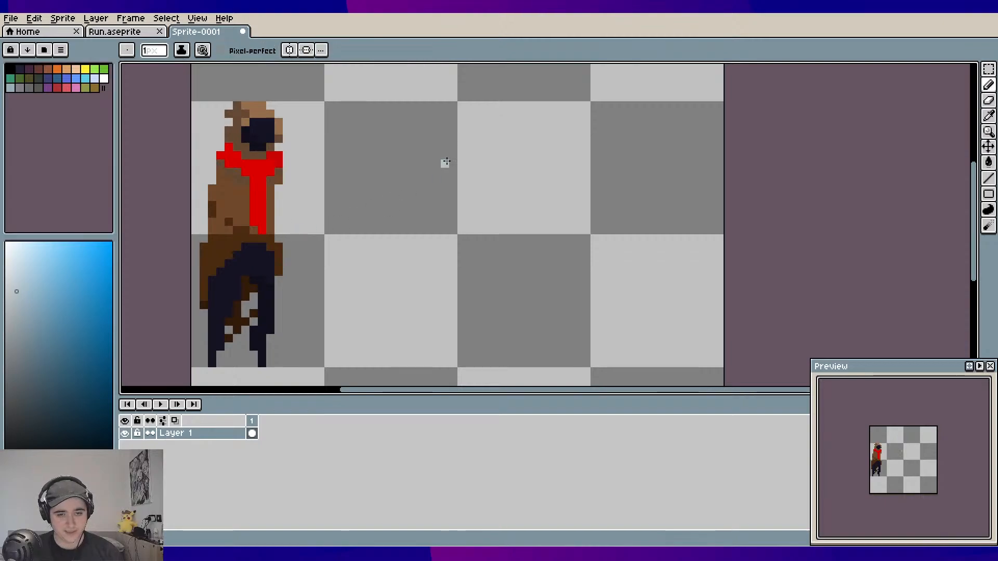
key(shift+n)
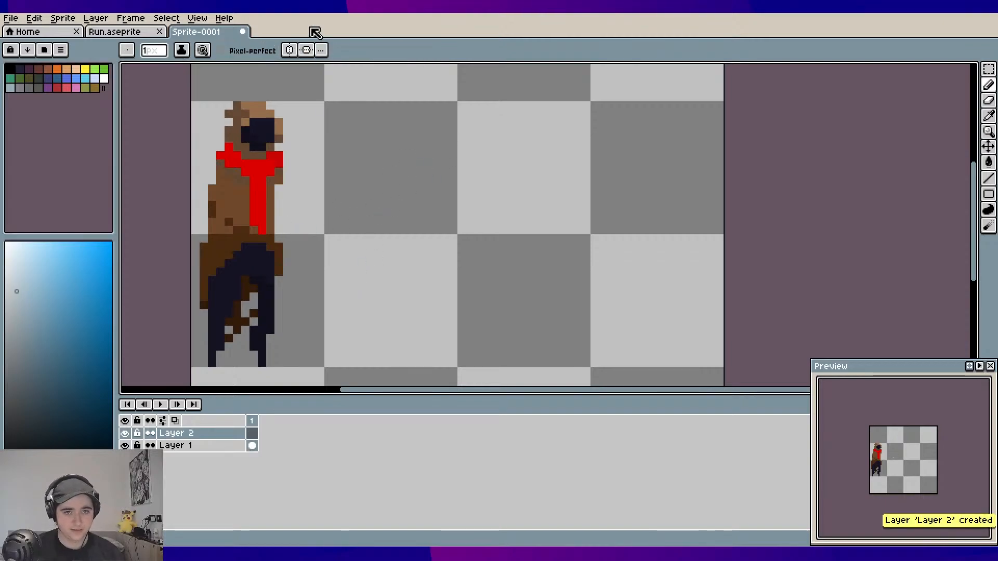
Try to outline a block shape over the character's head in pale blue-grey and fill it
drag(341, 145, 487, 220)
scroll(487, 219, up, 3)
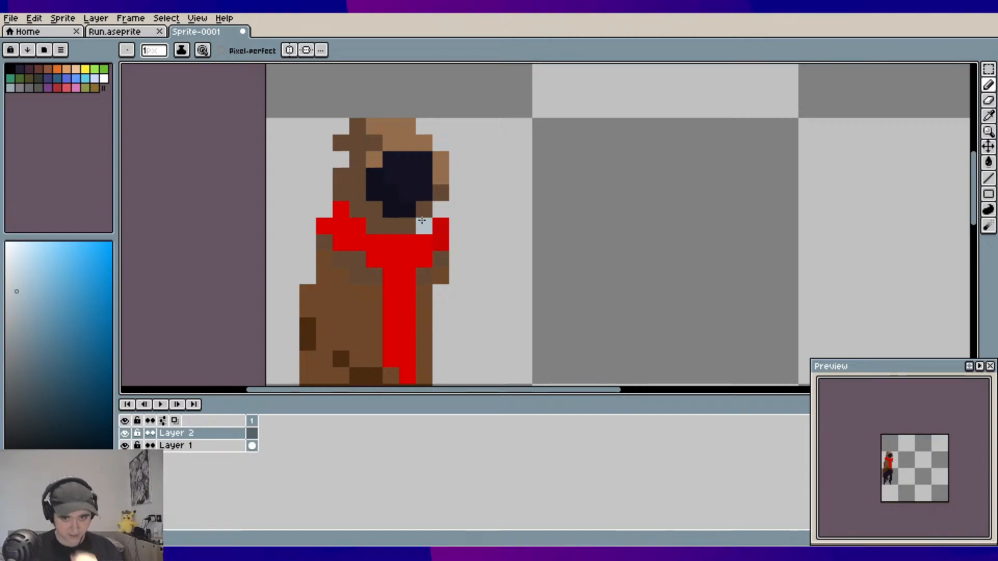
click(422, 220)
shift+click(443, 133)
shift+click(347, 121)
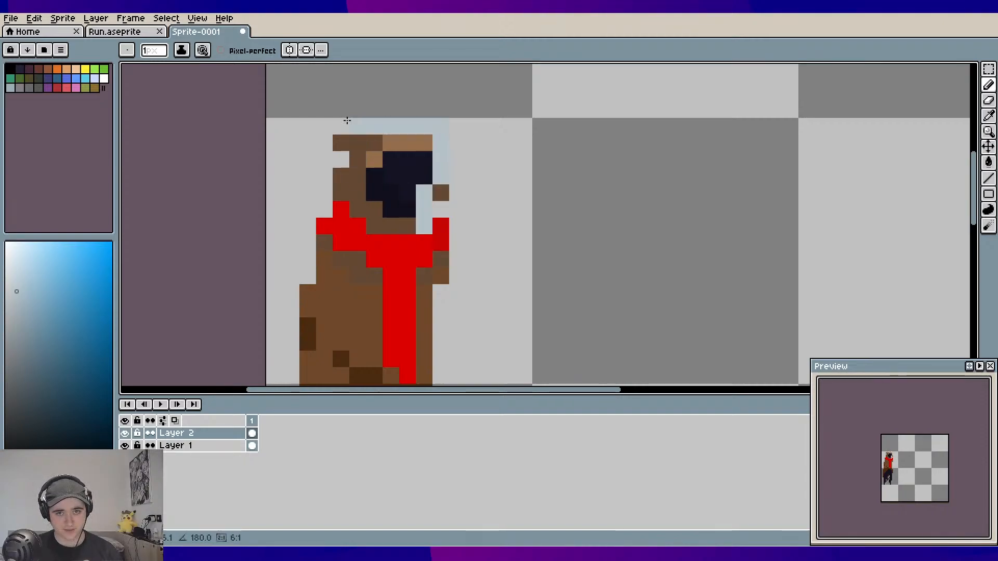
shift+click(300, 196)
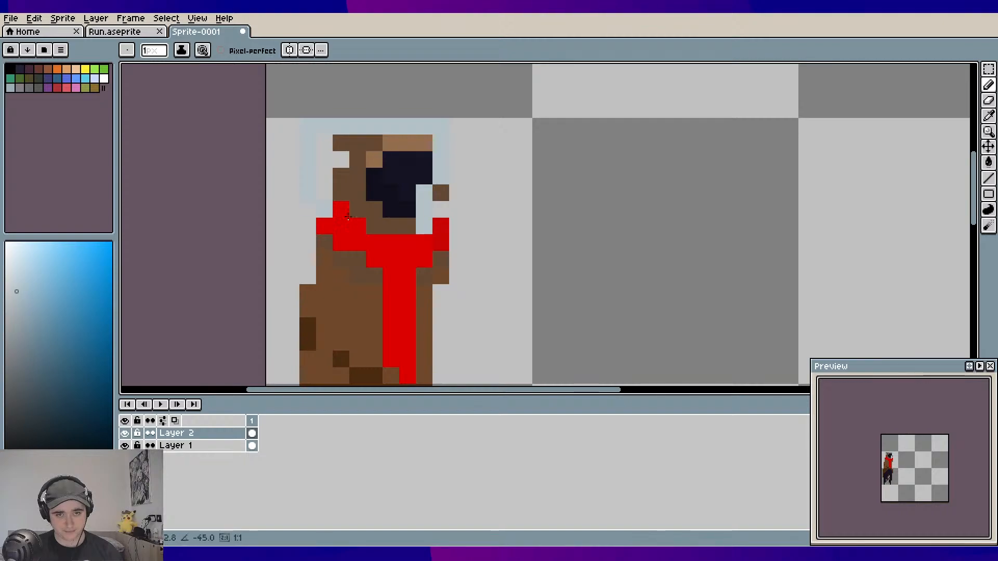
shift+click(420, 234)
key(ctrl+z)
click(410, 226)
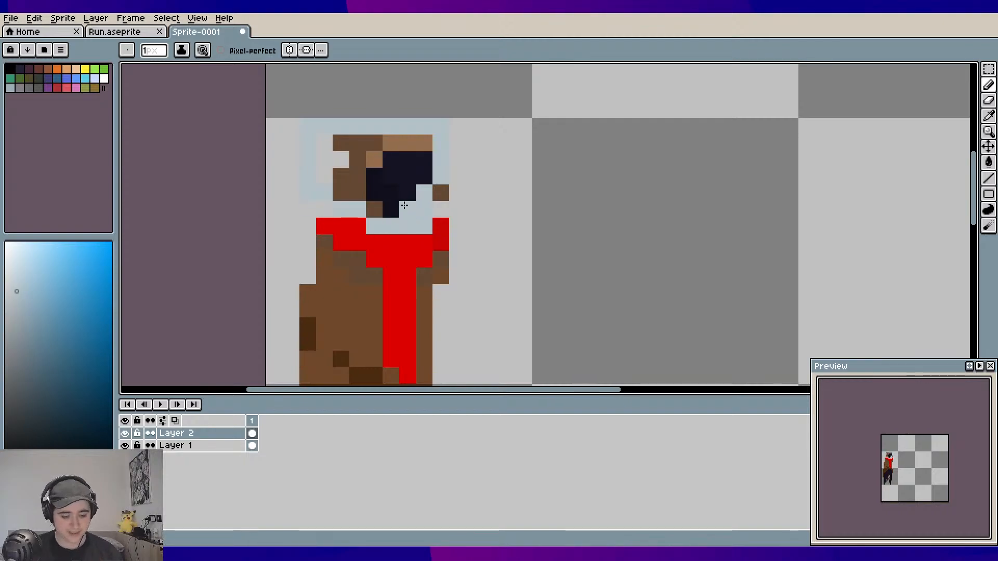
key(g)
click(404, 206)
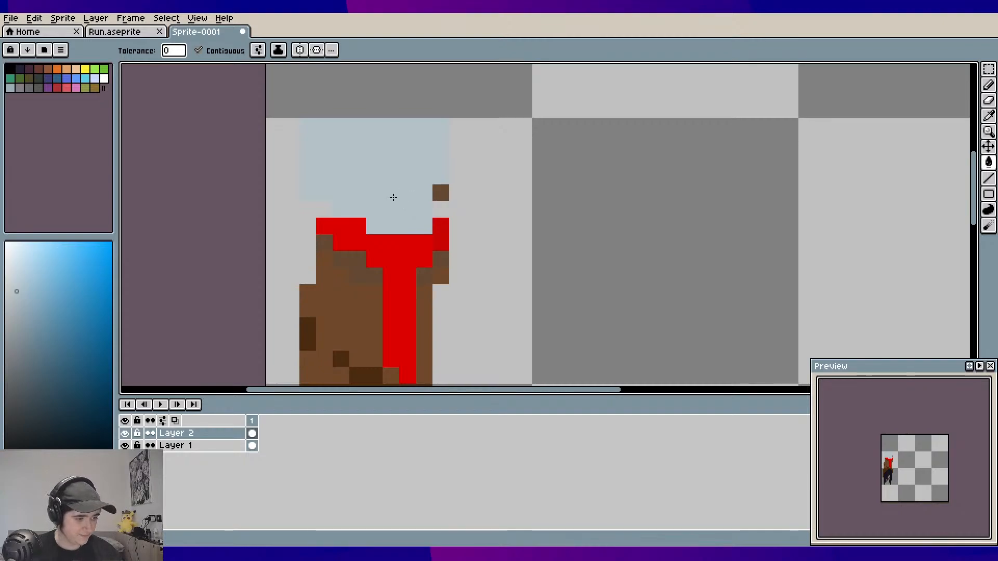
scroll(421, 195, down, 1)
drag(421, 195, 371, 210)
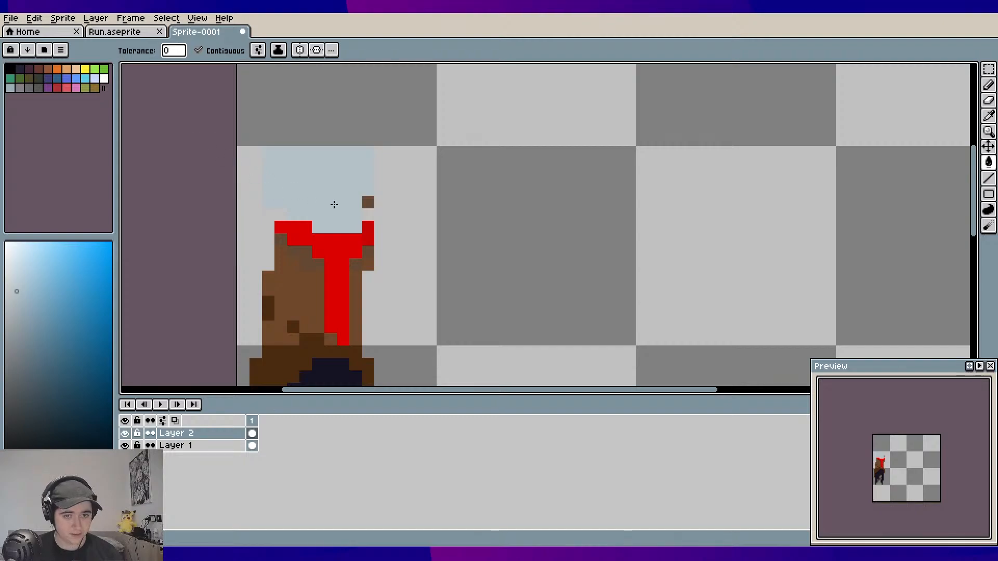
key(ctrl+z)
key(ctrl+z)
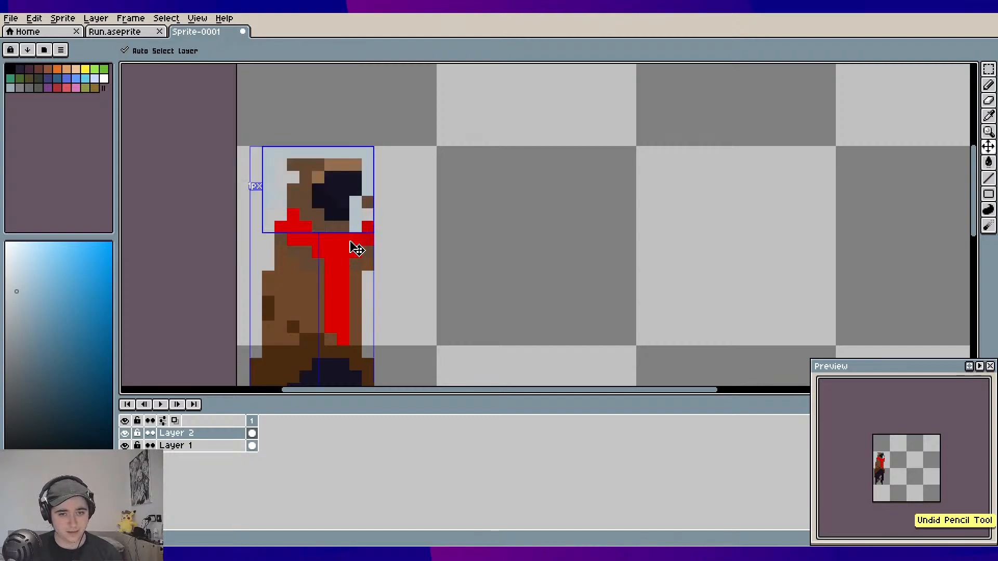
Switch the drawing colour to the palette's medium dark blue and return to the Pencil tool
key(g)
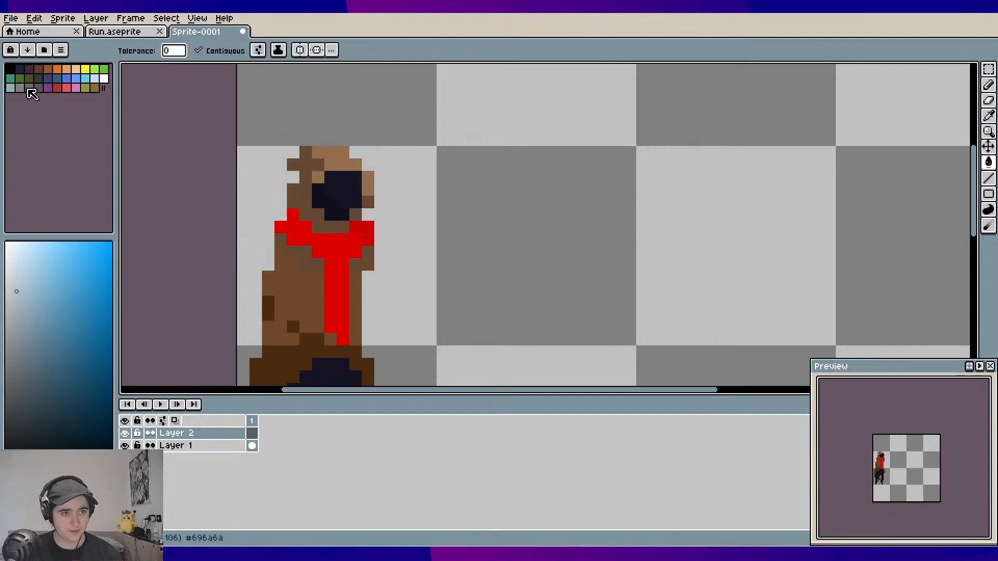
click(57, 78)
click(413, 204)
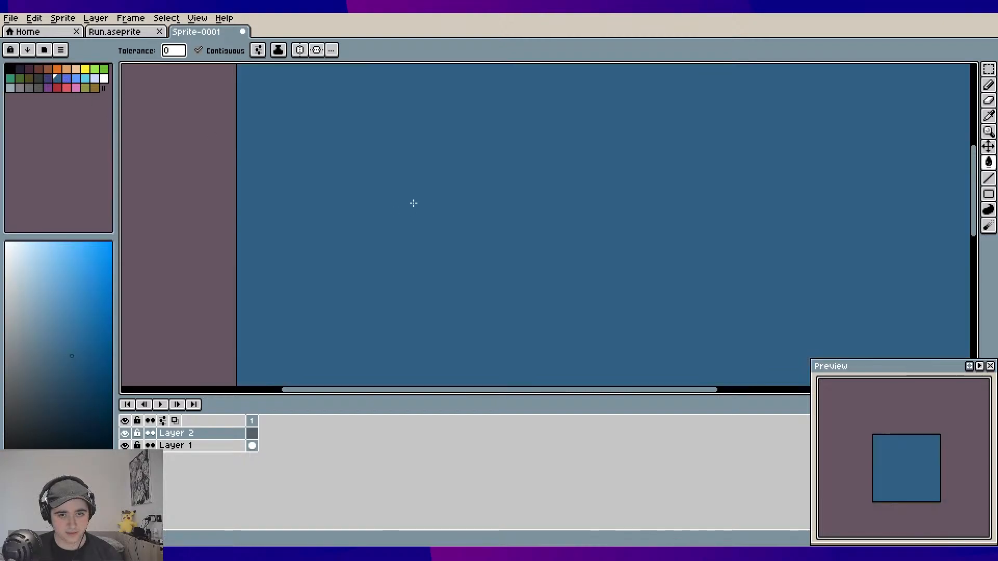
key(ctrl+z)
key(b)
mouse_move(379, 214)
mouse_down()
mouse_move(474, 181)
mouse_move(445, 229)
mouse_up()
key(ctrl+z)
Outline a blue block-shaped head around the character's existing head, closing it along the red scarf
click(340, 222)
scroll(340, 222, up, 1)
click(360, 228)
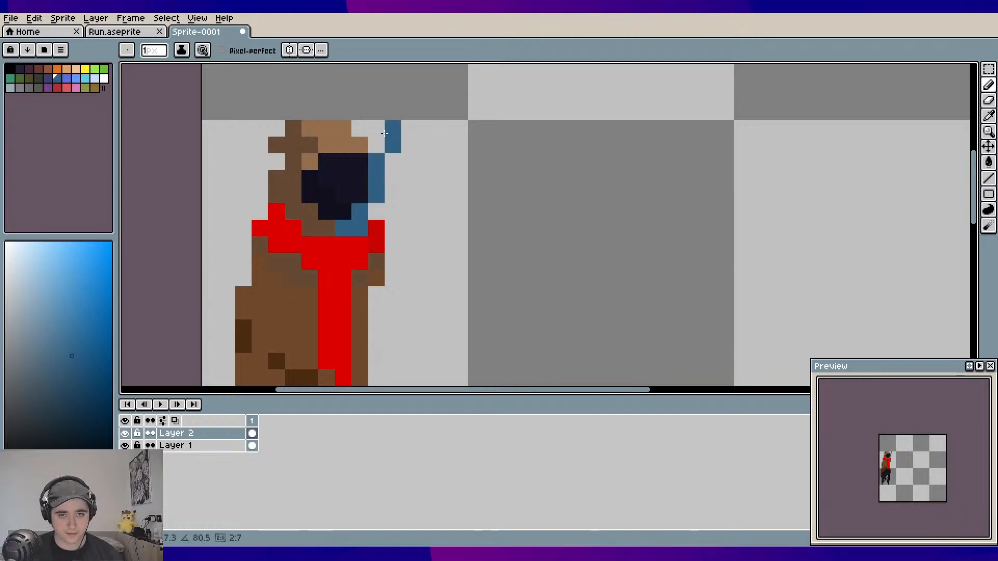
click(382, 130)
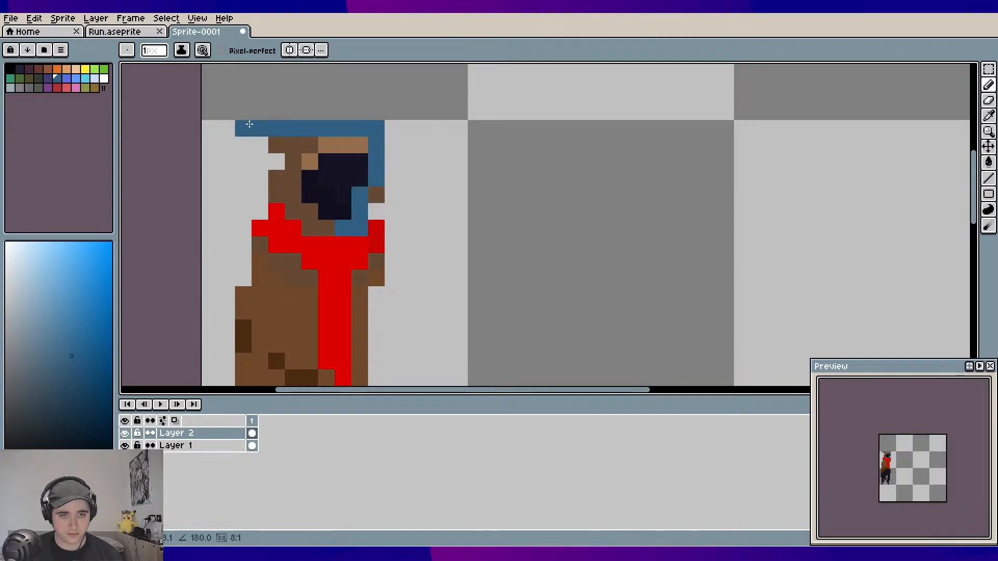
click(259, 128)
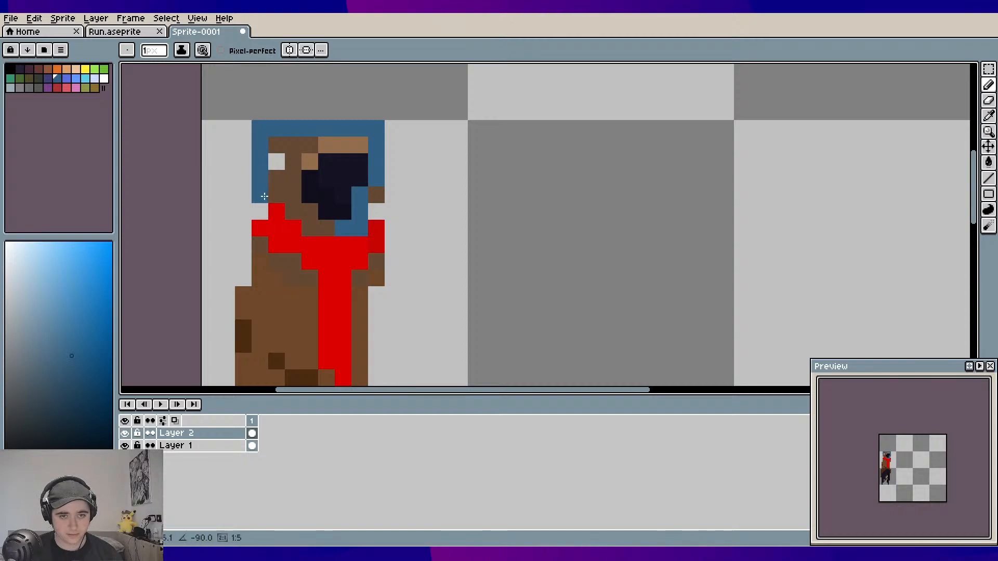
click(259, 195)
click(309, 224)
Fill the head outline with the same blue and cover the leftover brown pixel at its front edge
key(g)
click(322, 189)
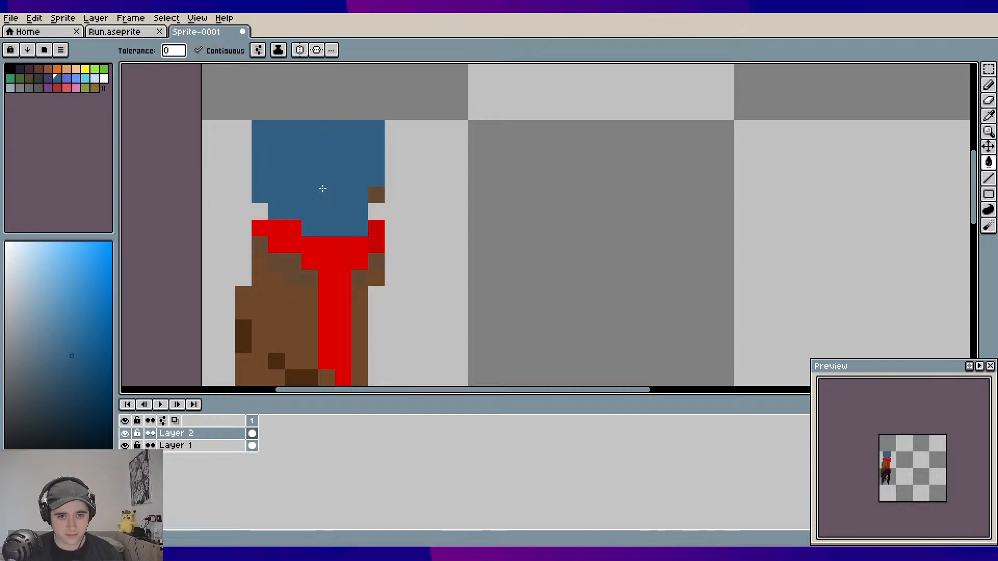
key(b)
click(376, 194)
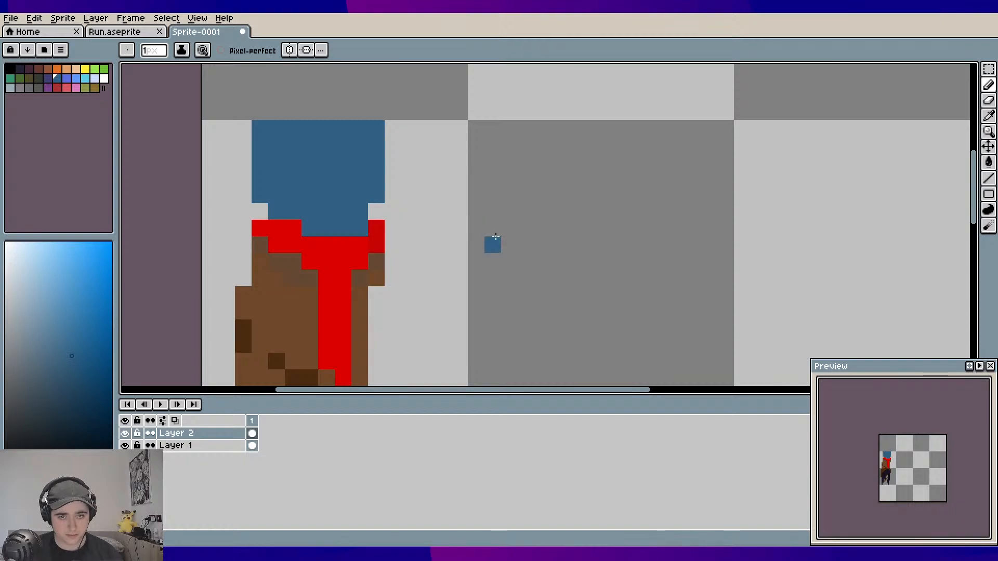
Shade the back half of the blue head with a darker navy blue, split along a vertical line
scroll(485, 242, down, 1)
drag(485, 242, 470, 211)
mouse_move(427, 249)
mouse_down()
mouse_move(447, 241)
mouse_move(415, 252)
mouse_up()
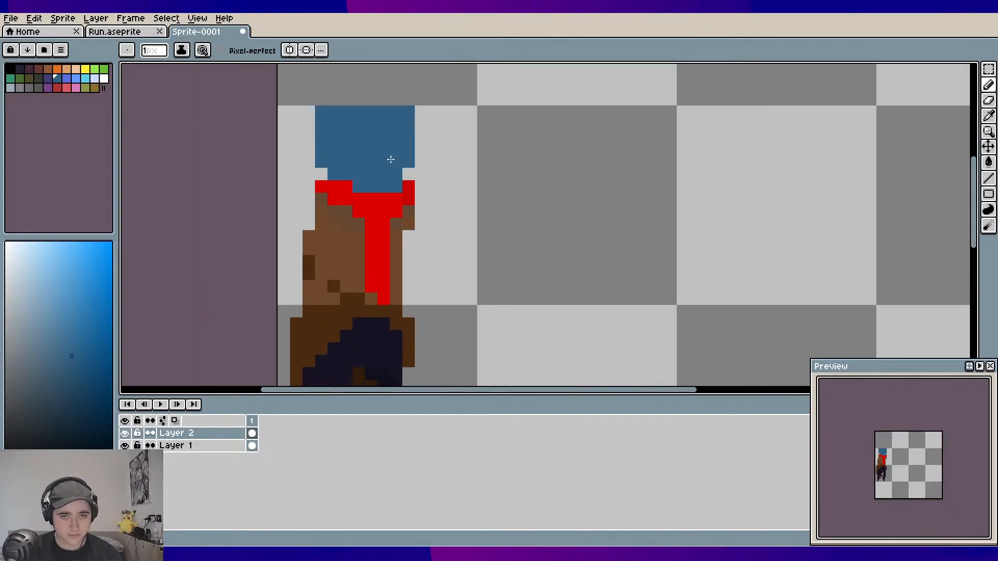
drag(390, 158, 345, 191)
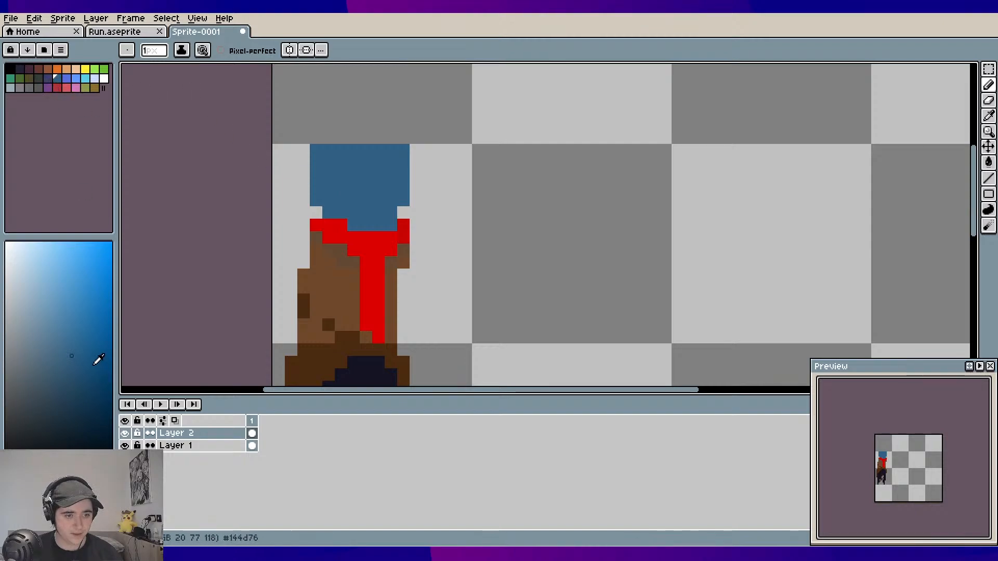
click(83, 395)
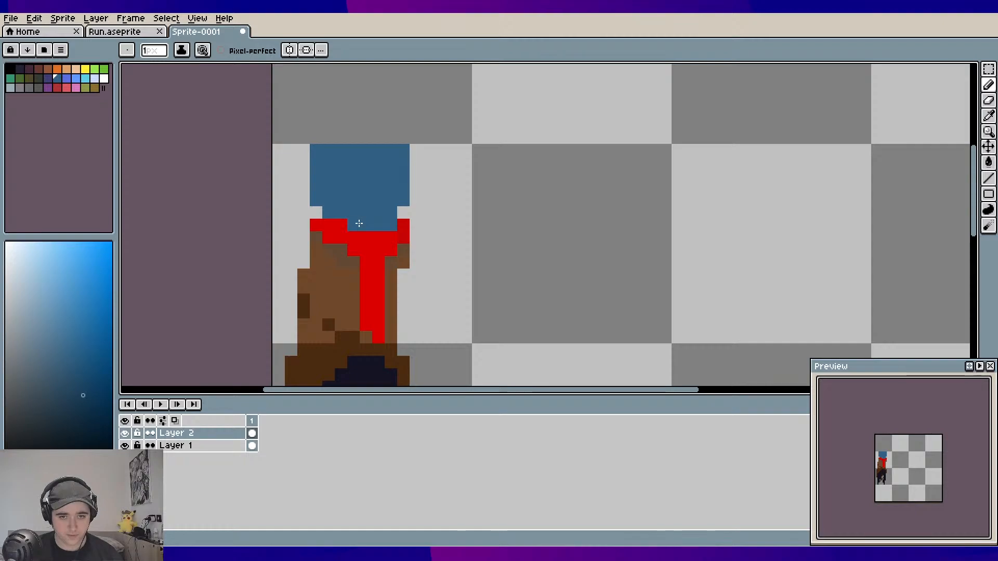
click(353, 224)
shift+click(353, 151)
mouse_move(353, 151)
mouse_down()
mouse_move(318, 148)
mouse_move(319, 196)
mouse_move(341, 210)
mouse_move(330, 154)
mouse_move(333, 182)
mouse_up()
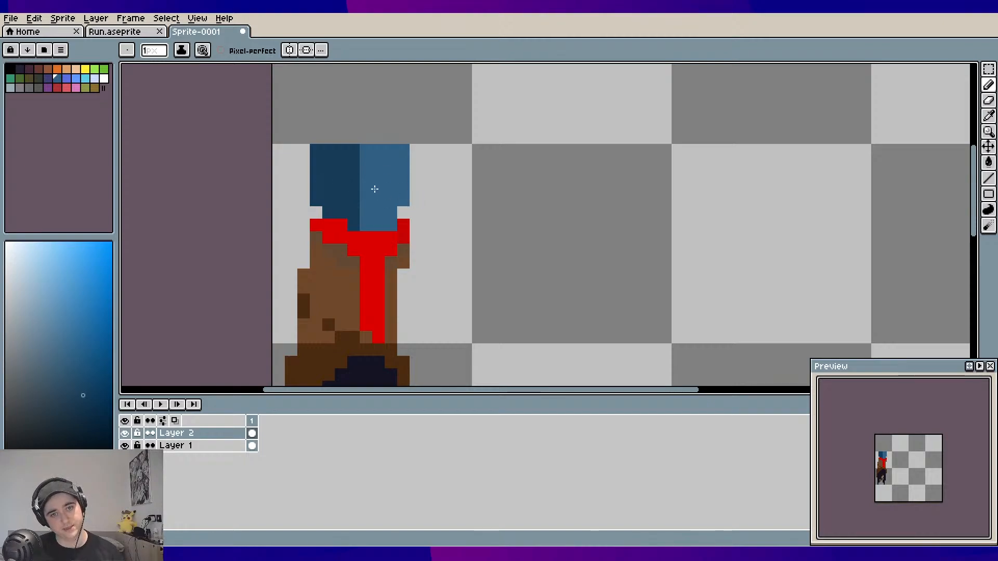
Draw a one-pixel-wide eye near the front of the head, one orange pixel above two darker orange pixels
scroll(416, 218, up, 1)
drag(452, 223, 502, 187)
scroll(538, 210, down, 1)
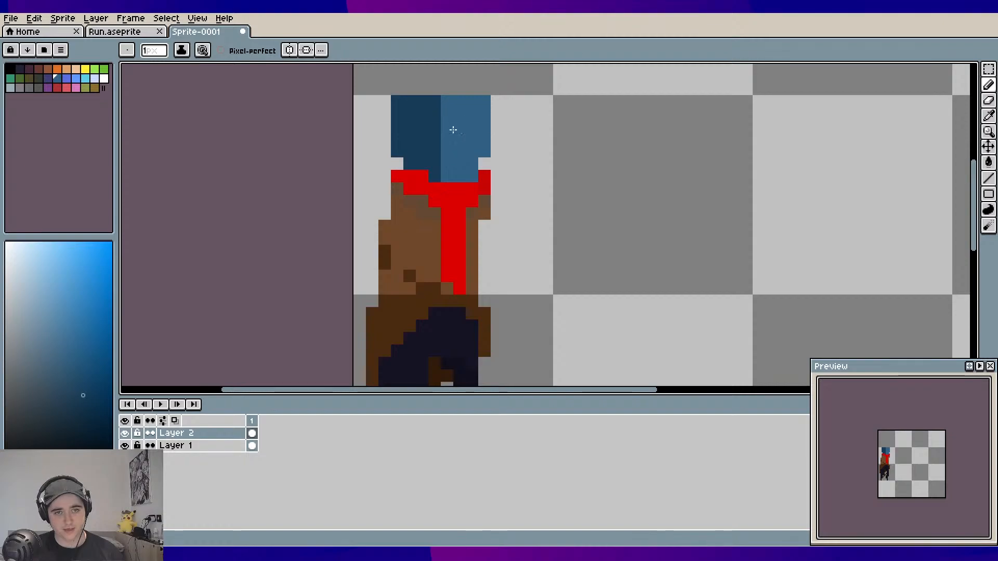
click(57, 68)
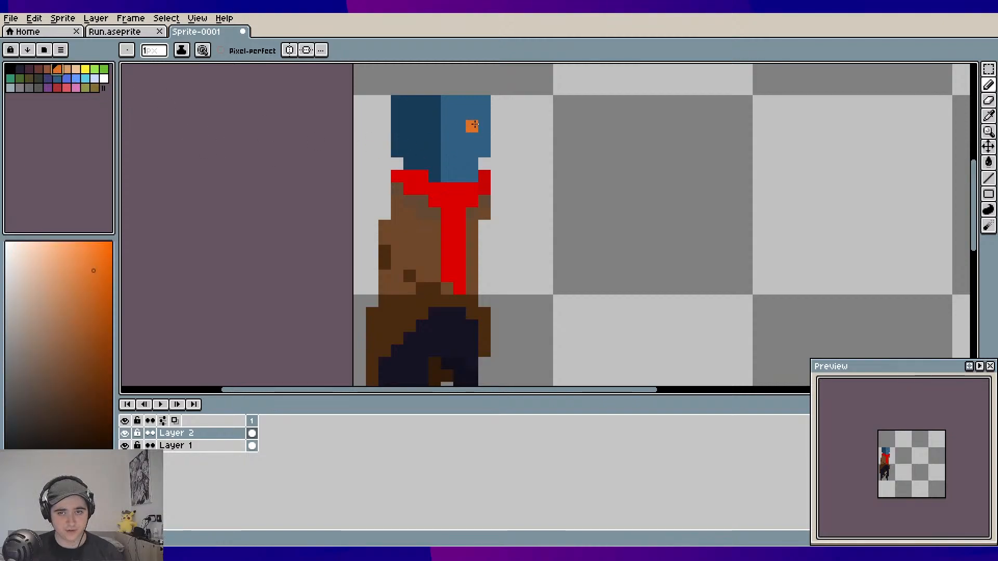
click(95, 70)
click(57, 69)
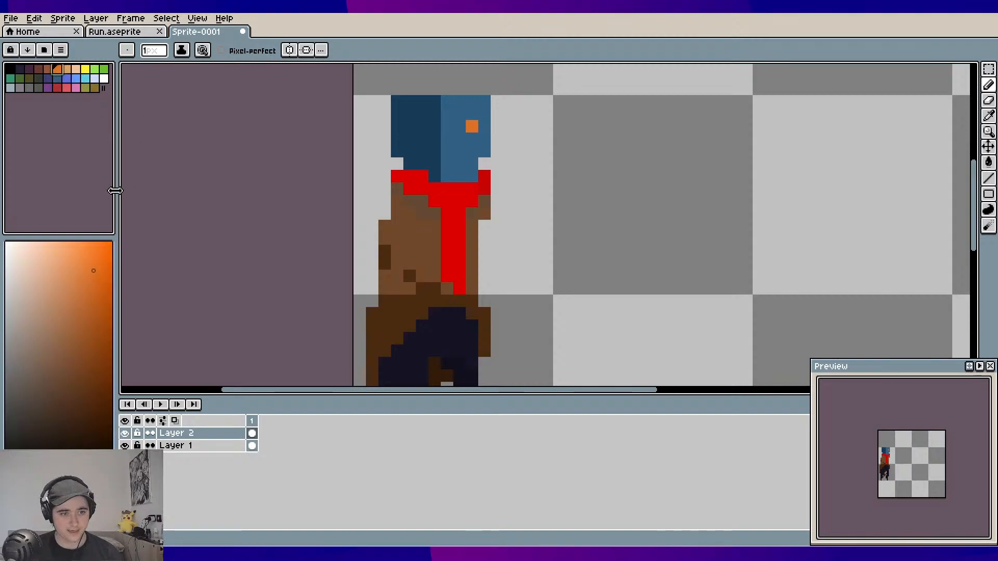
click(96, 295)
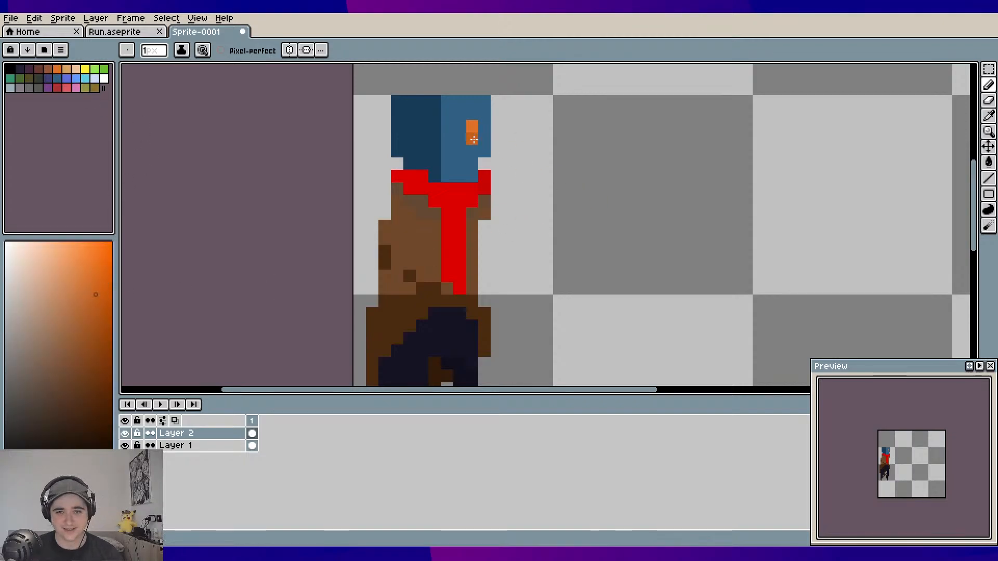
drag(472, 139, 472, 151)
scroll(582, 198, down, 2)
scroll(517, 241, up, 2)
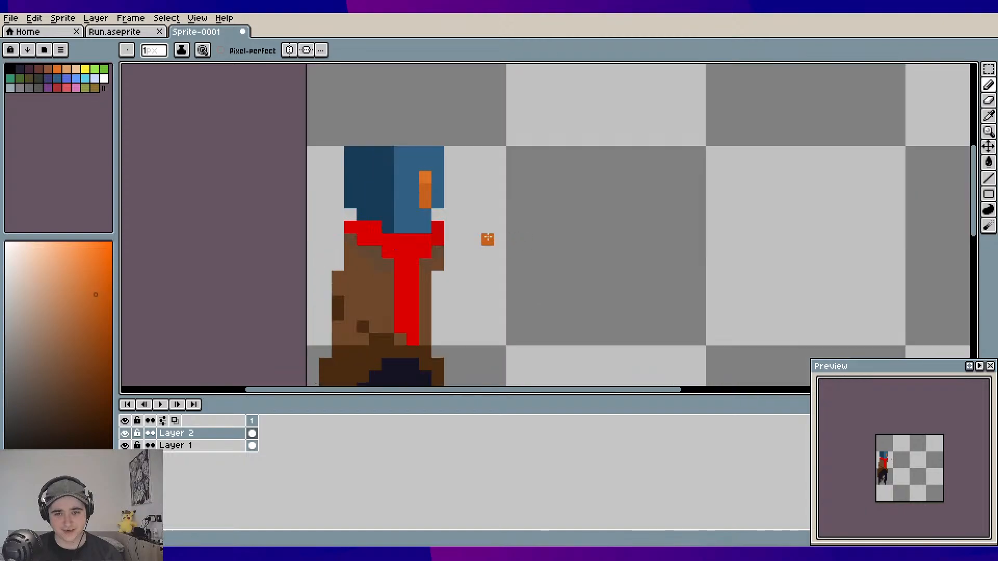
Set the drawing colour to the palette's light cyan, discarding a test stroke in pale grey-blue beside the body
drag(509, 275, 487, 226)
drag(470, 260, 482, 240)
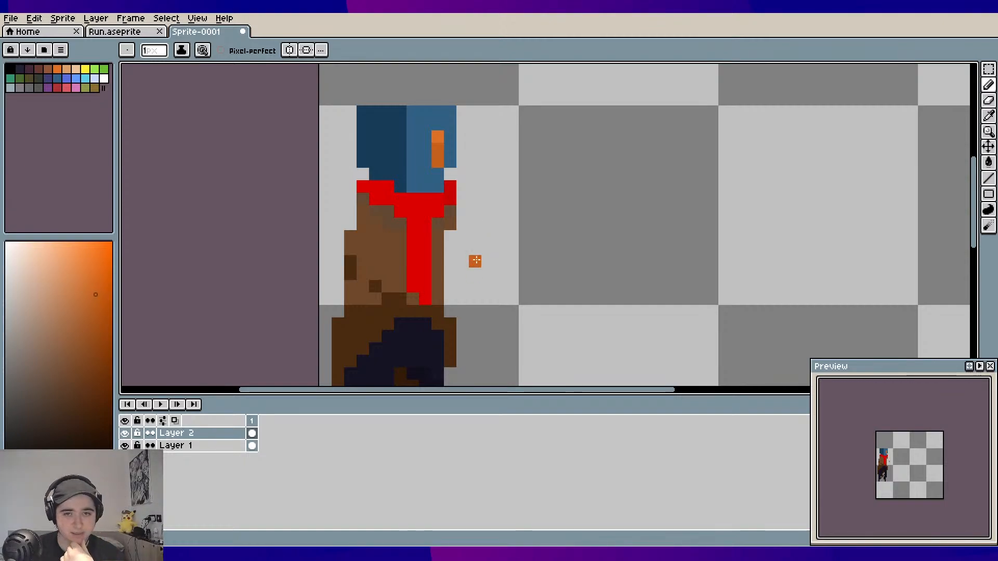
drag(472, 260, 456, 260)
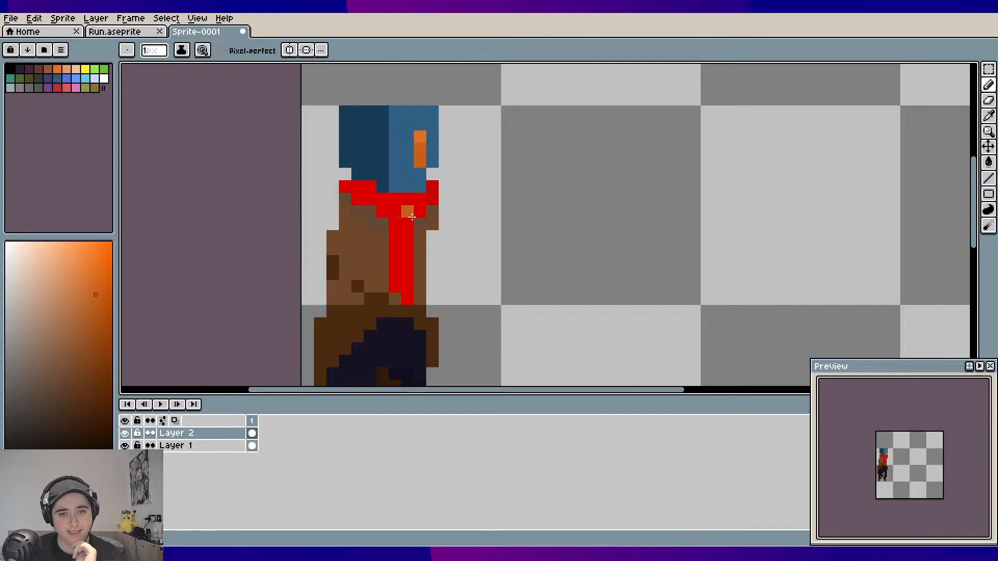
scroll(405, 240, right, 1)
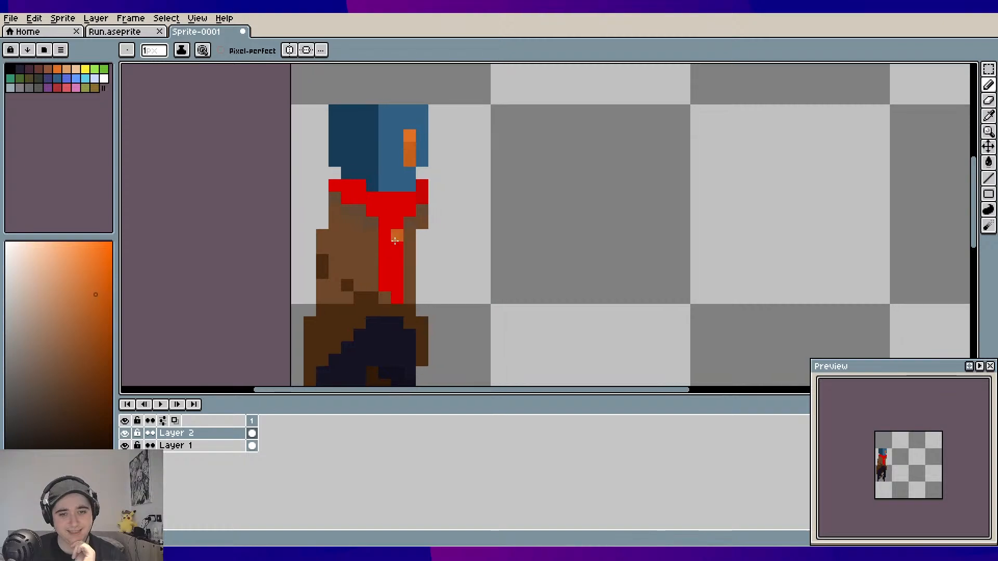
alt+click(388, 171)
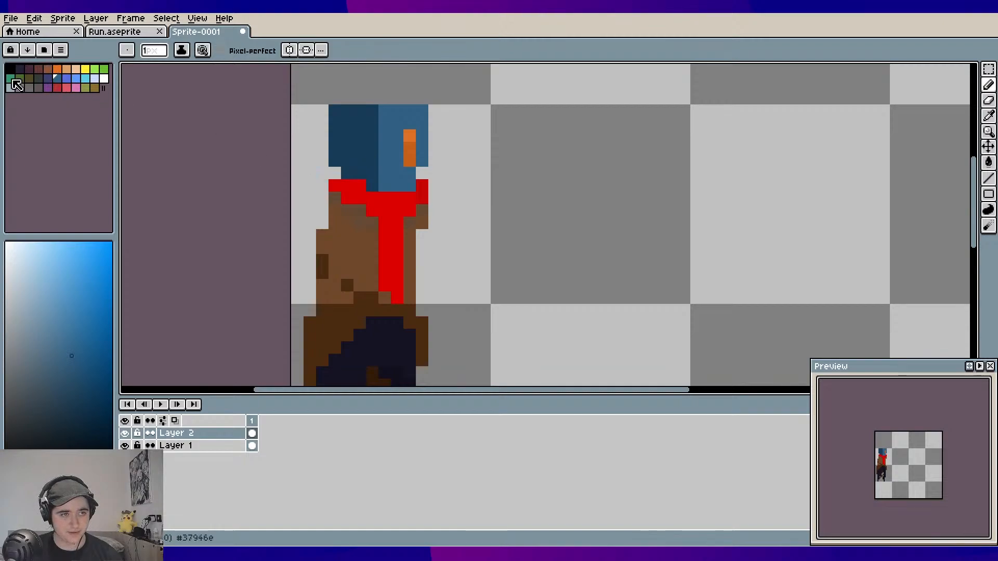
click(14, 88)
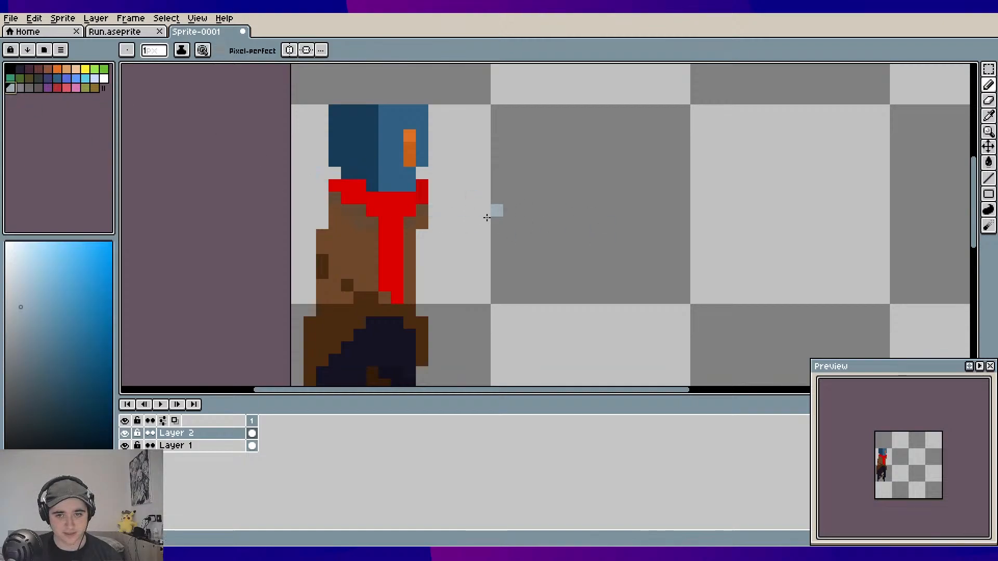
mouse_move(491, 211)
mouse_down()
mouse_move(538, 216)
mouse_move(494, 241)
mouse_up()
key(ctrl+z)
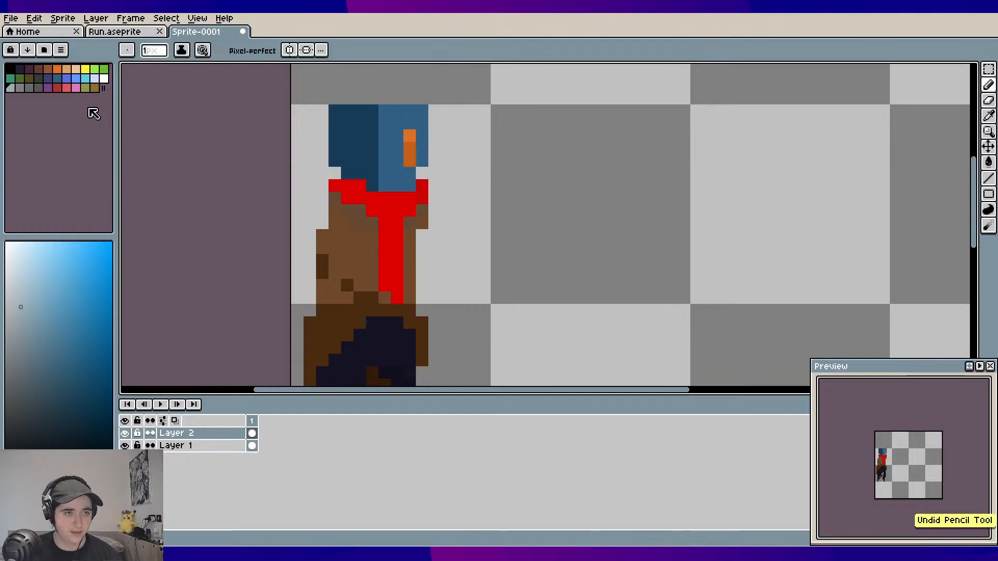
click(85, 78)
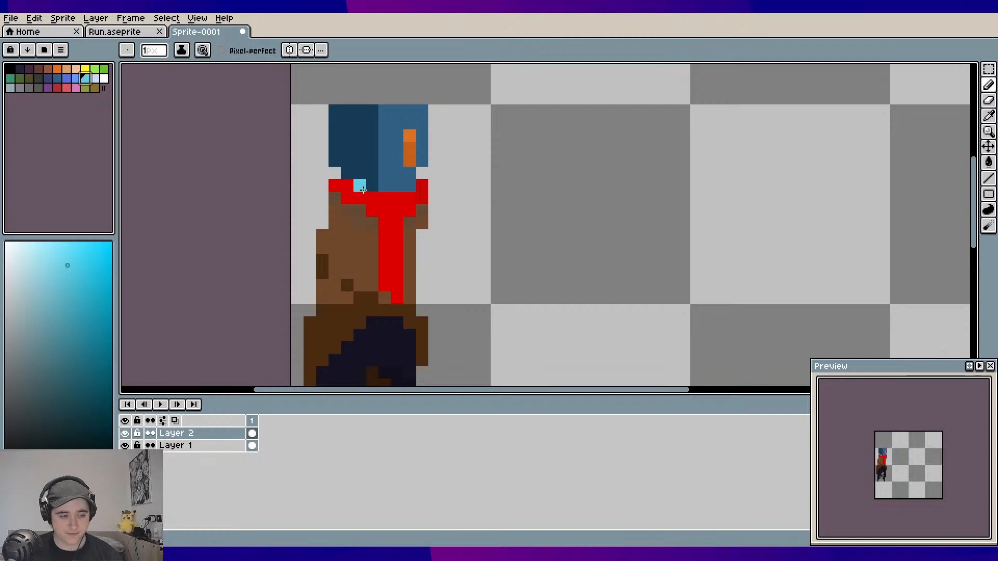
Try painting the centre of the red scarf and its hanging strip in light cyan, down to the waist
click(362, 190)
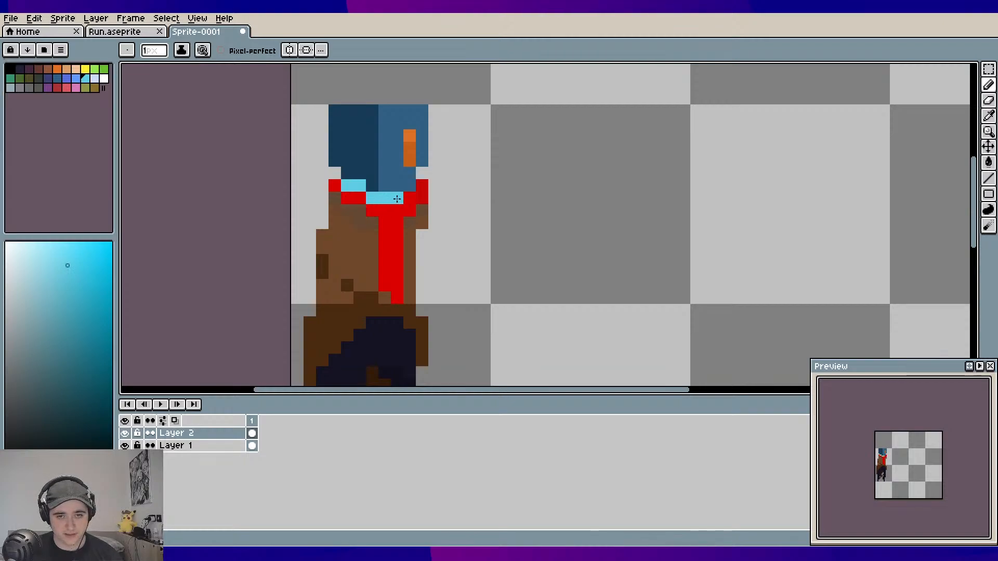
drag(384, 211, 384, 275)
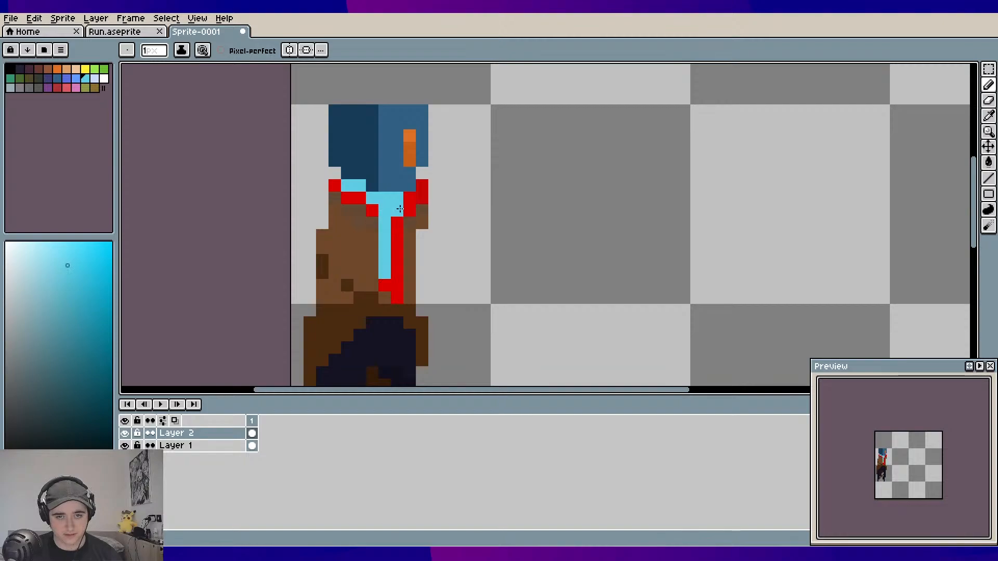
mouse_move(399, 209)
mouse_down()
mouse_move(392, 301)
mouse_move(381, 299)
mouse_move(384, 272)
mouse_move(400, 306)
mouse_up()
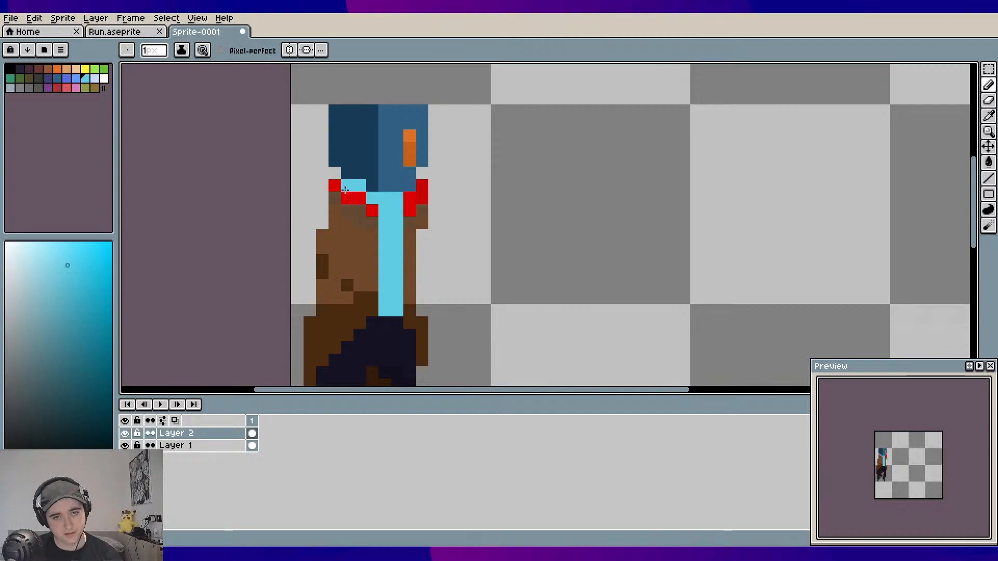
Try building light cyan shoulders over the scarf ends at the back and front, removing the stray mark on the torso
click(337, 186)
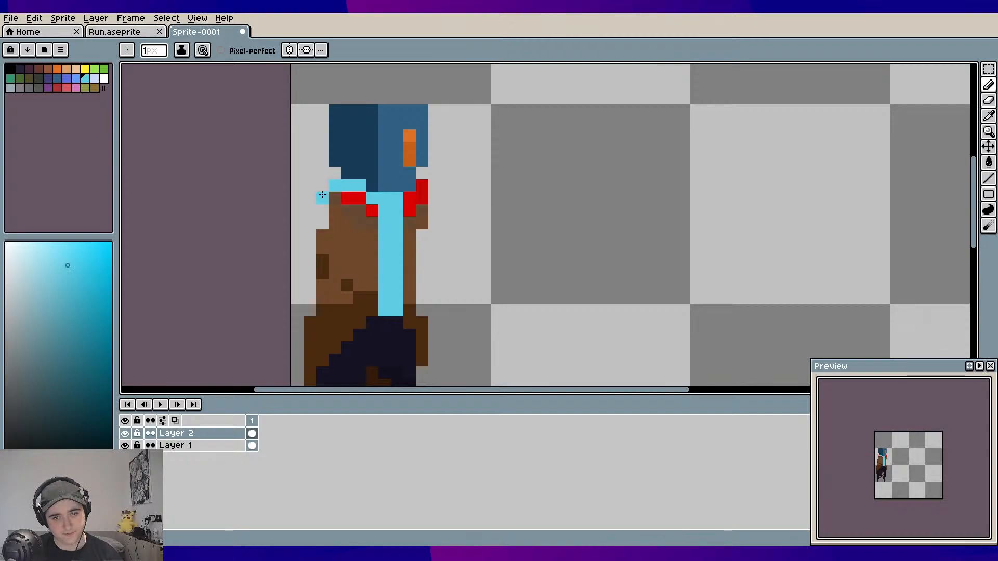
mouse_move(323, 208)
mouse_down()
mouse_move(346, 200)
mouse_move(330, 223)
mouse_up()
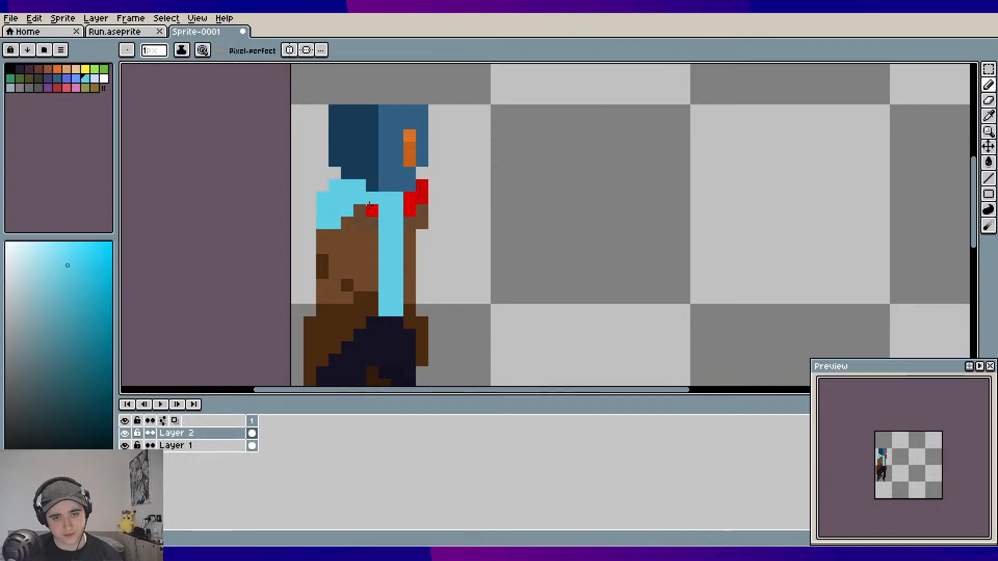
click(423, 187)
drag(423, 187, 434, 211)
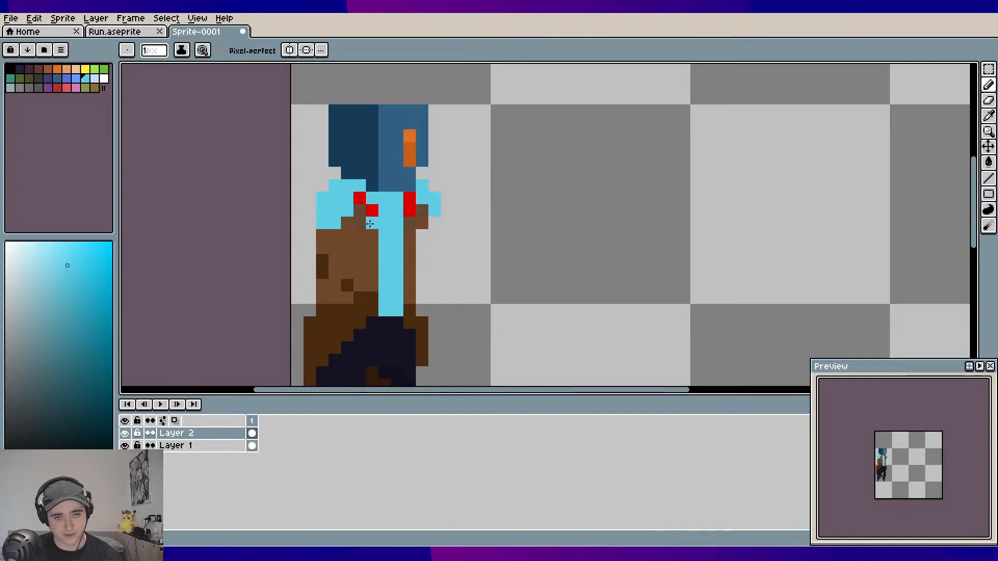
click(364, 287)
key(ctrl+z)
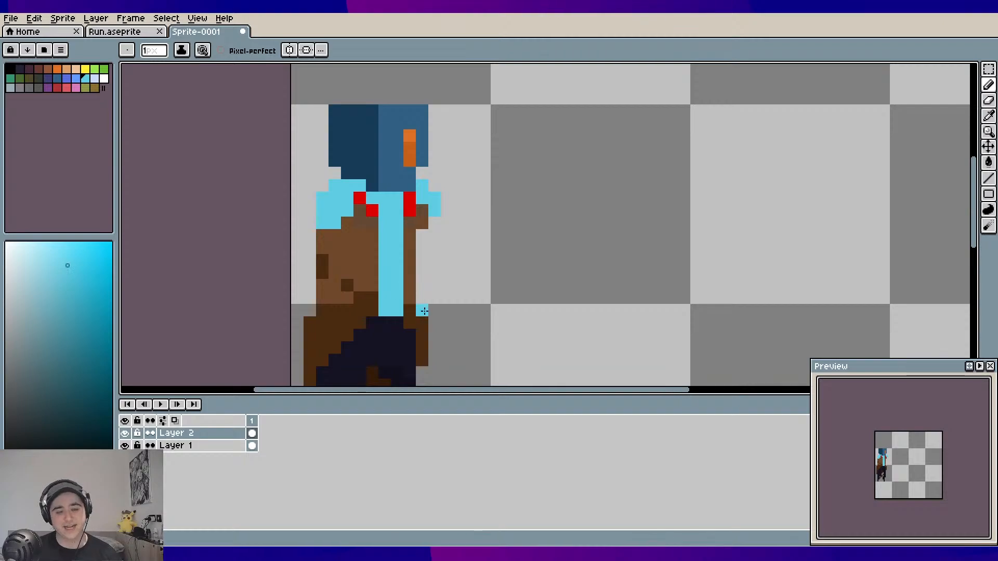
Try a light cyan line from the waist out to the coat's back edge and diagonally down across the legs
scroll(424, 310, down, 2)
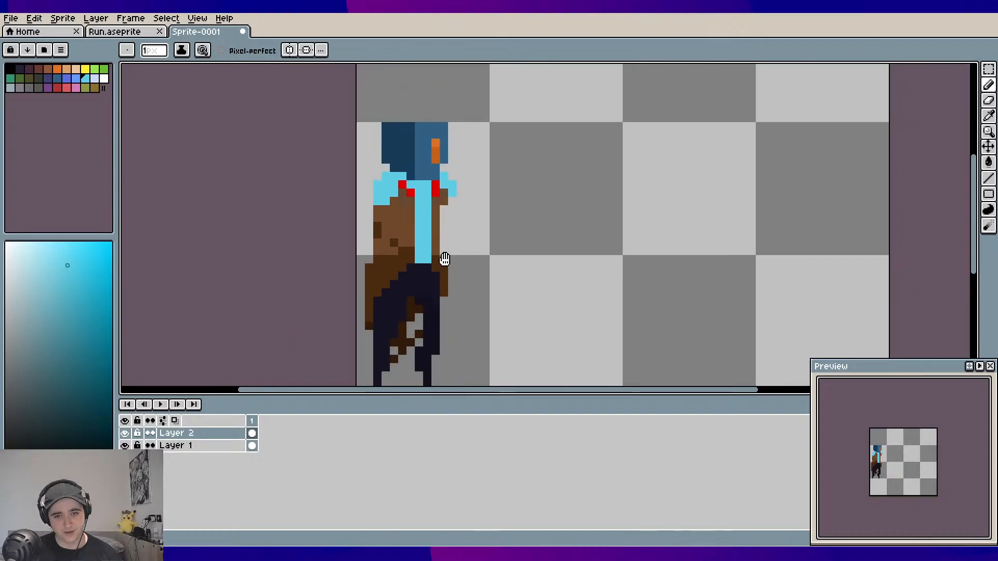
scroll(444, 260, up, 2)
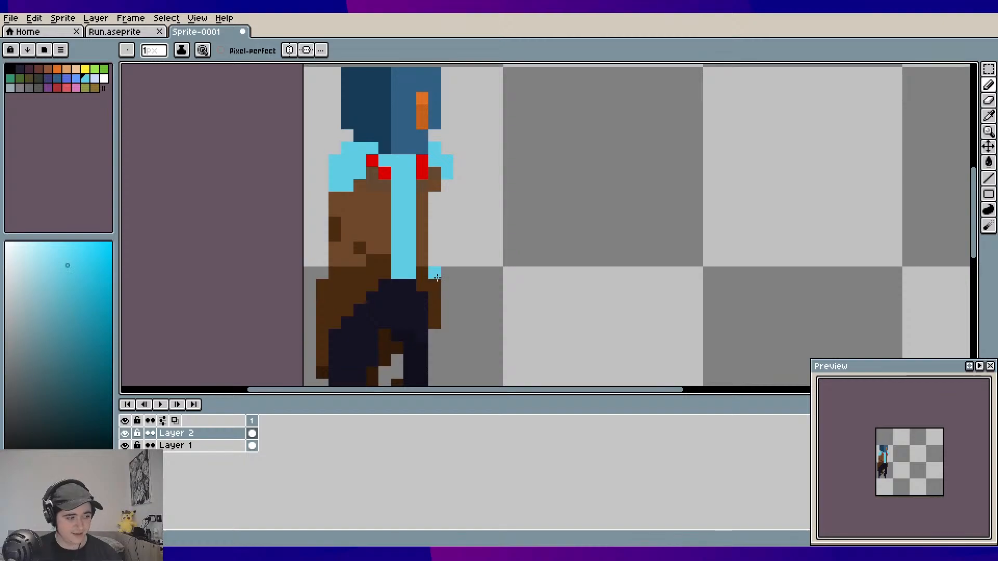
mouse_move(446, 278)
mouse_down()
mouse_move(462, 256)
mouse_move(452, 295)
mouse_up()
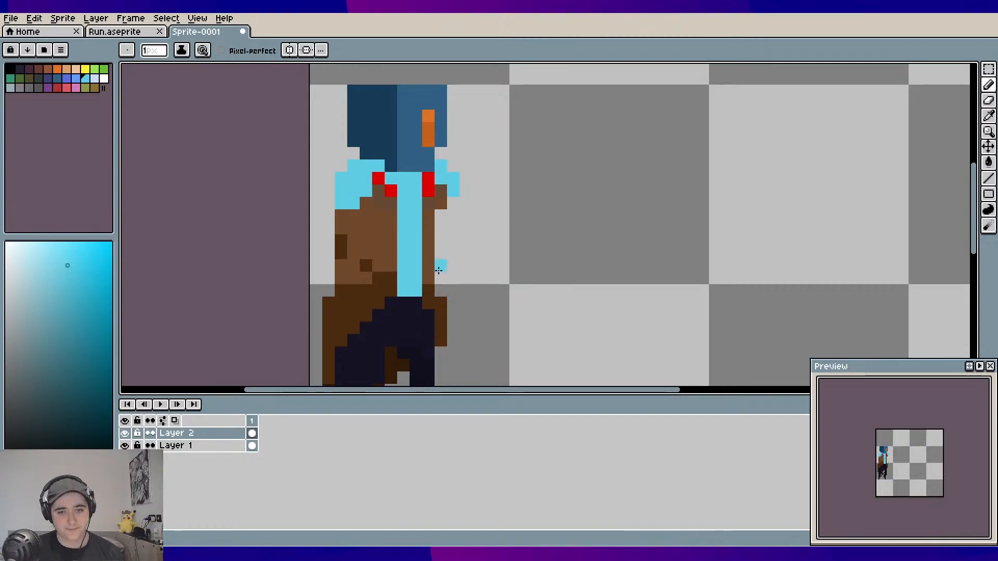
scroll(437, 283, down, 2)
scroll(456, 206, down, 2)
mouse_move(420, 237)
mouse_down()
mouse_move(354, 271)
mouse_move(437, 360)
mouse_up()
scroll(437, 323, down, 5)
mouse_move(435, 272)
mouse_down()
mouse_move(446, 274)
mouse_move(438, 285)
mouse_up()
key(v)
scroll(470, 284, up, 3)
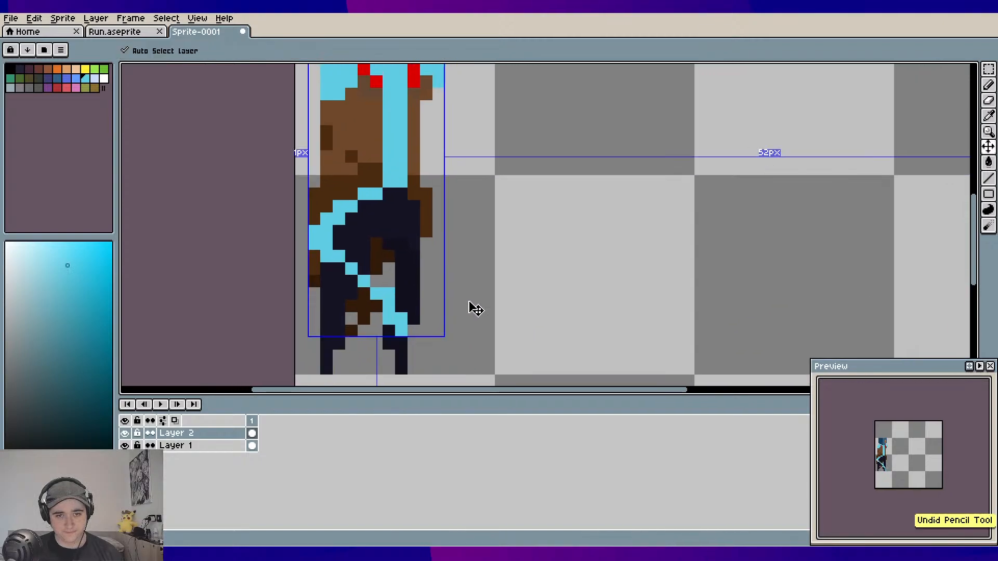
Undo the light cyan strokes on the legs, shoulders, scarf and hanging strip
scroll(452, 312, up, 4)
key(ctrl+z)
key(ctrl+z)
key(ctrl+z)
key(ctrl+z)
key(ctrl+z)
key(ctrl+z)
key(ctrl+z)
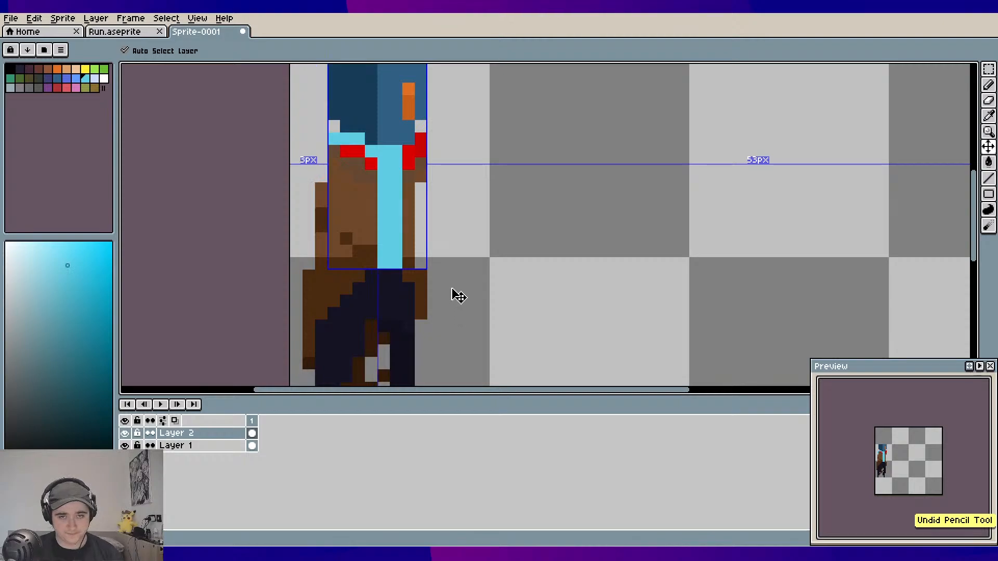
key(ctrl+z)
key(ctrl+z)
key(ctrl+z)
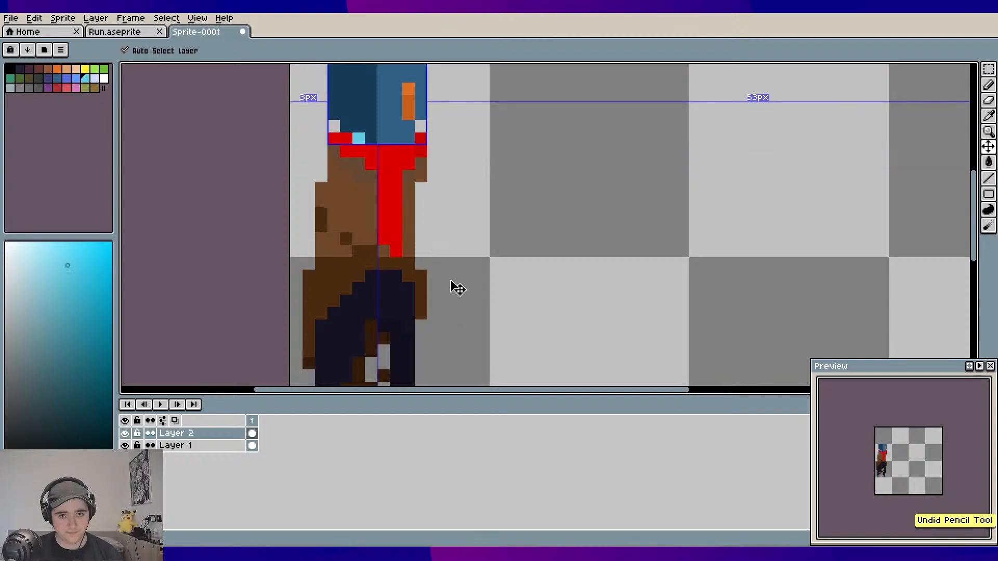
Paint a solid light cyan torso about 4 pixels wide and 12 pixels tall from the base of the head to the waist
key(b)
scroll(446, 276, up, 1)
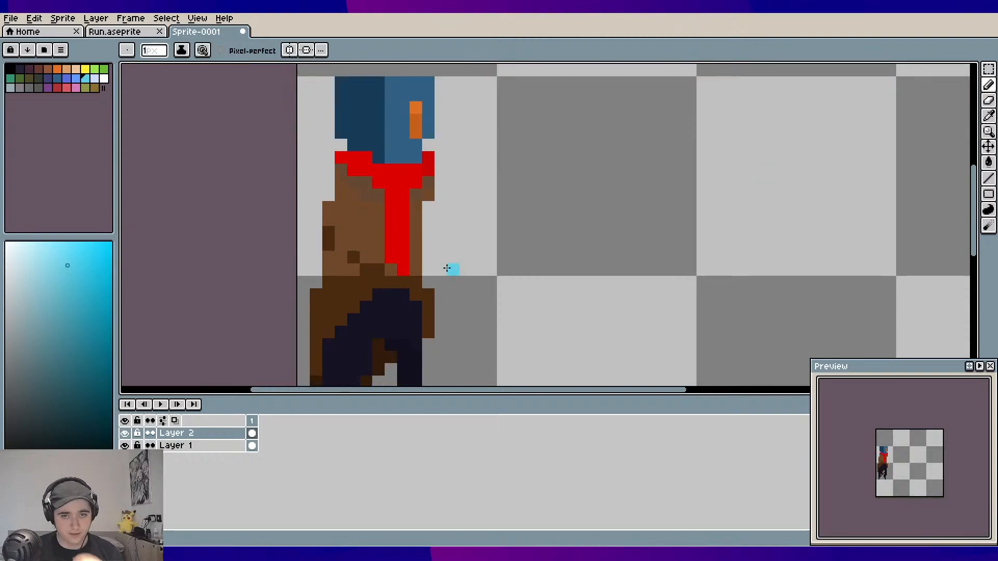
click(376, 168)
mouse_move(369, 168)
mouse_down()
mouse_move(365, 306)
mouse_move(402, 305)
mouse_move(397, 178)
mouse_move(378, 178)
mouse_move(378, 296)
mouse_move(391, 282)
mouse_up()
mouse_move(391, 182)
mouse_down()
mouse_move(400, 253)
mouse_move(395, 207)
mouse_up()
scroll(414, 263, up, 3)
click(417, 272)
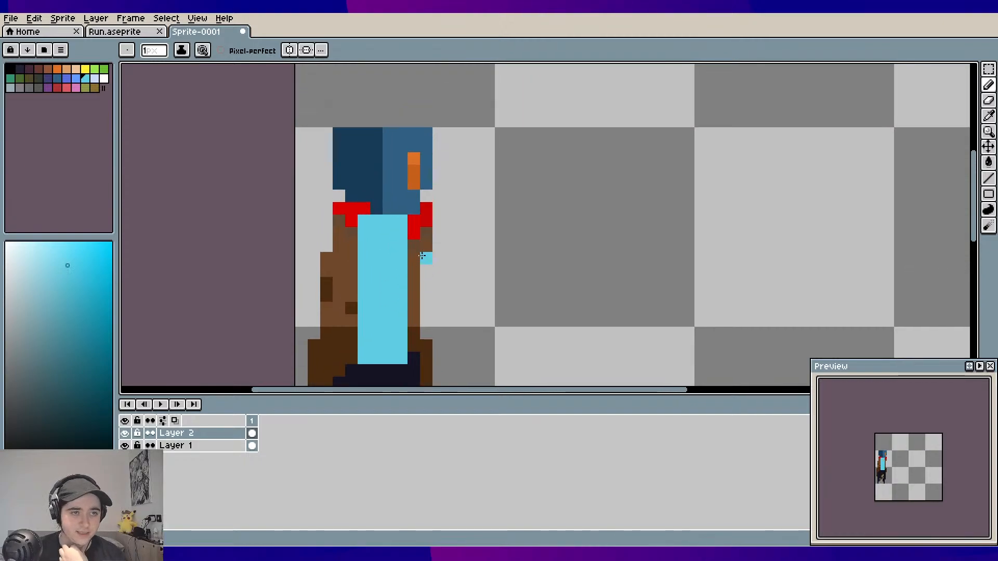
Paint the back shoulder over the scarf in the palette's light red, and undo the trial pixels at the front shoulder
click(66, 87)
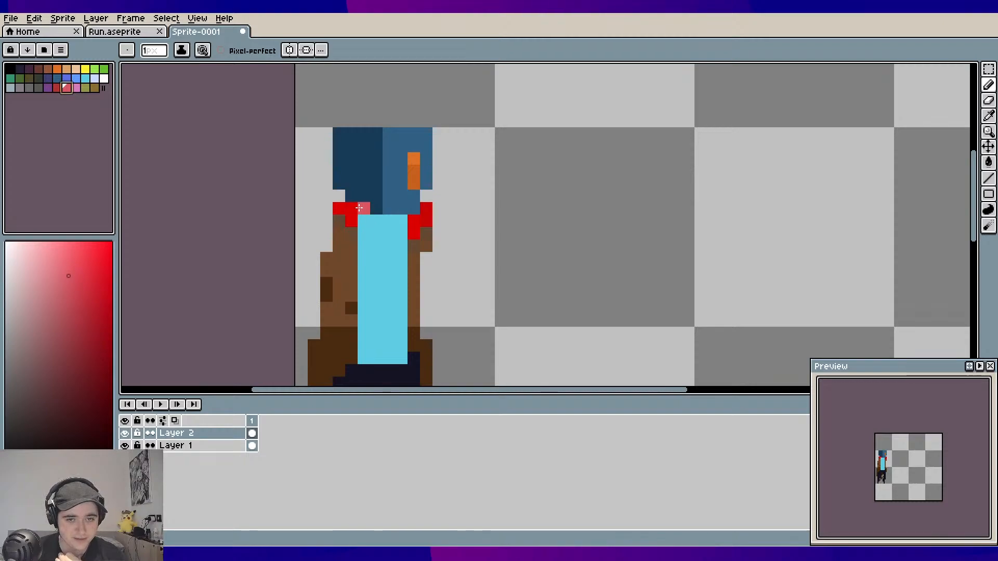
mouse_move(358, 208)
mouse_down()
mouse_move(329, 216)
mouse_move(319, 232)
mouse_move(362, 219)
mouse_up()
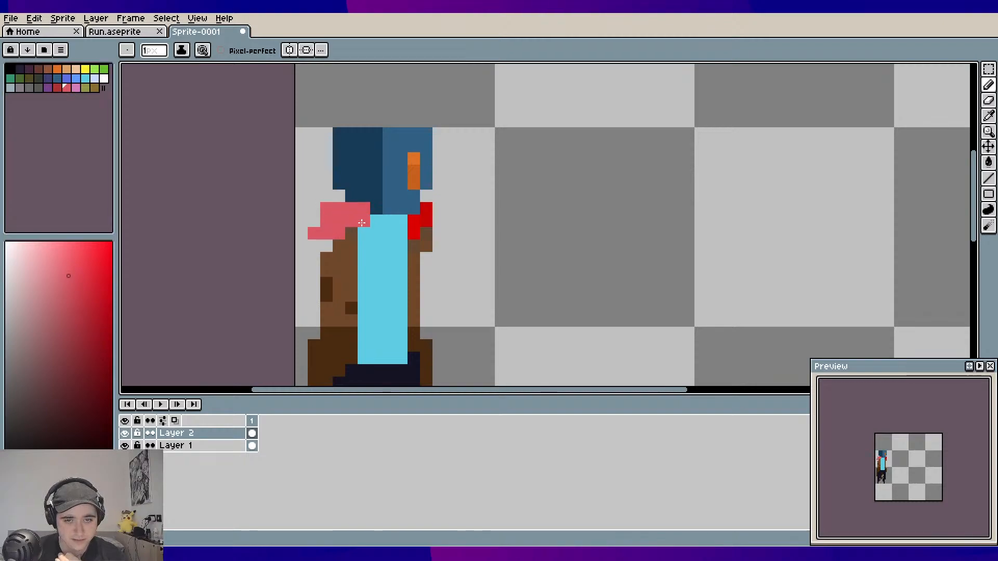
click(426, 208)
click(439, 221)
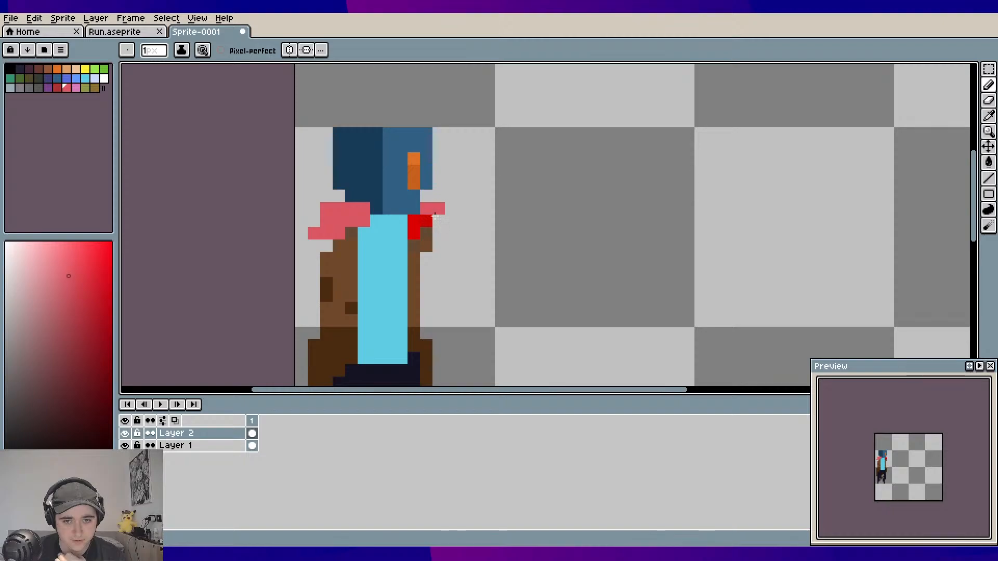
key(ctrl+z)
key(ctrl+z)
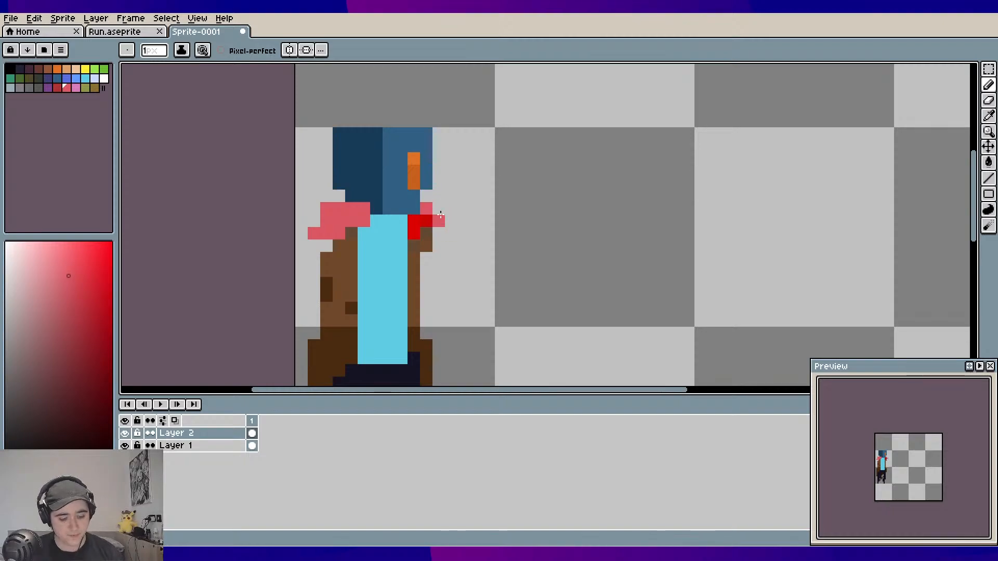
Paint a flared front shoulder in a darker, more saturated red and shade the underside of the back shoulder with it
mouse_move(74, 303)
mouse_down()
mouse_move(91, 282)
mouse_move(83, 292)
mouse_up()
click(435, 208)
click(426, 208)
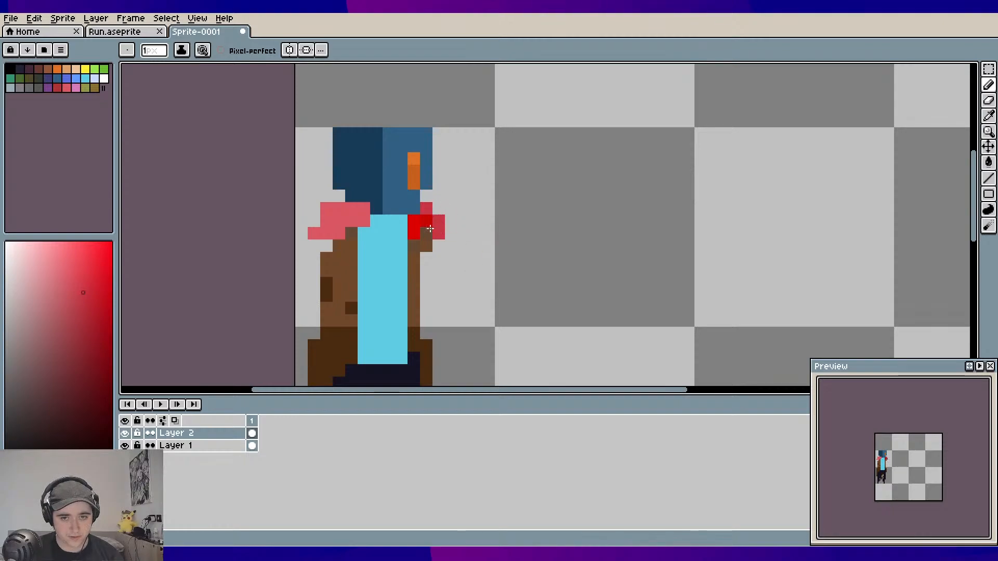
drag(430, 228, 425, 219)
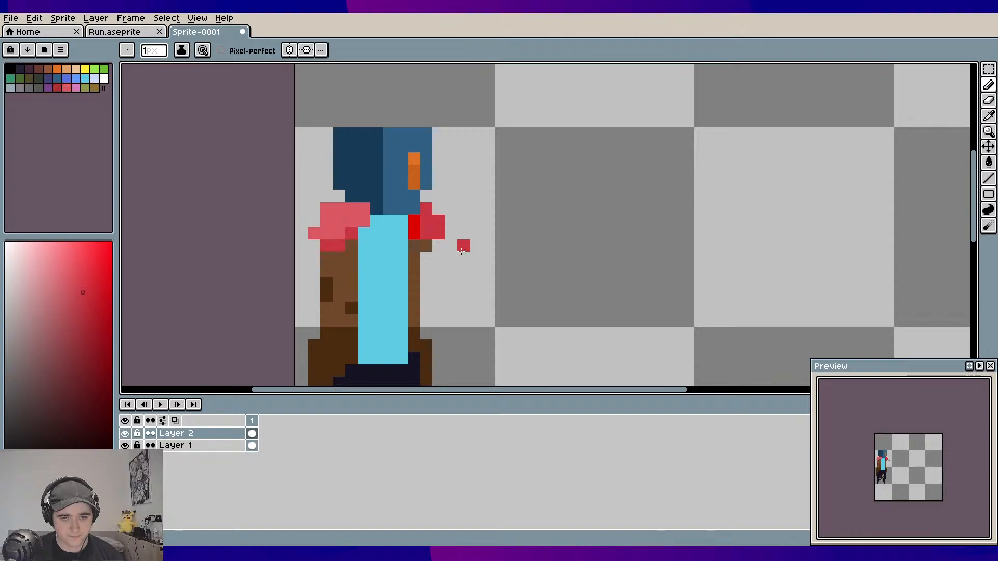
scroll(463, 261, up, 2)
drag(437, 264, 447, 265)
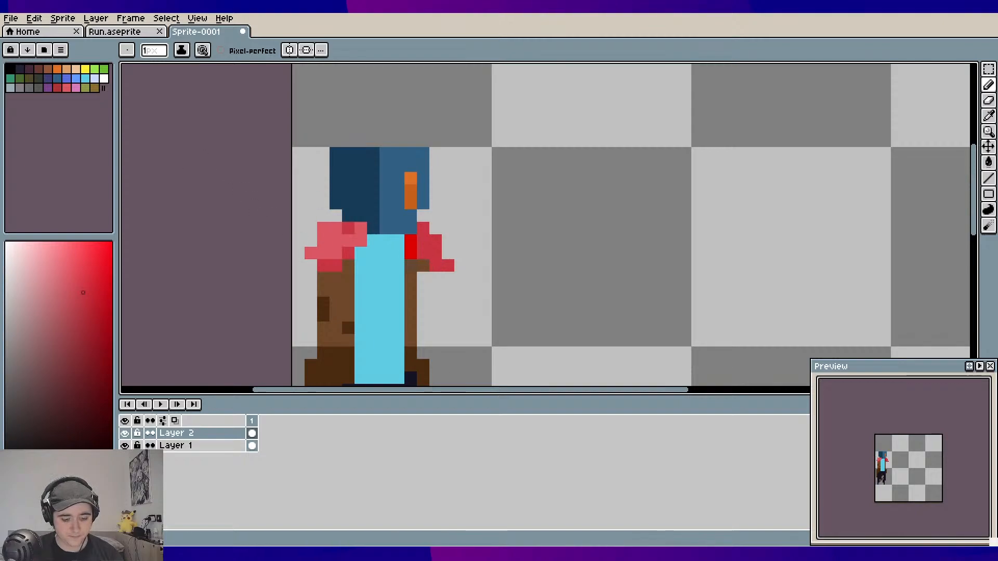
Highlight the upper and outer pixels of the front shoulder with the back shoulder's light red
alt+click(335, 231)
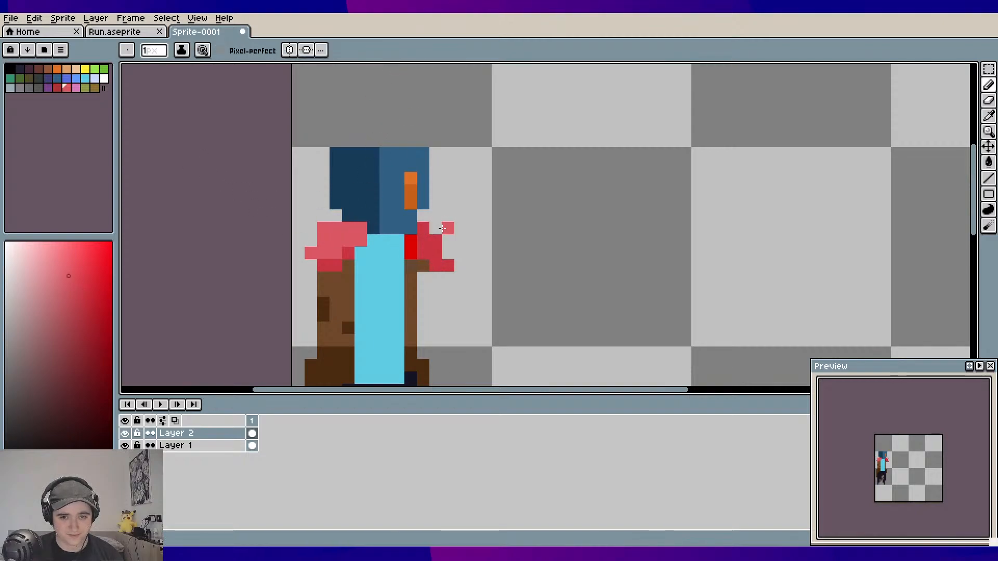
click(448, 253)
click(436, 229)
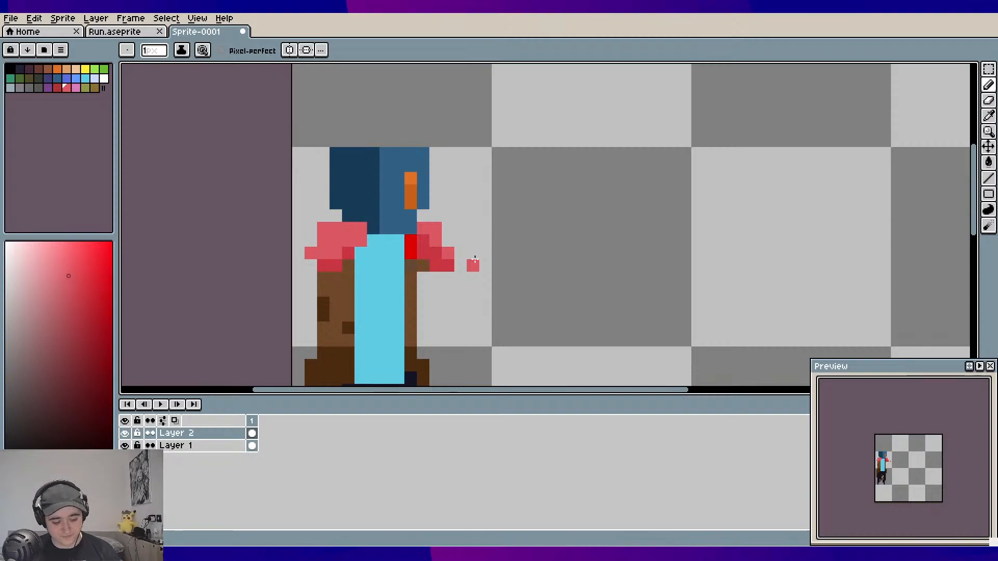
scroll(463, 263, down, 3)
scroll(463, 263, left, 2)
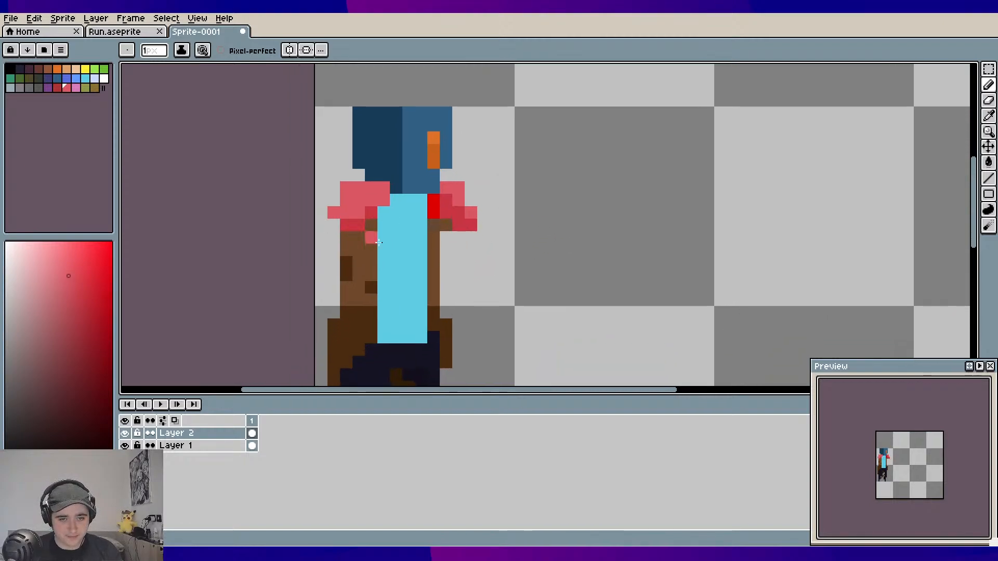
scroll(492, 268, up, 1)
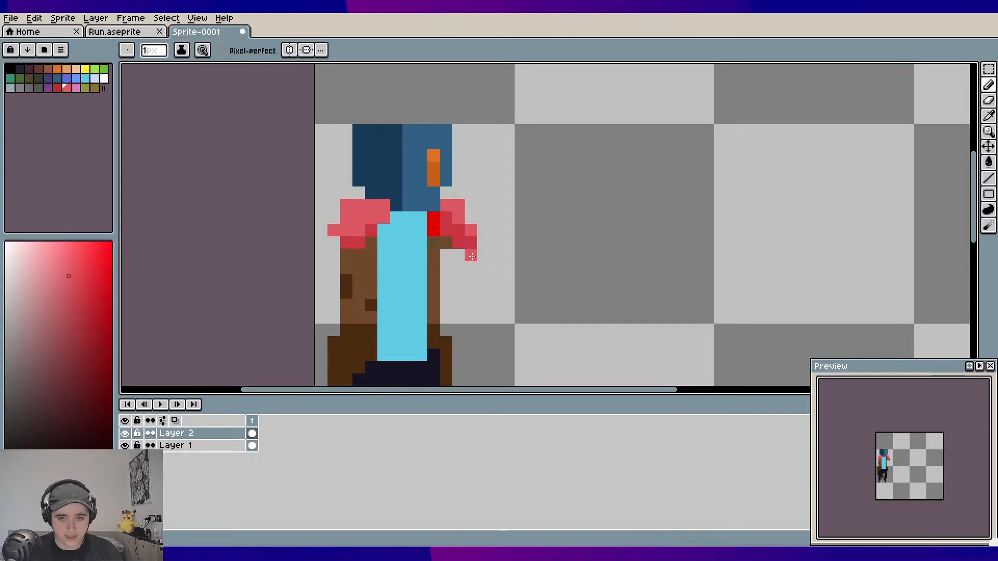
scroll(481, 269, up, 1)
scroll(481, 269, right, 1)
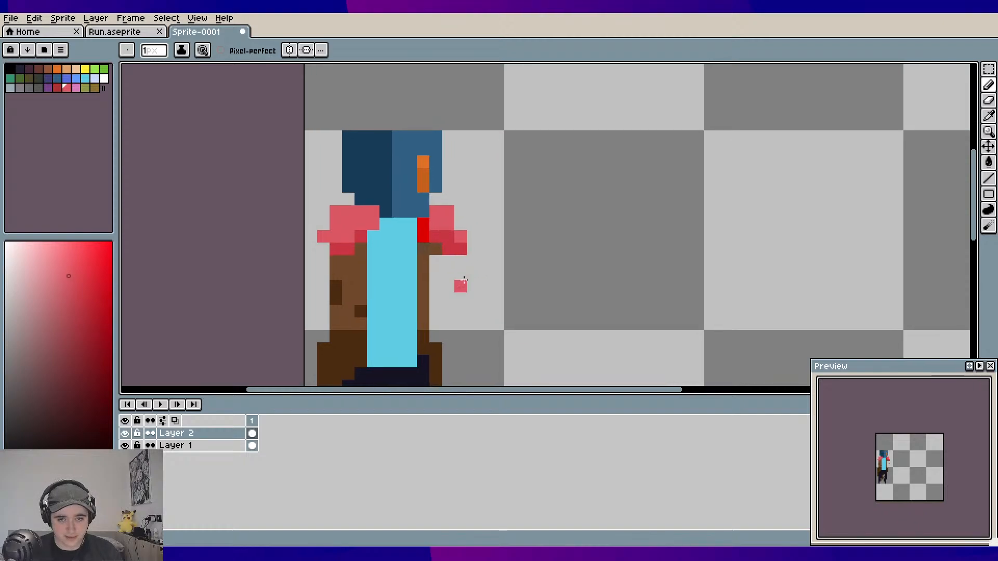
scroll(333, 291, down, 2)
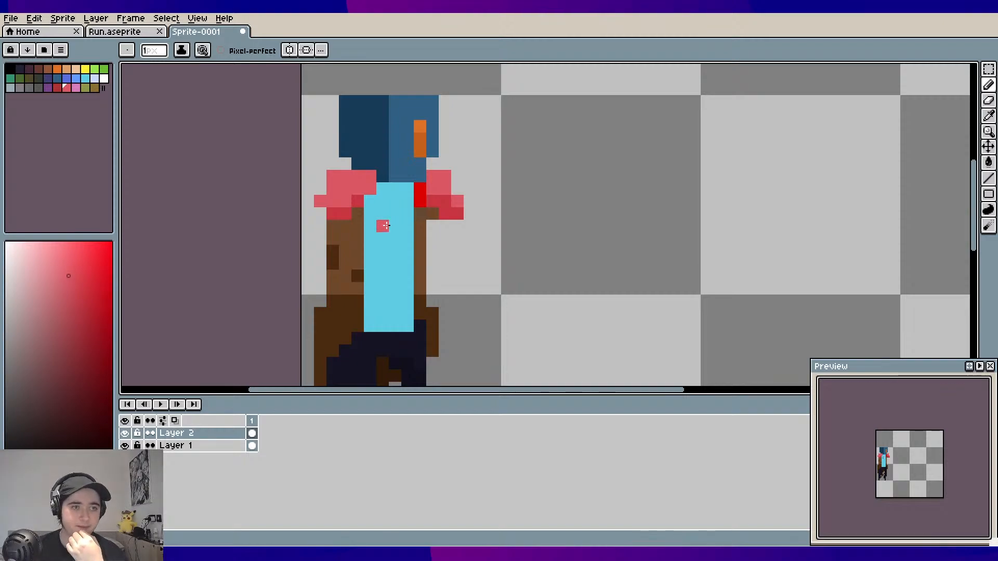
Erase the front side and lower front corner of the cyan torso, narrowing it to a strip about 2 to 3 pixels wide
key(e)
mouse_move(408, 214)
mouse_down()
mouse_move(407, 201)
mouse_move(395, 214)
mouse_move(407, 294)
mouse_up()
click(383, 313)
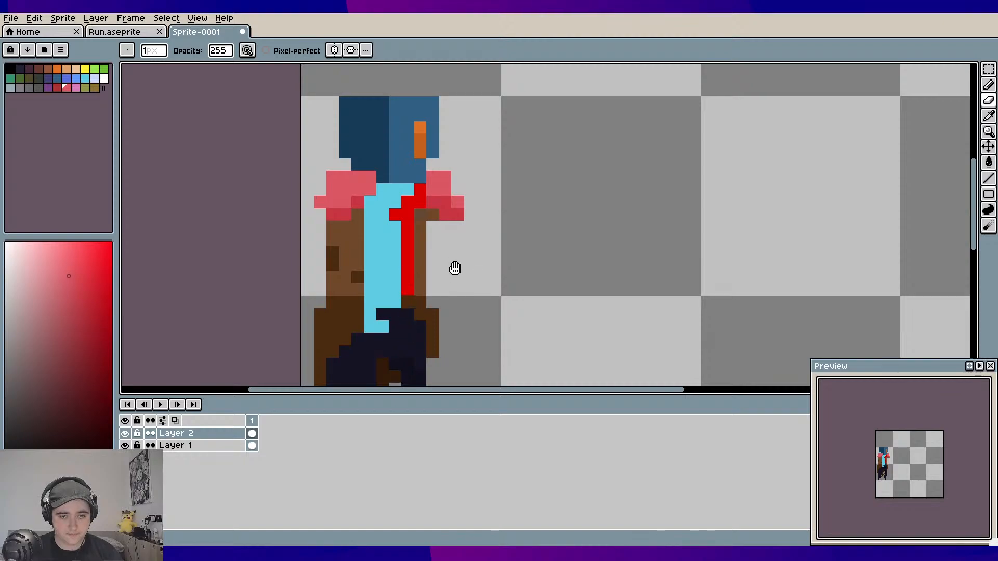
scroll(455, 297, down, 1)
mouse_move(454, 270)
mouse_down()
mouse_move(457, 296)
mouse_move(454, 249)
mouse_move(416, 266)
mouse_move(412, 290)
mouse_up()
scroll(395, 233, up, 1)
drag(519, 260, 516, 276)
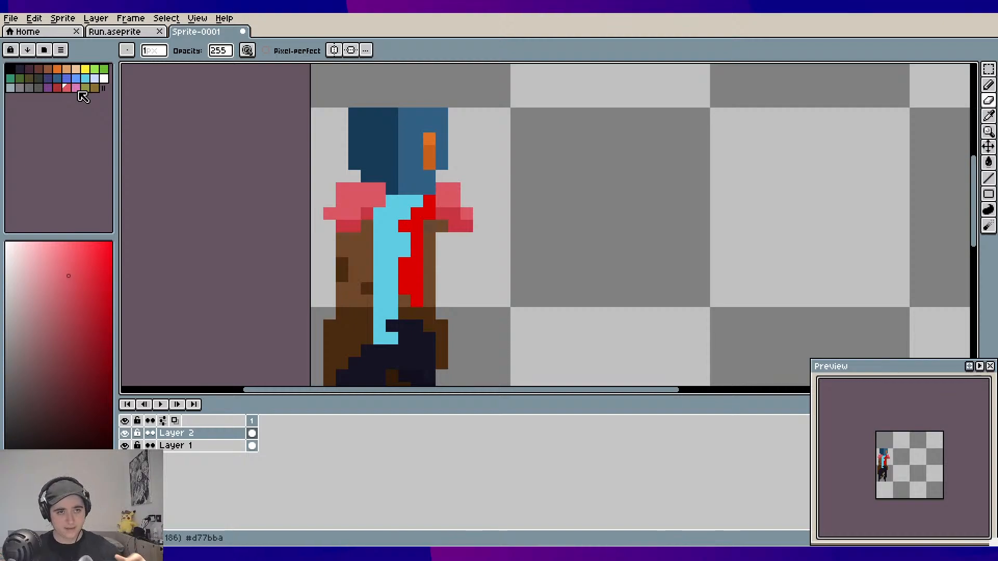
drag(541, 263, 511, 234)
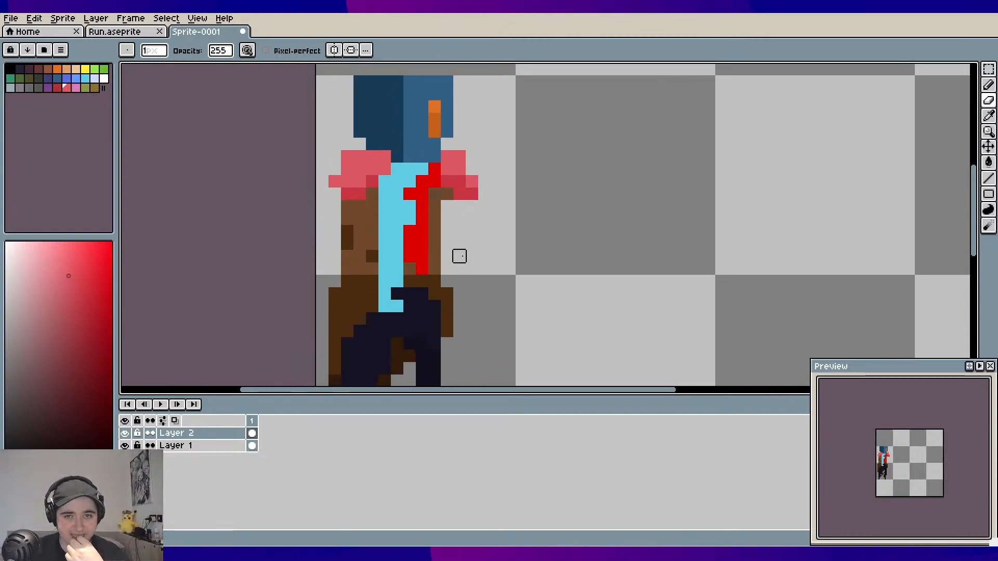
drag(465, 253, 454, 284)
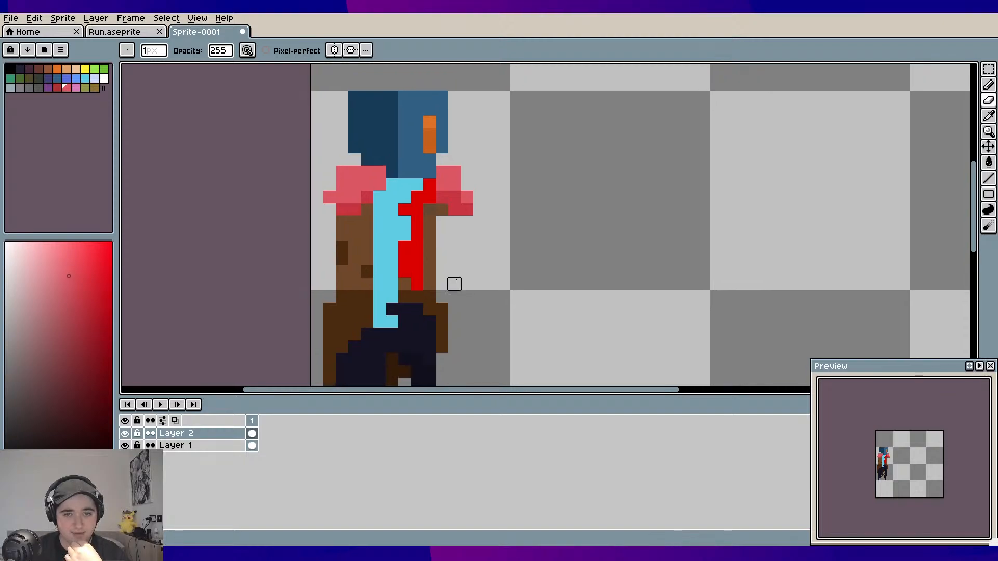
Undo the stray red pixel on the torso and shade the neck and chest with a darker, more saturated cyan
click(392, 221)
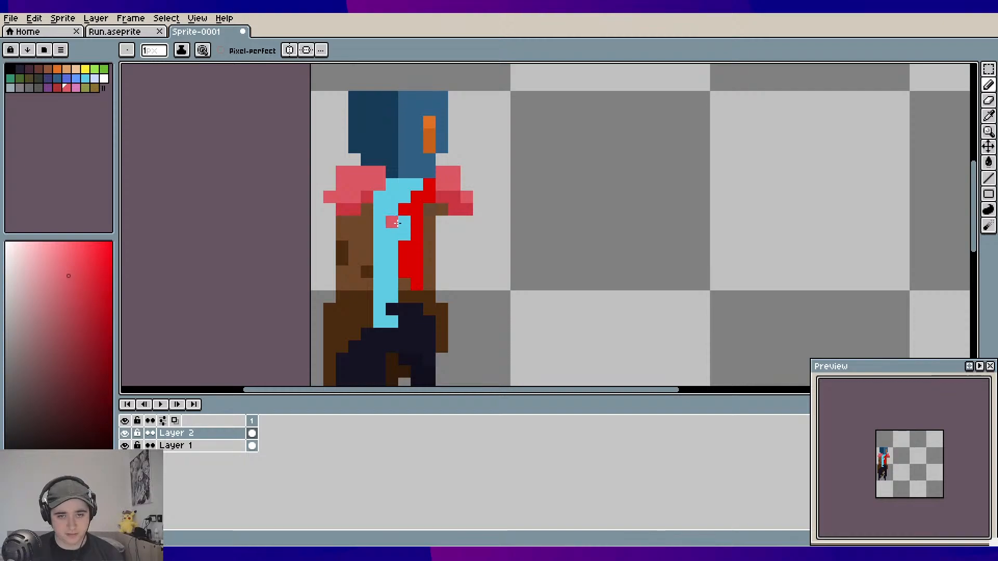
key(ctrl+z)
alt+click(399, 218)
click(83, 311)
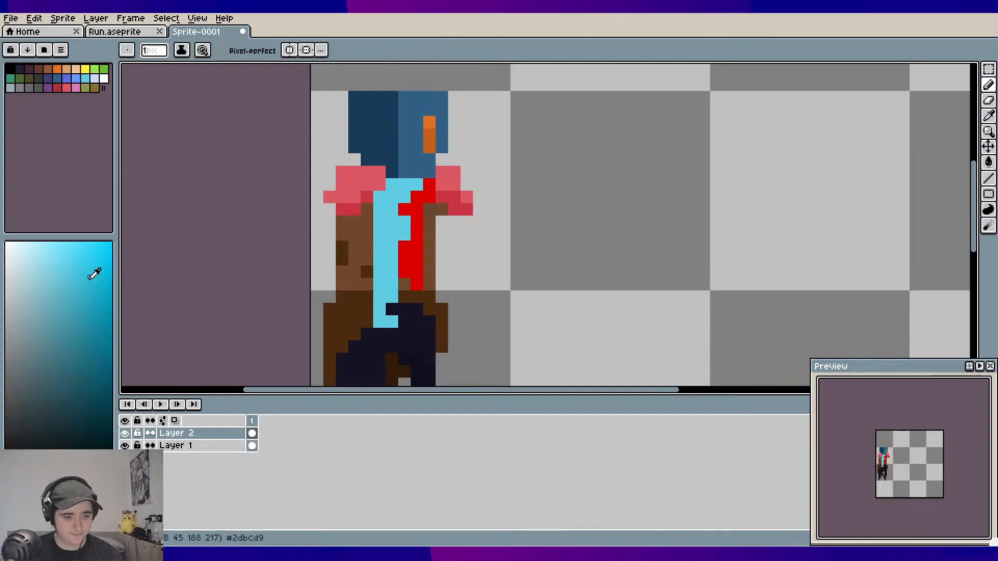
click(89, 292)
mouse_move(392, 223)
mouse_down()
mouse_move(394, 237)
mouse_move(406, 223)
mouse_move(426, 268)
mouse_up()
drag(364, 280, 364, 273)
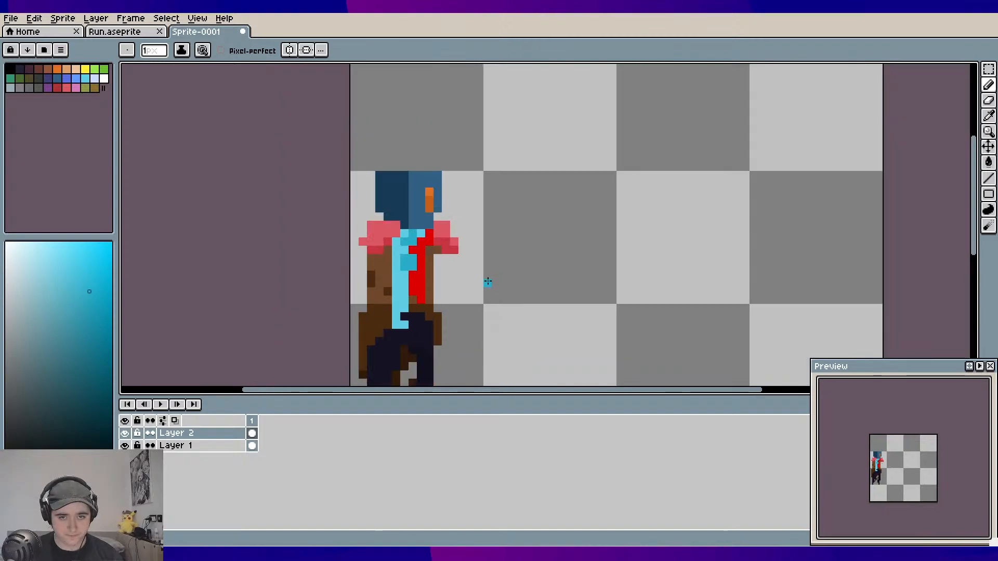
Extend the darker cyan shading in broken patches down the torso's front edge and onto the front pixel at the neck
scroll(487, 276, down, 1)
drag(486, 278, 457, 239)
scroll(373, 235, up, 1)
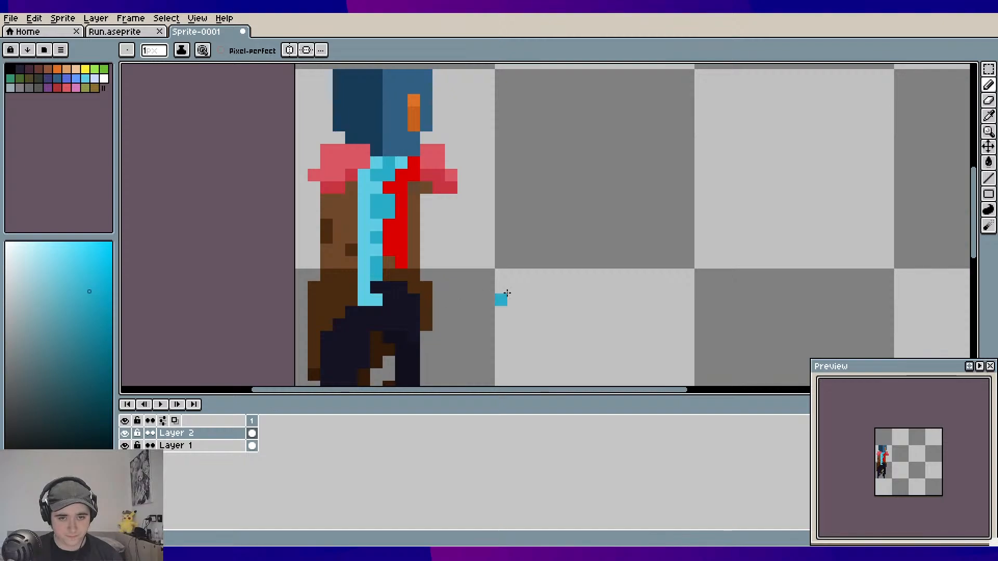
drag(501, 296, 486, 278)
scroll(499, 300, down, 1)
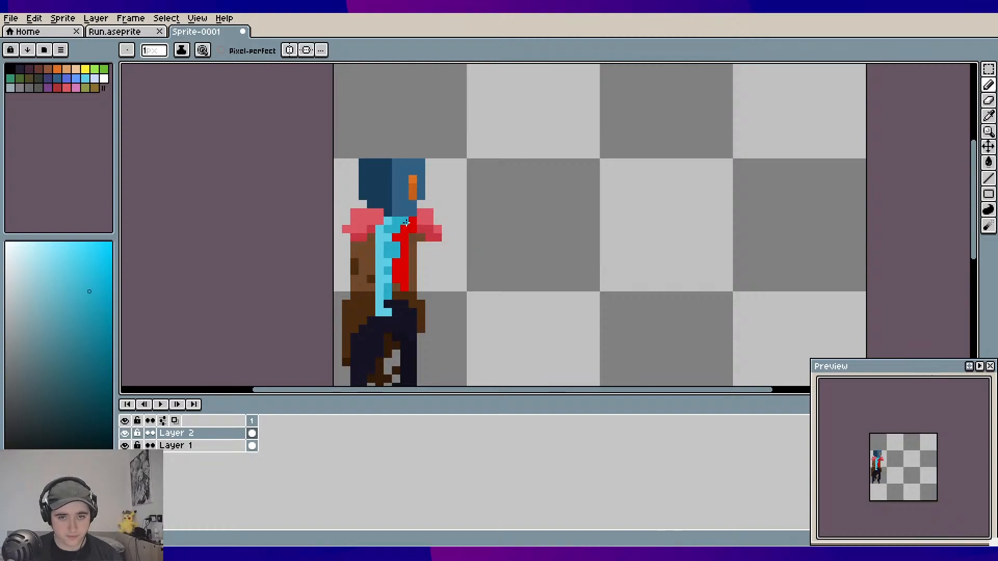
drag(511, 255, 475, 224)
drag(391, 286, 396, 252)
Outline a flared back hip panel below the waist in the shoulder's light red, undoing the stray stroke
key(alt)
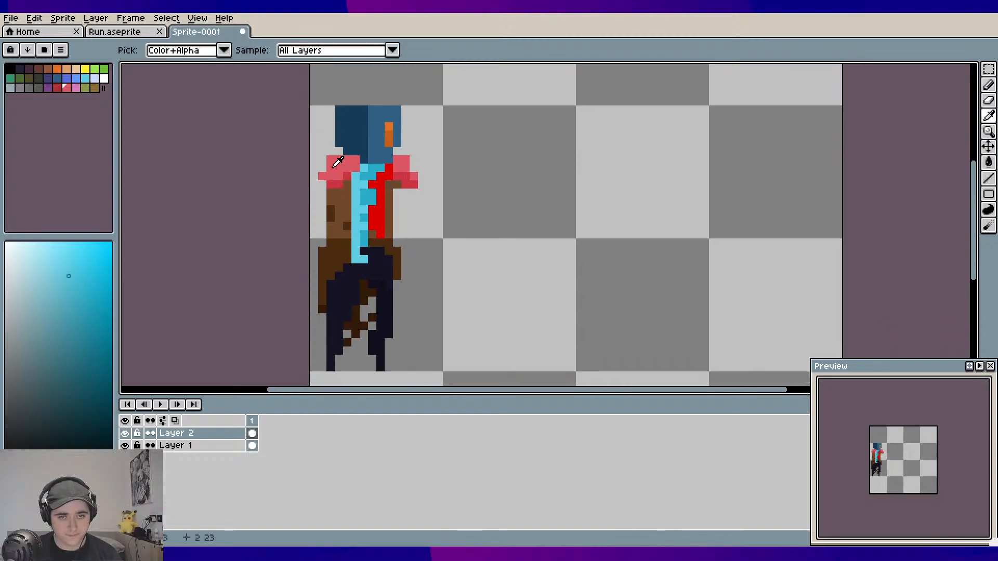
alt+click(333, 167)
scroll(339, 275, up, 1)
mouse_move(338, 281)
mouse_down()
mouse_move(365, 184)
mouse_move(338, 178)
mouse_move(374, 196)
mouse_move(352, 173)
mouse_move(330, 174)
mouse_move(321, 197)
mouse_move(345, 250)
mouse_up()
key(ctrl+z)
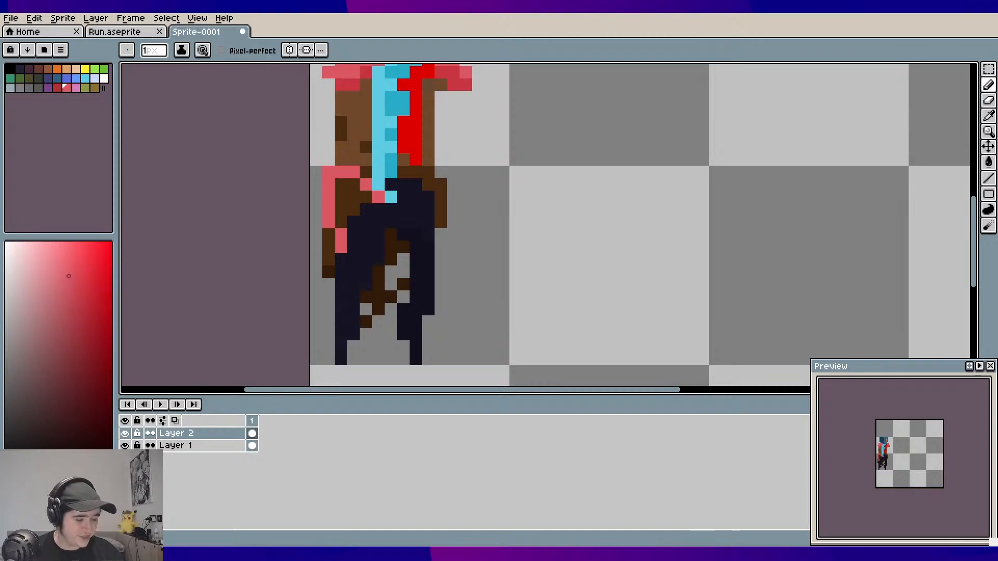
Hide Layer 2 to compare the original sprite with the new drawing, and show it again
scroll(518, 295, down, 1)
drag(519, 294, 457, 252)
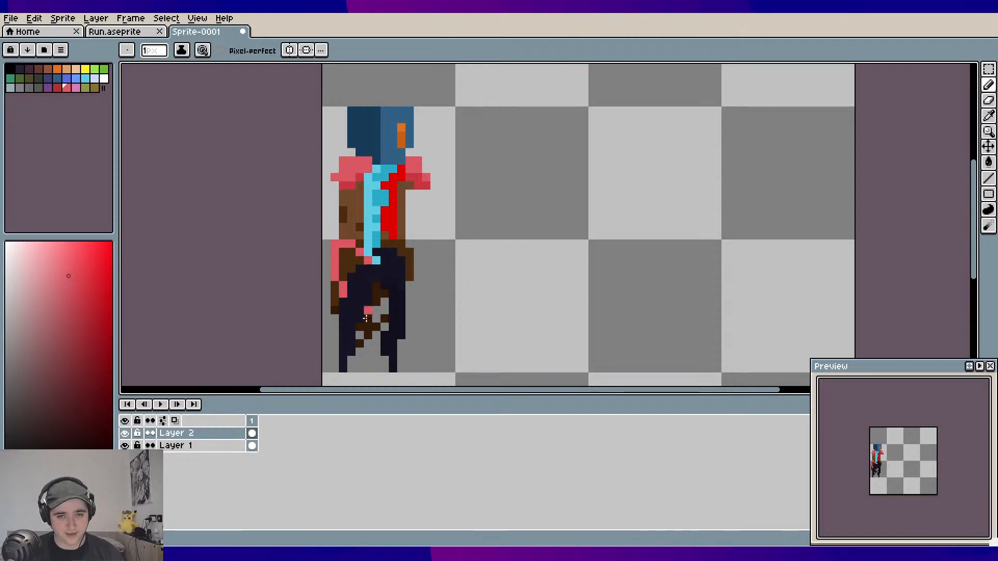
click(125, 434)
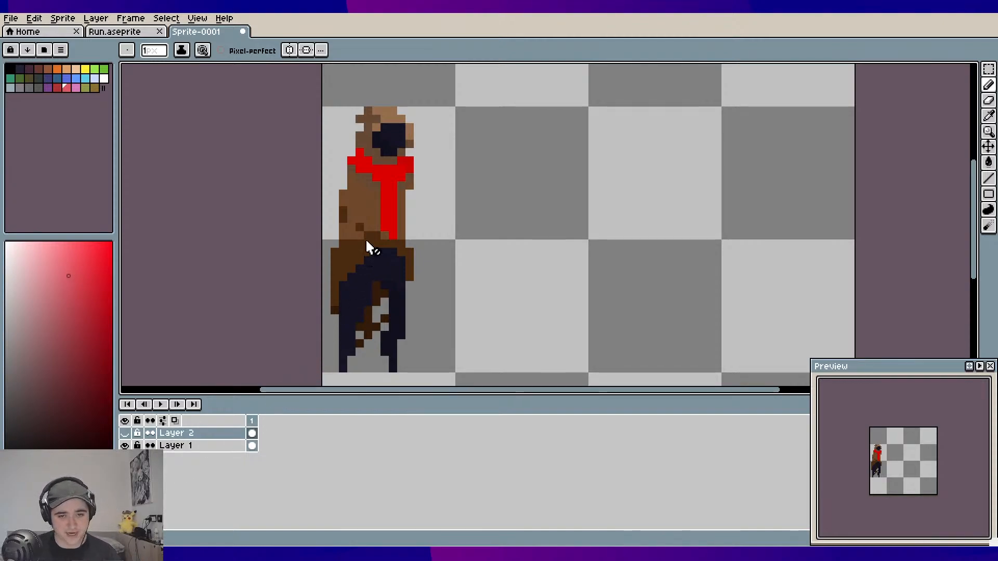
click(124, 432)
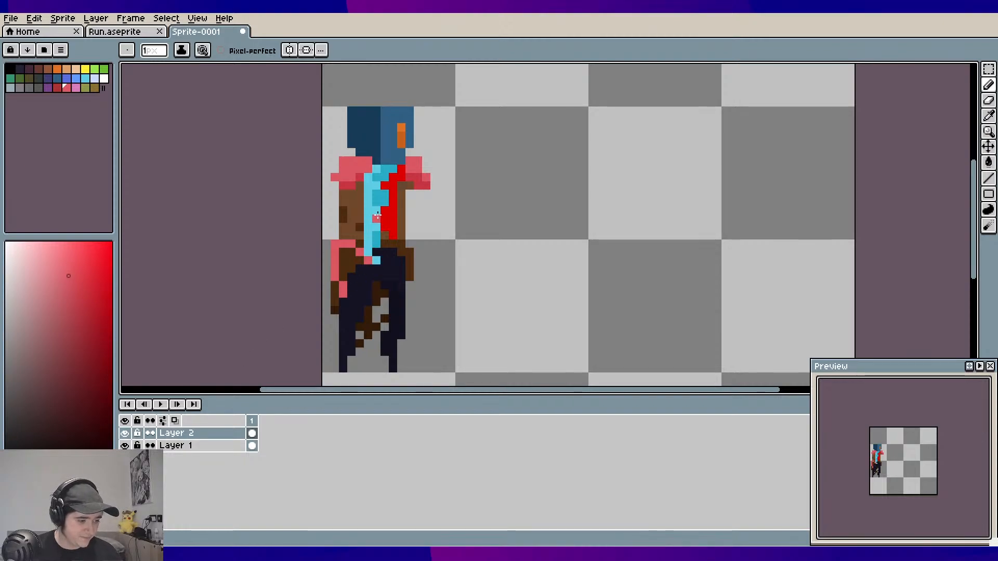
Fill the back hip panel with solid light red, tapering it to a point over the back leg
scroll(379, 209, up, 1)
scroll(379, 210, down, 3)
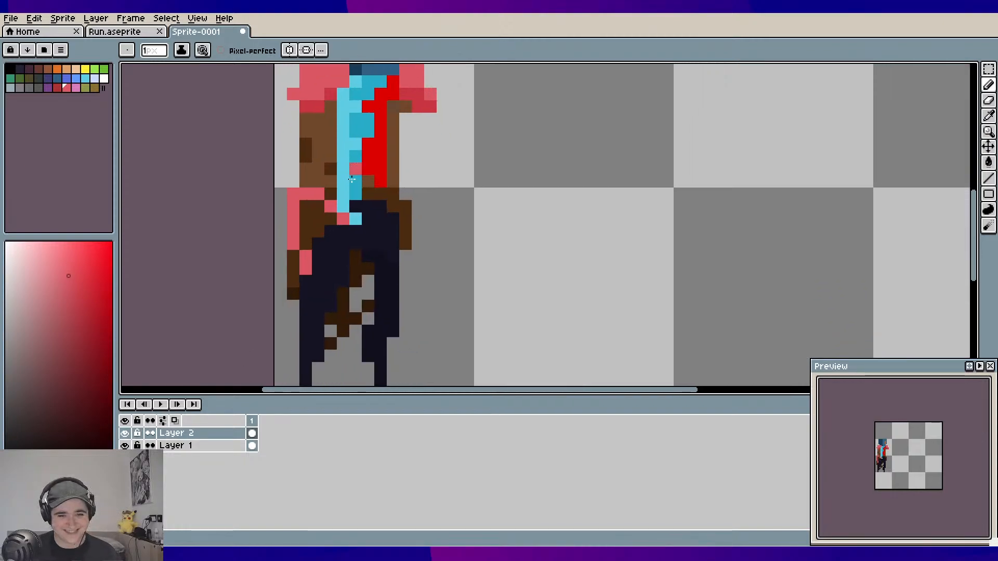
scroll(318, 232, down, 2)
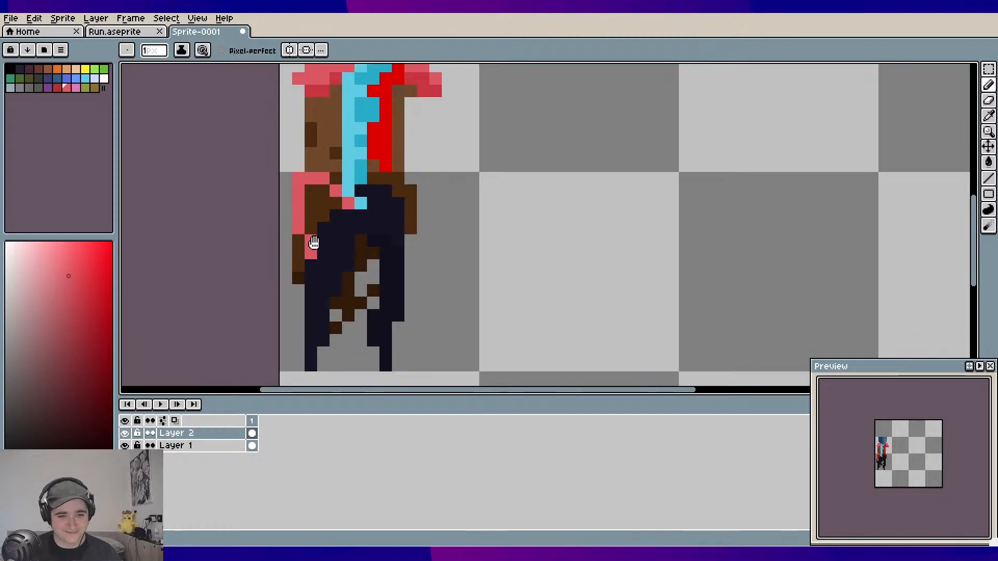
mouse_move(327, 238)
mouse_down()
mouse_move(357, 181)
mouse_move(352, 194)
mouse_move(330, 191)
mouse_move(324, 163)
mouse_move(319, 177)
mouse_move(338, 218)
mouse_move(329, 217)
mouse_move(365, 187)
mouse_up()
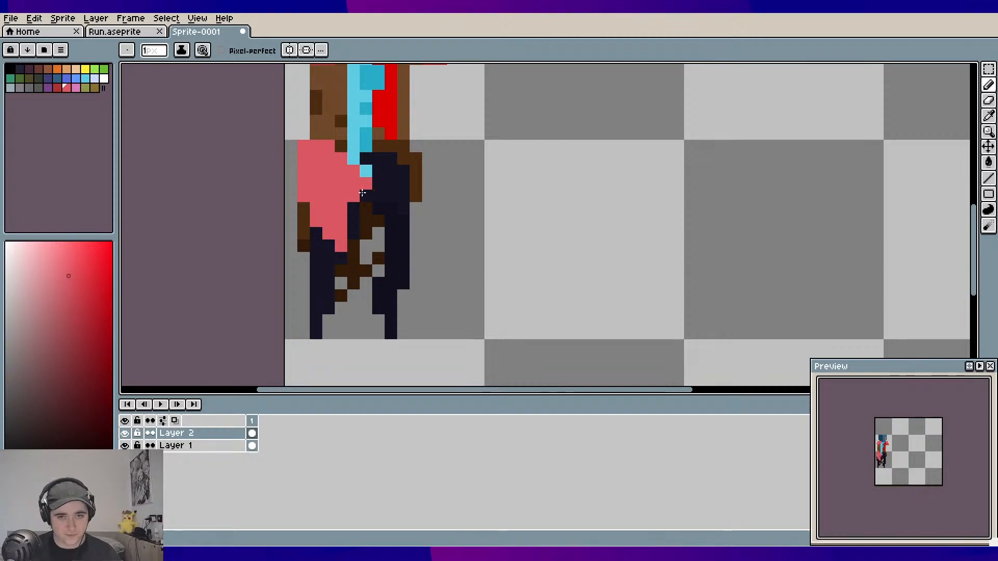
Paint a matching light red front hip panel from the waist down over the front leg
scroll(365, 225, up, 2)
scroll(356, 229, up, 1)
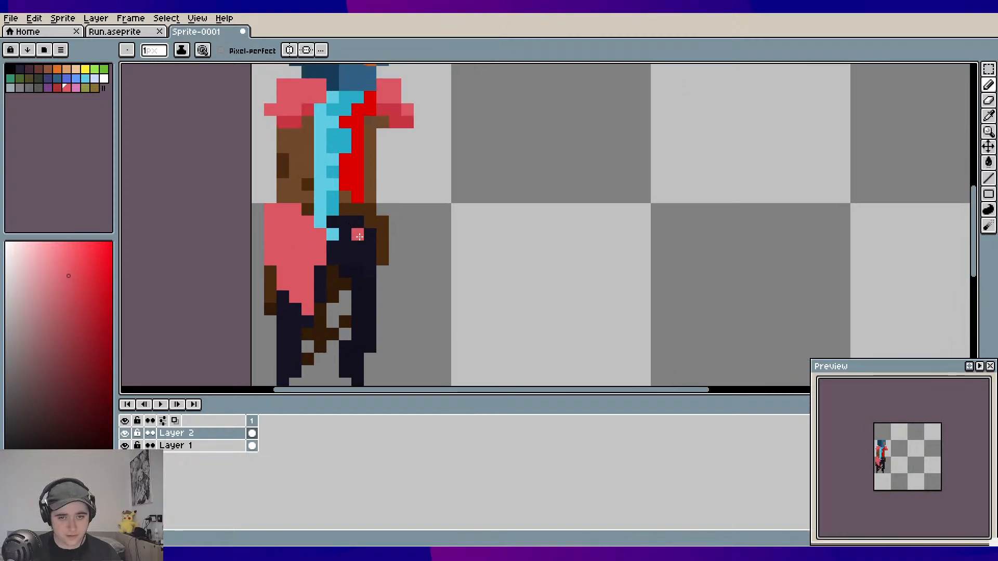
drag(359, 236, 360, 251)
click(370, 259)
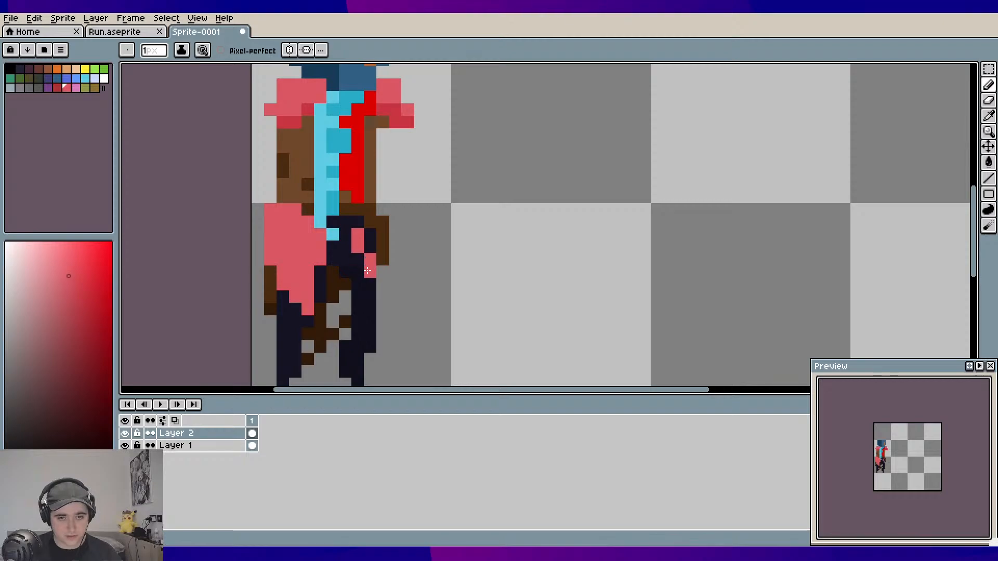
scroll(371, 231, up, 3)
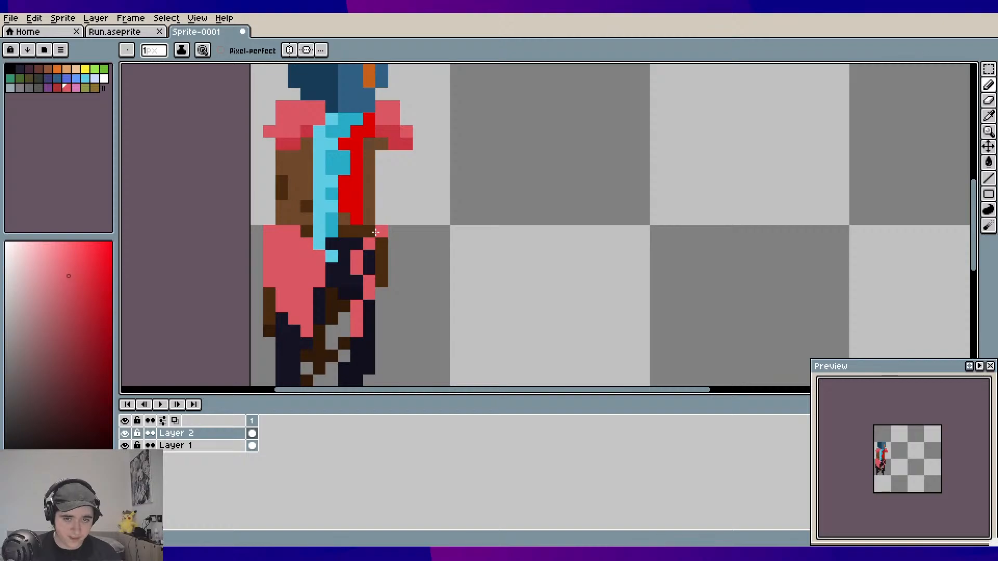
scroll(404, 234, down, 2)
drag(386, 218, 371, 296)
drag(381, 262, 374, 235)
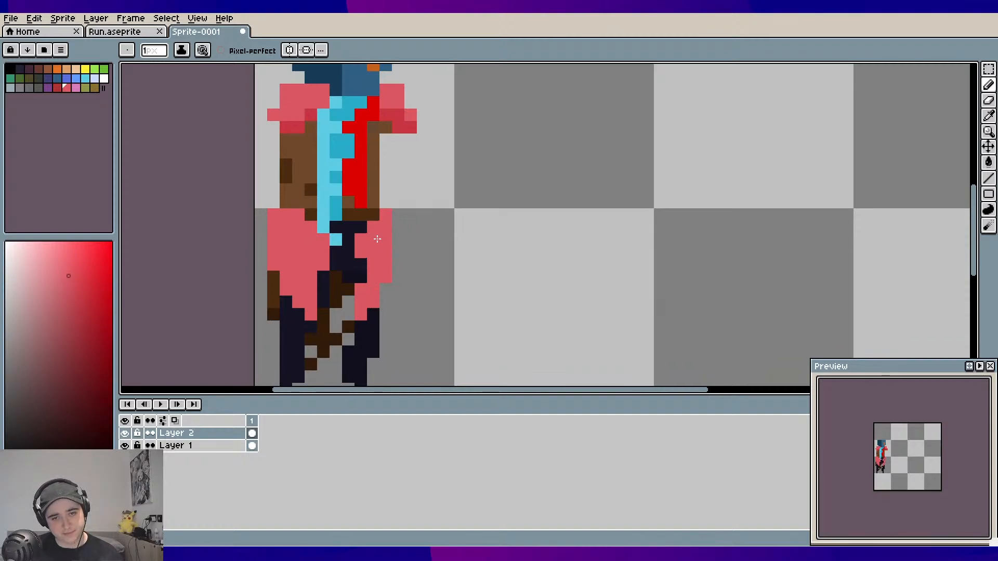
Shade the inner and upper edges of the front hip panel with the shoulder's darker red, and erase the excess pixel at the waist
scroll(387, 224, up, 5)
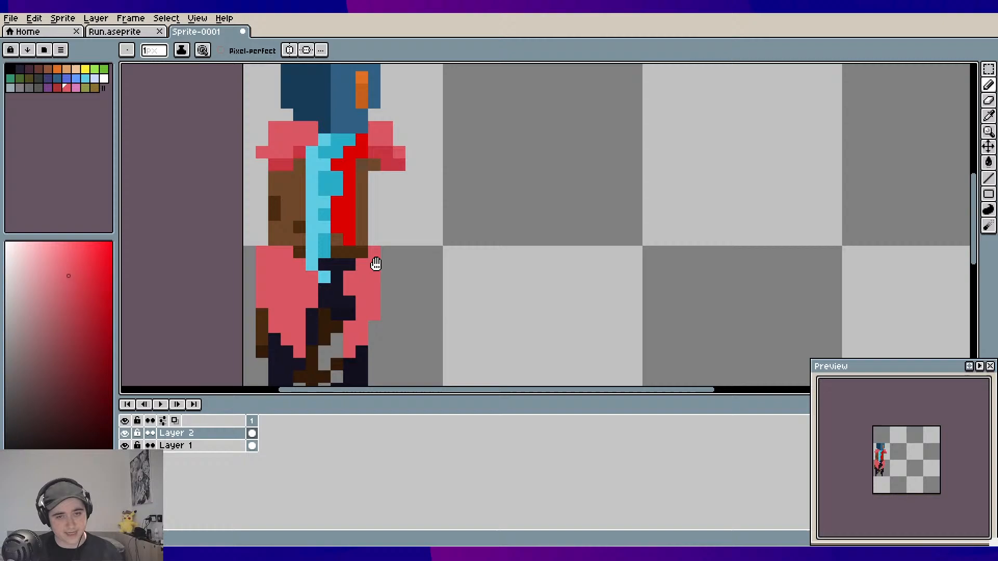
alt+click(391, 158)
click(363, 257)
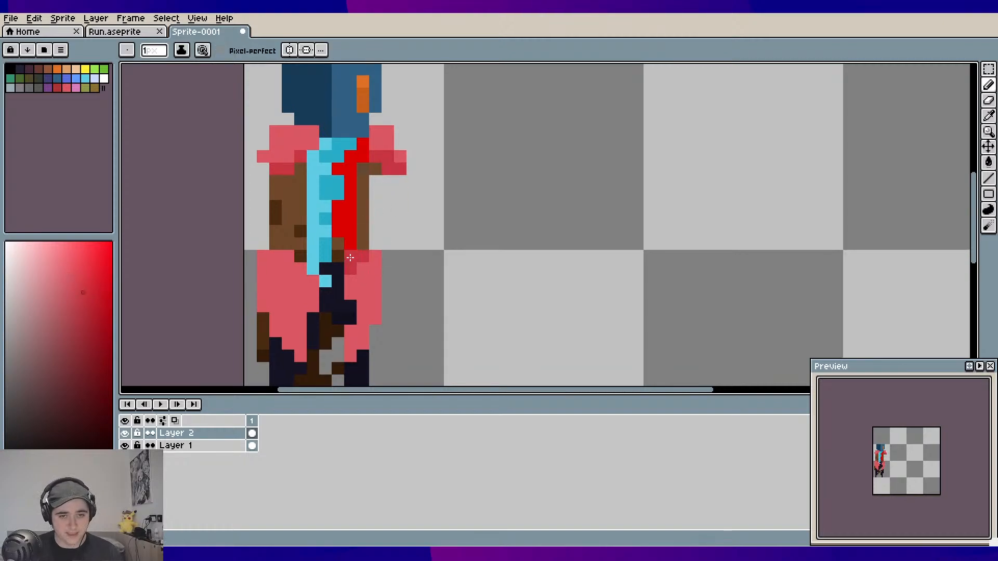
drag(349, 307, 351, 318)
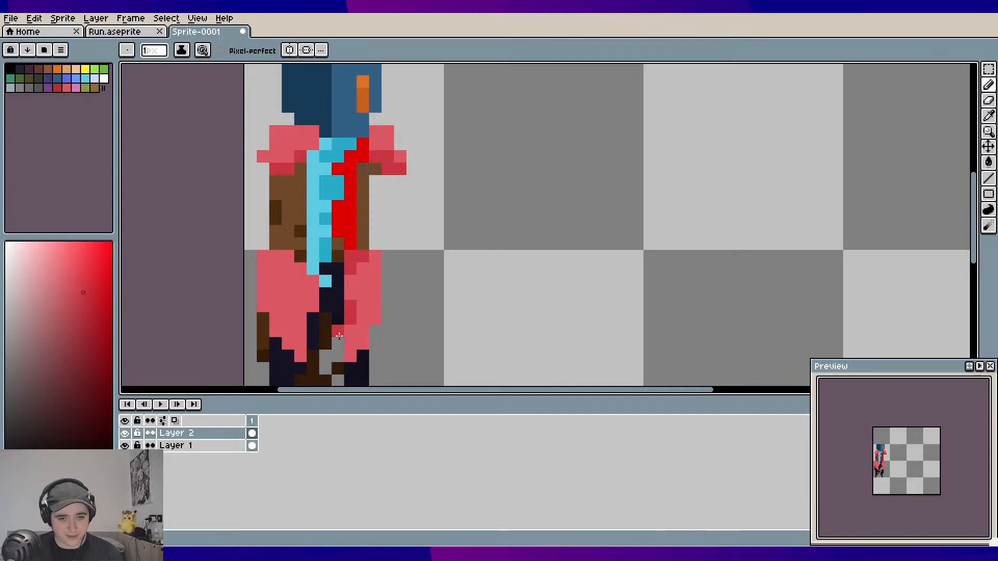
scroll(445, 271, down, 2)
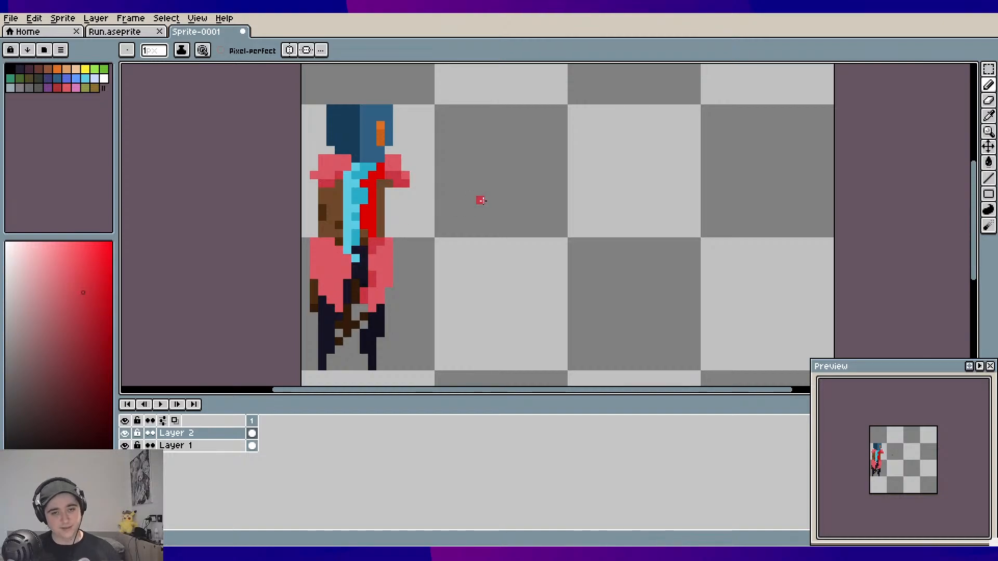
scroll(430, 221, up, 2)
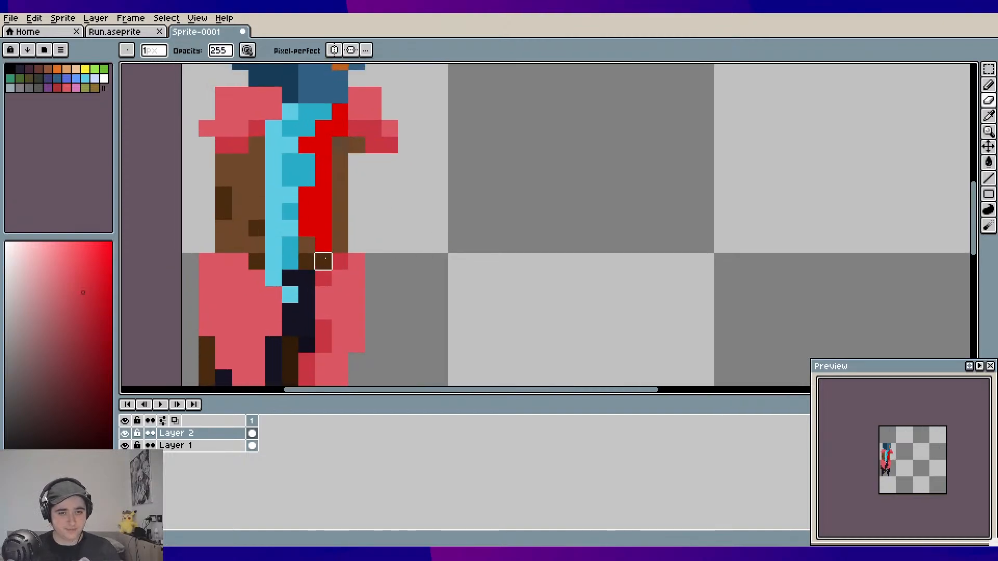
scroll(461, 241, down, 2)
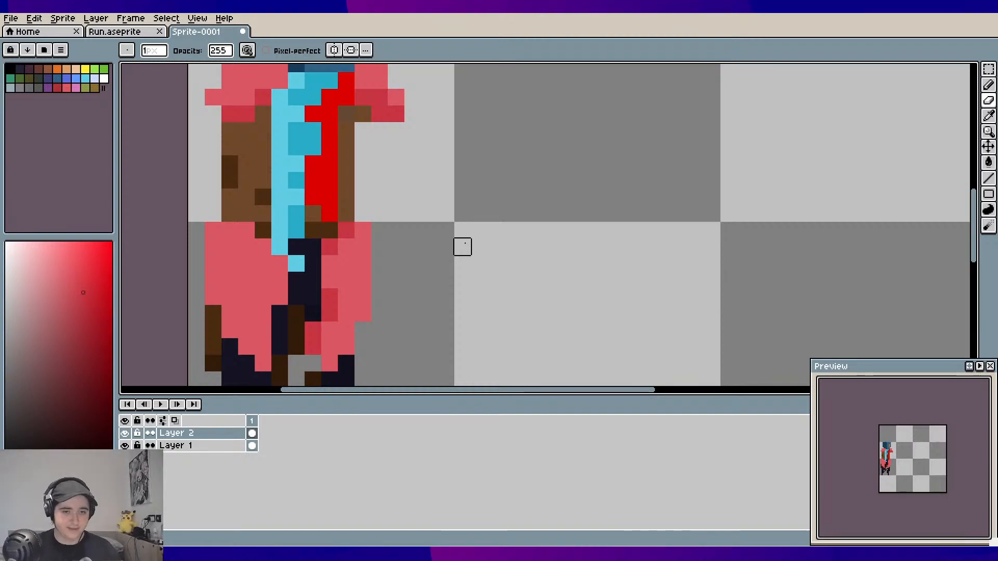
Select the front hip panel and move it one pixel forward, away from the back leg
drag(430, 214, 456, 236)
scroll(485, 255, down, 1)
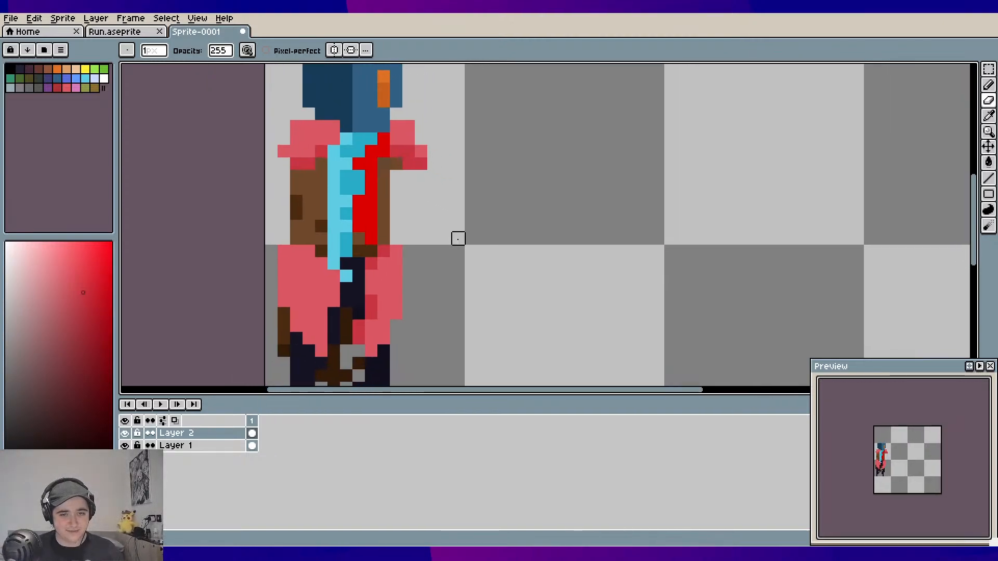
scroll(450, 265, down, 1)
key(m)
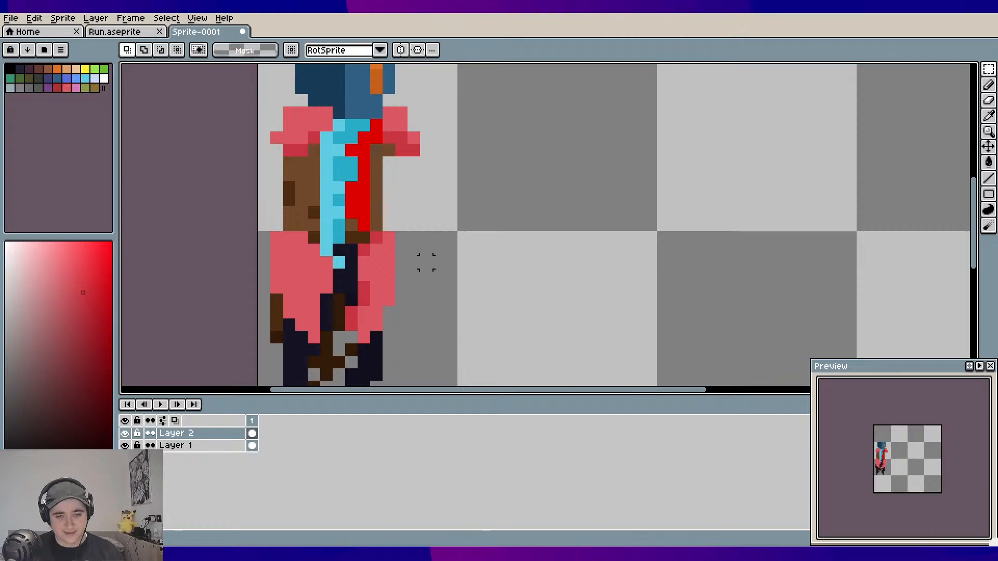
drag(343, 345, 398, 228)
drag(384, 281, 475, 292)
key(Return)
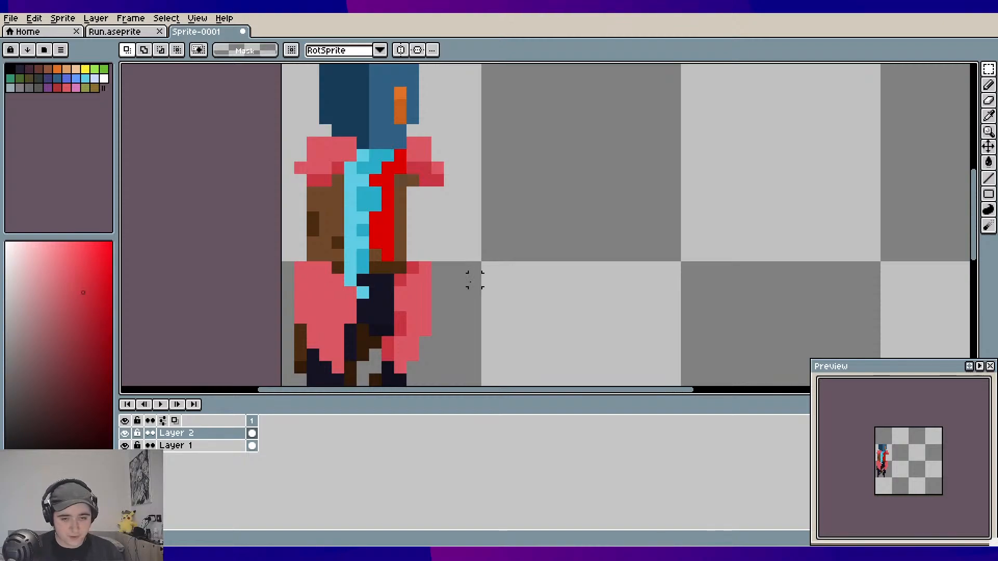
Shade the lower tip of the back hip panel with darker red pixels stepping diagonally across the back knee
drag(475, 280, 452, 163)
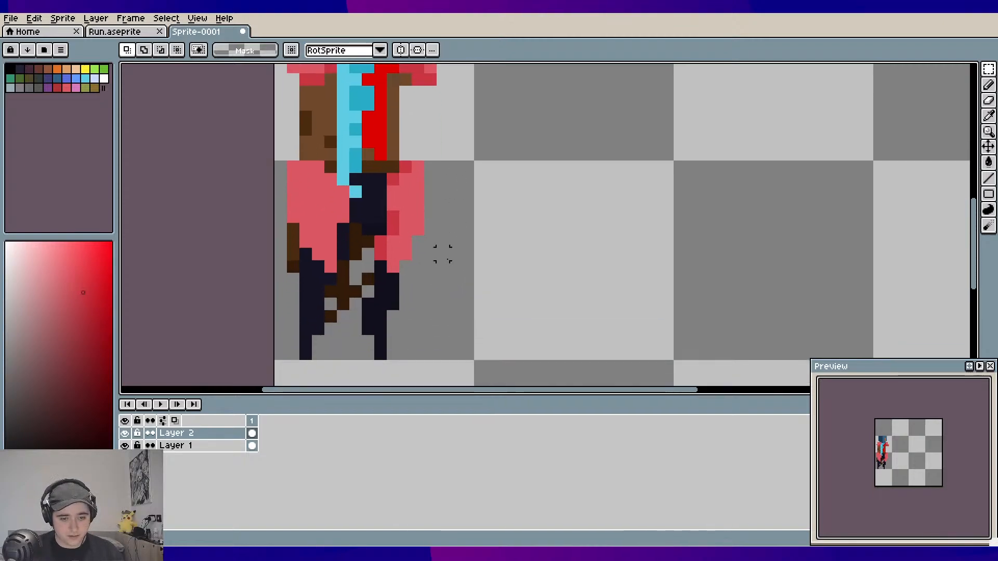
drag(442, 254, 461, 225)
key(b)
click(325, 236)
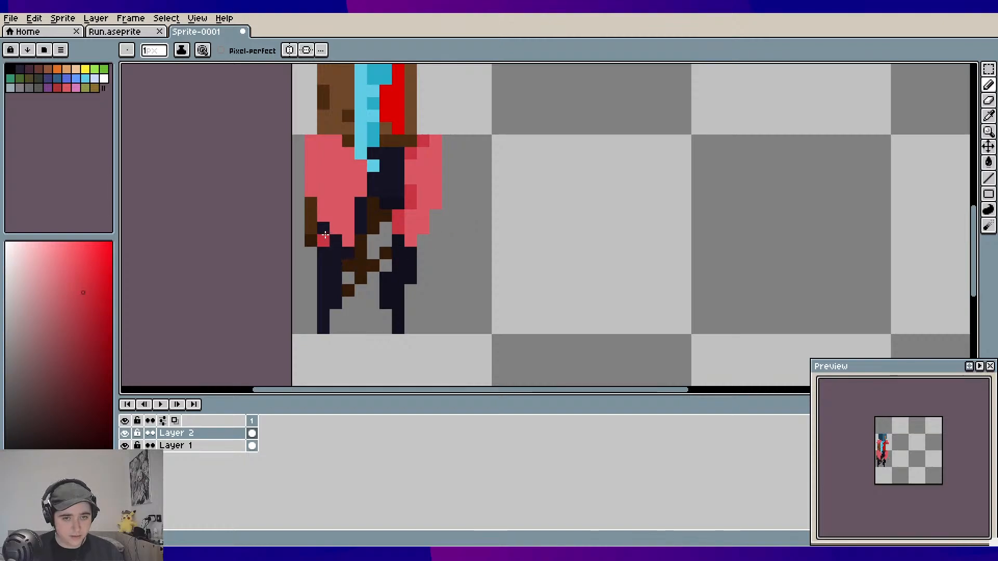
click(342, 248)
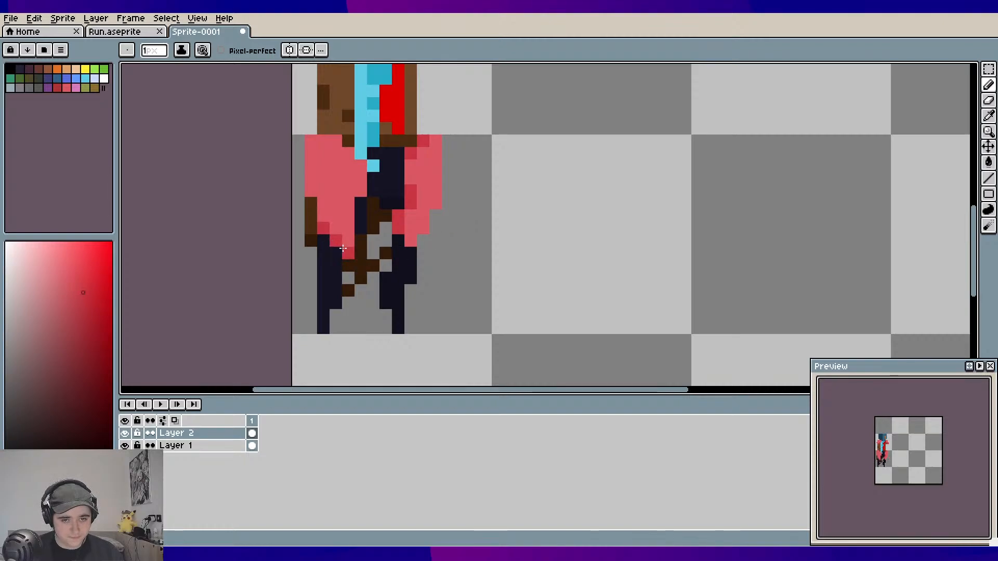
click(324, 240)
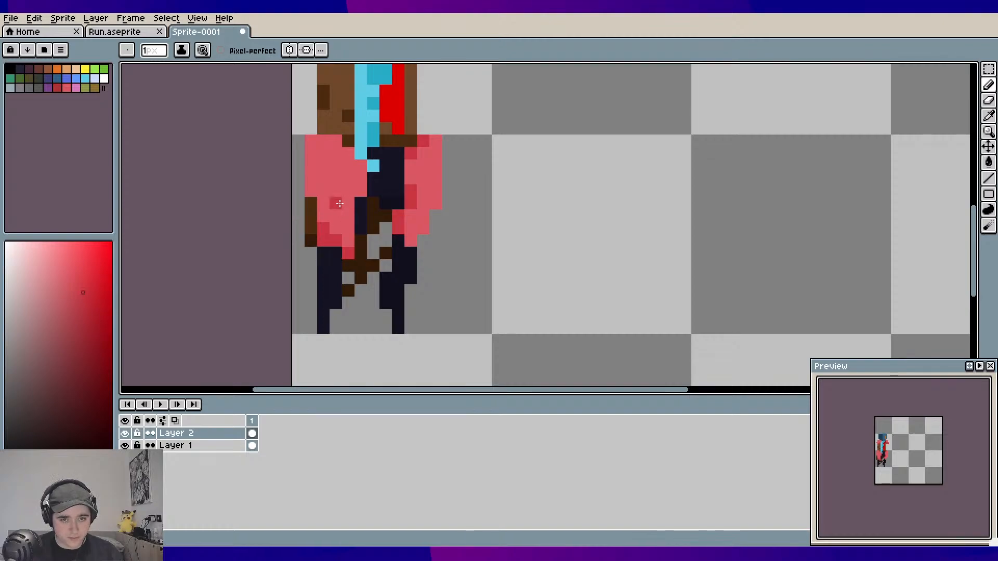
Sample the hip panel's light red and paint the upper part of the back lower leg below the shaded knee
key(i)
click(346, 198)
key(b)
drag(336, 240, 326, 252)
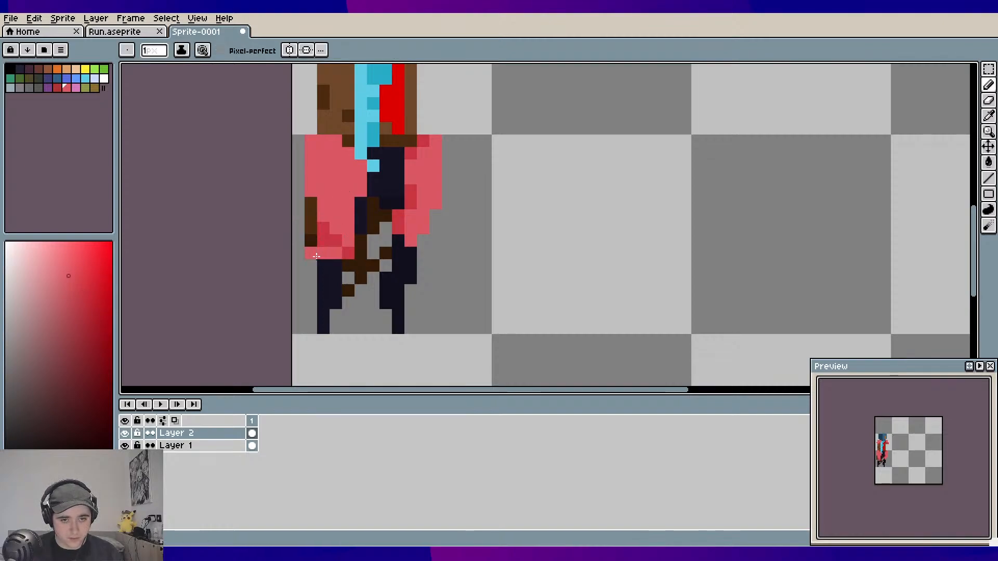
click(323, 264)
click(335, 278)
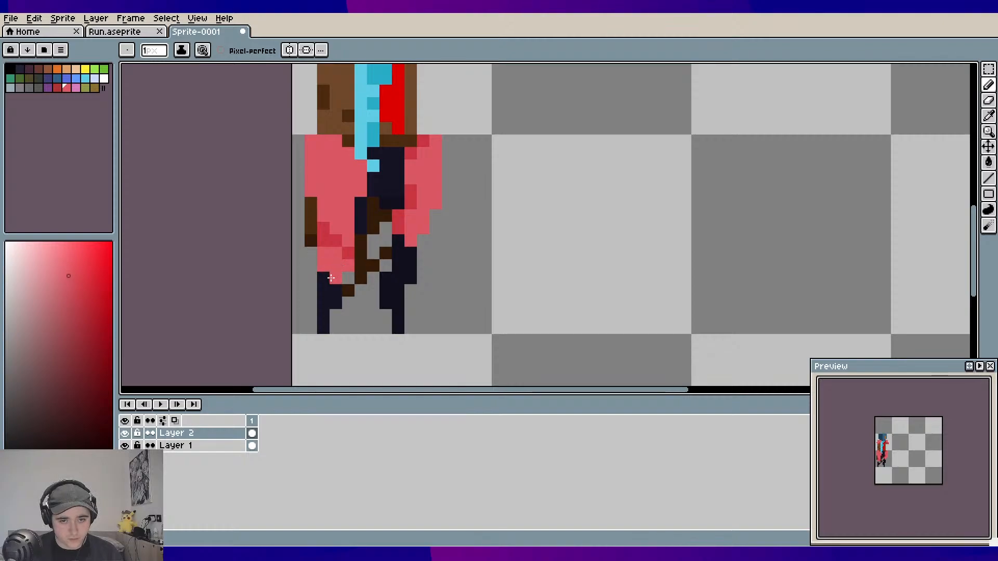
Paint the rest of the back lower leg down to the foot in the sampled darker red, undoing the stray pixel below it
key(i)
click(329, 233)
key(b)
mouse_move(323, 266)
mouse_down()
mouse_move(323, 285)
mouse_move(338, 293)
mouse_move(323, 327)
mouse_up()
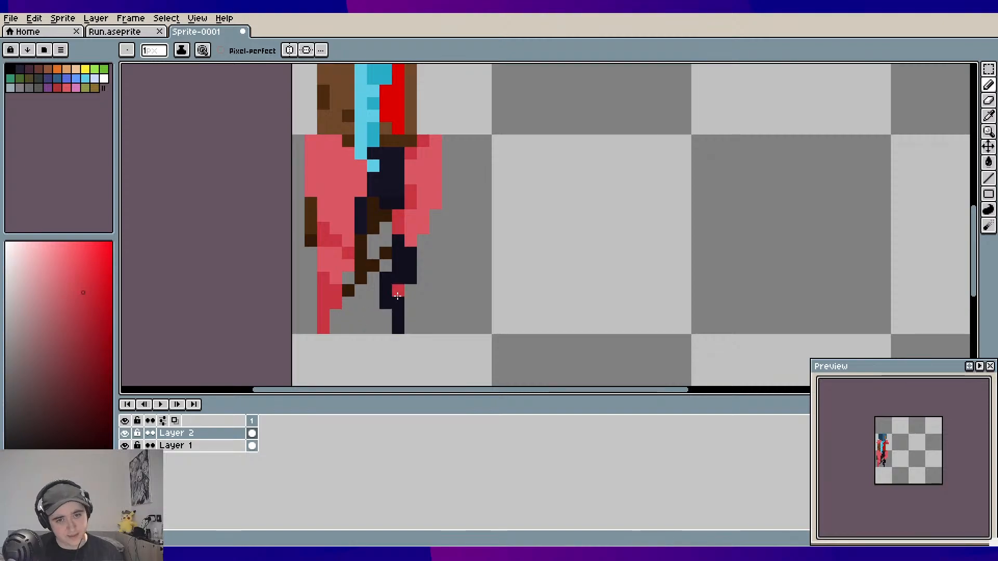
click(321, 335)
key(ctrl+z)
scroll(419, 253, down, 1)
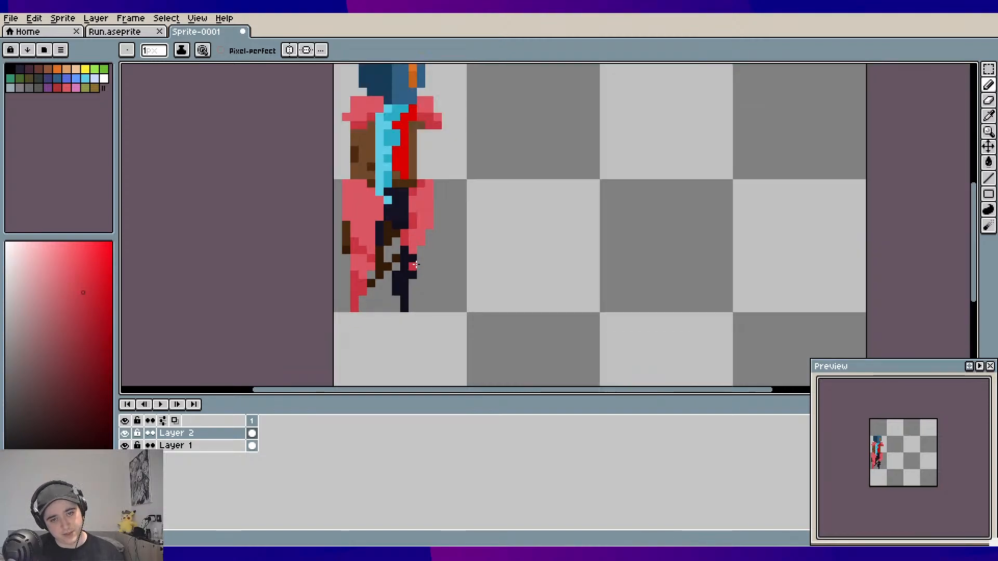
Mute the darker red pixels along the inner edge of the back lower leg with the Blur tool
drag(459, 259, 441, 272)
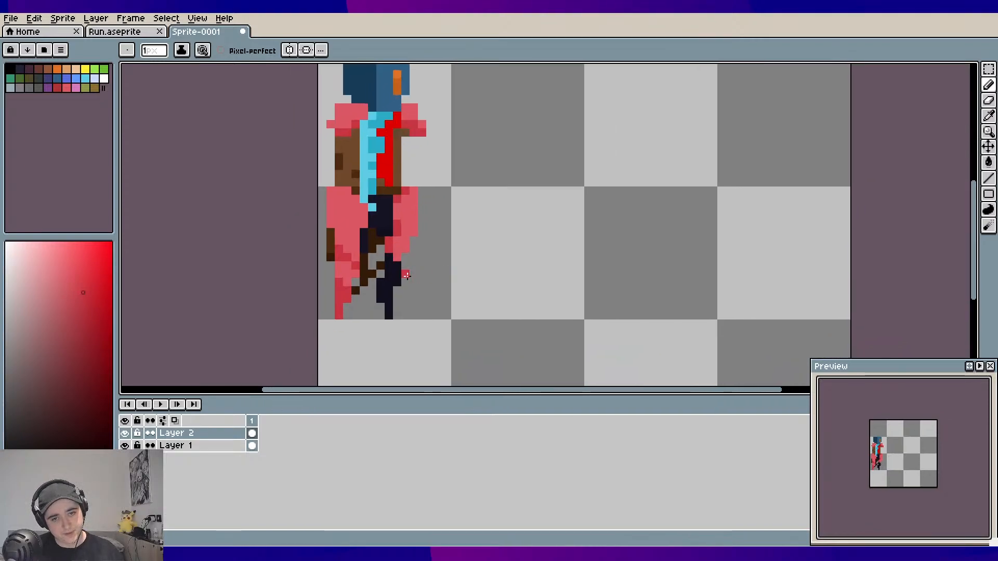
scroll(406, 279, up, 2)
key(e)
click(384, 249)
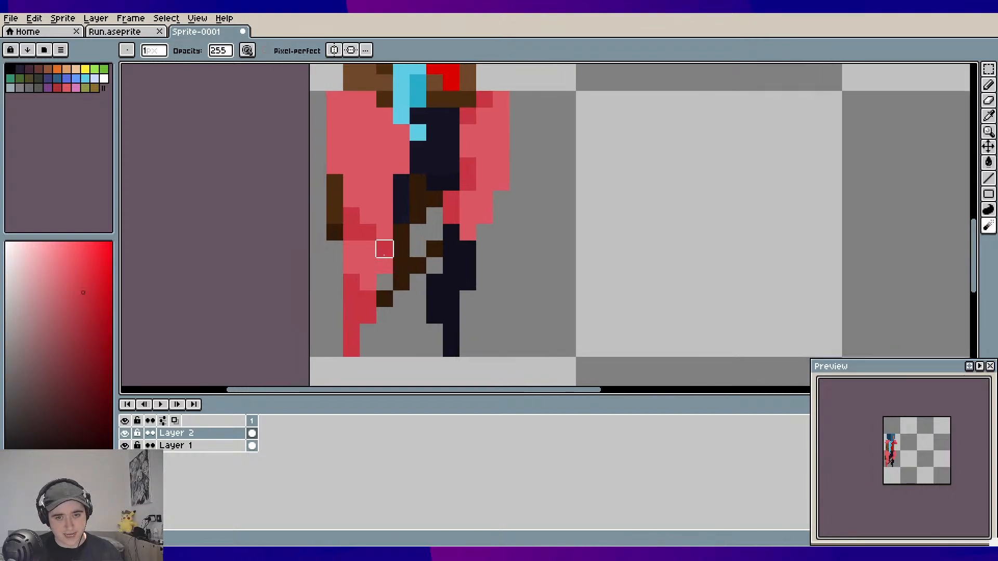
click(367, 315)
click(367, 298)
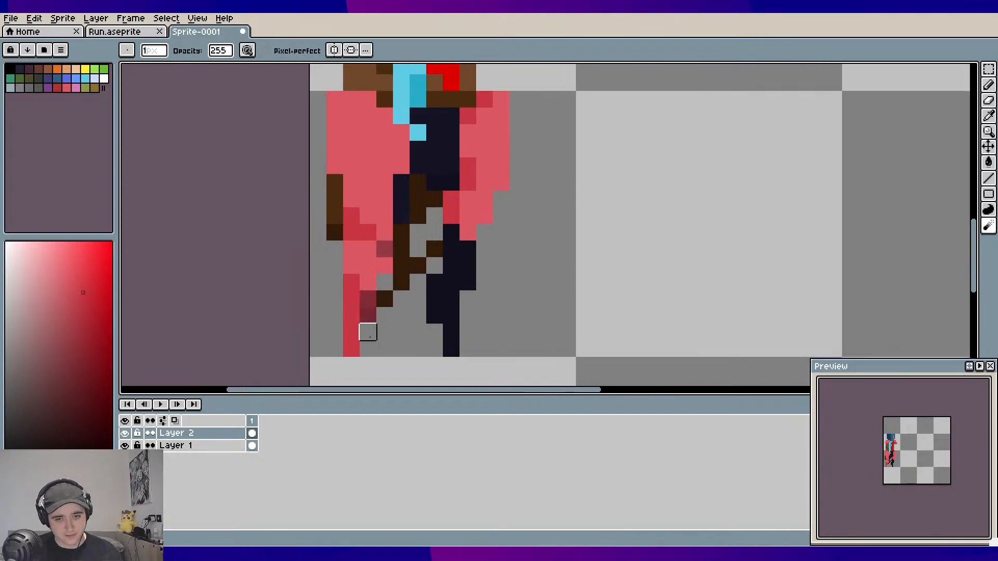
scroll(434, 315, down, 2)
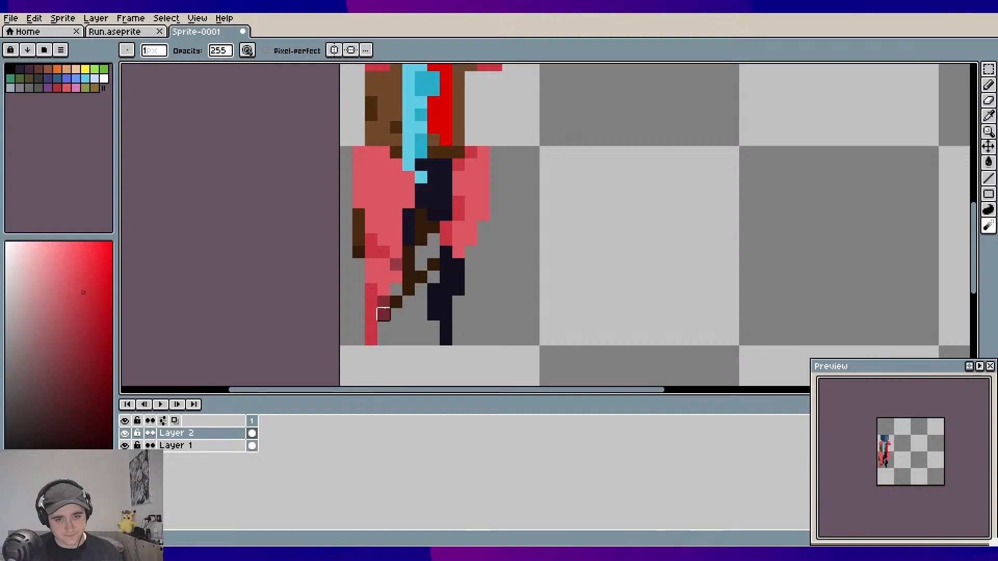
key(b)
click(483, 290)
scroll(495, 290, down, 3)
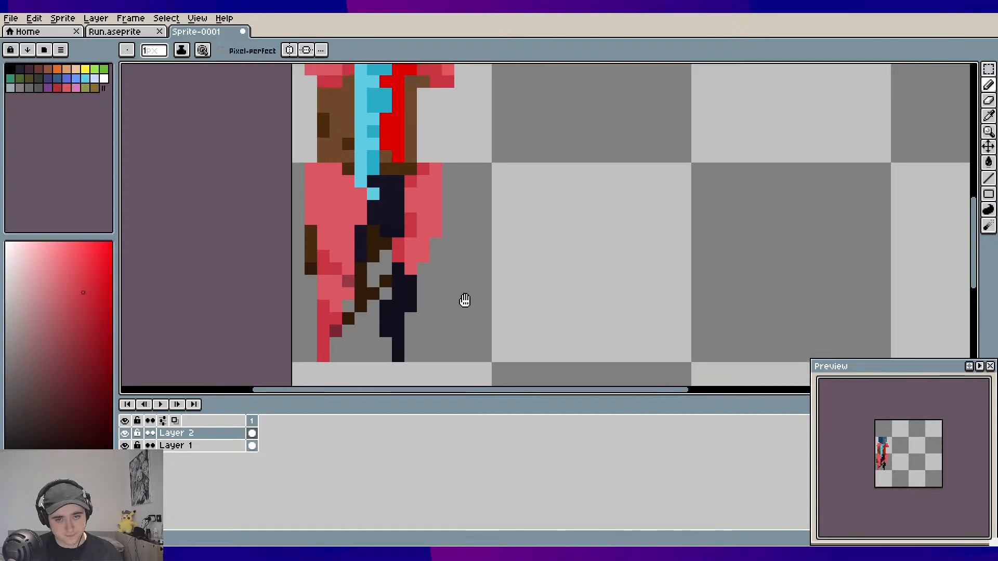
drag(472, 298, 476, 258)
scroll(423, 283, up, 3)
click(416, 273)
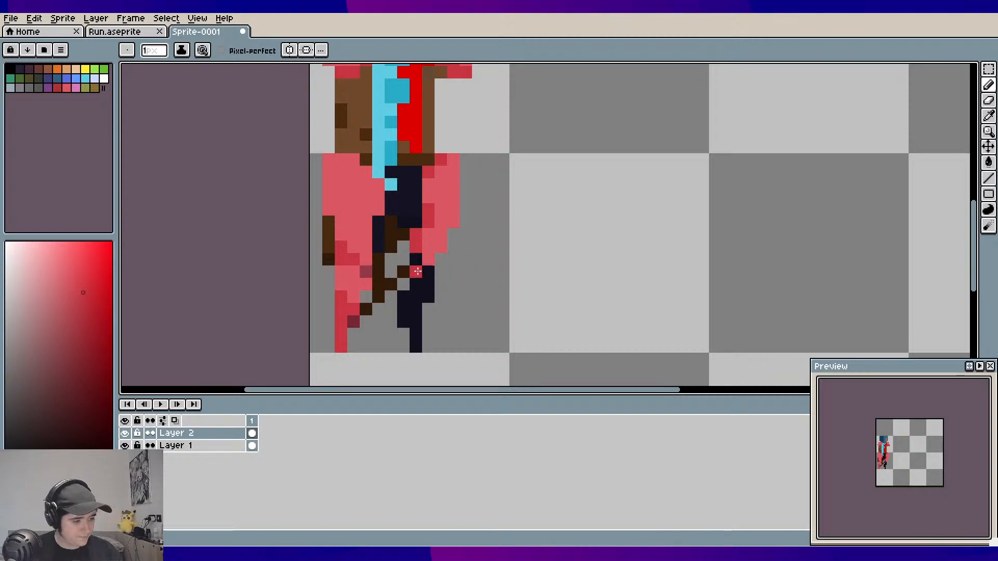
drag(425, 289, 431, 315)
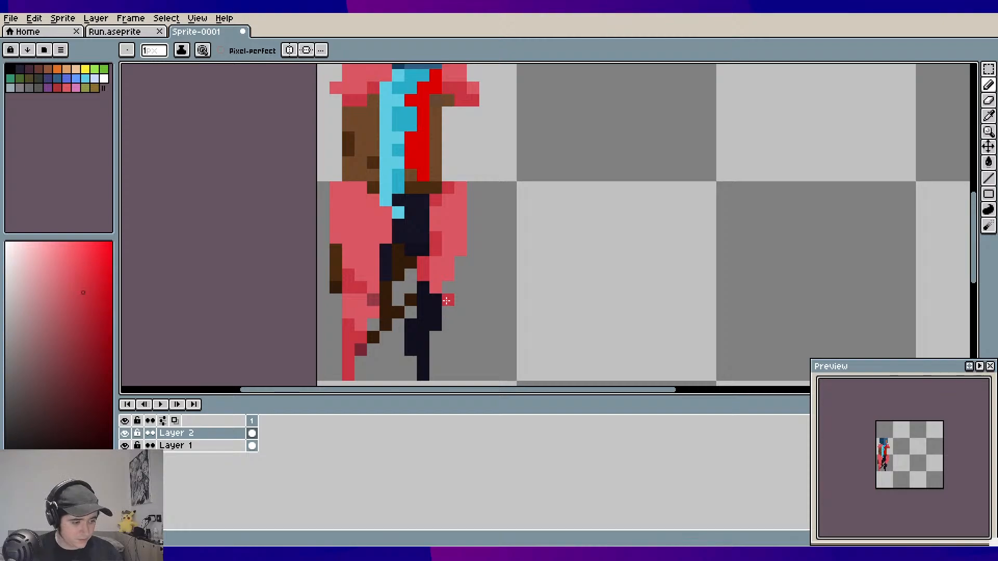
scroll(535, 249, down, 2)
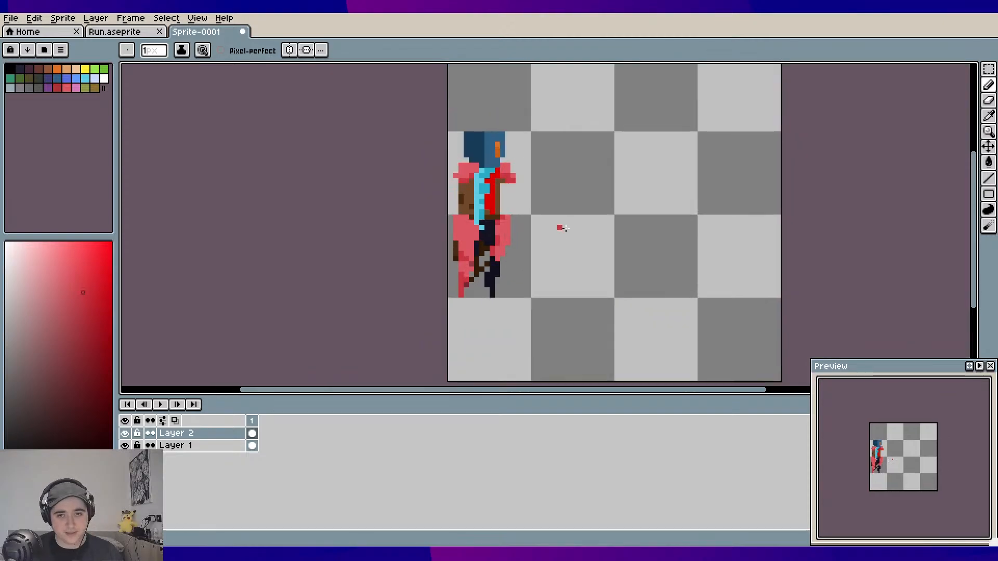
drag(561, 225, 436, 275)
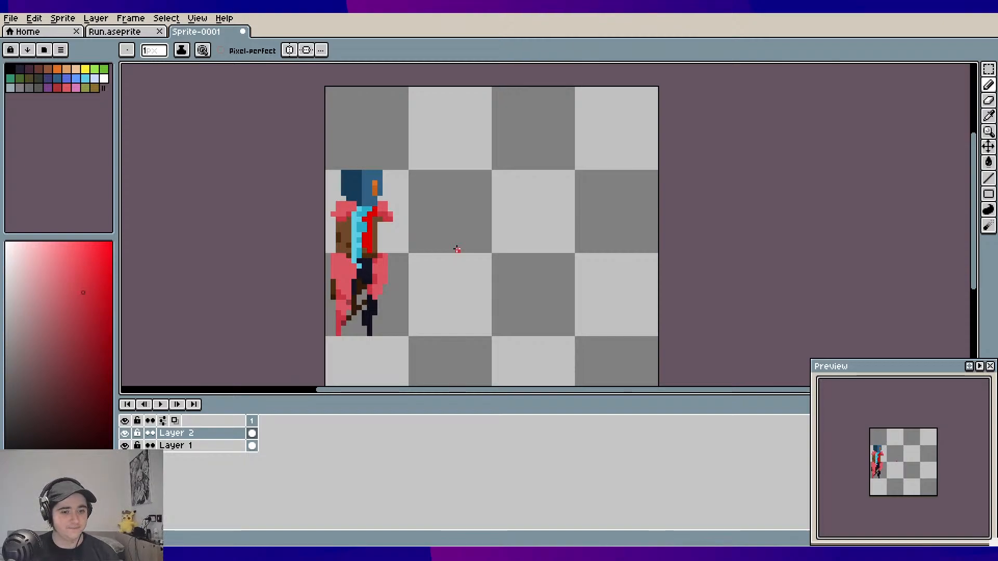
Erase several light cyan pixels along the back edge of the torso strip to give it a jagged outline
mouse_move(427, 263)
mouse_down()
mouse_move(368, 225)
mouse_move(403, 262)
mouse_up()
scroll(375, 234, up, 2)
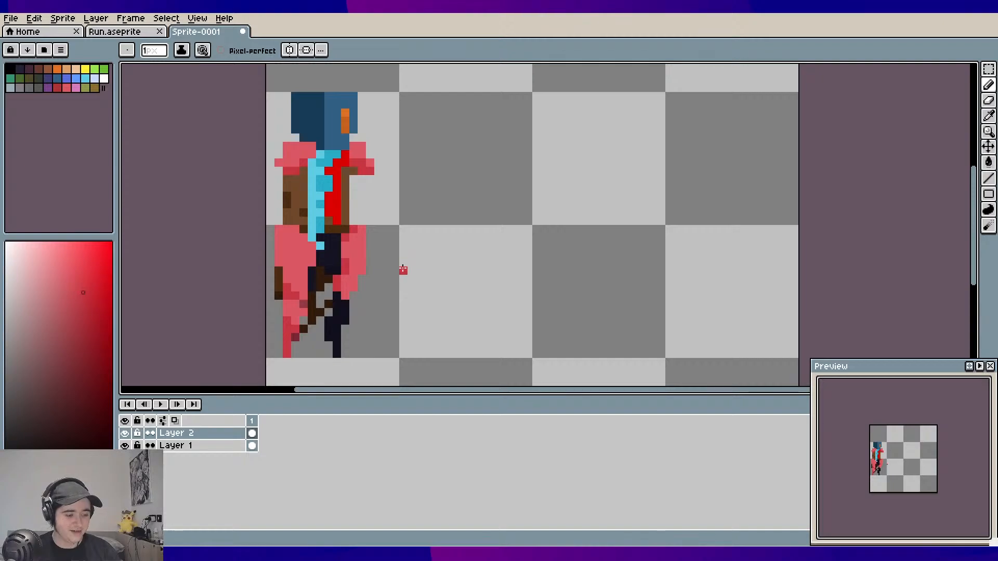
scroll(405, 262, left, 1)
scroll(405, 262, down, 1)
key(b)
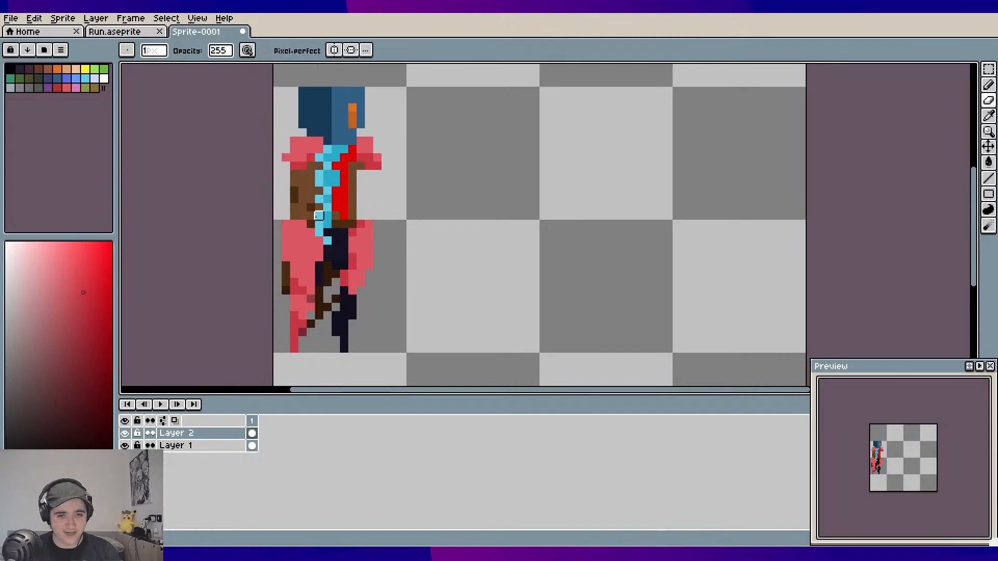
drag(443, 213, 455, 233)
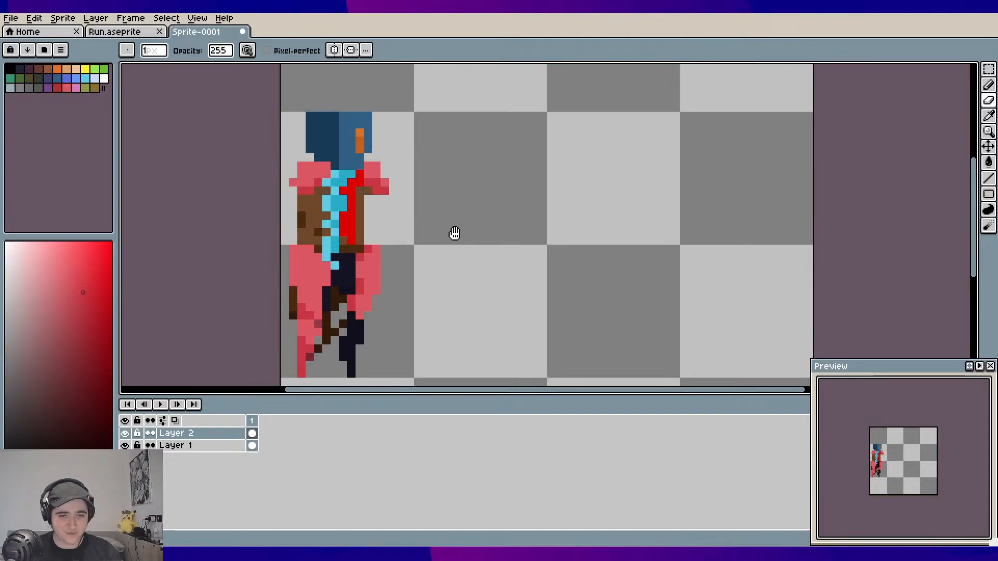
drag(426, 290, 447, 225)
Extend the darker red inner edge of the front hip panel two pixels down over the front knee
key(e)
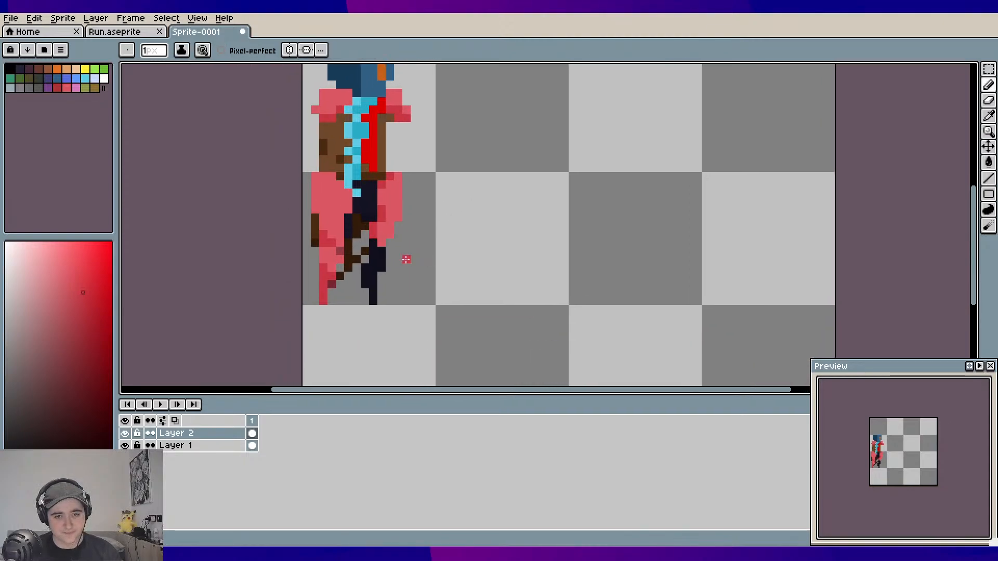
scroll(405, 254, up, 1)
scroll(405, 255, up, 1)
drag(406, 254, 441, 238)
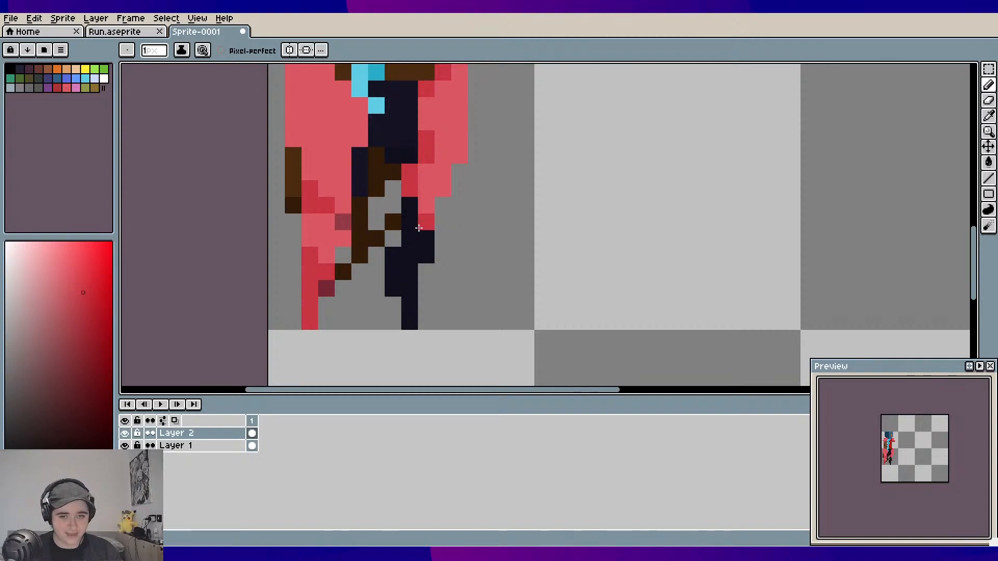
click(410, 207)
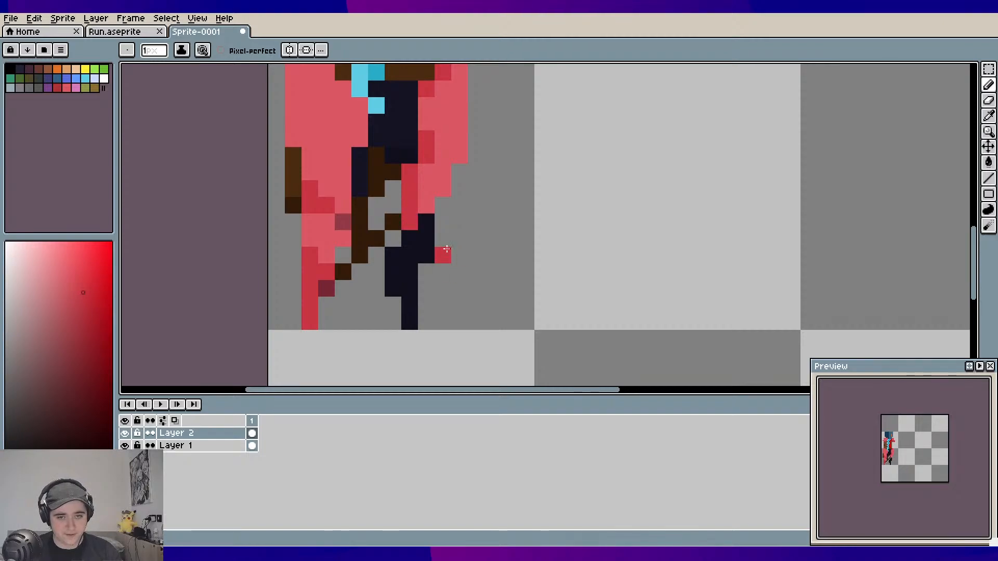
Sample the panel's light red and fill a two-by-two pixel block on the front leg just below the knee
key(i)
click(430, 190)
key(b)
click(430, 232)
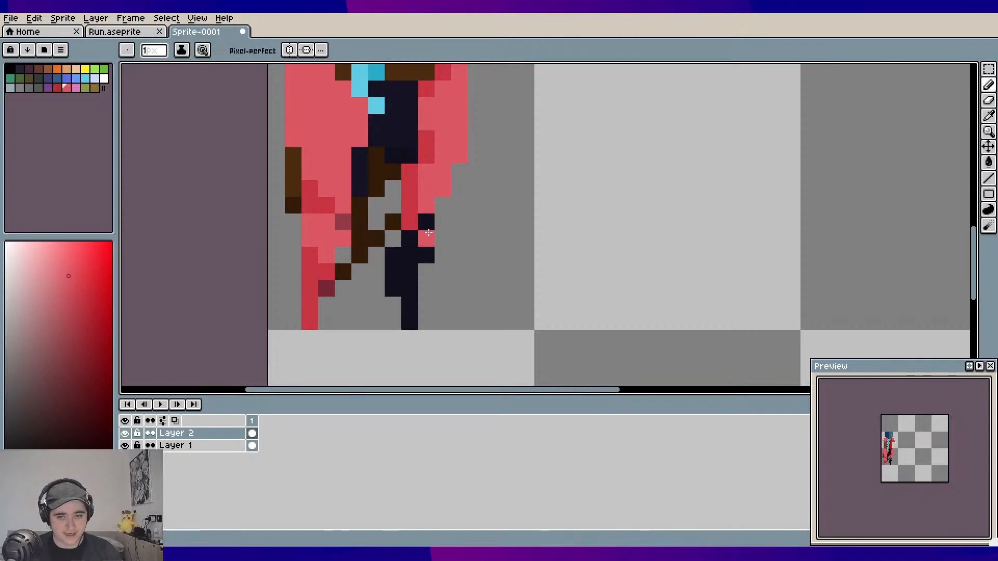
click(410, 239)
click(426, 256)
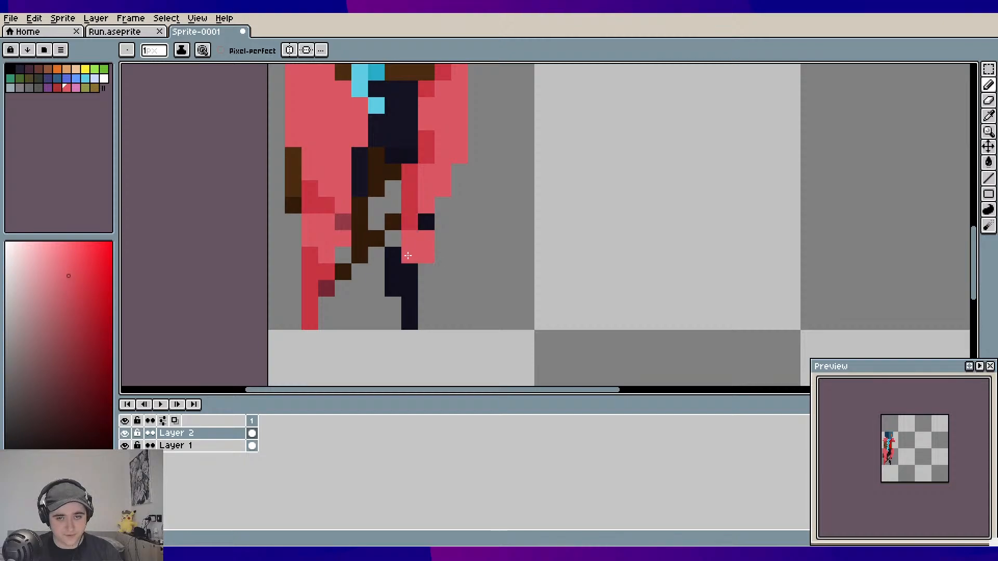
Sample the darker red and paint the front lower leg's back edge and shin down to the foot
scroll(463, 239, down, 1)
key(i)
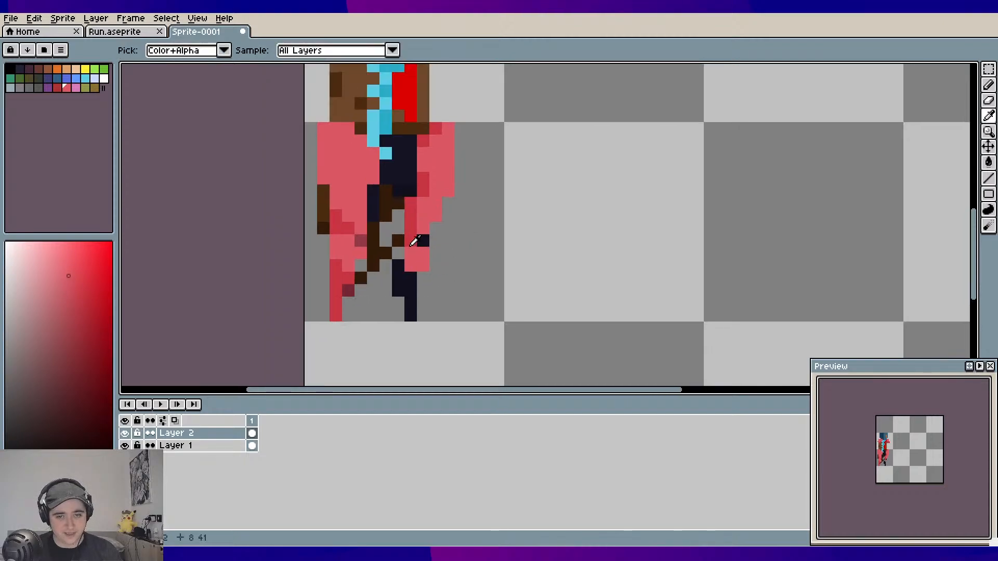
click(416, 236)
key(b)
click(398, 265)
click(398, 277)
click(398, 290)
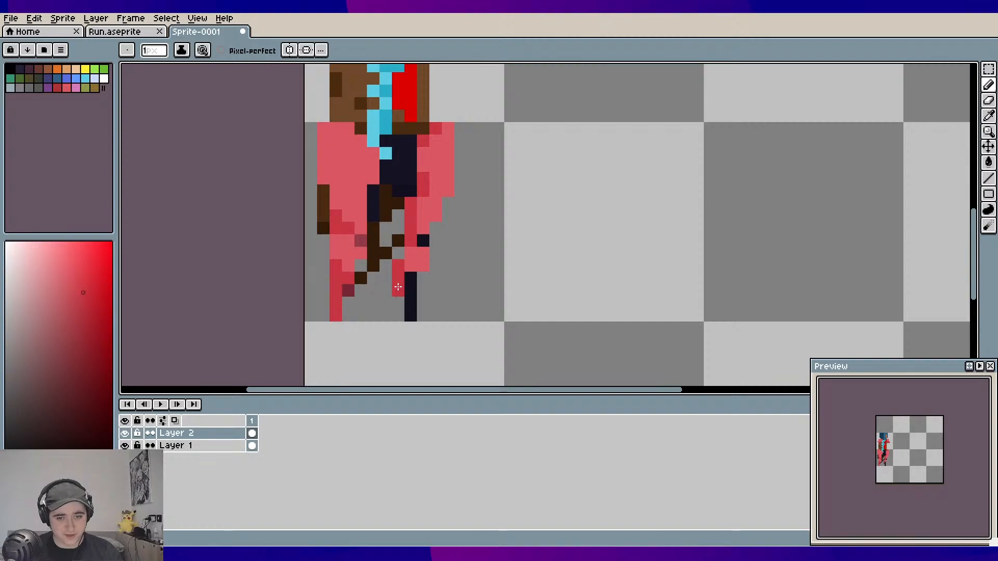
click(406, 281)
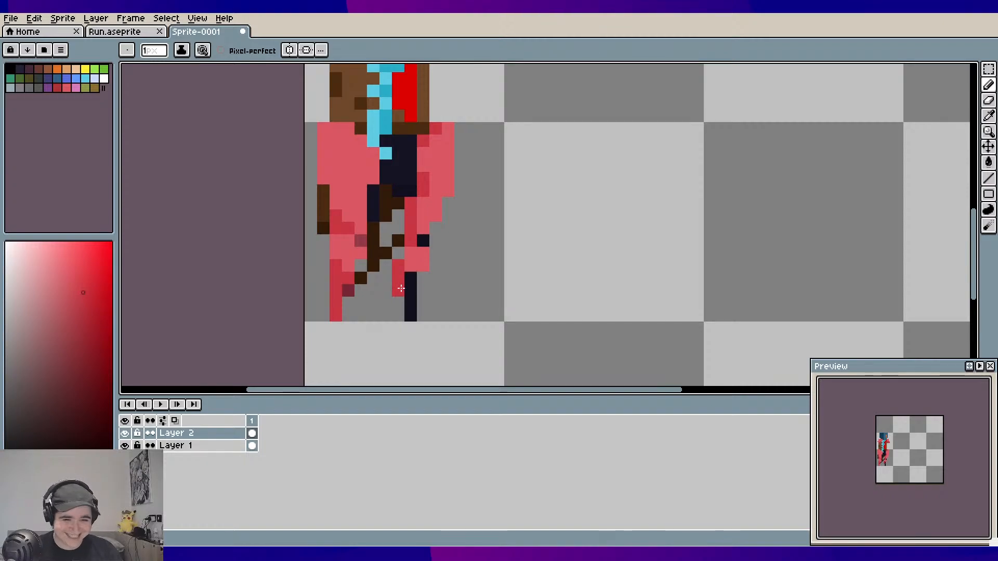
drag(411, 289, 411, 314)
scroll(454, 264, down, 2)
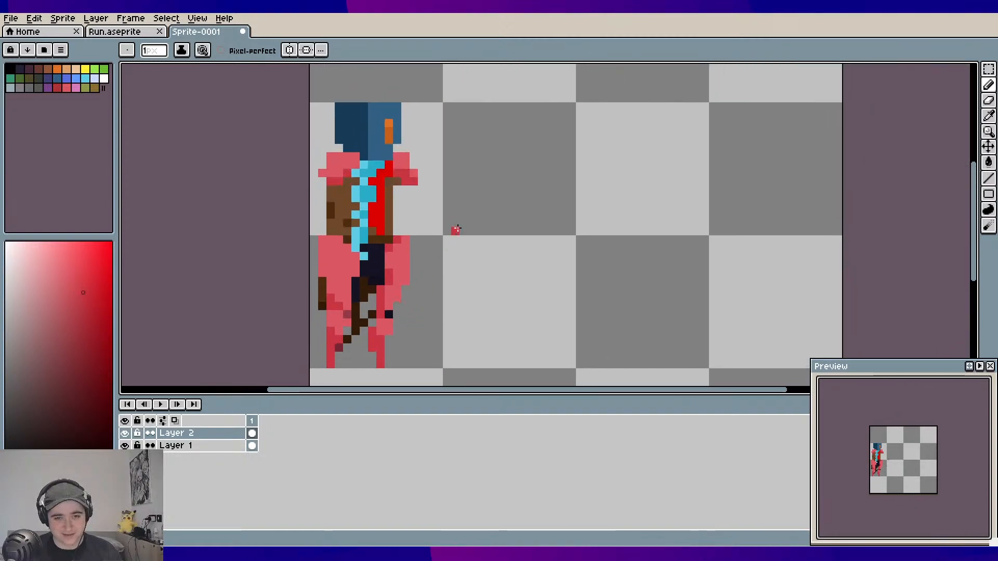
drag(456, 230, 457, 270)
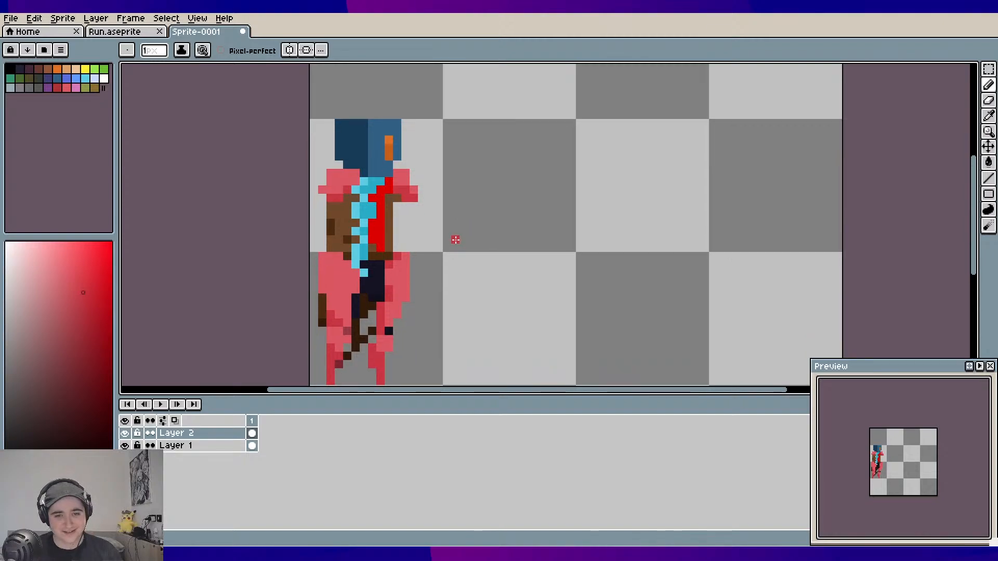
scroll(457, 241, up, 2)
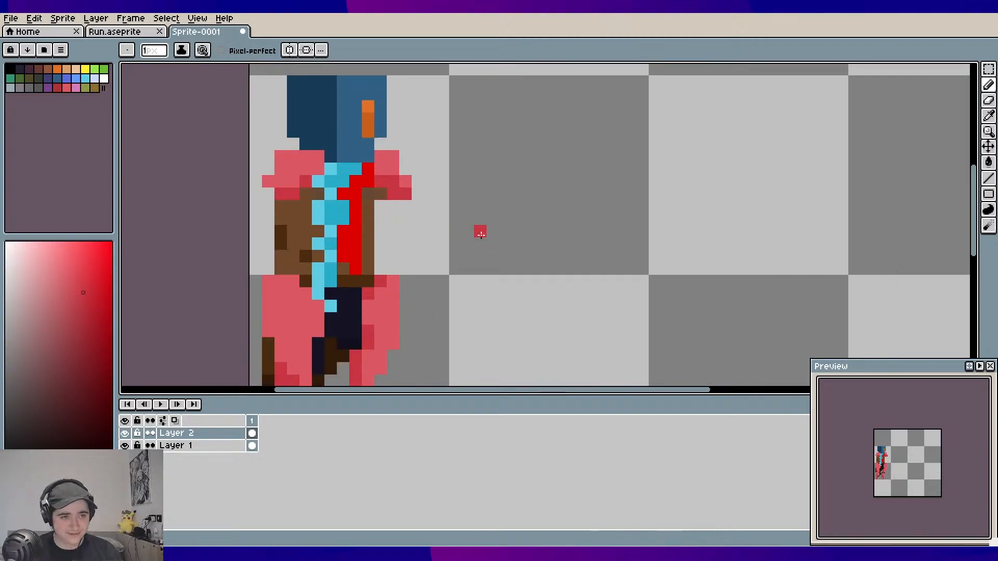
drag(480, 233, 413, 201)
scroll(448, 231, down, 2)
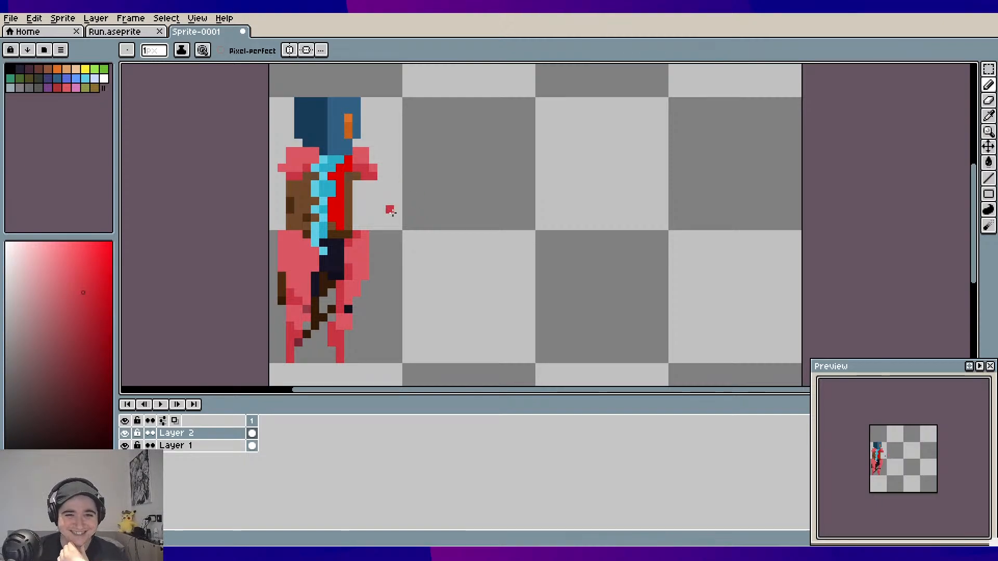
Sample the head's lighter blue and paint a one-pixel column over the front edge of its darker back section
scroll(391, 211, up, 2)
drag(392, 199, 426, 255)
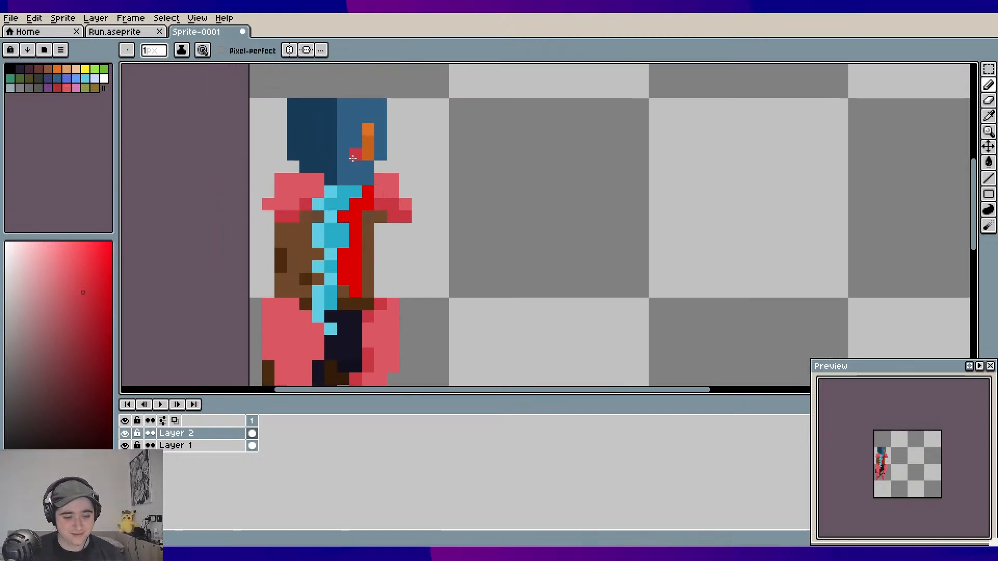
key(v)
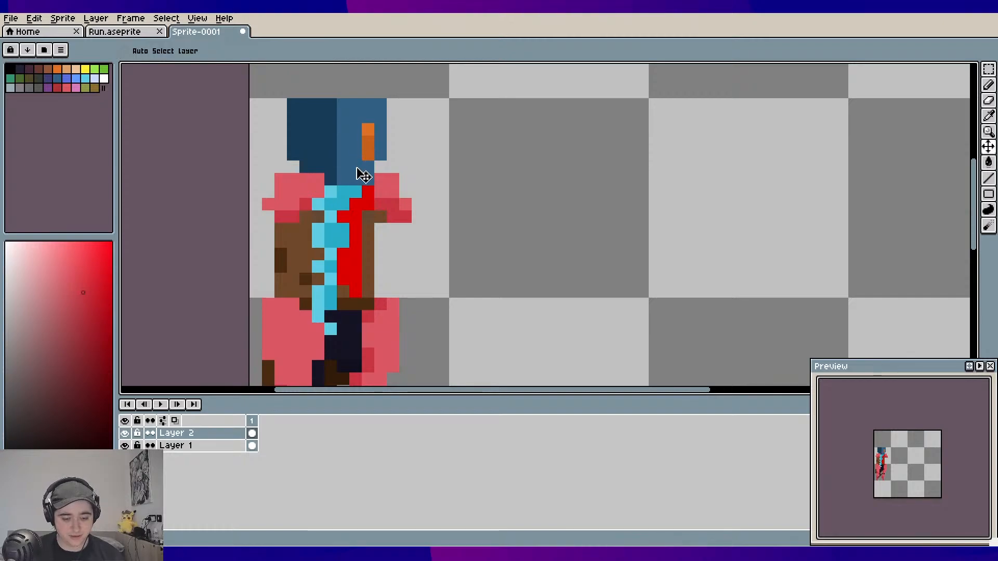
key(alt)
alt+click(353, 156)
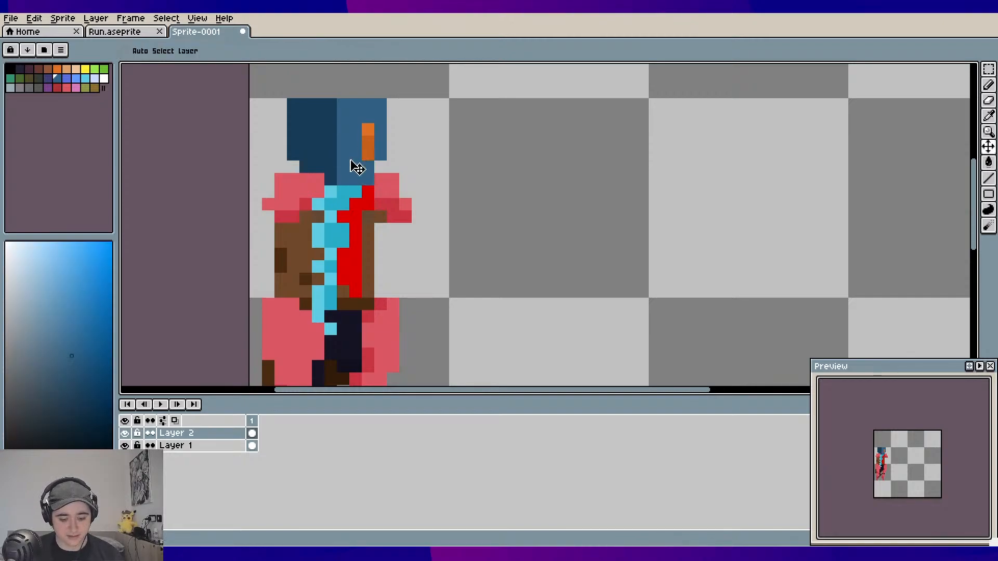
drag(335, 156, 334, 121)
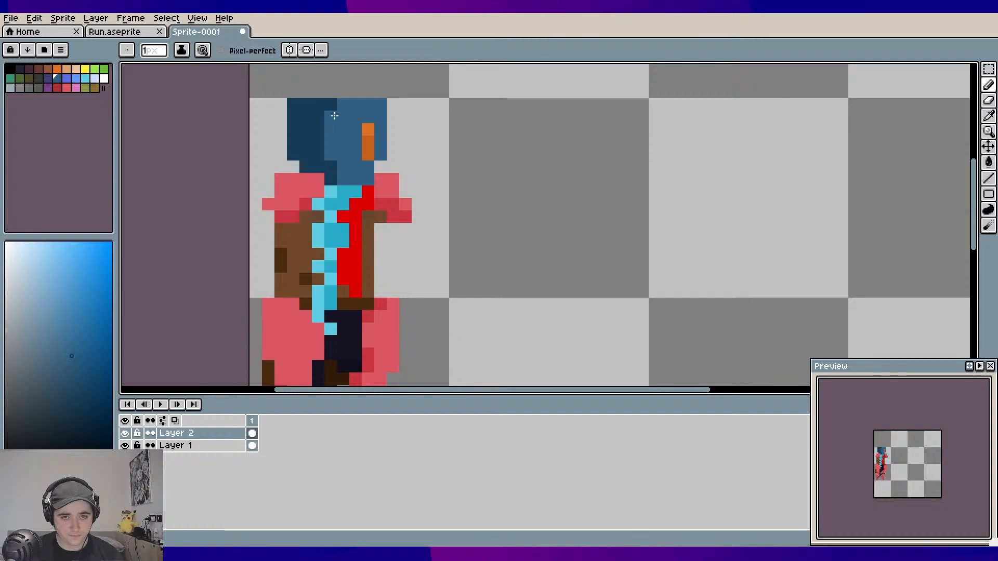
Select Layer 1 and Layer 2 together and move the whole character to the middle of the canvas
drag(446, 175, 452, 241)
scroll(470, 160, down, 1)
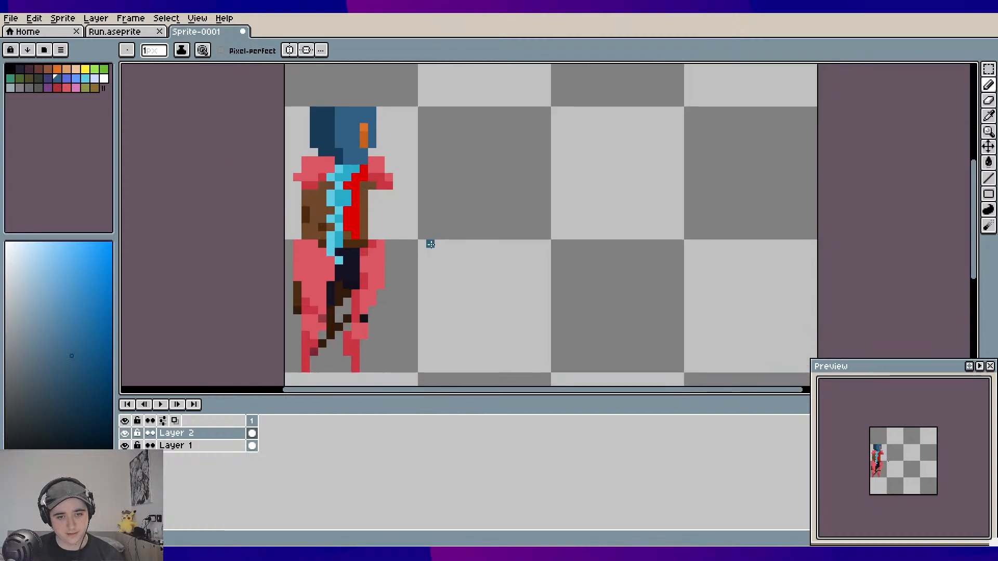
drag(436, 275, 428, 242)
click(219, 445)
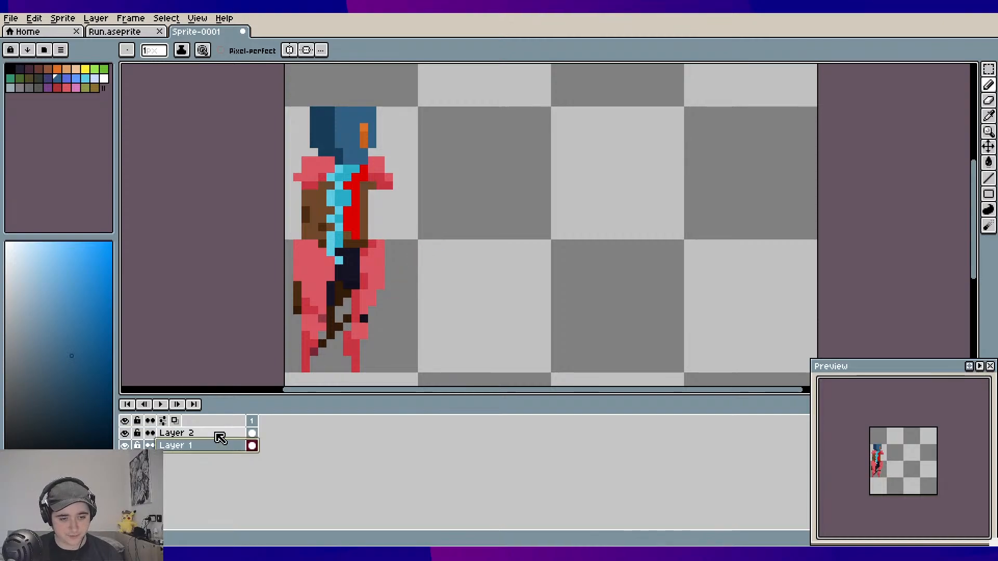
ctrl+click(219, 445)
key(ctrl+d)
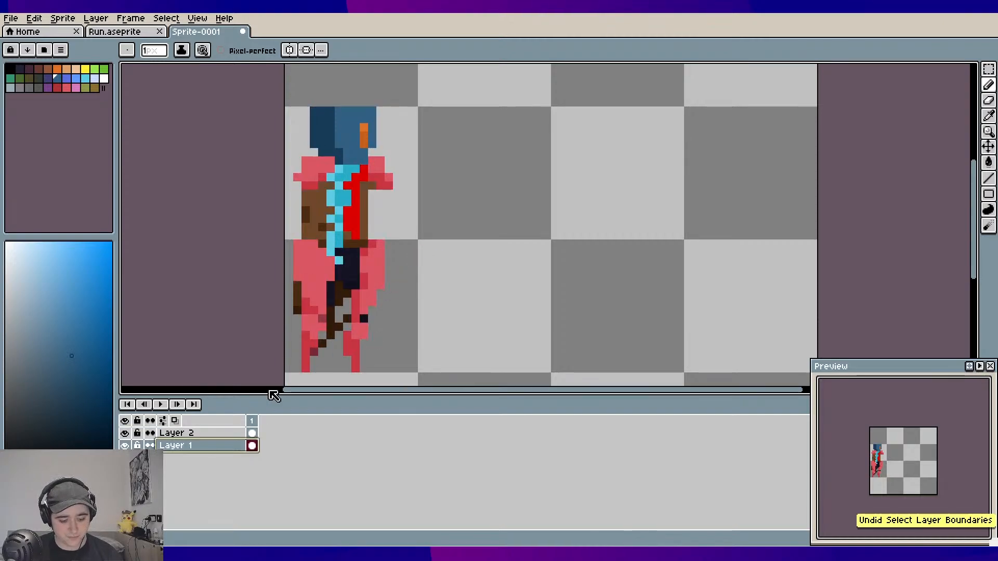
click(227, 433)
key(v)
drag(319, 341, 525, 343)
scroll(535, 296, right, 3)
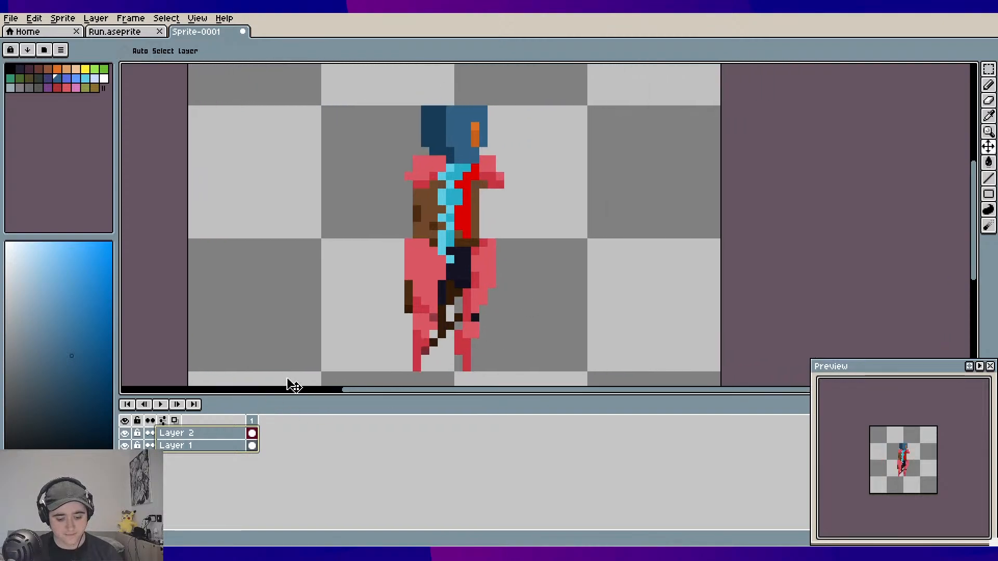
Make Layer 2 the only selected layer and hide Layer 1
key(b)
click(250, 383)
key(ctrl+z)
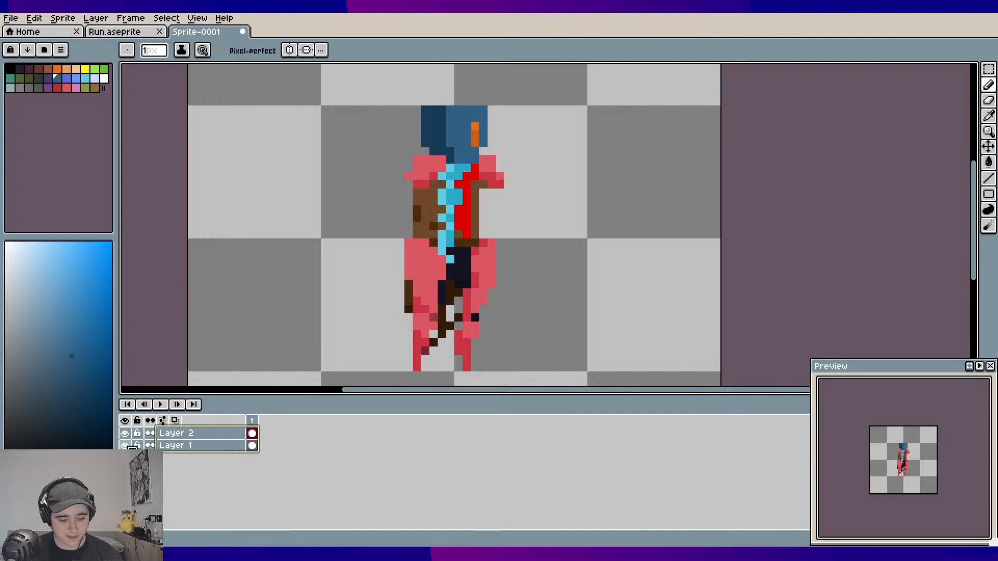
click(197, 433)
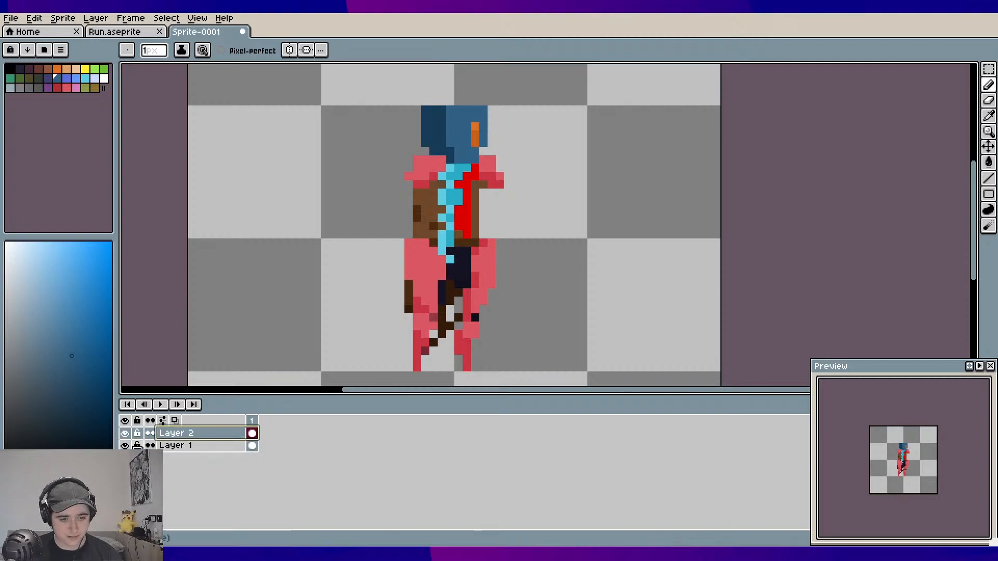
click(124, 446)
Erase the two faint, paler red pixels along the inner edge of the back lower leg
scroll(468, 234, right, 2)
scroll(474, 231, up, 3)
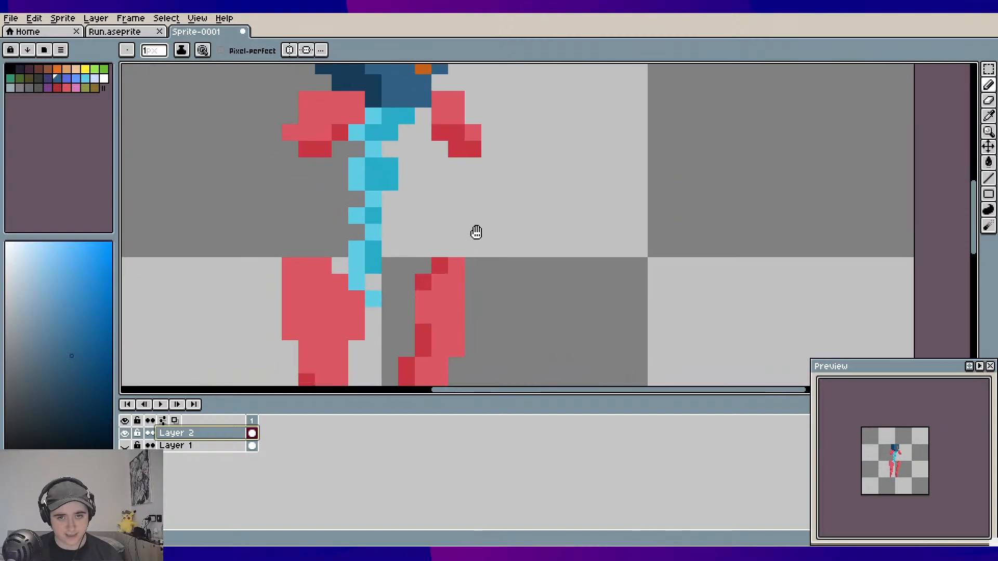
scroll(489, 250, down, 1)
scroll(489, 250, down, 1)
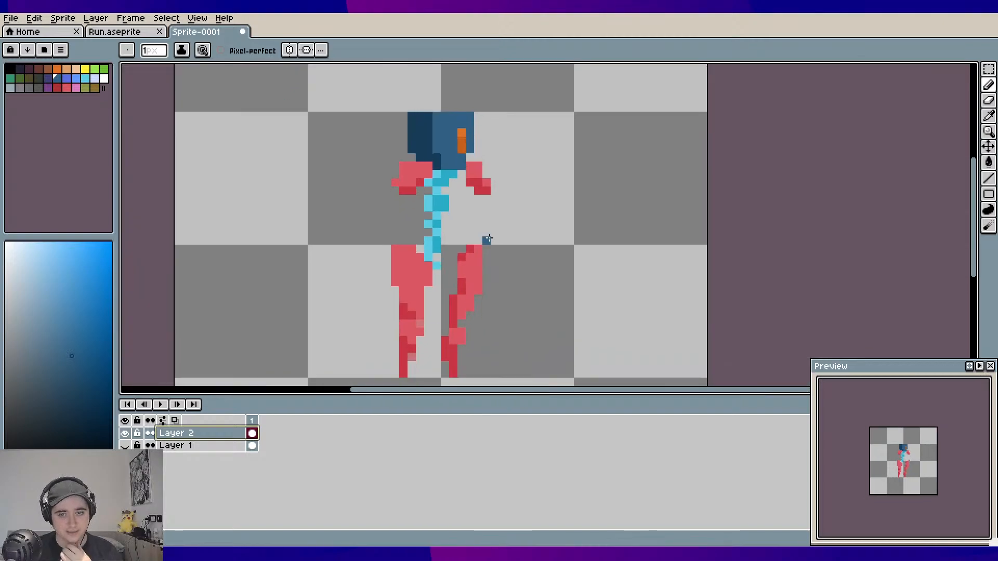
scroll(494, 241, left, 2)
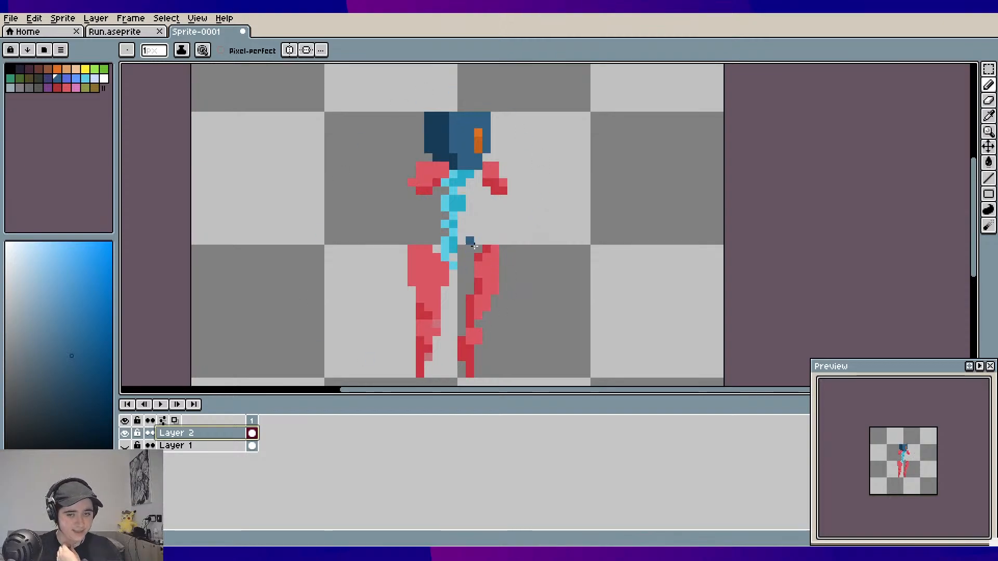
scroll(473, 245, up, 1)
scroll(462, 270, down, 3)
key(e)
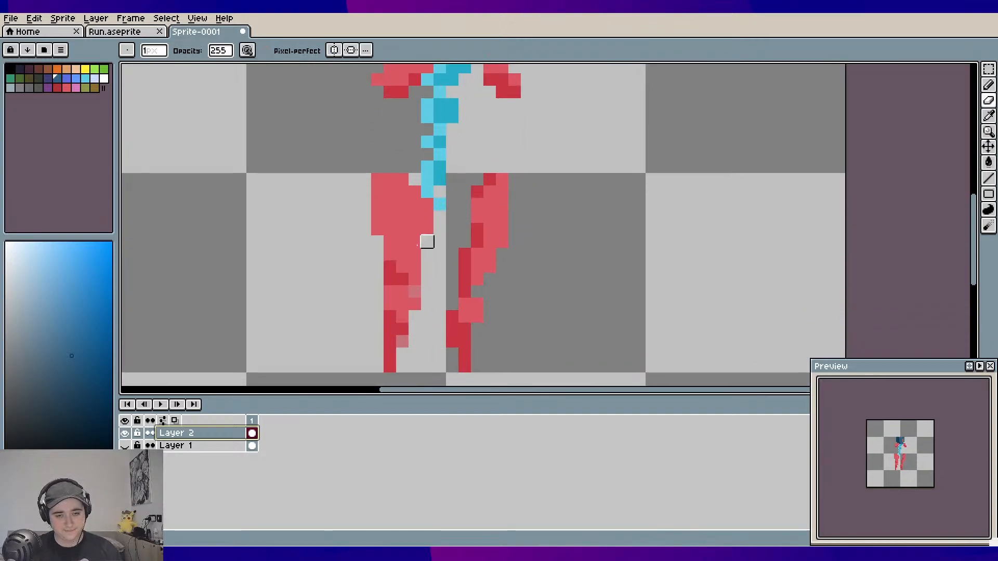
click(415, 291)
click(402, 341)
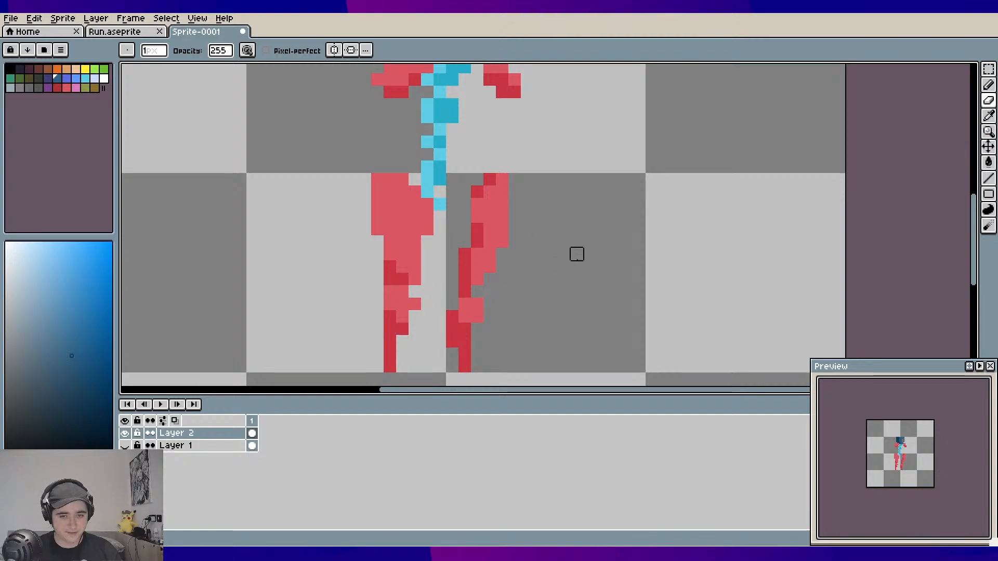
Sample the light red of the back lower leg and add three stacked pixels to the back edge of its calf
drag(575, 254, 554, 281)
scroll(554, 280, down, 1)
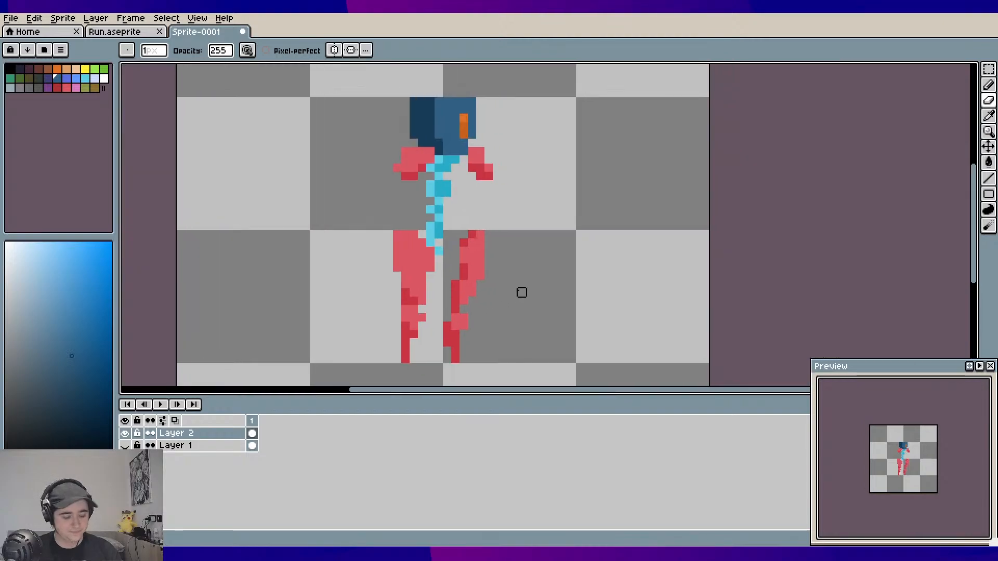
key(b)
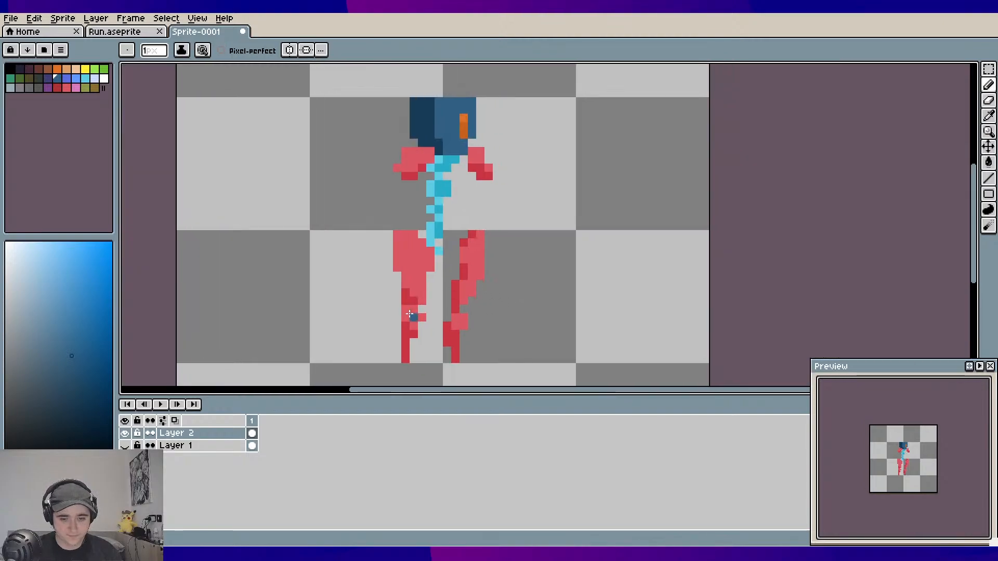
alt+click(409, 313)
scroll(402, 312, up, 1)
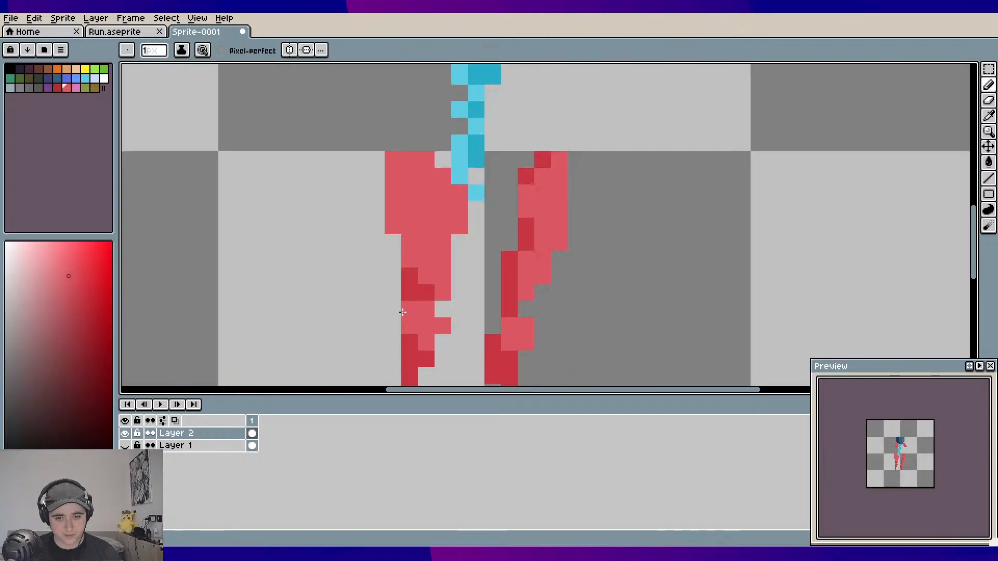
click(393, 309)
click(393, 327)
click(393, 292)
click(431, 297)
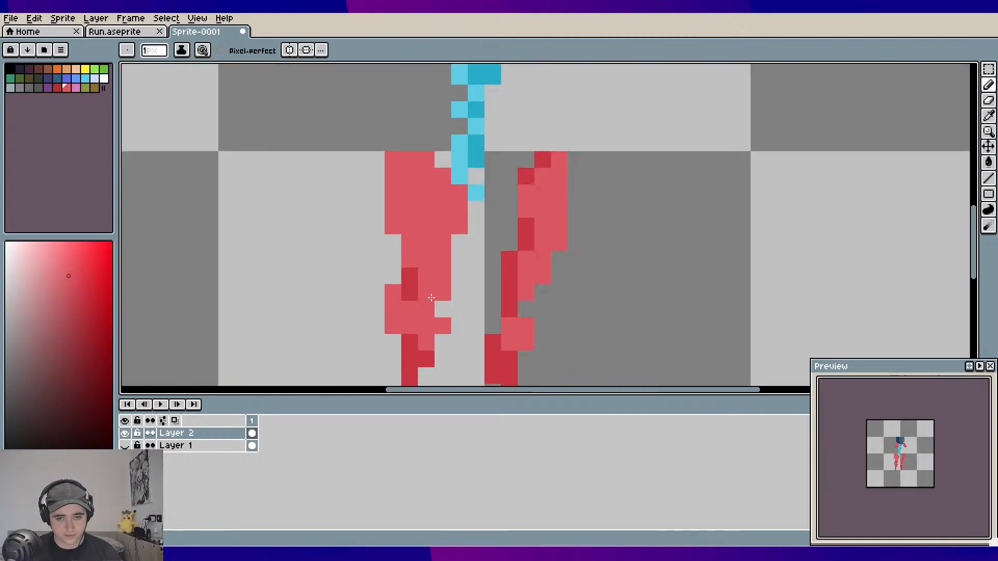
Try widening the front lower leg with light red pixels along its front edge just below the knee
scroll(551, 296, down, 2)
scroll(482, 289, up, 1)
scroll(470, 294, up, 1)
click(470, 293)
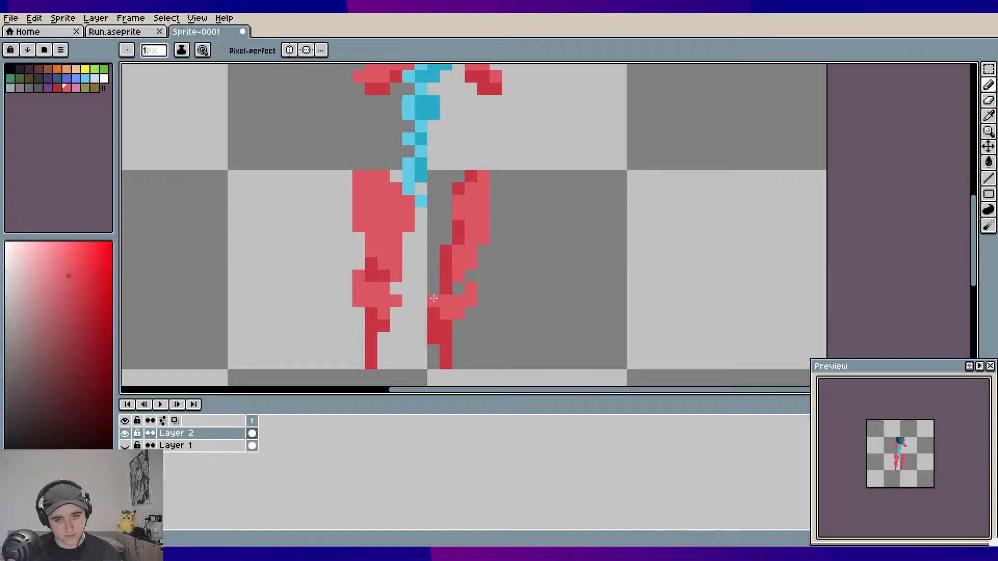
scroll(531, 276, down, 3)
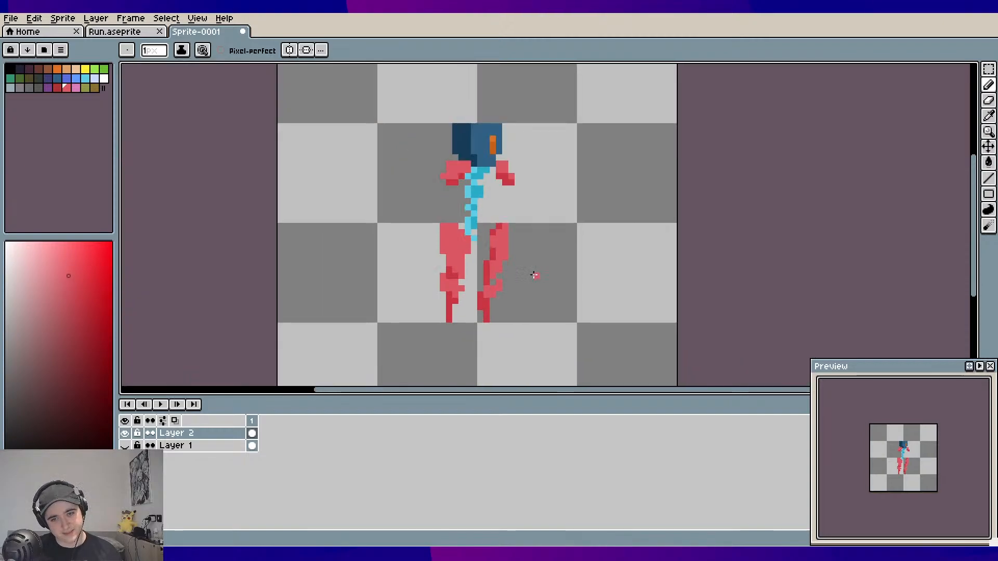
mouse_move(535, 276)
mouse_down()
mouse_move(482, 271)
mouse_move(476, 297)
mouse_move(477, 263)
mouse_up()
scroll(468, 267, up, 3)
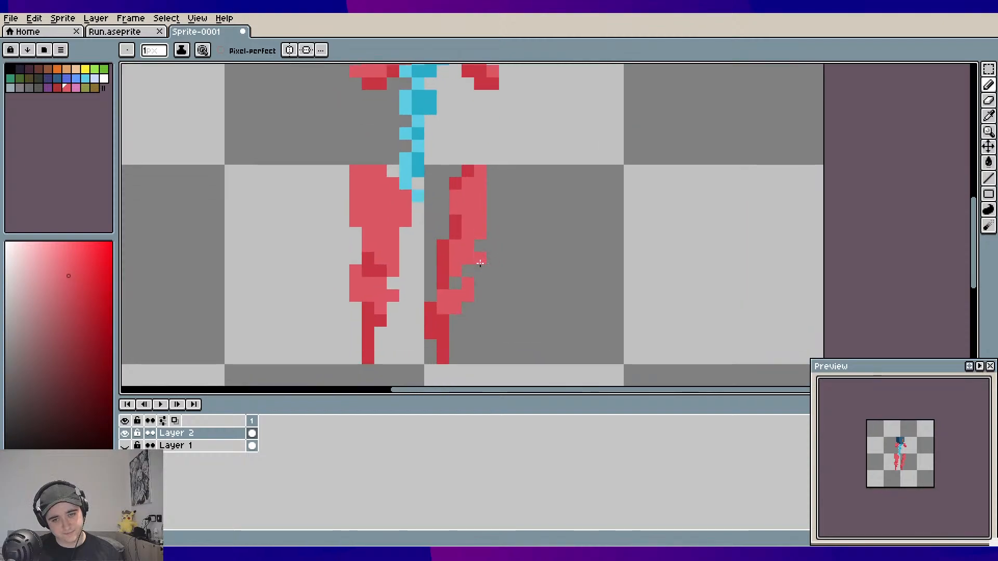
scroll(476, 263, down, 2)
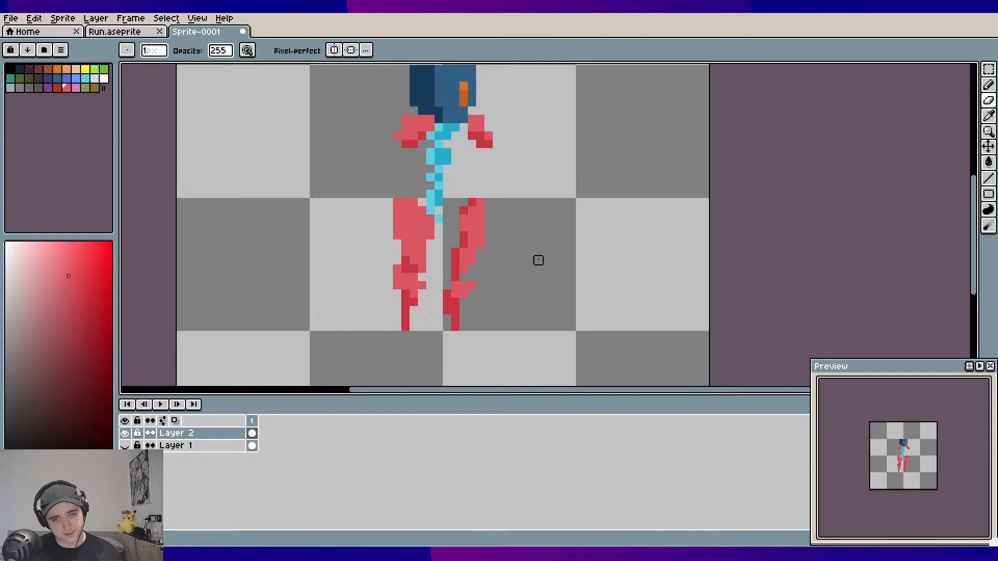
scroll(499, 258, up, 3)
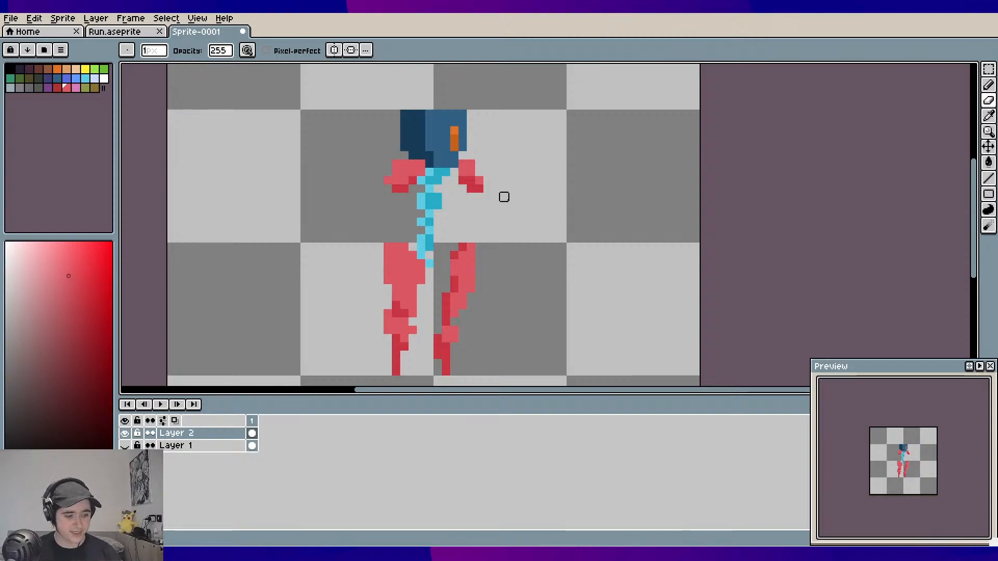
key(e)
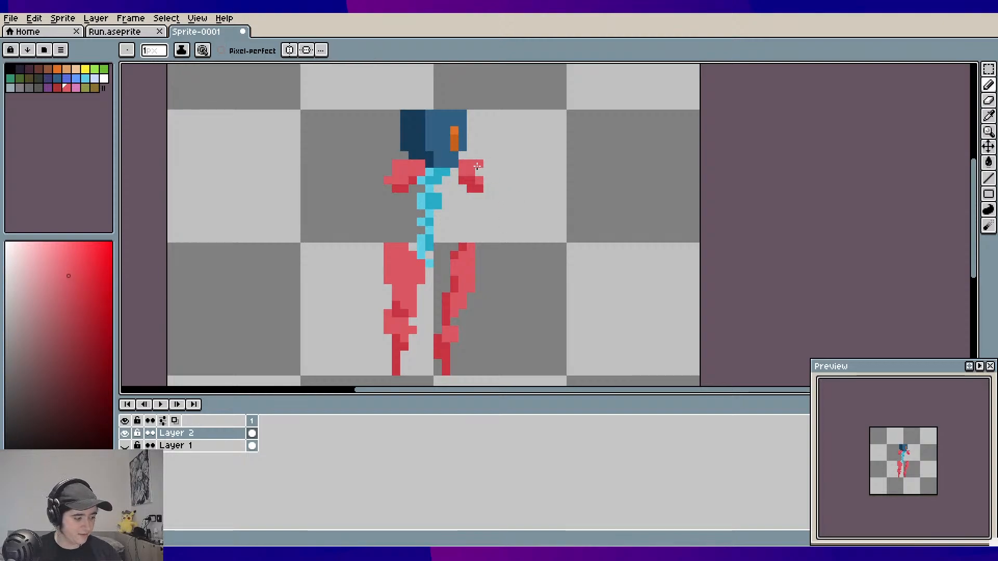
Create a new layer and paint a dark gray outline around the upper torso between the shoulders
scroll(445, 203, up, 2)
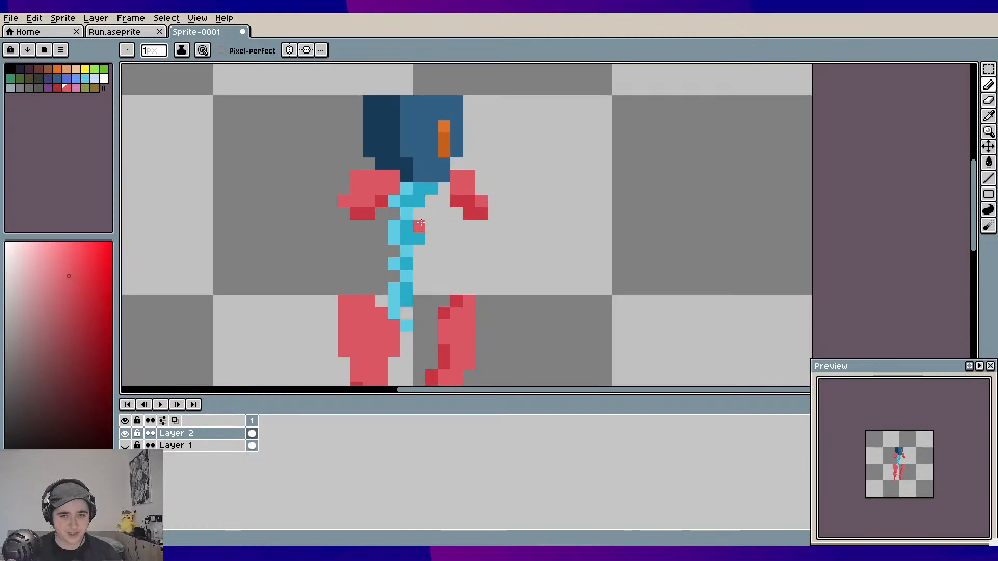
key(shift+n)
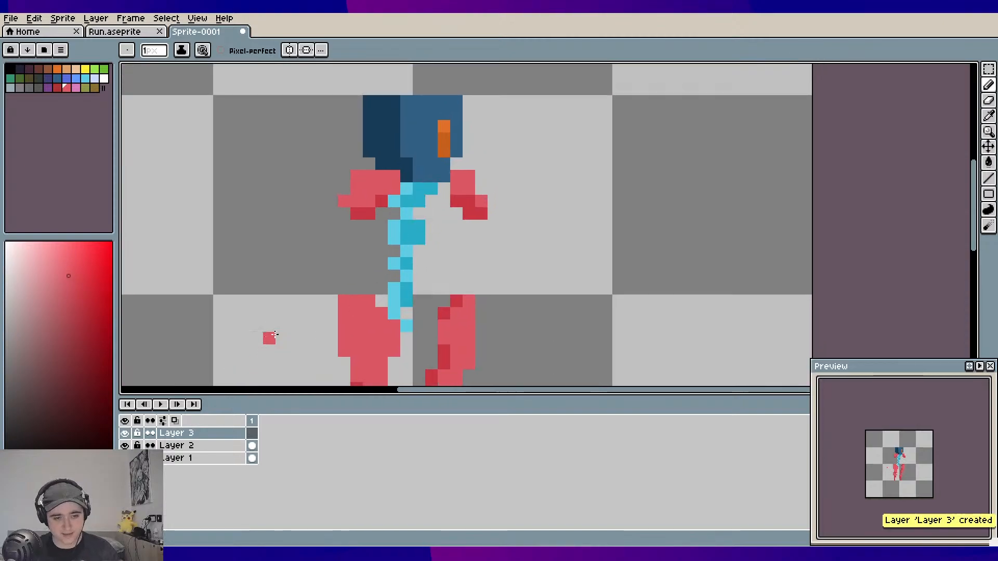
click(94, 78)
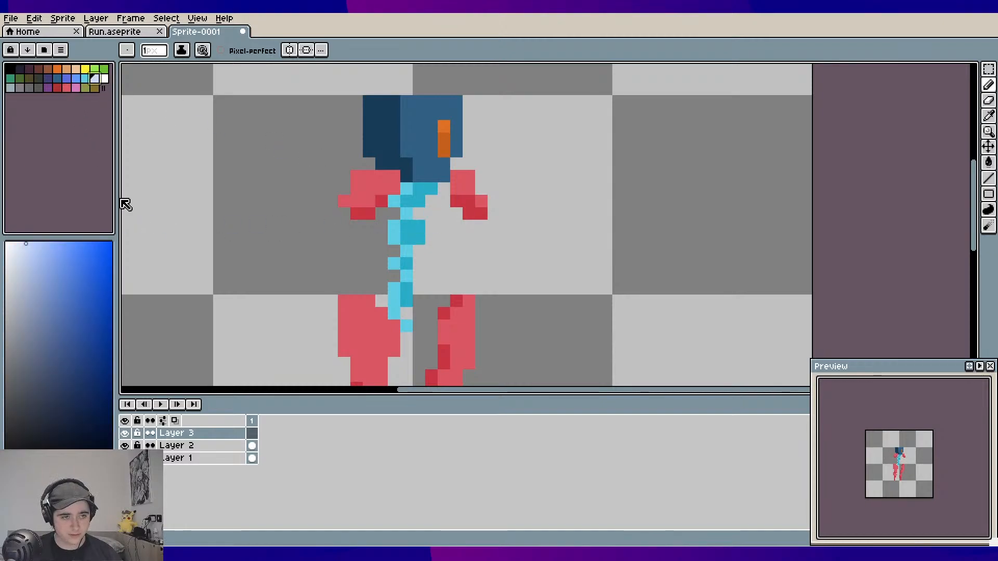
click(40, 88)
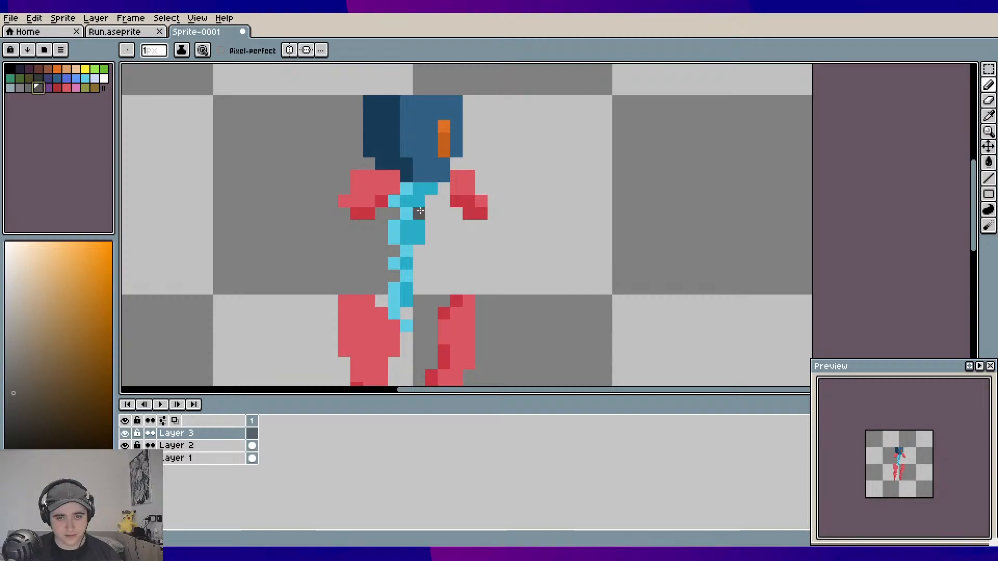
drag(419, 212, 428, 211)
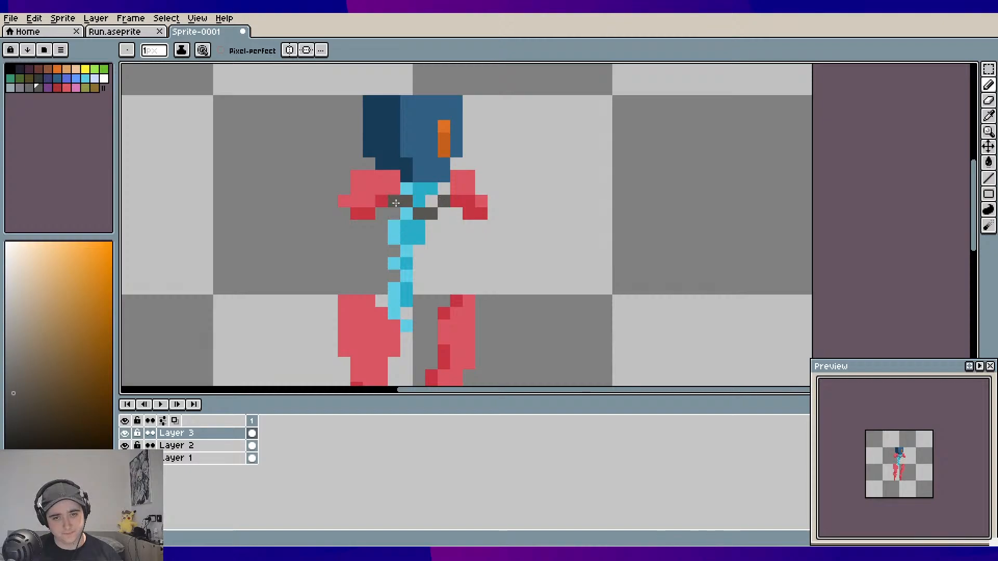
mouse_move(394, 213)
mouse_down()
mouse_move(382, 213)
mouse_move(395, 248)
mouse_move(416, 250)
mouse_up()
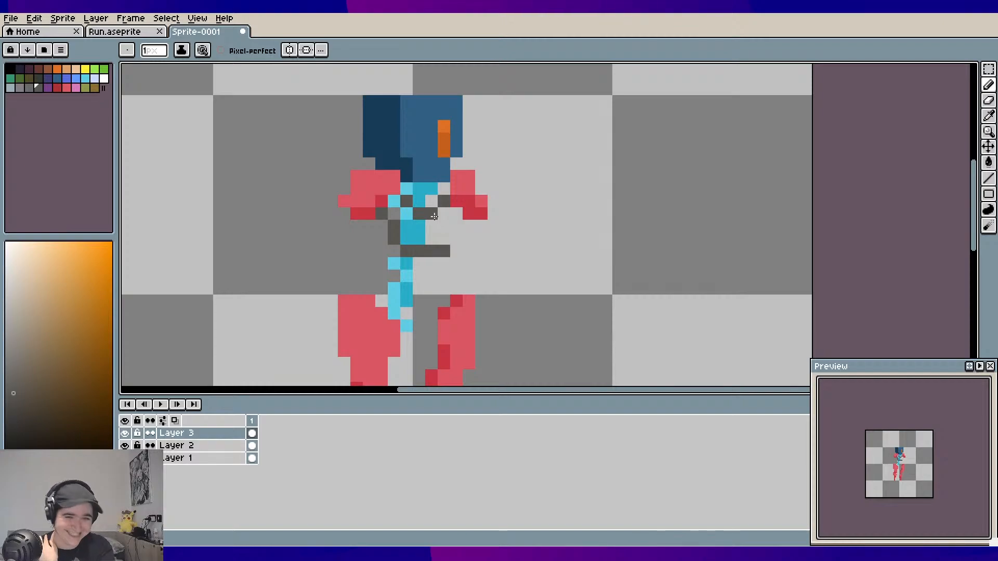
mouse_move(434, 216)
mouse_down()
mouse_move(457, 234)
mouse_move(454, 220)
mouse_up()
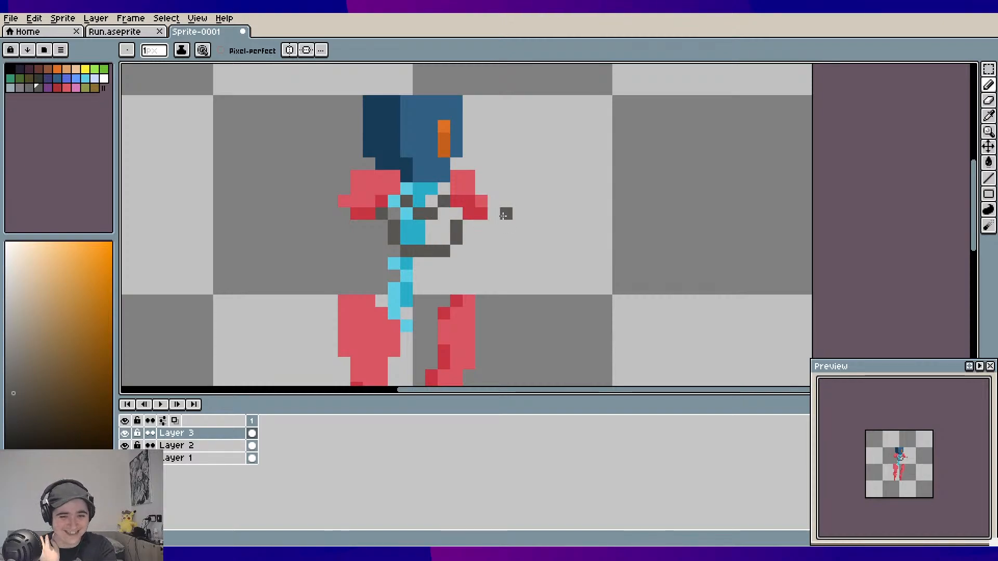
Narrow the gray chest outline by erasing its front edge and repainting two dark gray pixels one column inward
mouse_move(511, 217)
mouse_down()
mouse_move(510, 238)
mouse_move(505, 230)
mouse_up()
scroll(541, 224, down, 1)
scroll(471, 228, up, 2)
key(e)
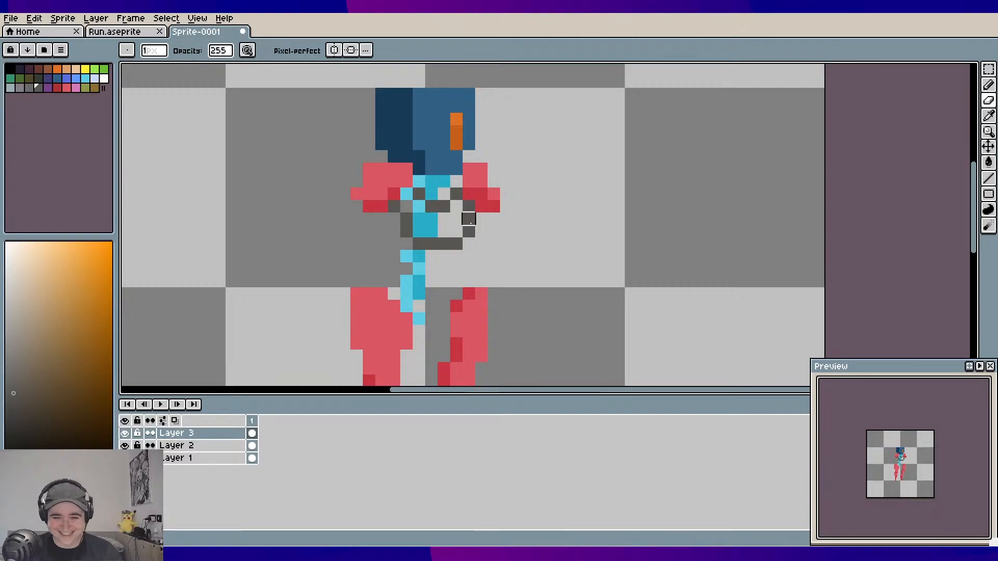
click(457, 243)
drag(468, 231, 468, 219)
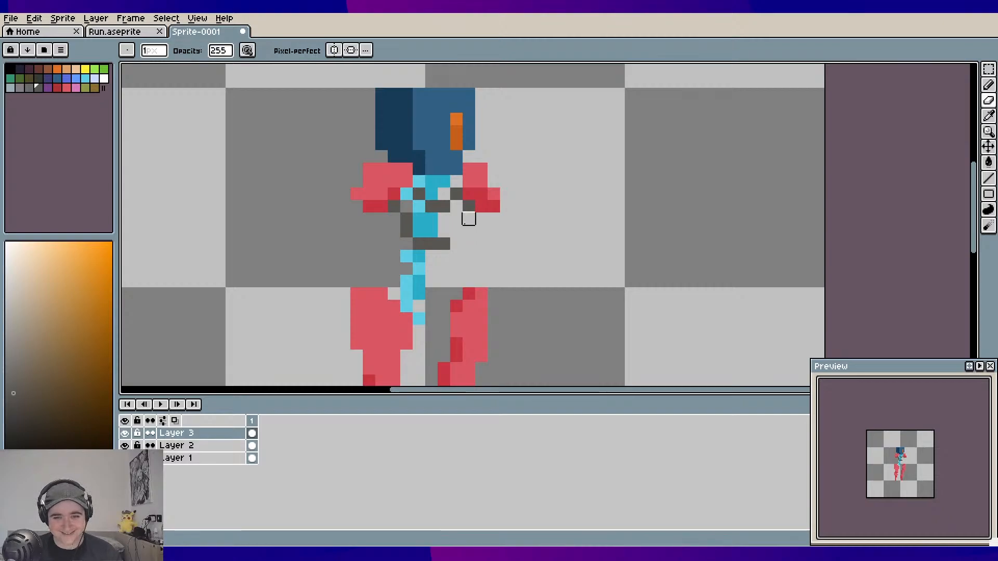
key(b)
click(456, 219)
click(456, 231)
scroll(503, 219, down, 1)
drag(529, 218, 472, 229)
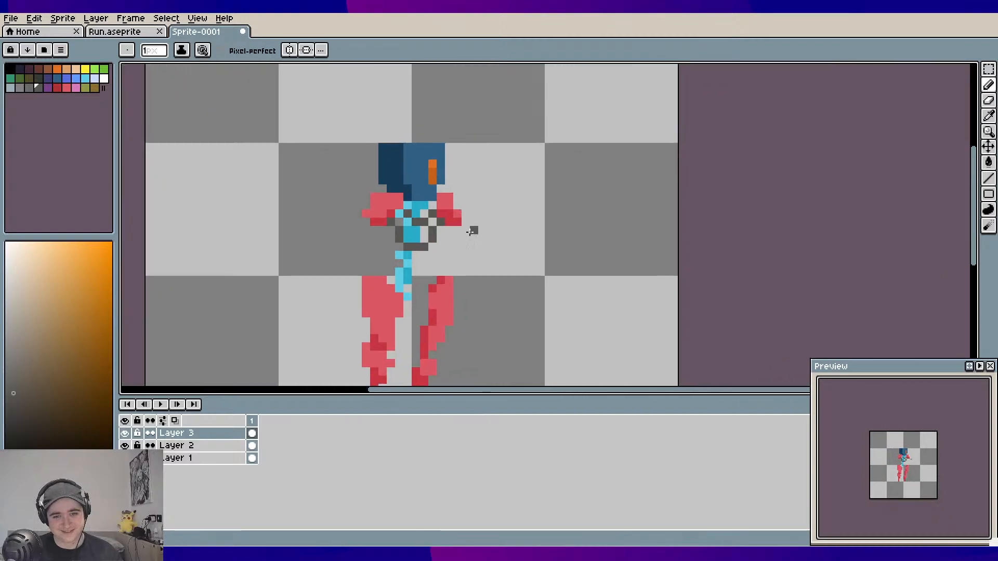
Fill the inside of the chest outline with solid dark gray, leaving the cyan neck above it uncovered
scroll(415, 224, up, 1)
click(402, 218)
mouse_move(402, 219)
mouse_down()
mouse_move(407, 246)
mouse_move(417, 233)
mouse_move(423, 244)
mouse_move(444, 223)
mouse_up()
drag(516, 232, 494, 242)
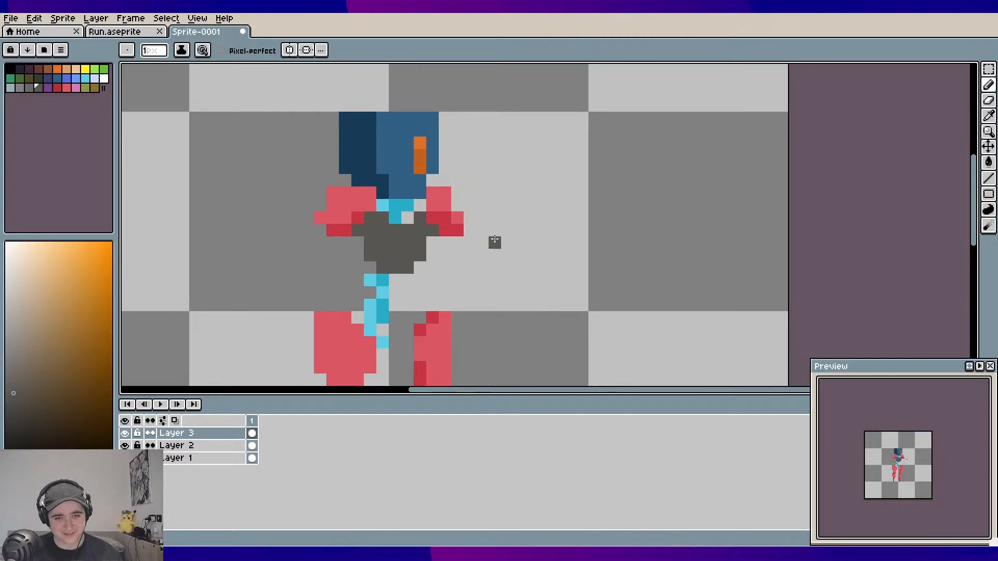
drag(398, 252, 426, 250)
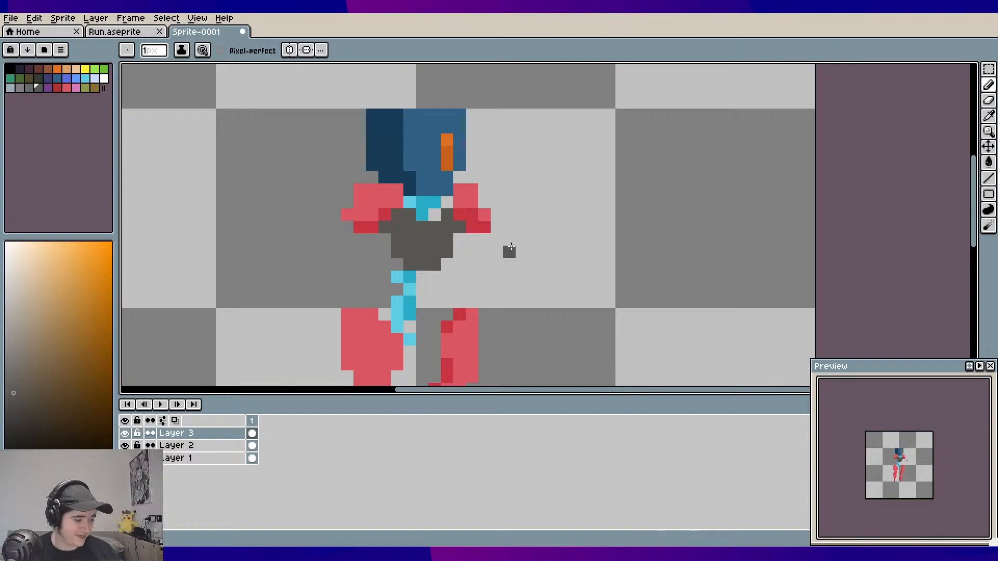
scroll(546, 225, down, 2)
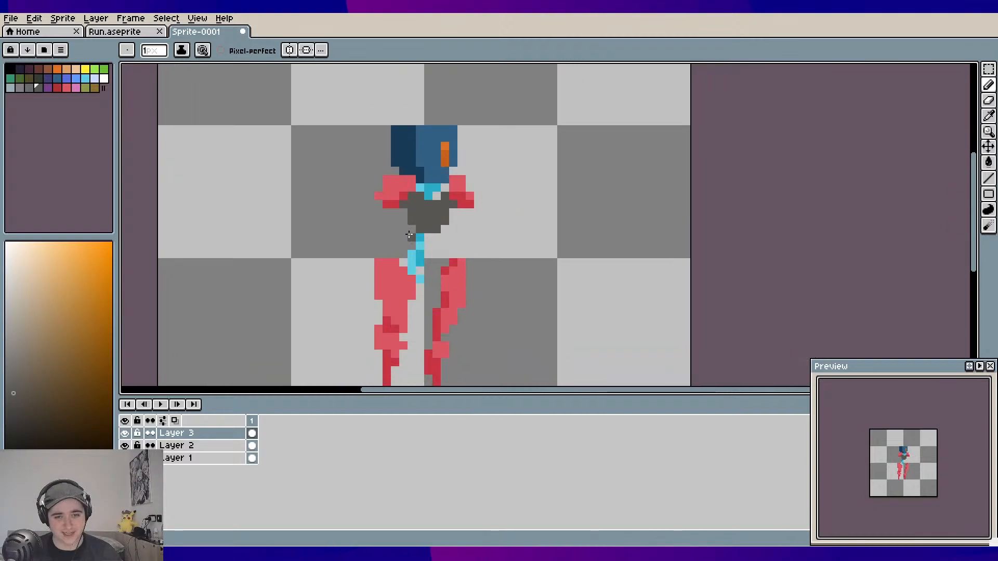
Paint a solid dark gray pelvis with raised hip corners, spanning the tops of both legs and tapering downward
scroll(418, 247, up, 1)
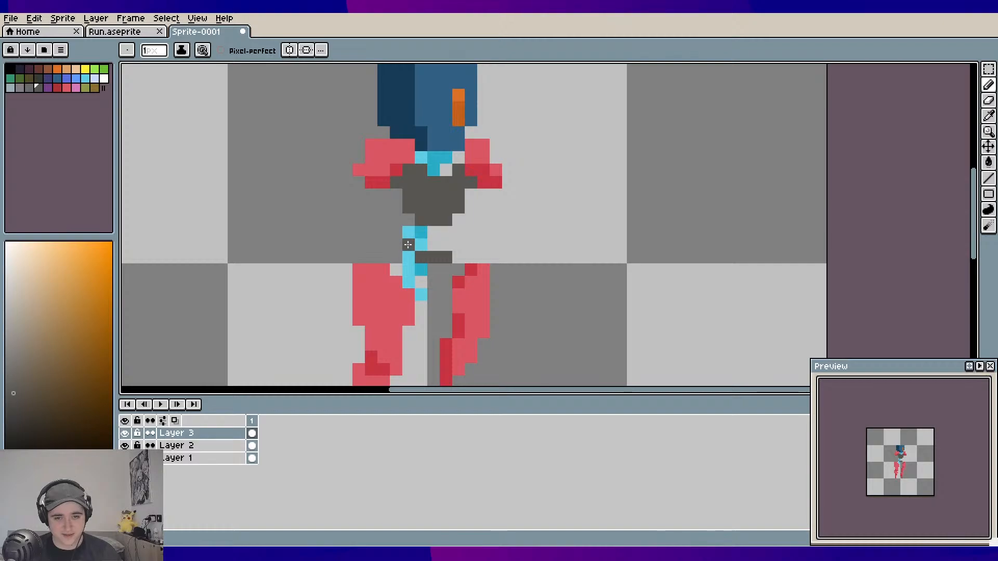
drag(397, 246, 385, 252)
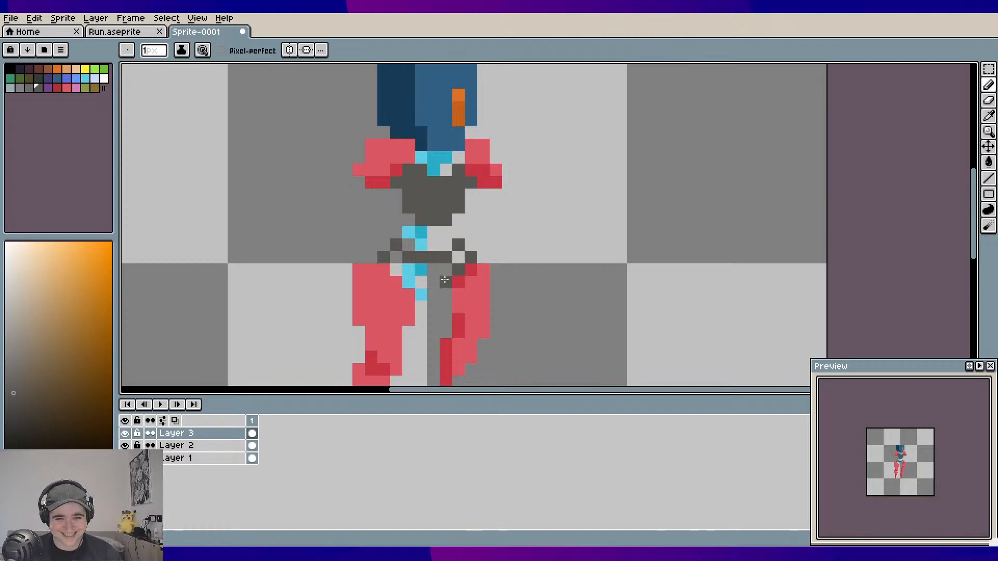
mouse_move(411, 281)
mouse_down()
mouse_move(392, 258)
mouse_move(421, 275)
mouse_move(447, 268)
mouse_up()
scroll(504, 217, down, 3)
scroll(456, 250, up, 3)
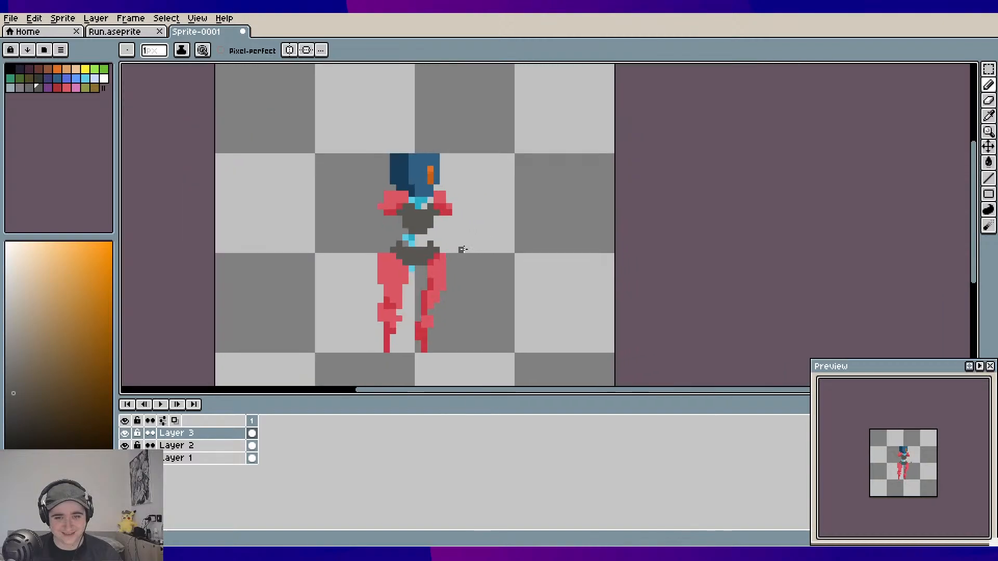
scroll(514, 220, down, 2)
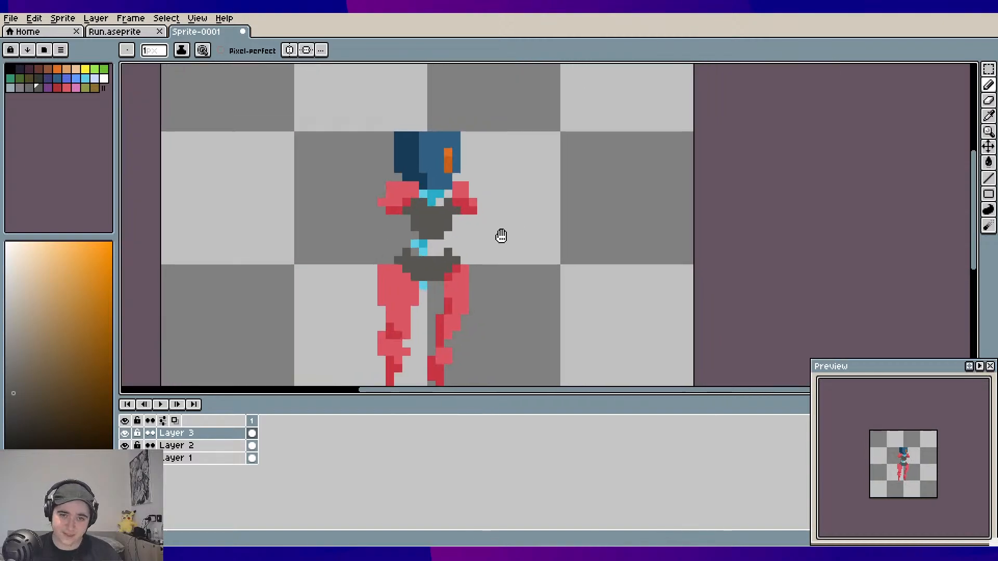
scroll(491, 236, down, 1)
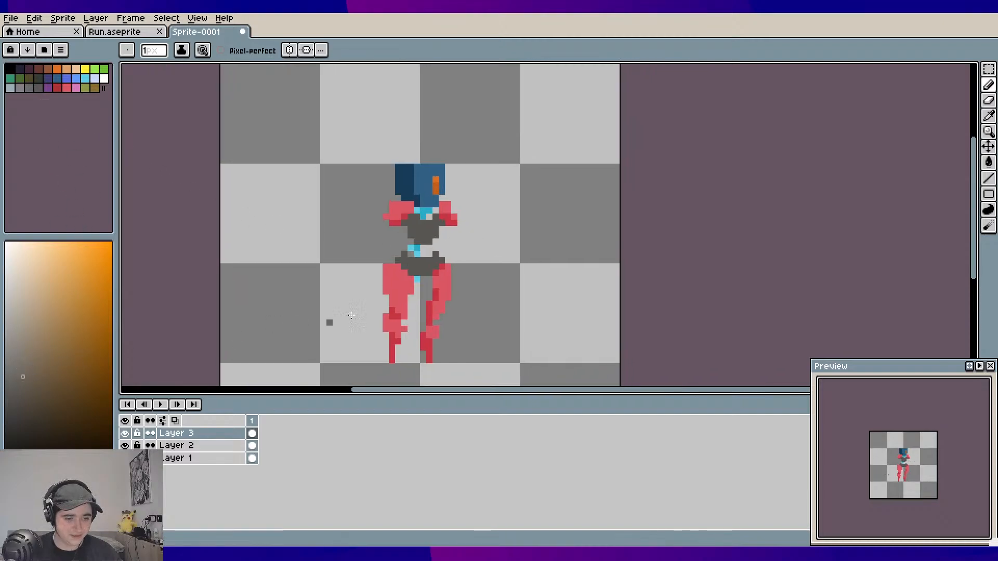
Shade the middle and back hip of the pelvis with a lighter brownish gray, keeping dark gray along its top and front edges
scroll(359, 260, up, 2)
click(365, 235)
click(382, 252)
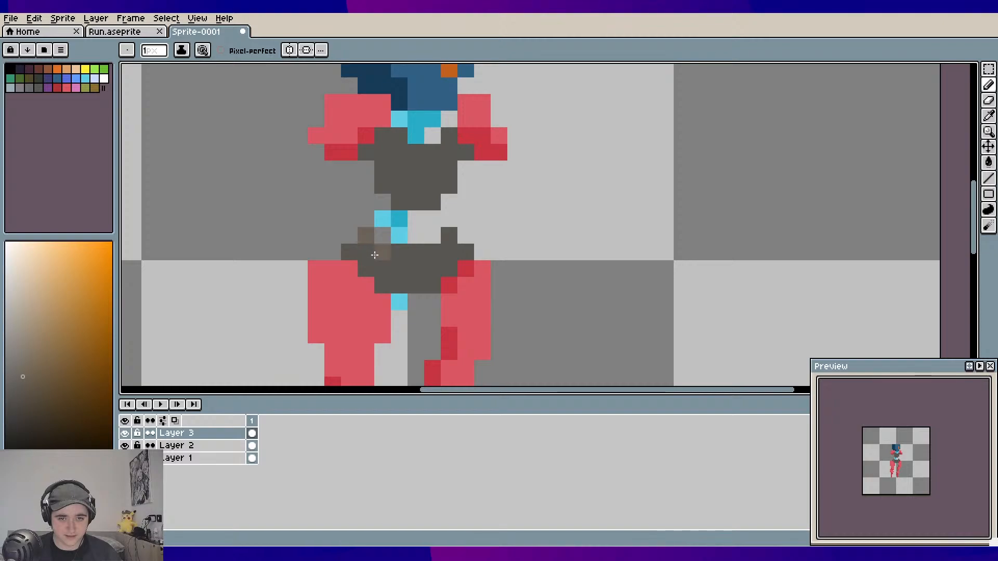
mouse_move(373, 264)
mouse_down()
mouse_move(382, 284)
mouse_move(399, 268)
mouse_move(416, 281)
mouse_move(438, 253)
mouse_up()
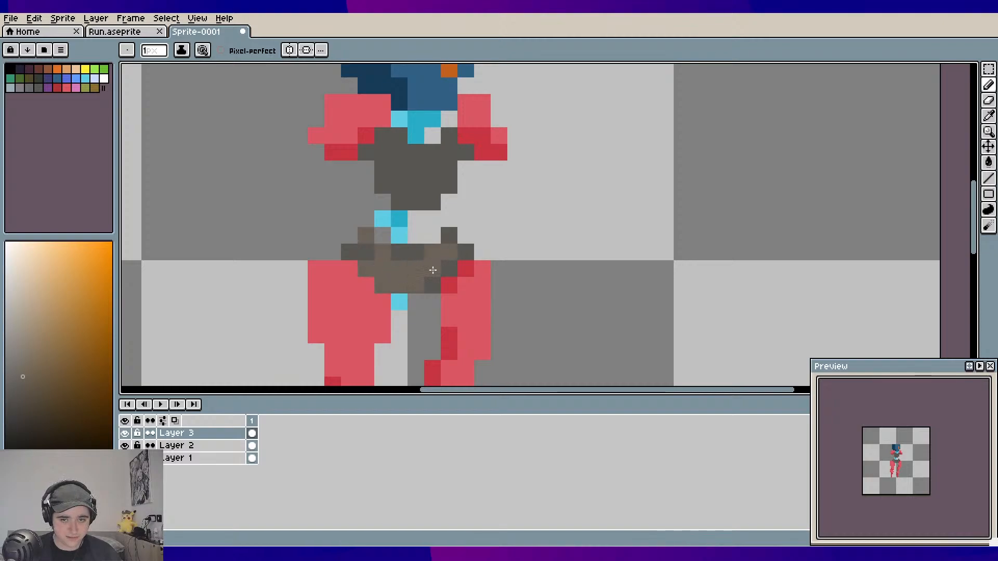
scroll(529, 263, down, 1)
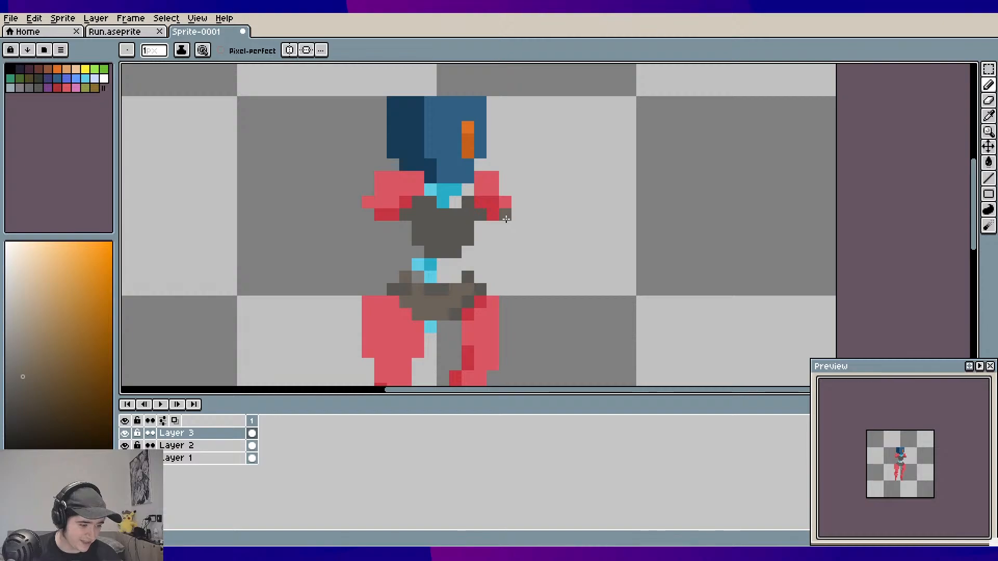
scroll(508, 220, down, 1)
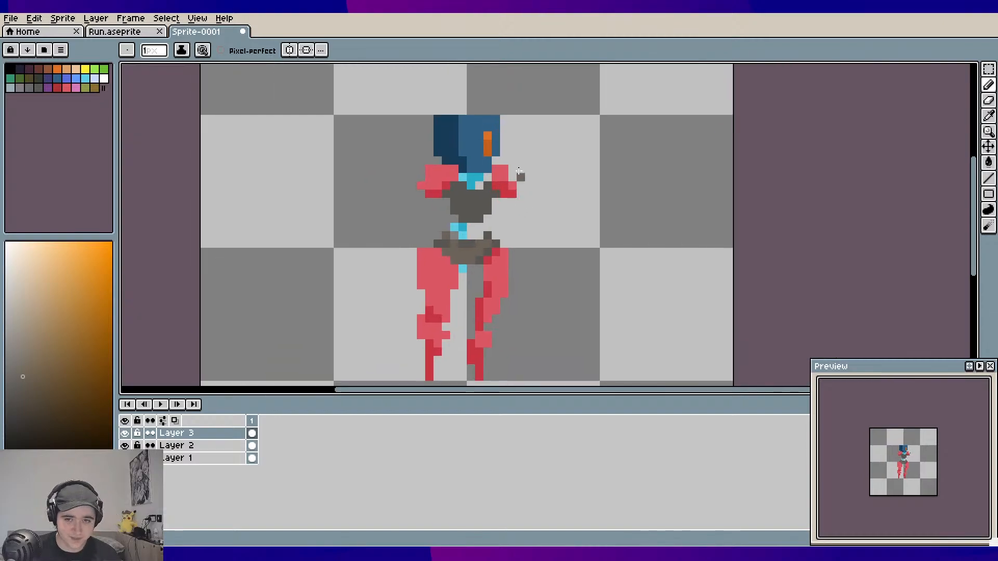
Recolor the body of the chest with the lighter brownish gray, leaving dark gray pixels beside the shoulders
scroll(571, 219, up, 4)
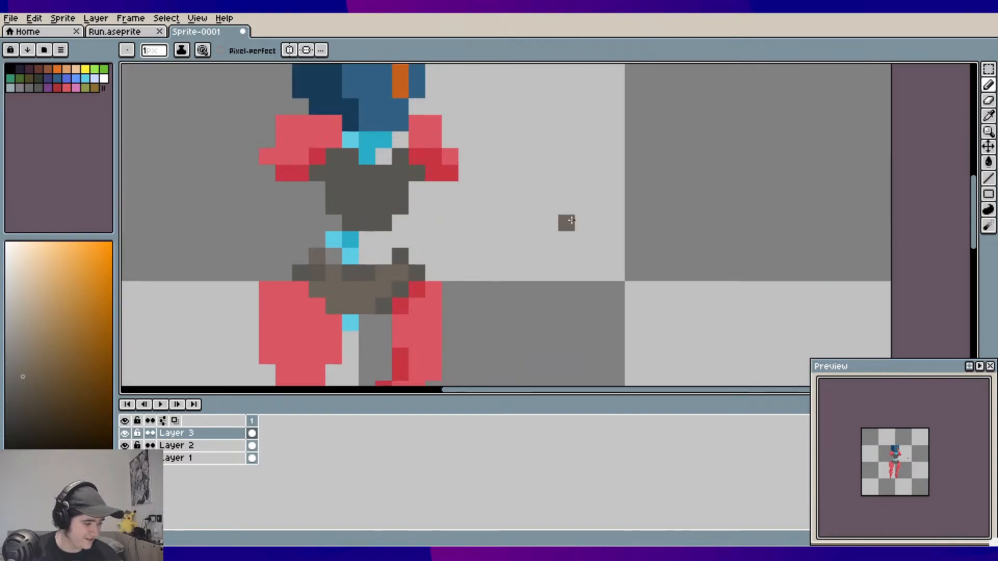
drag(567, 223, 556, 265)
scroll(557, 265, down, 2)
drag(457, 256, 458, 235)
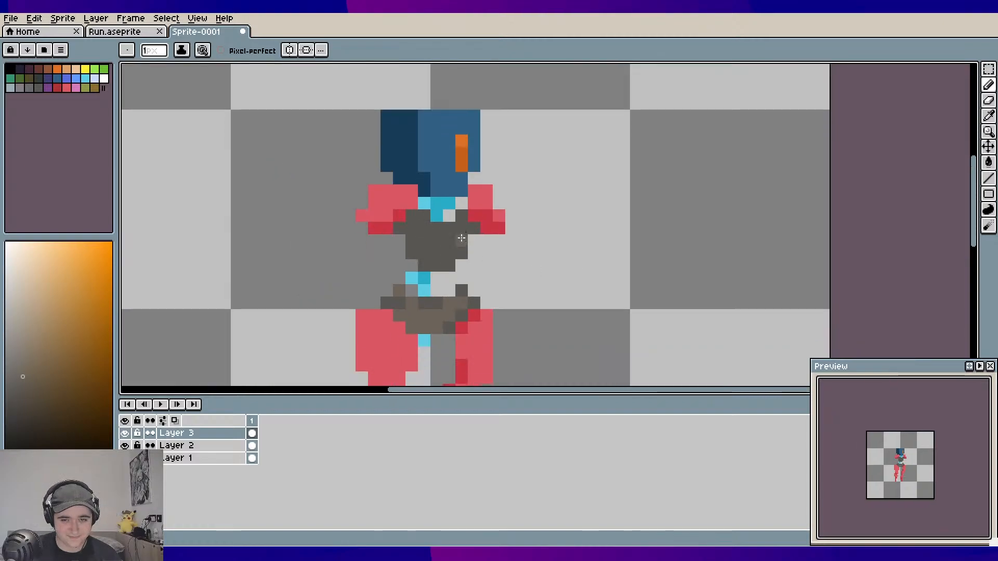
scroll(462, 224, up, 2)
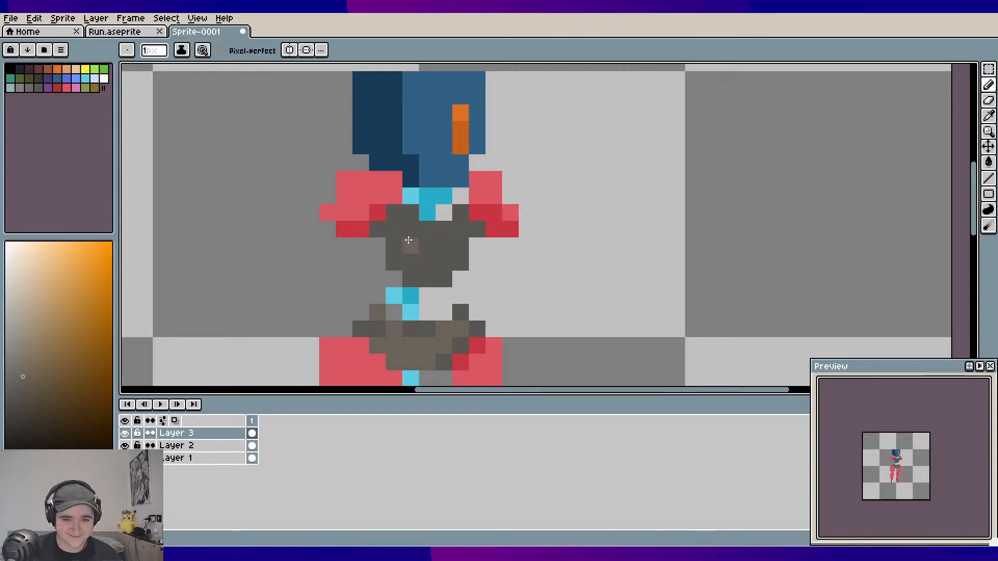
click(424, 232)
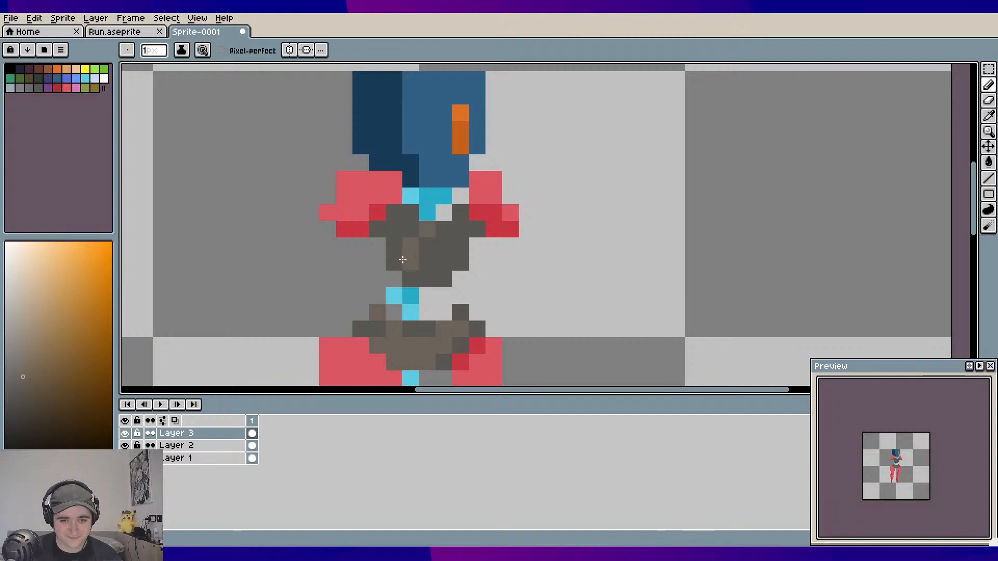
click(394, 262)
click(394, 246)
click(411, 229)
click(444, 229)
click(456, 232)
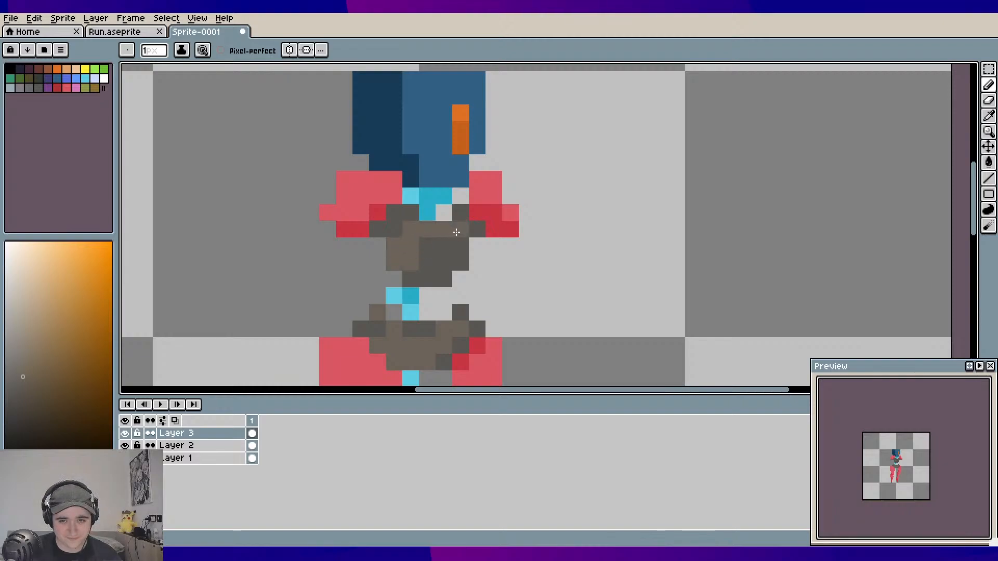
mouse_move(456, 232)
mouse_down()
mouse_move(458, 258)
mouse_move(443, 241)
mouse_move(440, 270)
mouse_move(414, 279)
mouse_up()
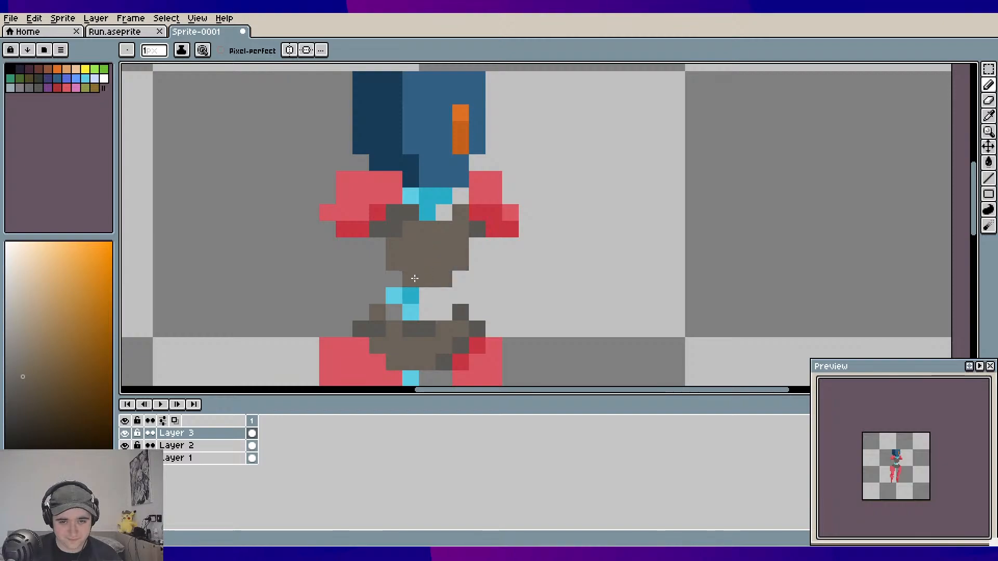
Sample the dark gray beside the back shoulder and paint shadow pixels along the lower and front edges of the chest
scroll(471, 231, down, 2)
drag(517, 271, 478, 230)
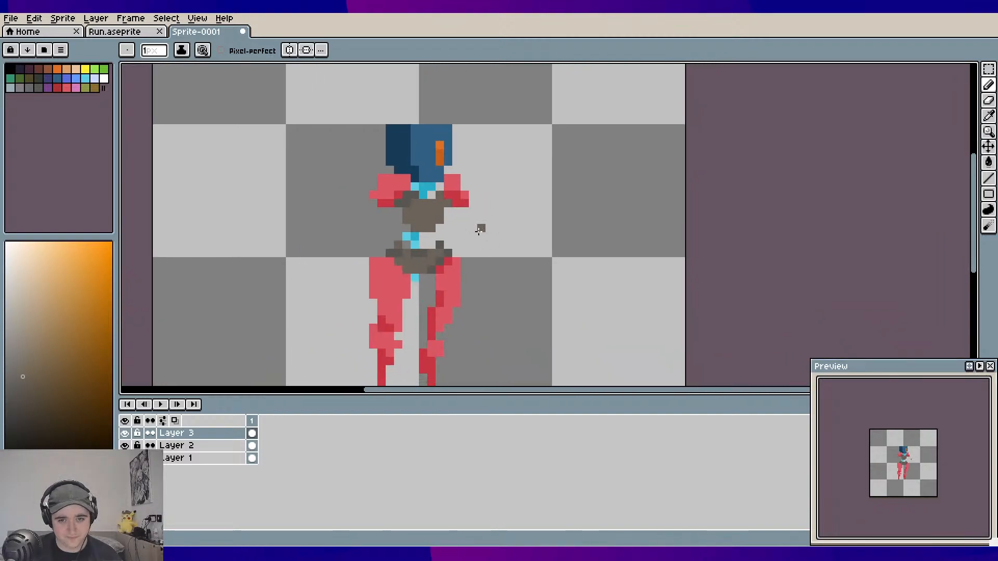
scroll(479, 231, down, 2)
scroll(469, 235, up, 2)
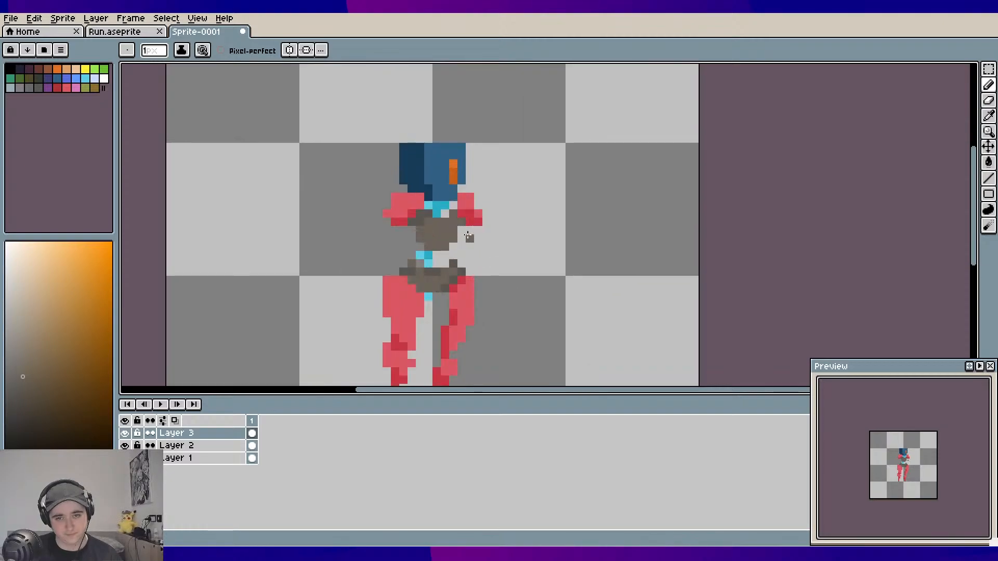
scroll(469, 238, up, 1)
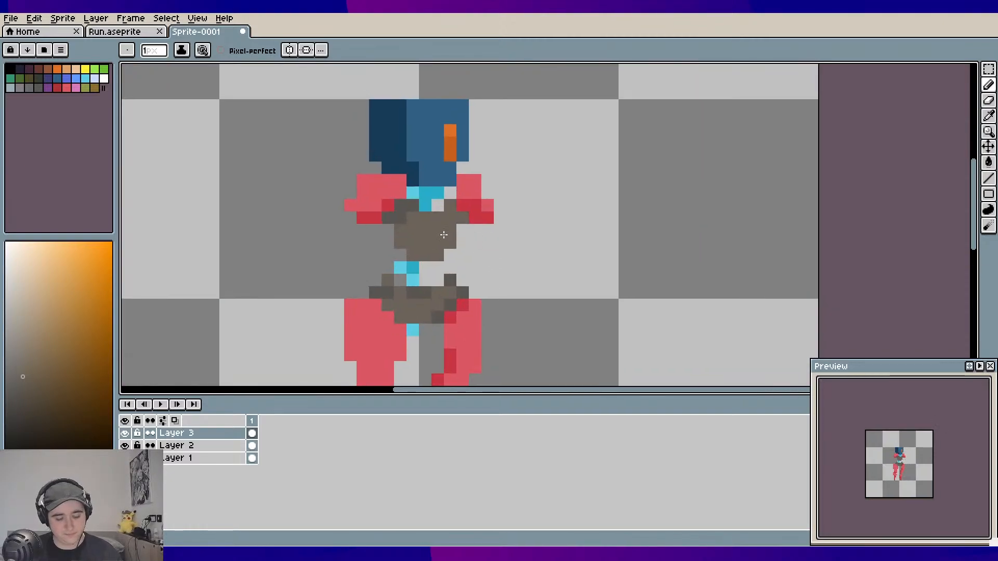
alt+click(401, 207)
drag(409, 242, 406, 246)
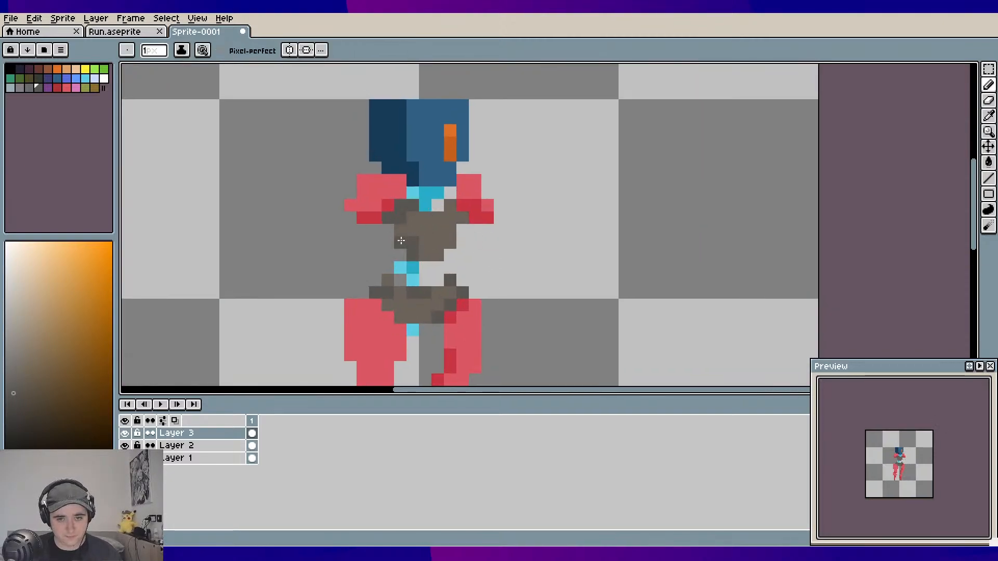
click(426, 255)
click(450, 243)
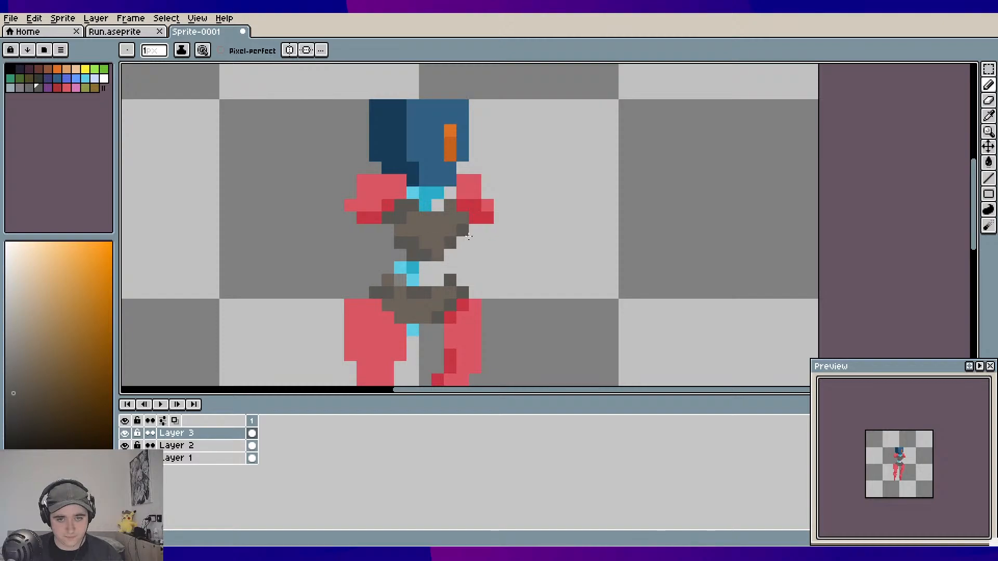
scroll(468, 237, down, 3)
scroll(473, 259, down, 2)
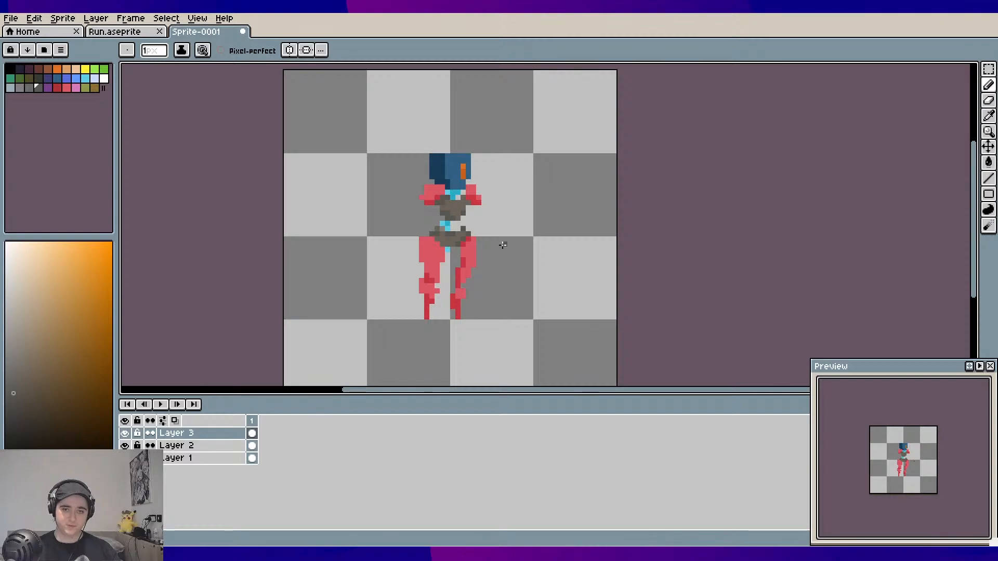
scroll(489, 222, up, 2)
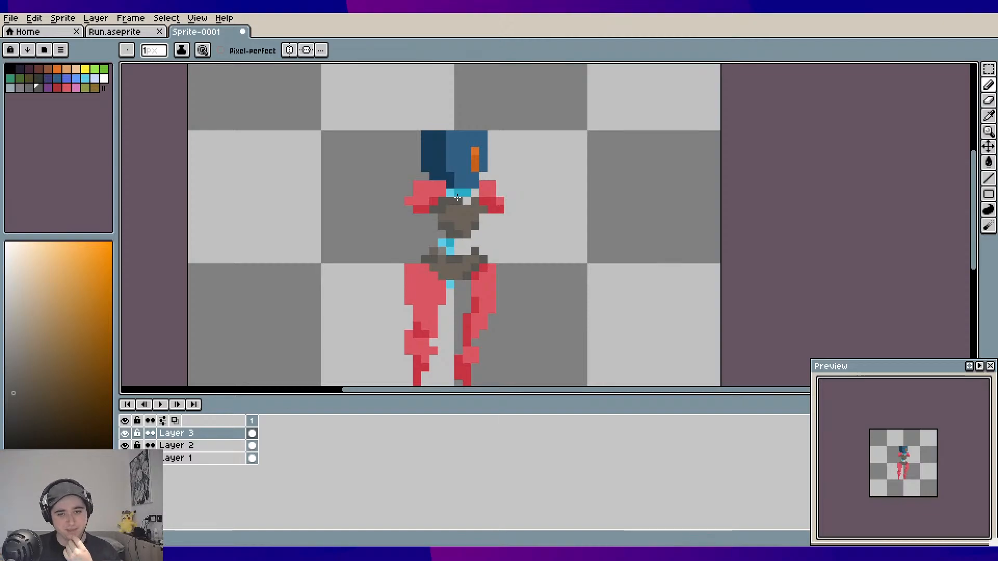
drag(539, 250, 512, 225)
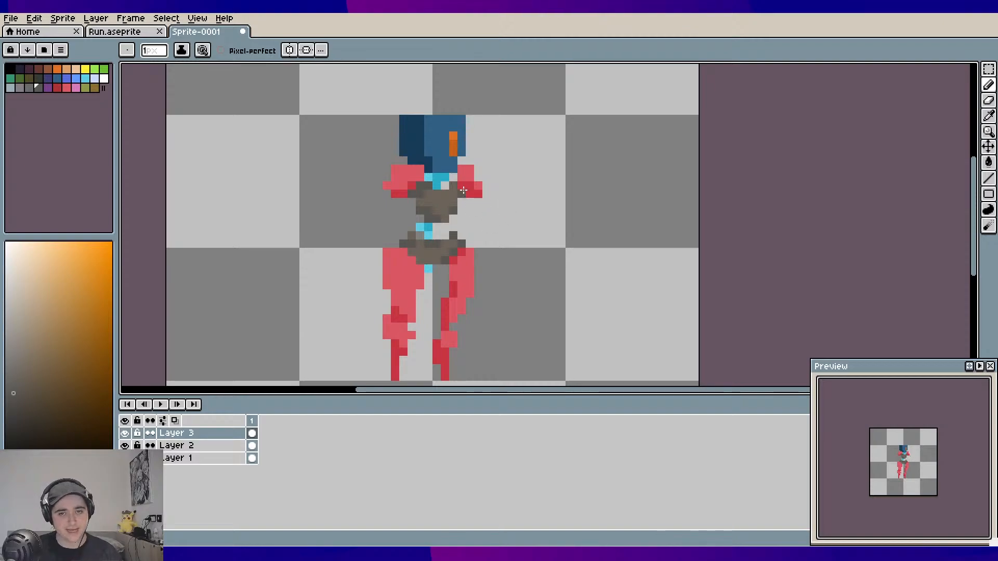
key(e)
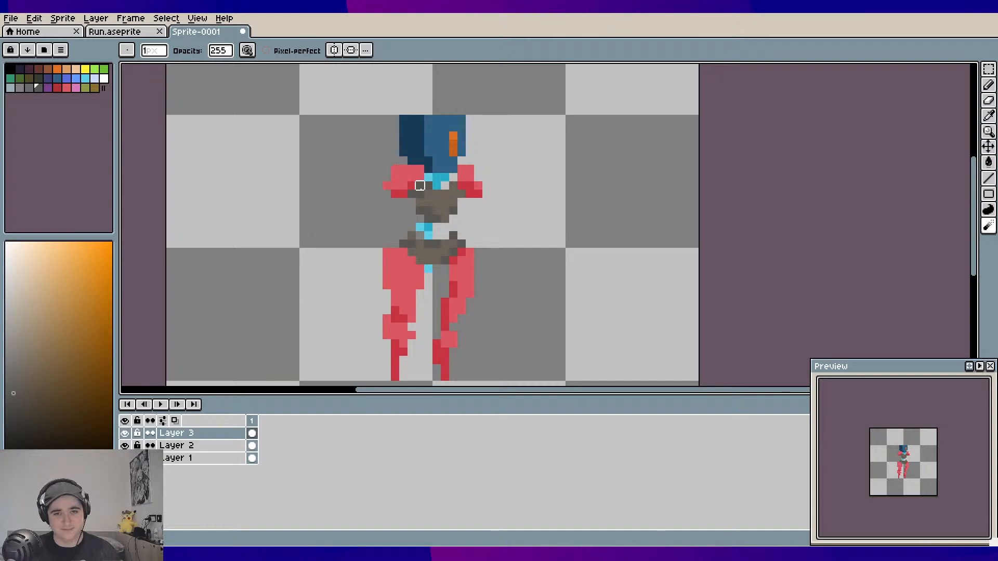
Sample the torso's light cyan, paint a joint inside the back shoulder, and draw a straight arm diagonally down and outward to hip height
scroll(423, 205, up, 1)
scroll(378, 217, up, 1)
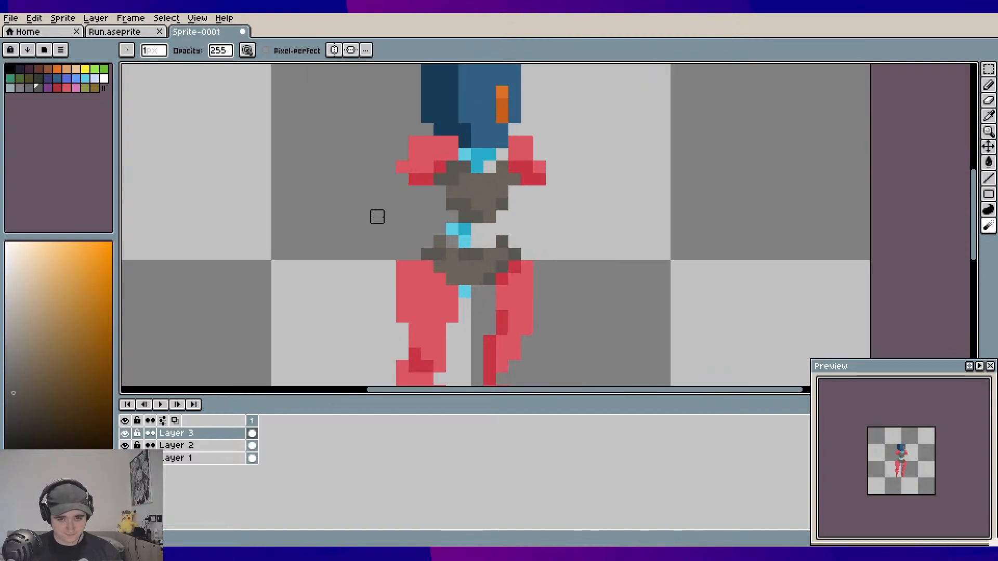
mouse_move(377, 217)
mouse_down()
mouse_move(365, 234)
mouse_move(350, 213)
mouse_up()
alt+click(451, 172)
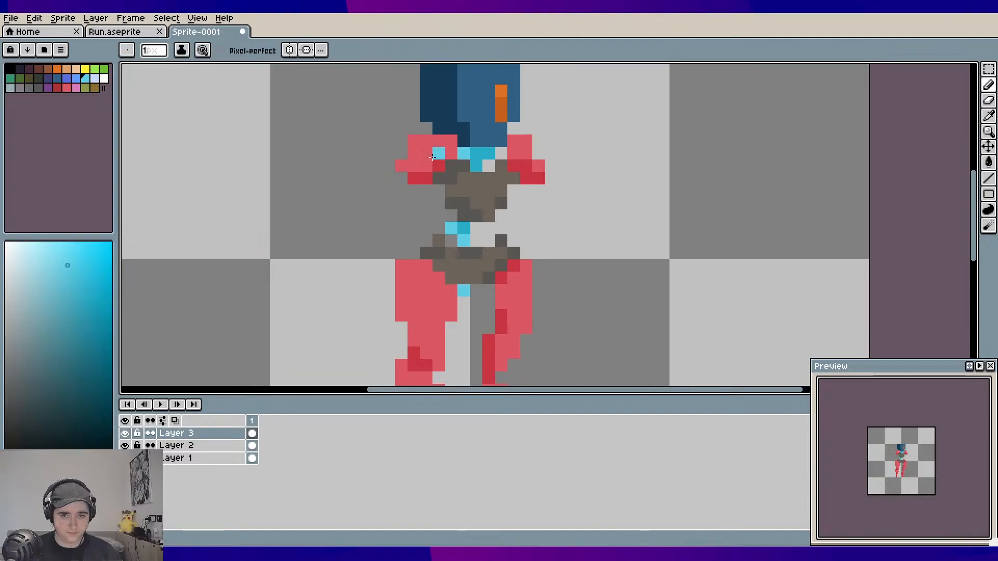
mouse_move(432, 156)
mouse_down()
mouse_move(296, 229)
mouse_move(312, 238)
mouse_move(397, 203)
mouse_move(368, 216)
mouse_move(425, 161)
mouse_up()
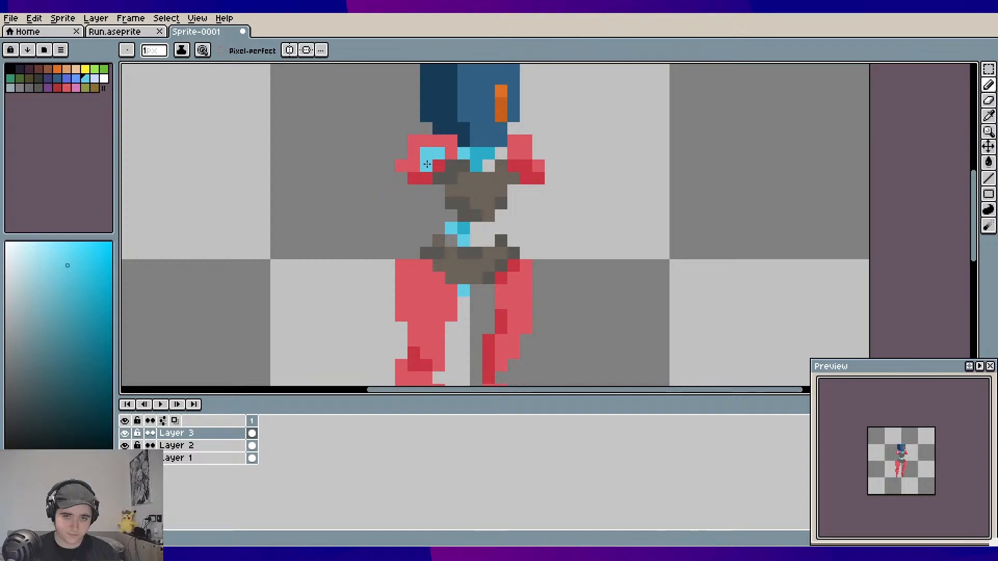
drag(436, 156, 328, 265)
Paint light cyan pixels inside the front shoulder and draw a matching arm line diagonally down and outward to hip height
drag(531, 203, 462, 211)
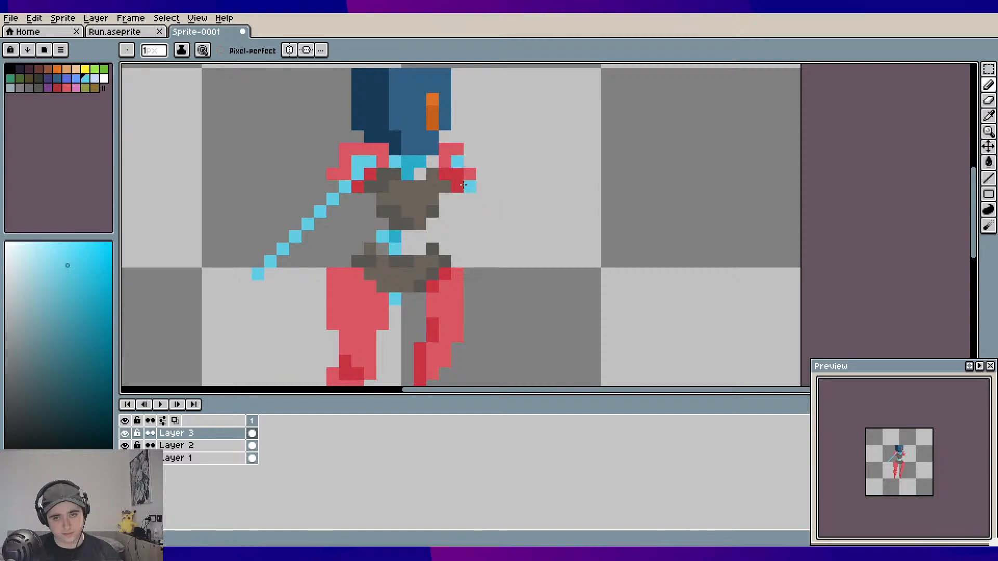
drag(457, 173, 543, 271)
scroll(550, 219, down, 4)
scroll(491, 215, up, 2)
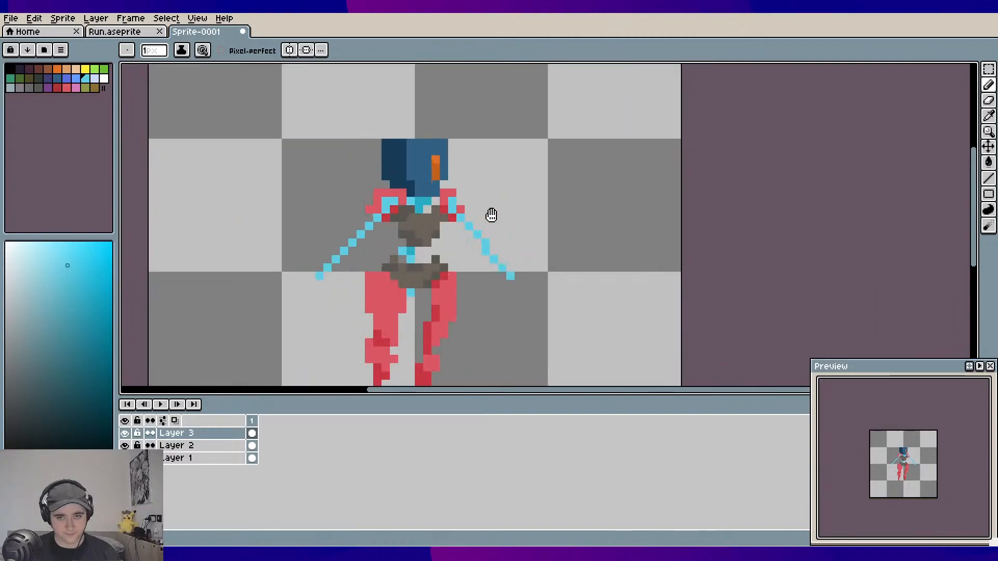
On Layer 2, erase the outermost column at the back of the head and its top corner pixels to round the outline
drag(491, 215, 520, 221)
drag(510, 183, 493, 166)
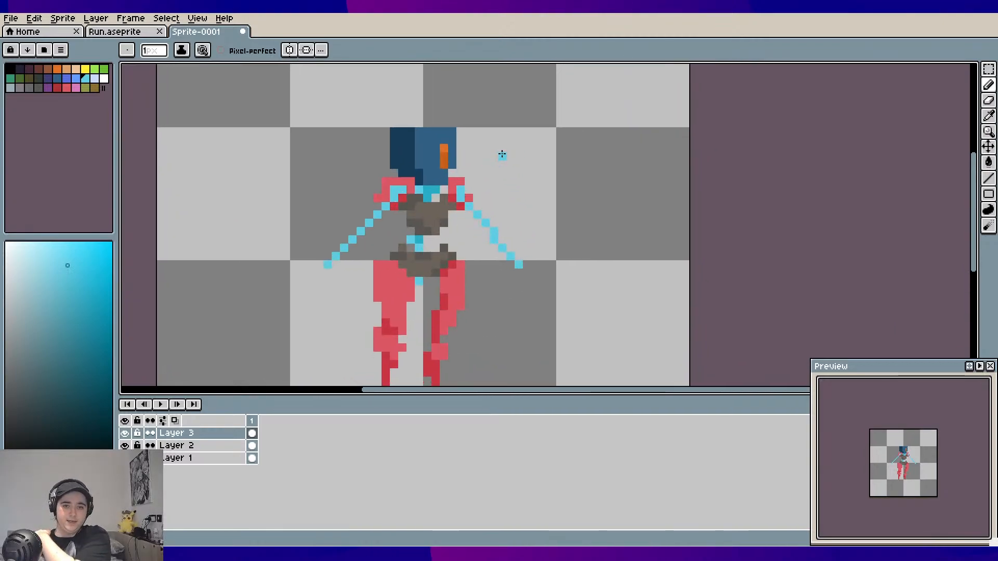
mouse_move(511, 200)
mouse_down()
mouse_move(501, 161)
mouse_move(505, 213)
mouse_up()
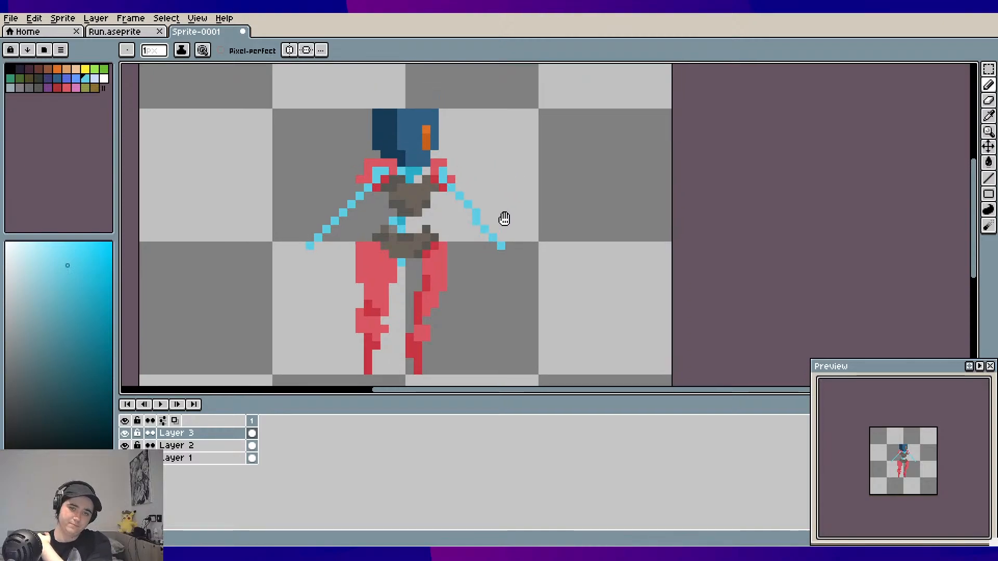
click(210, 445)
key(e)
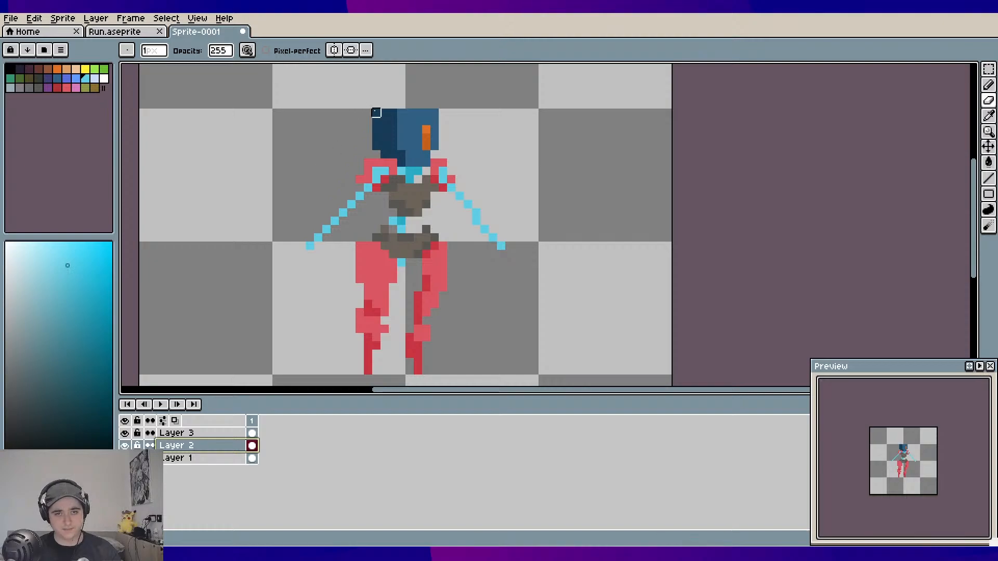
drag(376, 113, 384, 154)
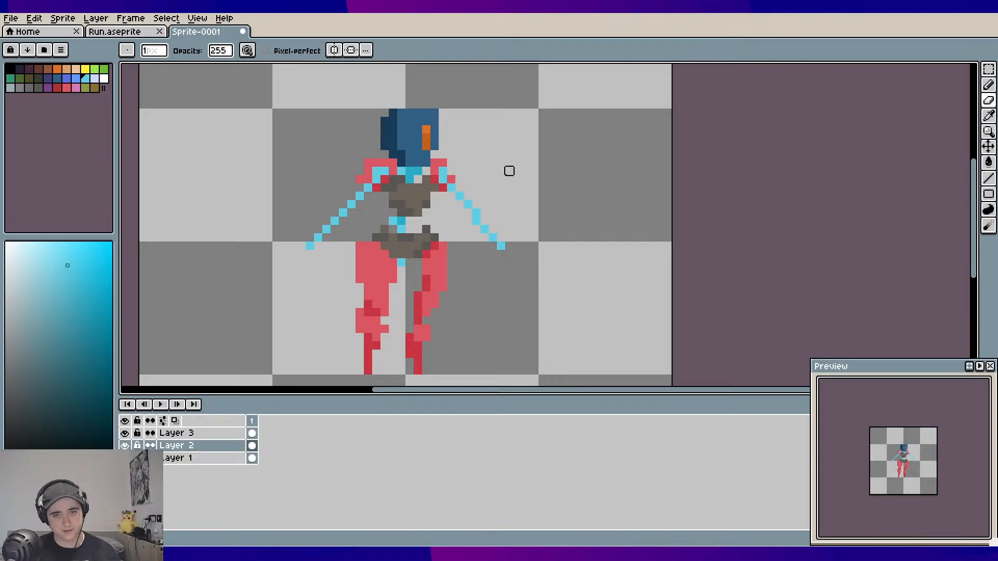
scroll(499, 166, up, 2)
scroll(520, 177, down, 3)
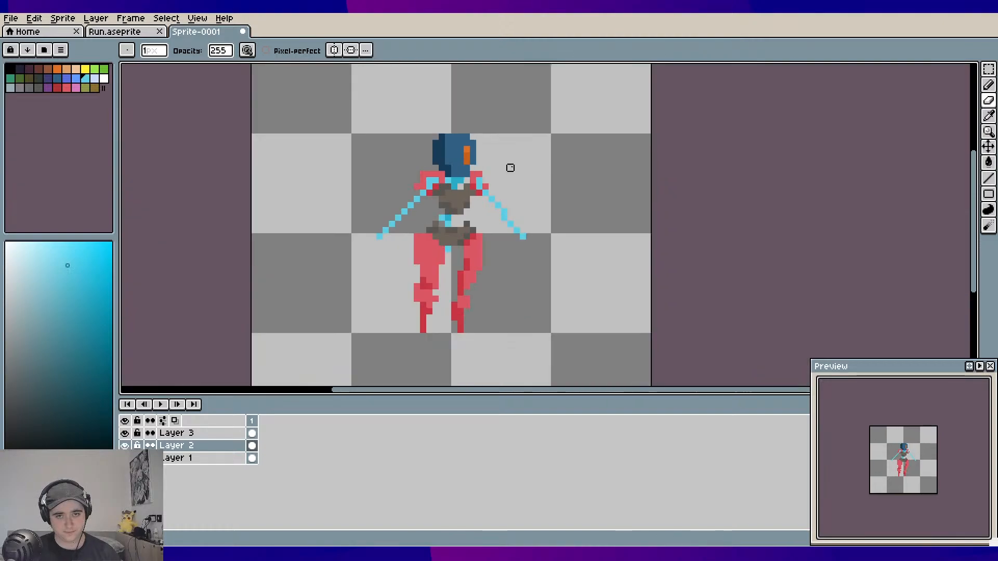
drag(523, 205, 505, 180)
scroll(503, 180, up, 1)
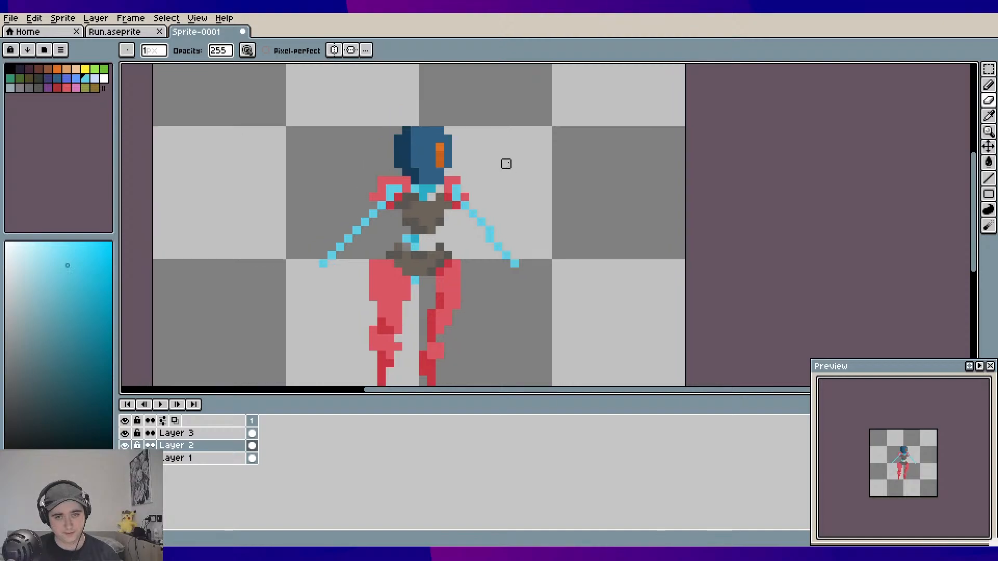
Copy the eye's orange shades as loose pixels behind the head, then cover the eye with the head's medium blue
key(i)
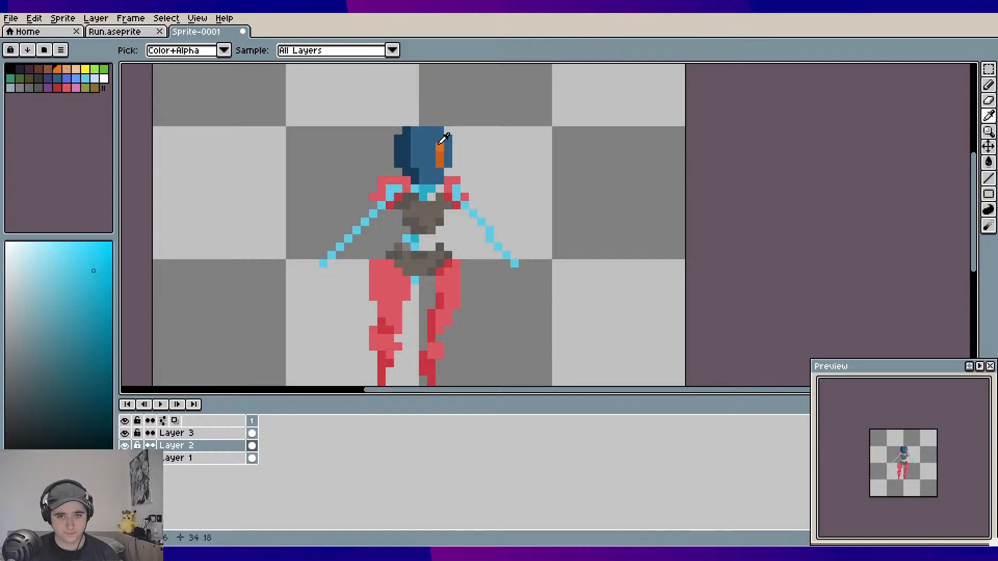
click(439, 144)
key(b)
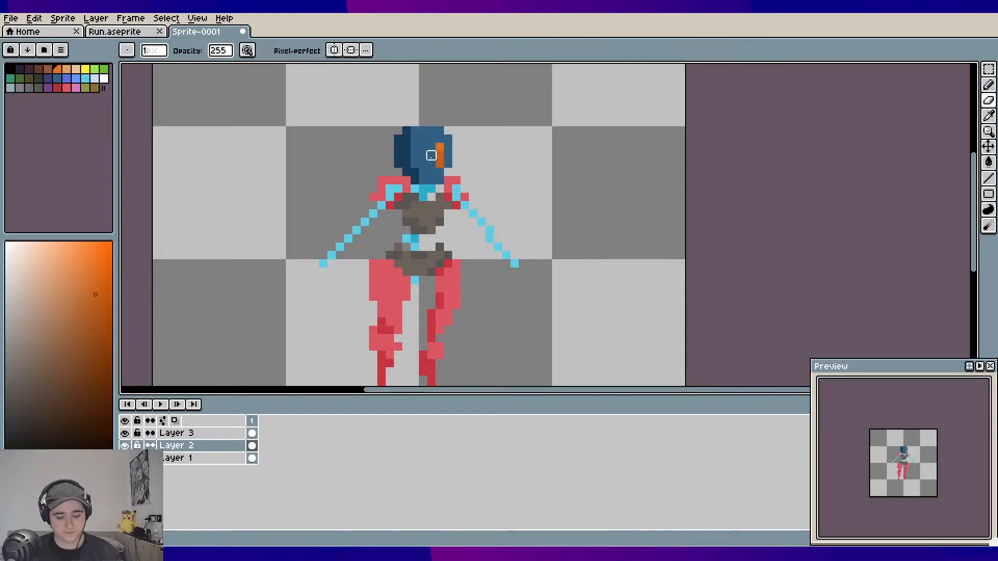
key(b)
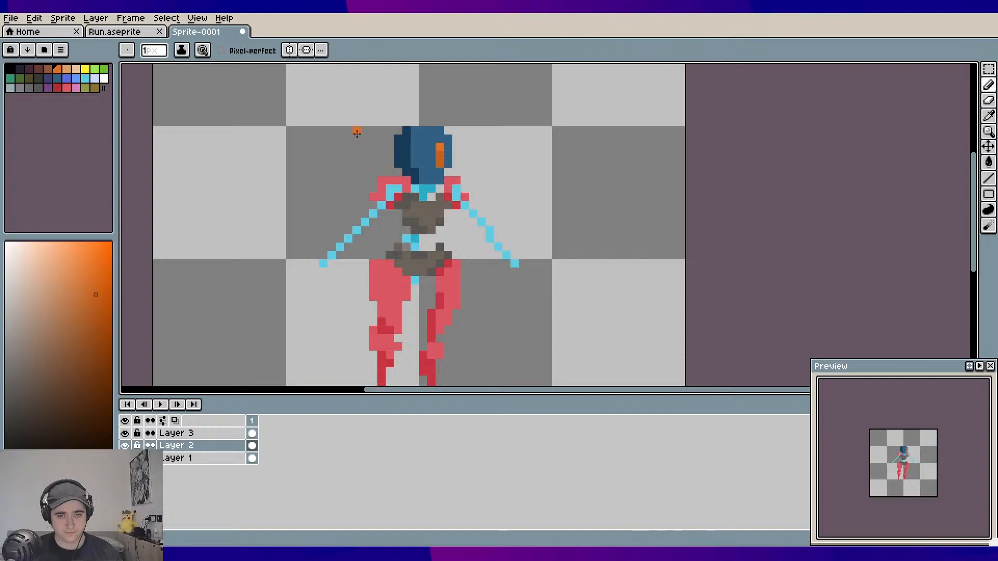
drag(354, 144, 341, 151)
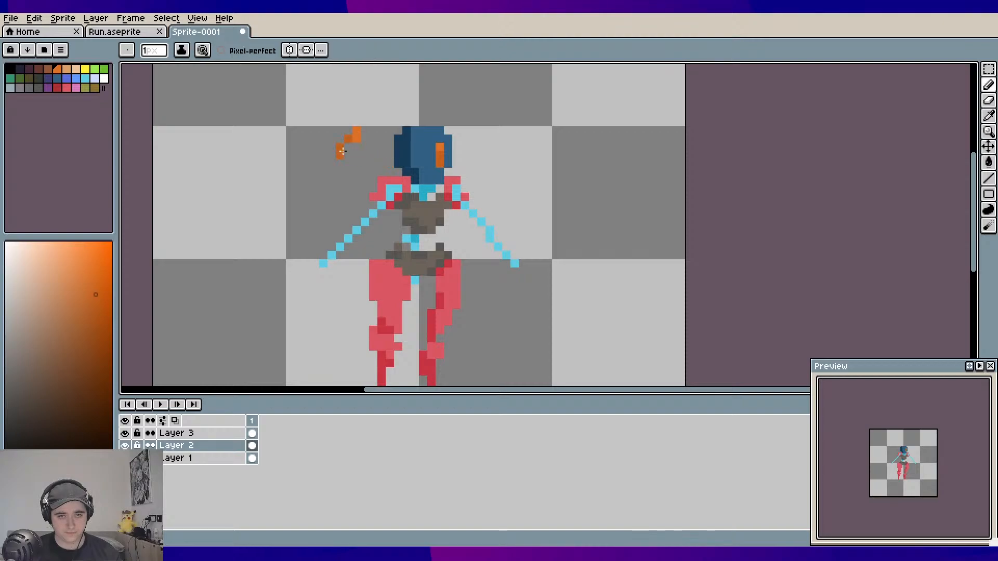
alt+click(432, 149)
drag(440, 145, 432, 160)
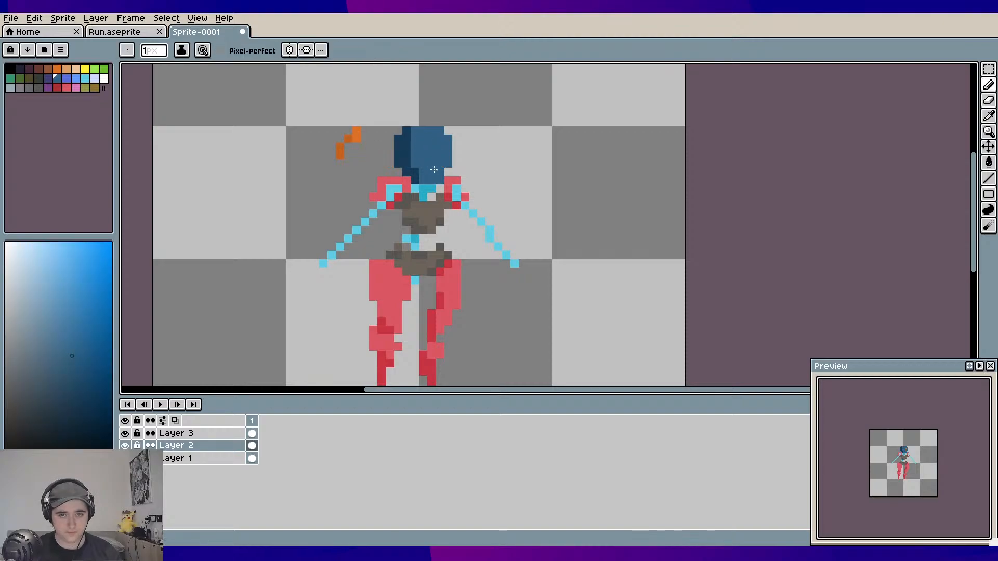
scroll(434, 170, up, 3)
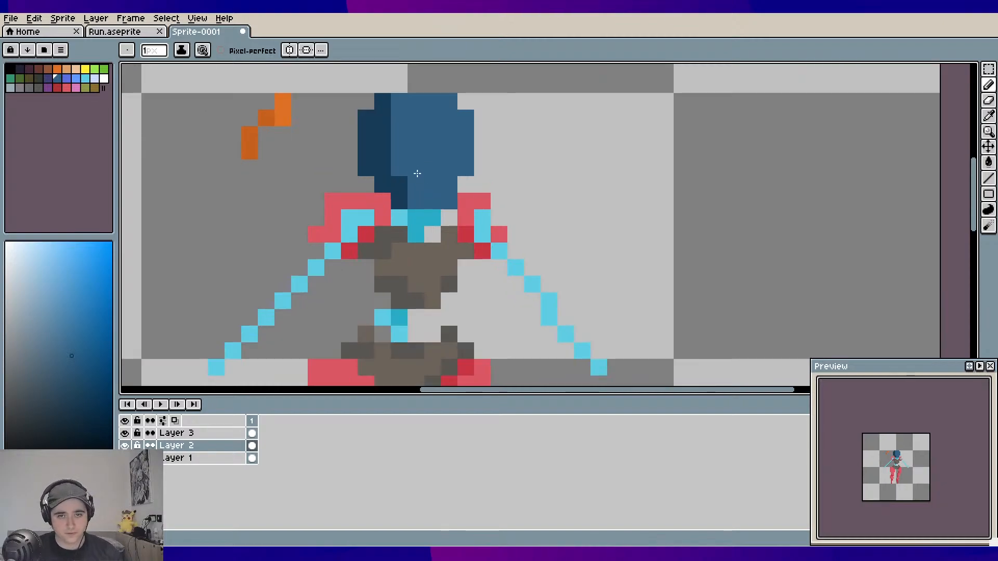
click(400, 181)
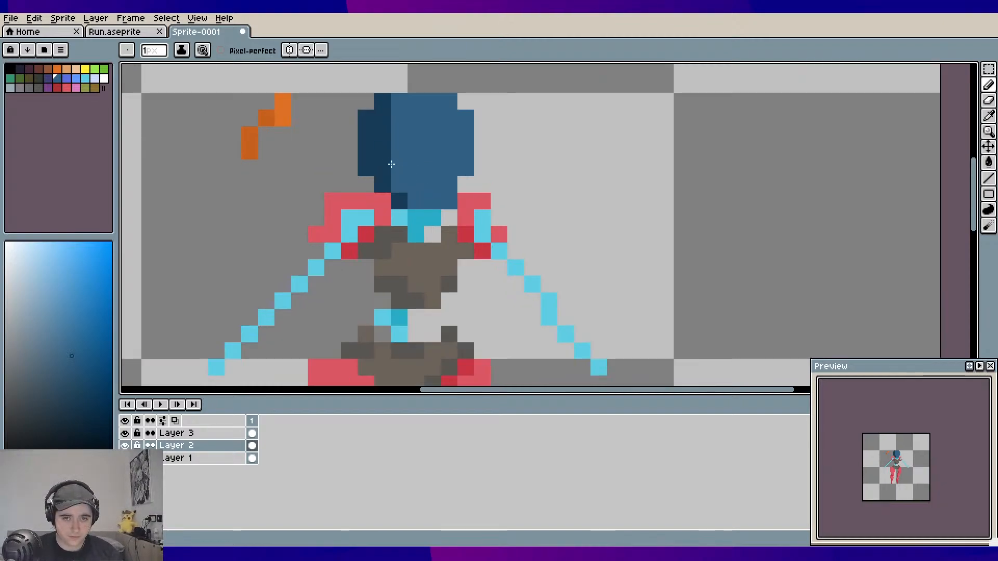
click(383, 168)
drag(383, 152, 383, 118)
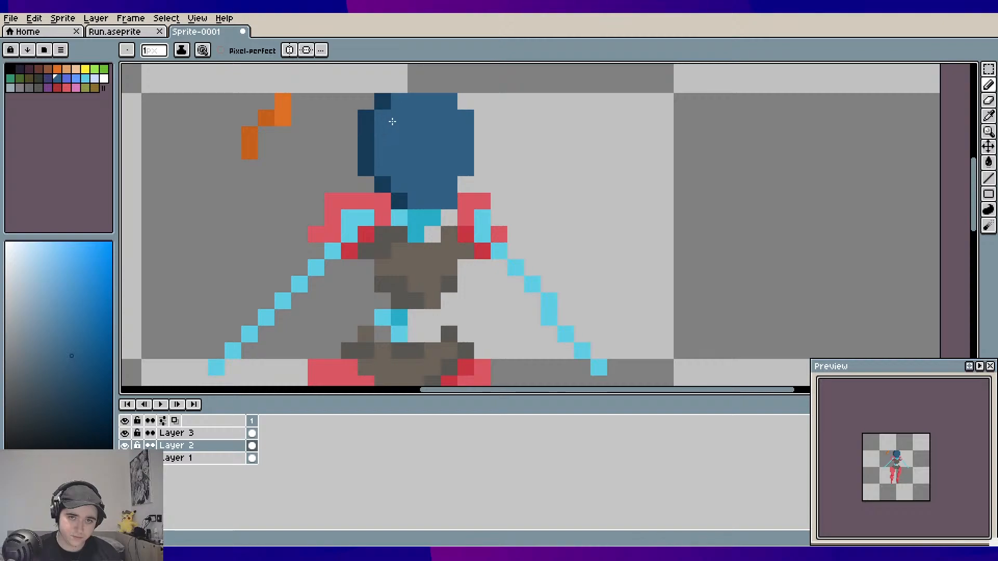
scroll(438, 145, down, 1)
key(v)
key(ctrl+z)
key(ctrl+z)
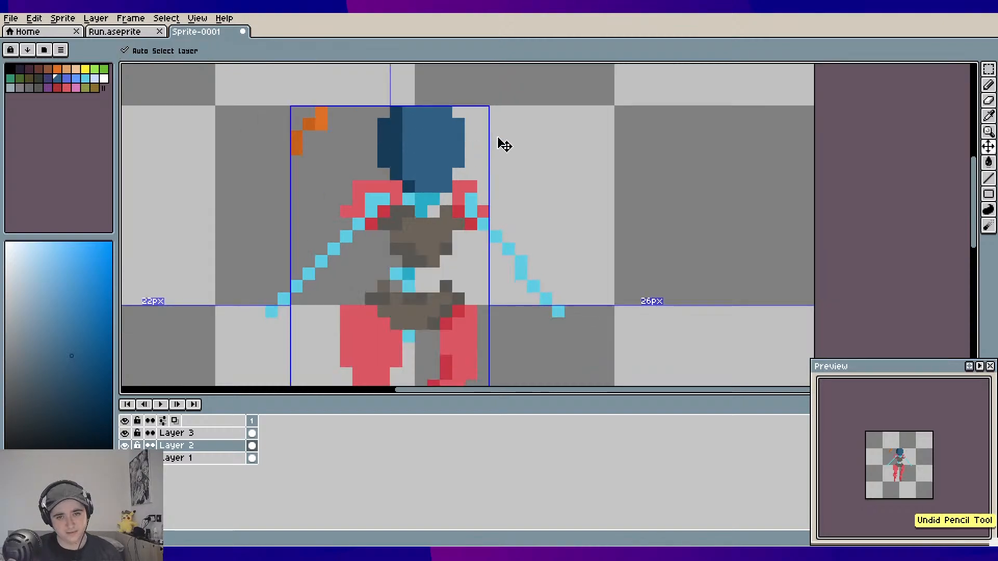
key(b)
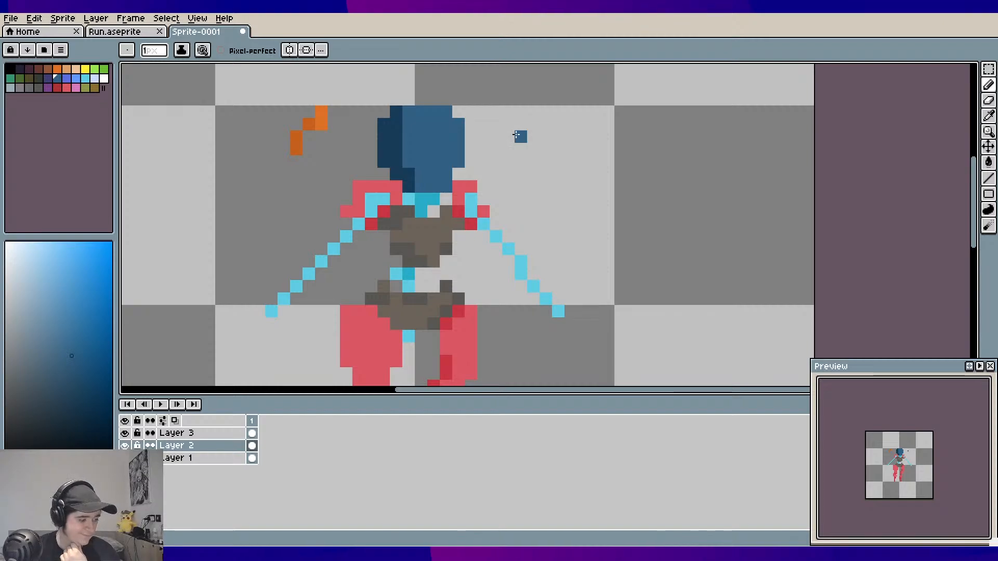
scroll(499, 135, down, 1)
drag(495, 126, 492, 170)
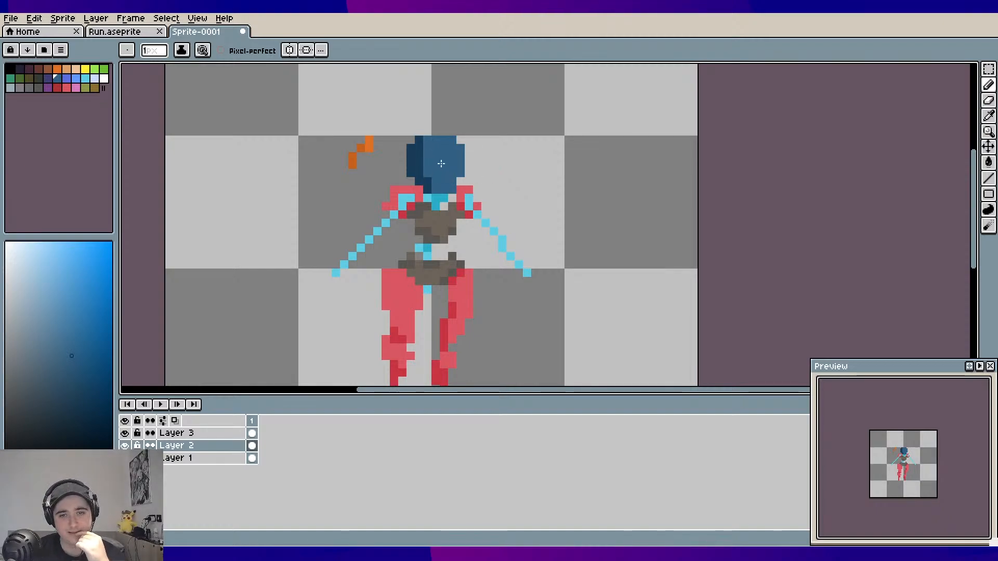
scroll(442, 164, up, 1)
key(e)
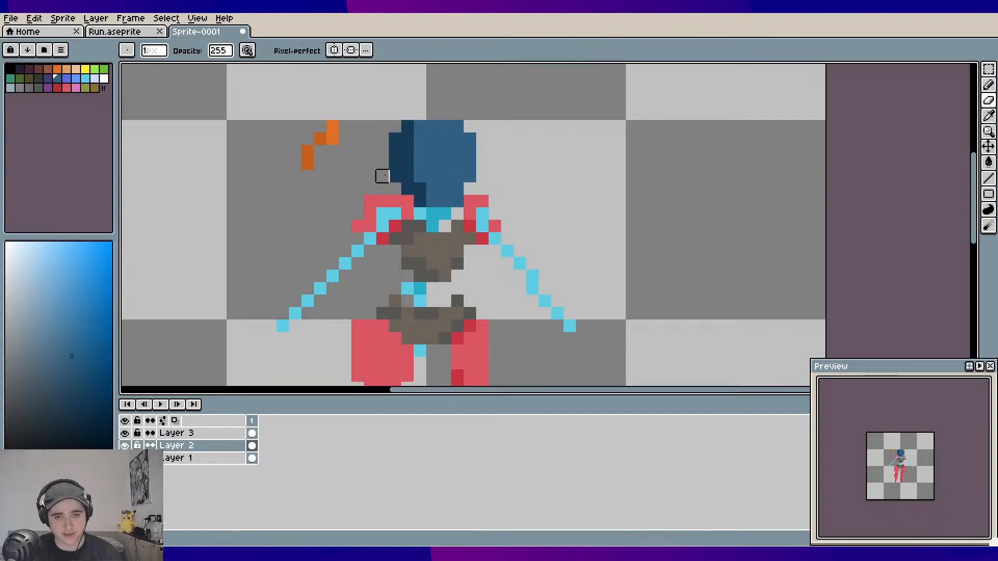
click(395, 175)
click(407, 188)
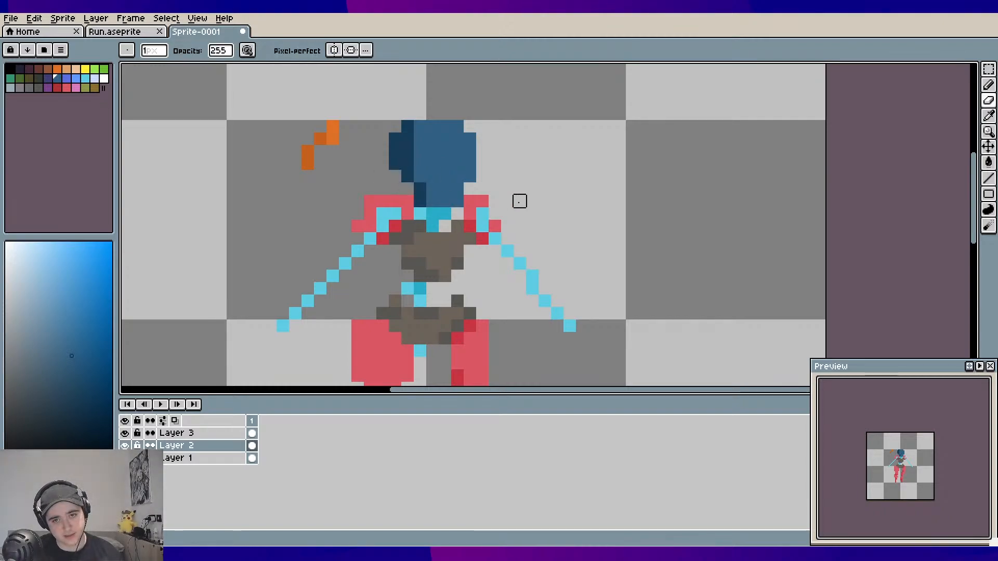
key(v)
key(ctrl+z)
key(ctrl+z)
Erase the dark blue pixel at the head's lower back corner above the shoulder, and sample the lighter orange beside the head
key(e)
click(408, 189)
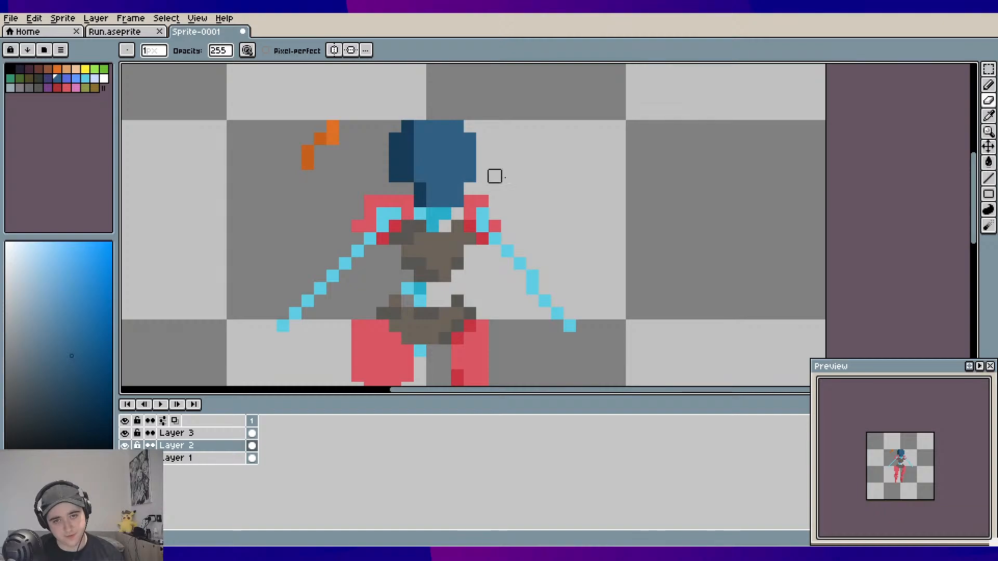
drag(517, 173, 500, 157)
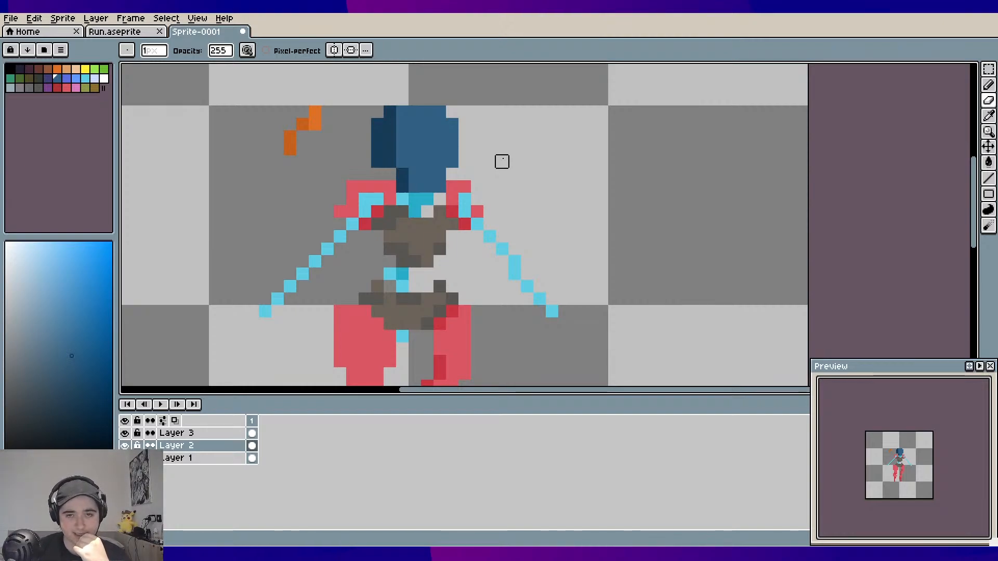
drag(488, 150, 499, 159)
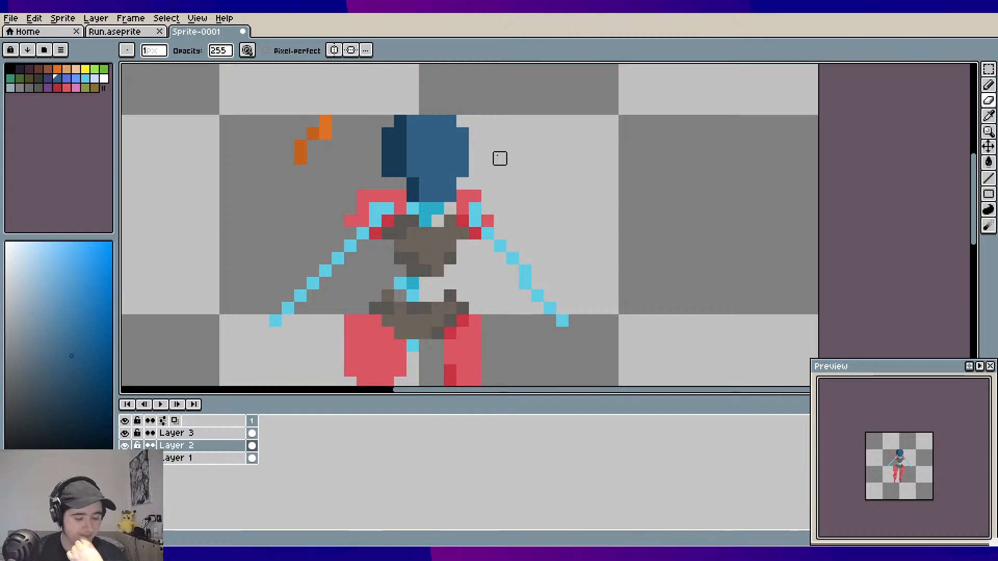
key(e)
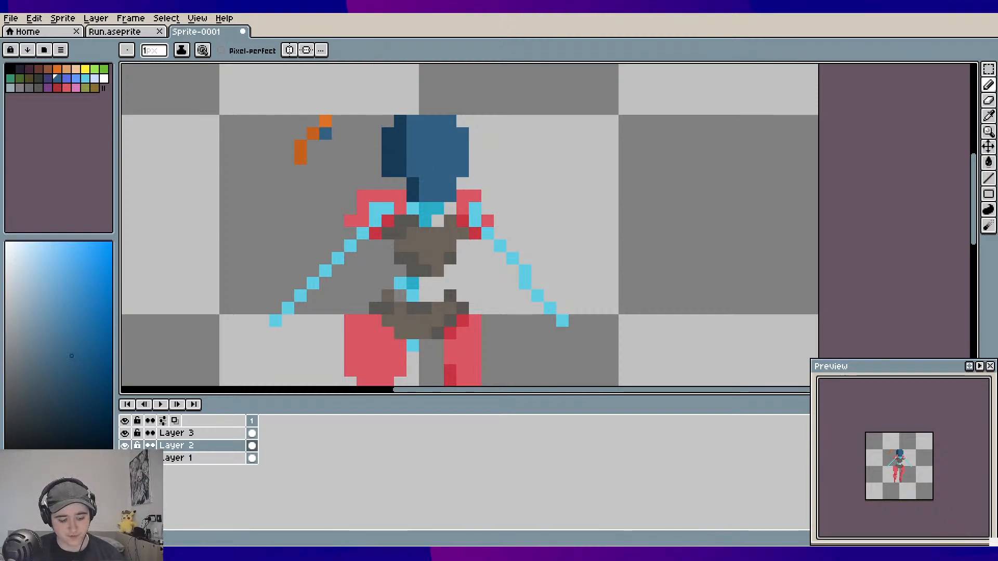
key(ctrl+z)
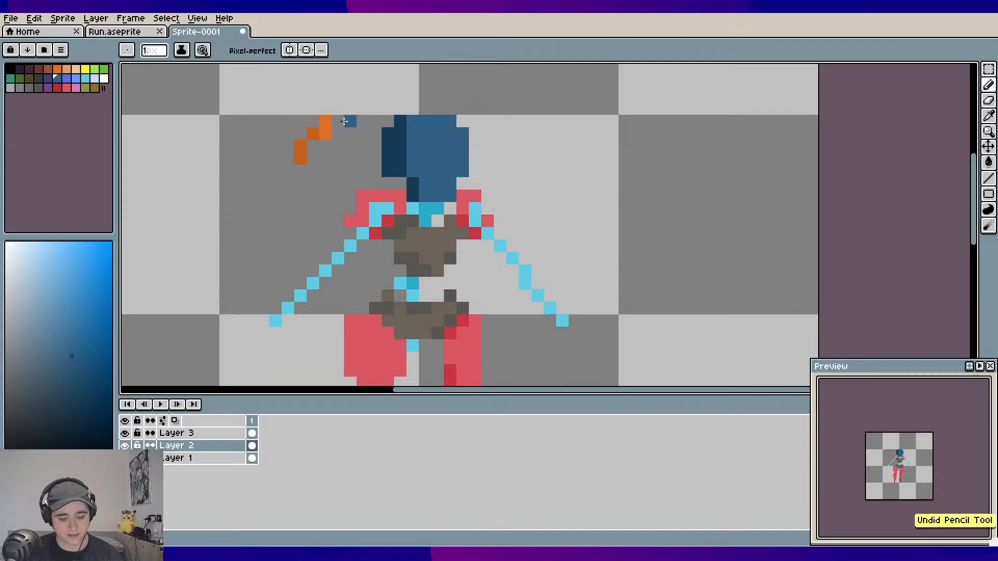
alt+click(319, 128)
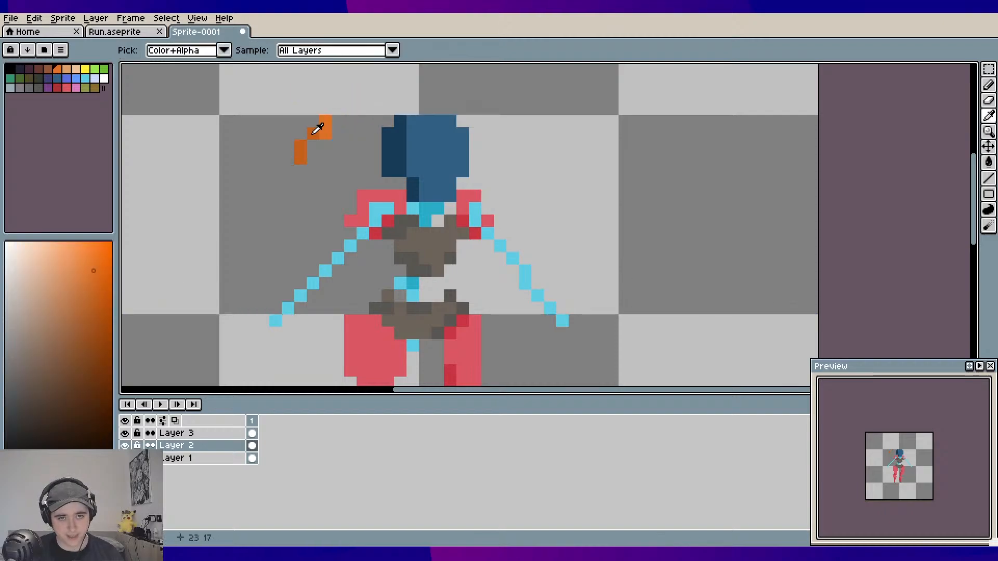
click(437, 158)
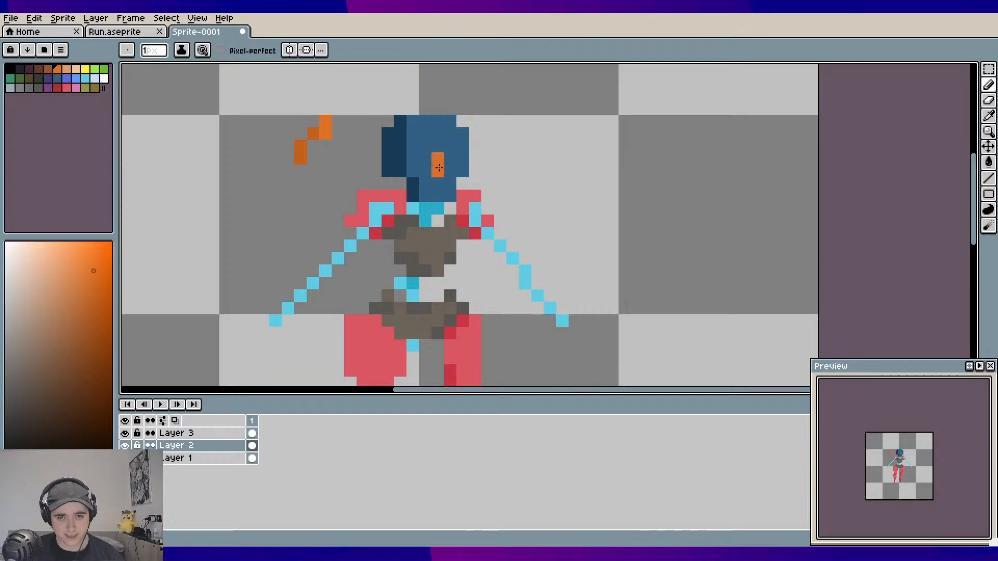
drag(439, 167, 438, 183)
scroll(528, 175, down, 1)
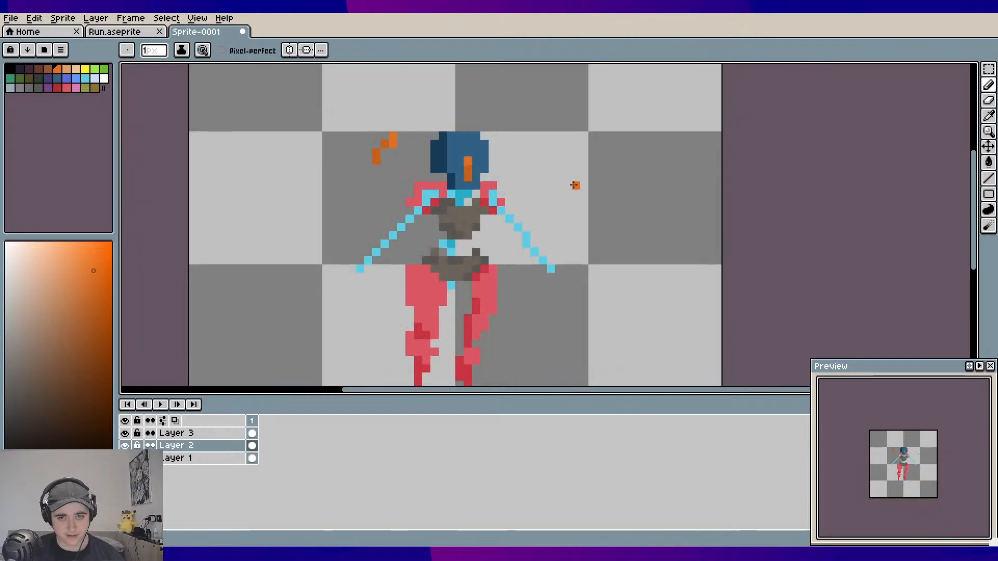
key(ctrl+z)
key(ctrl+z)
key(ctrl+z)
key(ctrl+y)
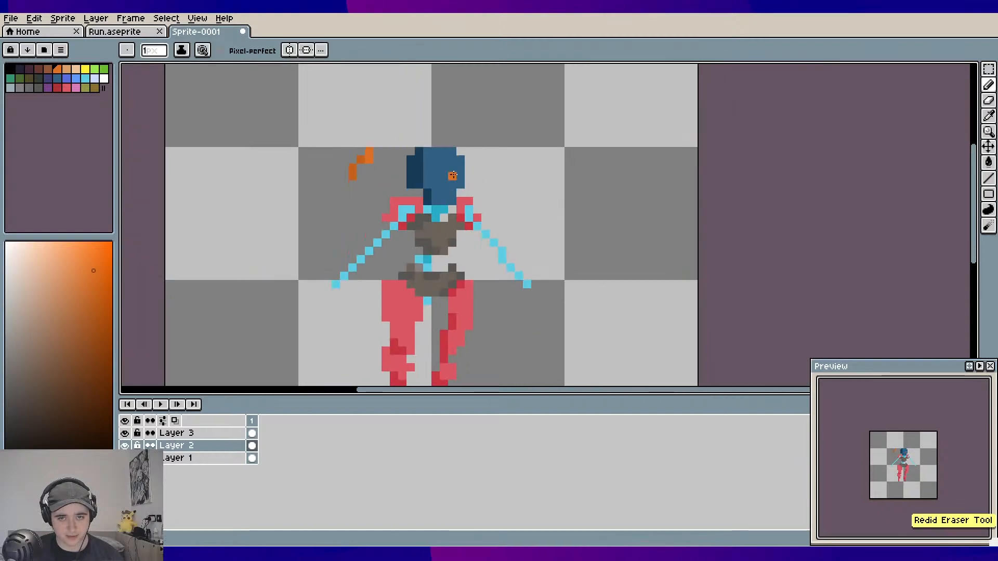
Paint a three-pixel-tall vertical orange eye on the head, two columns in from its front edge
drag(444, 168, 443, 175)
scroll(555, 184, down, 2)
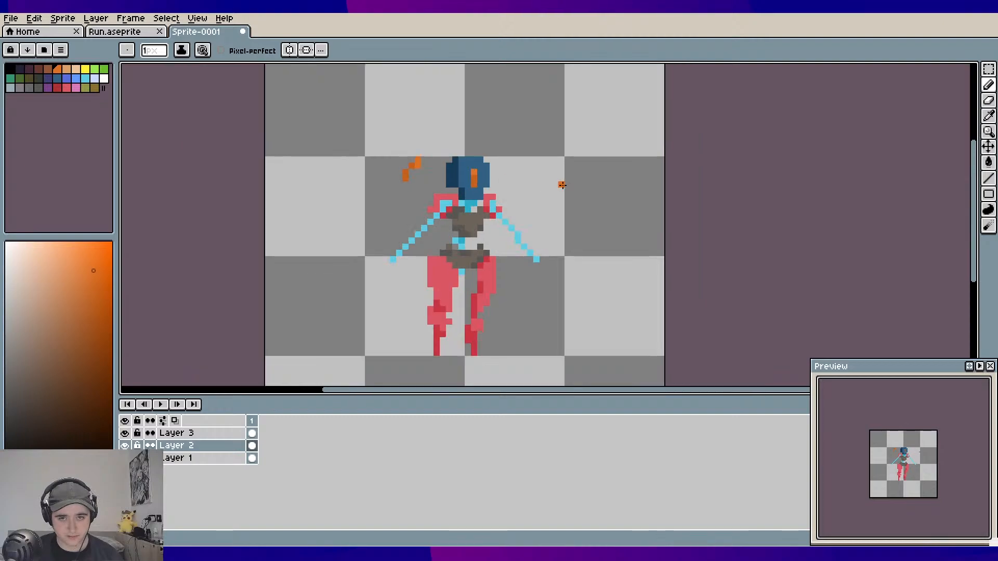
scroll(510, 167, up, 1)
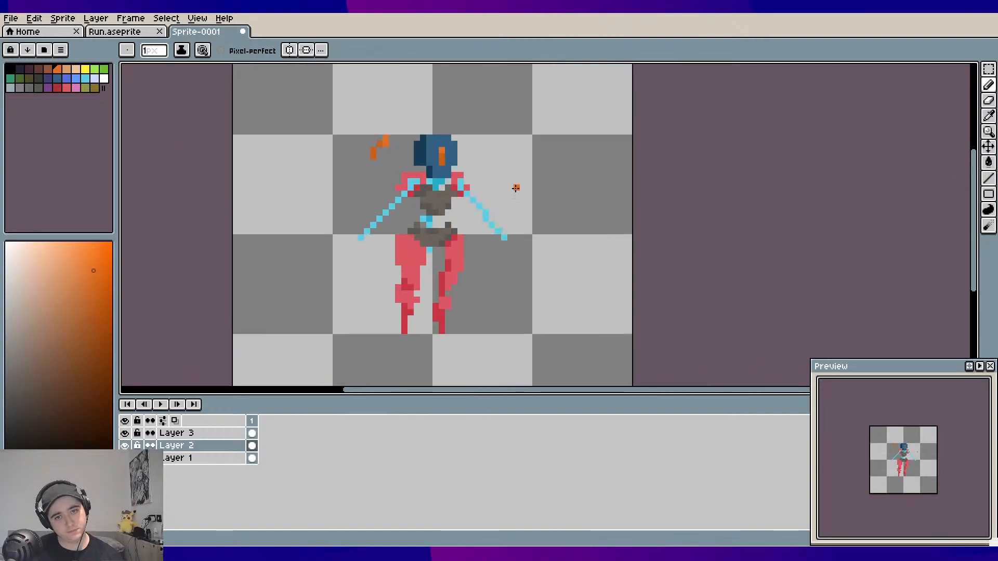
scroll(509, 180, up, 1)
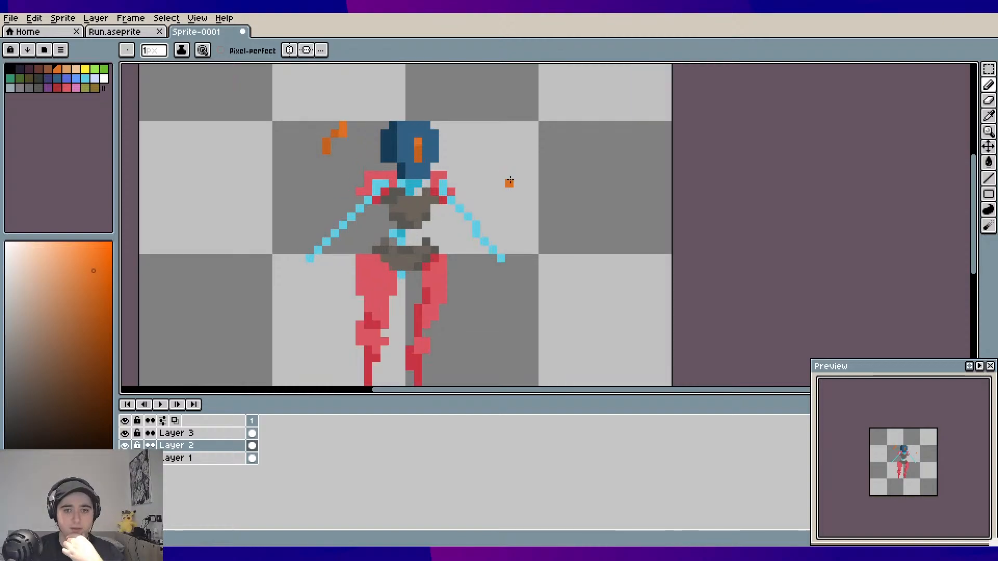
On Layer 3, erase the light cyan arm pixels overlapping the back and front shoulders
drag(504, 207, 537, 229)
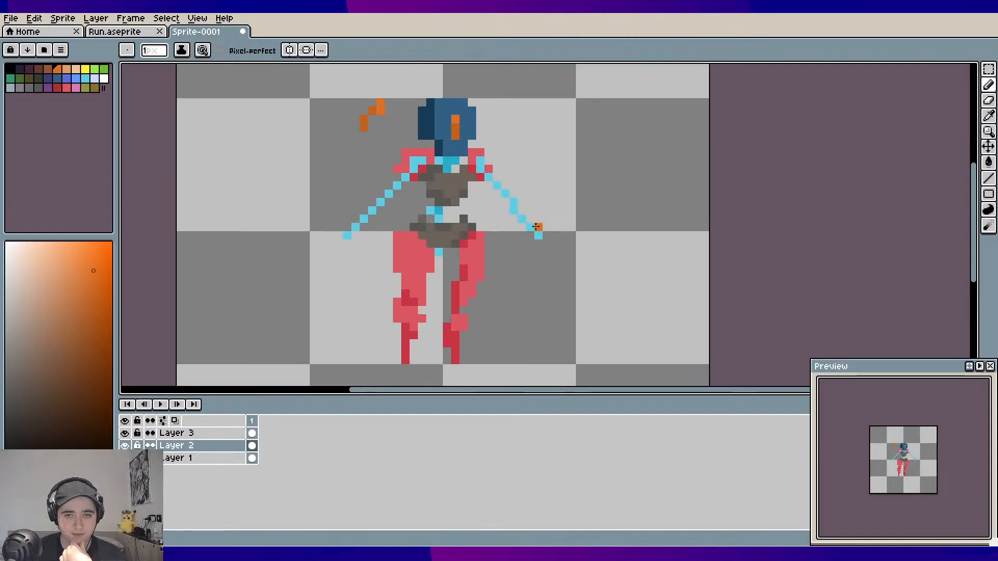
click(228, 434)
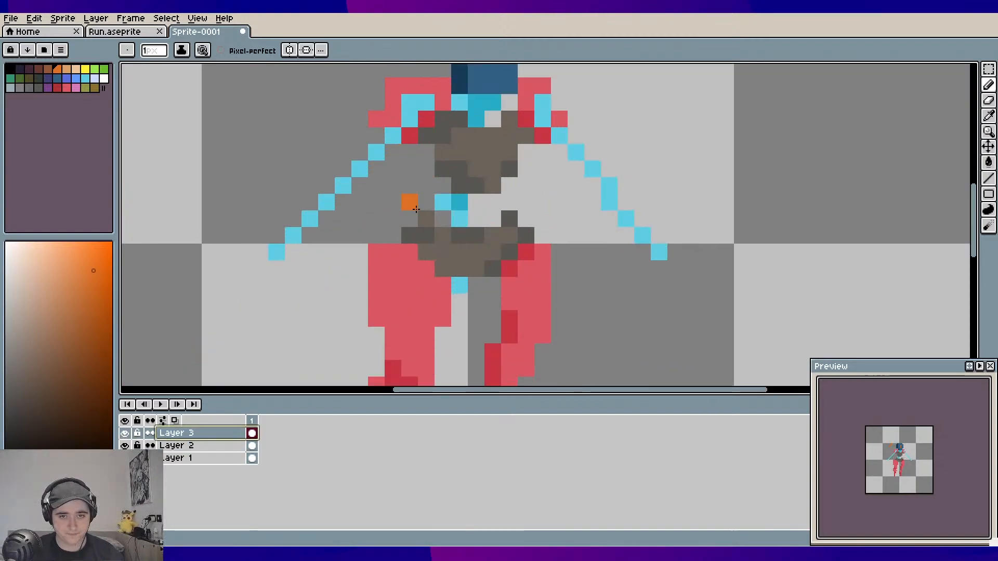
scroll(407, 200, up, 2)
drag(412, 170, 395, 171)
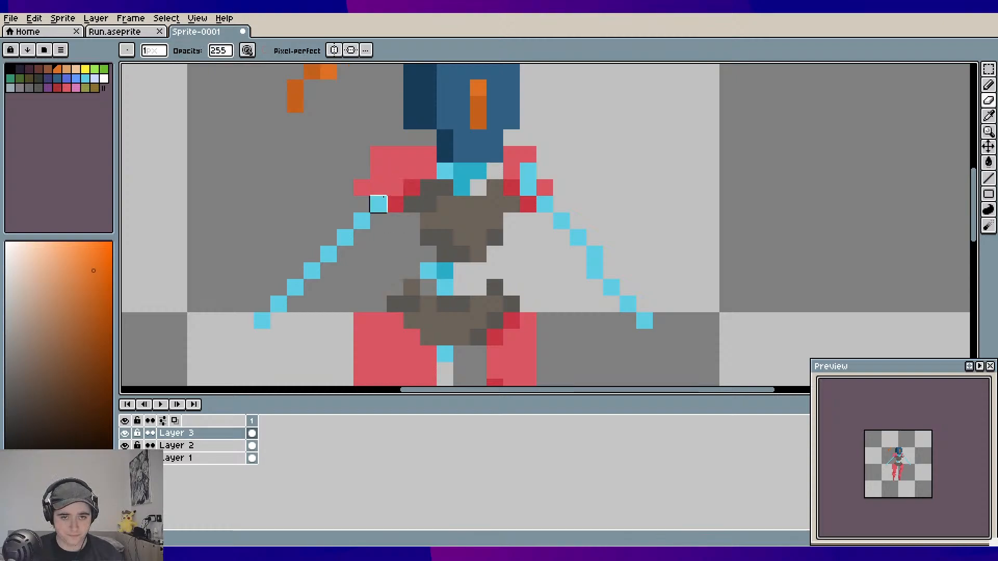
click(378, 204)
drag(528, 170, 544, 204)
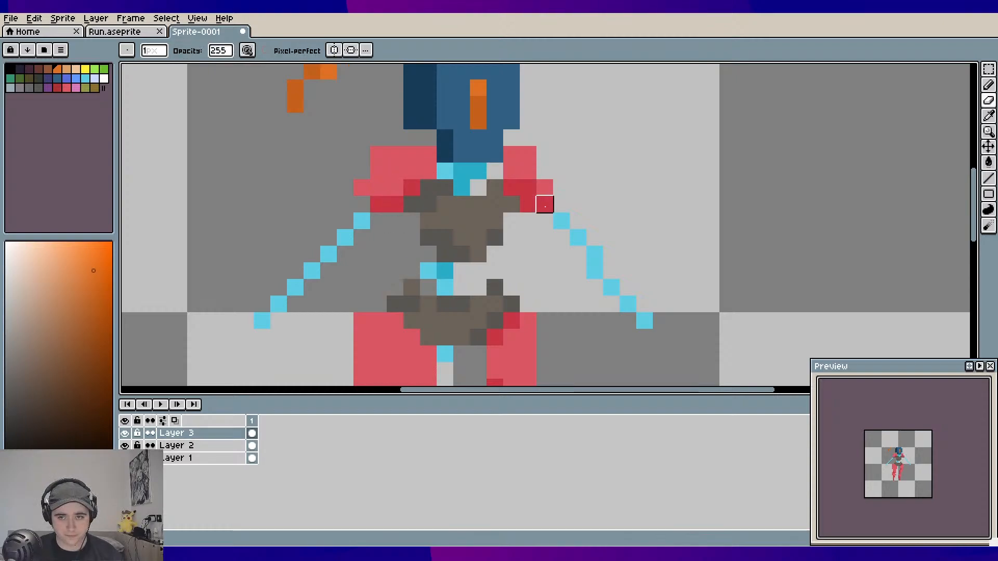
Thicken the back arm by painting light cyan pixels along its outer edge from the shoulder down to the forearm, undoing the lowest one
scroll(641, 242, down, 1)
drag(636, 245, 616, 230)
scroll(578, 240, down, 1)
scroll(586, 274, down, 1)
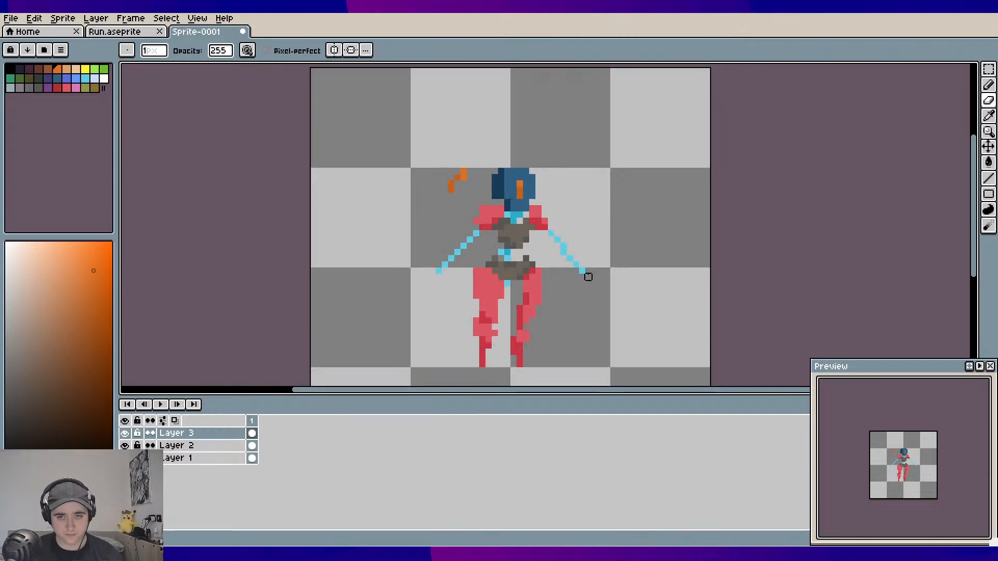
drag(585, 274, 579, 240)
scroll(571, 239, up, 1)
scroll(563, 238, up, 1)
scroll(510, 249, up, 1)
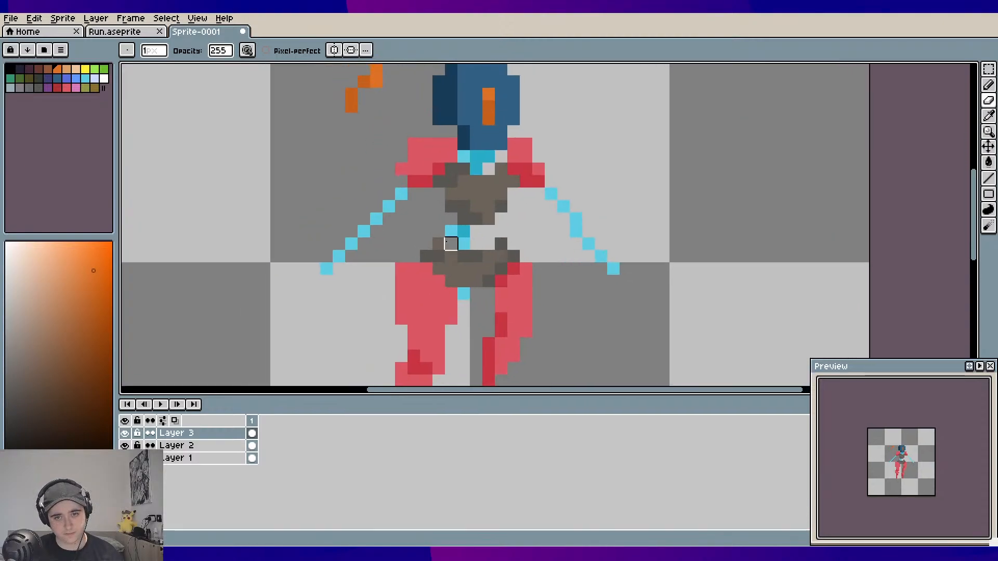
alt+click(402, 193)
key(b)
click(401, 181)
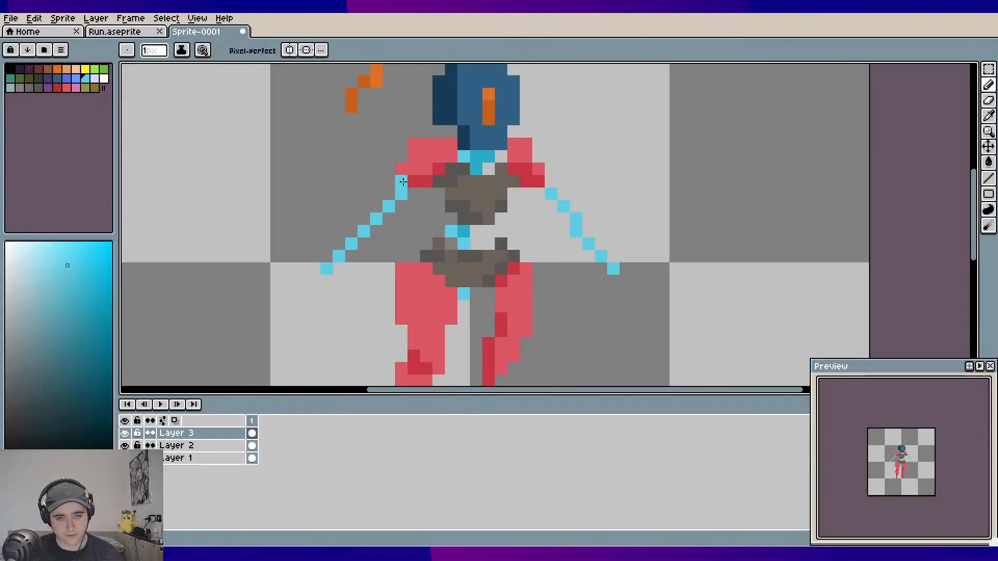
click(388, 194)
click(377, 205)
click(364, 219)
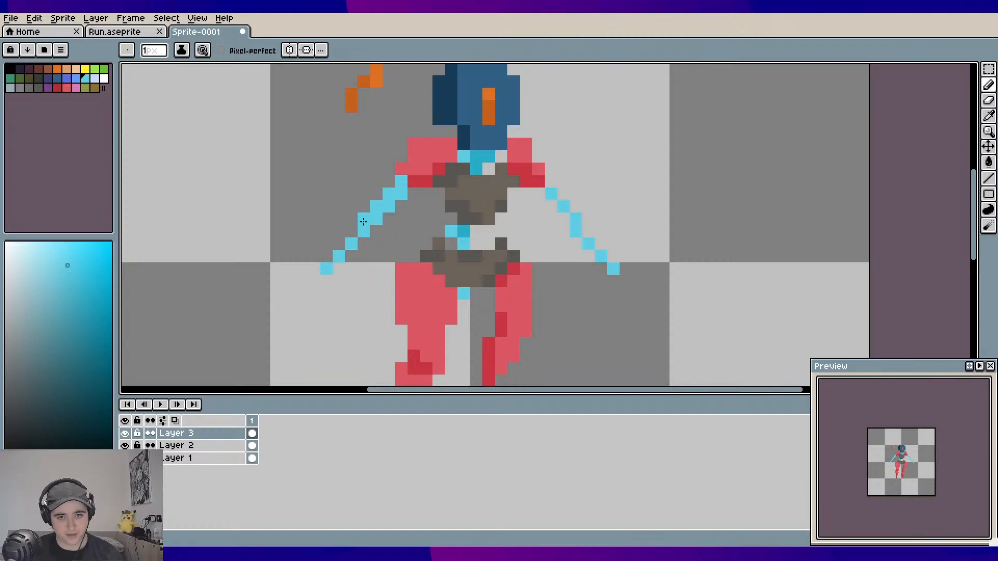
click(353, 233)
click(346, 251)
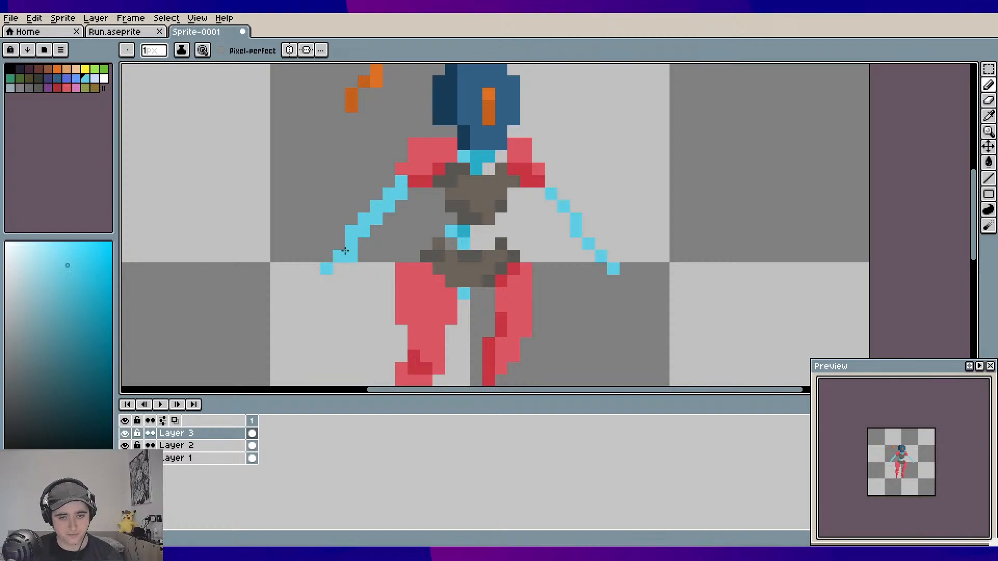
key(ctrl+z)
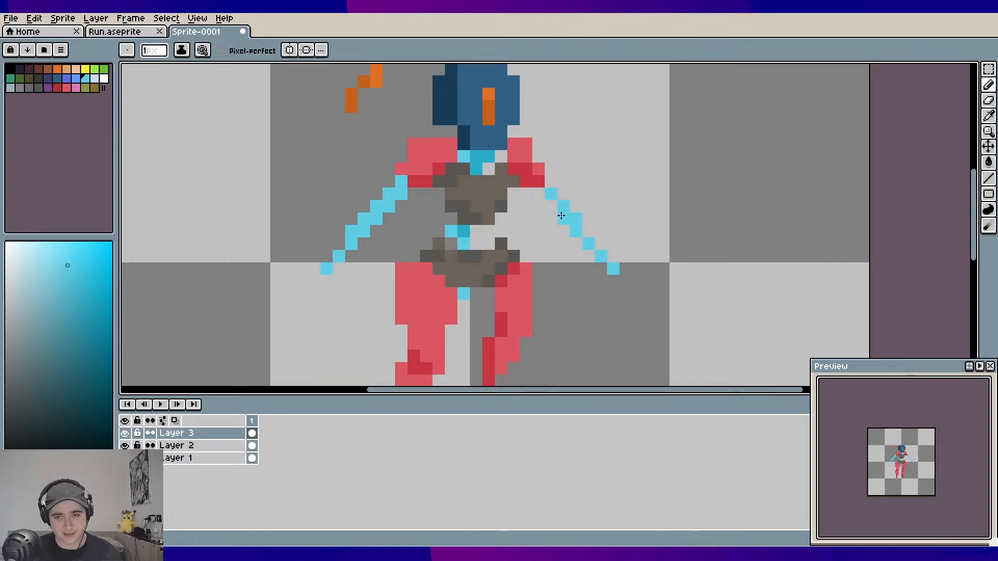
Erase the lower half of the front arm, keeping its three pixels nearest the shoulder
key(g)
key(e)
click(576, 231)
drag(588, 244, 612, 268)
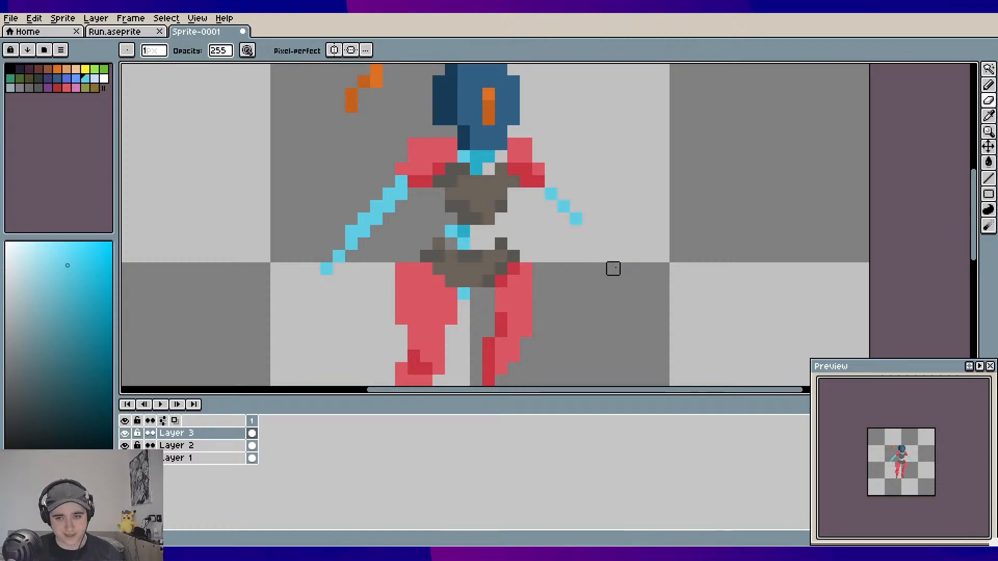
Try to redraw the front forearm as a straight four-pixel light cyan diagonal
key(b)
drag(588, 231, 621, 268)
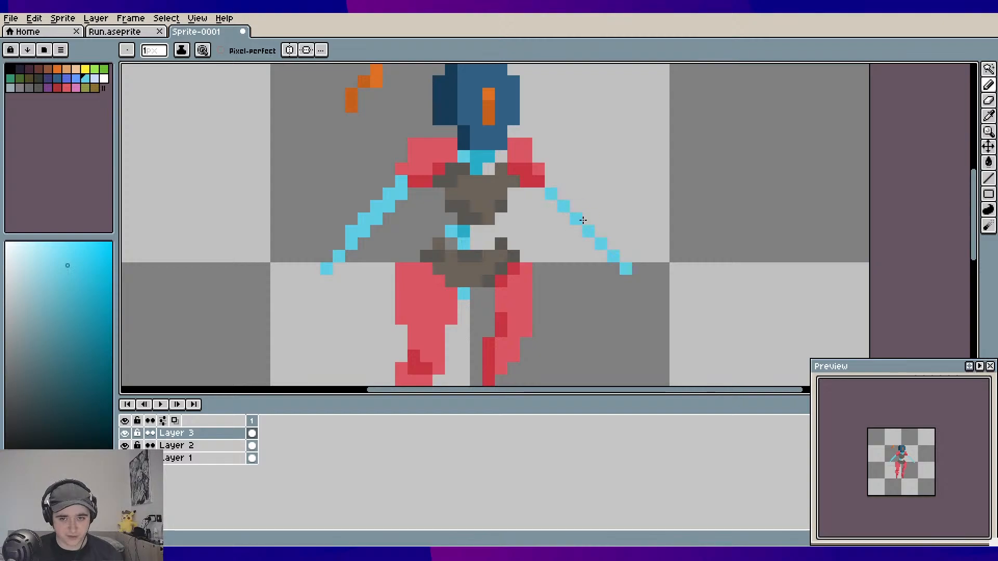
key(v)
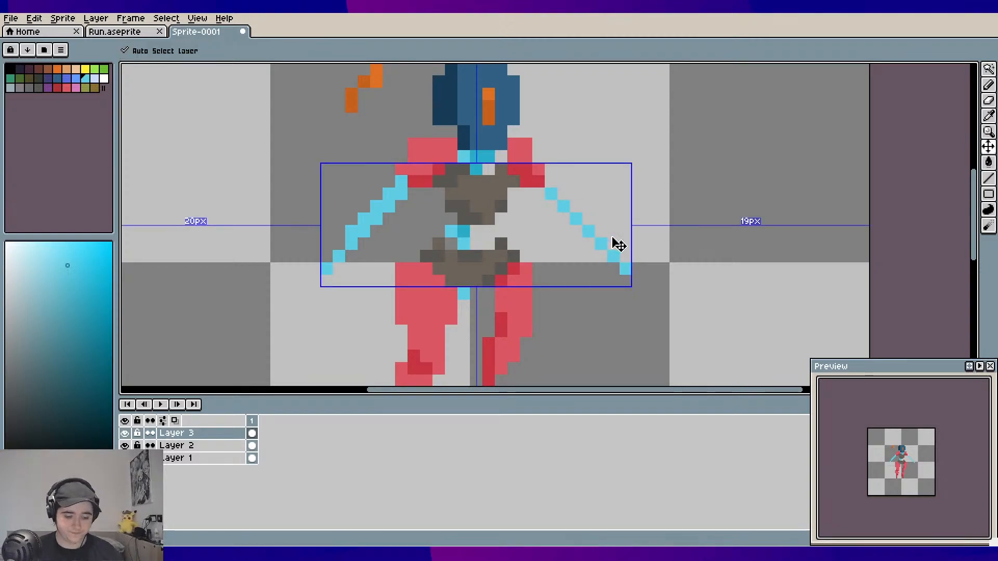
key(ctrl+z)
Redraw the front forearm as a three-pixel light cyan diagonal continuing the upper arm
key(b)
click(590, 232)
click(601, 243)
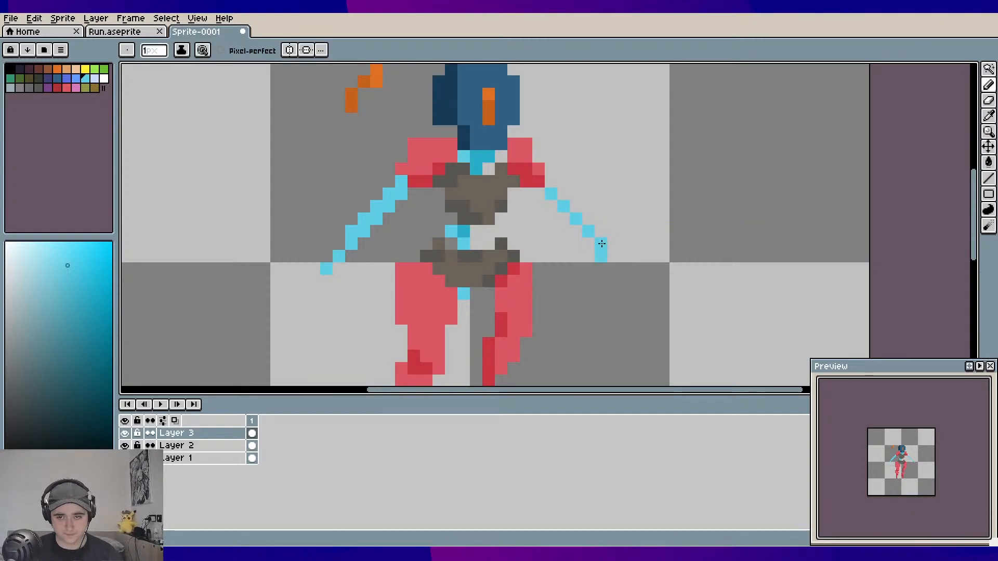
click(612, 255)
Thicken the front arm by painting light cyan pixels along its inner edge from the shoulder toward the wrist
scroll(611, 254, down, 3)
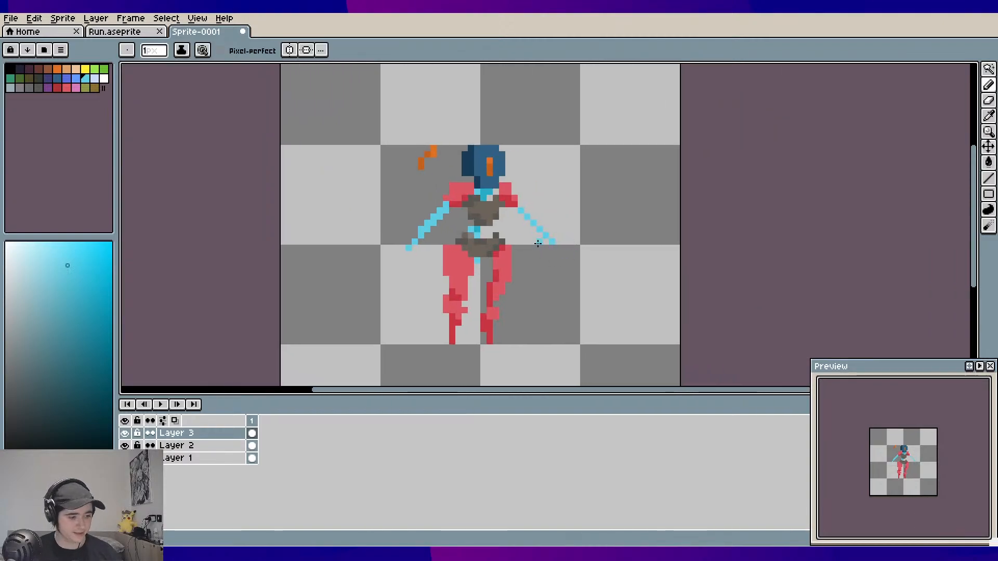
scroll(538, 243, up, 1)
scroll(512, 270, up, 2)
scroll(497, 277, down, 2)
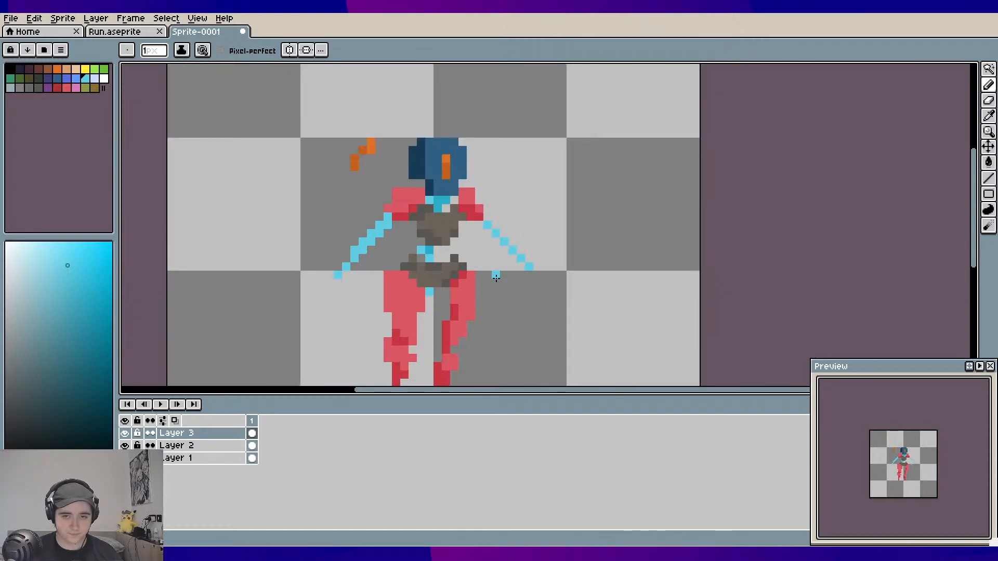
click(481, 225)
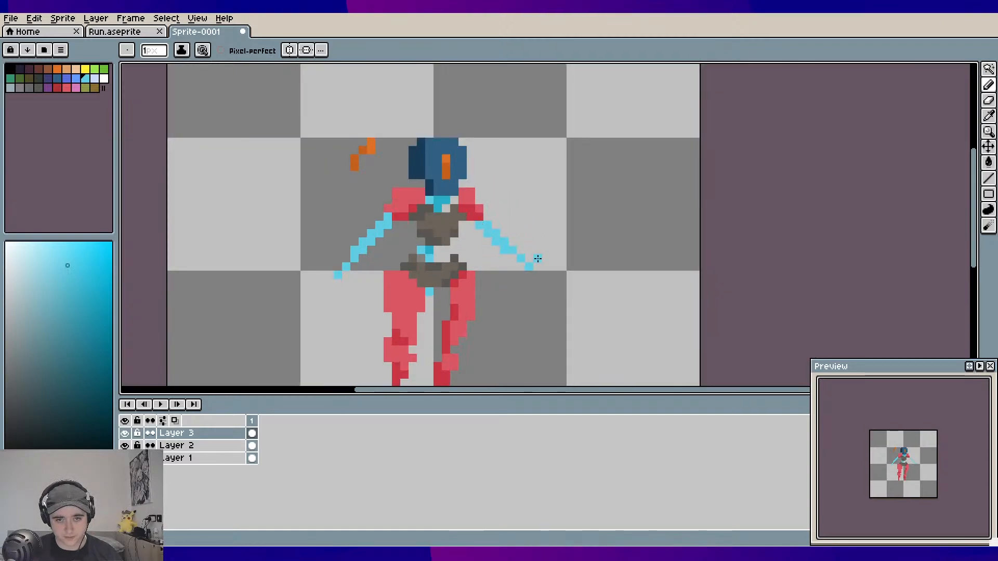
Try to widen the end of the front arm with extra light cyan pixels along its upper edge
scroll(535, 243, up, 2)
scroll(522, 236, up, 2)
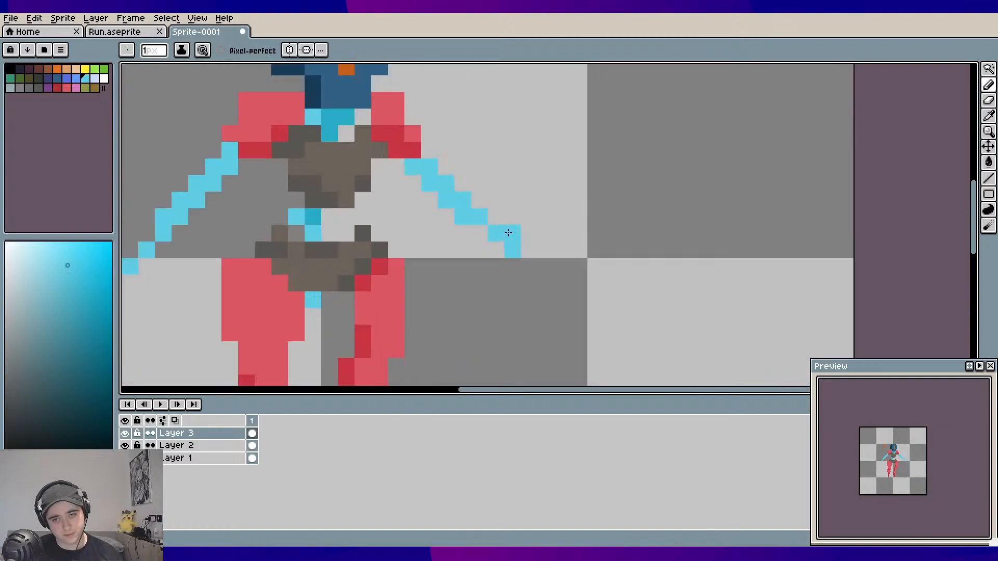
click(511, 231)
click(527, 244)
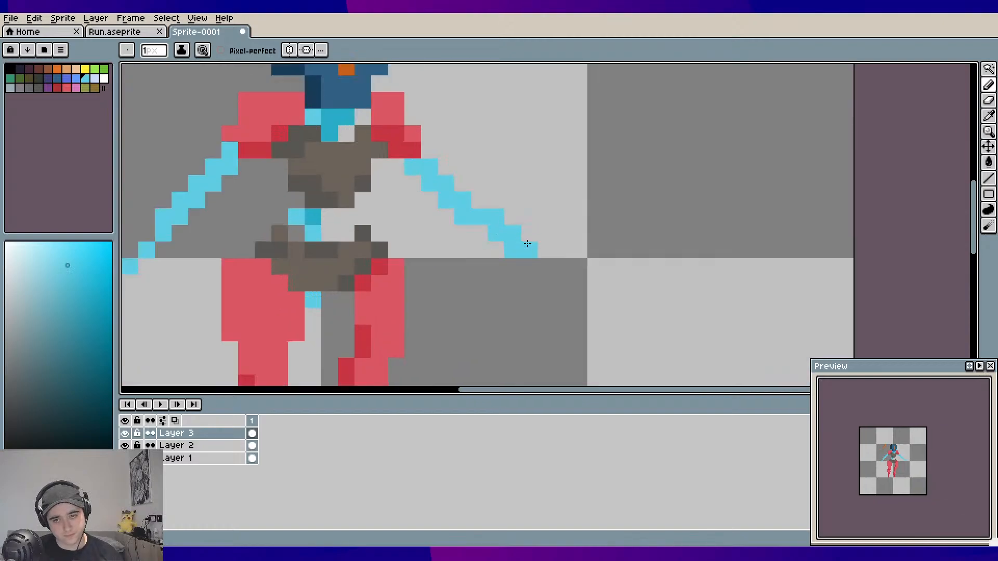
scroll(519, 218, down, 2)
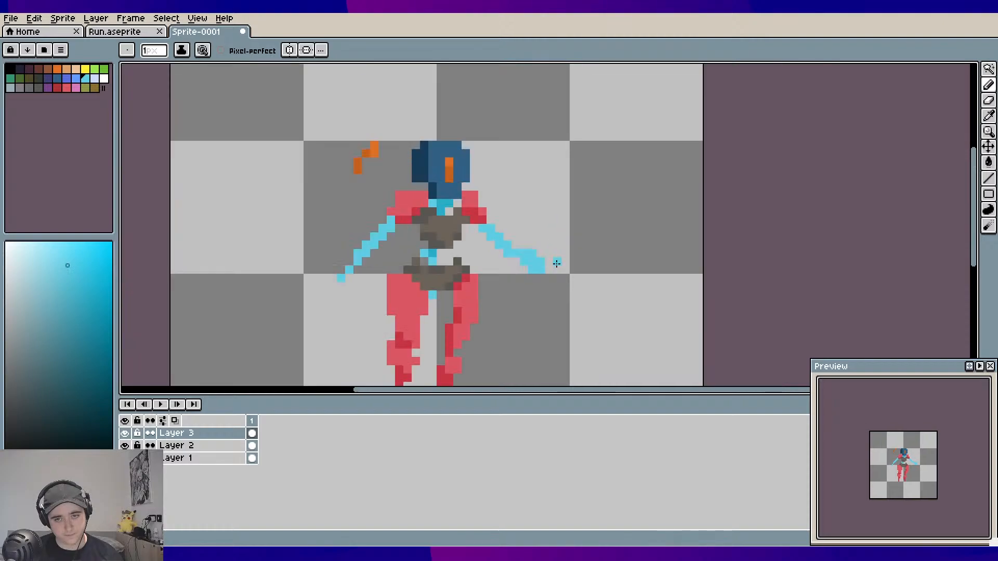
key(ctrl+z)
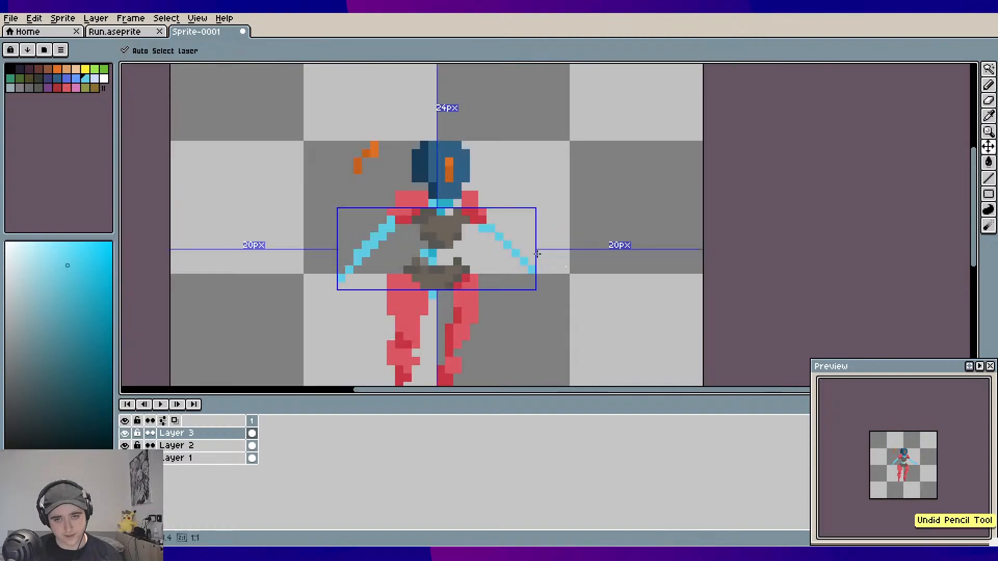
key(ctrl+y)
key(ctrl+z)
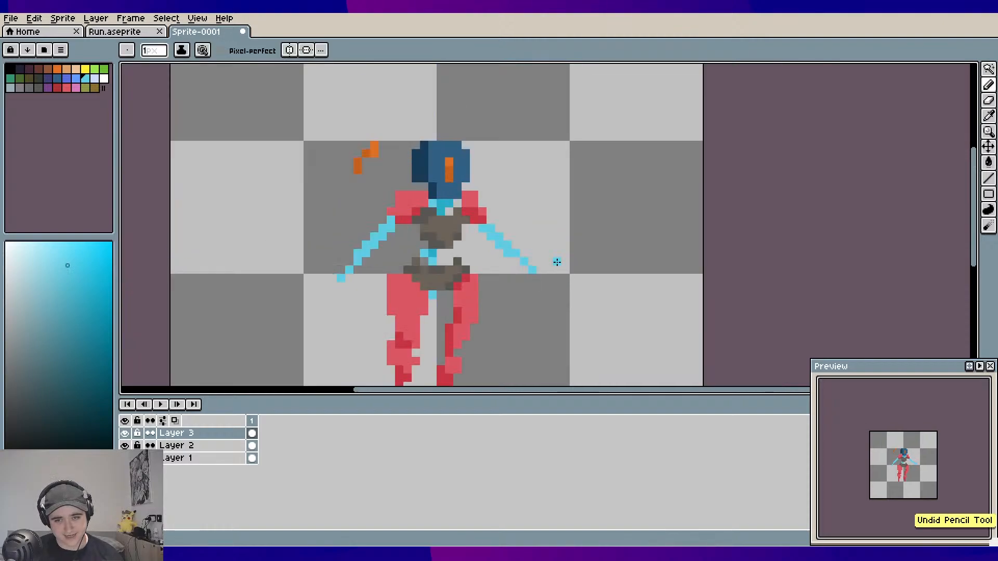
Paint a small light cyan hand at the end of the front arm
scroll(543, 253, up, 2)
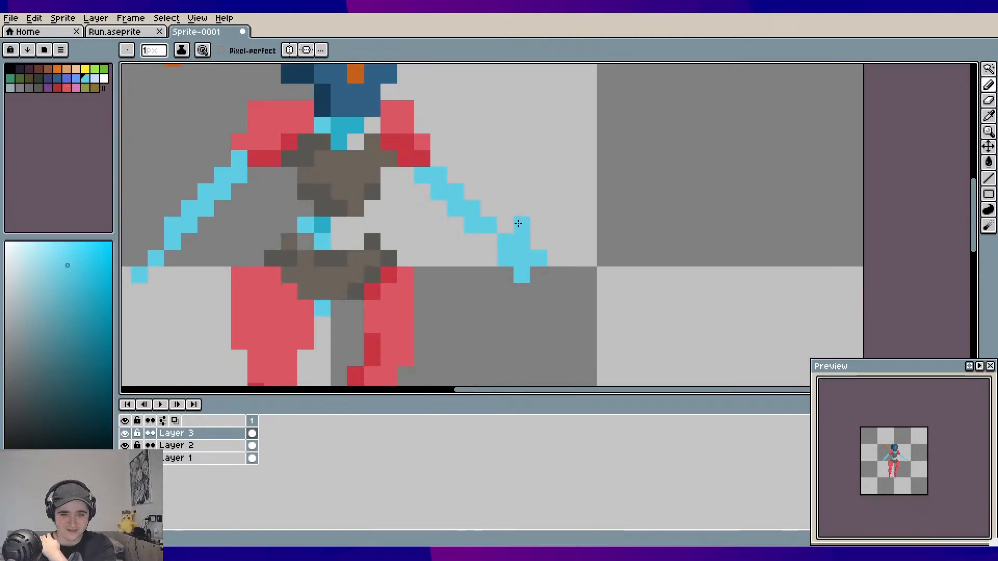
scroll(540, 227, down, 1)
scroll(504, 255, left, 2)
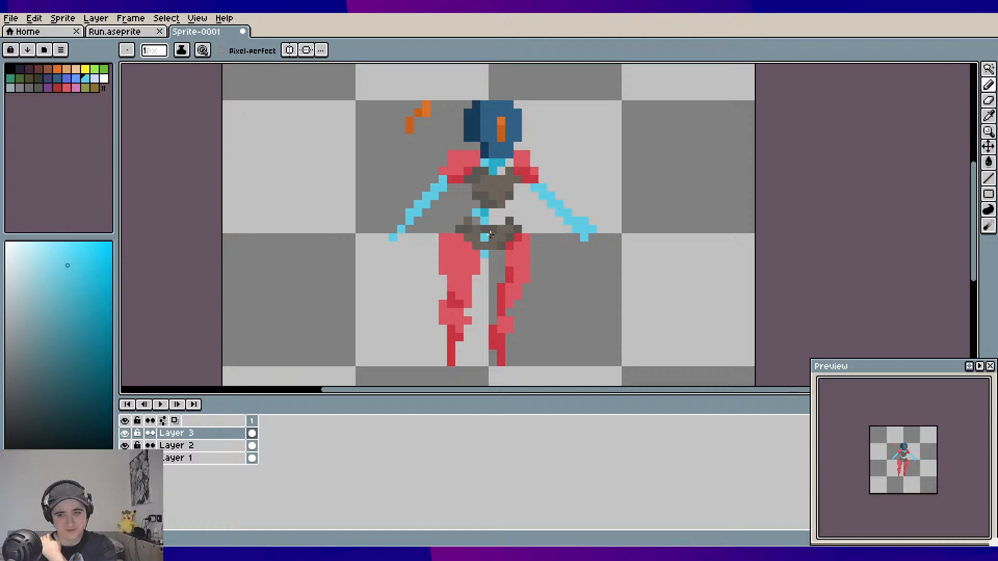
Paint light cyan pixels around the tip of the back arm to form a hand
scroll(398, 239, up, 1)
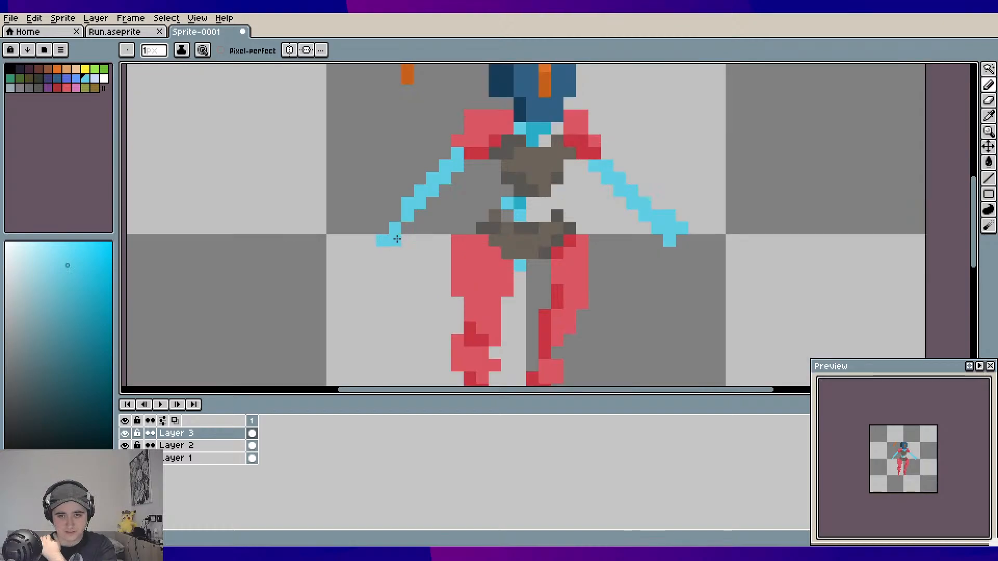
key(ctrl+z)
key(v)
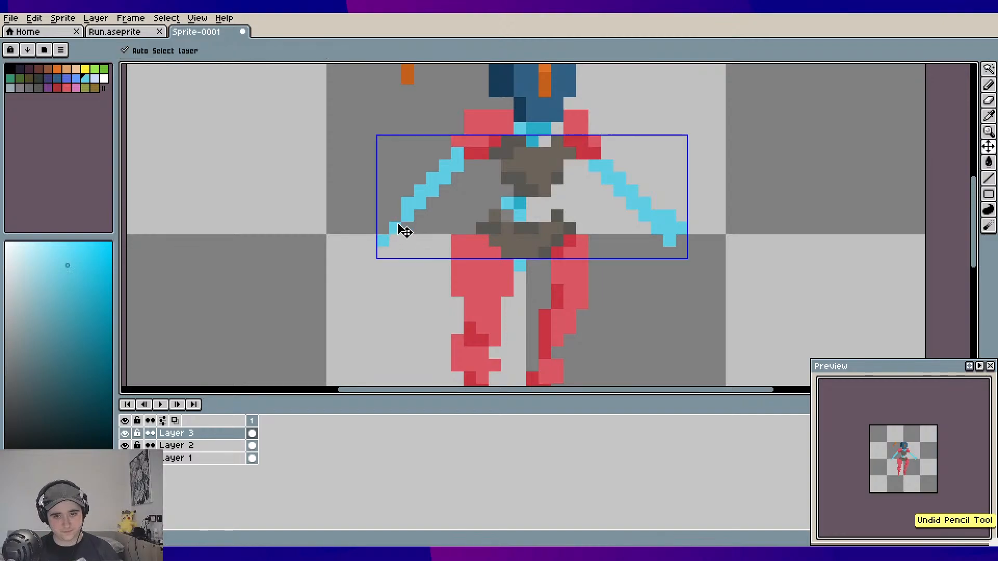
key(b)
click(395, 241)
click(383, 228)
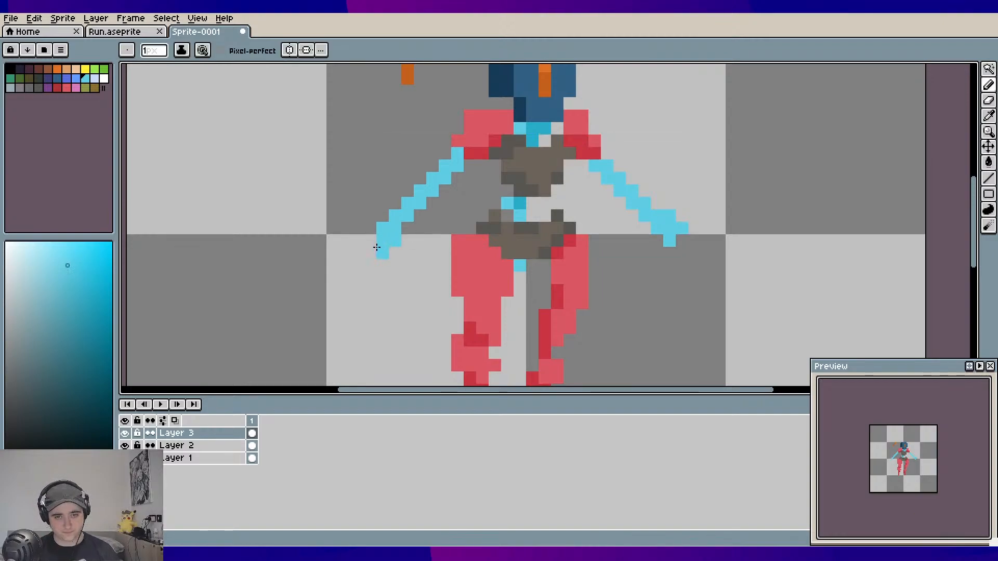
Undo the latest pixels on the back hand and finish it as a two-by-two light cyan block
scroll(595, 252, down, 2)
key(ctrl+z)
key(v)
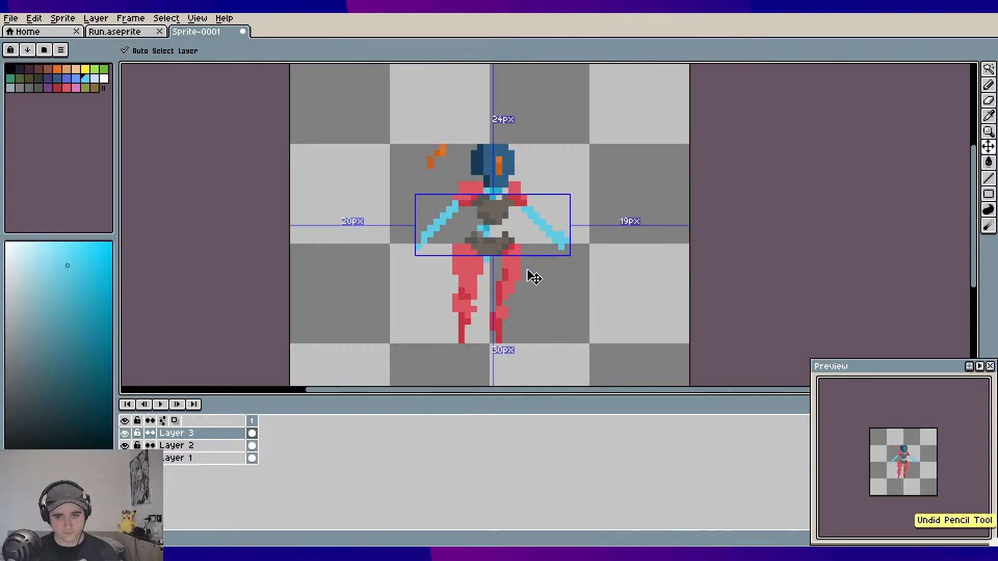
key(b)
scroll(534, 278, up, 2)
key(v)
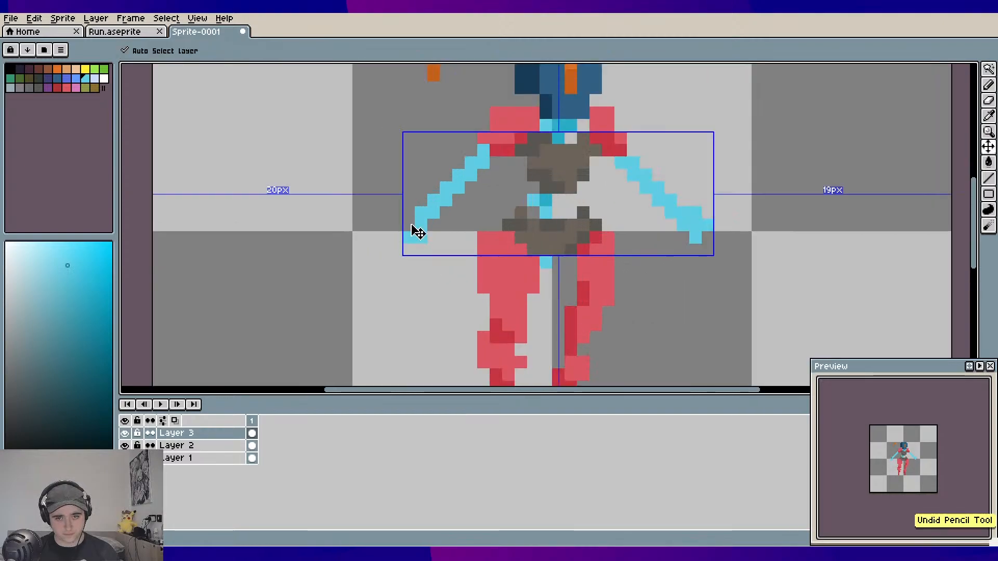
key(b)
Erase the pixels jutting out of the front hand, leaving a two-by-two block
scroll(619, 249, down, 1)
drag(579, 276, 545, 266)
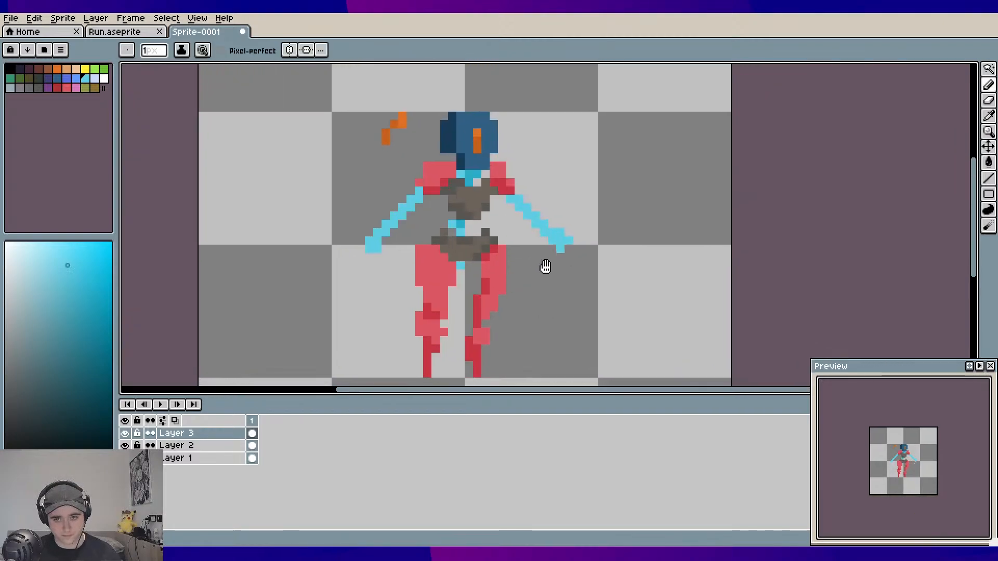
scroll(556, 256, up, 1)
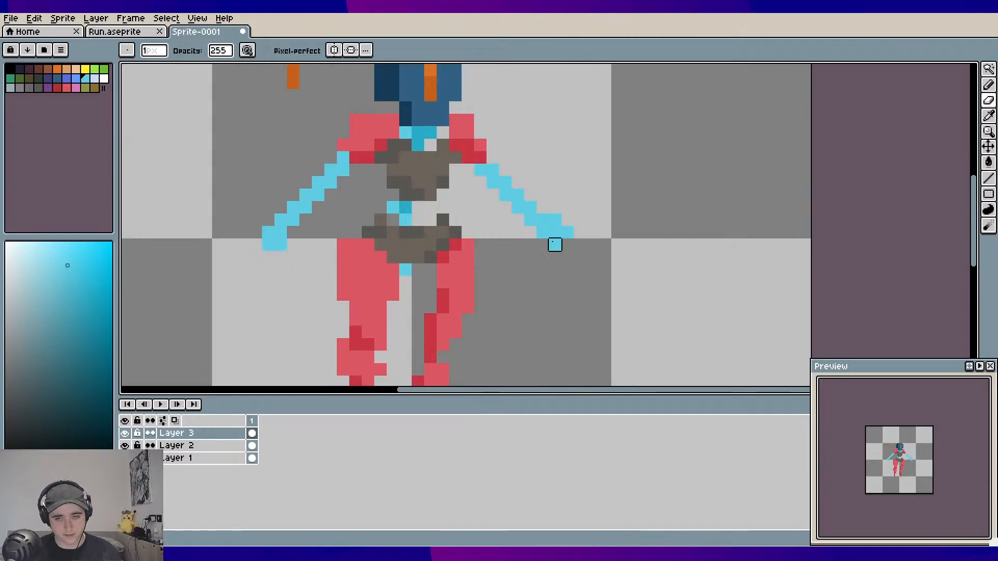
scroll(604, 242, down, 2)
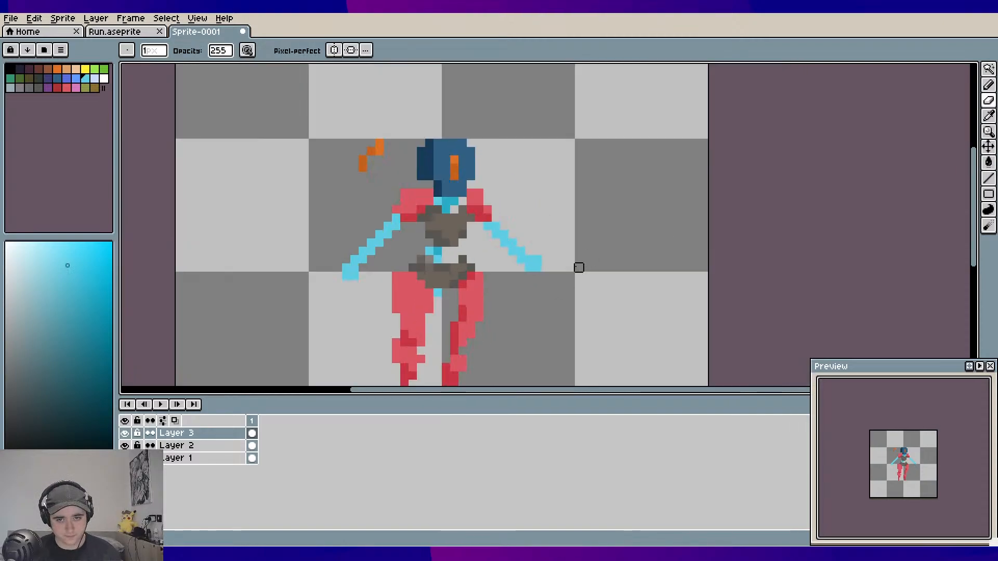
Erase the back arm's hand and lower forearm
drag(579, 268, 568, 223)
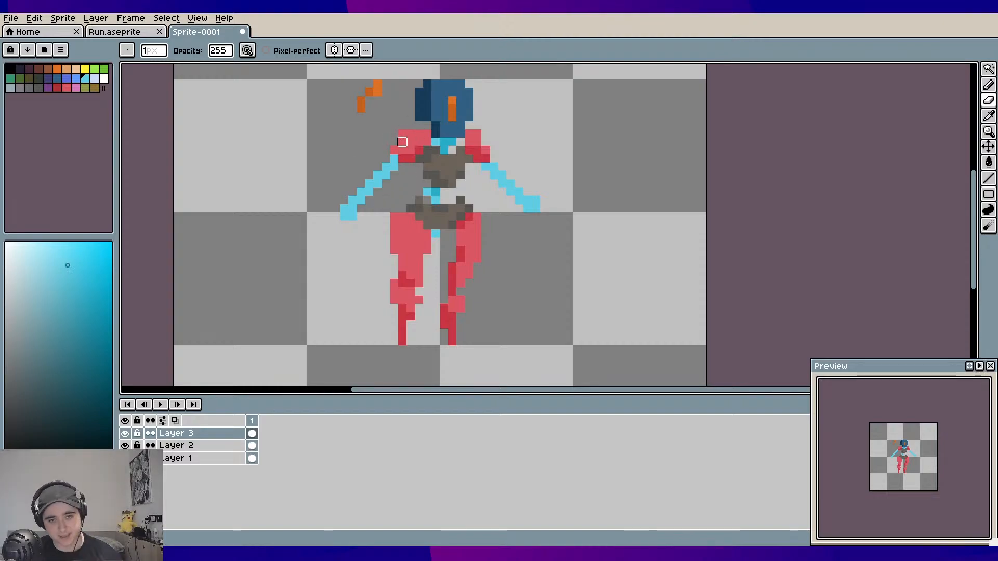
scroll(363, 192, up, 2)
drag(362, 196, 340, 236)
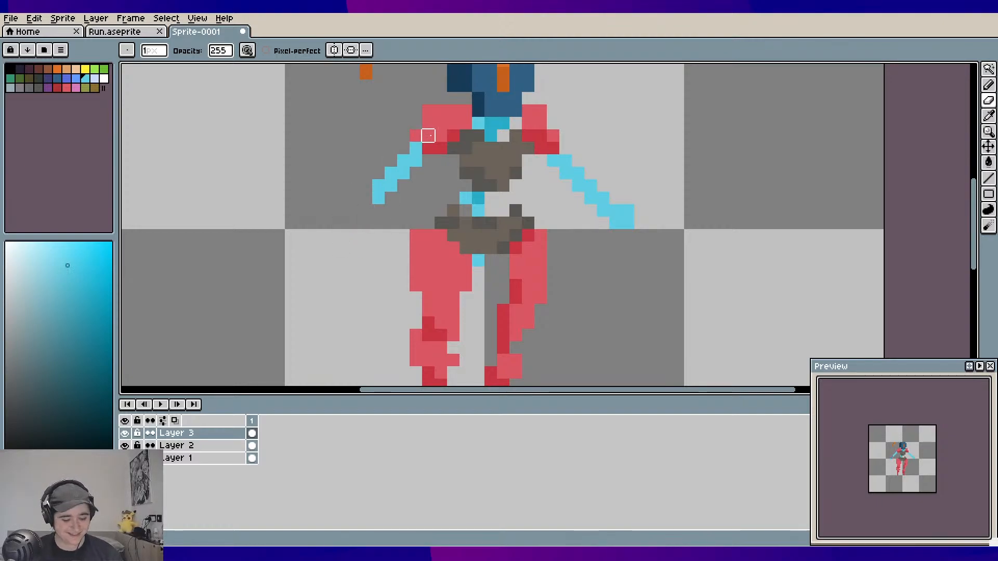
Sample the shoulder's light red and paint a stepped row of armor pixels along the outer edge of the back arm's lower end
alt+click(441, 116)
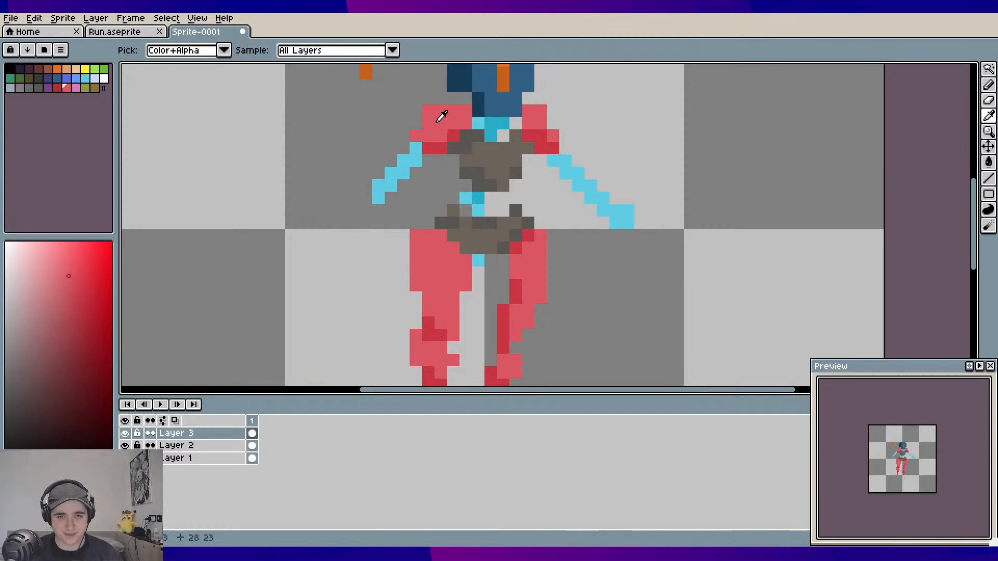
key(b)
click(391, 173)
click(379, 174)
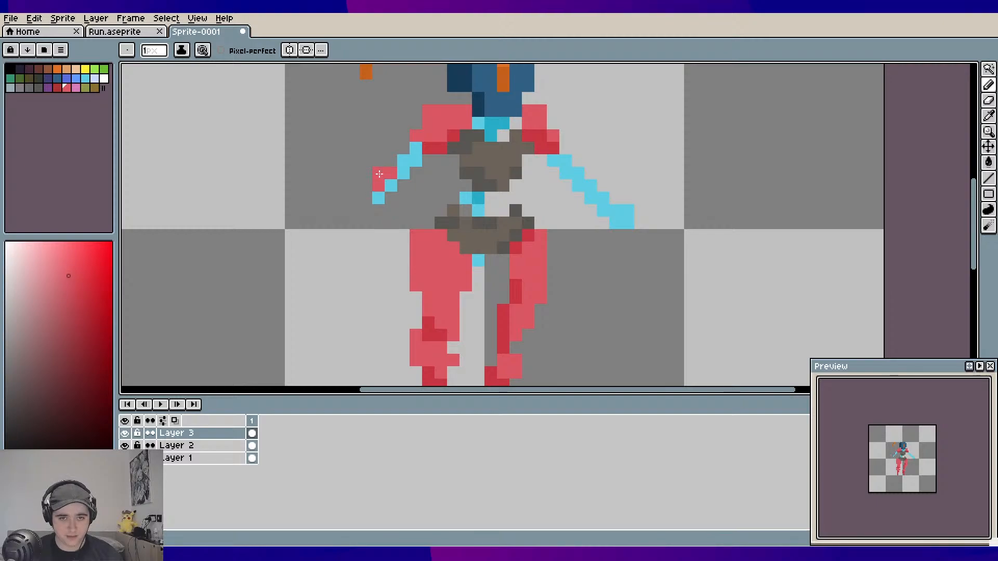
click(366, 198)
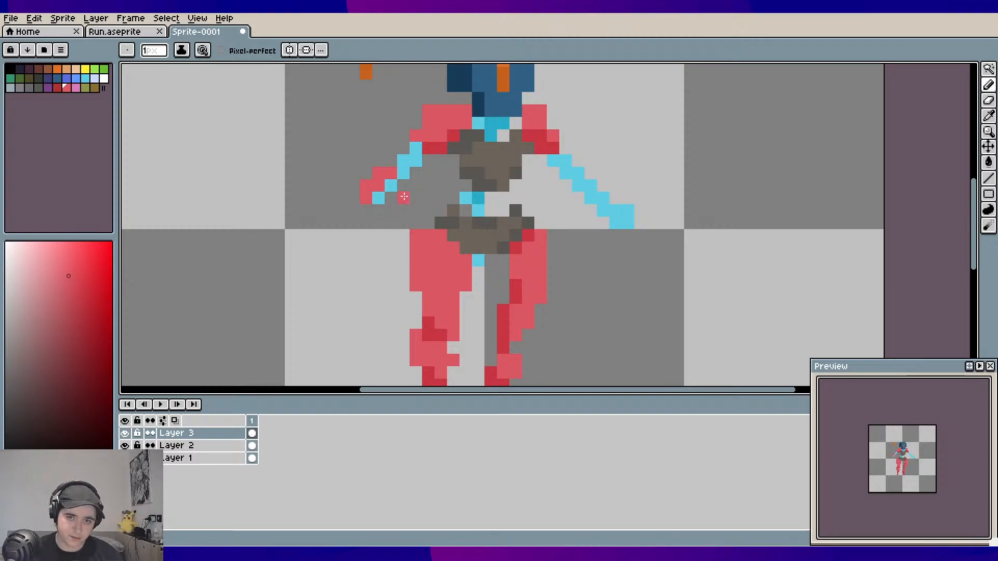
click(387, 200)
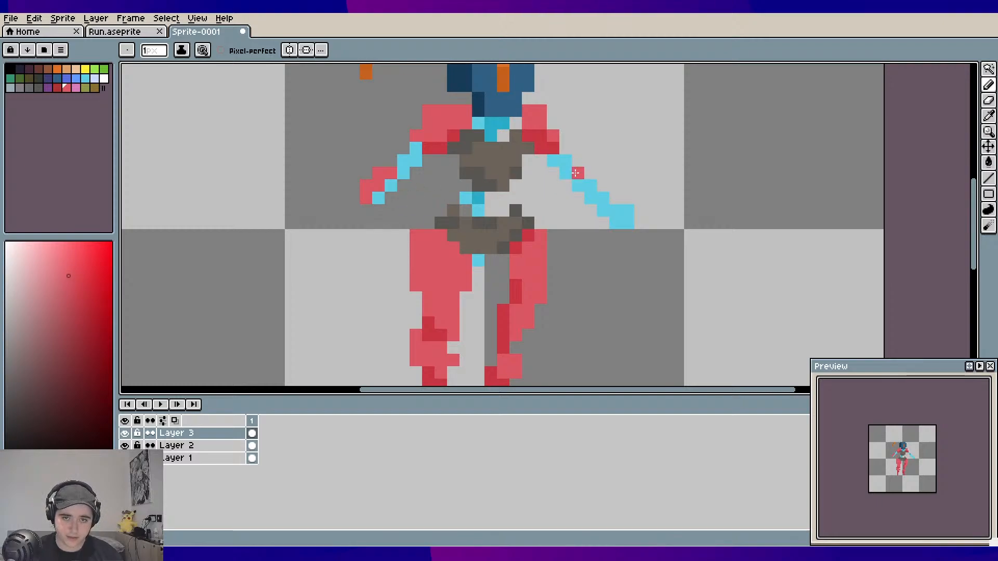
Sample the shoulder's dark red and paint a diagonal row of pixels along the upper edge of the front arm
alt+click(550, 144)
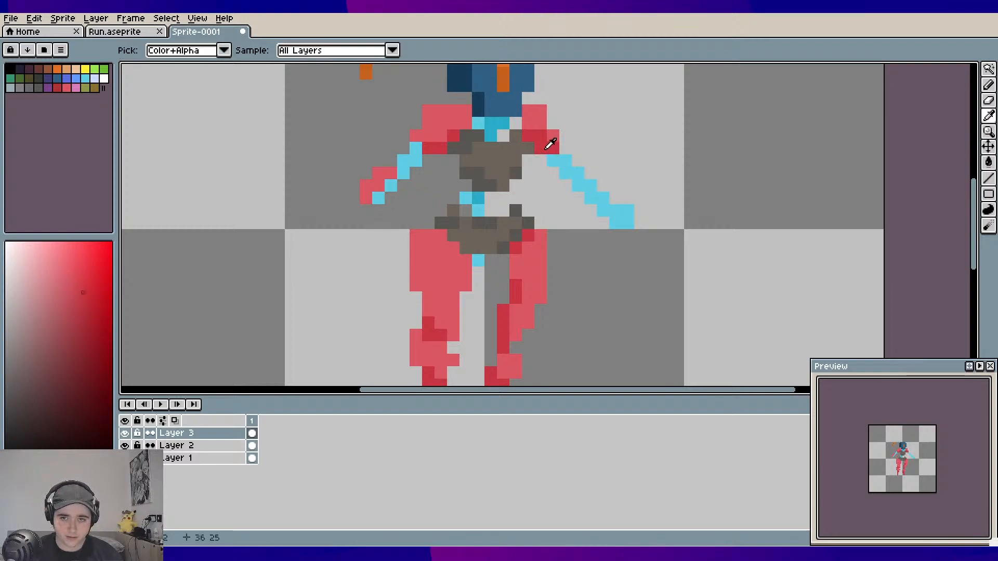
click(593, 181)
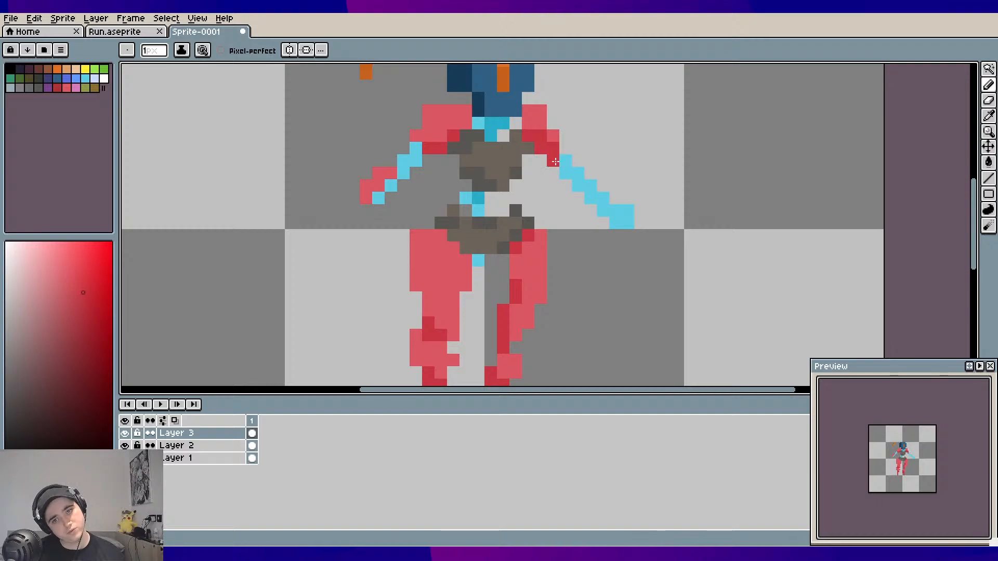
click(590, 185)
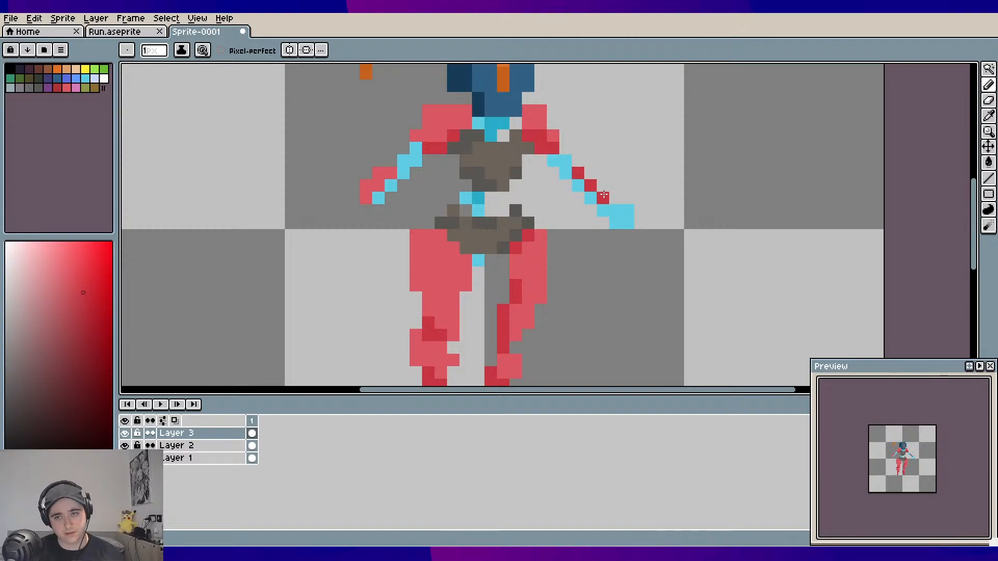
mouse_move(674, 222)
mouse_down()
mouse_move(632, 247)
mouse_move(575, 263)
mouse_move(569, 255)
mouse_move(550, 265)
mouse_move(539, 253)
mouse_move(526, 269)
mouse_move(529, 285)
mouse_up()
scroll(632, 248, down, 5)
scroll(566, 254, up, 1)
scroll(550, 267, up, 2)
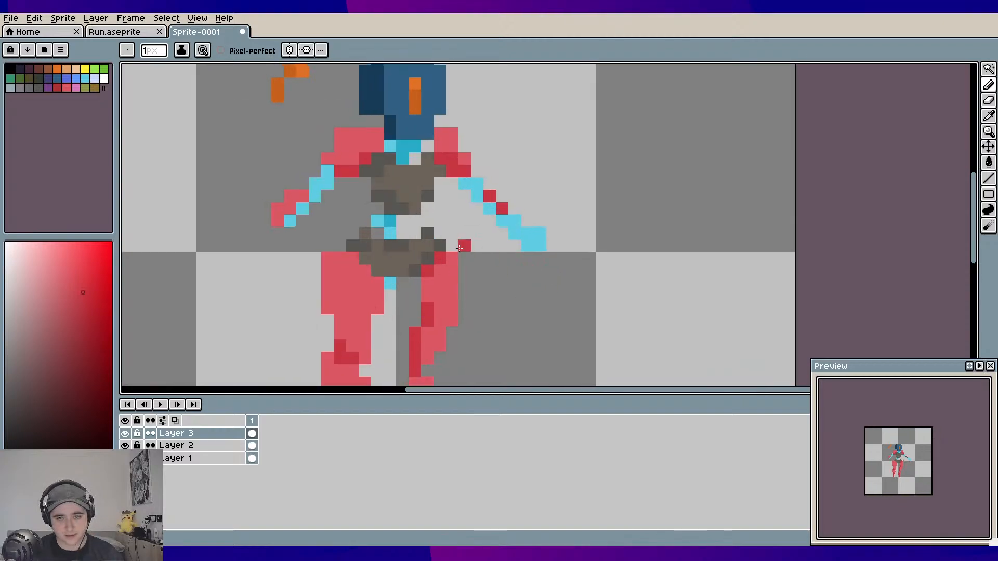
Extend the back arm diagonally outward with light cyan pixels and form a two-by-two hand at its tip
alt+click(284, 224)
click(277, 232)
click(265, 245)
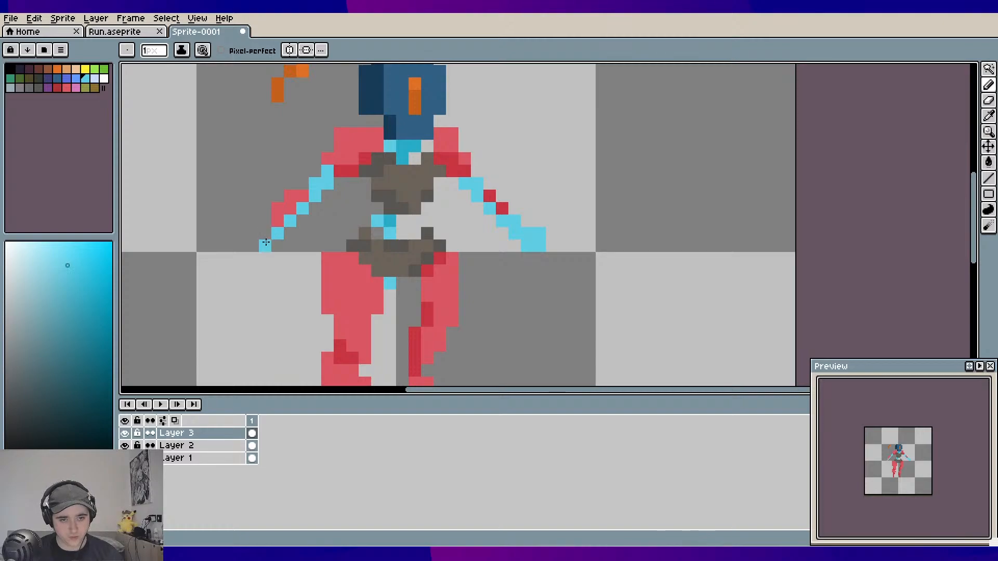
click(266, 238)
click(253, 256)
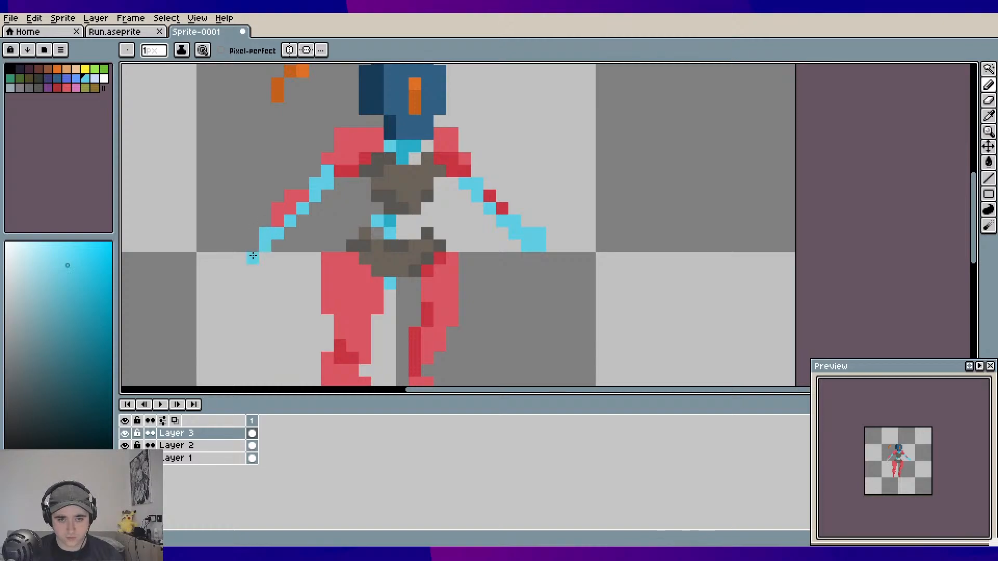
click(252, 247)
click(240, 258)
click(241, 245)
click(476, 225)
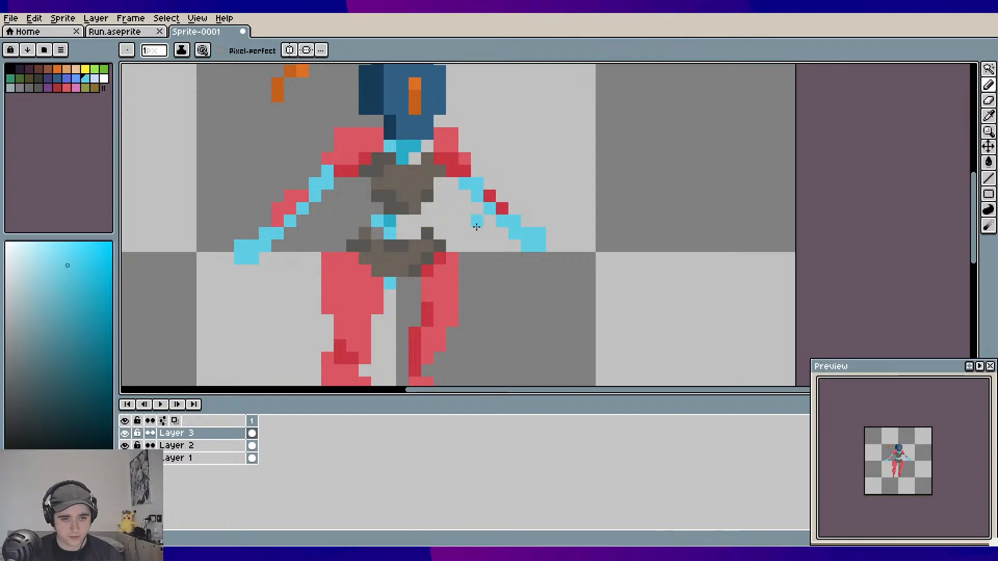
scroll(476, 227, down, 1)
key(ctrl+z)
key(ctrl+z)
scroll(335, 247, up, 1)
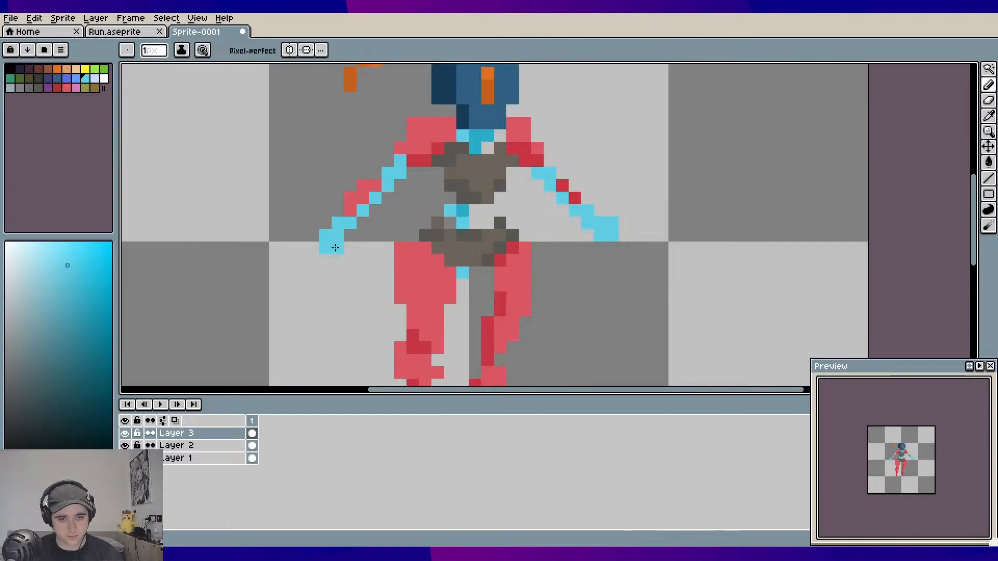
Undo the front arm's dark red pixels and the back arm's cyan extension, keeping the light red pixels on the back arm
drag(563, 237, 441, 246)
click(515, 255)
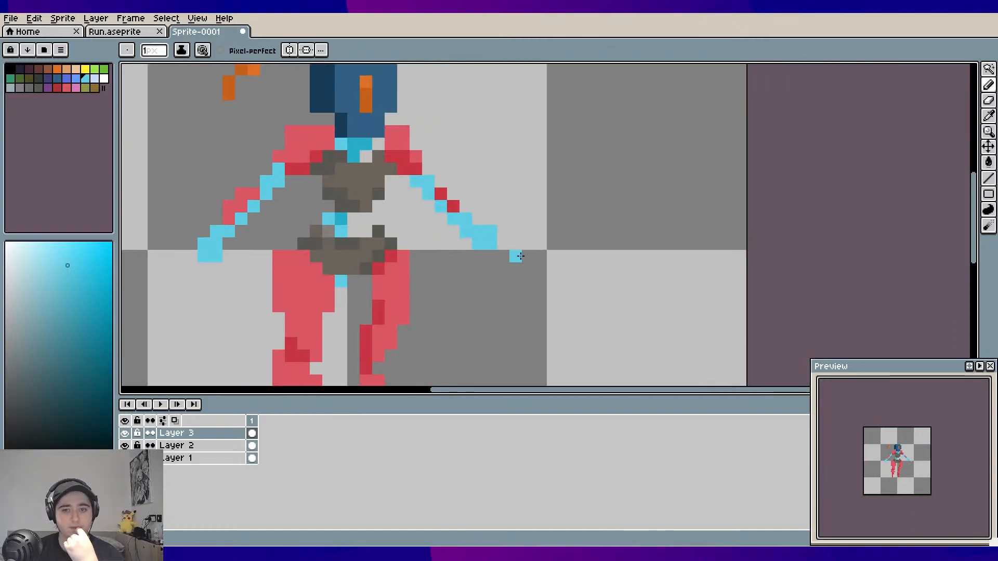
key(ctrl+z)
click(513, 244)
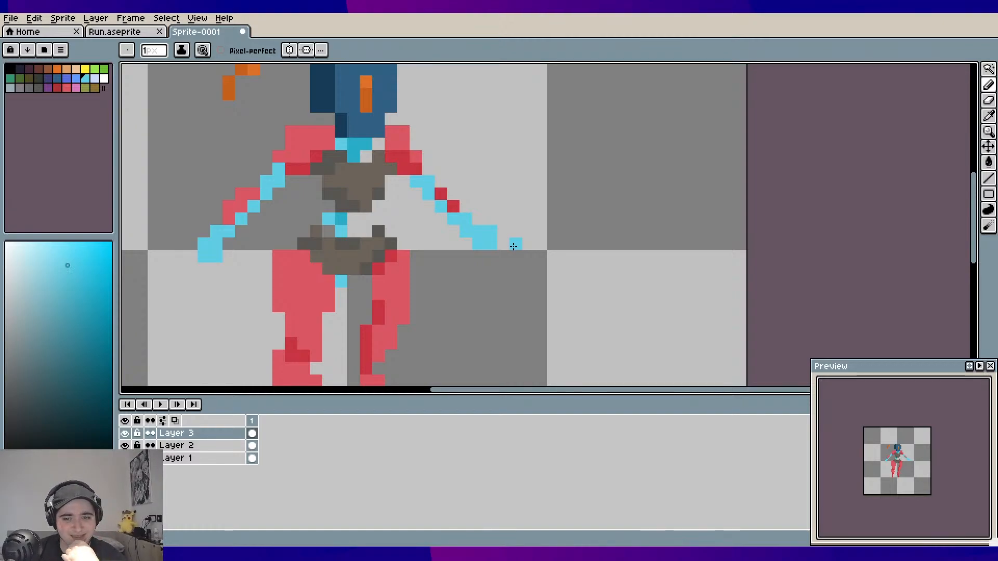
drag(509, 247, 518, 212)
scroll(522, 270, down, 1)
key(ctrl+z)
key(ctrl+z)
key(ctrl+z)
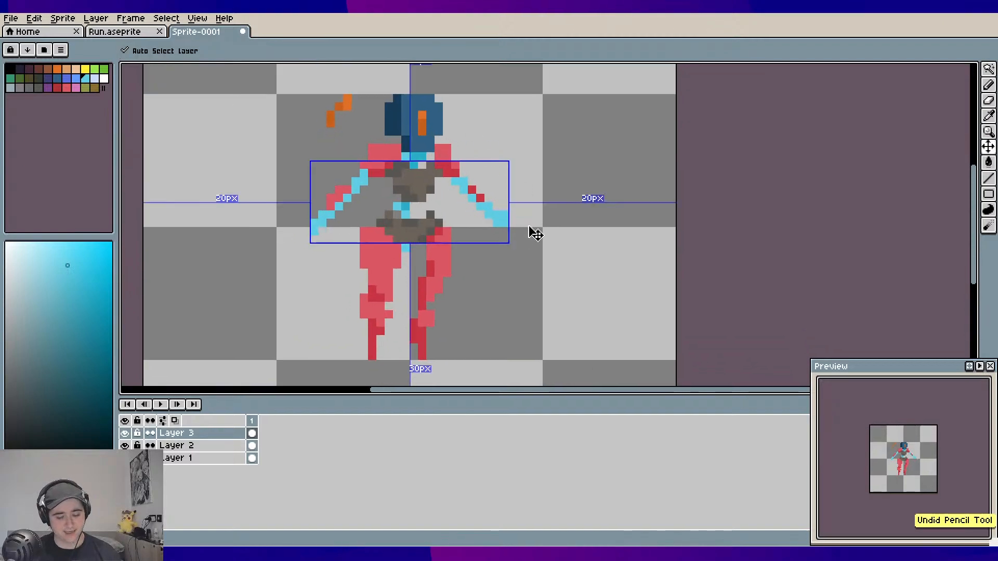
key(ctrl+z)
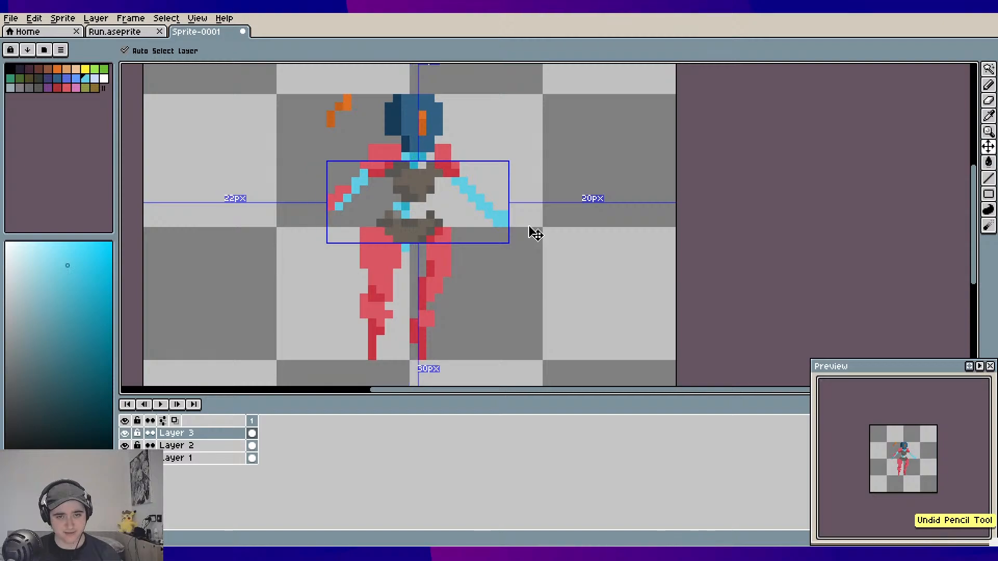
key(ctrl+z)
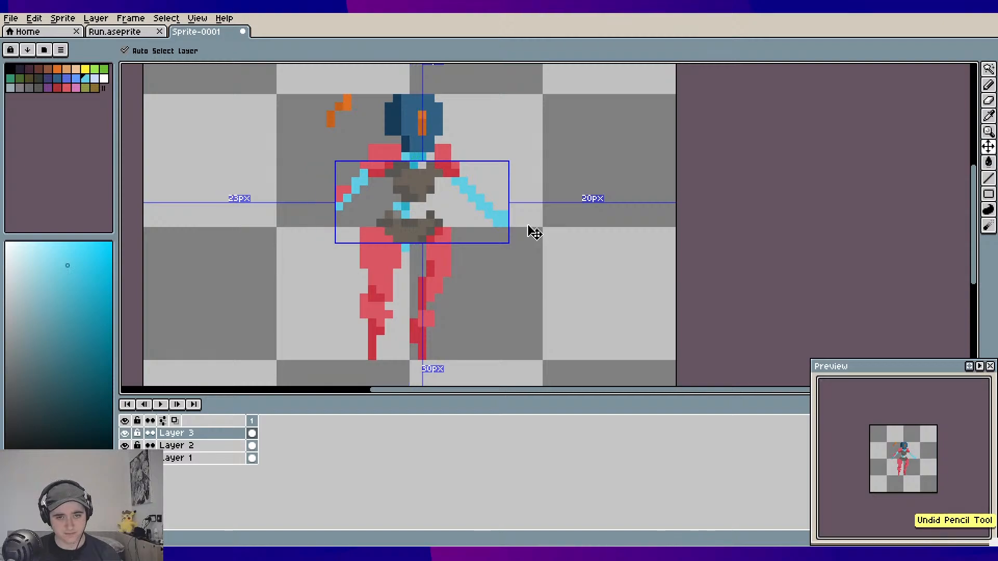
key(ctrl+y)
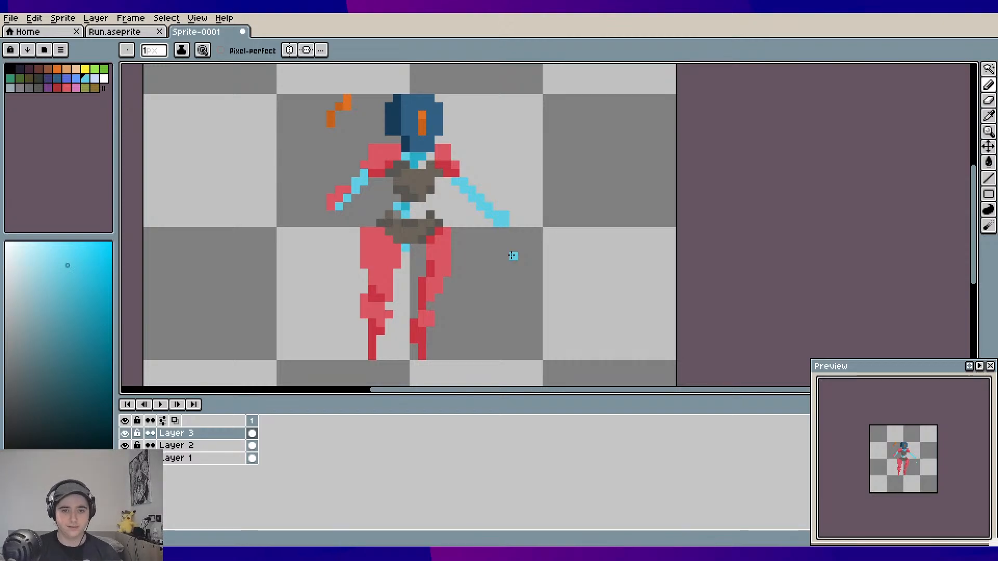
Erase the front arm's hand and lower forearm, shortening the arm to the elbow
drag(497, 188, 527, 216)
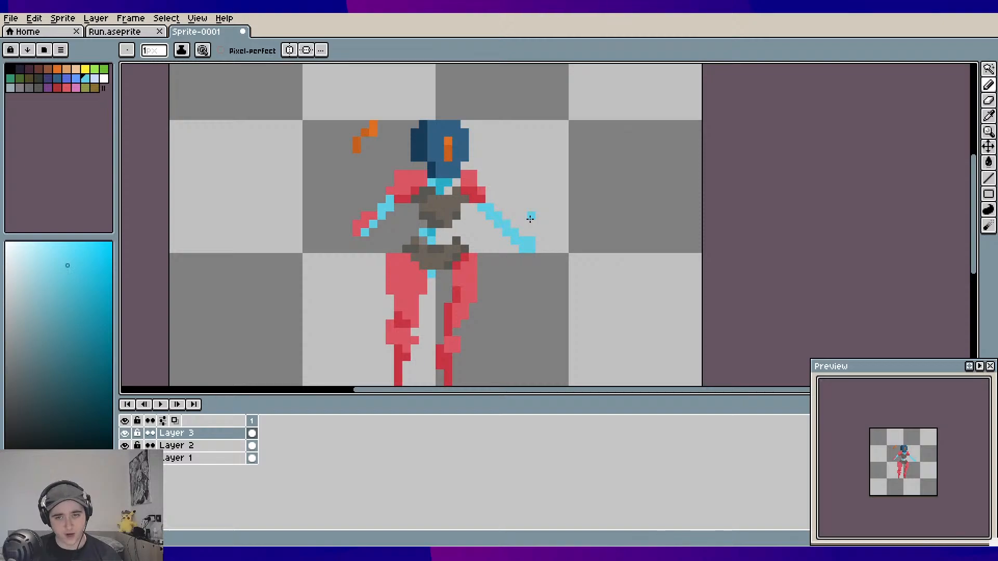
scroll(530, 218, up, 1)
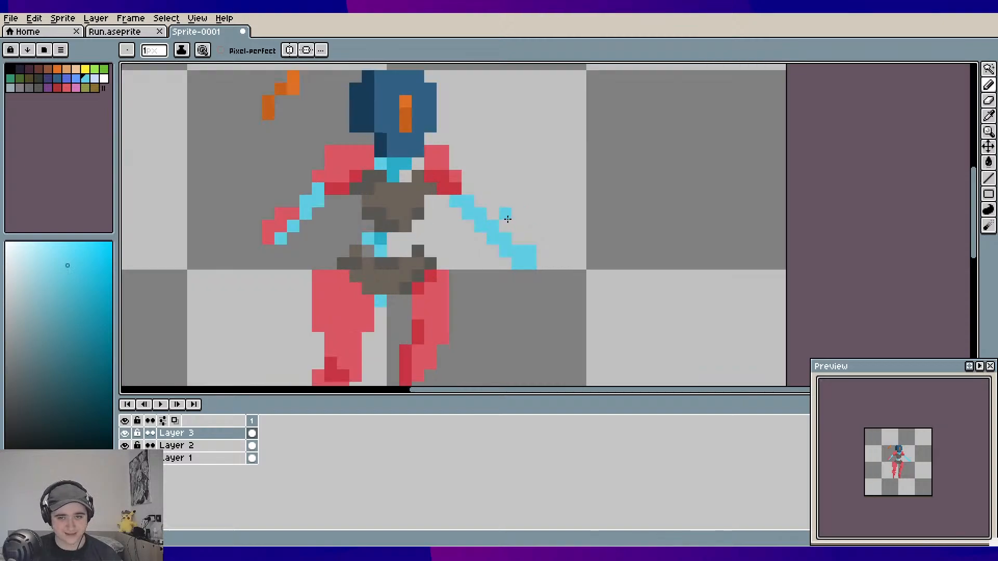
drag(507, 218, 522, 237)
click(516, 264)
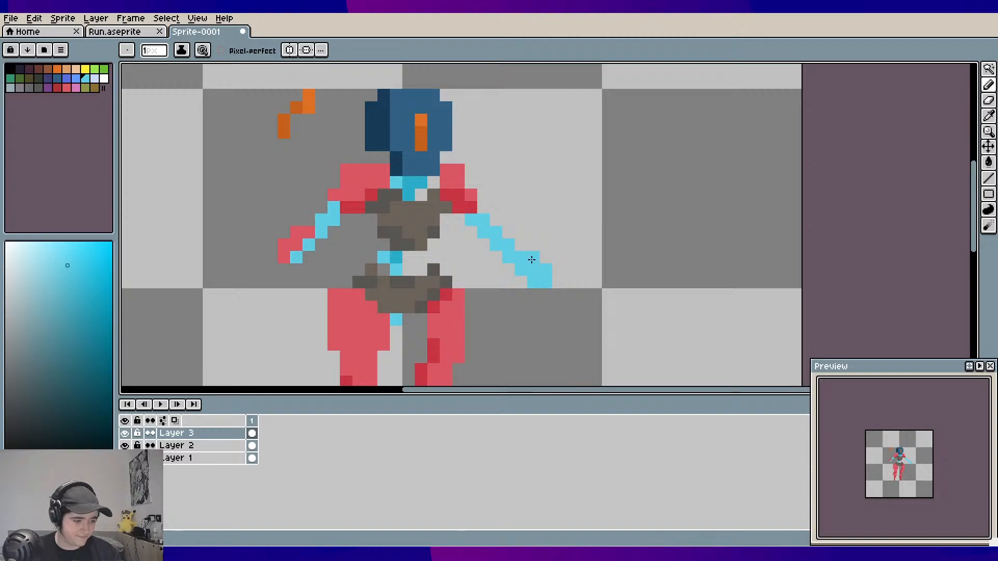
key(e)
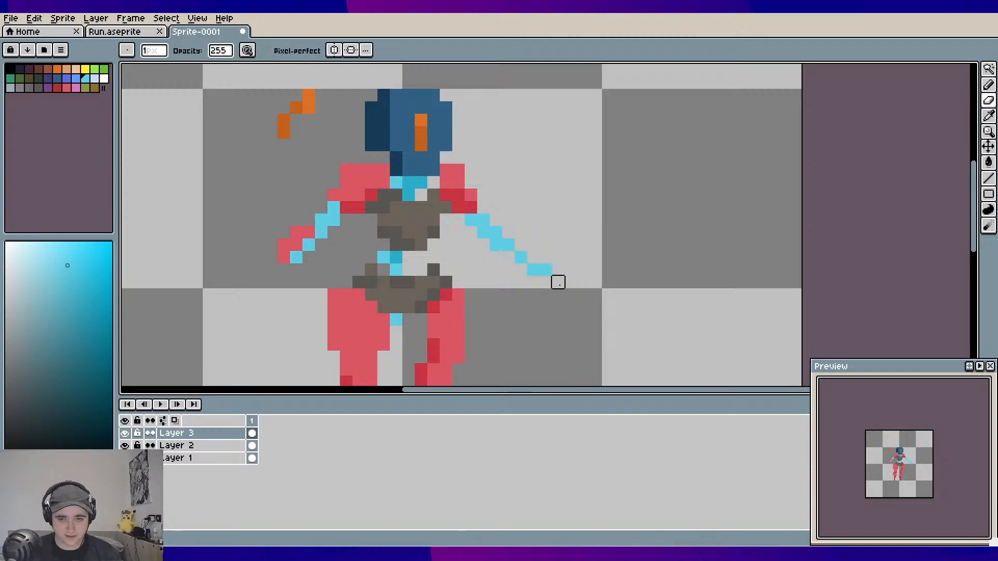
mouse_move(557, 280)
mouse_down()
mouse_move(521, 270)
mouse_move(559, 283)
mouse_move(521, 269)
mouse_move(510, 256)
mouse_move(529, 247)
mouse_up()
Paint a light cyan front forearm rising diagonally up and outward from the elbow
key(b)
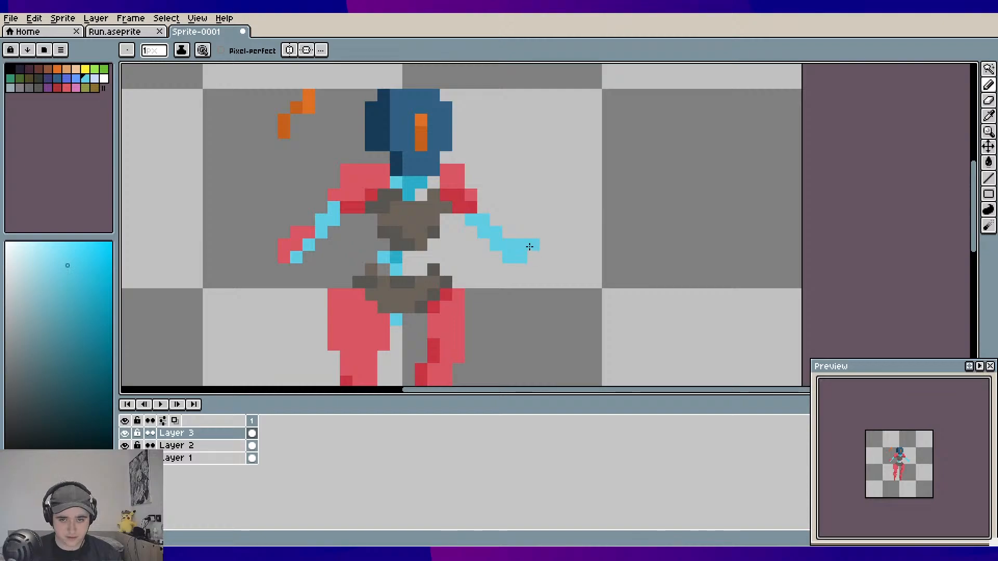
key(ctrl+z)
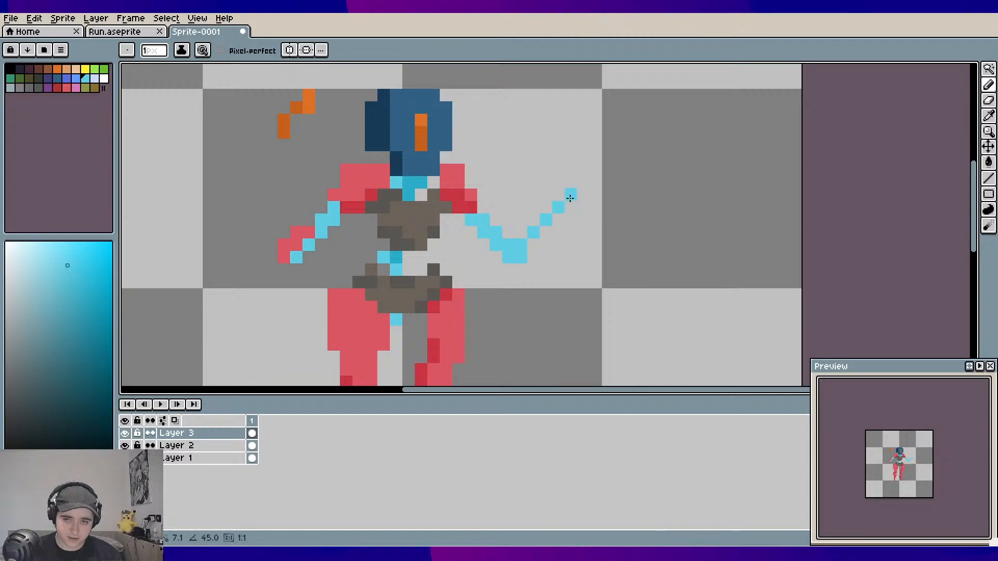
click(558, 207)
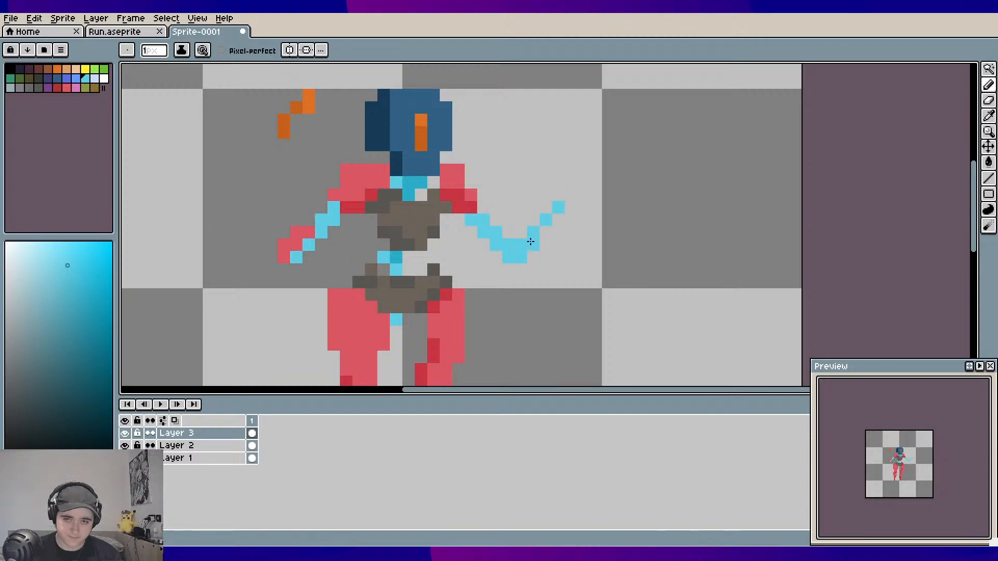
drag(525, 275, 563, 283)
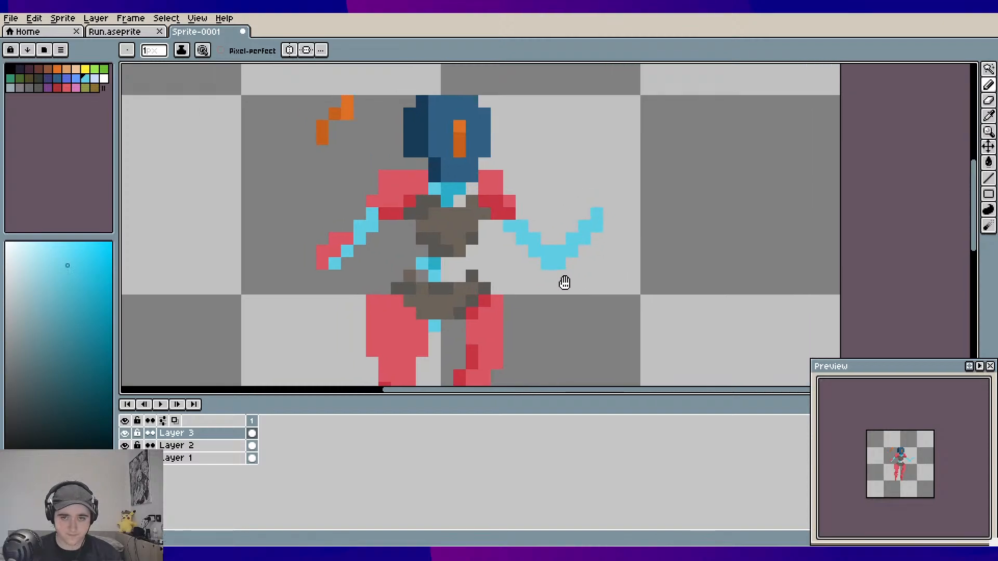
Paint a light cyan back forearm straight down from the elbow as a one-pixel-wide vertical line
click(374, 280)
mouse_move(338, 280)
mouse_down()
mouse_move(334, 268)
mouse_move(332, 310)
mouse_up()
scroll(360, 291, down, 3)
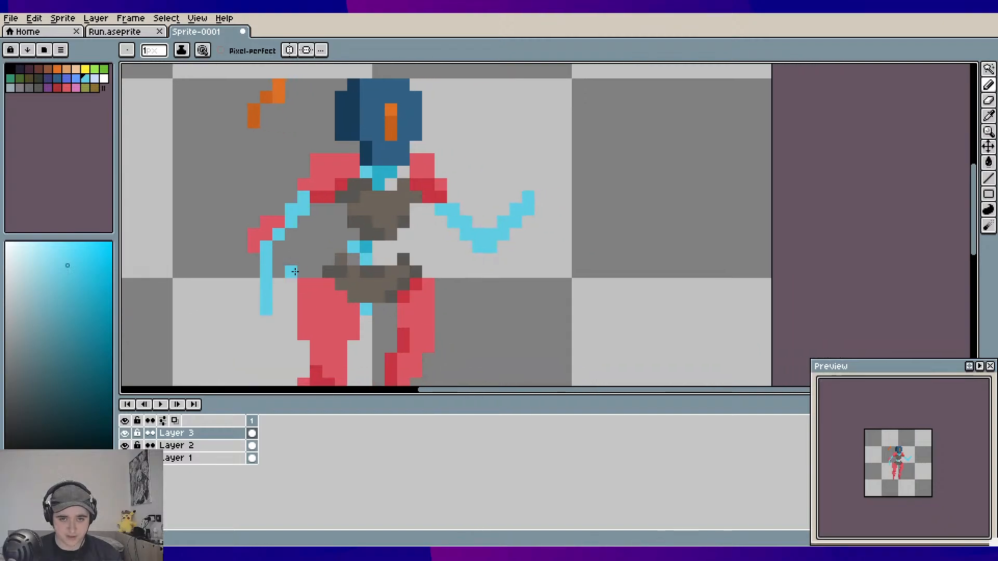
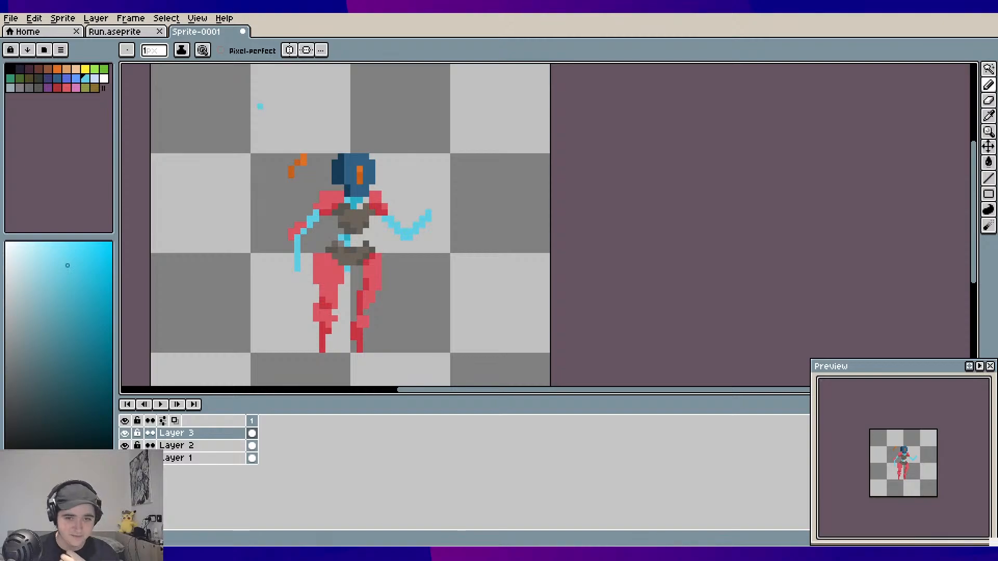
scroll(286, 229, up, 1)
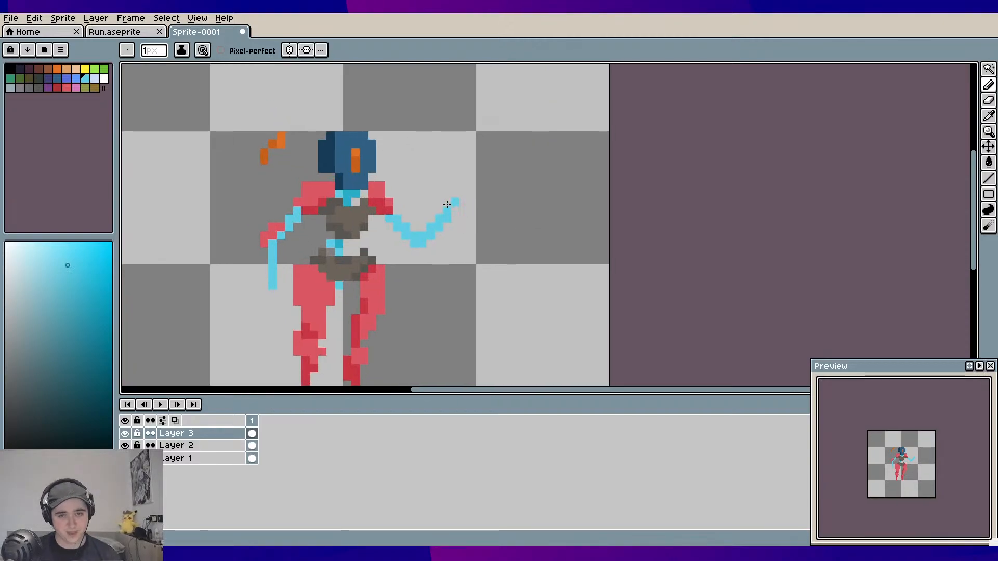
scroll(415, 225, up, 1)
drag(363, 254, 405, 248)
click(403, 249)
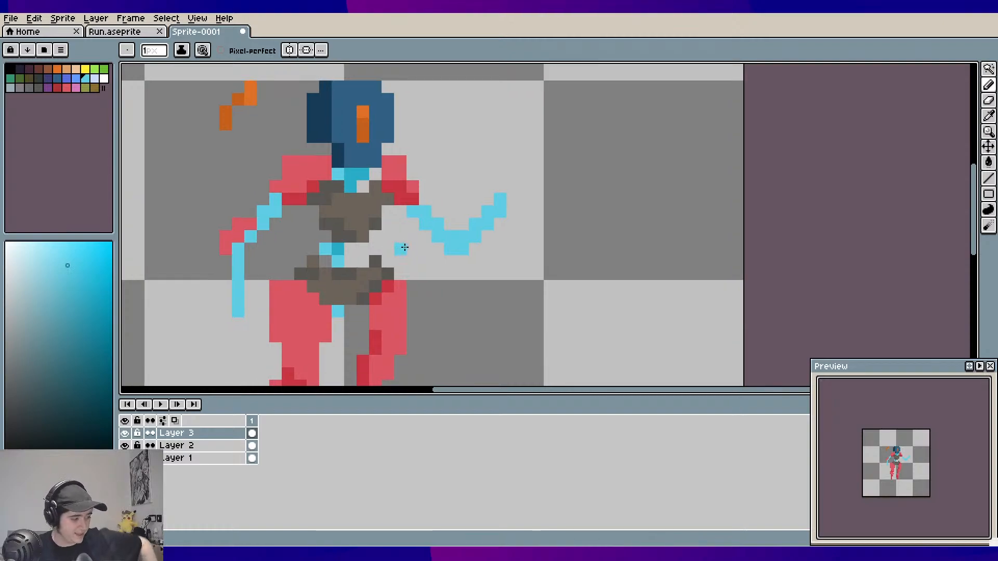
drag(250, 264, 281, 241)
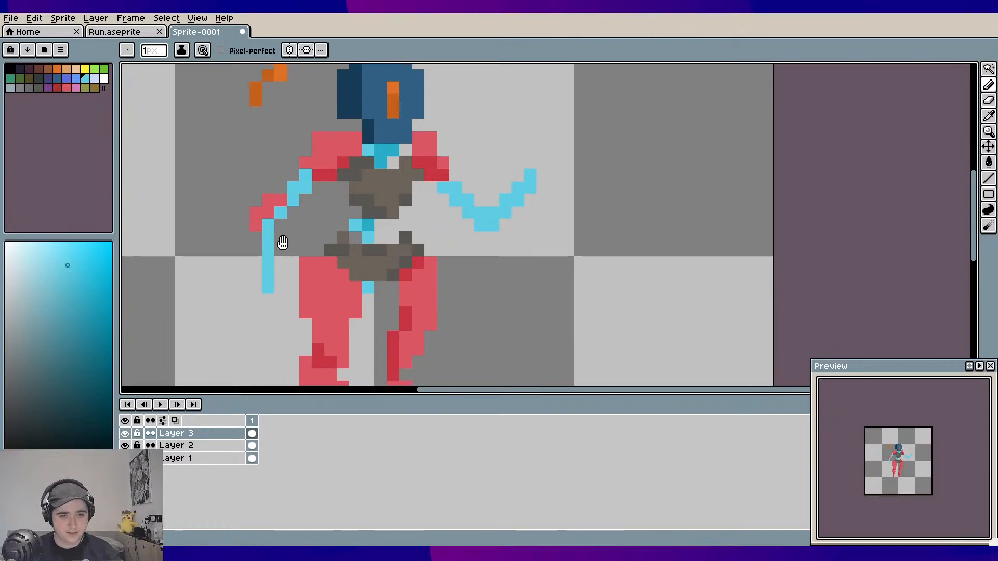
click(257, 213)
key(ctrl+z)
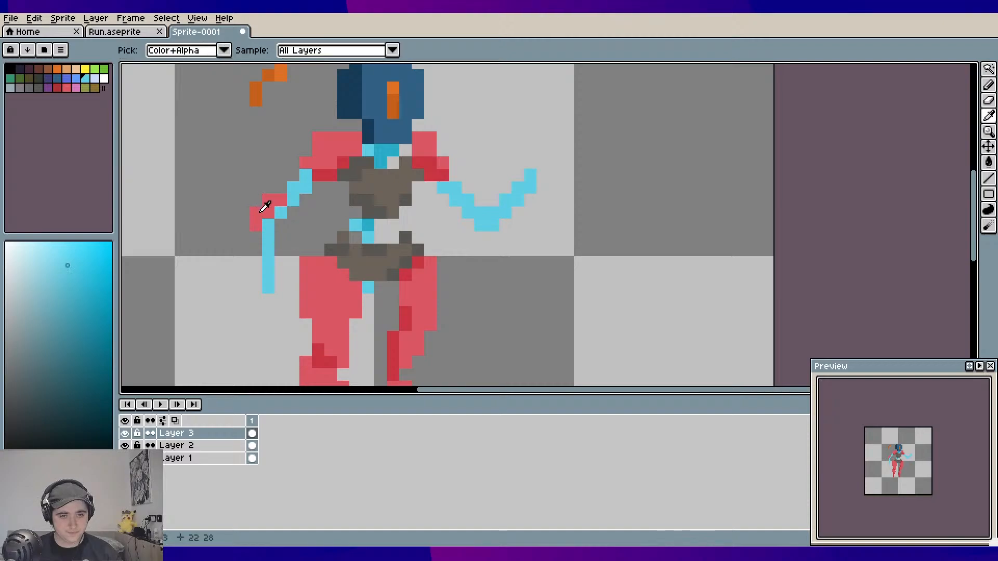
alt+click(265, 207)
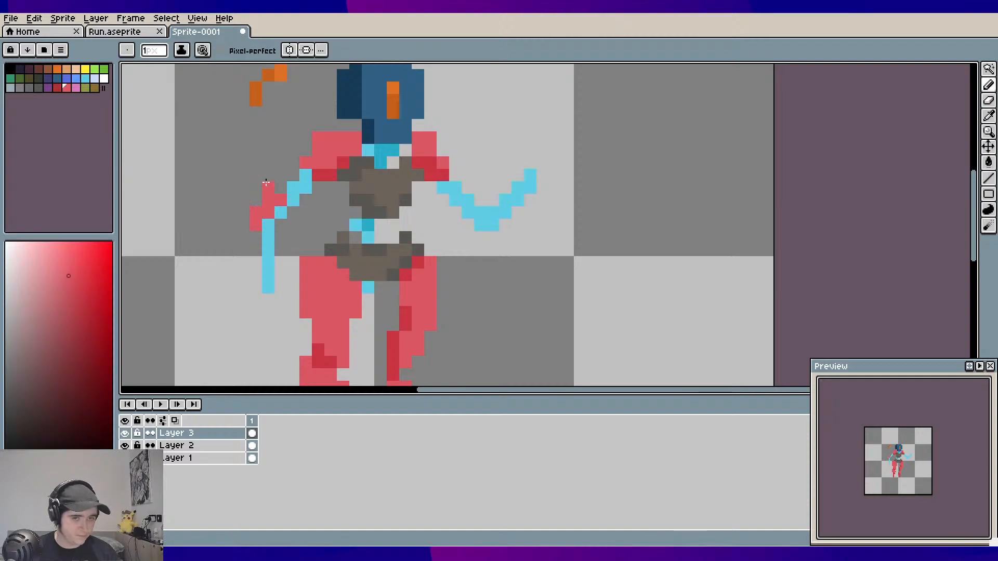
click(283, 185)
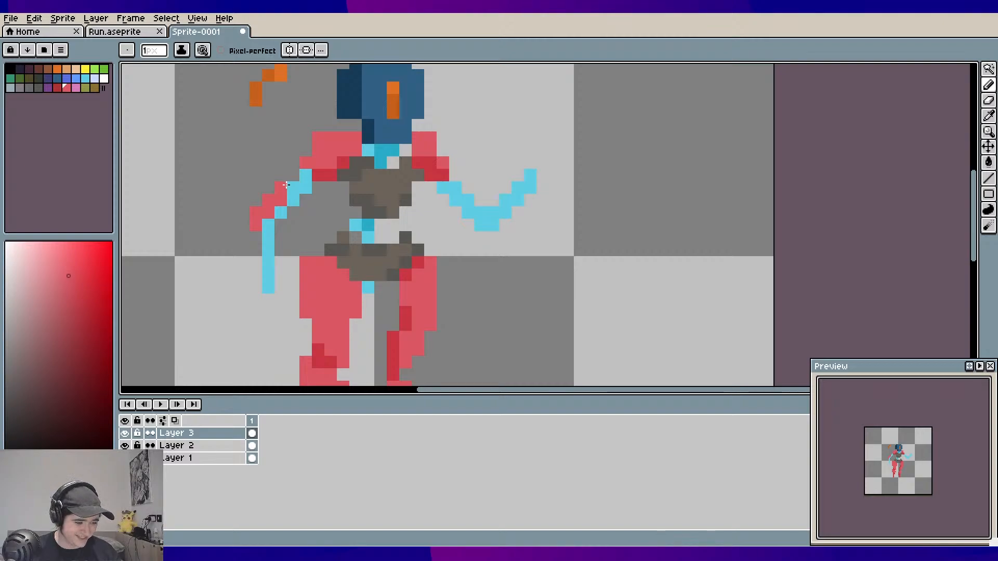
drag(287, 189, 204, 193)
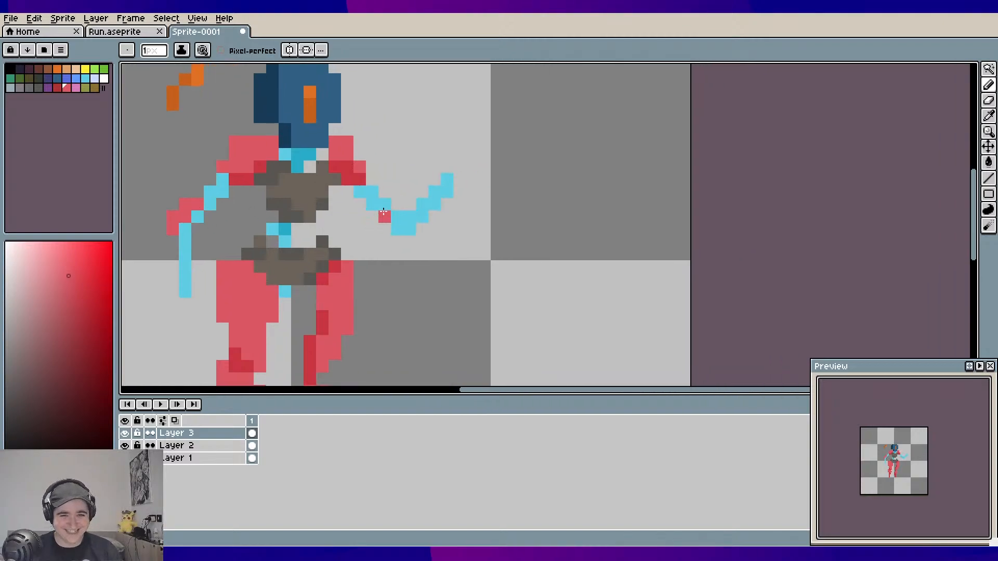
Try a short diagonal of dark red pixels beneath the front arm's elbow and undo it
alt+click(352, 167)
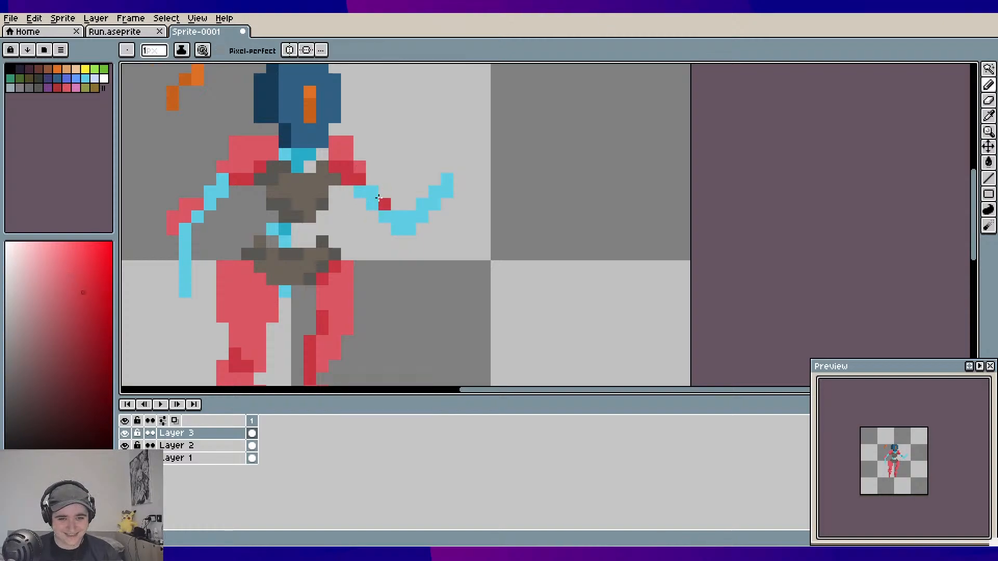
key(ctrl+z)
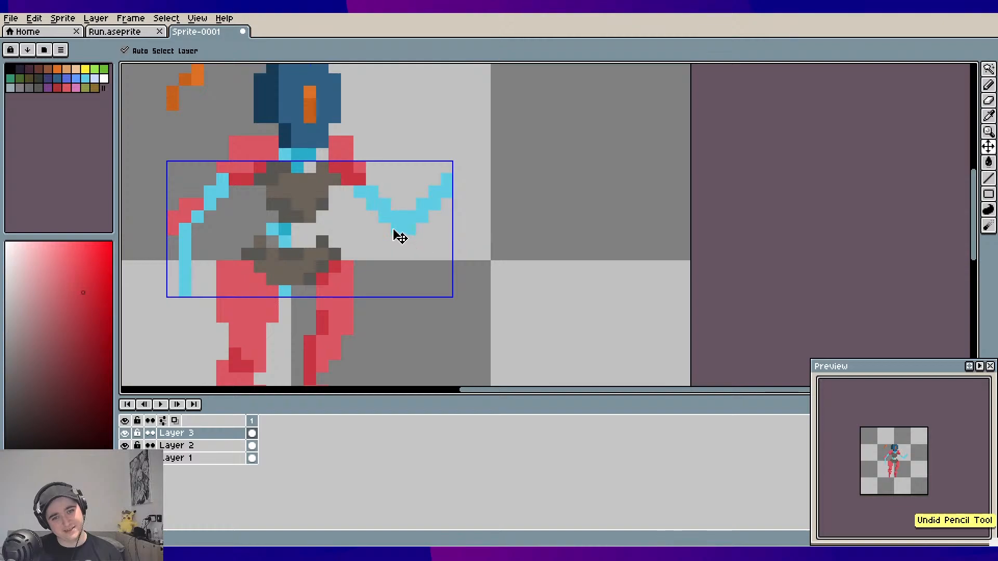
click(384, 229)
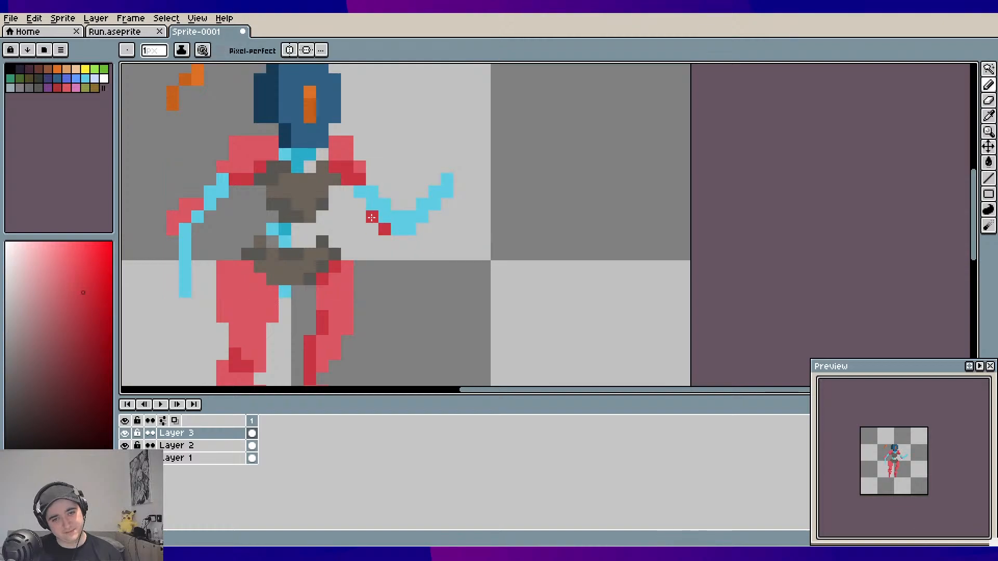
click(371, 217)
scroll(411, 260, down, 2)
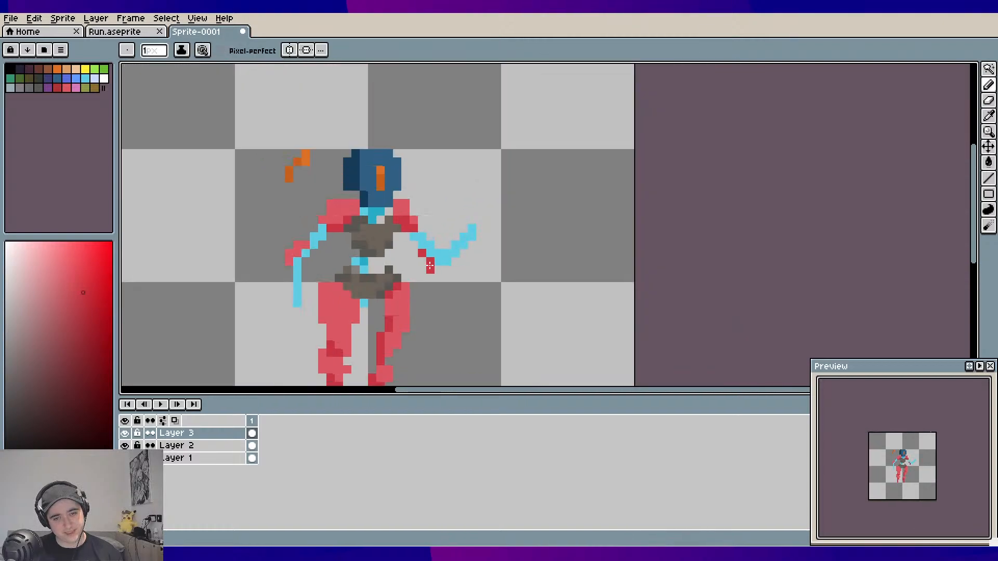
scroll(430, 266, down, 1)
drag(443, 281, 444, 252)
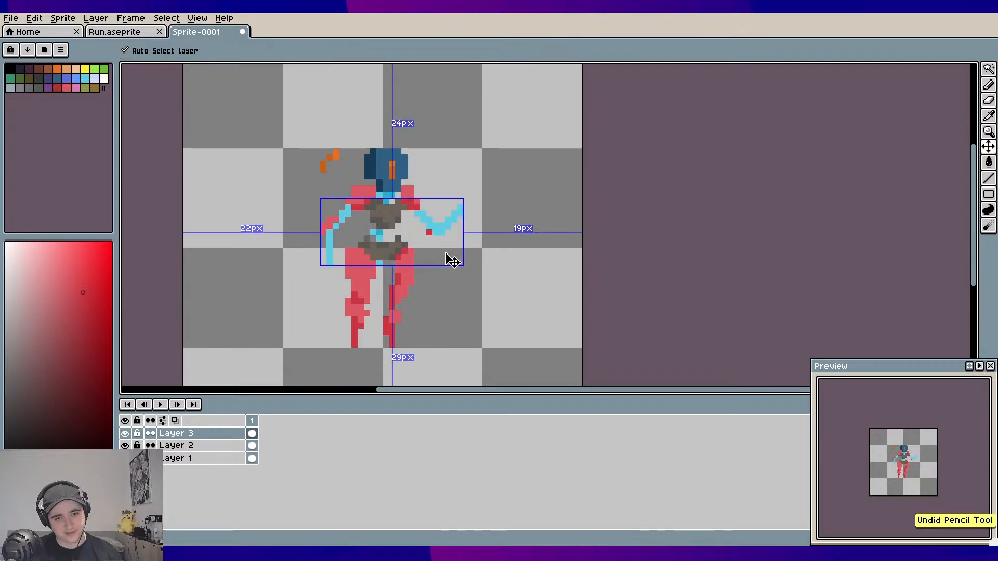
key(ctrl+z)
Paint a dark red diagonal along the underside of the front upper arm, with light red armor pixels beside it
scroll(430, 241, up, 2)
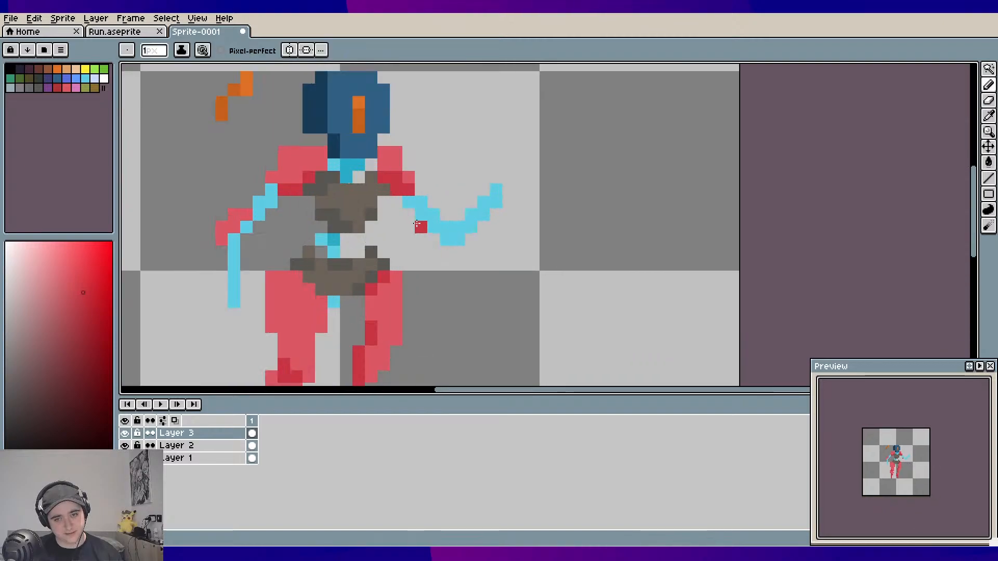
drag(421, 217, 433, 229)
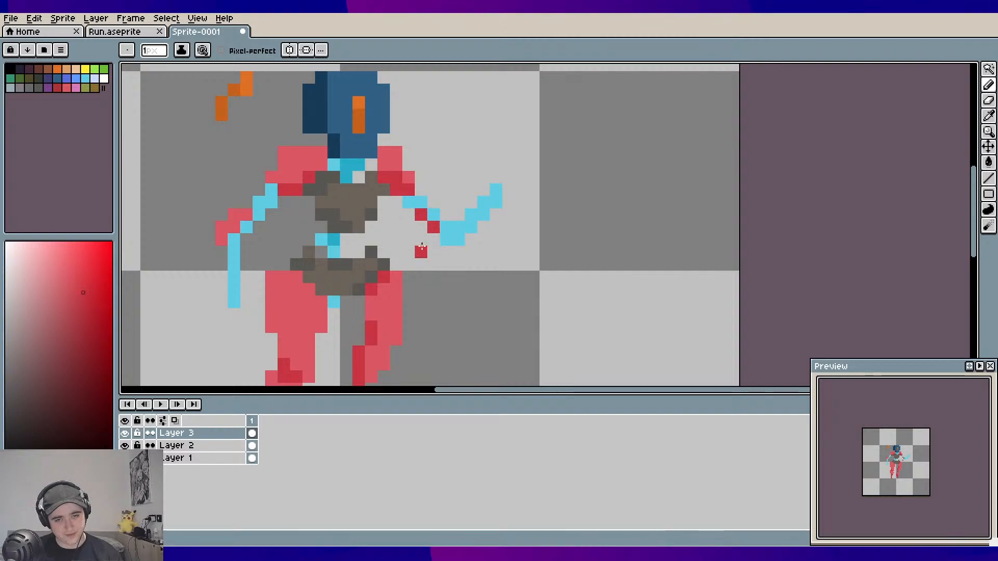
alt+click(239, 217)
drag(428, 231, 408, 215)
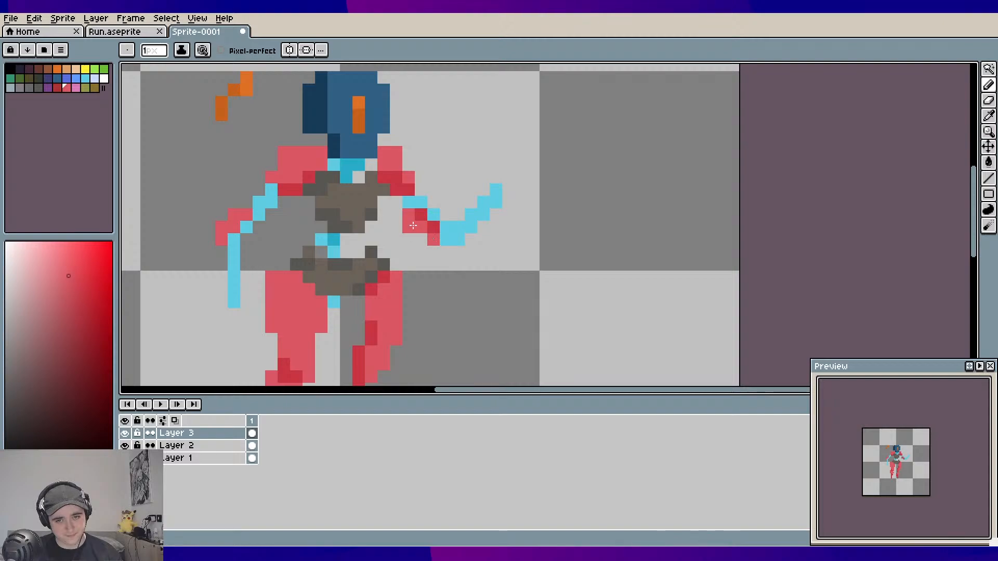
Examine the arms' red armor and the pose of the whole figure
scroll(483, 252, down, 2)
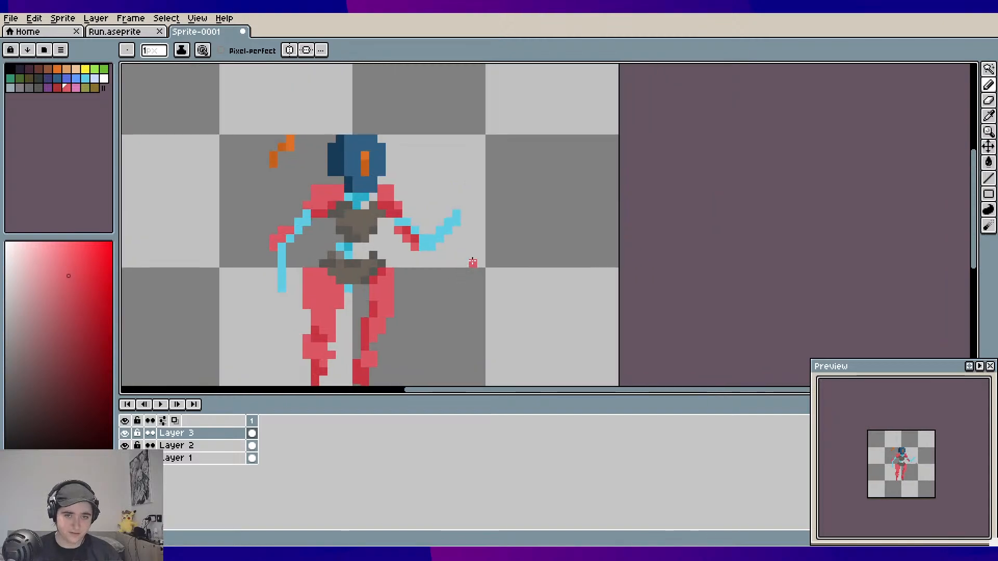
drag(473, 261, 476, 269)
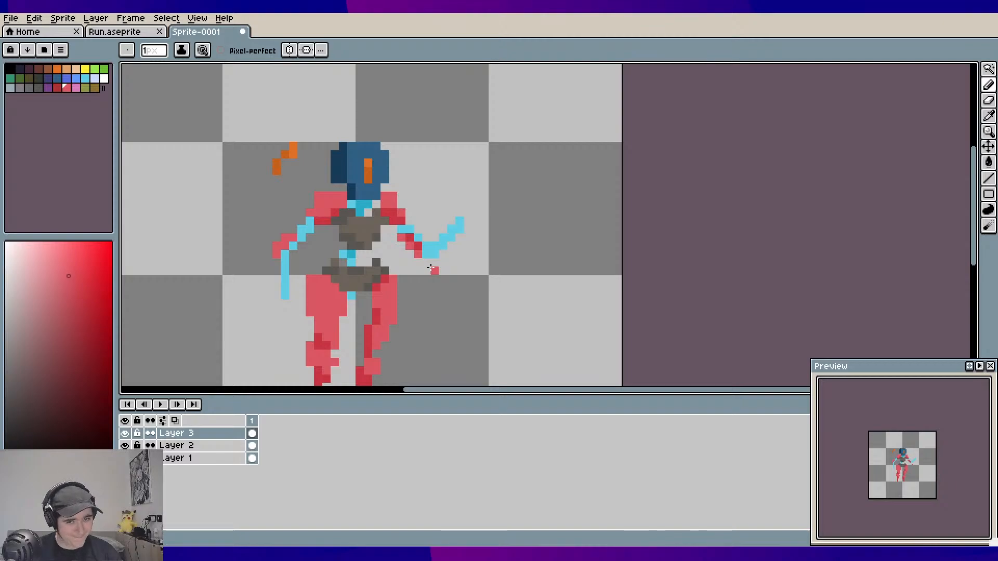
drag(430, 268, 528, 262)
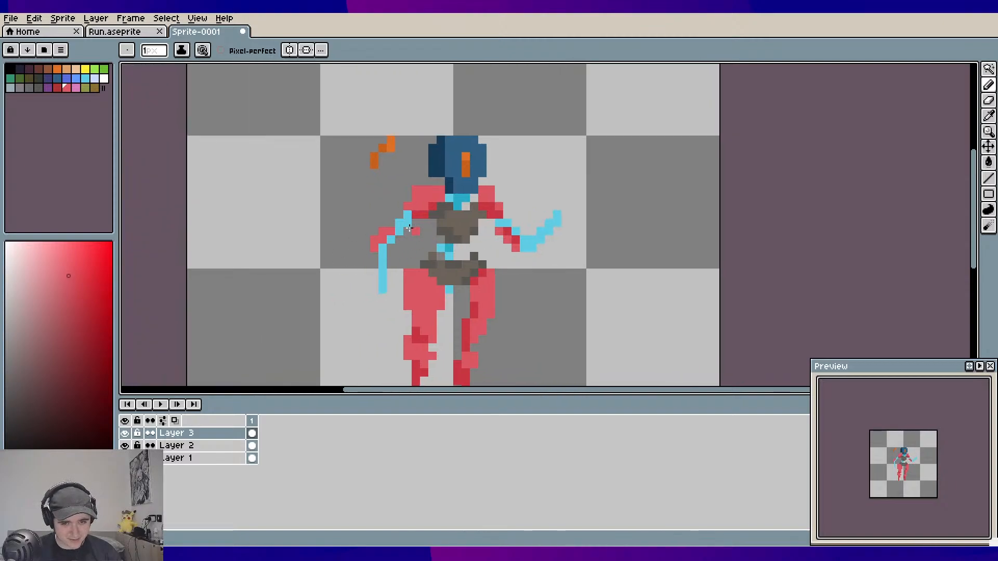
scroll(390, 237, up, 2)
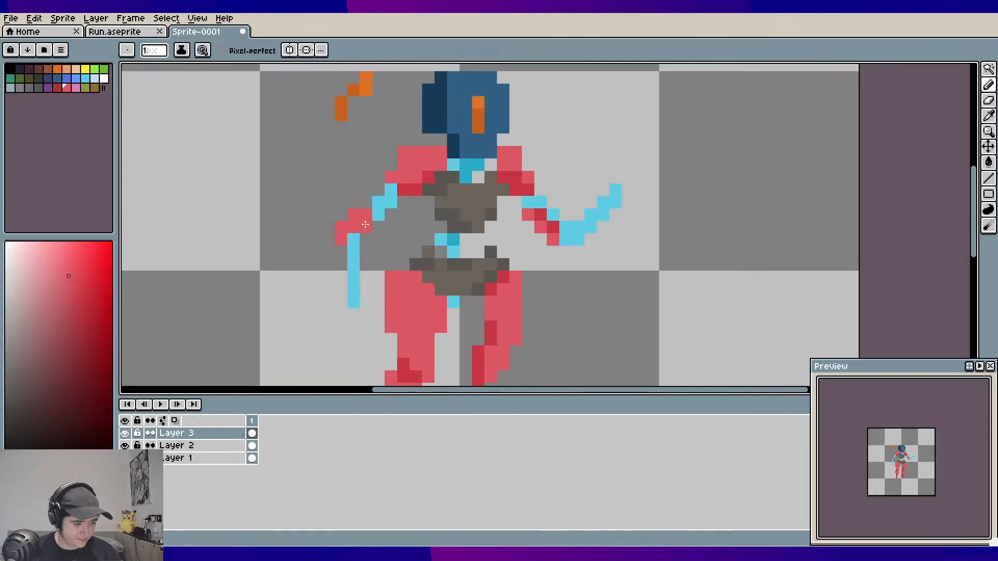
drag(371, 227, 278, 241)
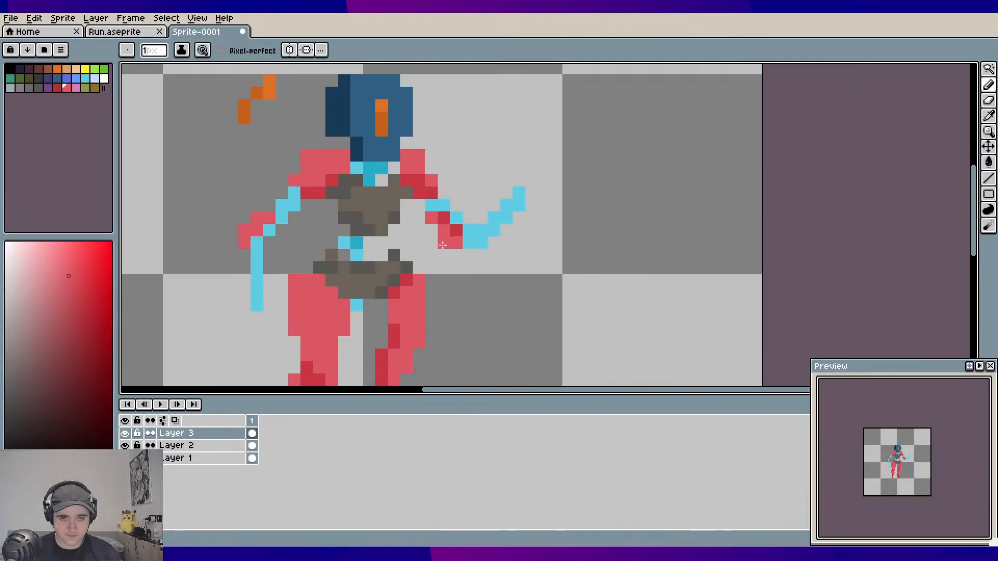
drag(444, 249, 437, 263)
scroll(437, 263, down, 1)
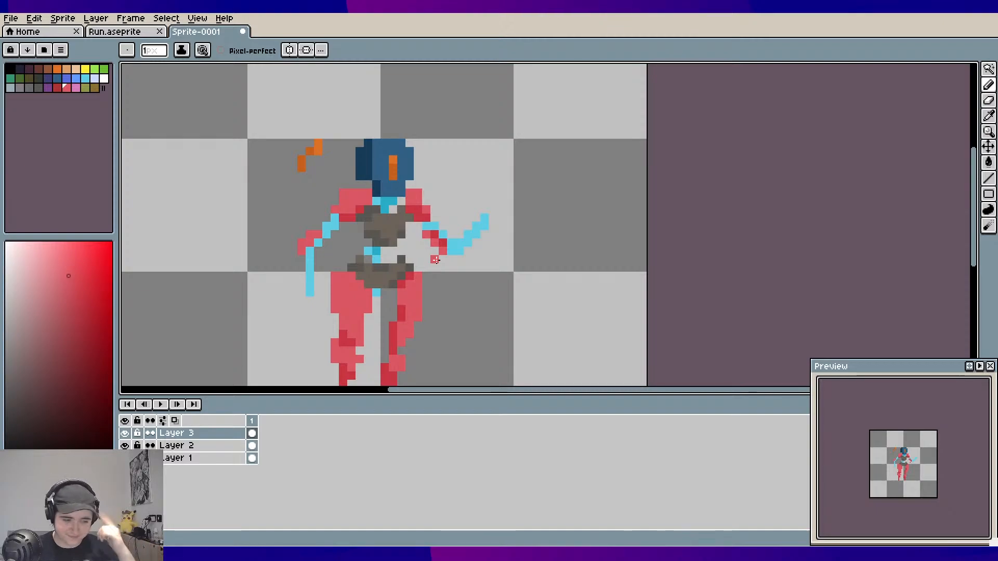
drag(484, 251, 497, 259)
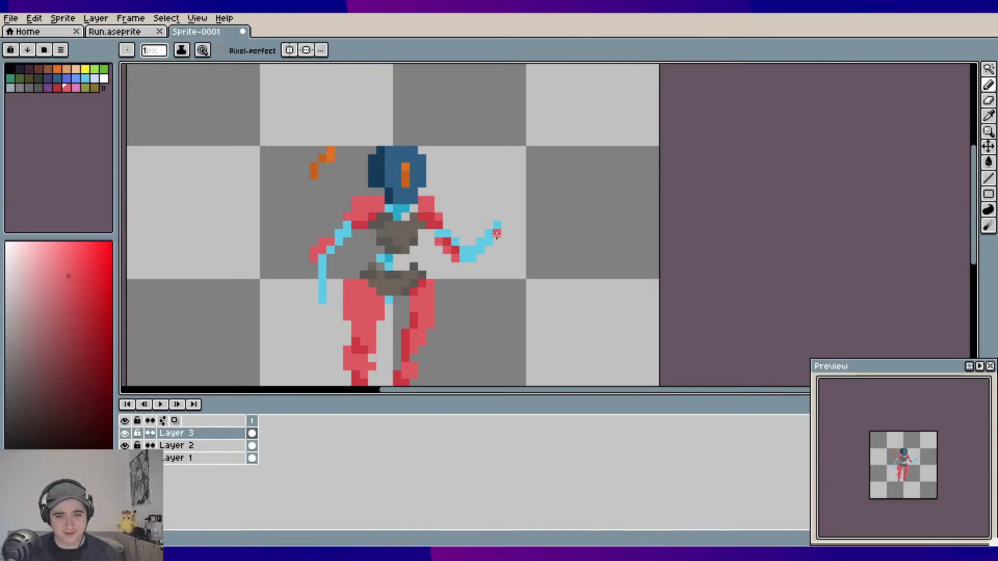
scroll(496, 225, up, 1)
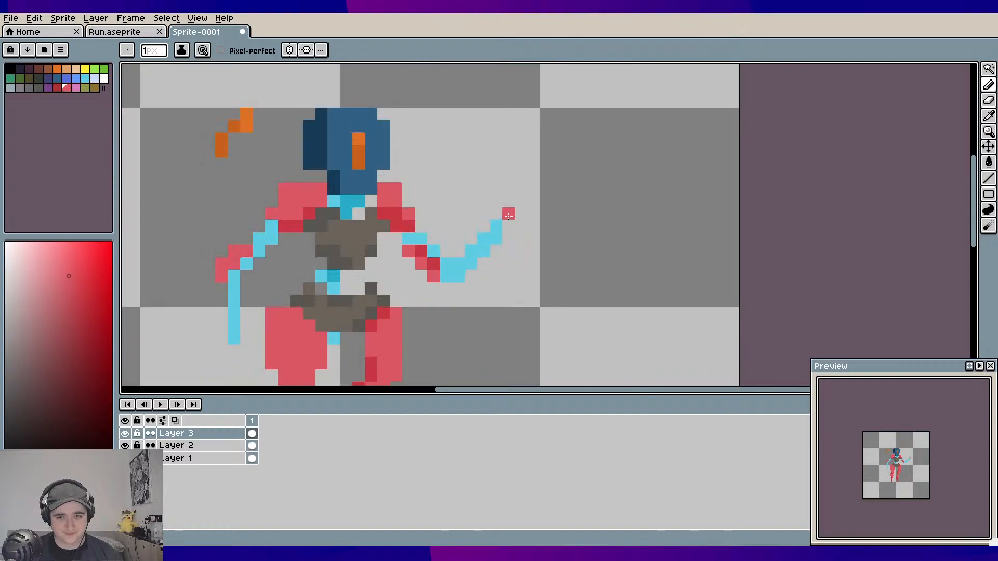
scroll(520, 262, down, 1)
drag(520, 276, 521, 212)
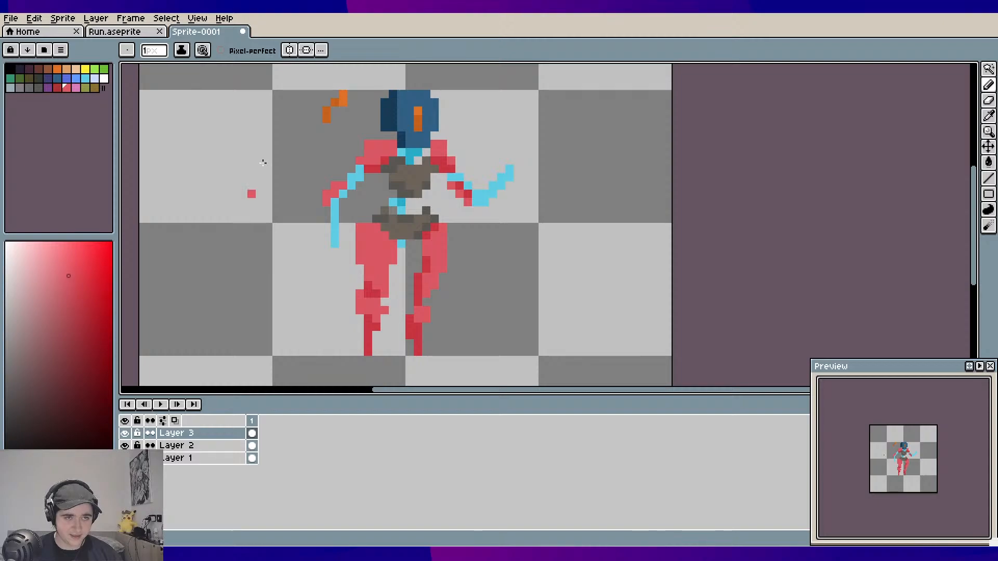
Bring up the file browser for opening an existing file
click(13, 20)
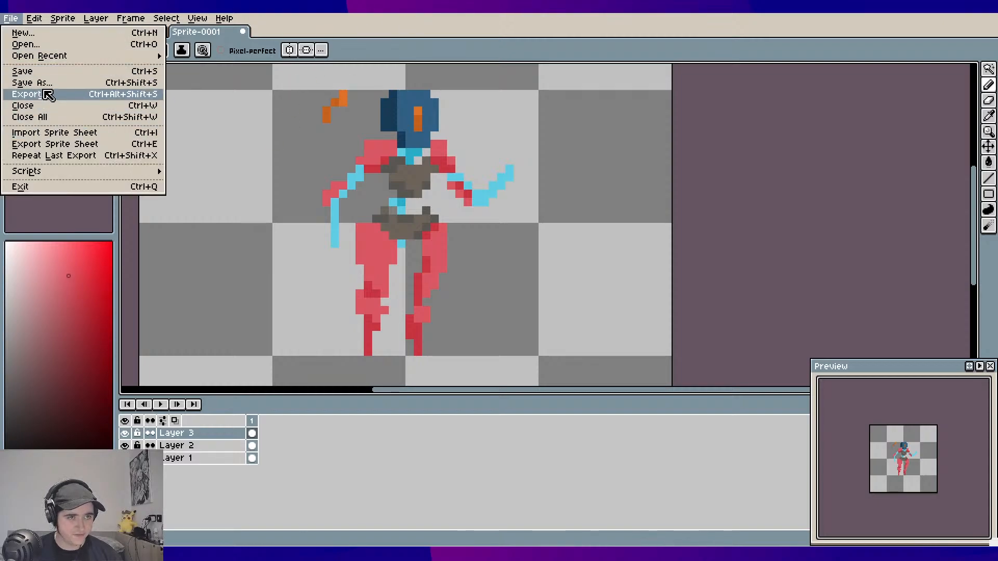
click(44, 45)
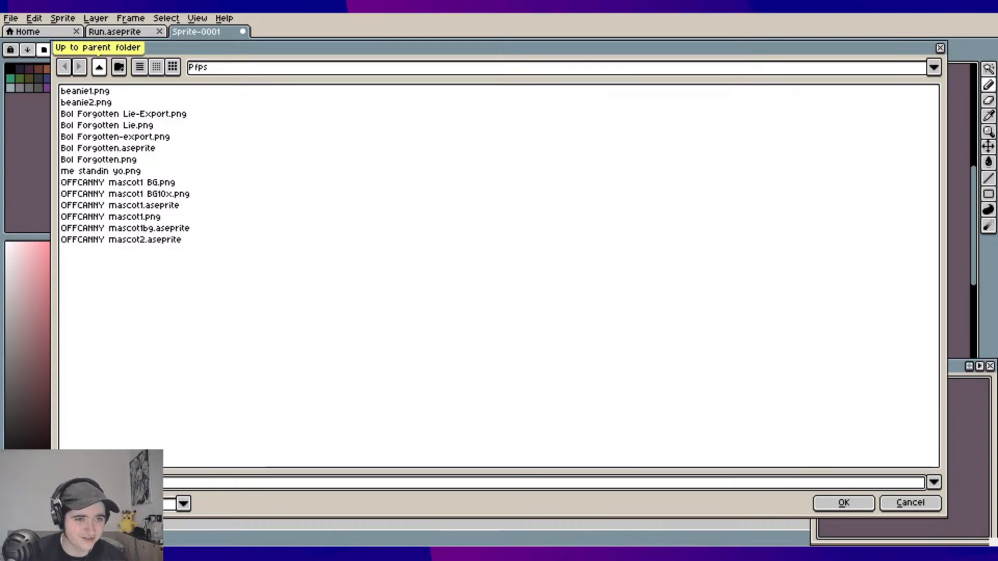
Browse the blight folder's Main Character and Lyte Movements subfolders for an earlier character sprite
click(99, 68)
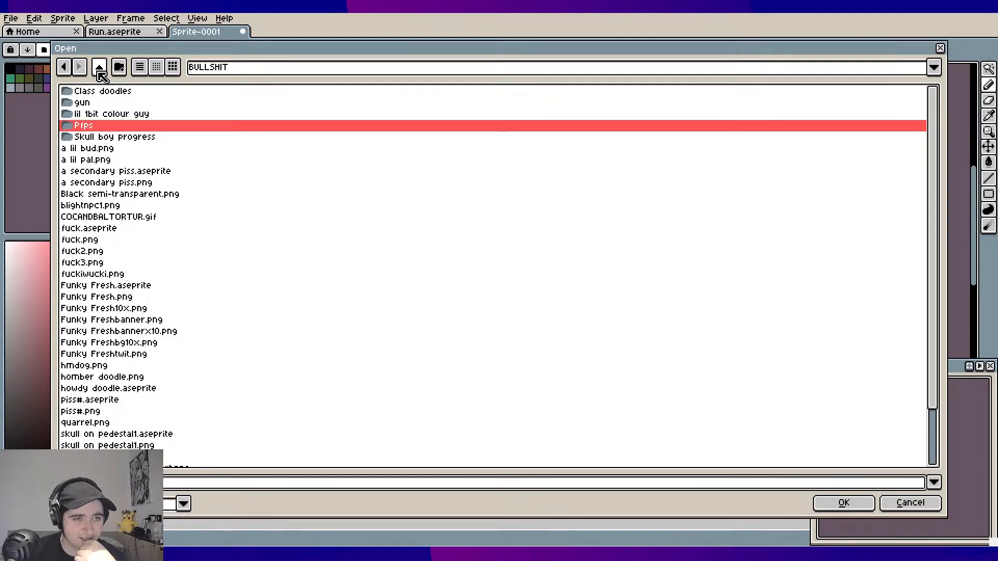
click(100, 75)
double_click(104, 103)
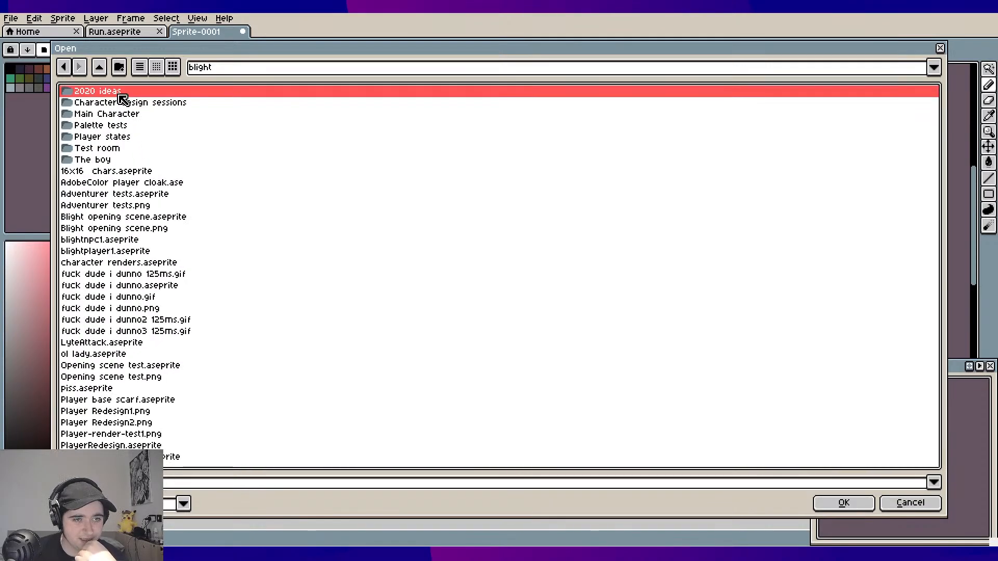
double_click(128, 116)
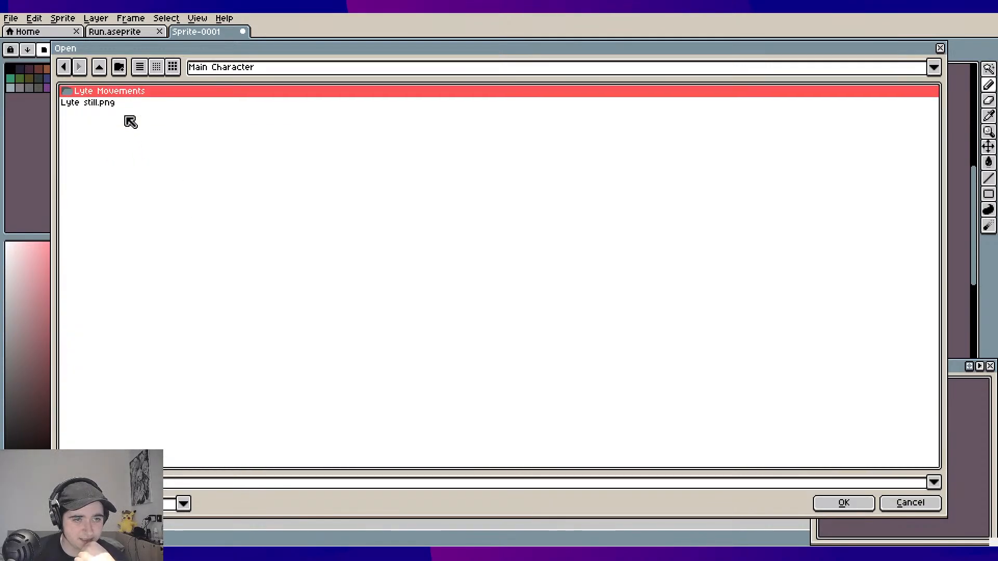
click(119, 103)
double_click(117, 95)
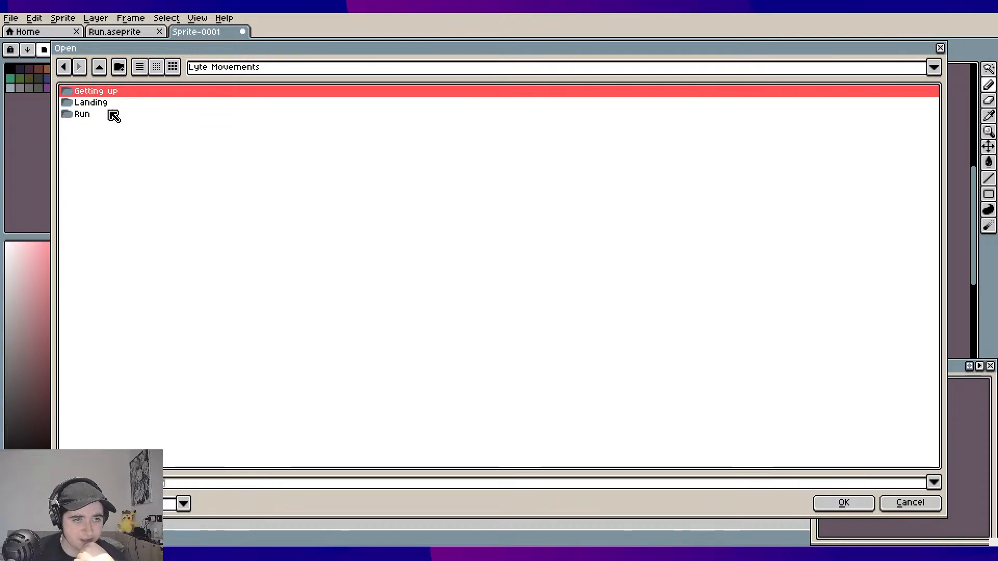
click(111, 102)
click(111, 93)
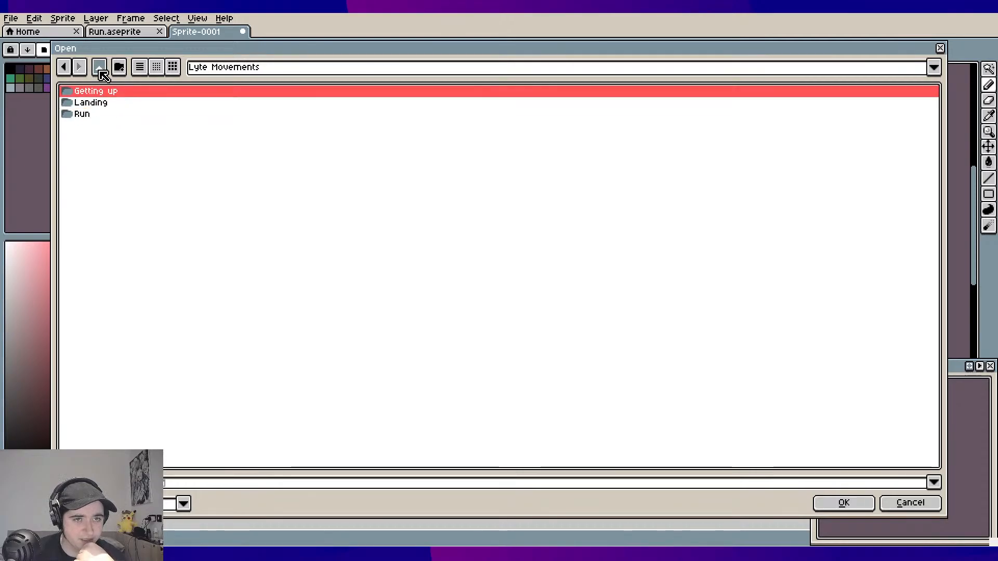
click(100, 74)
click(100, 74)
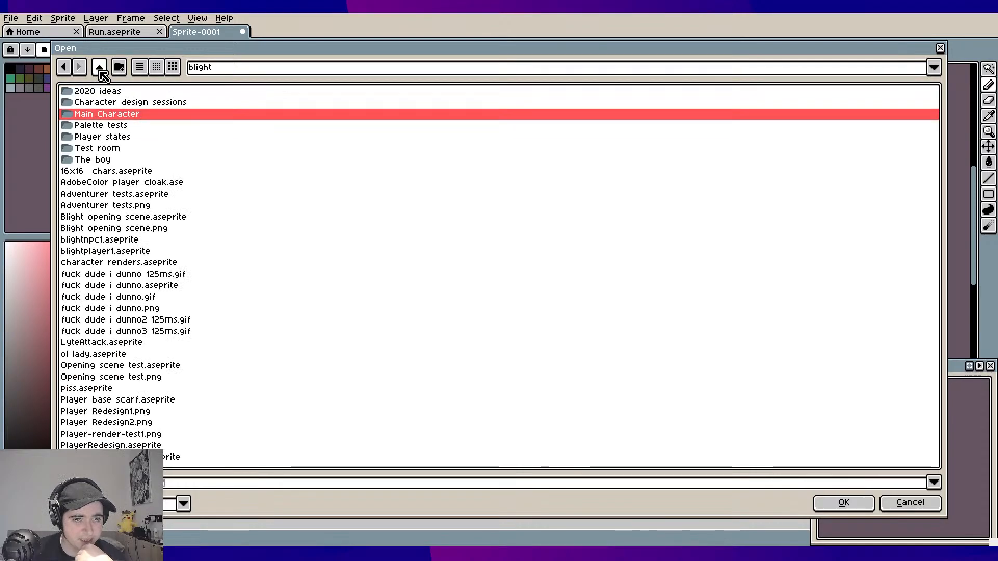
Look through the Anims, Bases and Running anim tests folders inside Player states and preview palette.png
click(113, 137)
double_click(115, 137)
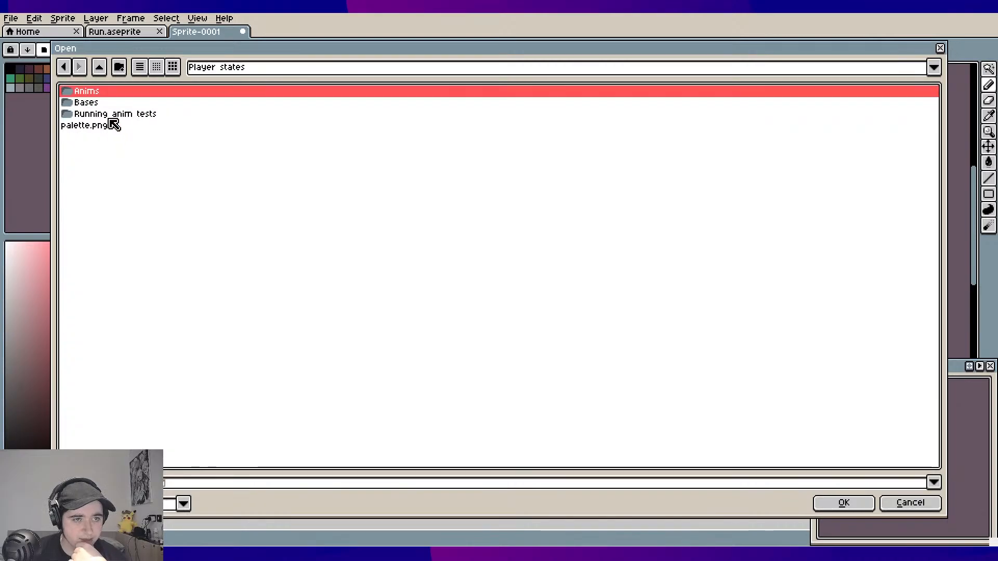
double_click(107, 97)
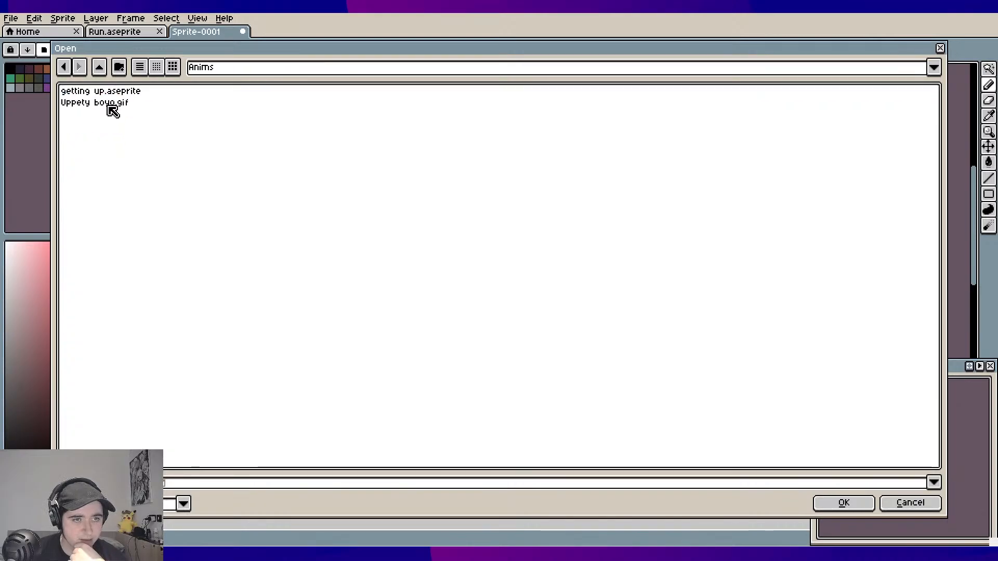
click(108, 104)
click(101, 68)
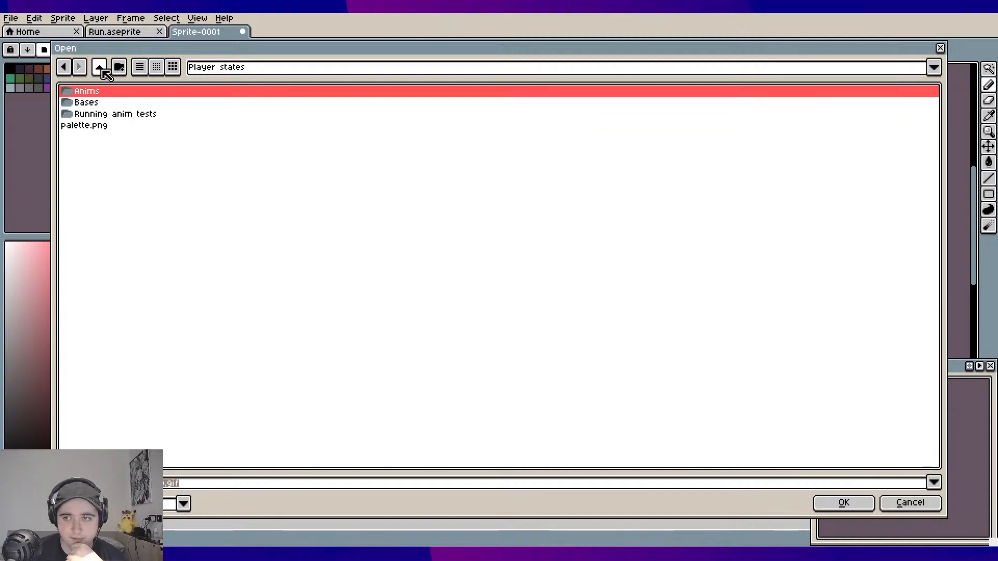
double_click(114, 105)
click(99, 67)
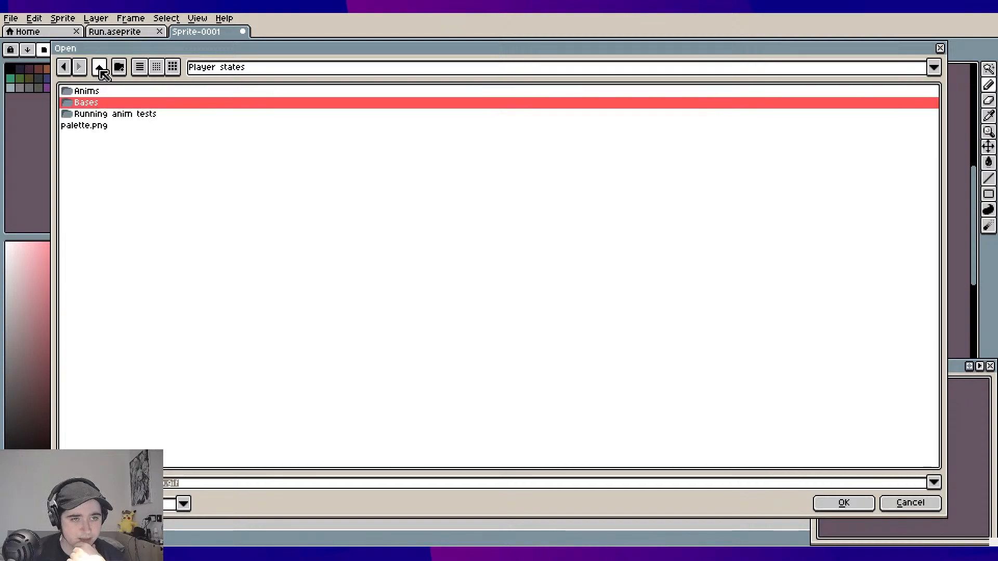
double_click(109, 113)
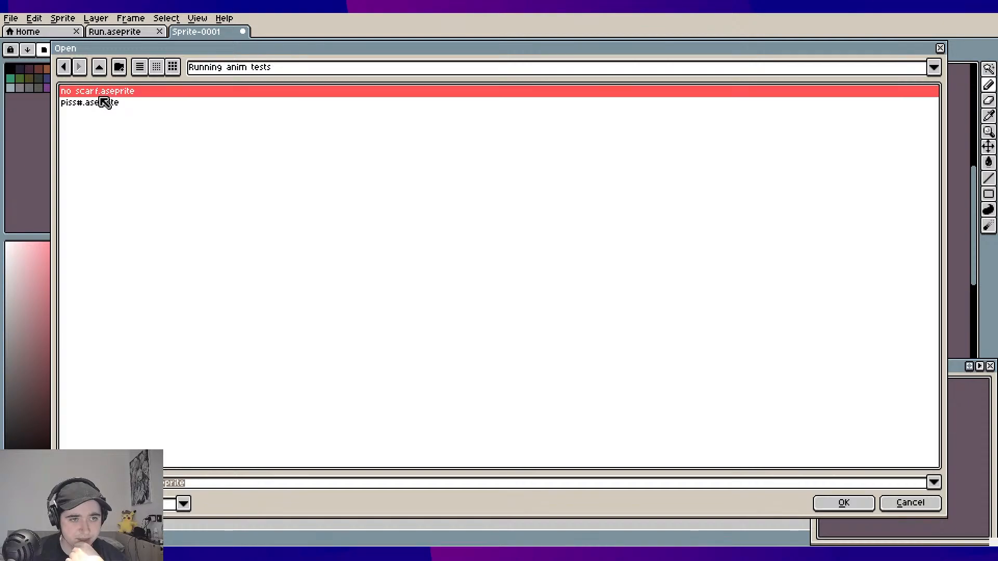
click(106, 103)
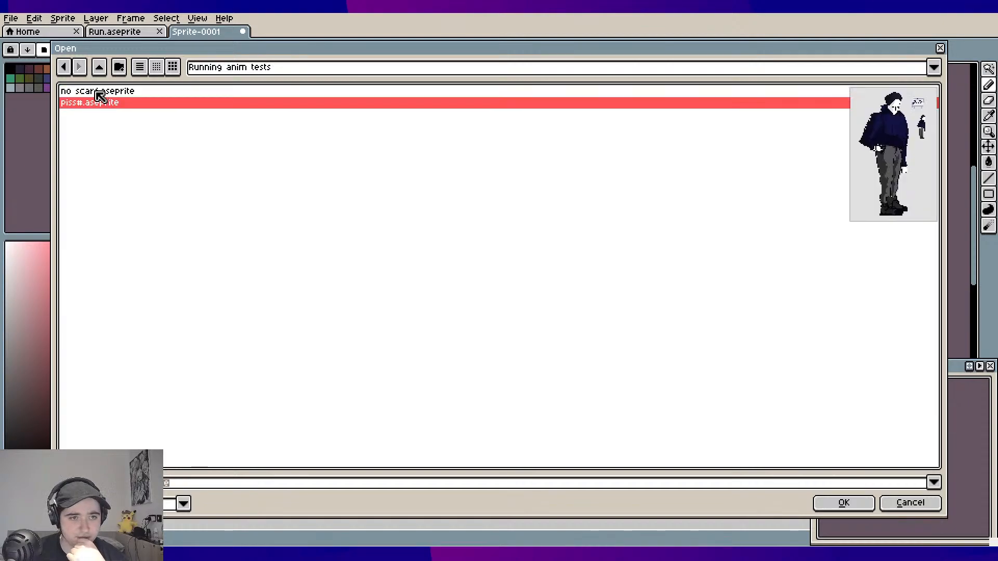
click(99, 67)
click(104, 126)
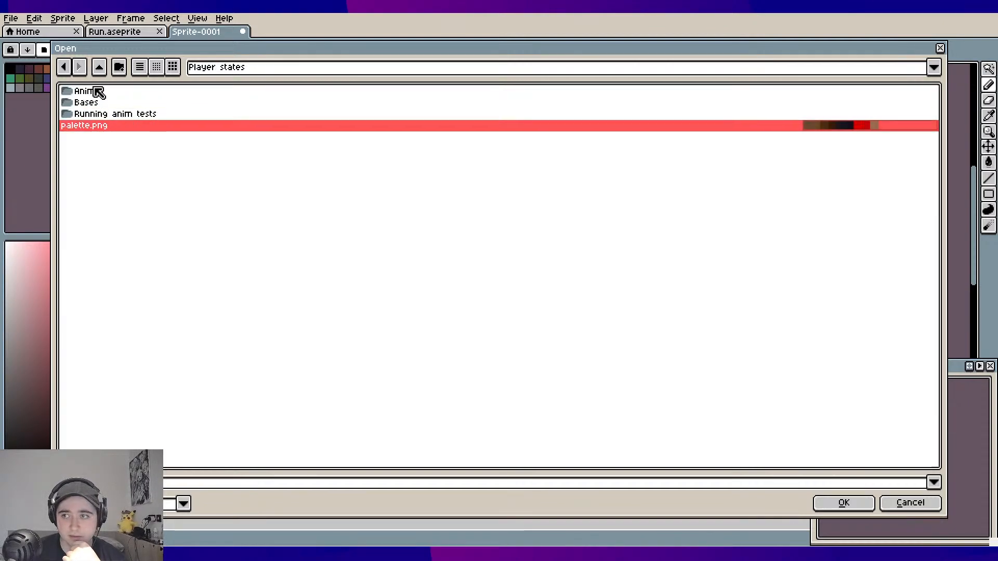
click(99, 67)
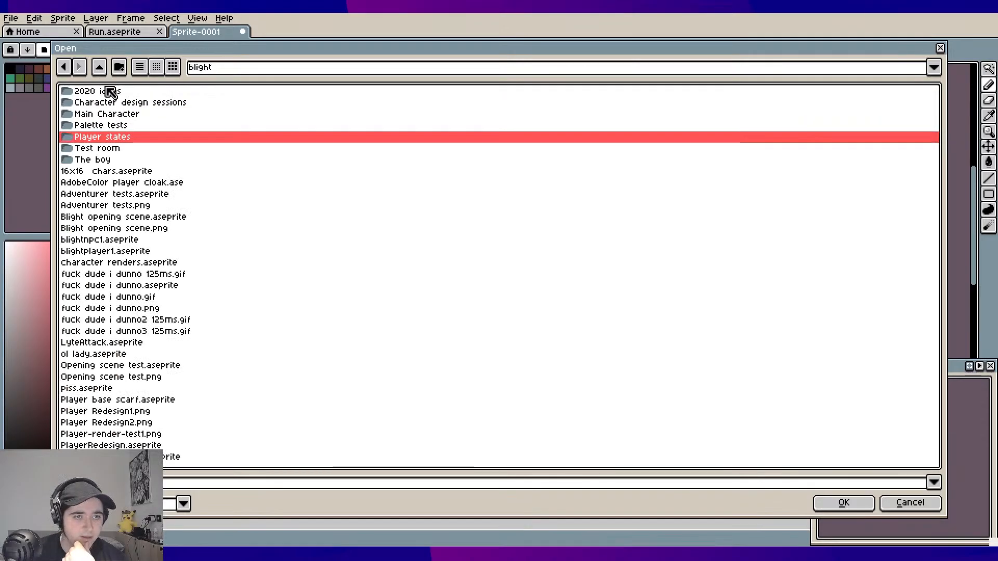
Preview the images in the blight project's The boy folder and open Swing and a 3.gif
double_click(114, 160)
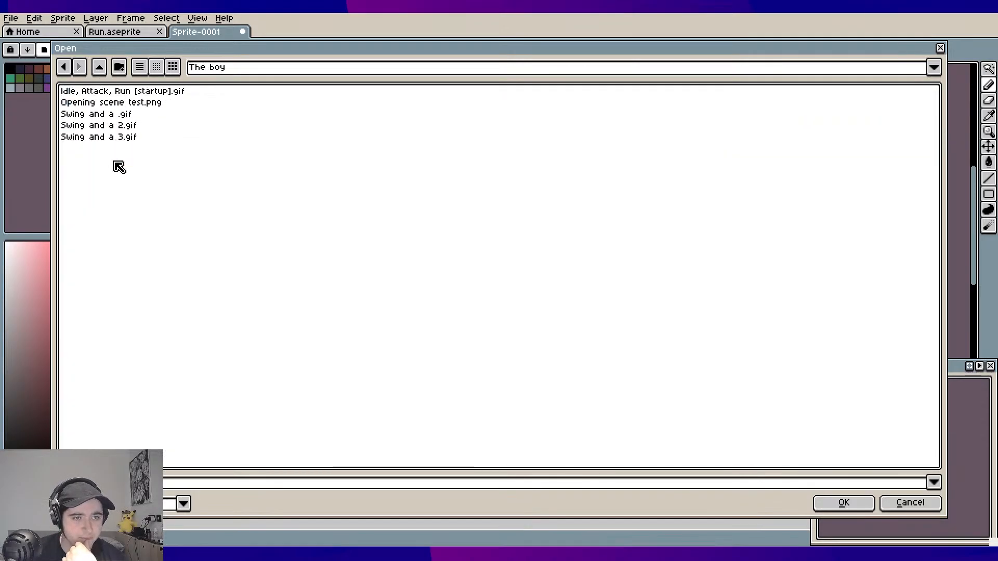
click(113, 94)
click(116, 106)
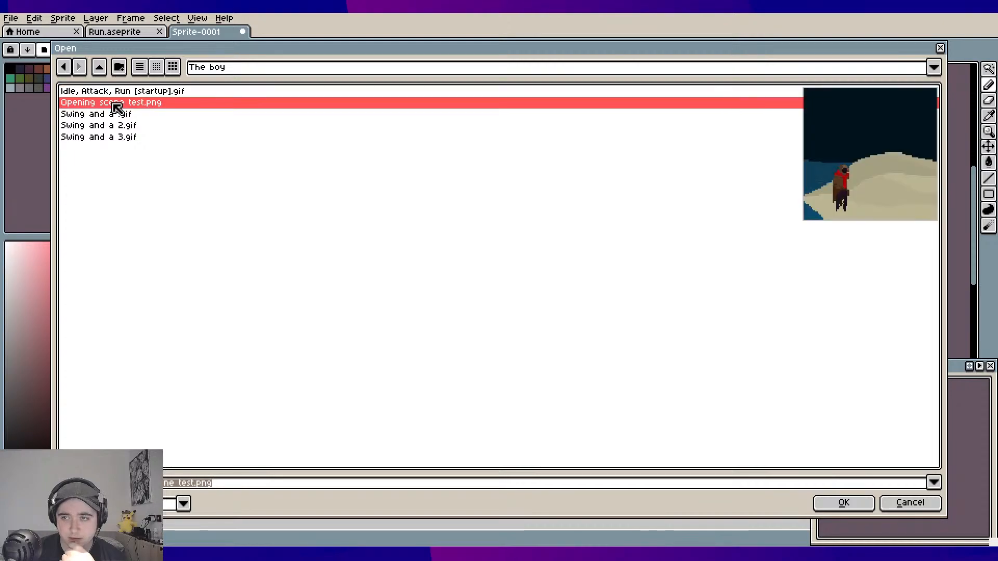
click(118, 114)
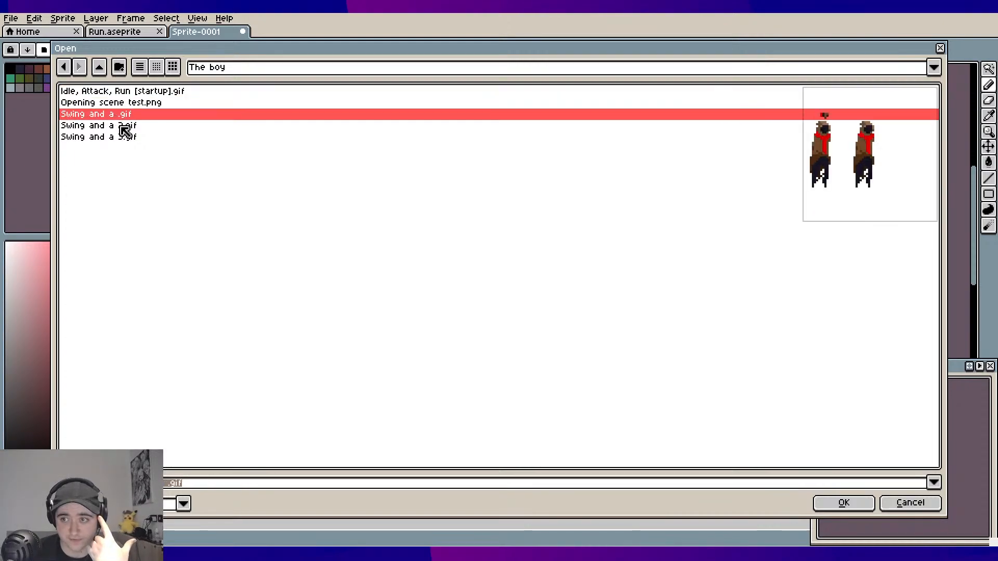
click(127, 127)
click(127, 137)
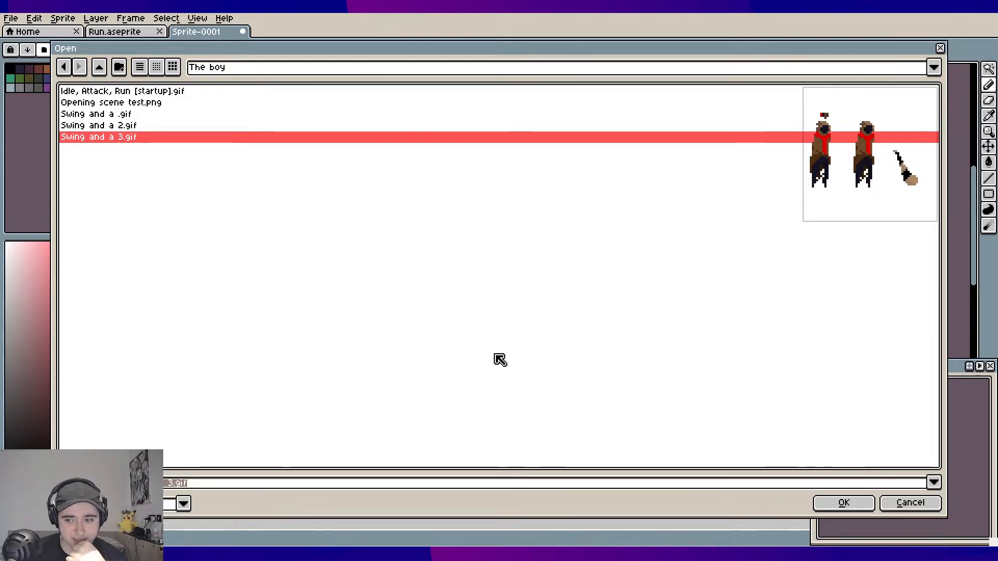
click(824, 504)
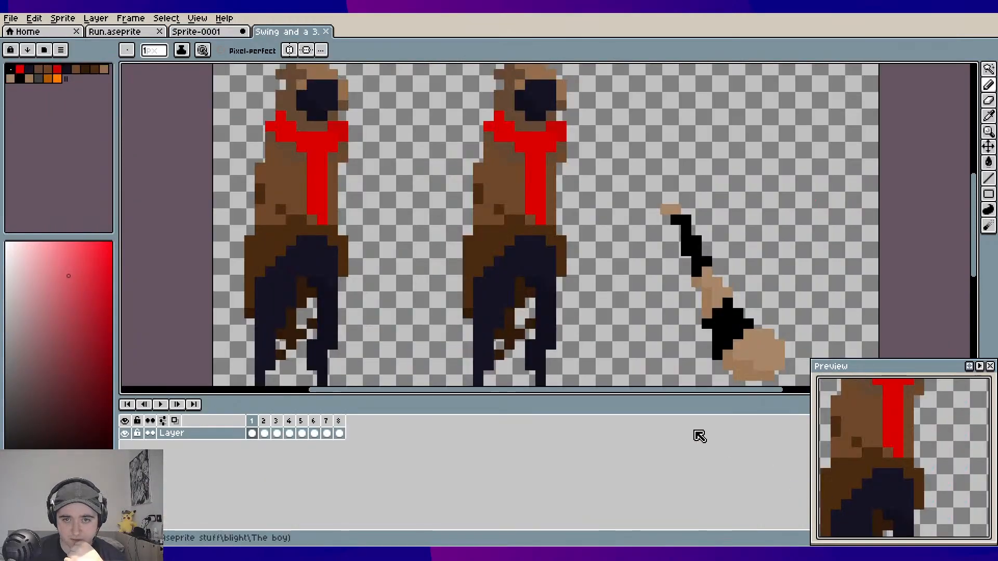
Play the swing animation of the hooded character and close its file
scroll(582, 275, down, 2)
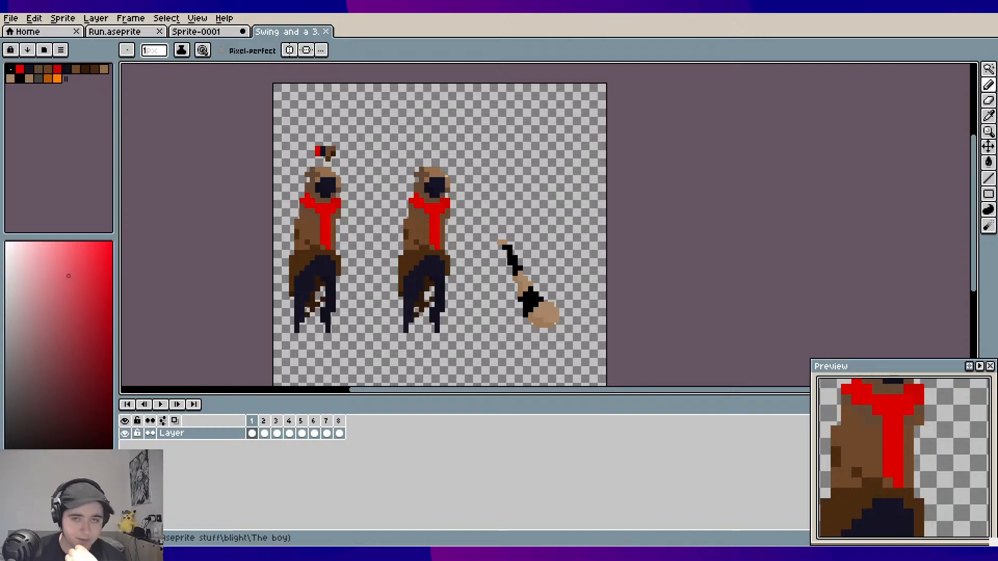
key(Return)
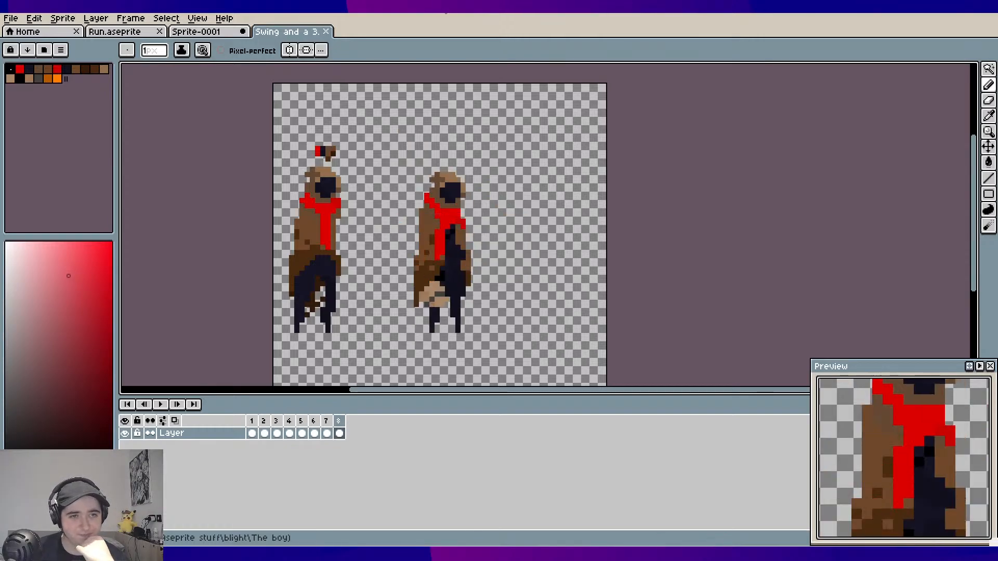
click(326, 32)
scroll(416, 187, right, 1)
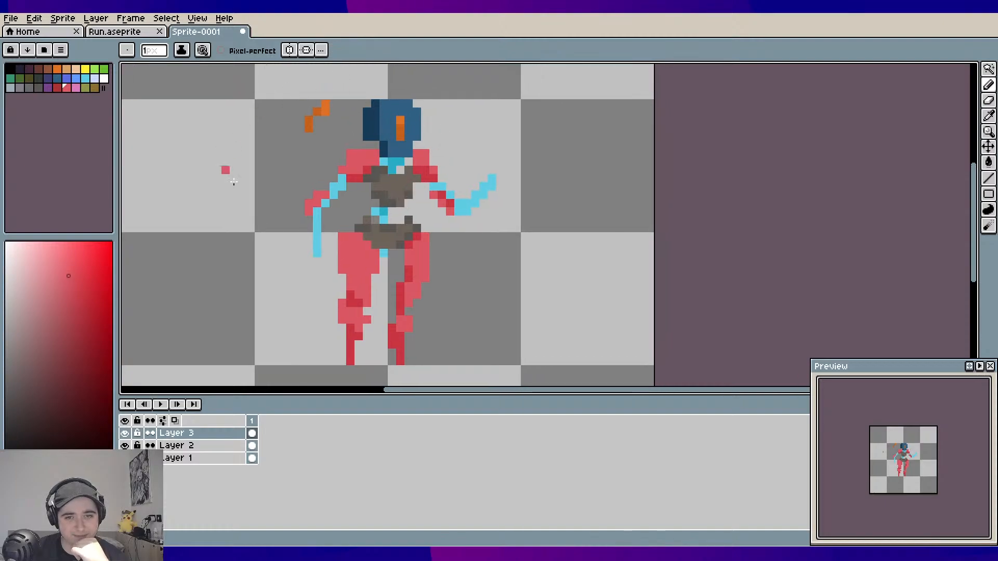
scroll(479, 215, down, 1)
drag(481, 202, 475, 213)
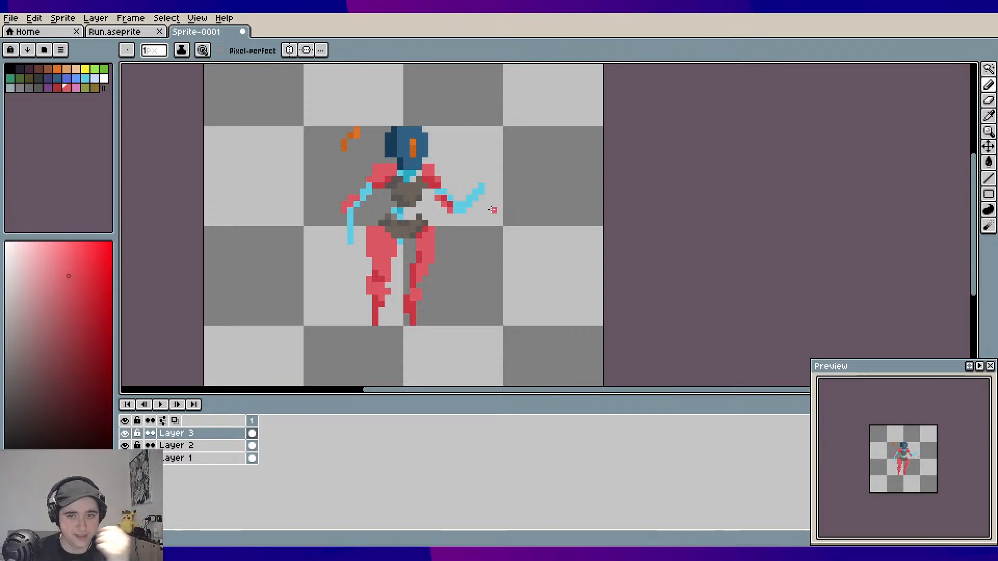
scroll(488, 229, up, 1)
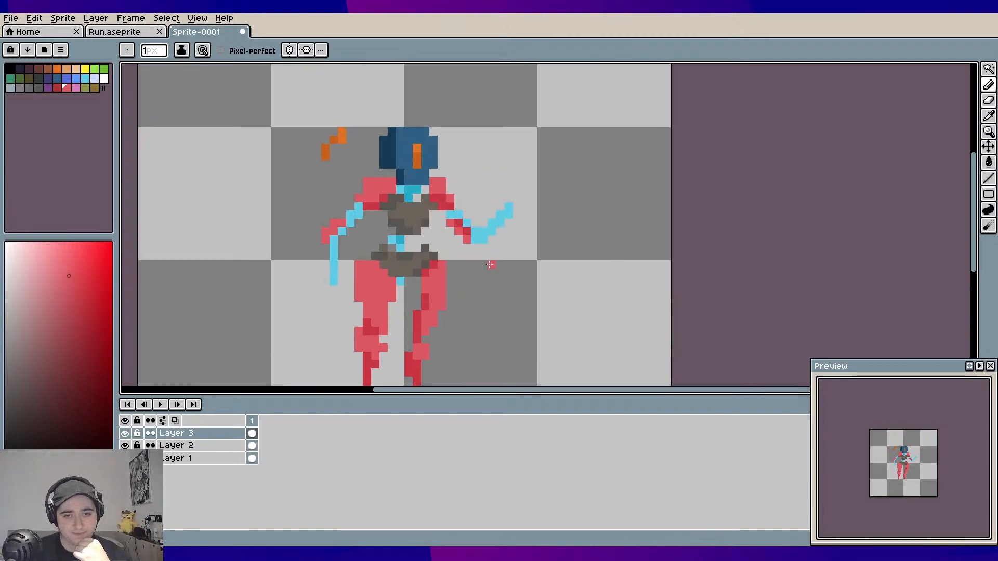
scroll(503, 223, down, 1)
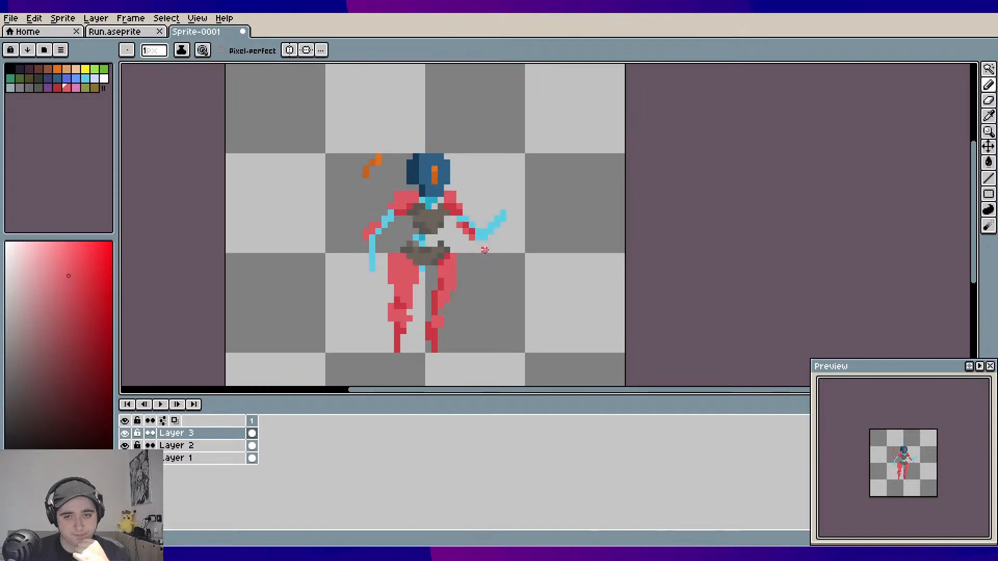
scroll(485, 250, up, 1)
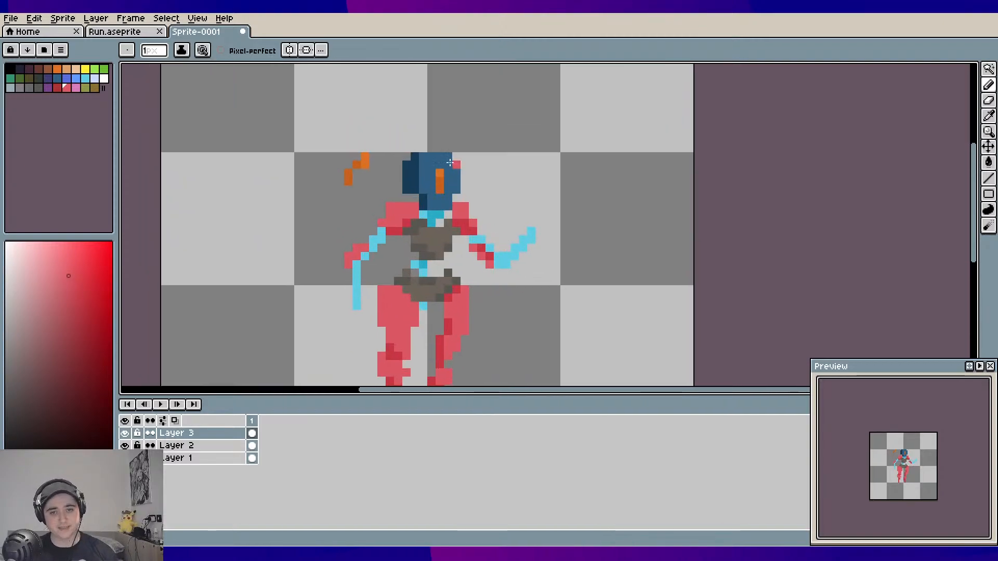
click(397, 197)
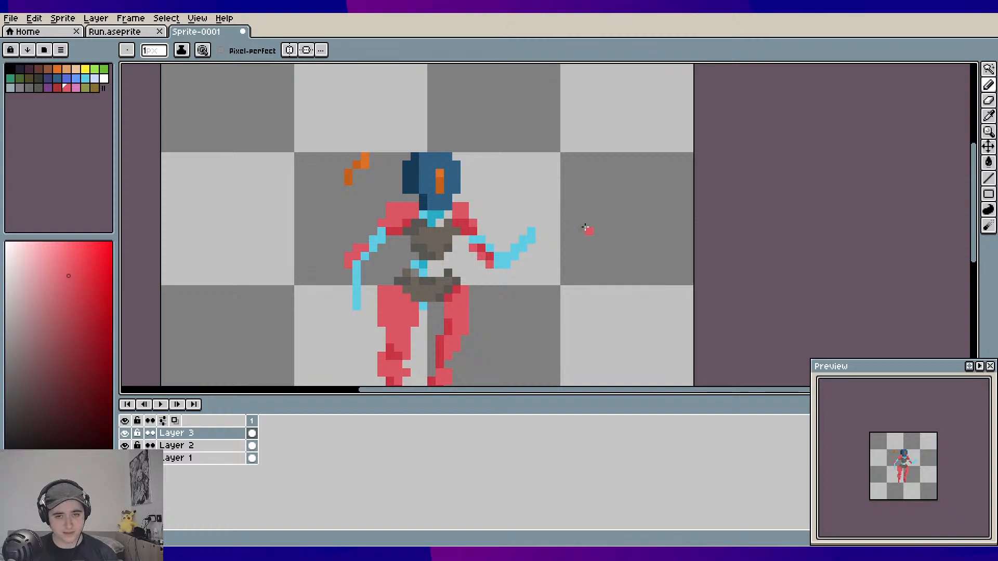
Add red pixels along the outer upper edge of the character's raised arm and erase the red ones beneath it
scroll(571, 239, down, 2)
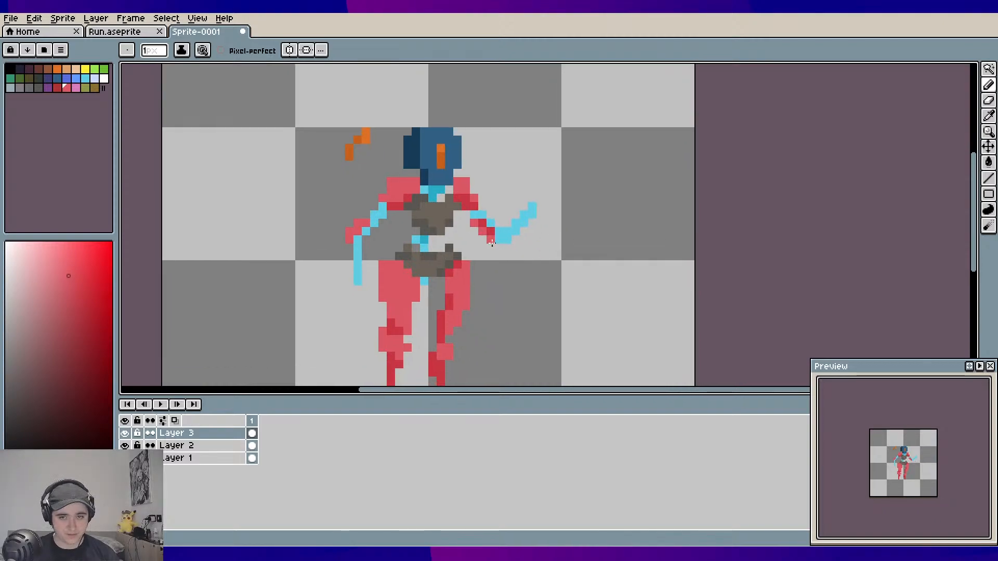
click(491, 213)
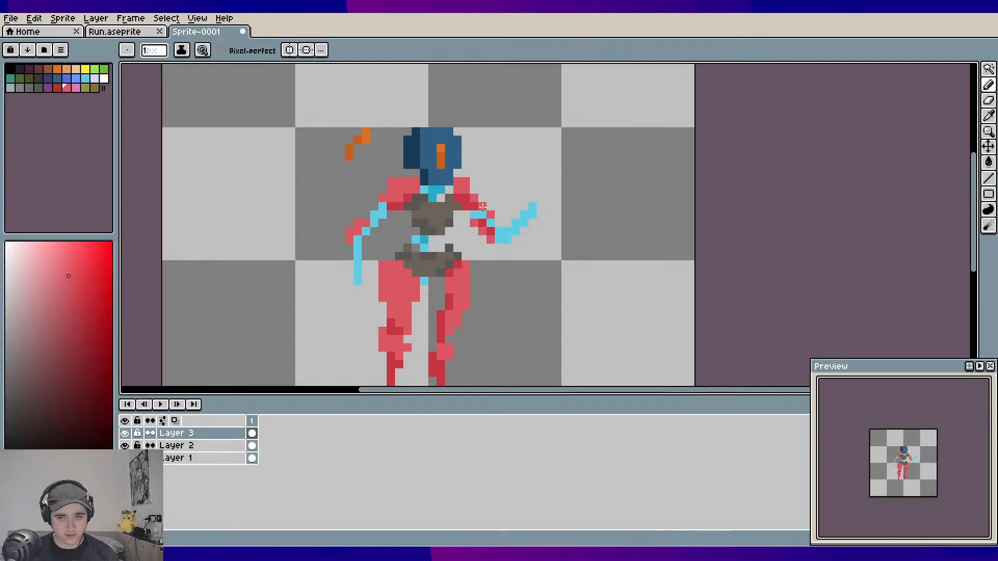
scroll(507, 226, up, 2)
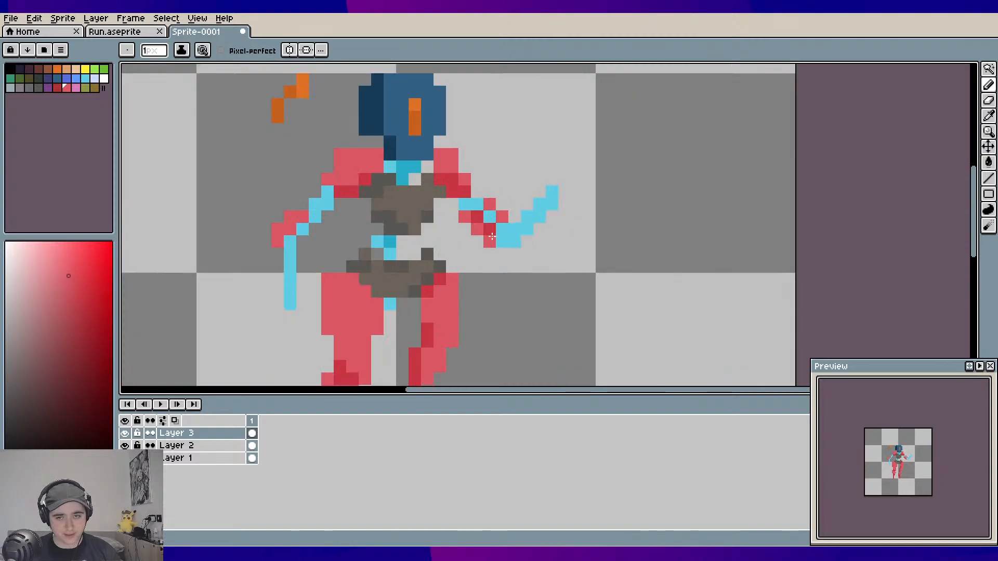
drag(460, 227, 478, 248)
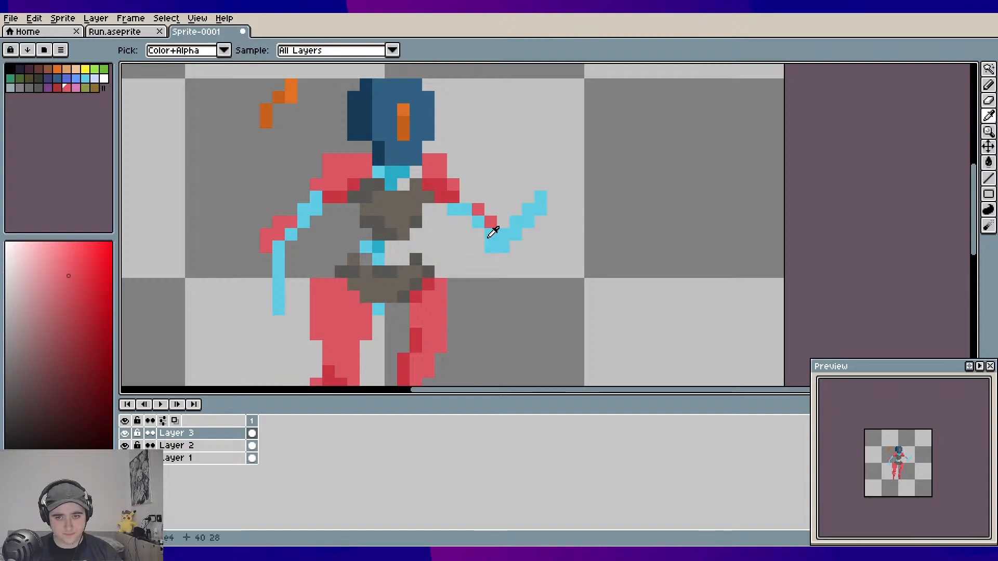
Sample the arm's light blue and paint the underside of the raised arm's upper part down to the elbow
alt+click(494, 237)
key(b)
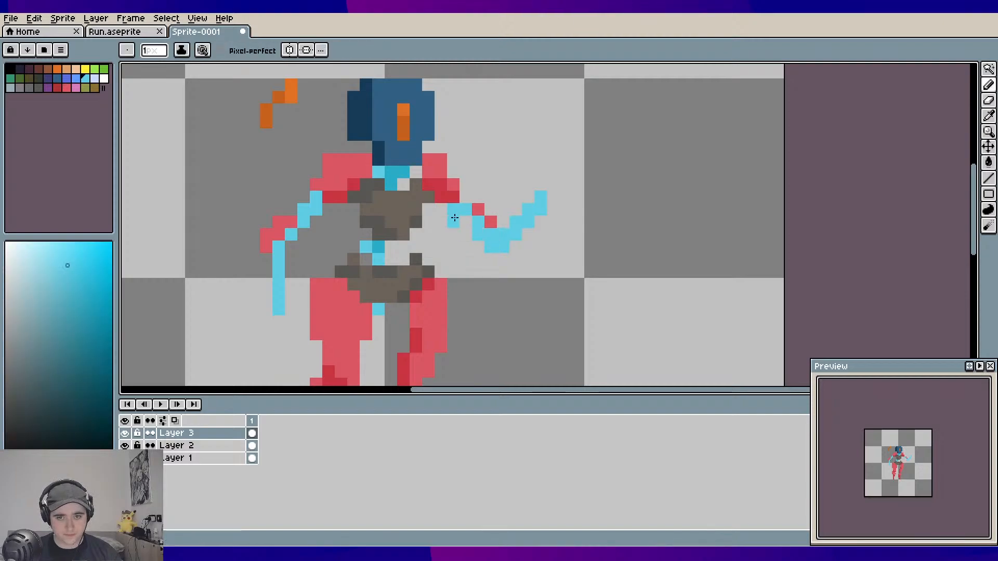
drag(466, 221, 478, 234)
key(ctrl)
drag(577, 266, 548, 274)
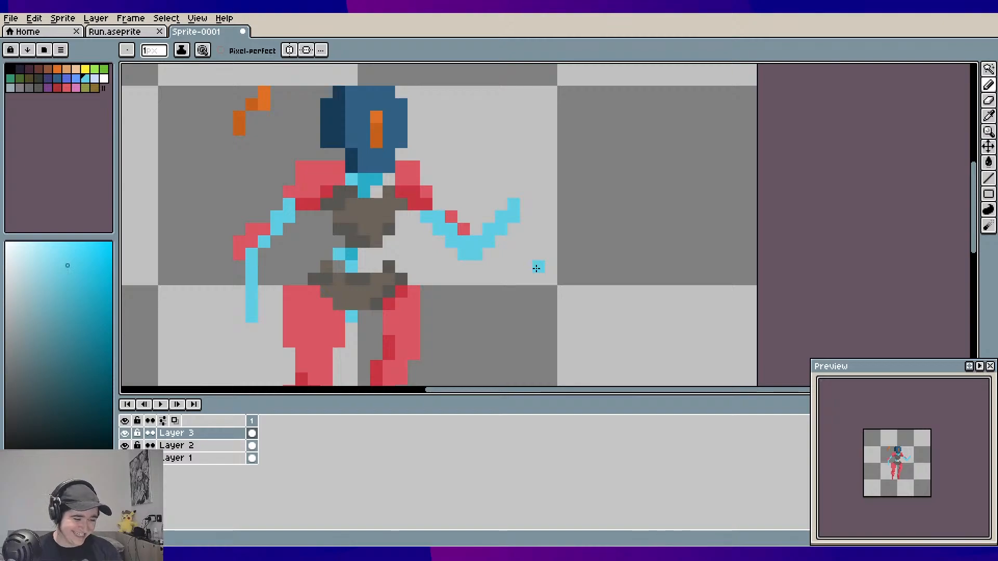
drag(537, 268, 540, 286)
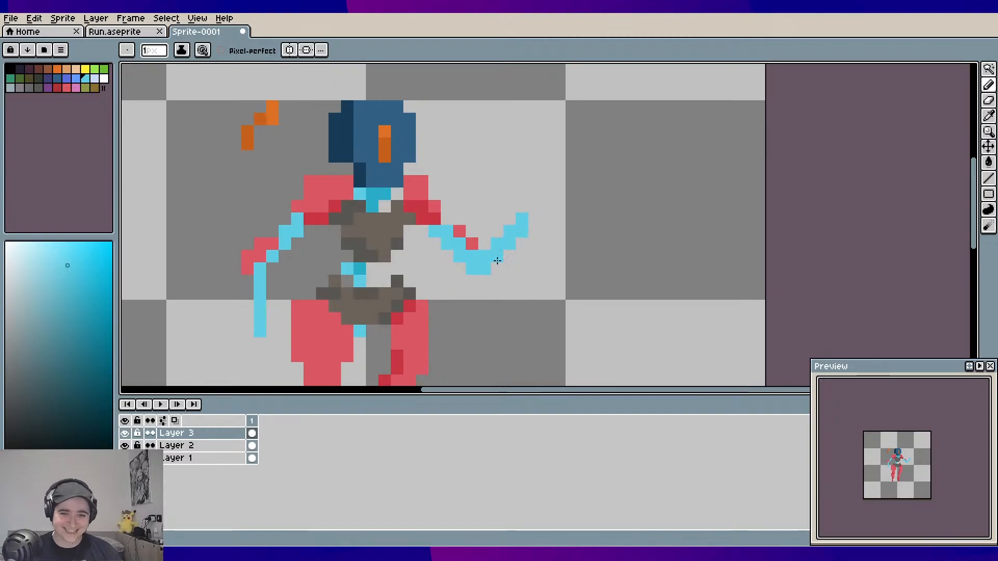
key(i)
key(b)
click(545, 282)
scroll(546, 281, down, 2)
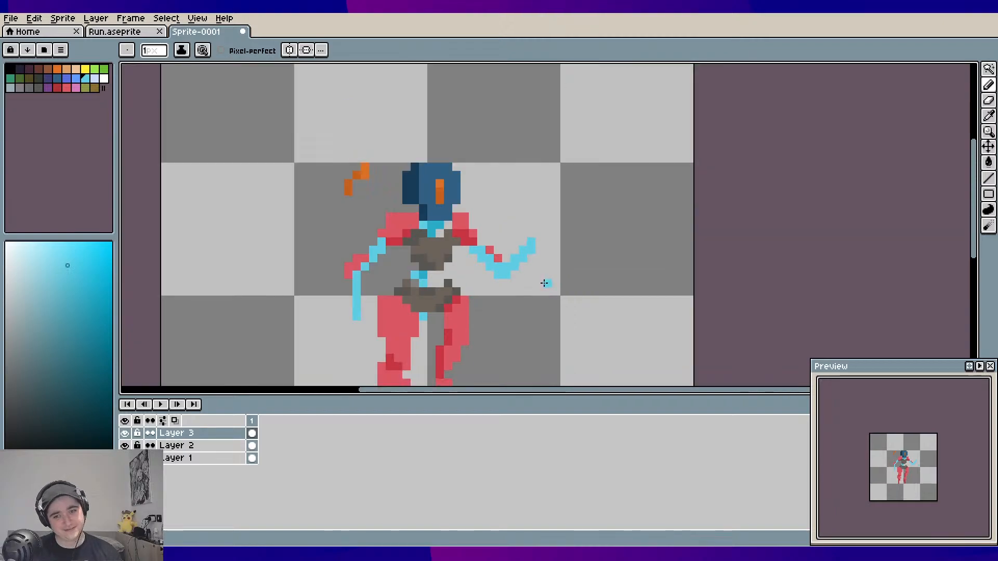
scroll(489, 240, up, 2)
mouse_move(489, 241)
mouse_down()
mouse_move(508, 266)
mouse_move(515, 244)
mouse_move(522, 260)
mouse_up()
scroll(522, 259, down, 1)
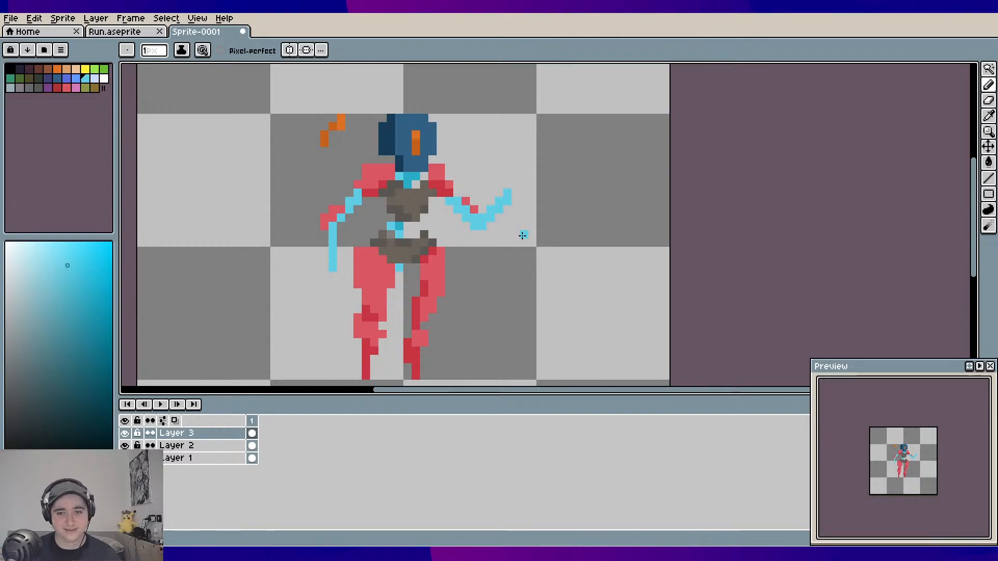
drag(521, 217, 519, 226)
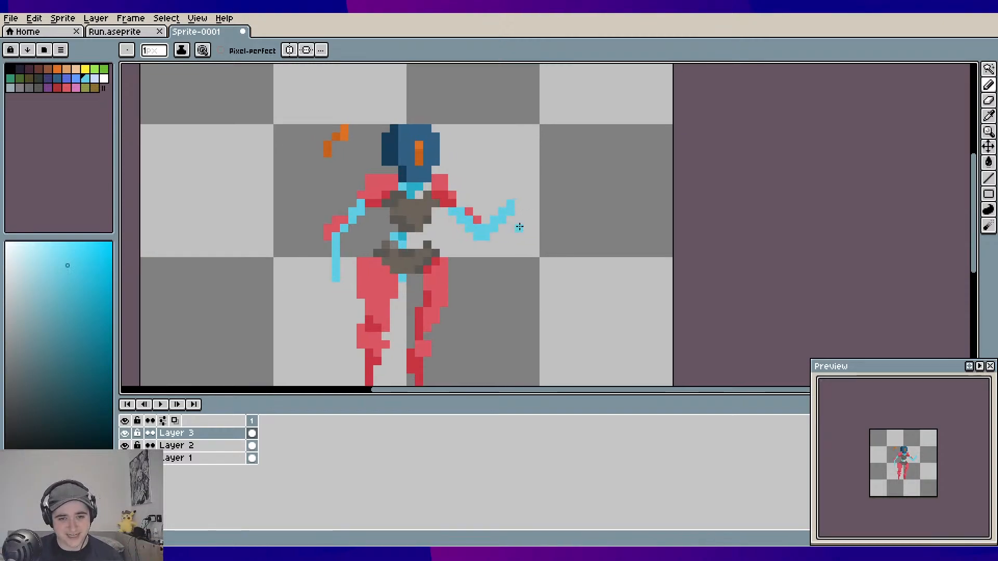
click(520, 227)
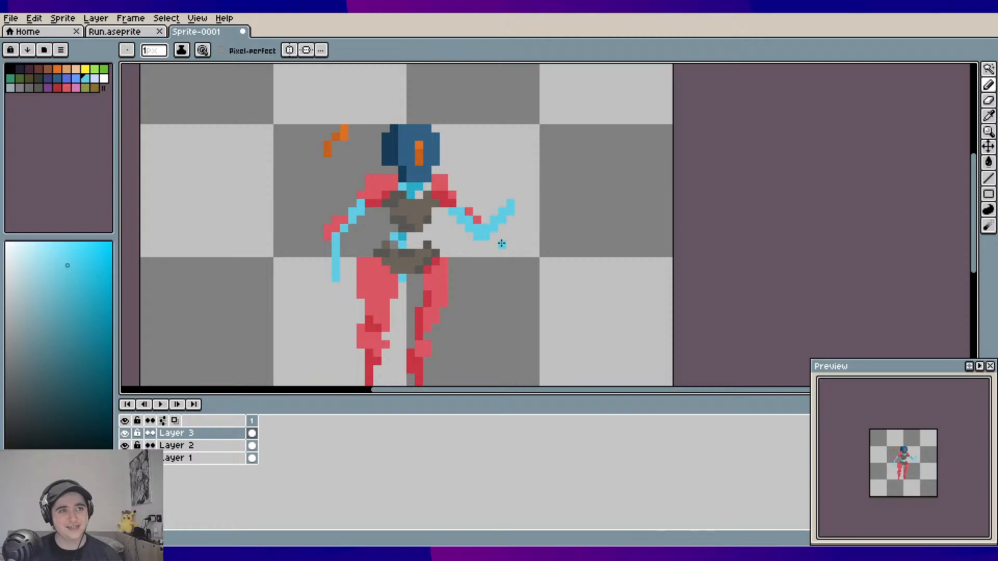
scroll(501, 242, up, 1)
mouse_move(501, 240)
mouse_down()
mouse_move(494, 269)
mouse_move(494, 251)
mouse_up()
scroll(494, 268, down, 1)
key(i)
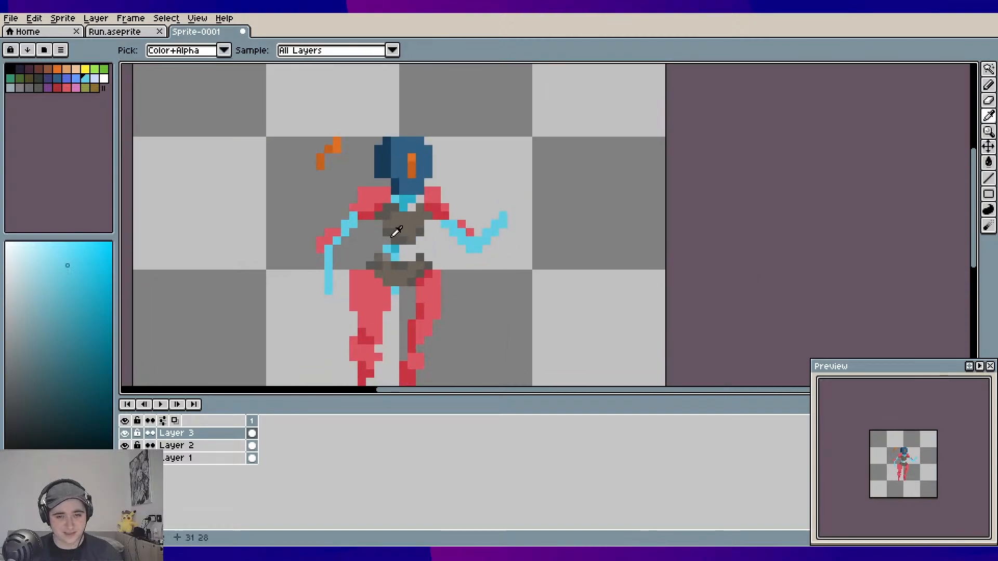
key(b)
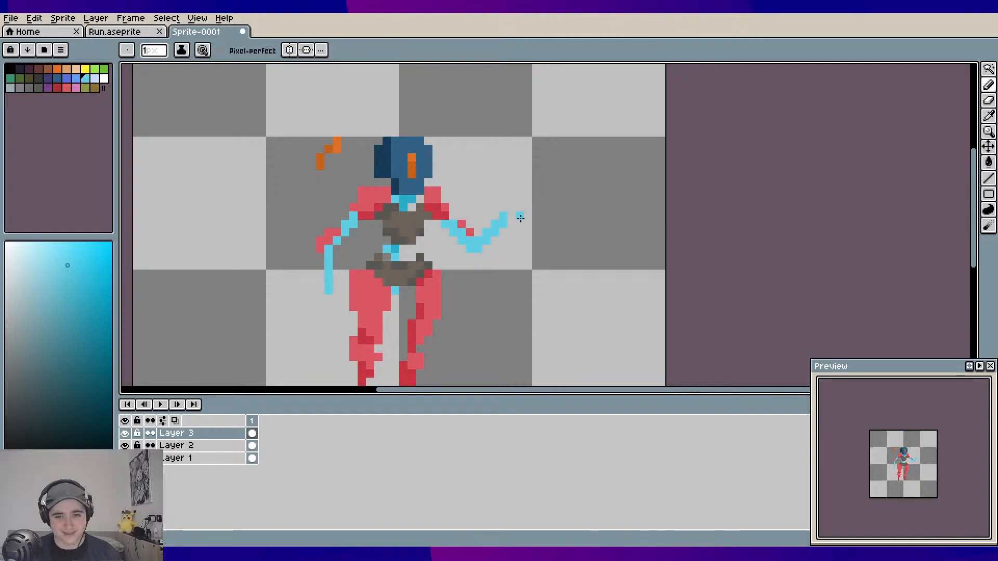
Sample the shoulder's dark and light reds, add light red highlights above the raised arm's dark red pixels, and undo the excess ones
key(i)
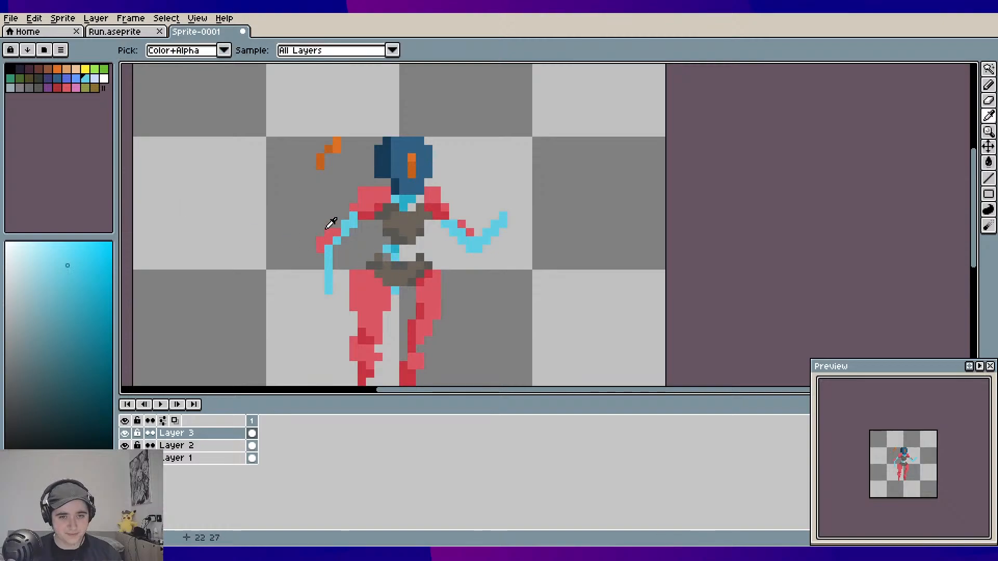
click(374, 209)
key(b)
click(503, 232)
scroll(505, 234, up, 3)
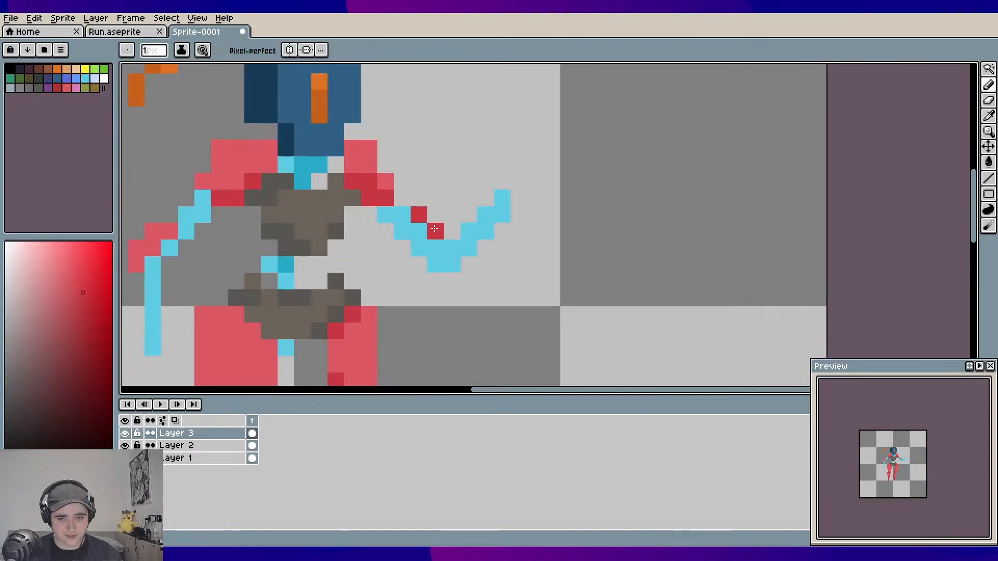
key(i)
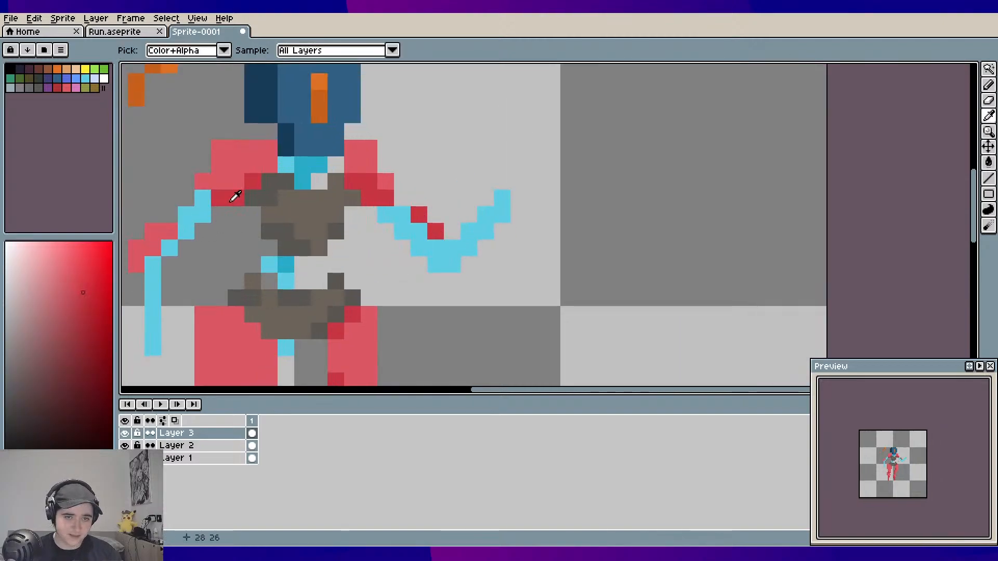
click(228, 162)
key(b)
click(433, 217)
click(452, 232)
click(419, 198)
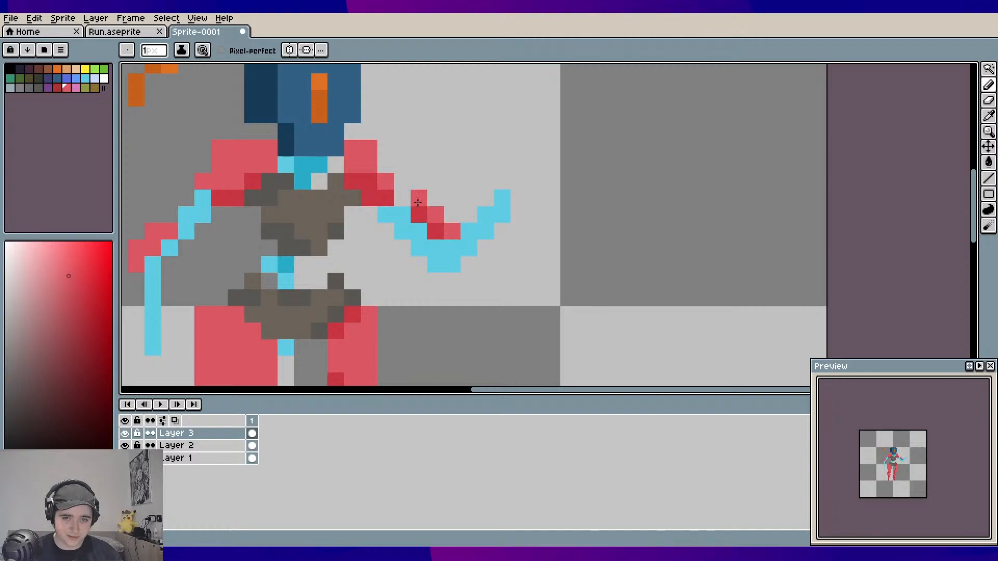
scroll(530, 275, down, 1)
key(ctrl+z)
key(ctrl+z)
key(ctrl+z)
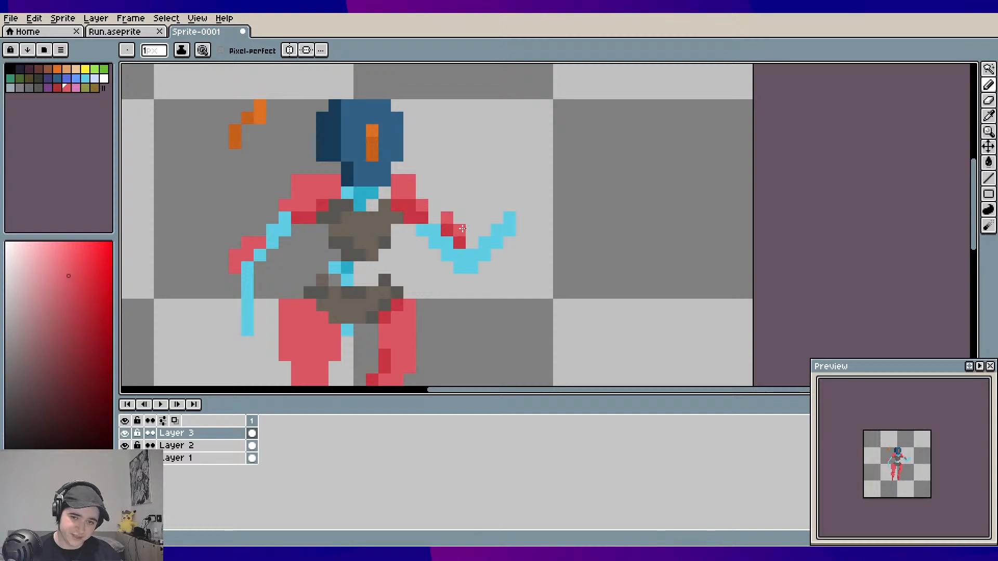
Sample the torso's darker blue and shade the raised arm's elbow and forearm and the lowered arm's elbow with single pixels
scroll(481, 307, down, 1)
mouse_move(494, 292)
mouse_down()
mouse_move(490, 252)
mouse_move(473, 274)
mouse_move(495, 287)
mouse_up()
scroll(491, 252, up, 2)
alt+click(335, 239)
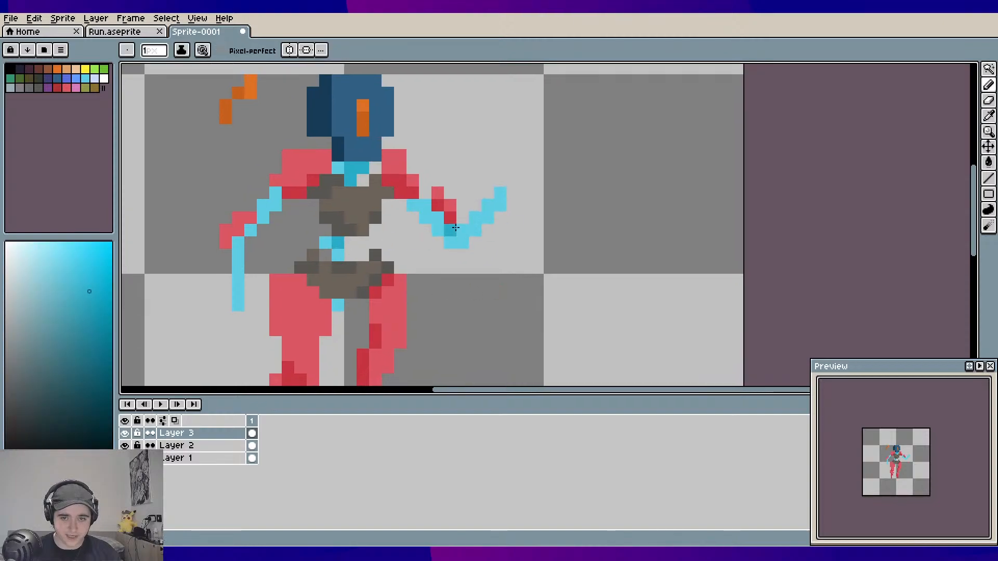
drag(457, 229, 445, 230)
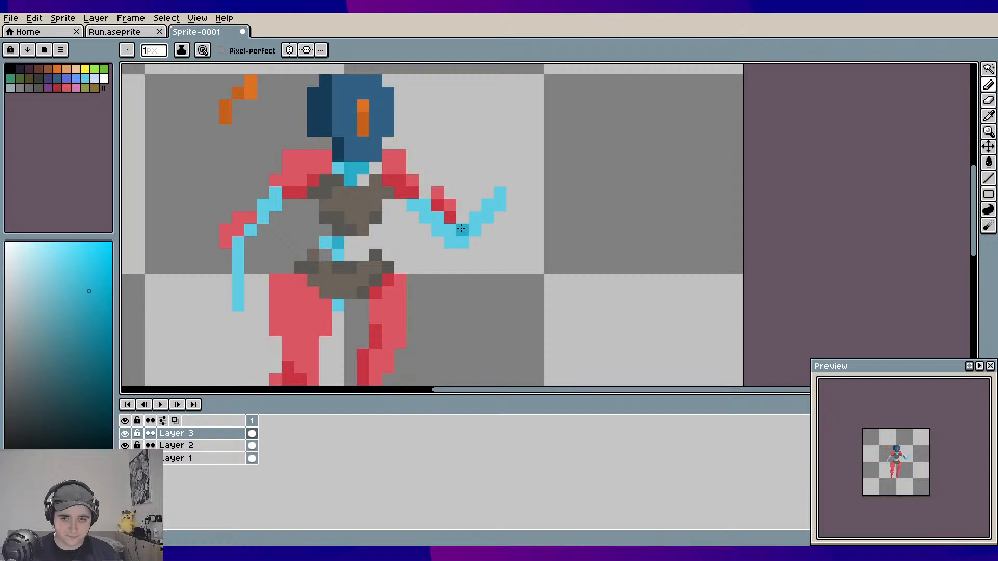
click(474, 217)
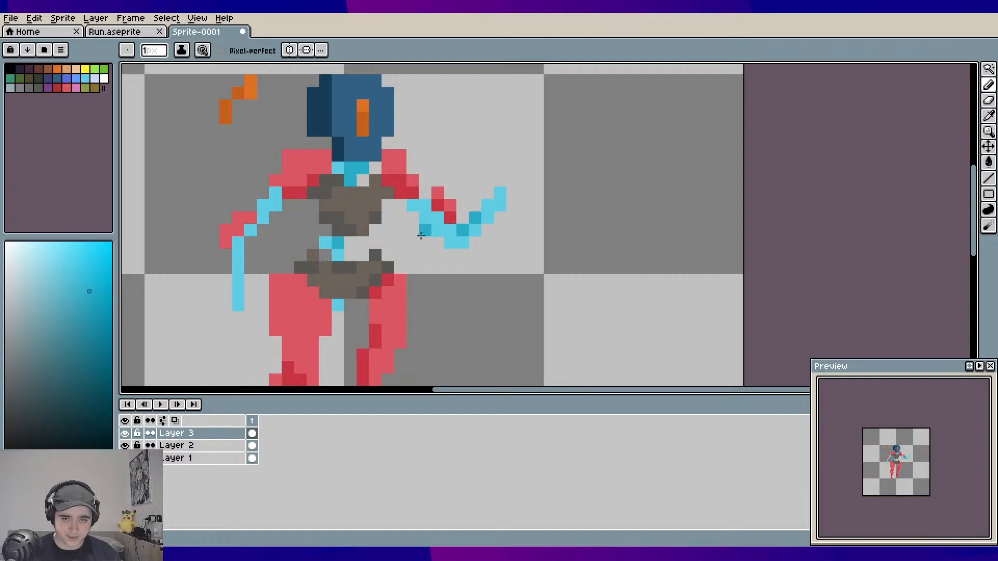
click(237, 242)
click(249, 230)
scroll(494, 277, down, 1)
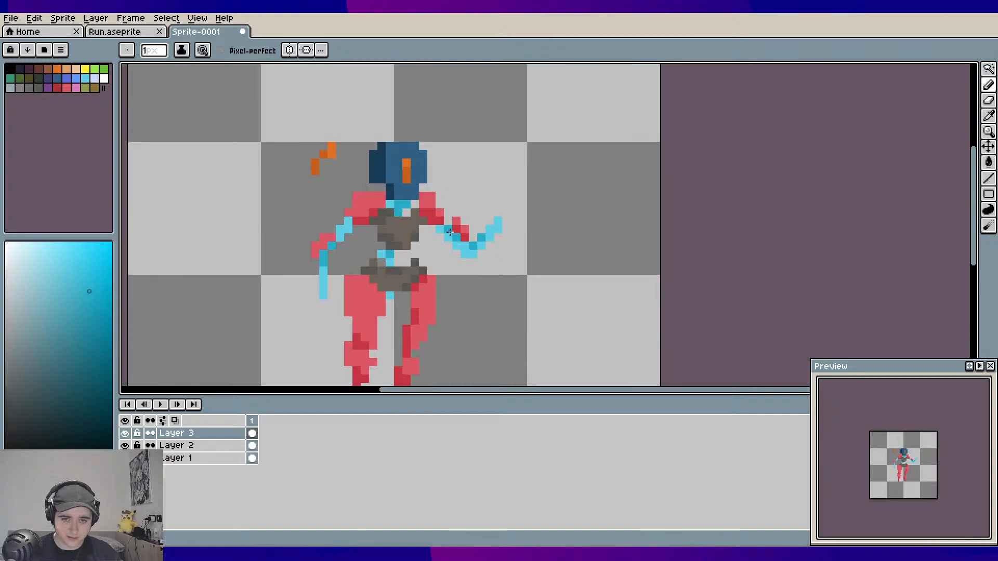
scroll(512, 280, down, 1)
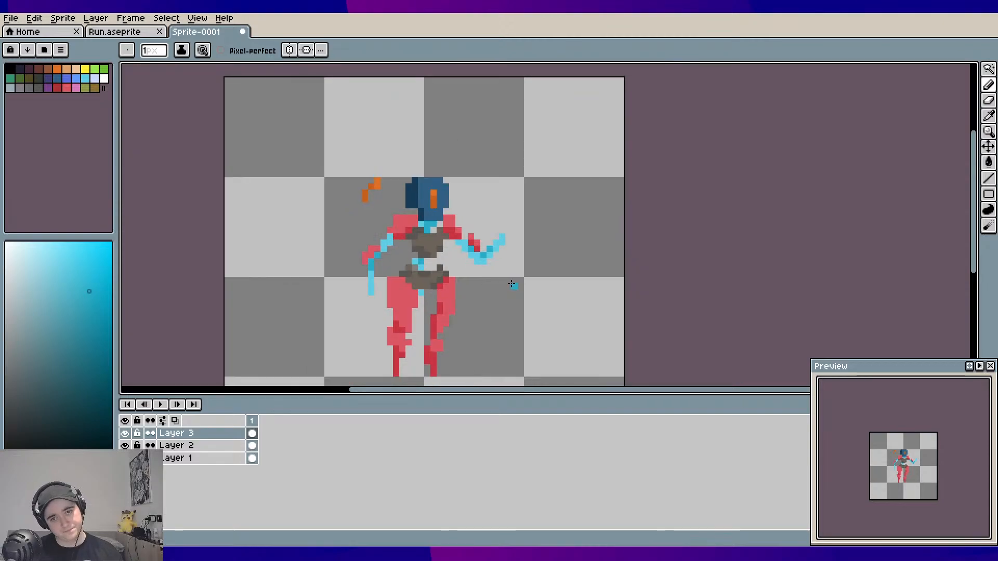
scroll(440, 235, up, 2)
scroll(478, 262, down, 1)
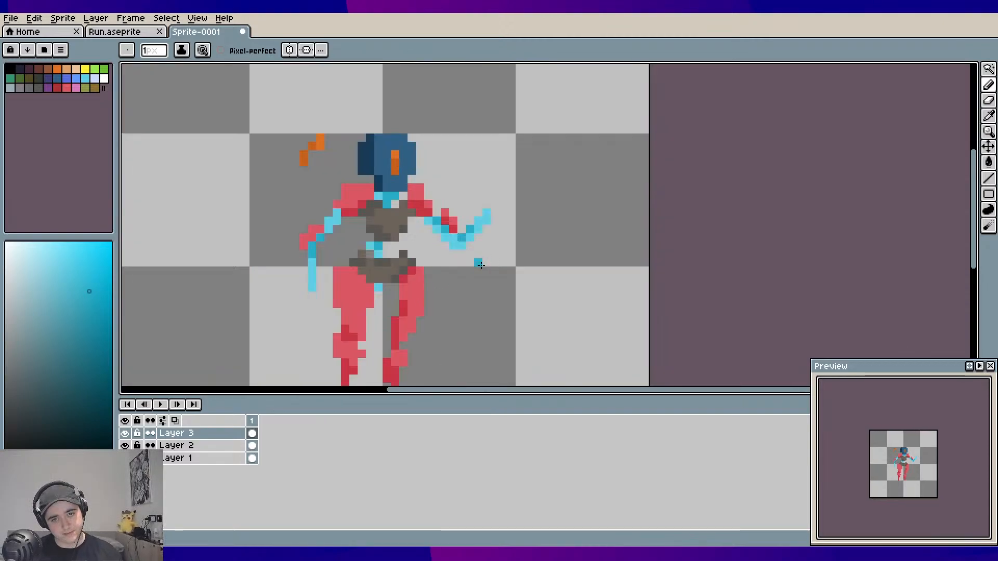
drag(478, 262, 491, 251)
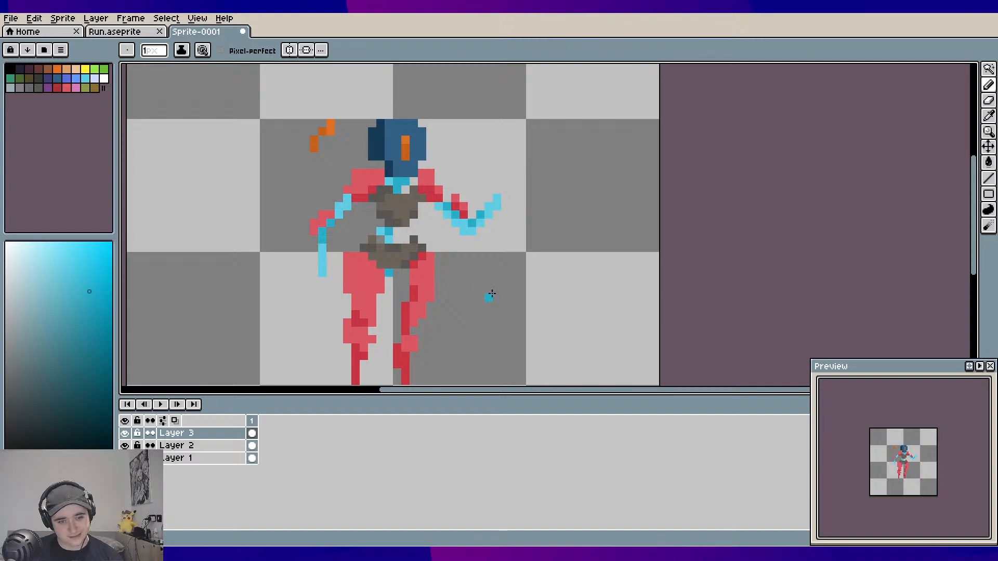
Hide and show Layer 3 to compare the figure with and without its arms and torso, and select Layer 2
click(125, 433)
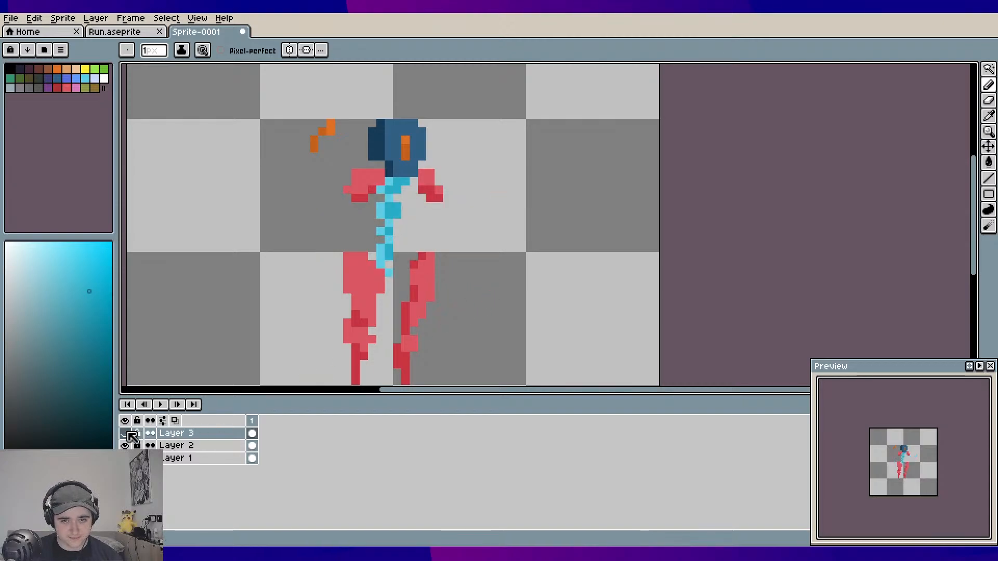
click(125, 433)
click(125, 433)
click(125, 434)
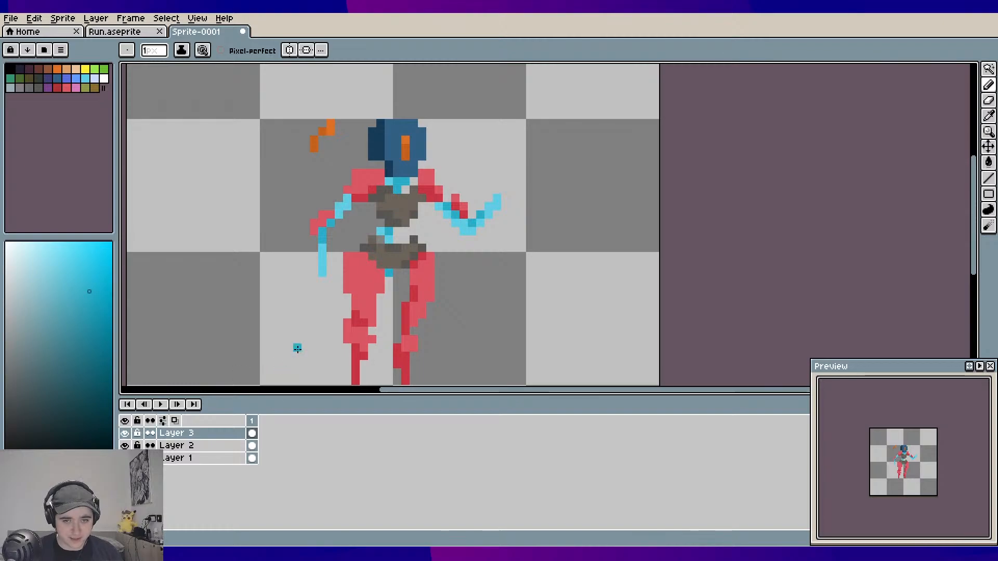
key(e)
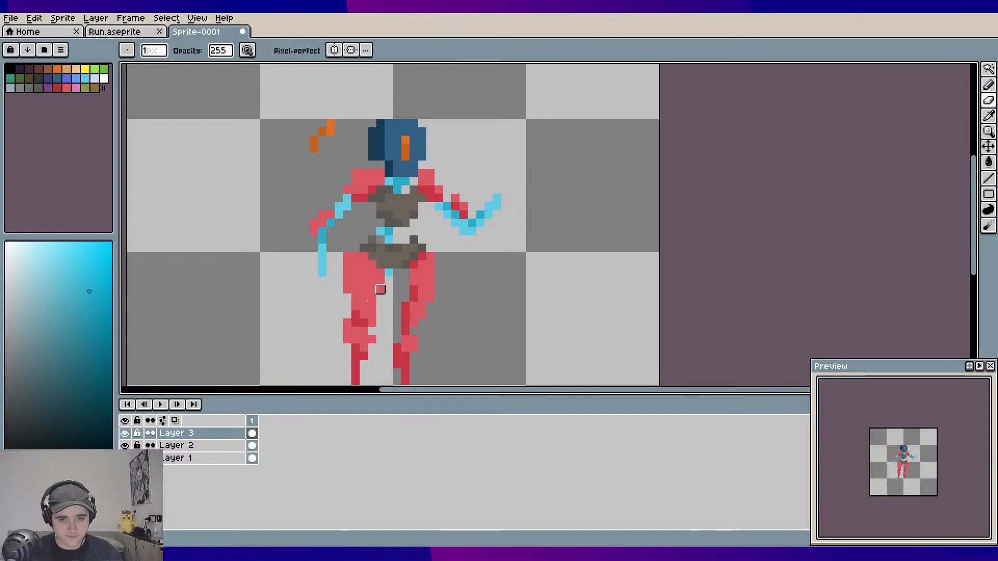
click(178, 446)
key(v)
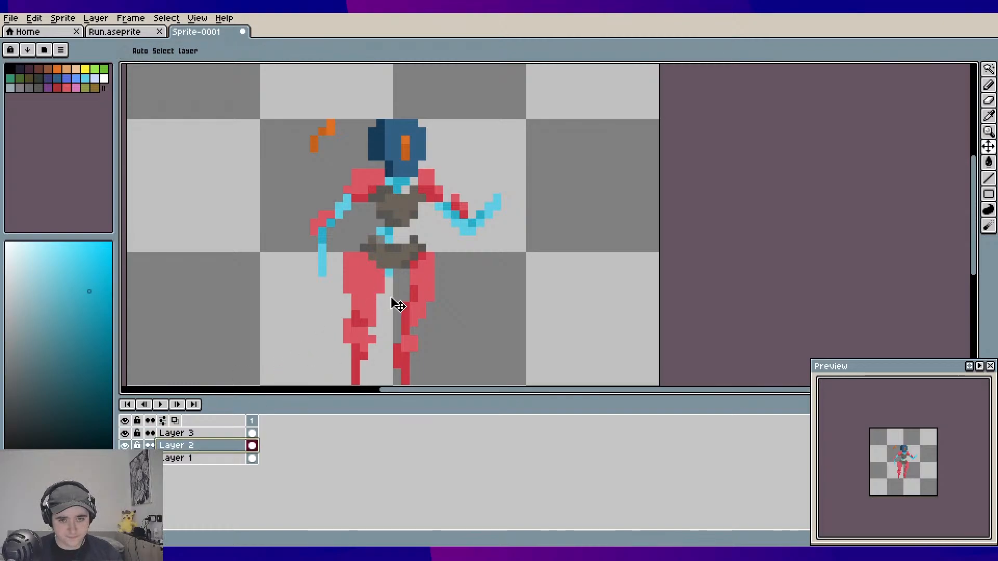
key(b)
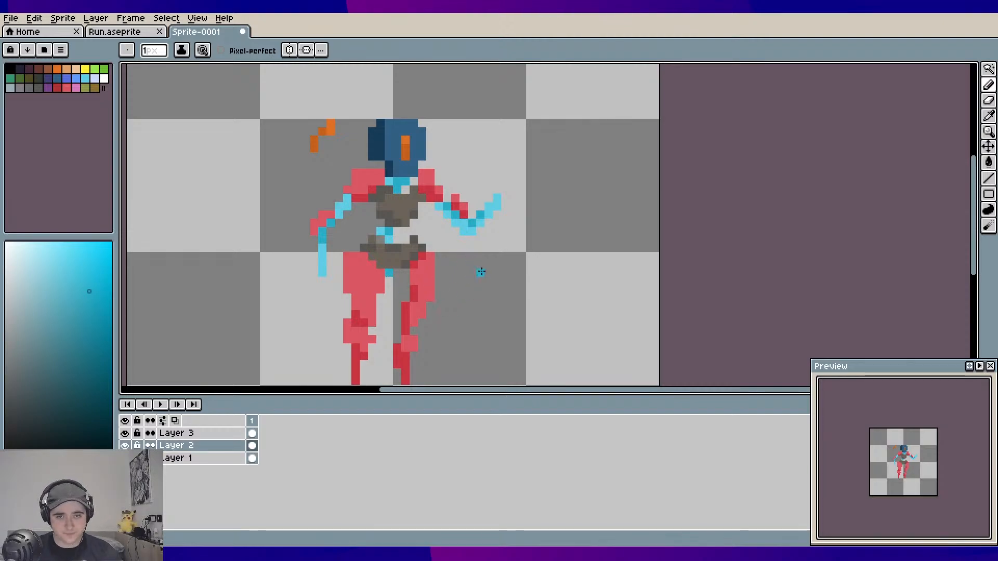
drag(483, 271, 513, 246)
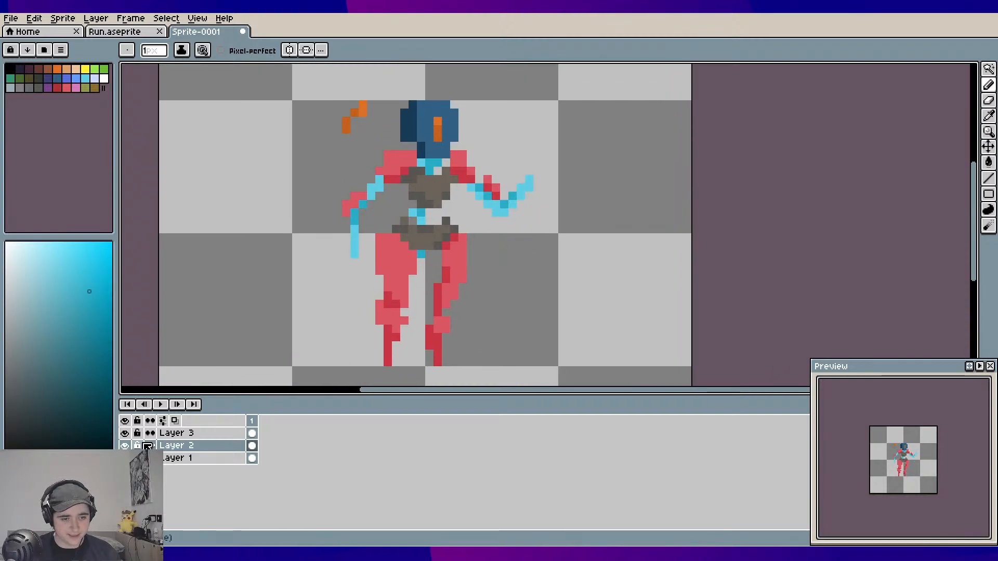
Put Layer 3 and Layer 2 into a new group and collapse it
mouse_move(190, 436)
mouse_down()
mouse_move(183, 452)
mouse_move(193, 447)
mouse_up()
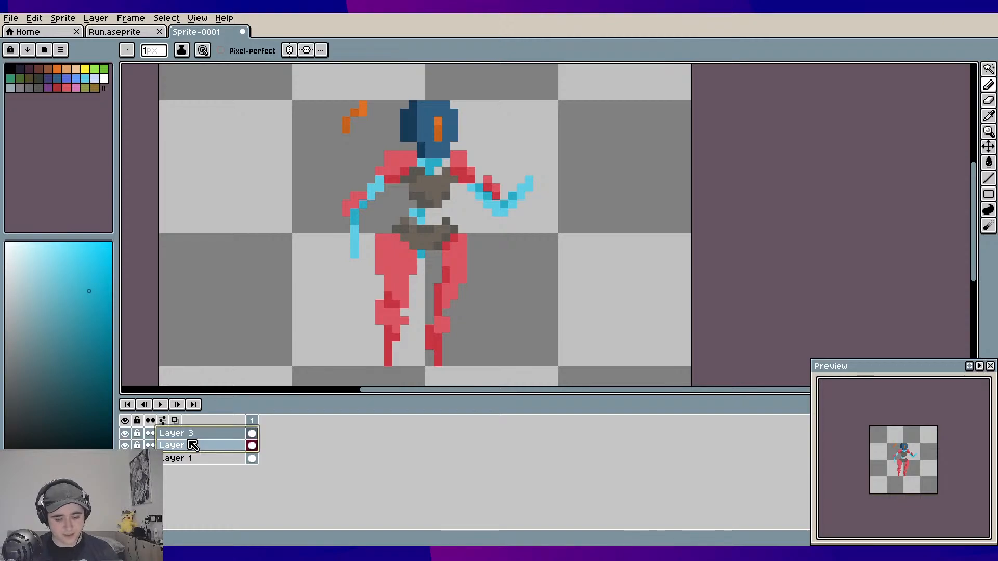
right_click(194, 440)
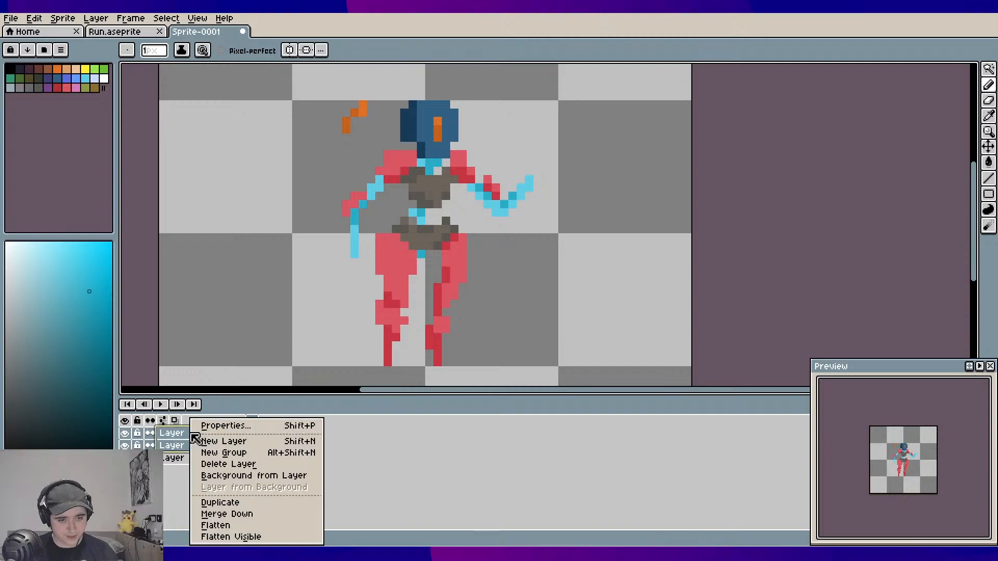
click(220, 456)
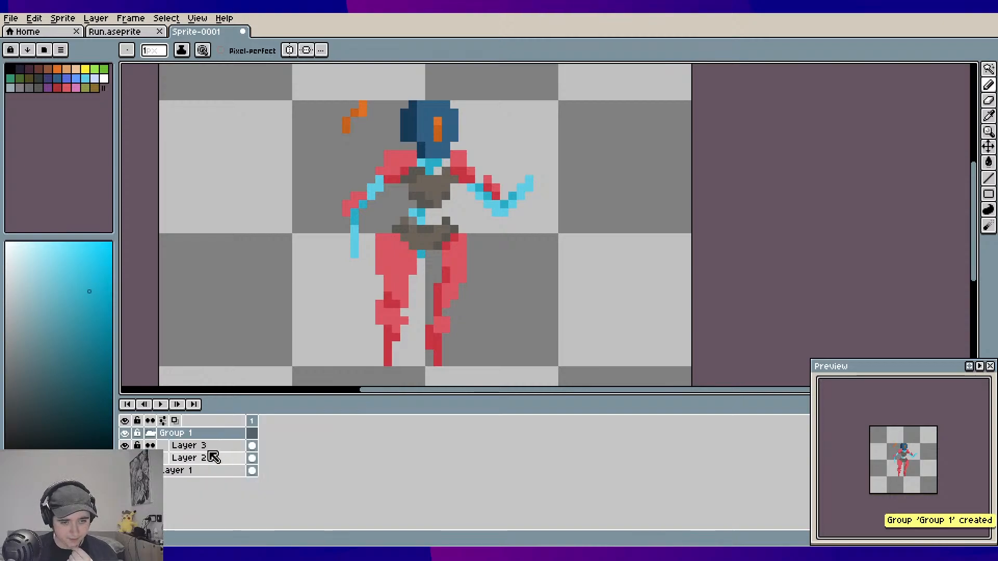
click(151, 433)
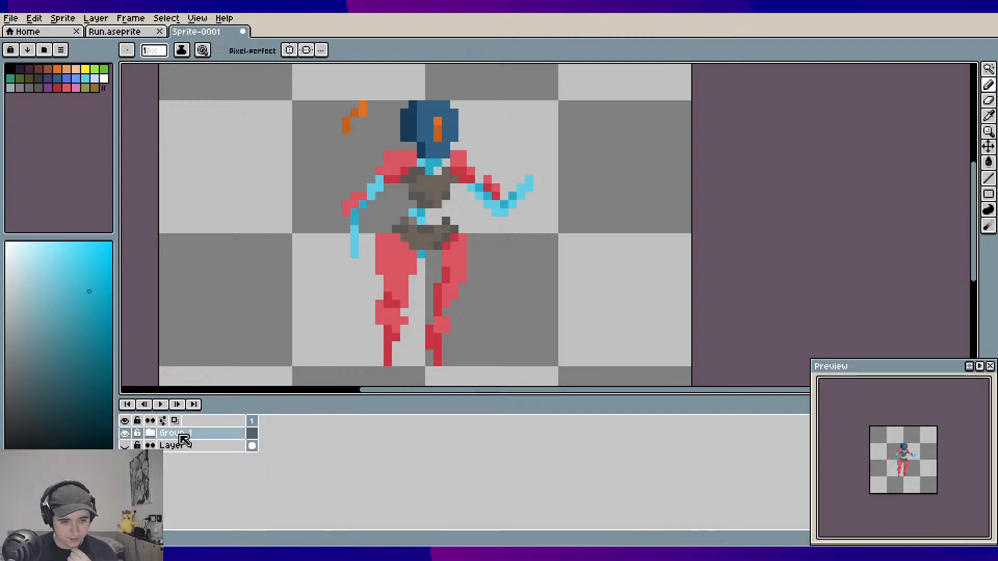
Show Layer 1 and move its hooded character to the left of the new blue-headed character
click(125, 433)
click(185, 447)
key(v)
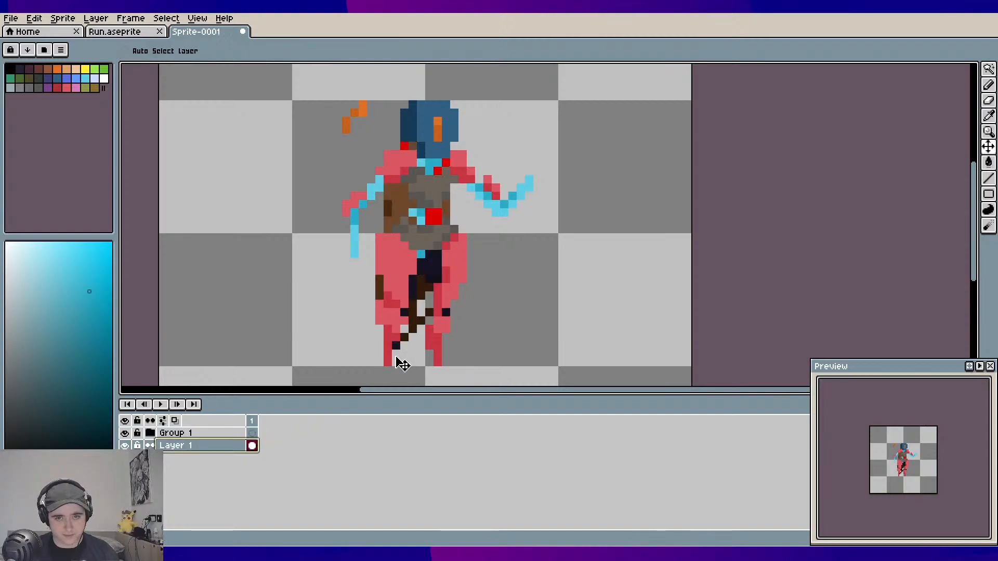
drag(435, 334, 292, 331)
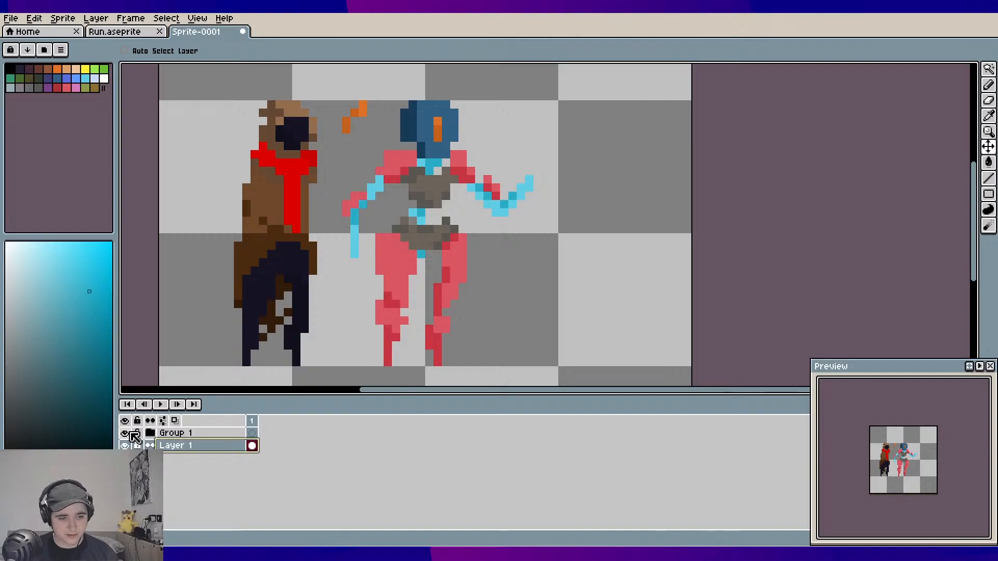
click(125, 445)
click(125, 446)
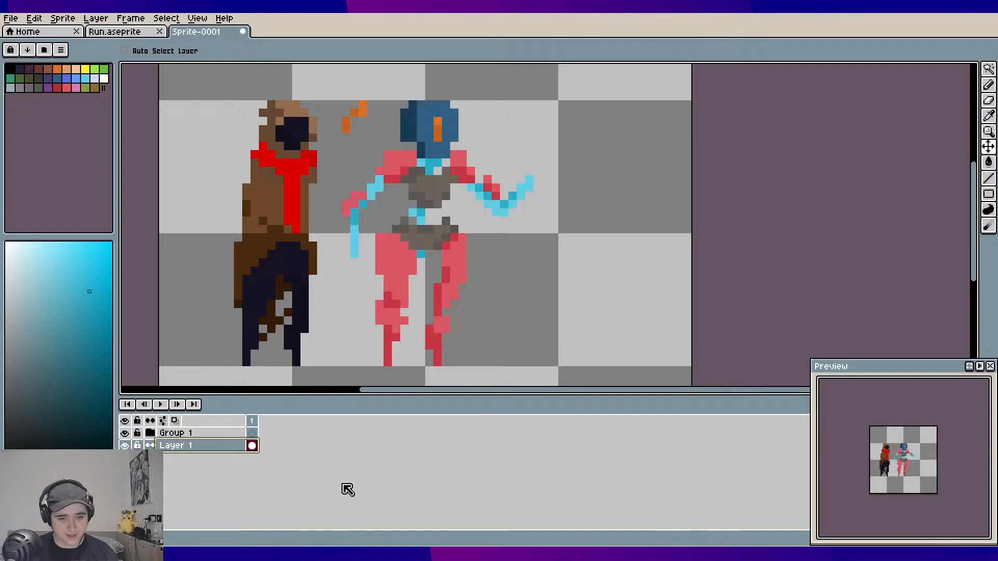
click(191, 433)
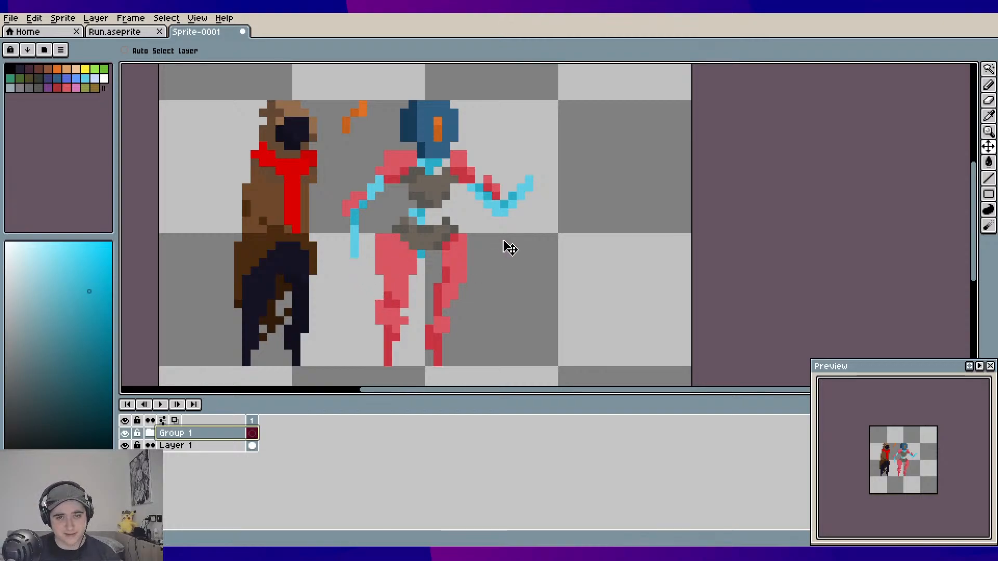
drag(503, 245, 502, 252)
drag(502, 293, 510, 288)
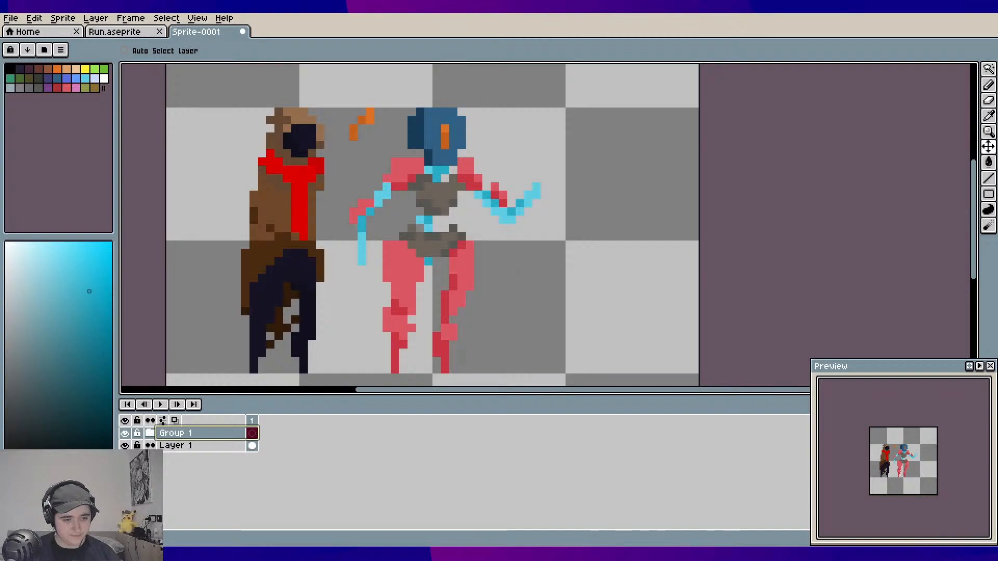
drag(547, 244, 520, 239)
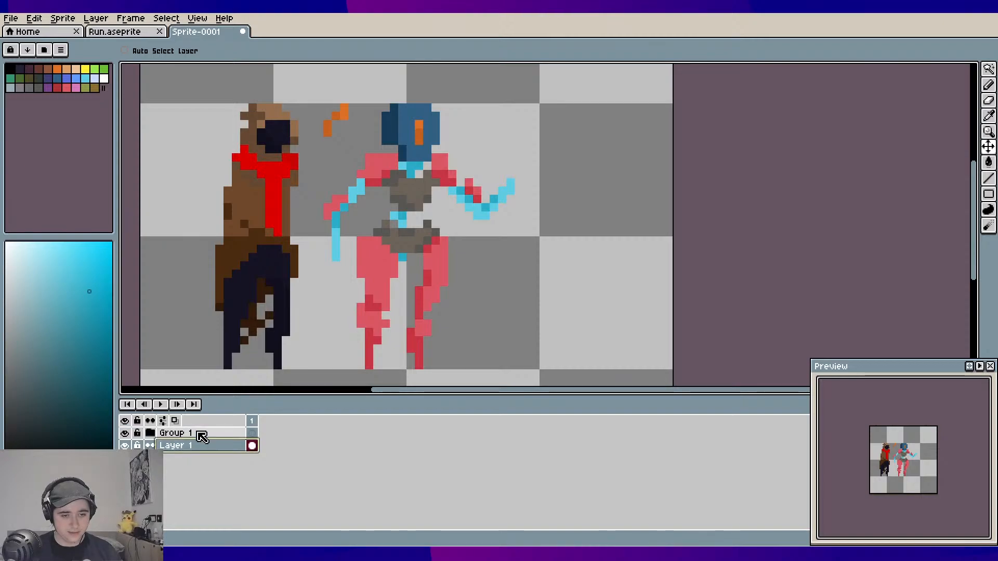
Copy Group 1 and create a new blank sprite with the preset settings
key(ctrl)
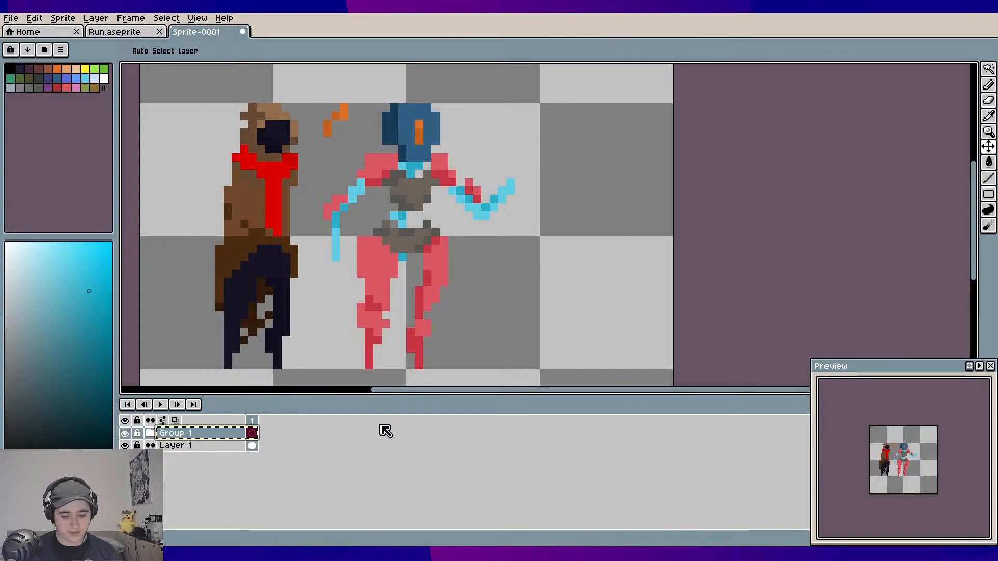
key(ctrl+n)
key(Return)
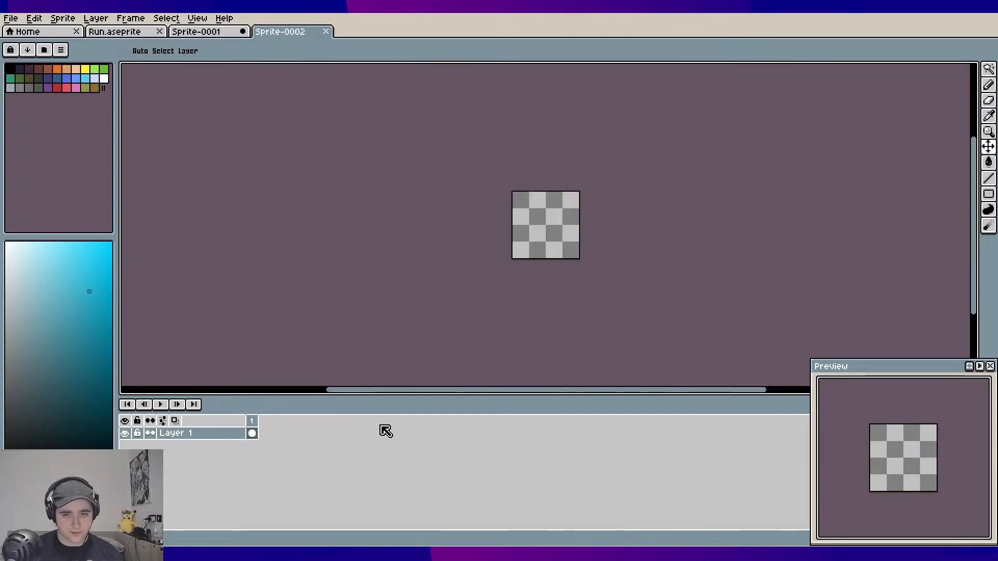
Paste the copied Group 1 into the new sprite and move the blue-headed figure to the canvas's left side
scroll(623, 198, up, 6)
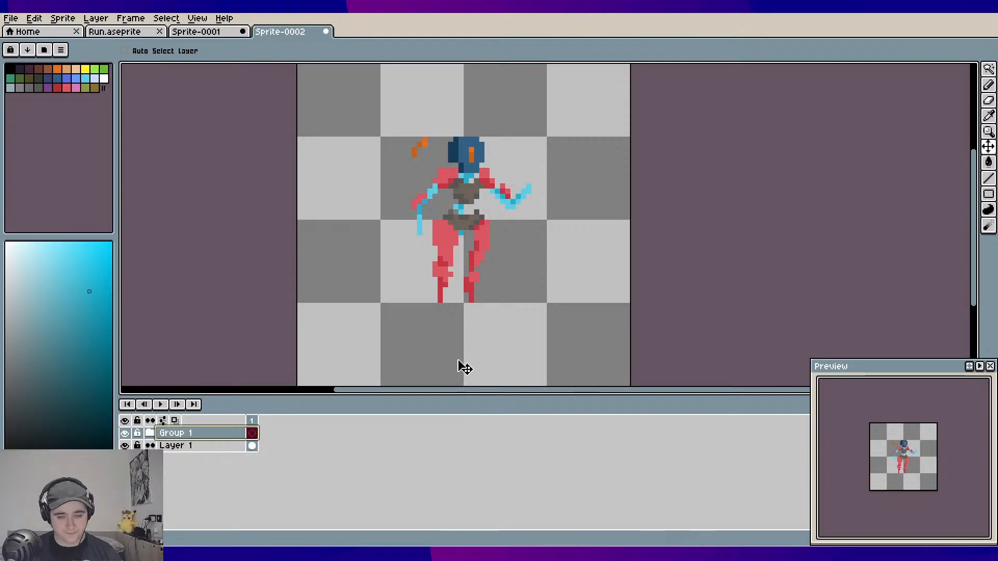
drag(480, 319, 367, 319)
key(b)
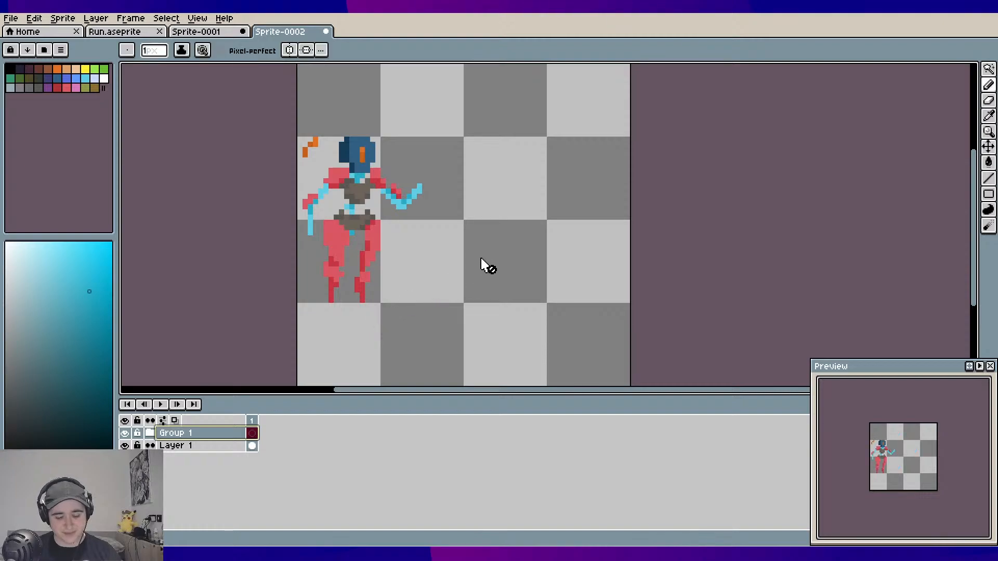
scroll(454, 249, right, 1)
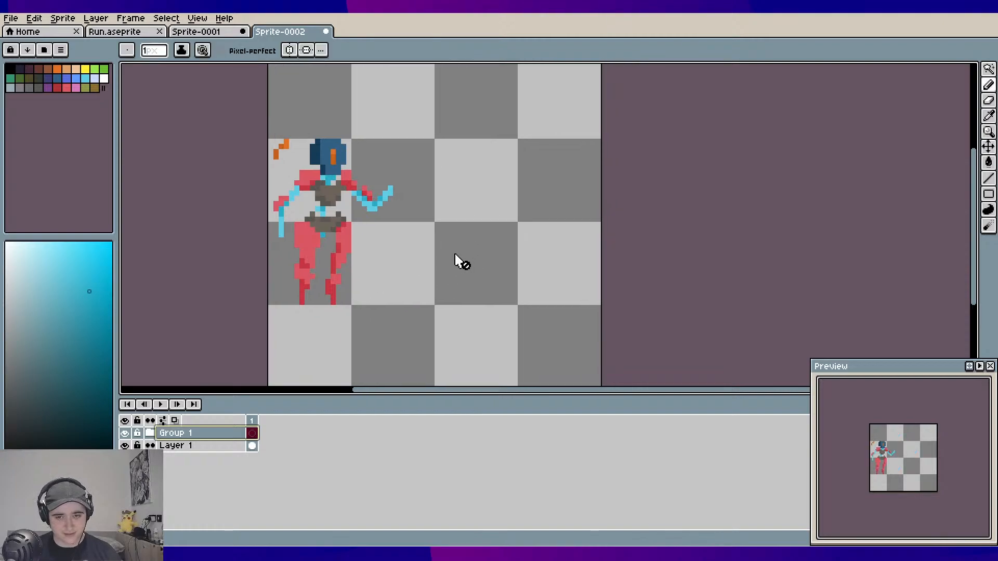
Expand Group 1 and hide its Layer 3 so only the figure's Layer 2 is displayed
click(186, 446)
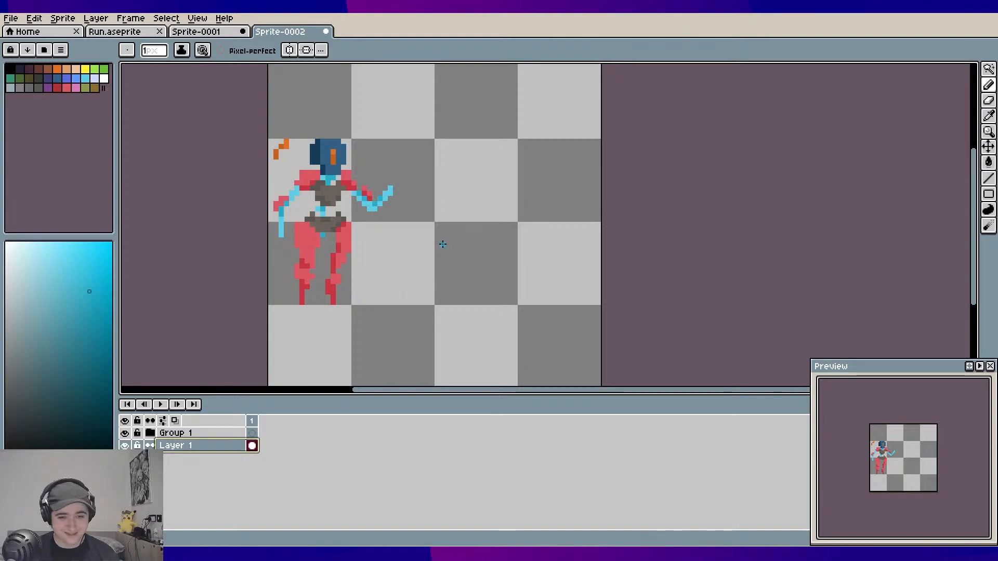
scroll(435, 253, up, 1)
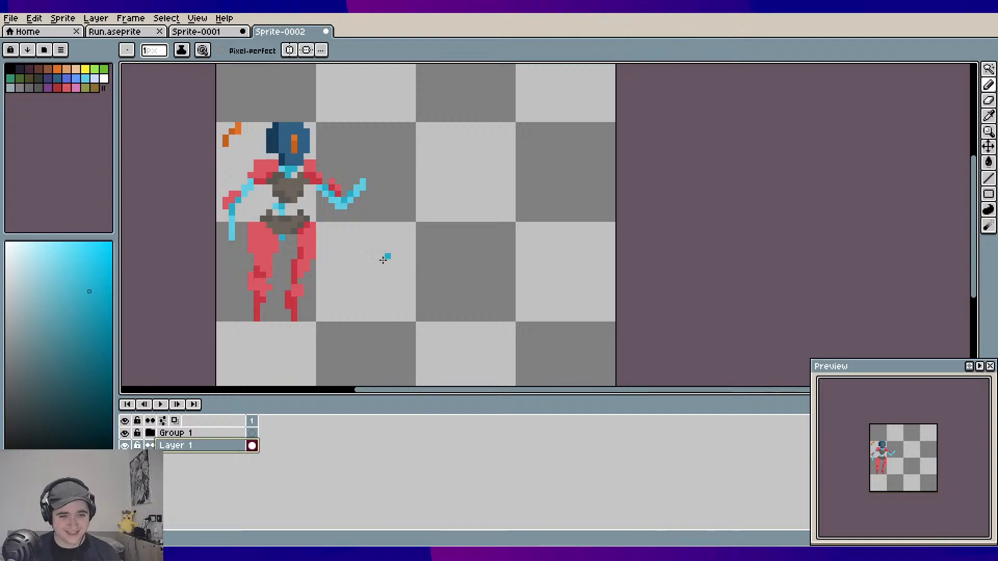
click(189, 434)
click(150, 433)
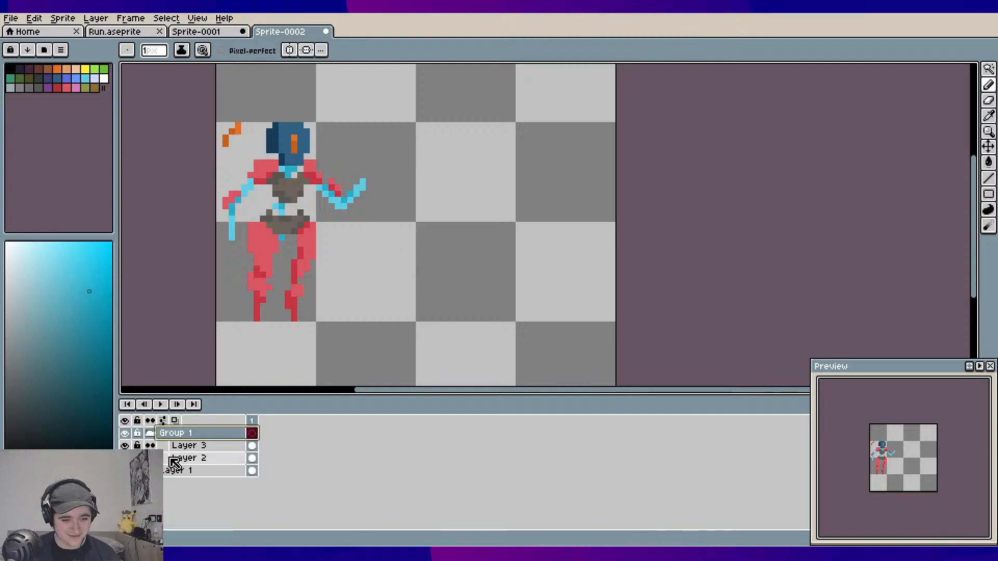
click(125, 445)
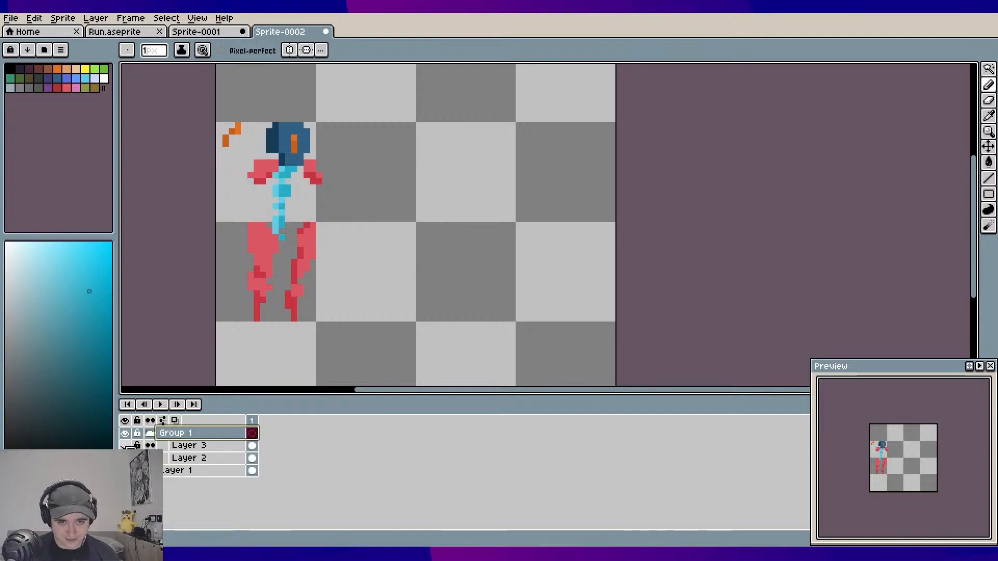
drag(395, 221, 415, 223)
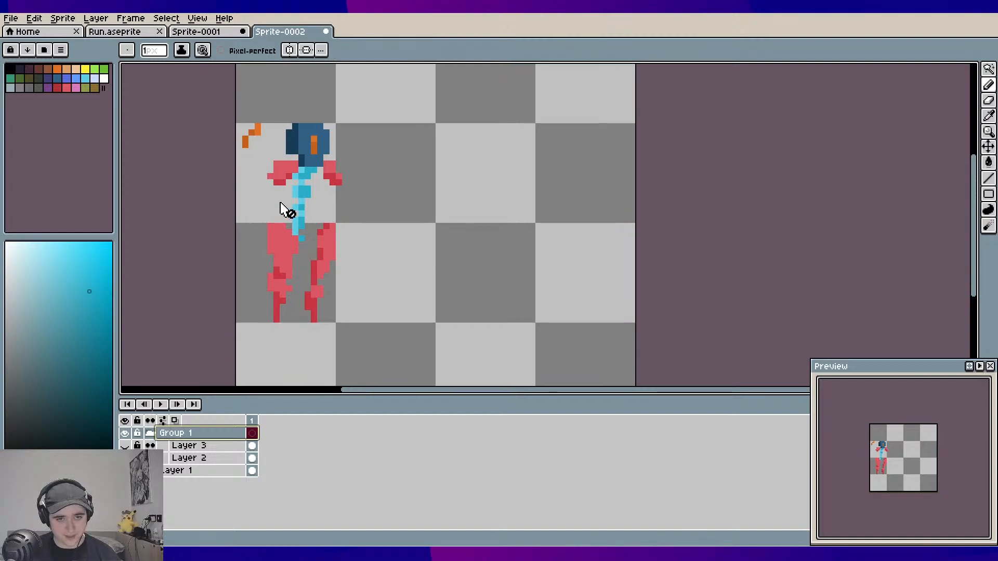
scroll(376, 226, up, 1)
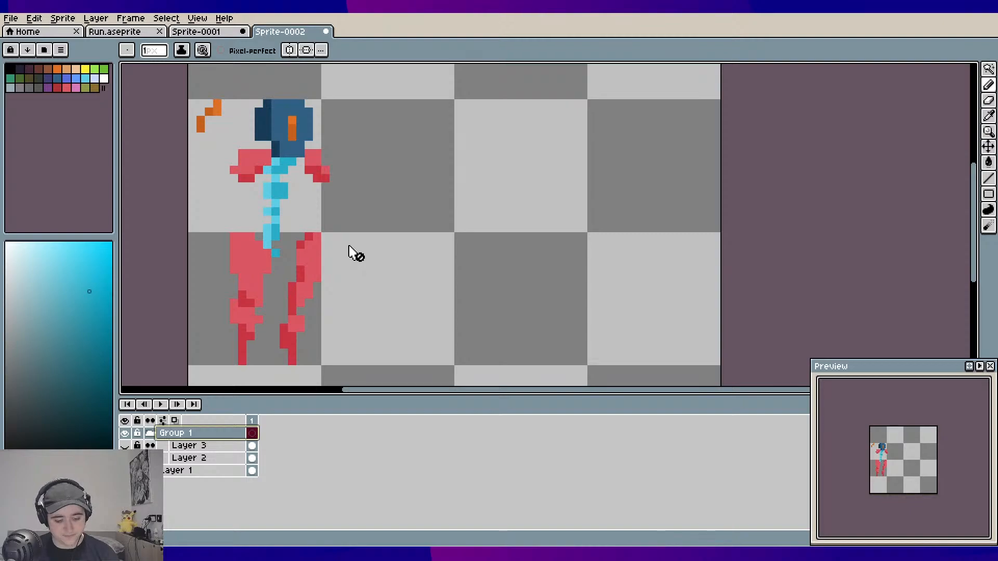
Lower Layer 2's opacity to 122 in its layer properties
key(v)
click(216, 470)
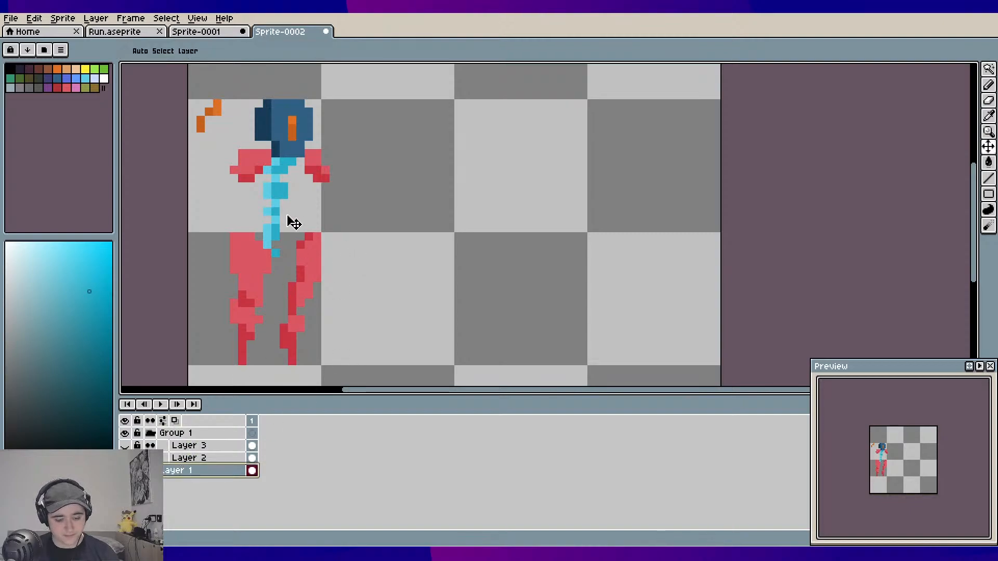
key(b)
double_click(223, 438)
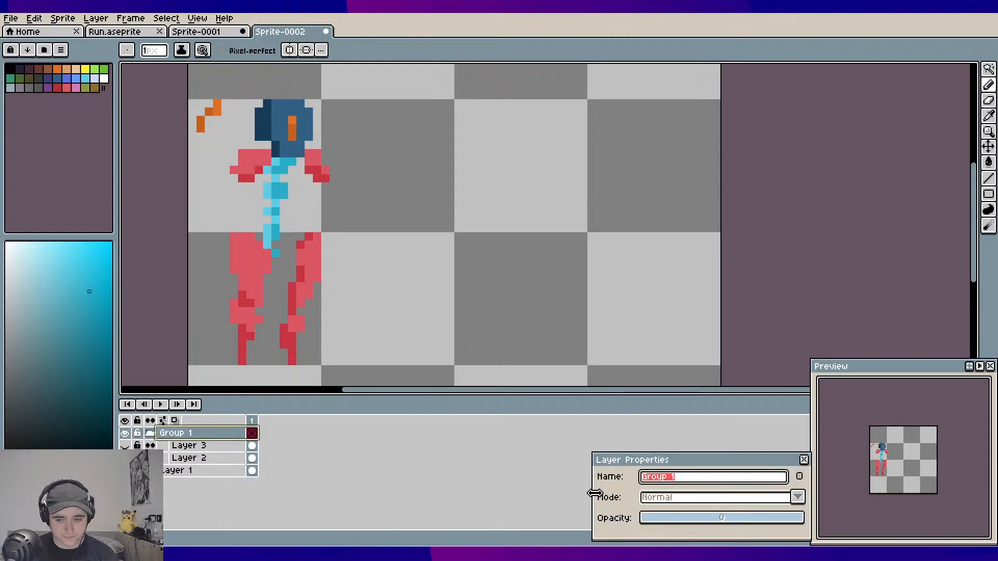
click(224, 445)
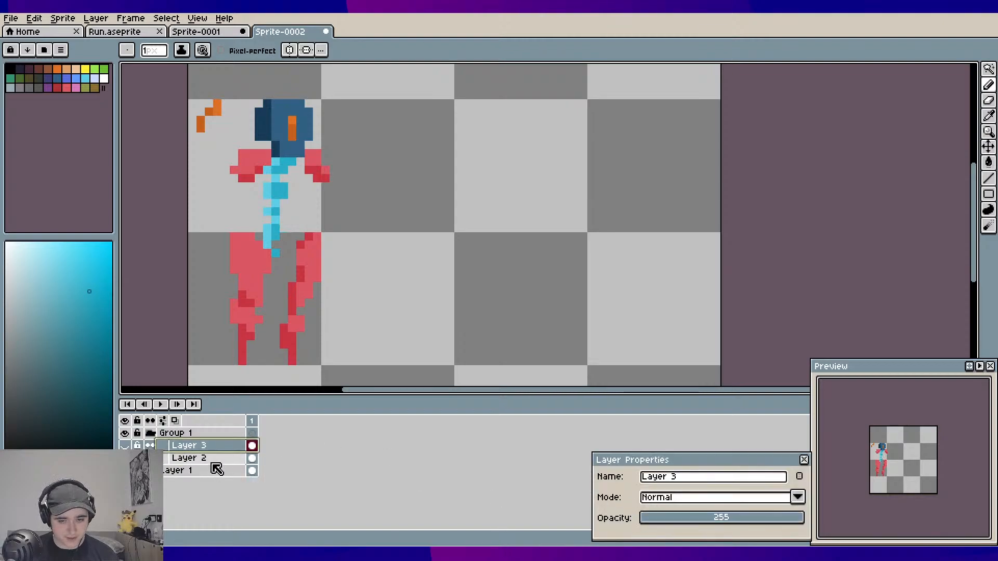
click(218, 458)
click(725, 518)
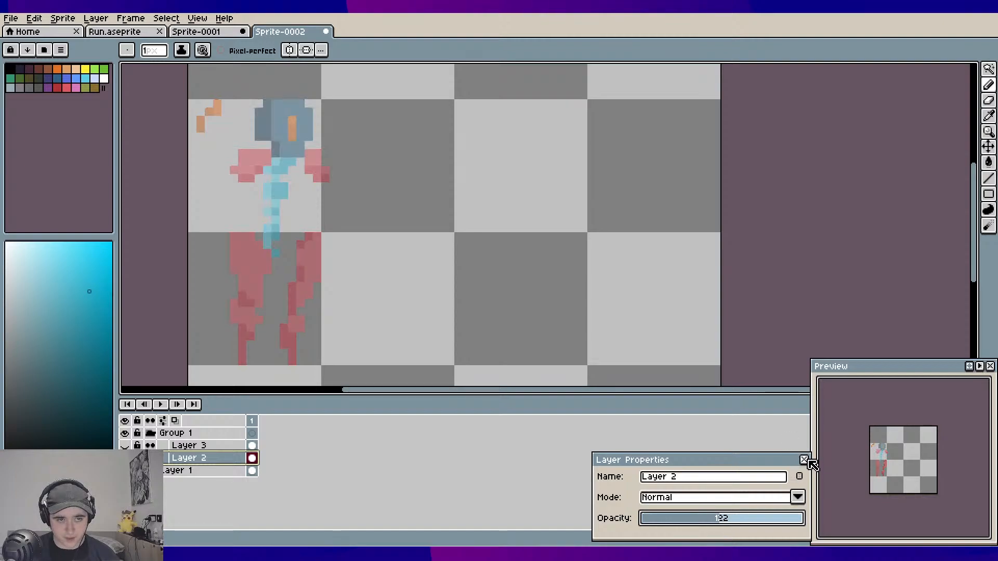
click(804, 460)
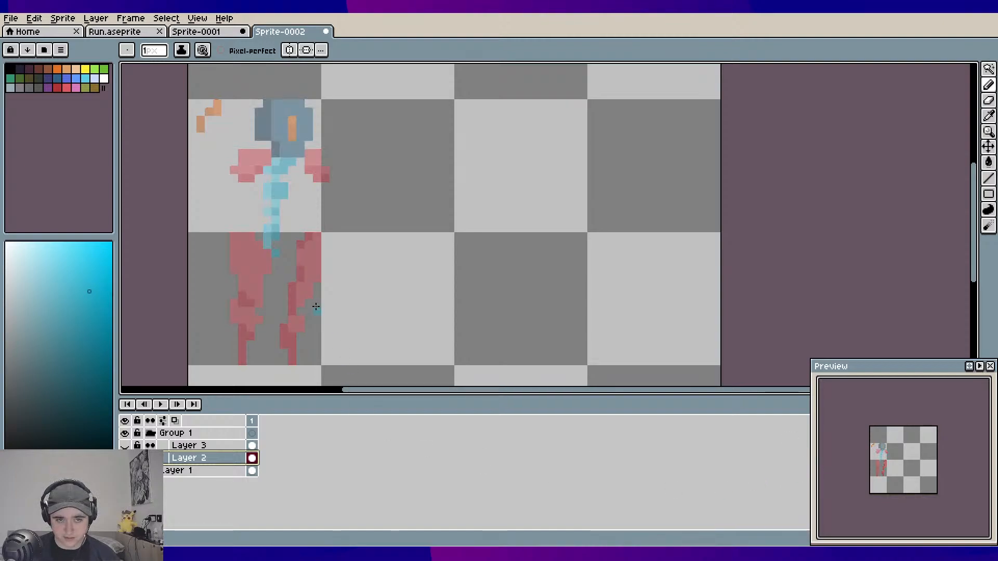
Sample the light red of the figure's leg in Sprite-0001 and paint a red swatch on Layer 1 at the right of Sprite-0002
click(196, 32)
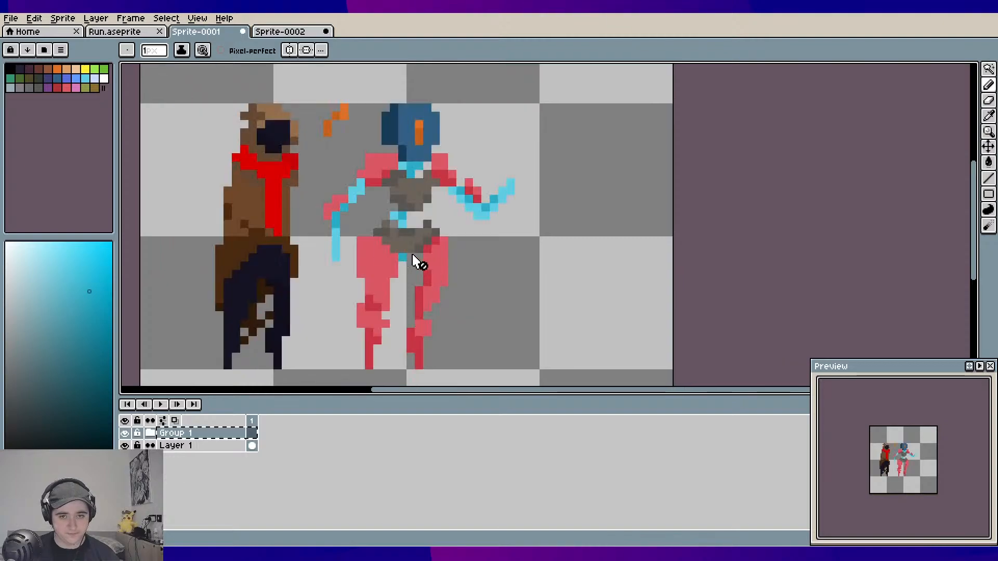
alt+click(380, 257)
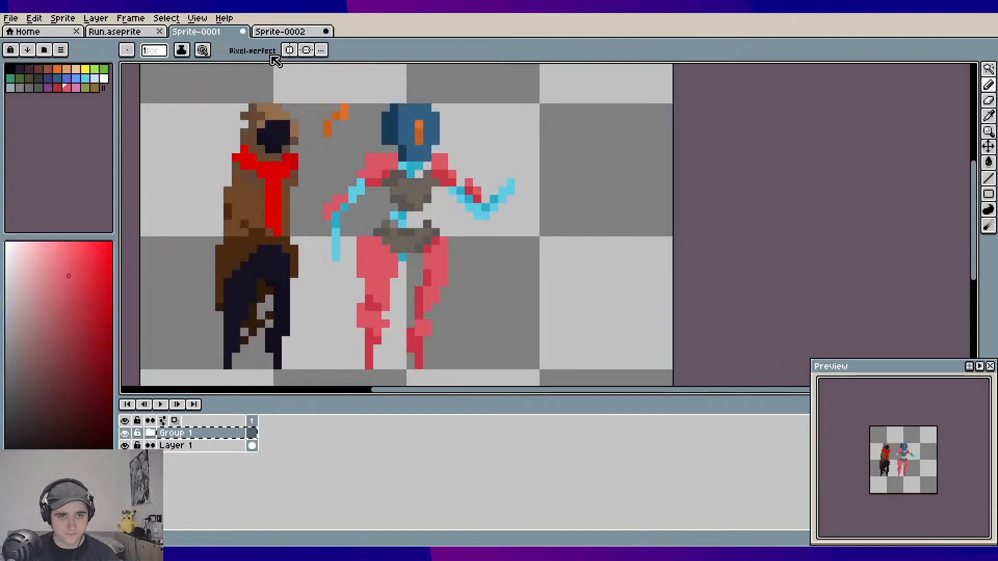
click(275, 32)
mouse_move(468, 211)
mouse_down()
mouse_move(429, 196)
mouse_move(474, 178)
mouse_up()
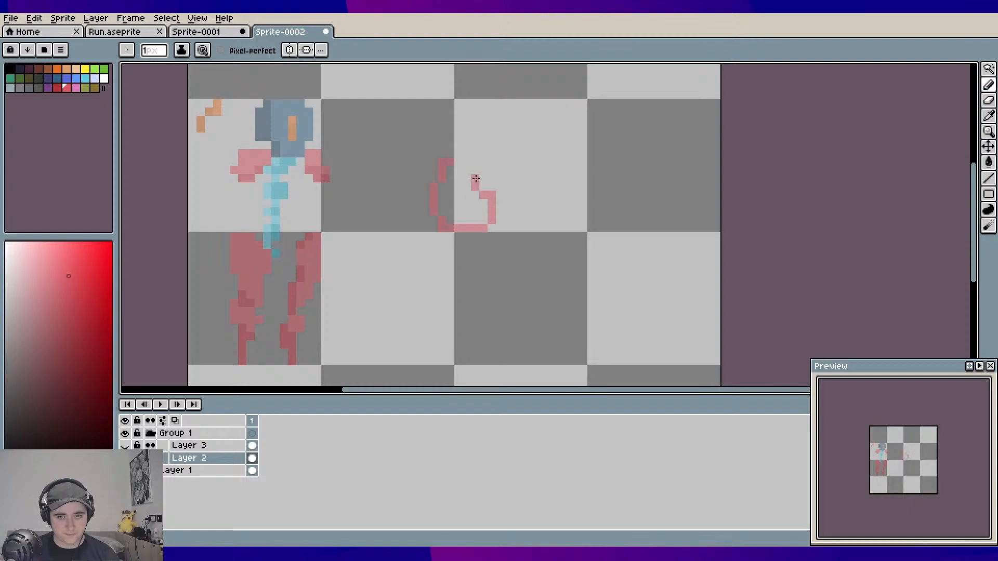
key(ctrl+z)
click(187, 472)
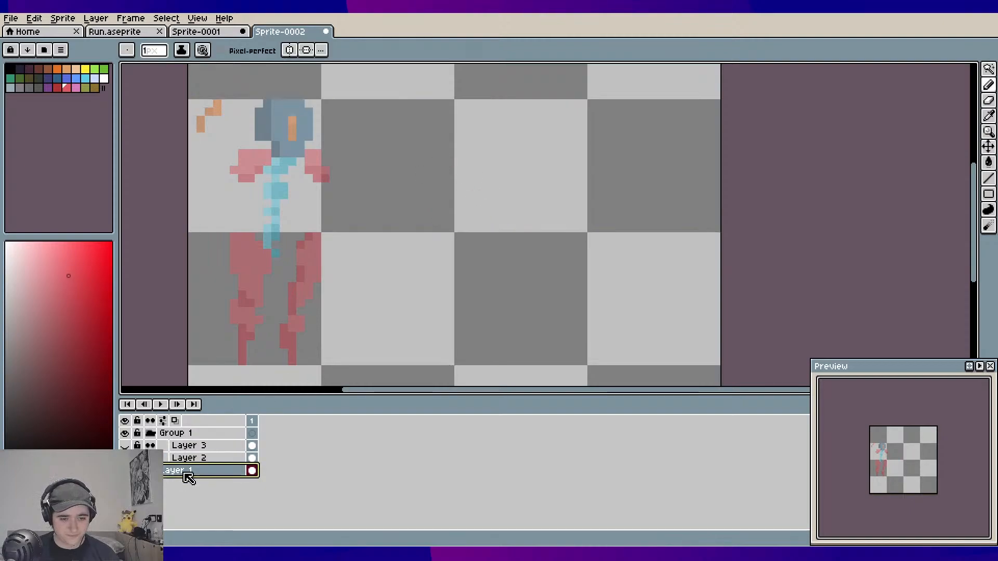
mouse_move(641, 120)
mouse_down()
mouse_move(659, 152)
mouse_move(642, 136)
mouse_move(642, 145)
mouse_up()
Set Layer 2's opacity to 255 and shade the red swatch with the dark red sampled from the figure
double_click(200, 458)
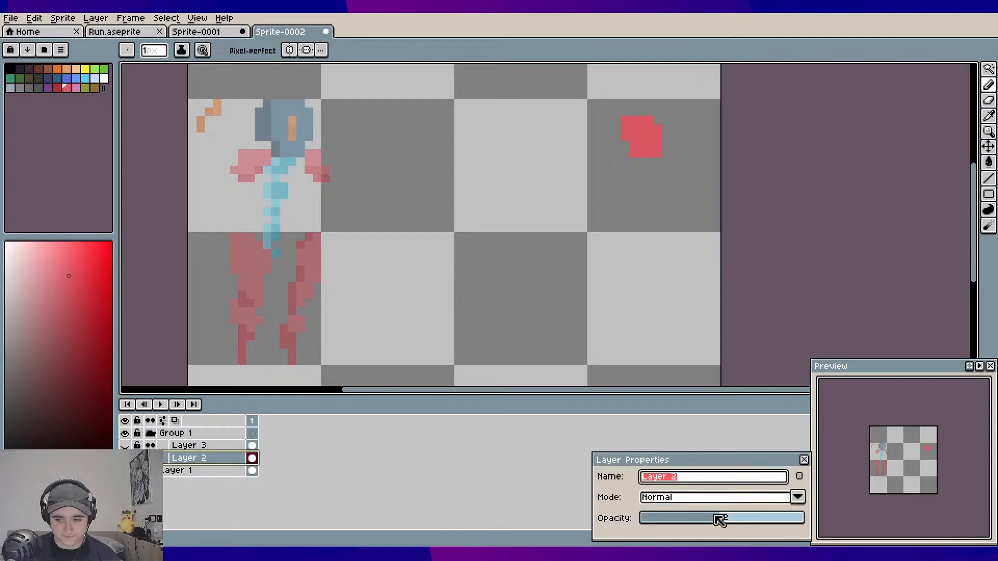
drag(720, 520, 805, 519)
key(i)
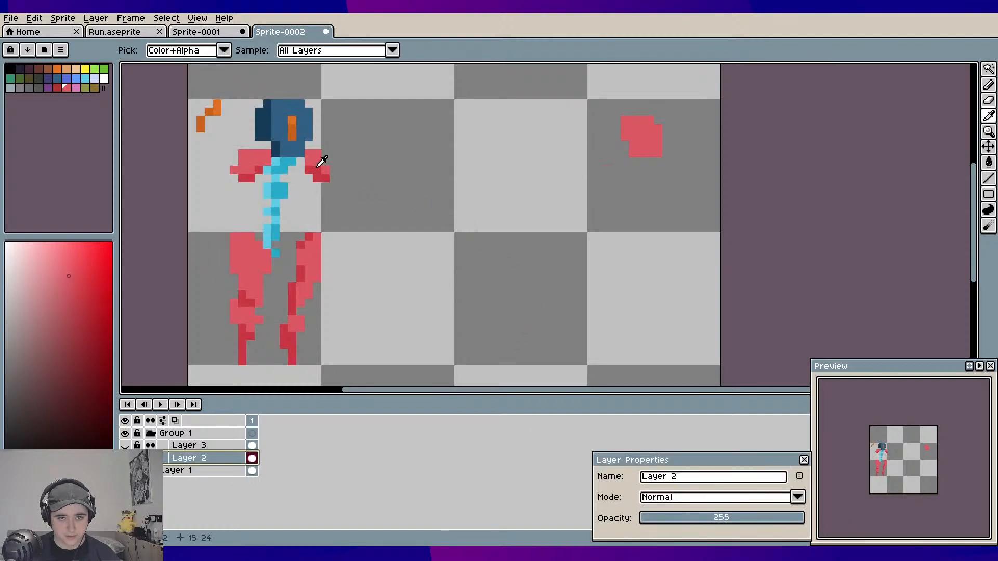
key(b)
drag(642, 153, 633, 146)
Paint a cyan swatch below the red one using the dark and light cyan sampled from the figure's spine
key(i)
click(283, 186)
key(b)
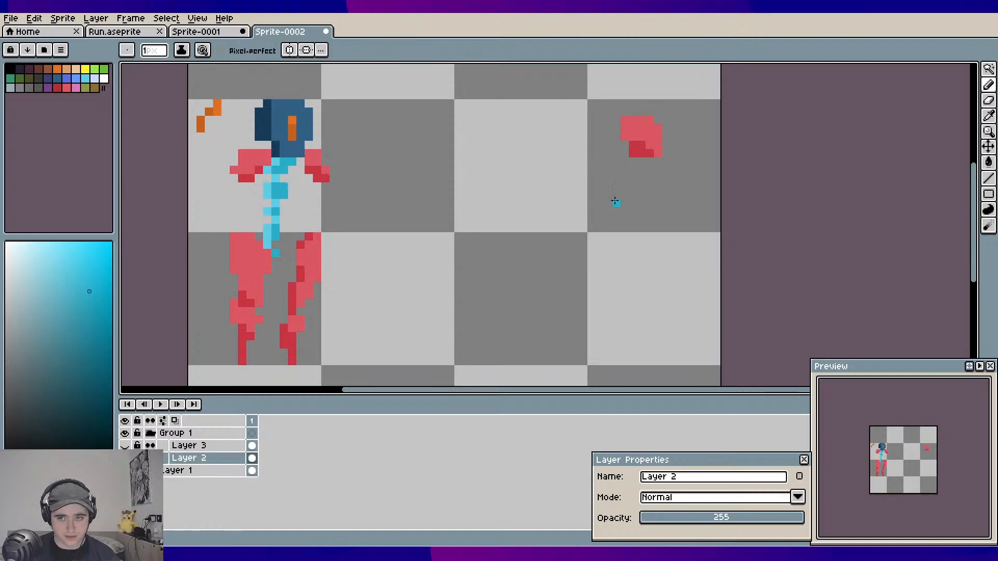
mouse_move(615, 201)
mouse_down()
mouse_move(656, 218)
mouse_move(637, 210)
mouse_up()
key(i)
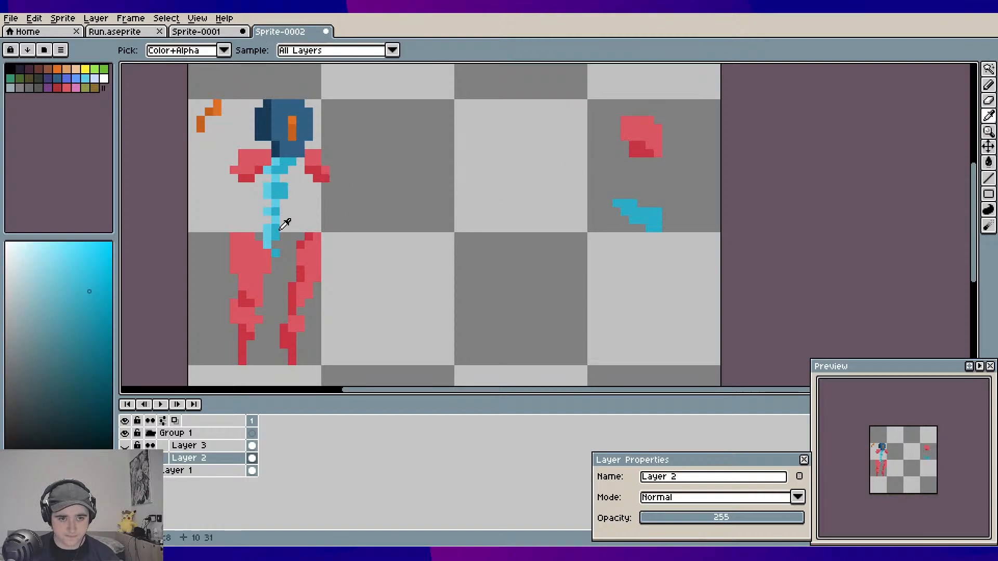
click(270, 223)
key(b)
click(618, 195)
mouse_move(618, 195)
mouse_down()
mouse_move(673, 212)
mouse_move(632, 187)
mouse_up()
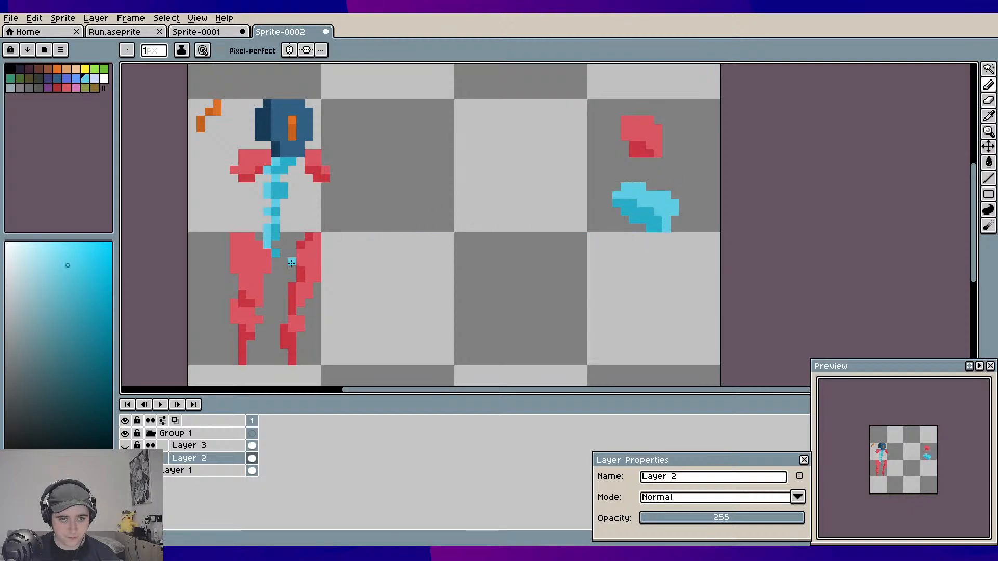
Paint a blue swatch below the cyan one using the mid and dark blue sampled from the figure's head
key(i)
click(301, 143)
key(b)
mouse_move(626, 244)
mouse_down()
mouse_move(647, 281)
mouse_move(655, 269)
mouse_move(644, 262)
mouse_move(598, 265)
mouse_move(625, 254)
mouse_move(633, 274)
mouse_up()
key(i)
click(267, 127)
key(b)
click(592, 262)
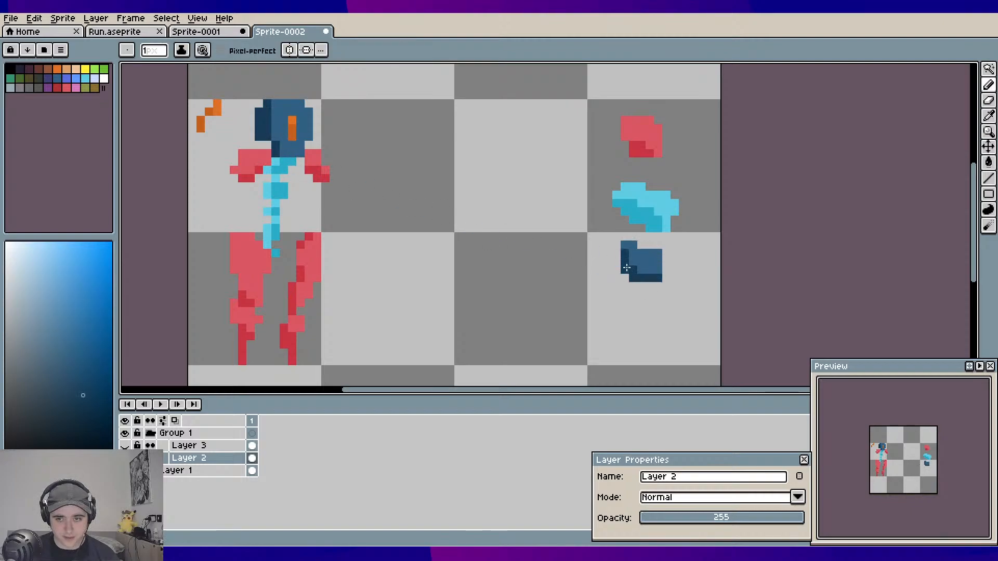
Paint an orange swatch below the blue one using the dark and light orange sampled from the figure's face mark
key(i)
click(292, 127)
key(b)
click(451, 195)
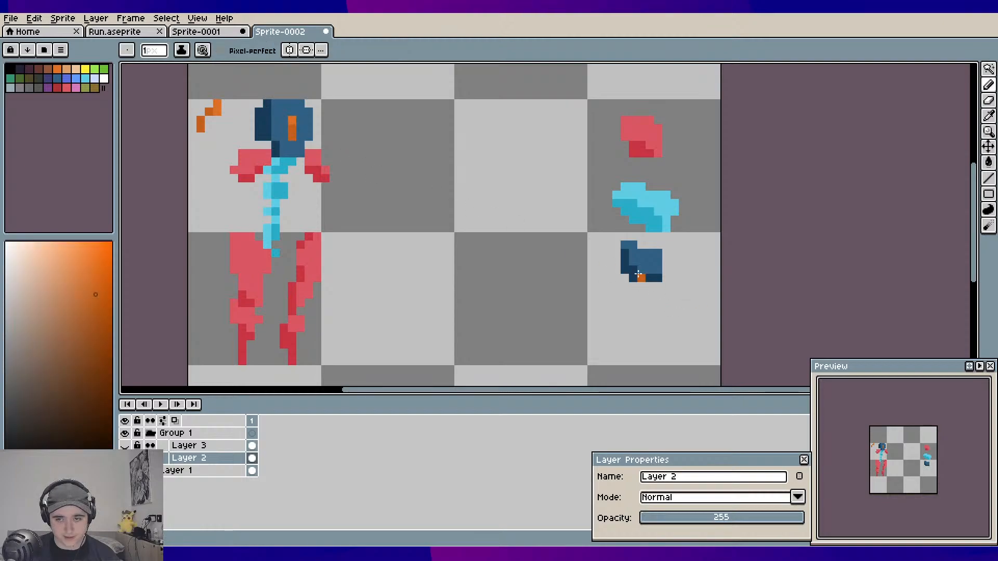
drag(616, 296, 623, 307)
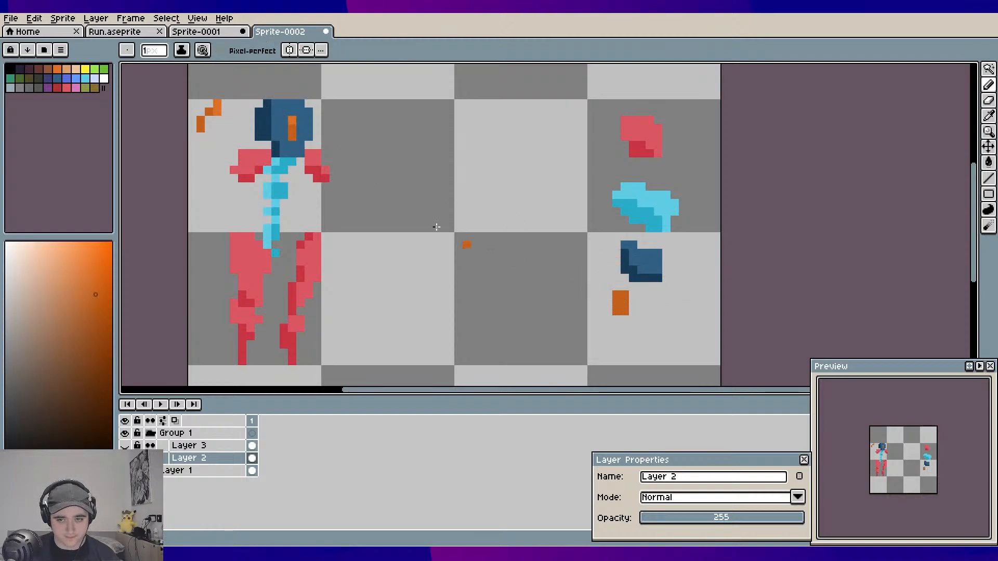
key(i)
click(282, 128)
key(b)
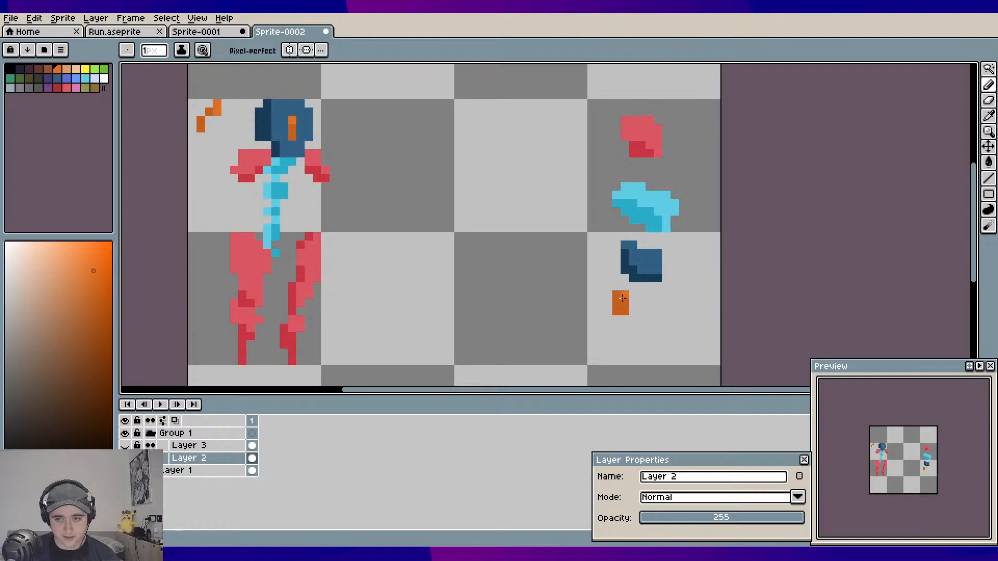
drag(642, 311, 627, 296)
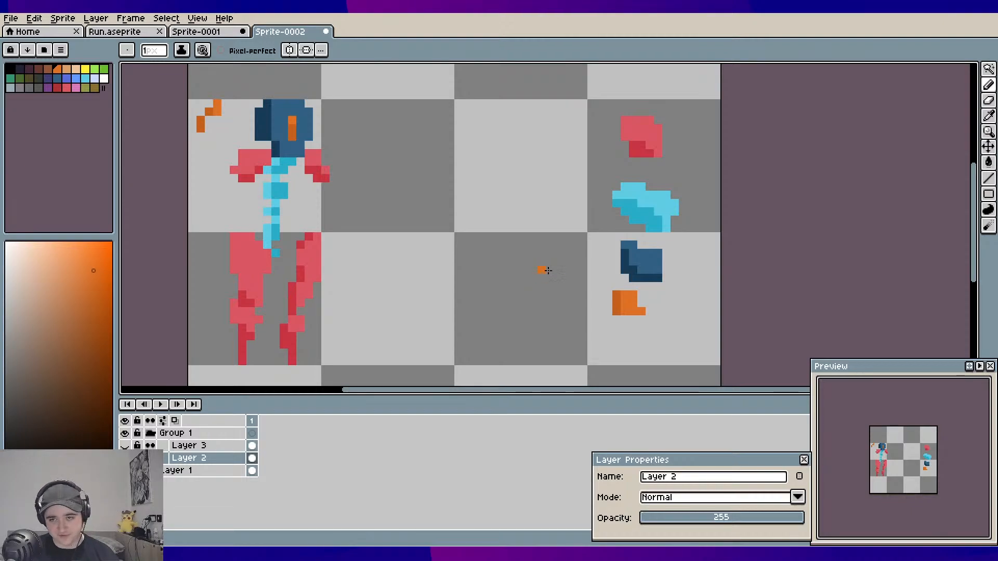
Cut the area around the colour swatches from Layer 2, paste it onto Layer 1, and return to the Pencil tool
drag(574, 263, 550, 279)
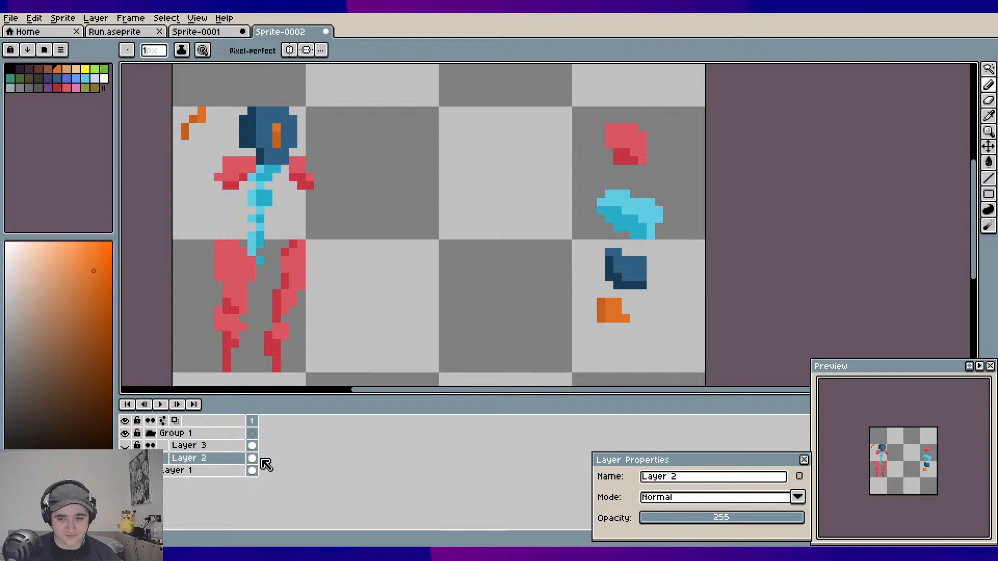
key(m)
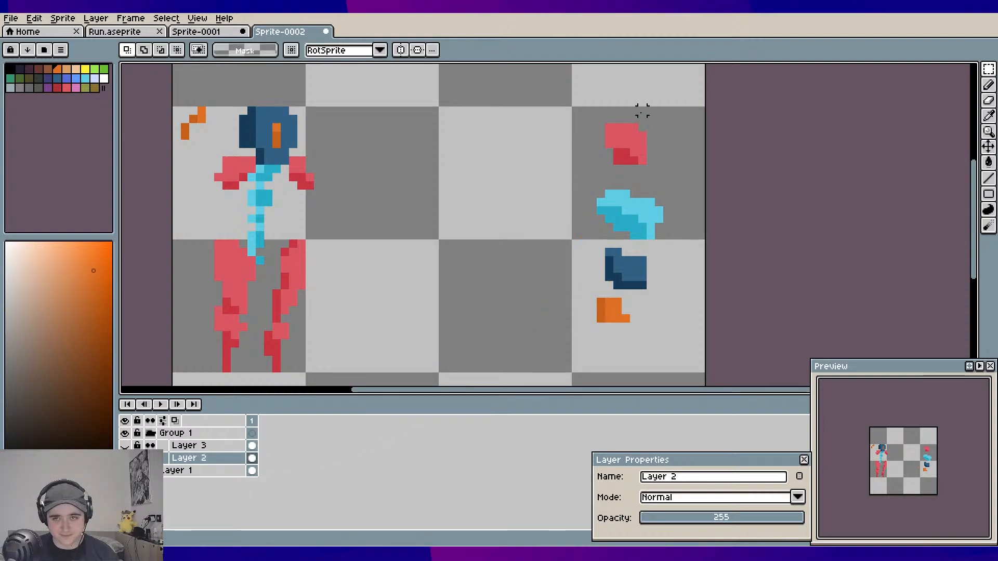
mouse_move(642, 107)
mouse_down()
mouse_move(696, 229)
mouse_move(679, 312)
mouse_up()
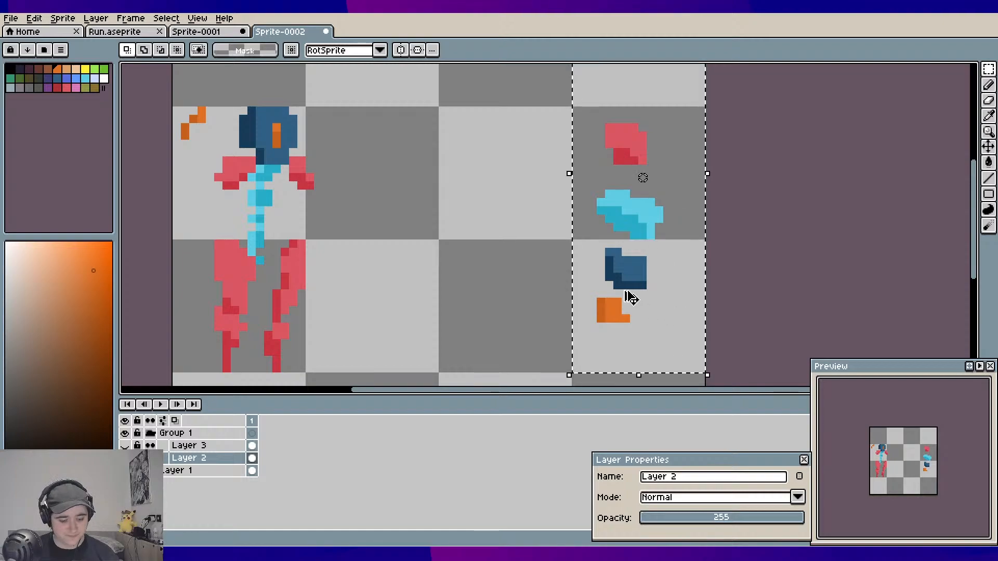
key(Delete)
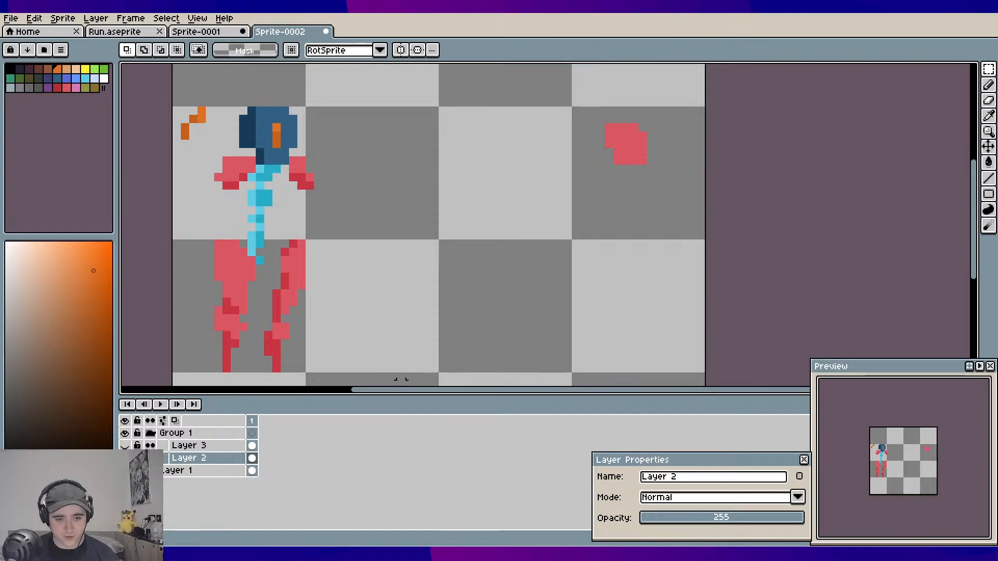
click(219, 470)
key(ctrl+v)
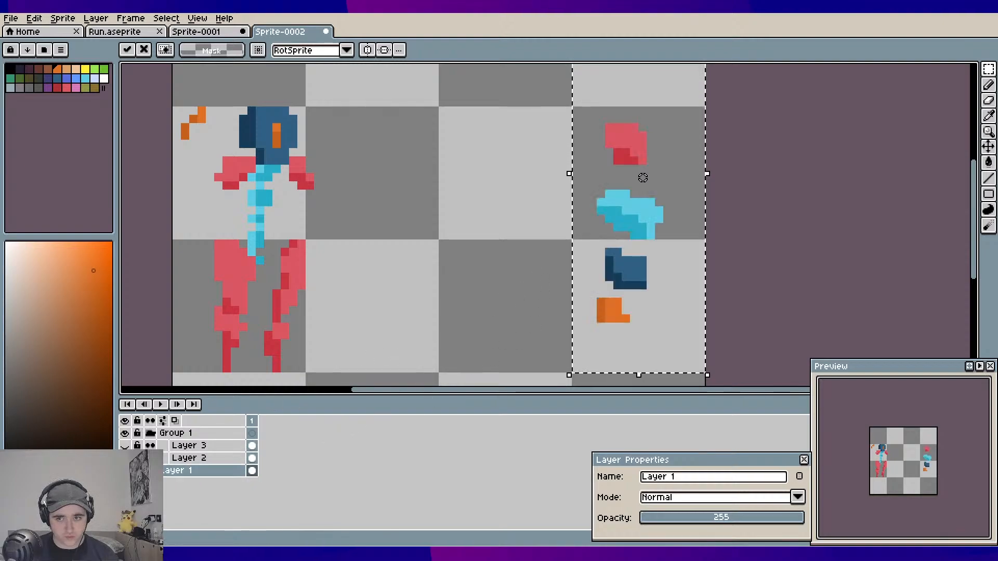
click(385, 379)
key(b)
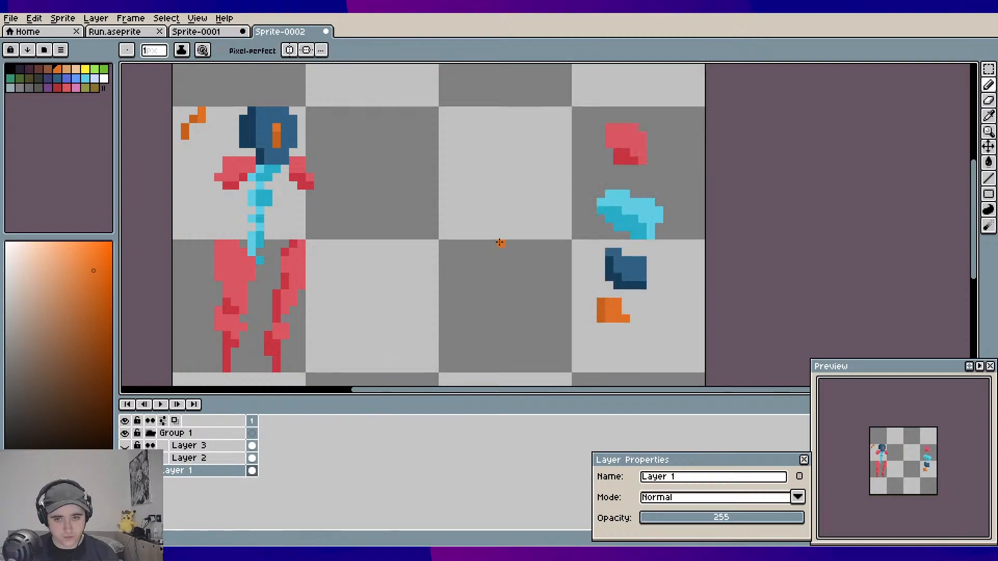
click(424, 325)
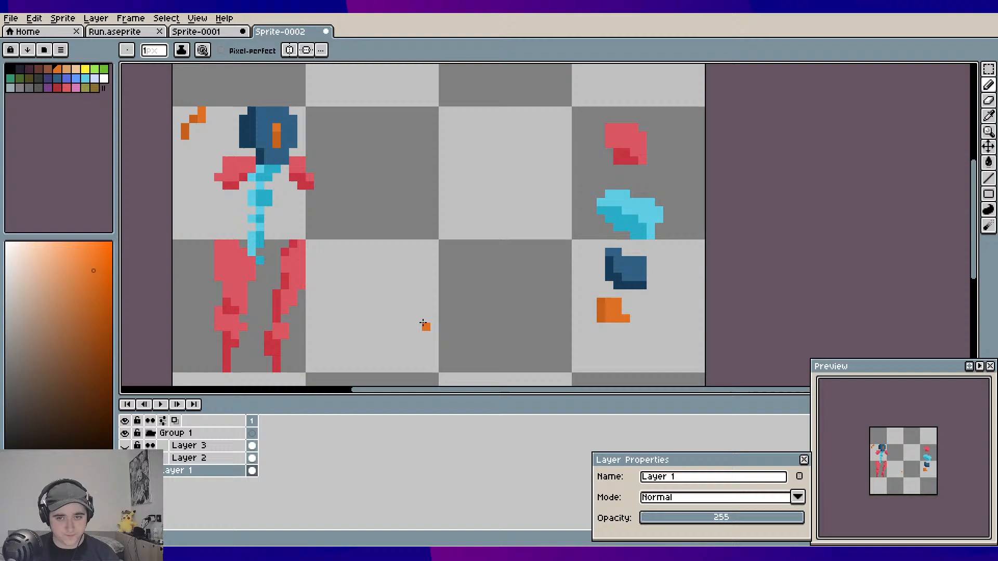
Lower the opacity of Layer 2 to 127 so the figure serves as a faded tracing reference
click(200, 459)
click(714, 523)
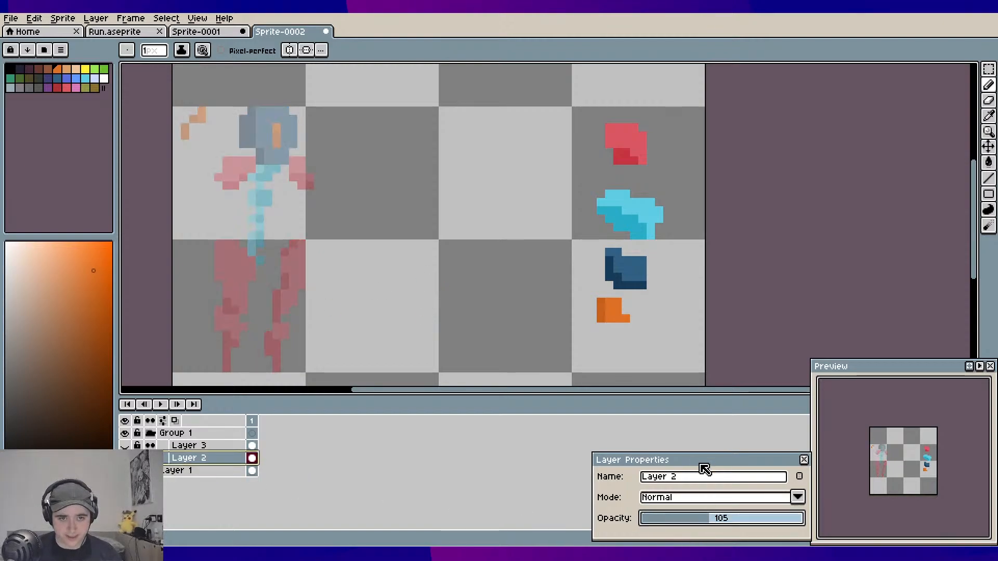
click(720, 518)
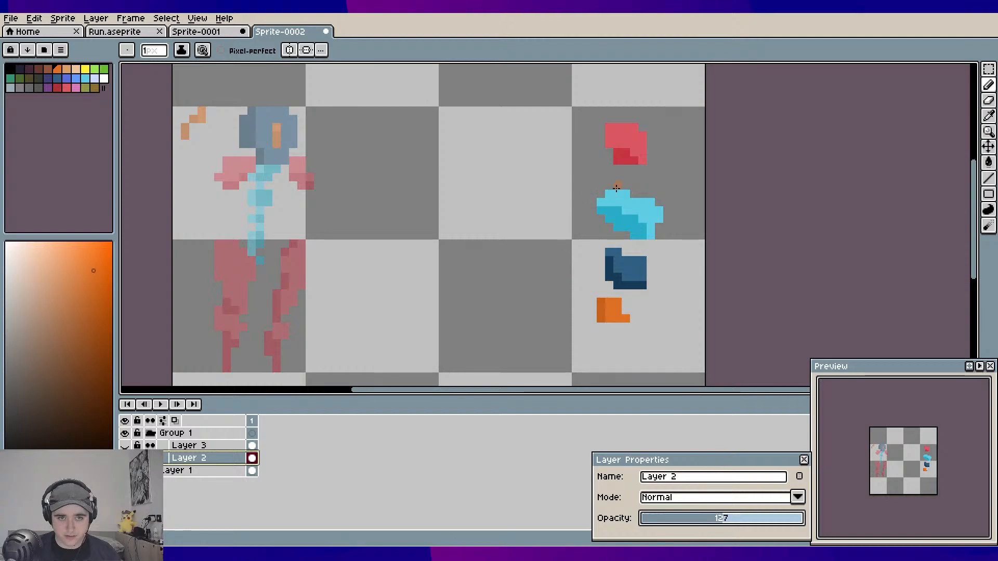
Sample the light cyan from the swatch, undo the stray pixel on Layer 1, and move Layer 1 above Group 1
alt+click(640, 204)
scroll(339, 213, up, 1)
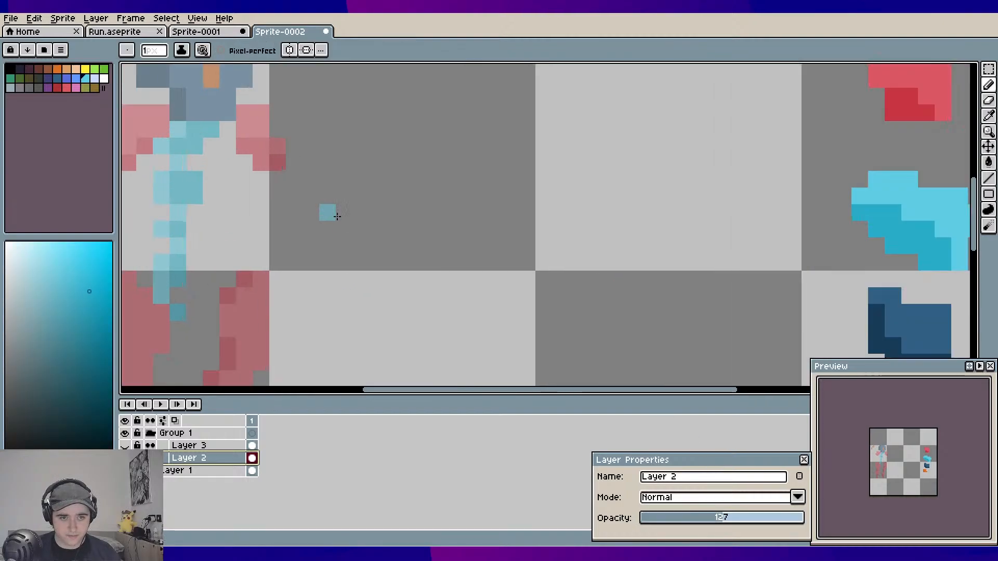
drag(337, 216, 499, 251)
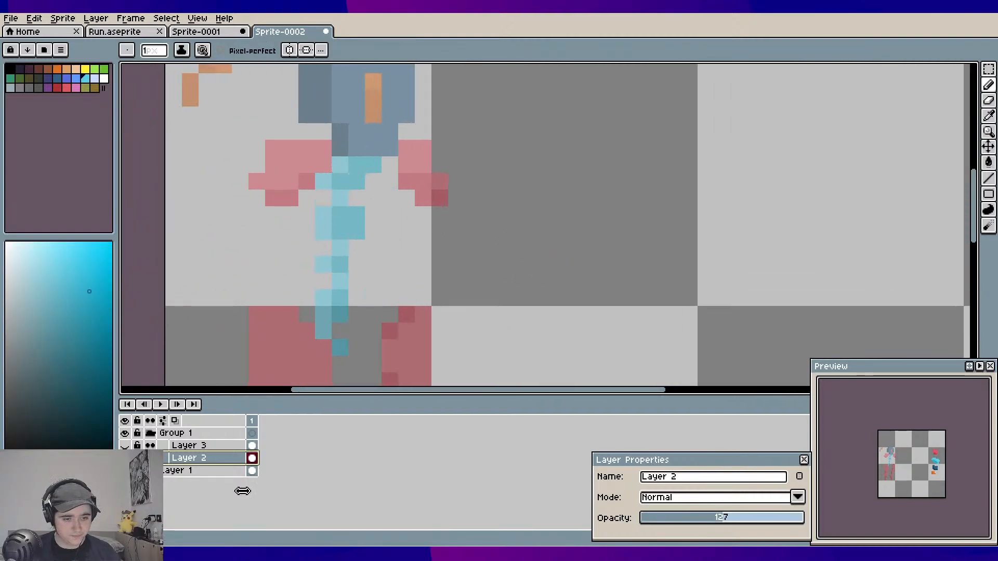
click(224, 471)
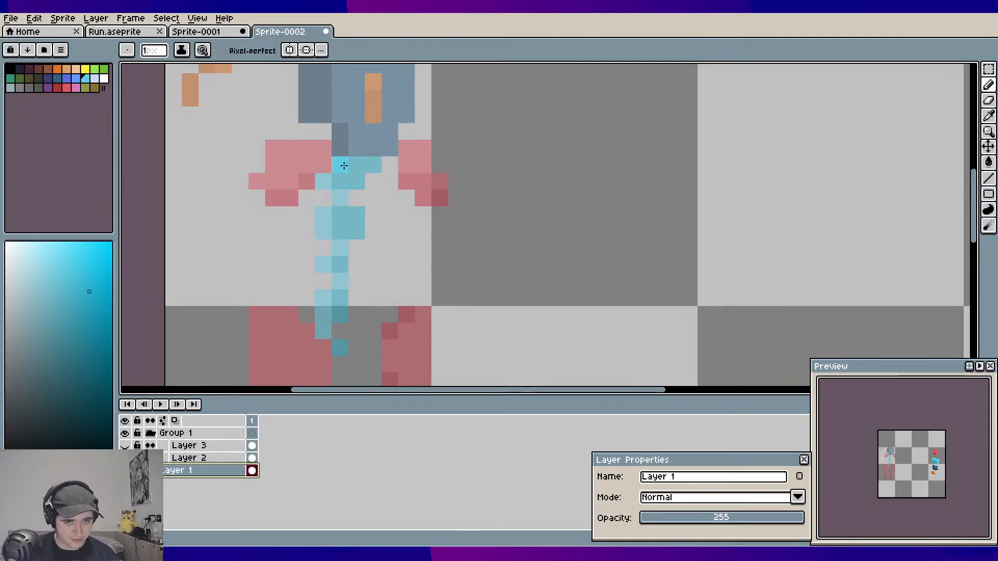
key(ctrl+z)
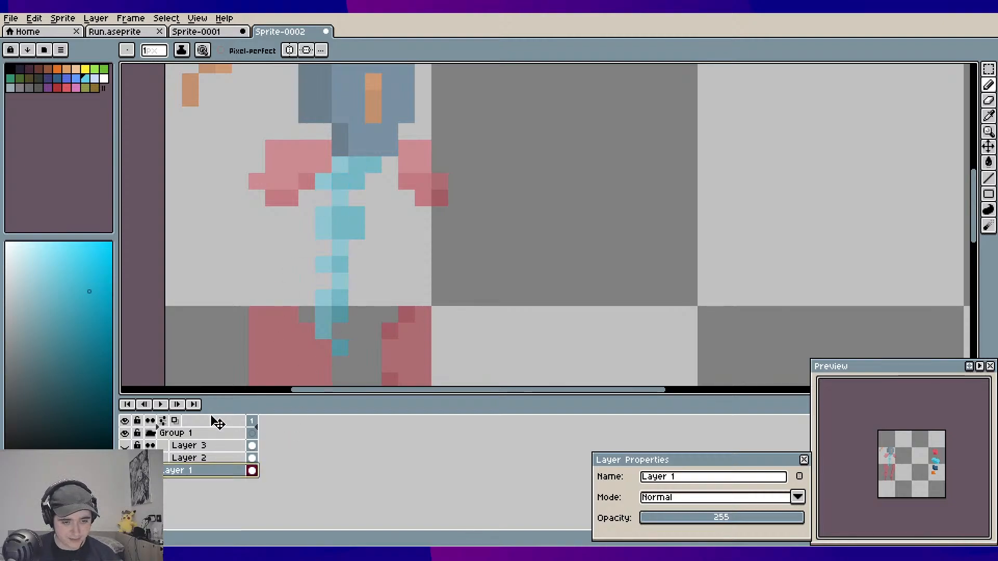
drag(218, 431, 216, 431)
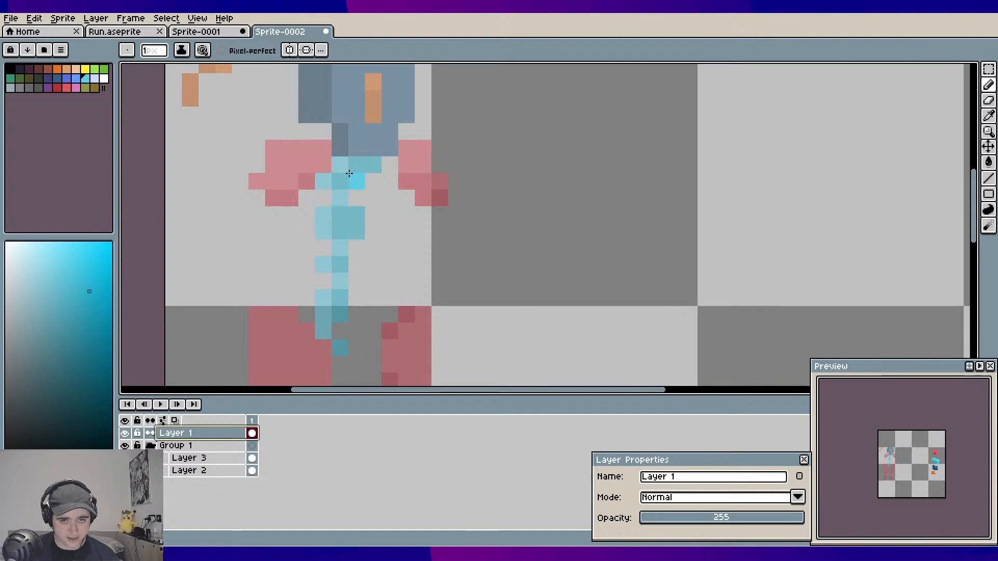
Trace the light cyan pixels of the figure's spine on Layer 1 from the neck to the pelvis
click(326, 179)
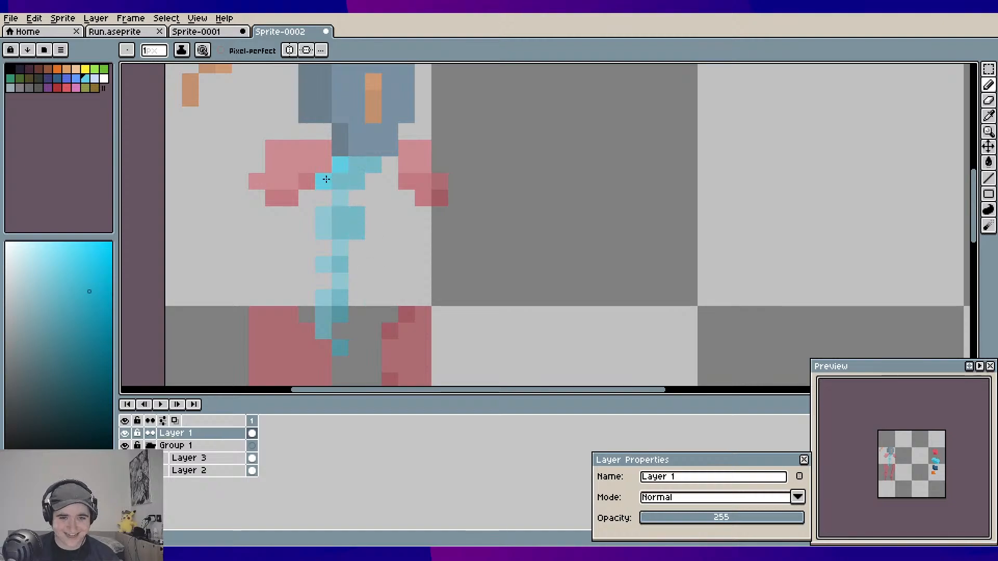
click(325, 272)
click(340, 281)
drag(323, 304, 326, 335)
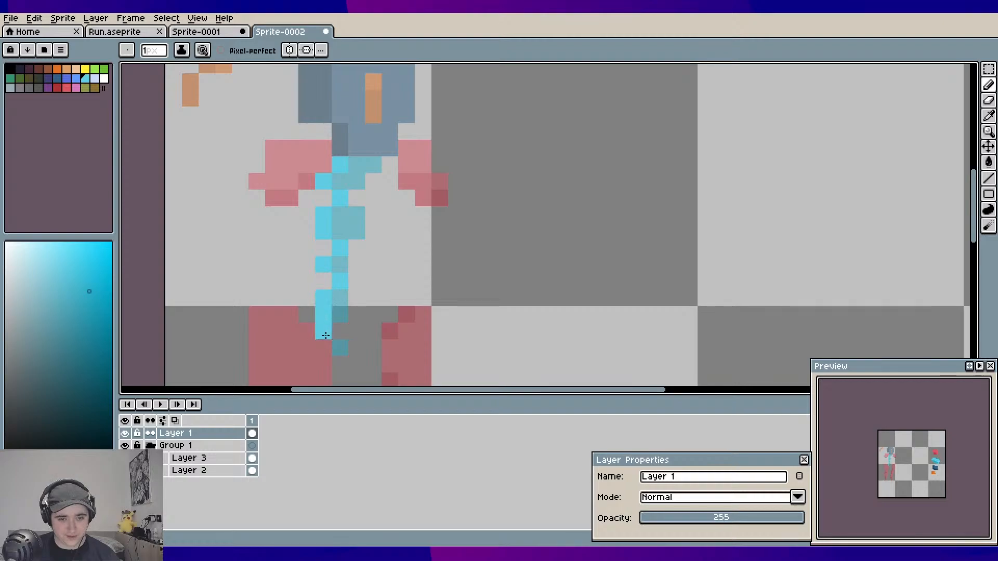
Trace the dark cyan shading pixels of the spine on Layer 1 from its base up to the neck
click(340, 348)
click(340, 314)
click(340, 298)
click(339, 265)
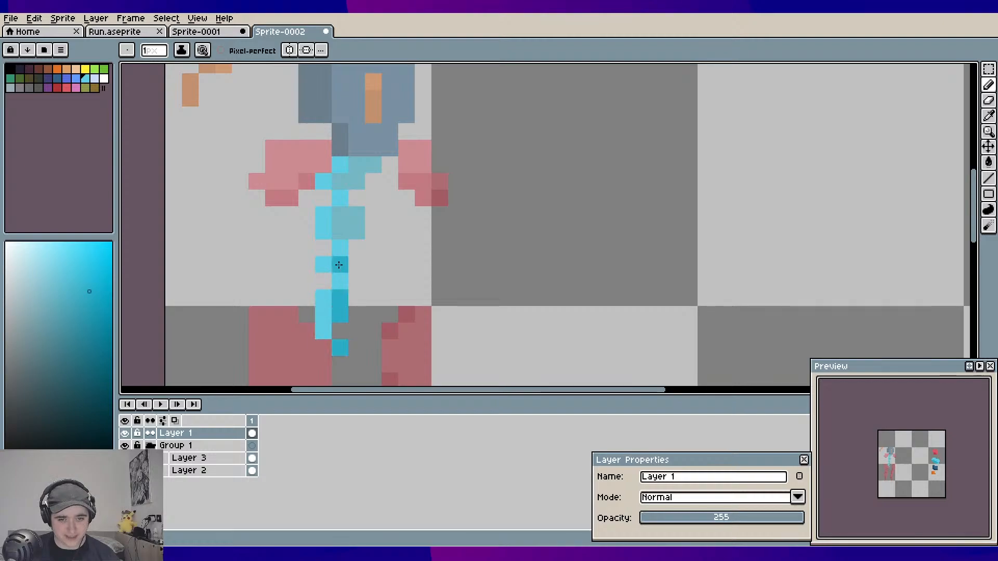
click(340, 231)
click(357, 231)
click(356, 215)
click(339, 215)
click(339, 182)
click(357, 181)
click(356, 164)
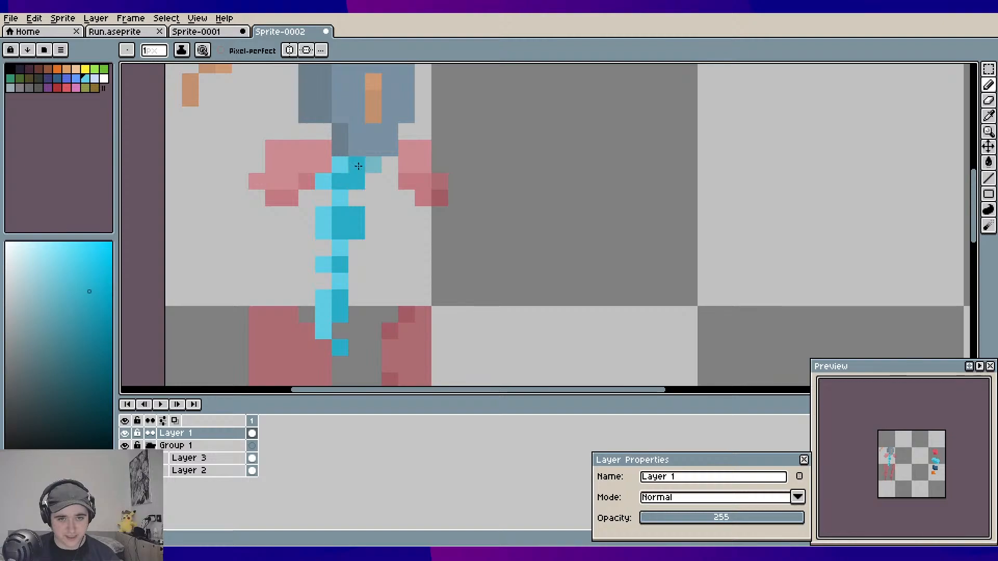
right_click(374, 165)
Trace both shoulders on Layer 1 using the light and dark red sampled from the red swatch
scroll(390, 181, down, 1)
mouse_move(459, 245)
mouse_down()
mouse_move(471, 209)
mouse_move(466, 225)
mouse_up()
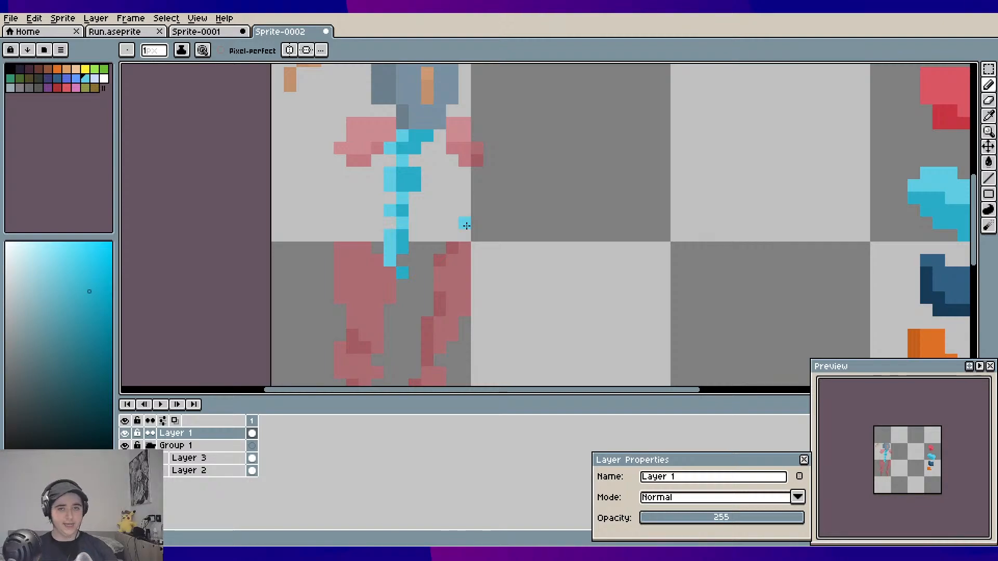
scroll(447, 218, down, 2)
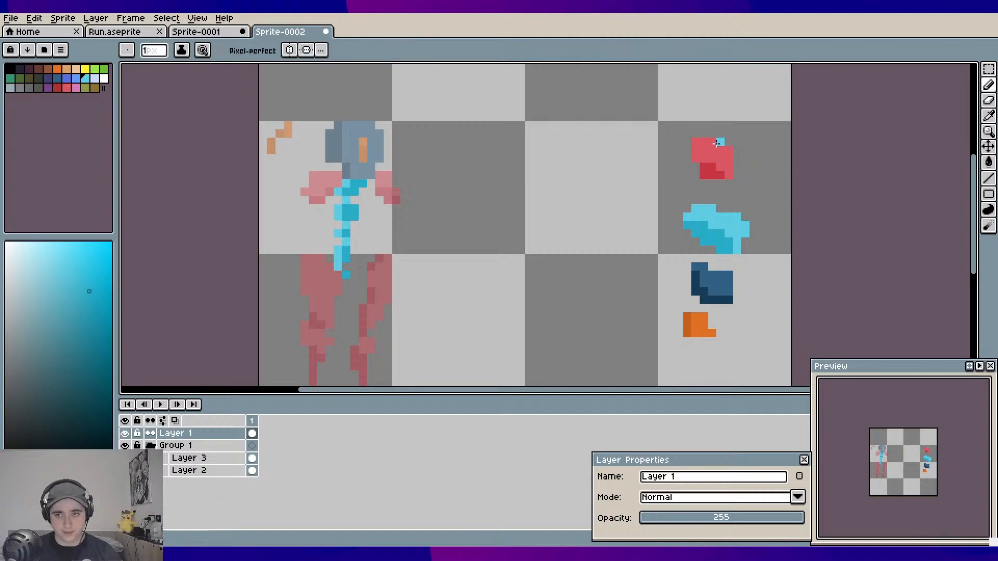
alt+click(711, 170)
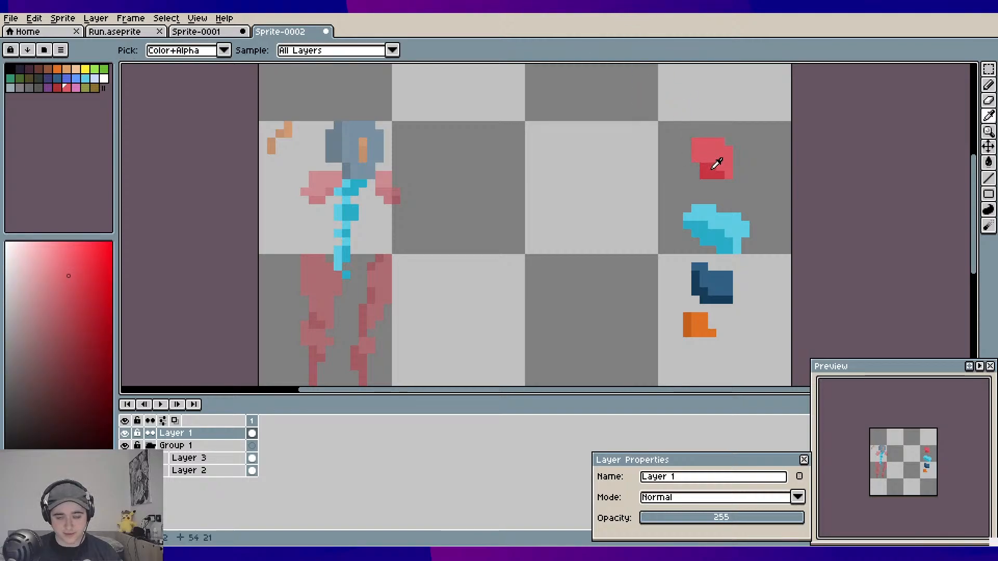
alt+click(703, 166)
scroll(364, 187, up, 3)
mouse_move(391, 194)
mouse_down()
mouse_move(352, 183)
mouse_move(379, 190)
mouse_move(351, 214)
mouse_move(332, 209)
mouse_move(347, 226)
mouse_move(379, 211)
mouse_up()
click(481, 185)
drag(481, 185, 497, 181)
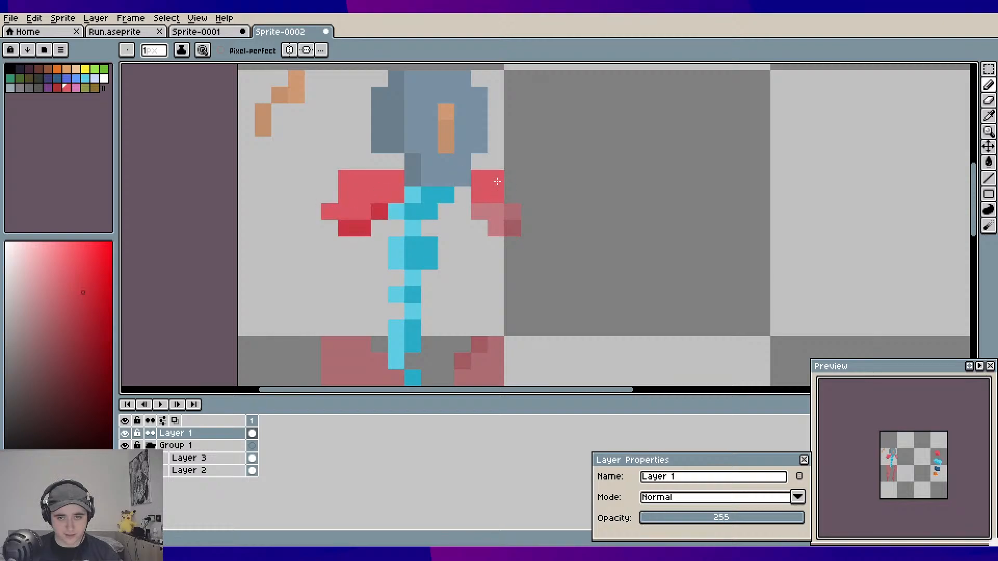
mouse_move(507, 214)
mouse_down()
mouse_move(494, 210)
mouse_move(507, 225)
mouse_up()
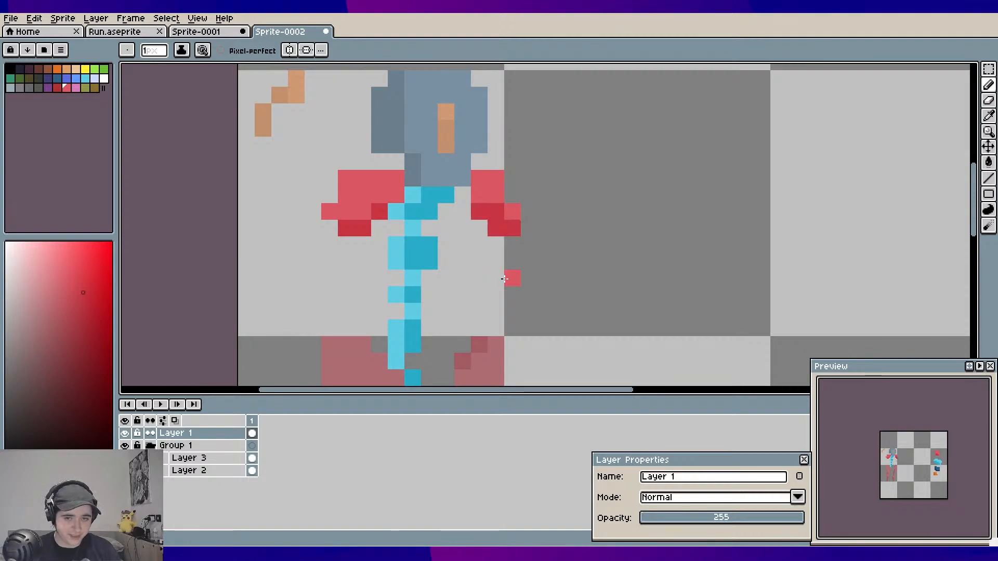
Trace the figure's narrower leg on Layer 1 in light red with dark red shading along its inner edge
scroll(491, 220, down, 3)
click(489, 237)
click(471, 254)
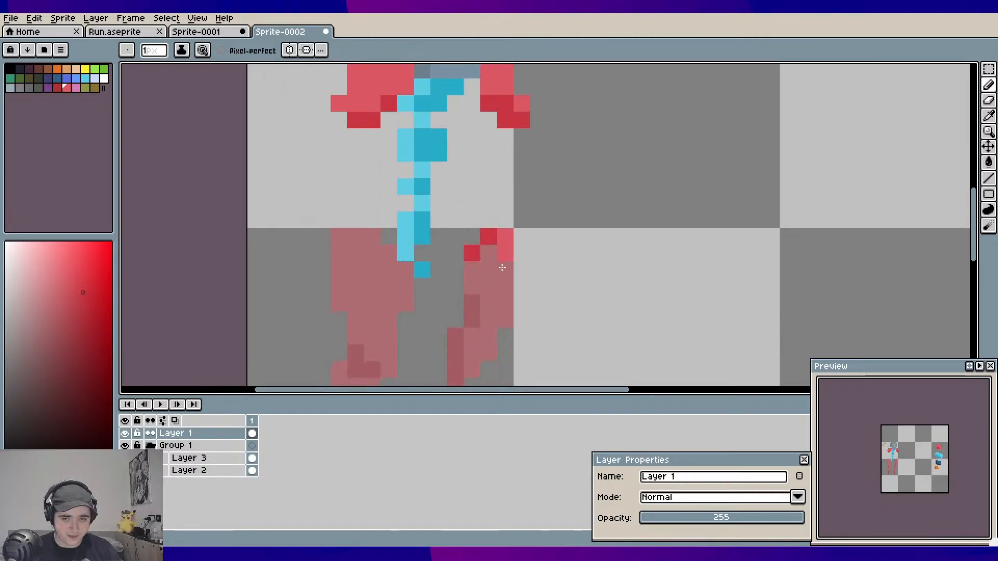
click(489, 349)
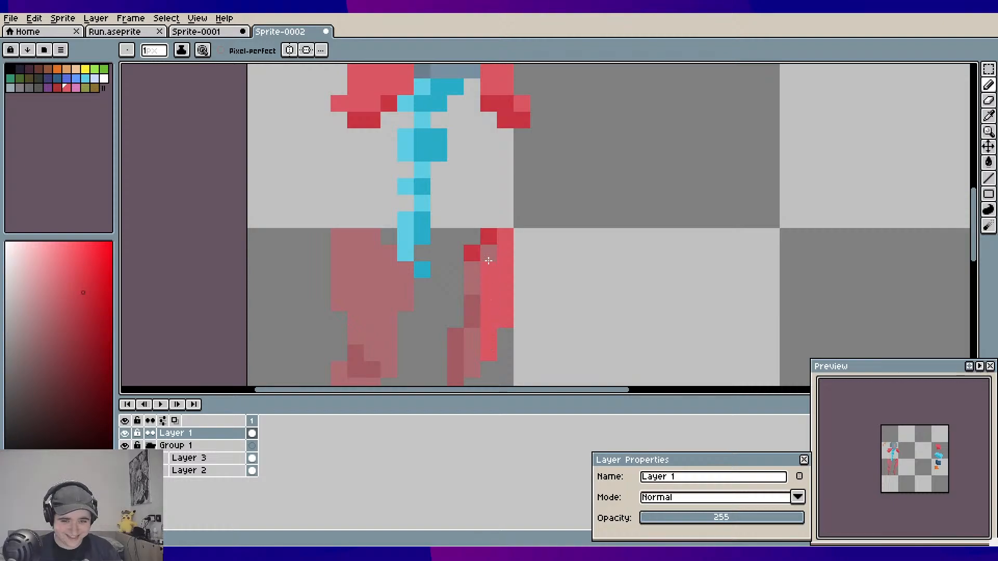
scroll(476, 292, down, 3)
mouse_move(482, 214)
mouse_down()
mouse_move(467, 248)
mouse_move(469, 298)
mouse_move(481, 249)
mouse_move(477, 299)
mouse_move(483, 250)
mouse_move(455, 270)
mouse_move(458, 292)
mouse_move(469, 282)
mouse_move(468, 334)
mouse_up()
Trace and fill the figure's wider leg on Layer 1 in light red with dark red shading at the knee and shin
scroll(475, 295, down, 2)
right_click(364, 335)
mouse_move(365, 335)
mouse_down()
mouse_move(382, 266)
mouse_move(400, 251)
mouse_move(361, 233)
mouse_move(350, 244)
mouse_move(352, 221)
mouse_move(369, 200)
mouse_up()
click(382, 283)
click(386, 217)
scroll(396, 301, up, 3)
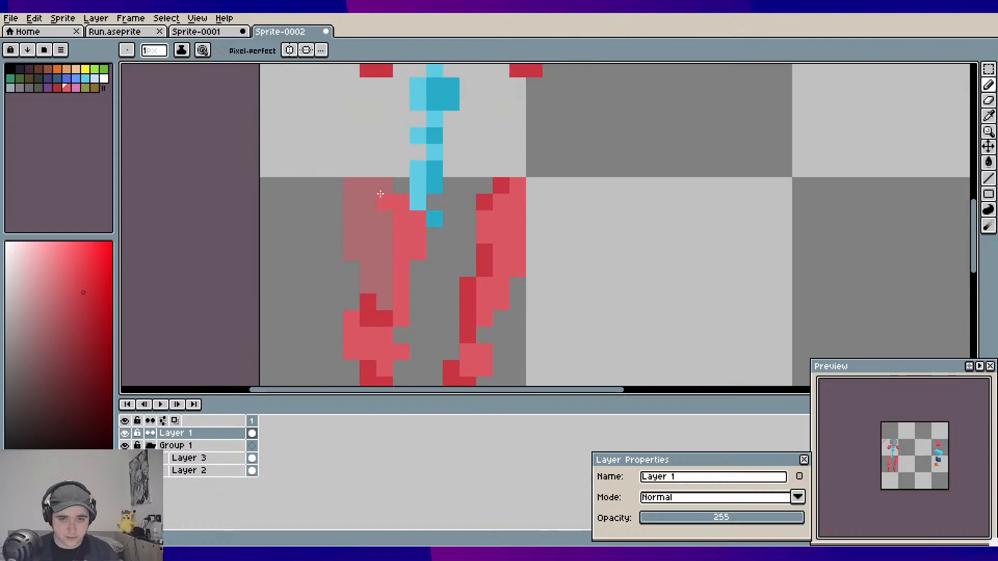
drag(380, 193, 355, 187)
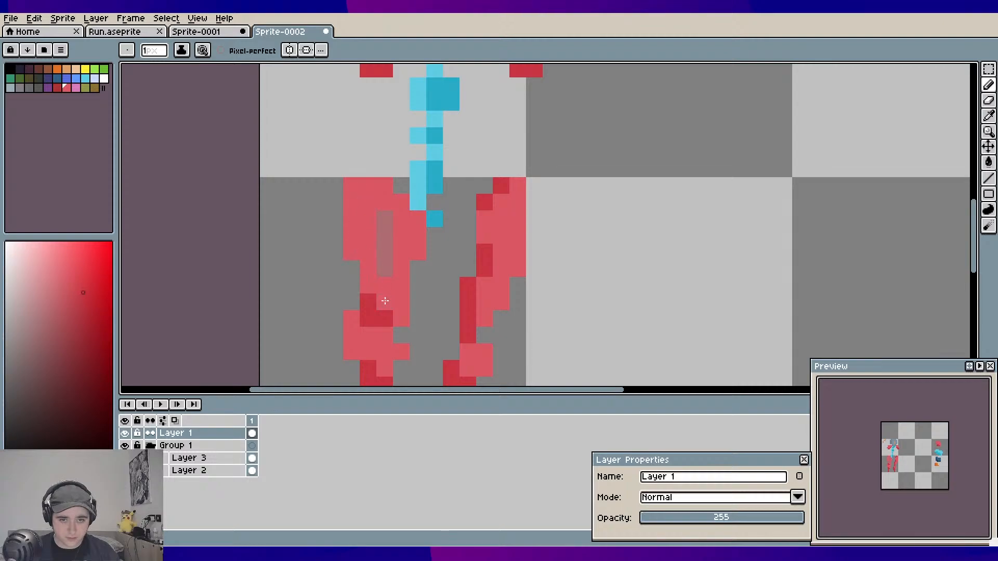
Trace the head on Layer 1 using the mid and dark blue from the blue swatch, leaving the orange face mark unpainted
scroll(468, 244, down, 2)
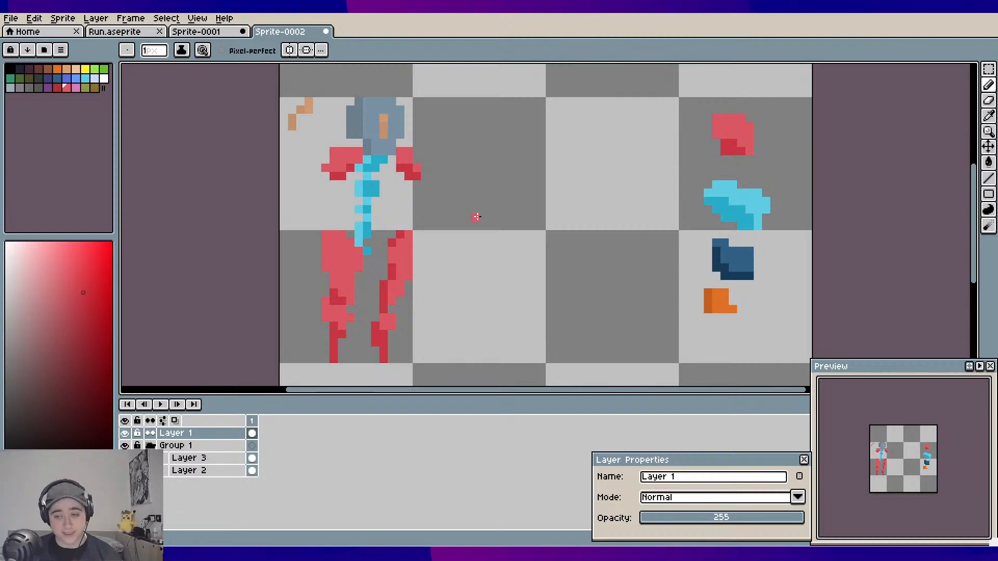
drag(495, 198, 489, 213)
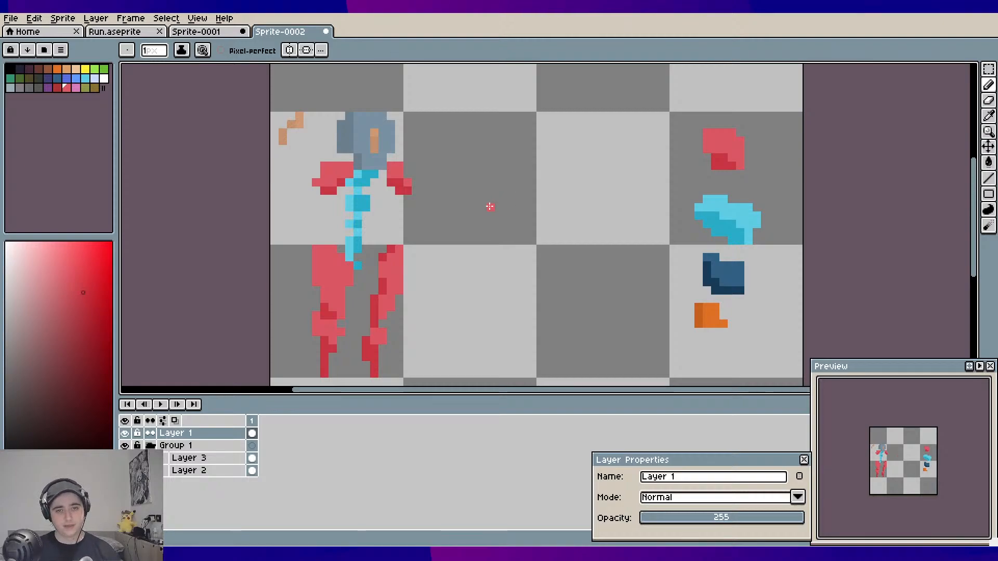
mouse_move(490, 206)
mouse_down()
mouse_move(473, 183)
mouse_move(474, 237)
mouse_move(451, 233)
mouse_move(503, 260)
mouse_up()
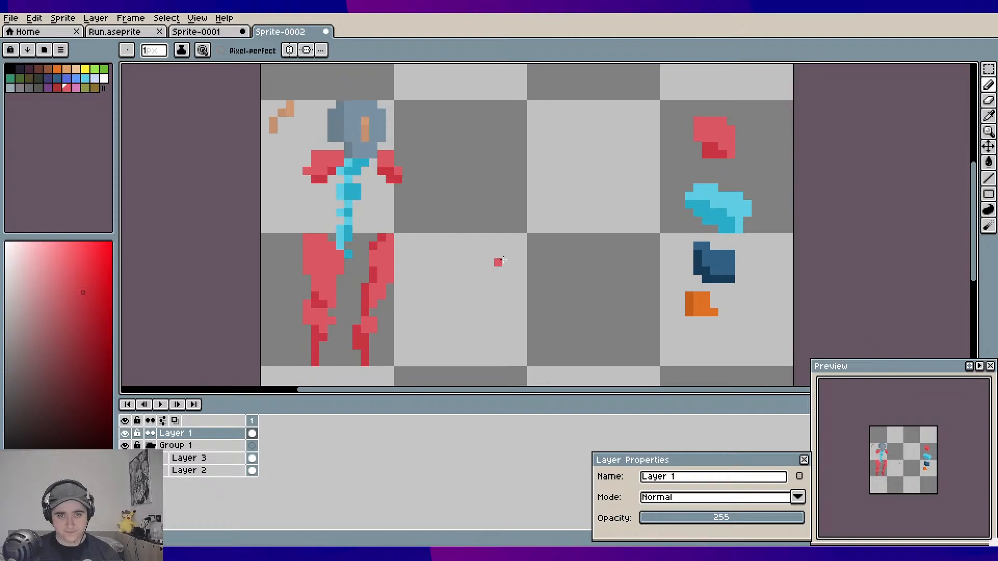
alt+click(712, 264)
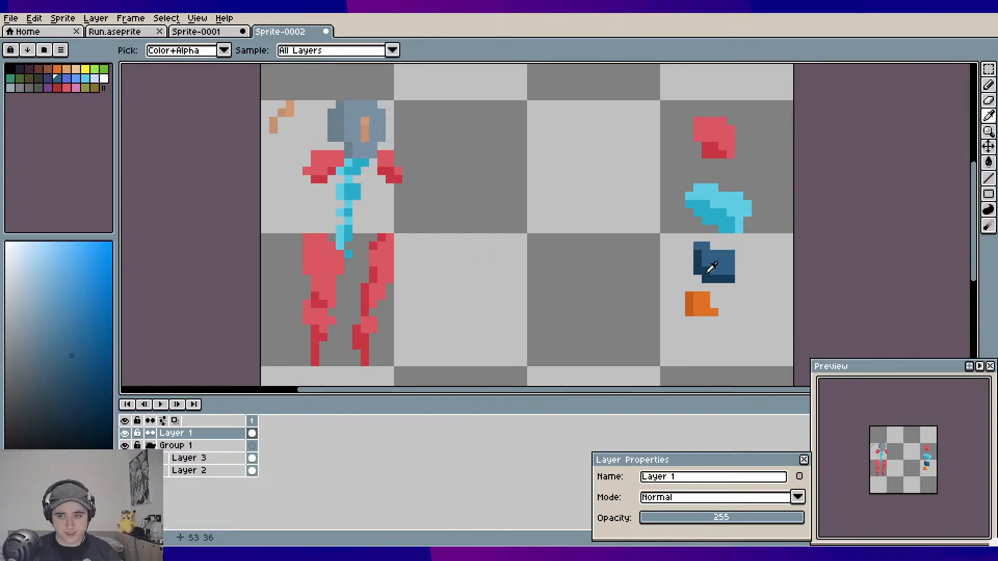
click(387, 170)
drag(388, 170, 406, 215)
mouse_move(377, 204)
mouse_down()
mouse_move(403, 206)
mouse_move(400, 190)
mouse_move(370, 186)
mouse_move(397, 192)
mouse_move(406, 172)
mouse_move(427, 169)
mouse_move(423, 134)
mouse_move(412, 150)
mouse_move(409, 125)
mouse_move(425, 130)
mouse_move(389, 104)
mouse_move(356, 110)
mouse_move(385, 119)
mouse_move(361, 121)
mouse_move(374, 158)
mouse_move(361, 157)
mouse_move(372, 167)
mouse_move(360, 198)
mouse_move(321, 157)
mouse_move(341, 157)
mouse_move(335, 129)
mouse_move(321, 131)
mouse_move(341, 102)
mouse_up()
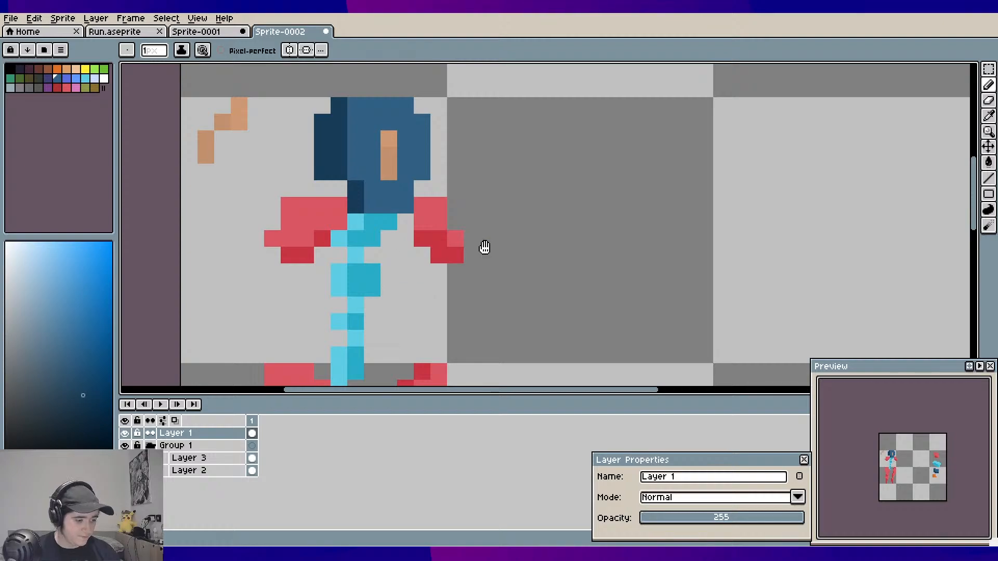
Add a second animation frame and clear the copied Layer 1 drawing from it
mouse_move(483, 248)
mouse_down()
mouse_move(452, 193)
mouse_move(467, 222)
mouse_move(425, 187)
mouse_up()
click(458, 194)
scroll(469, 222, down, 1)
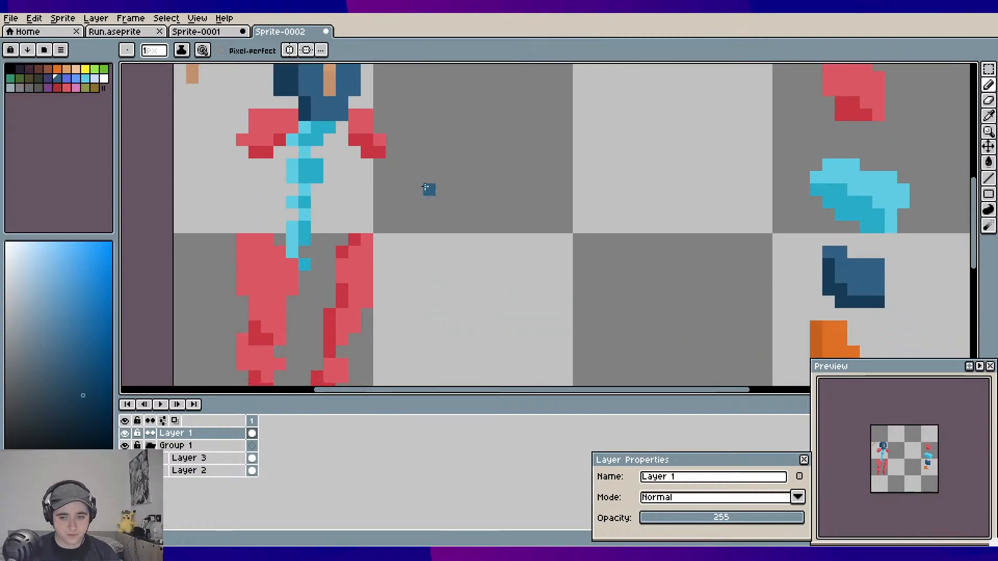
scroll(425, 187, down, 1)
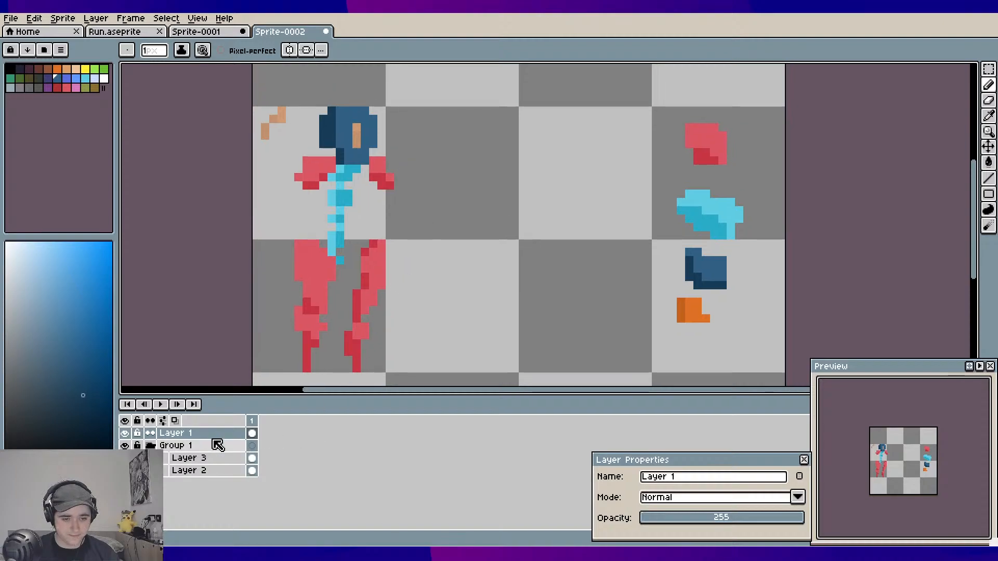
drag(221, 436, 235, 430)
key(alt+n)
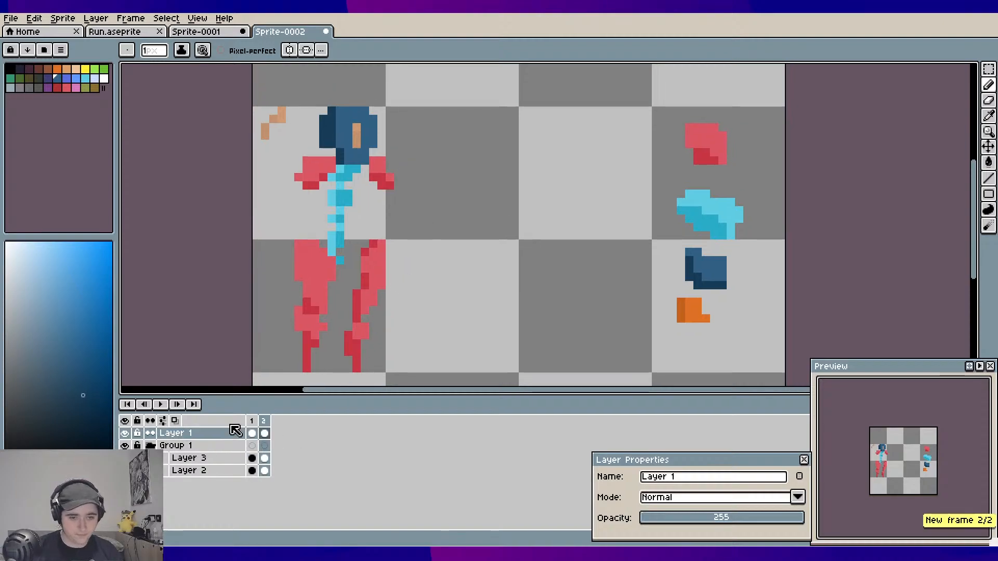
click(264, 433)
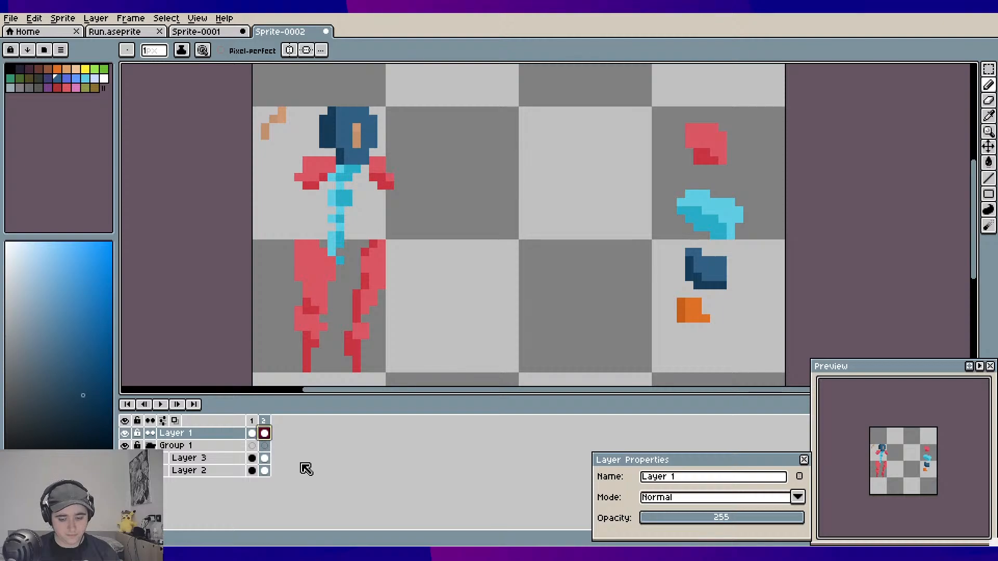
key(Delete)
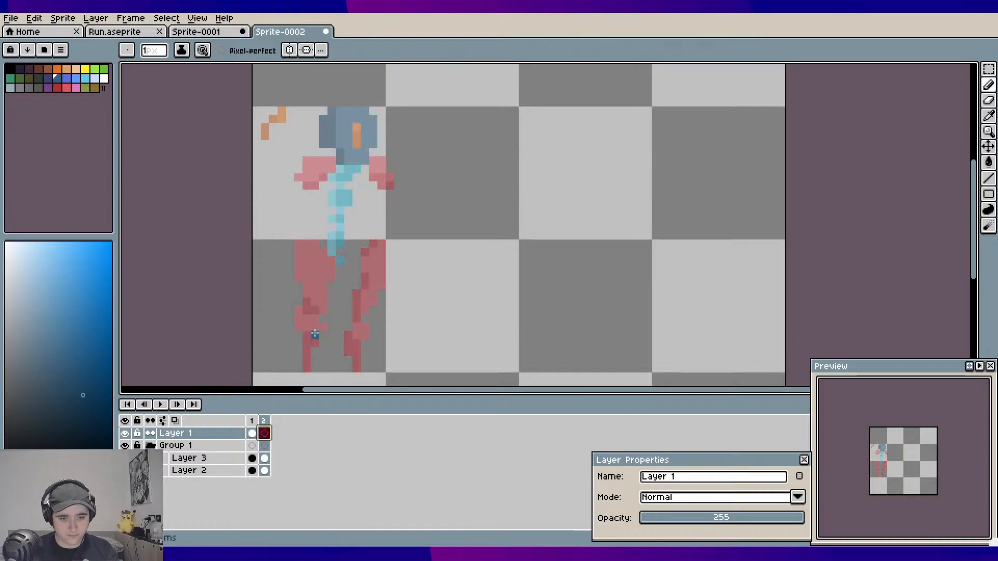
Cut the four colour swatches from Layer 1 in frame 1 and paste them onto a new layer above it
click(253, 434)
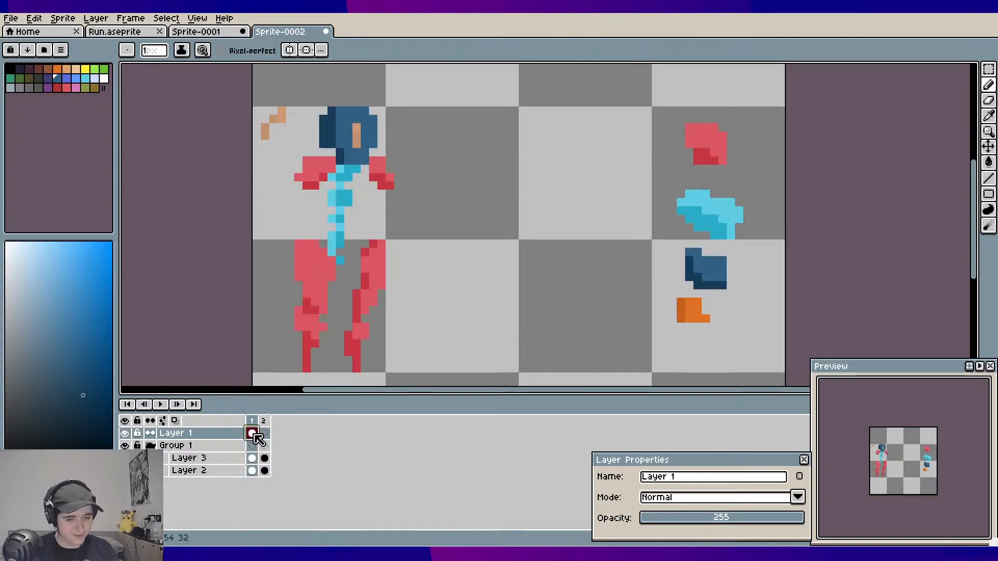
key(m)
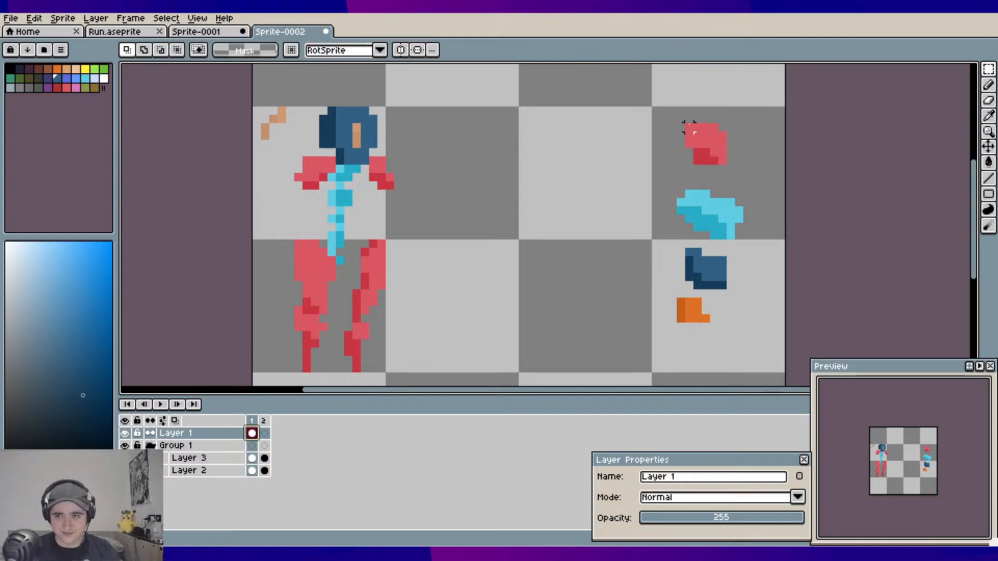
drag(685, 125, 739, 239)
click(686, 252)
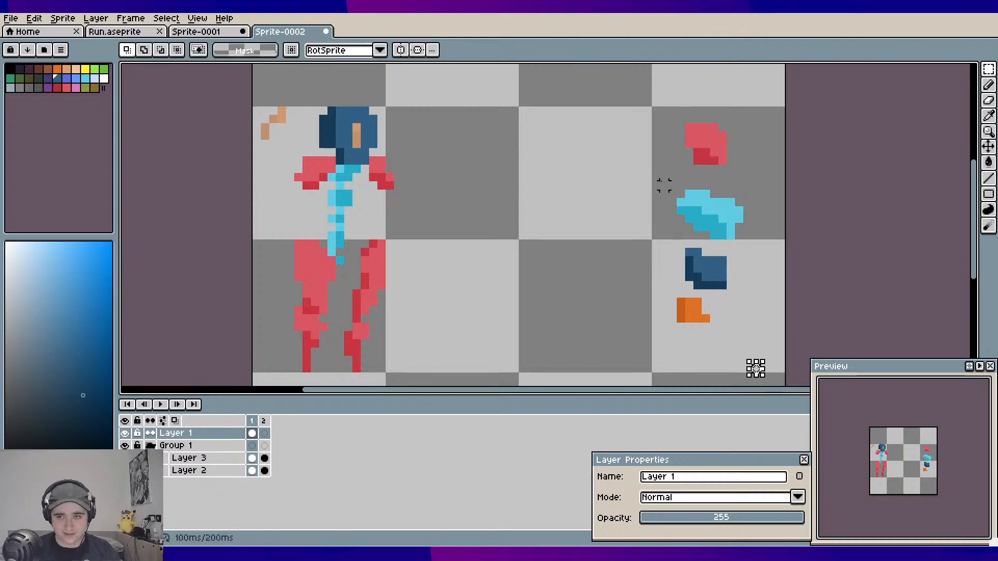
drag(664, 185, 664, 178)
click(679, 312)
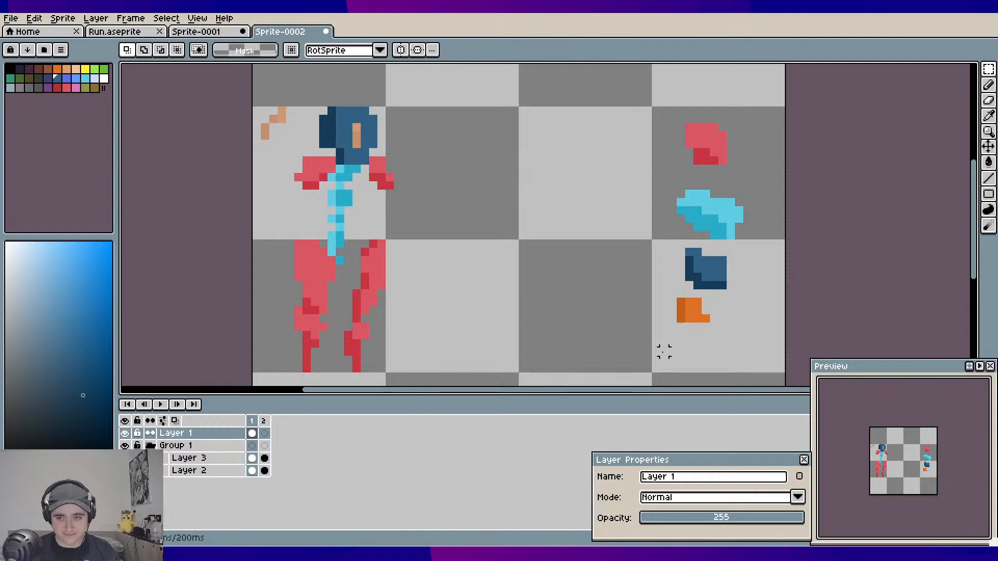
drag(664, 354, 745, 104)
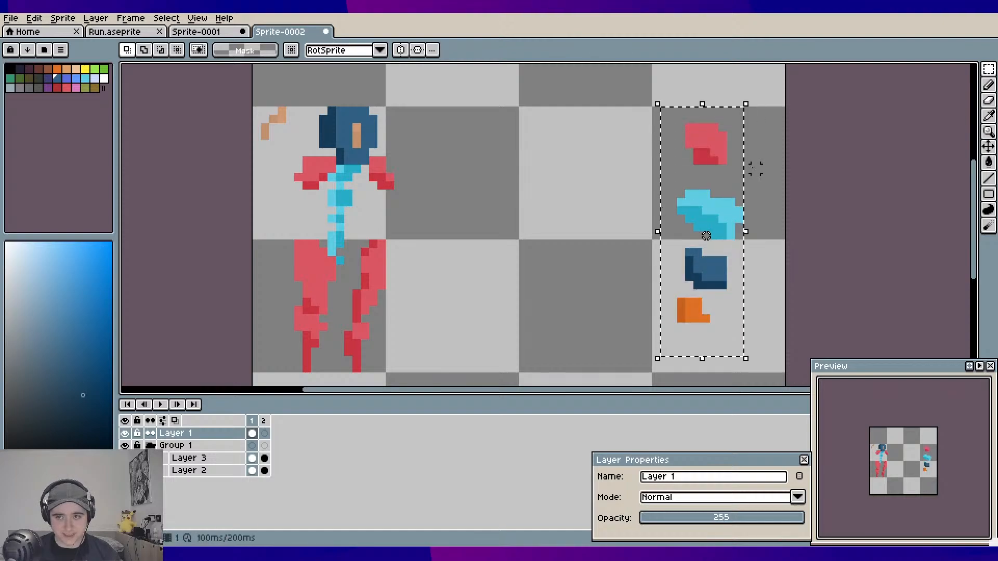
key(ctrl+x)
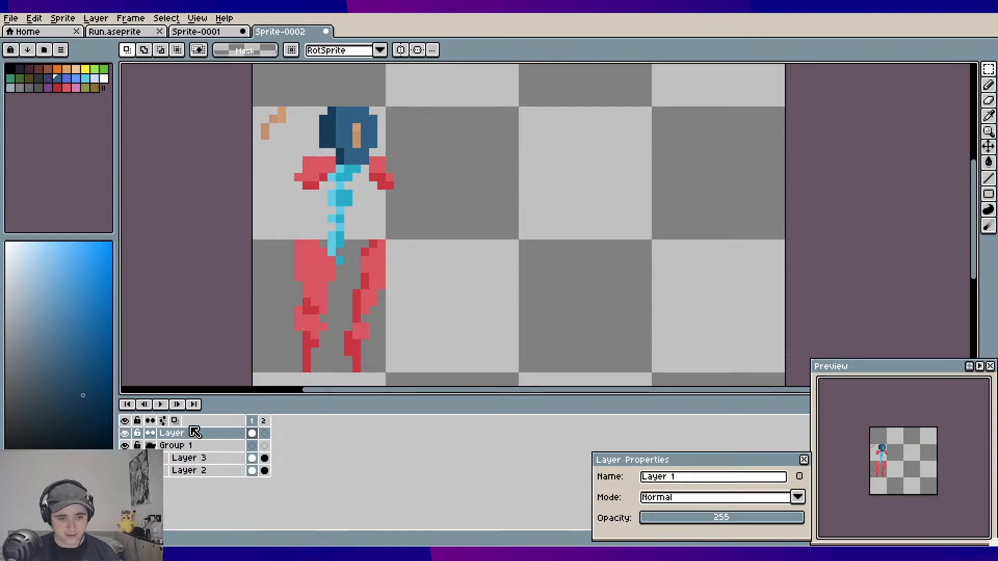
key(shift+n)
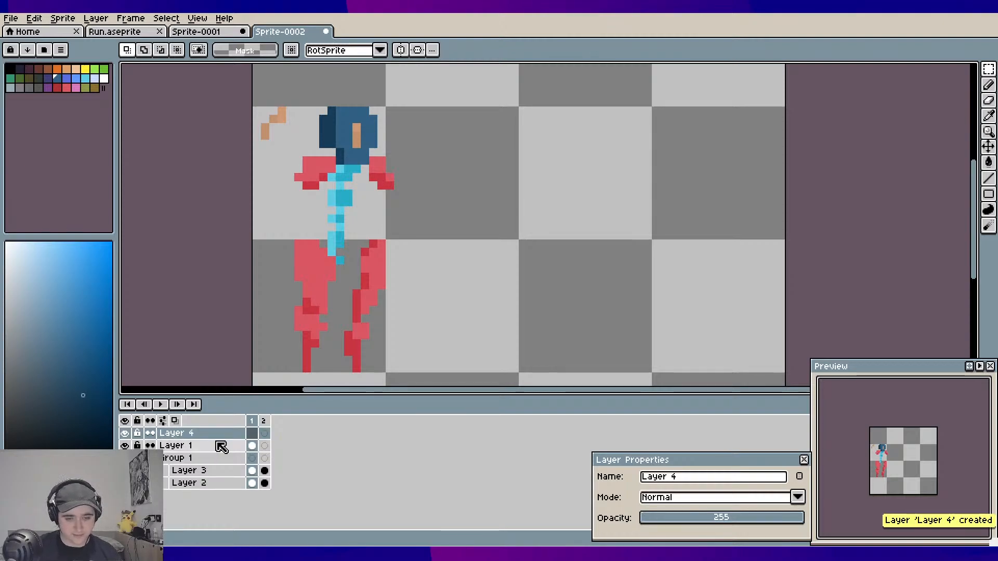
key(ctrl+v)
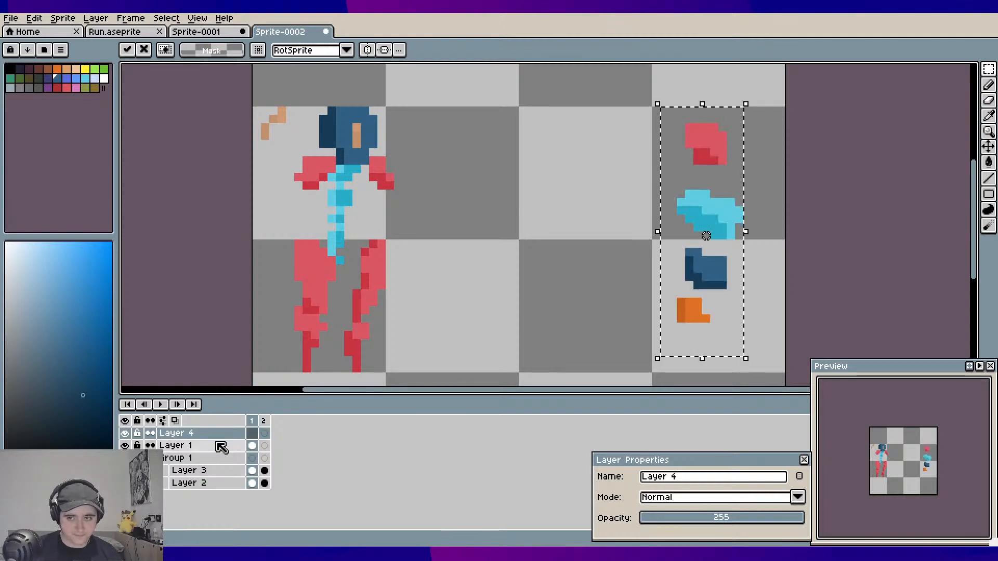
Link the new swatch layer's cels across frames 1 and 2 and go to frame 2
right_click(253, 439)
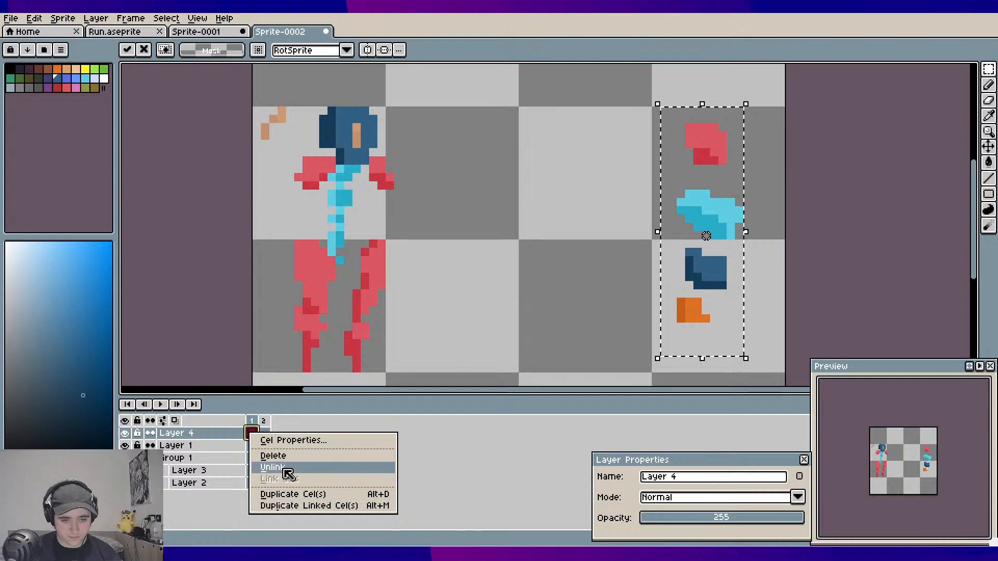
click(289, 456)
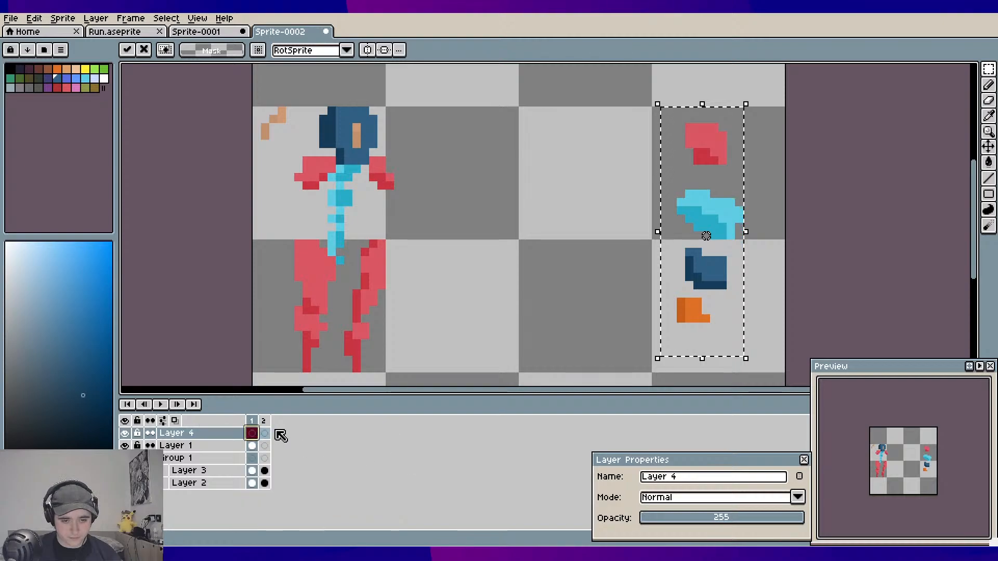
click(252, 434)
right_click(258, 438)
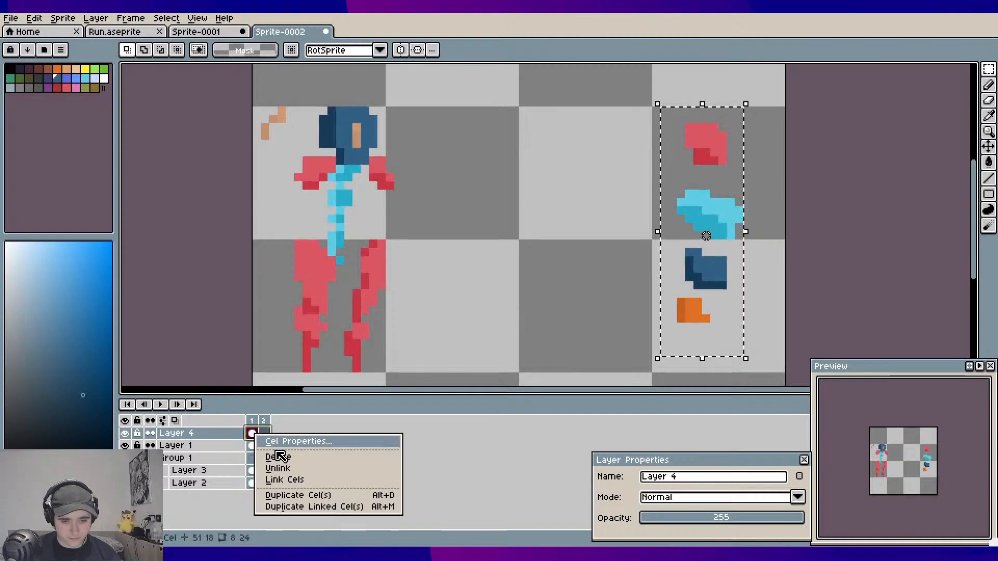
click(297, 478)
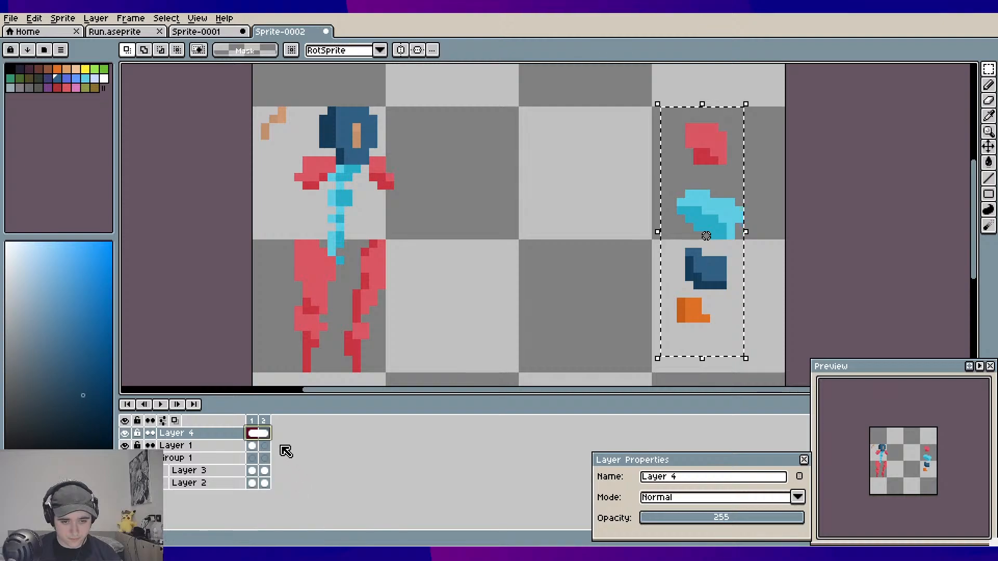
click(264, 434)
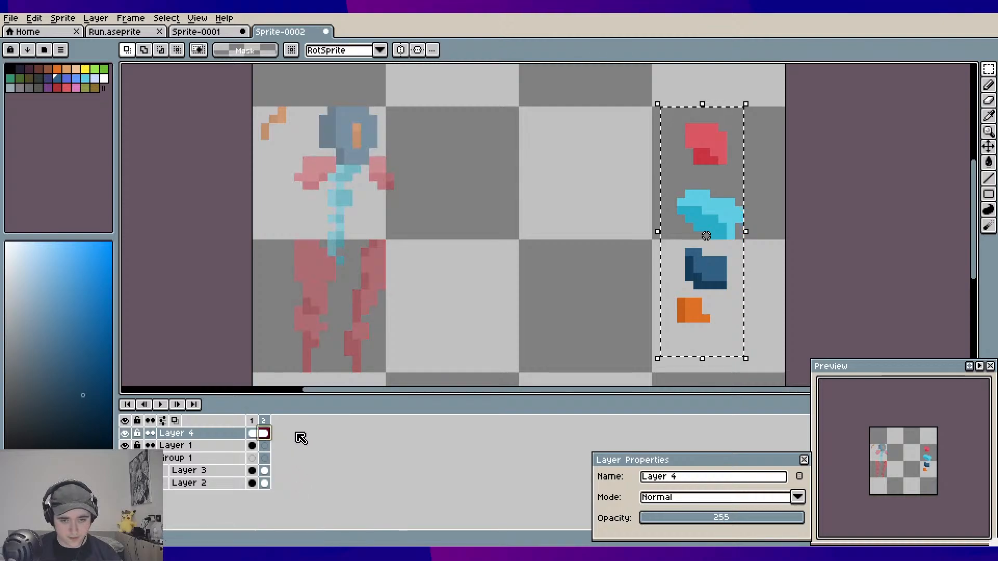
click(253, 420)
click(265, 421)
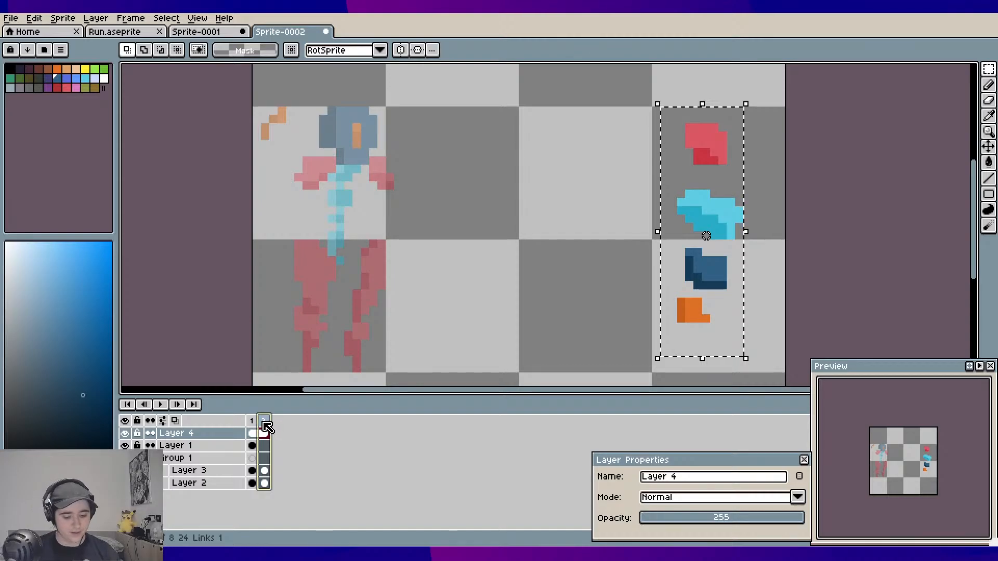
Take up the Pencil tool and sample the light red from the red swatch
key(b)
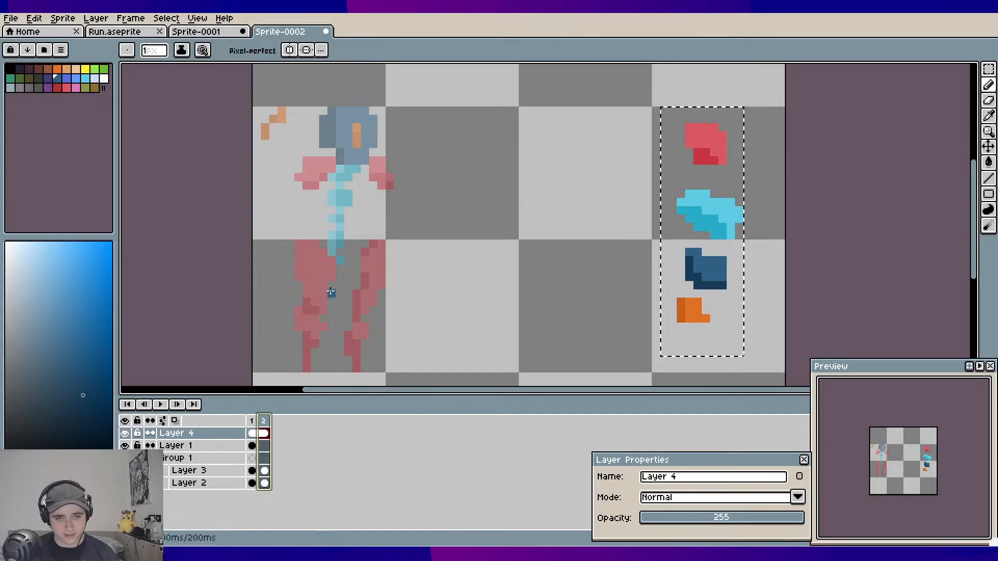
scroll(359, 276, up, 1)
drag(358, 245, 338, 216)
scroll(348, 230, down, 1)
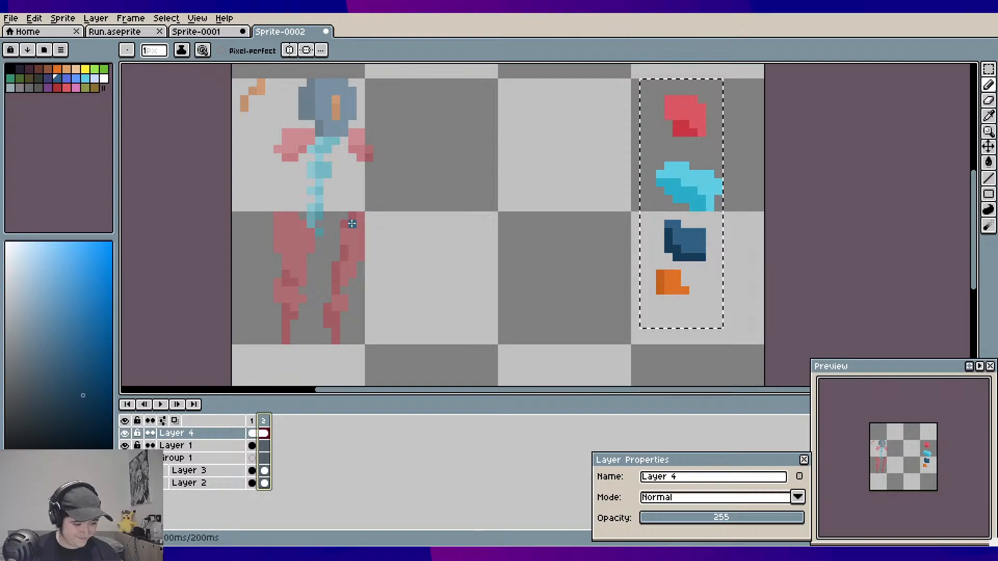
scroll(338, 240, down, 1)
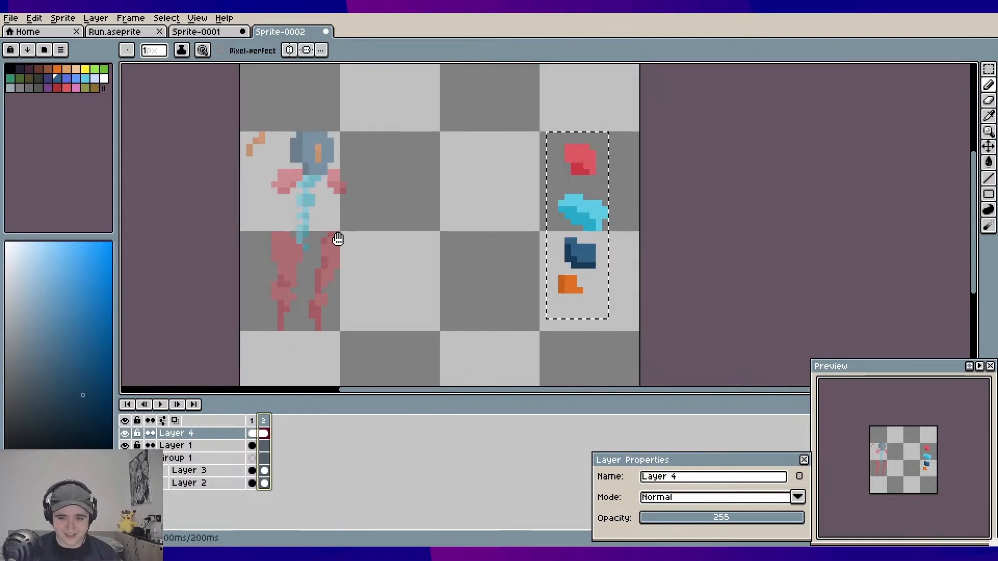
scroll(340, 239, up, 1)
drag(348, 241, 378, 236)
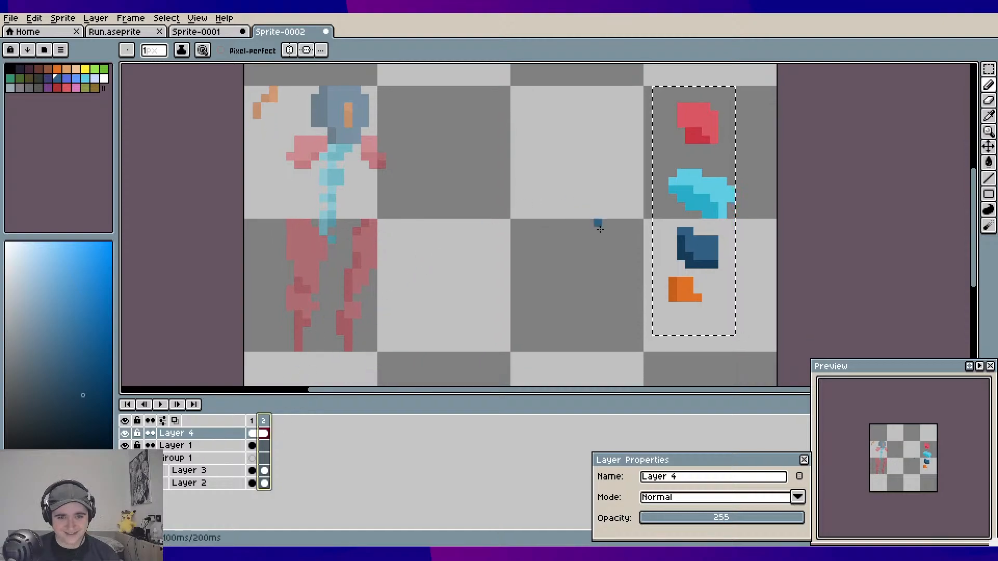
alt+click(707, 110)
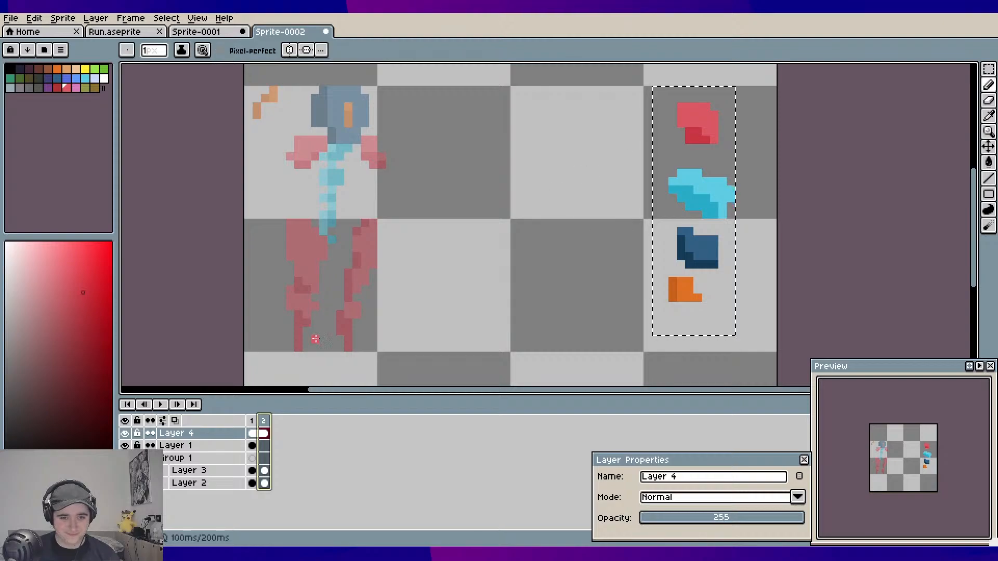
scroll(315, 339, up, 1)
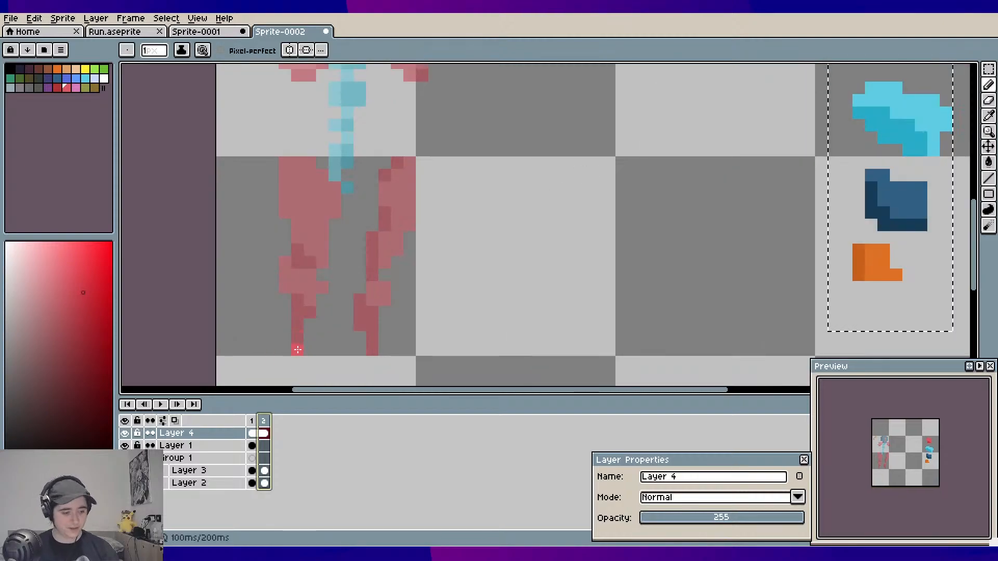
scroll(349, 227, down, 1)
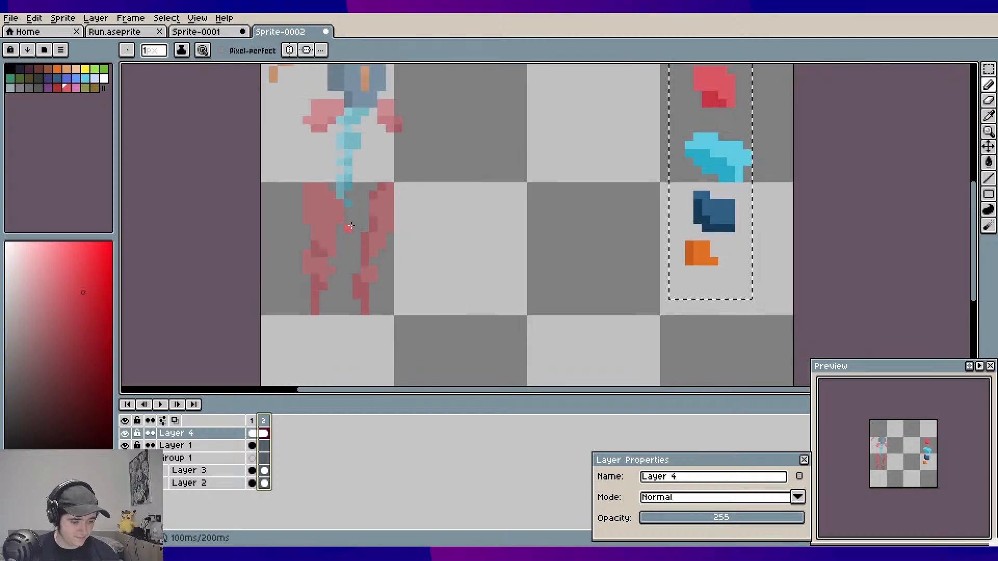
mouse_move(350, 227)
mouse_down()
mouse_move(345, 272)
mouse_move(362, 288)
mouse_up()
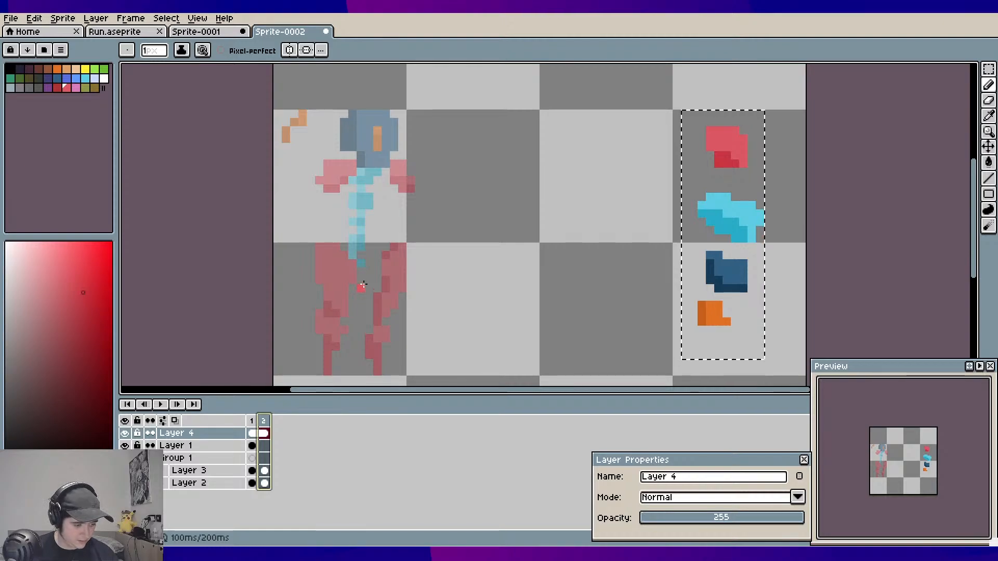
mouse_move(360, 236)
mouse_down()
mouse_move(362, 258)
mouse_move(368, 221)
mouse_up()
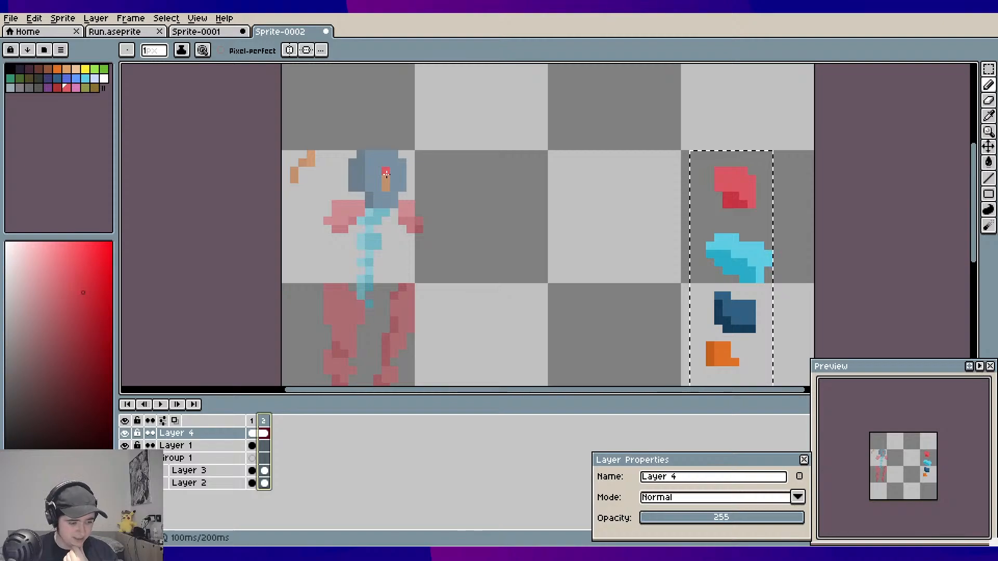
drag(380, 252, 385, 189)
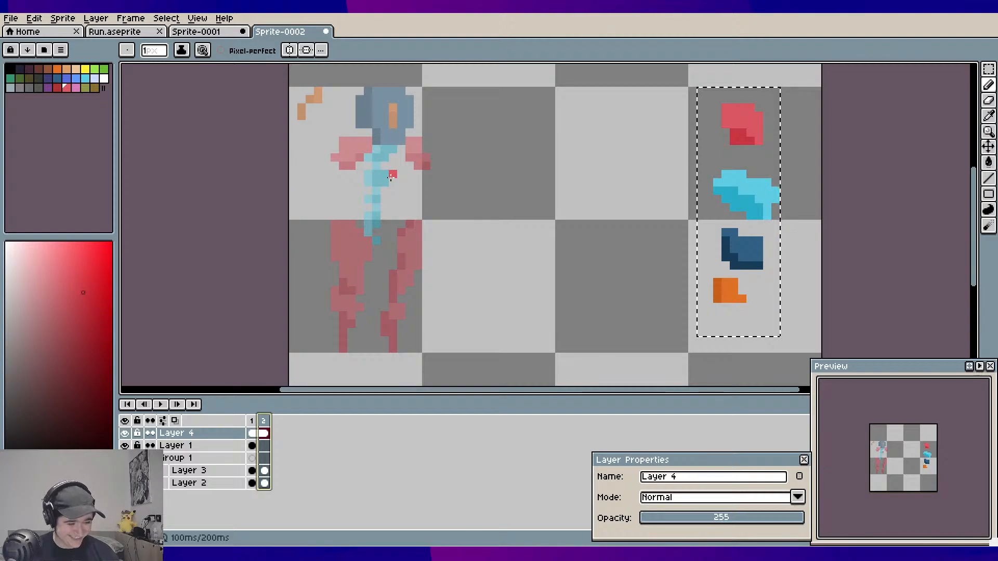
scroll(401, 239, up, 3)
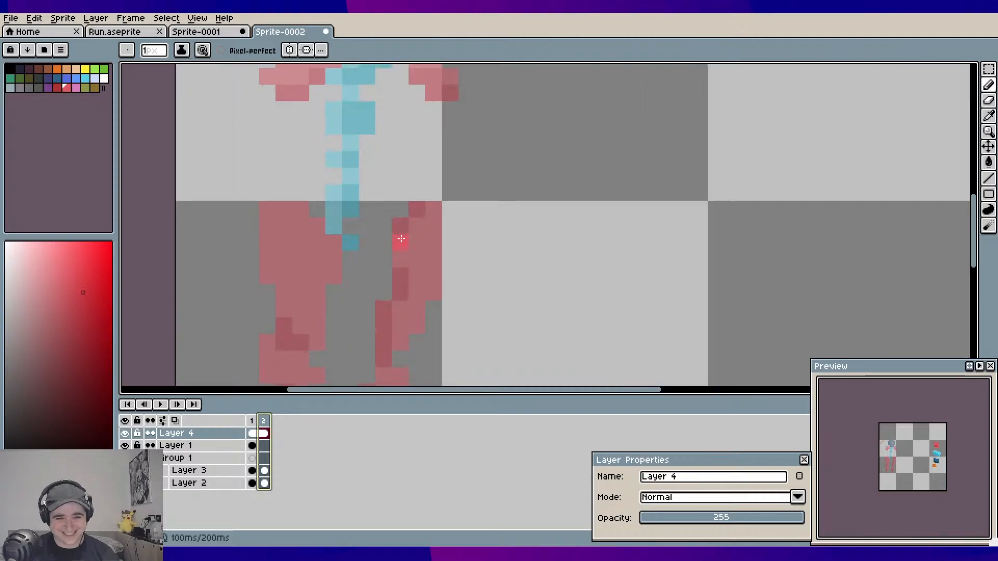
scroll(395, 236, down, 1)
drag(401, 271, 401, 229)
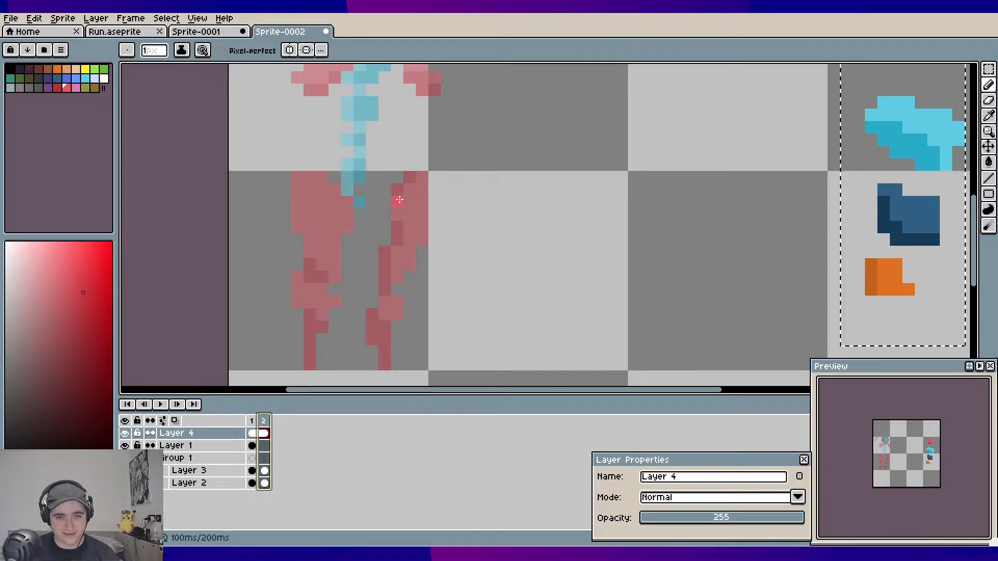
drag(399, 200, 380, 250)
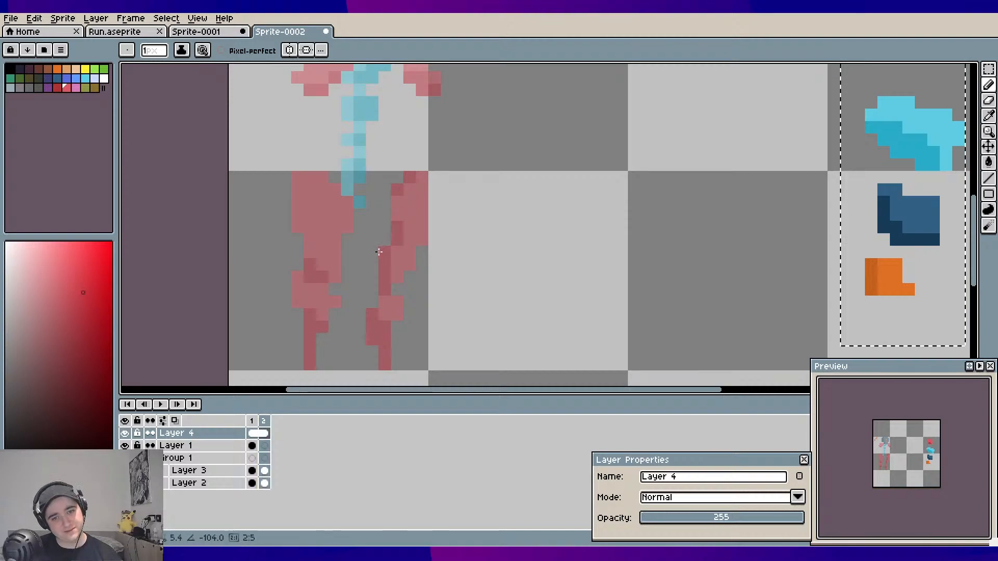
key(v)
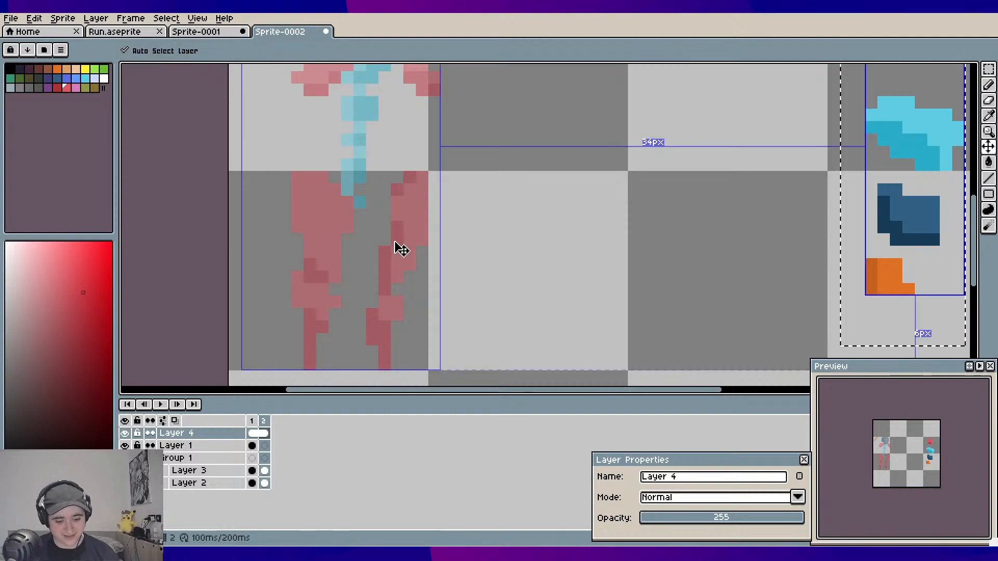
key(b)
Make Layer 1's empty cel in frame 2 the active cel
click(265, 446)
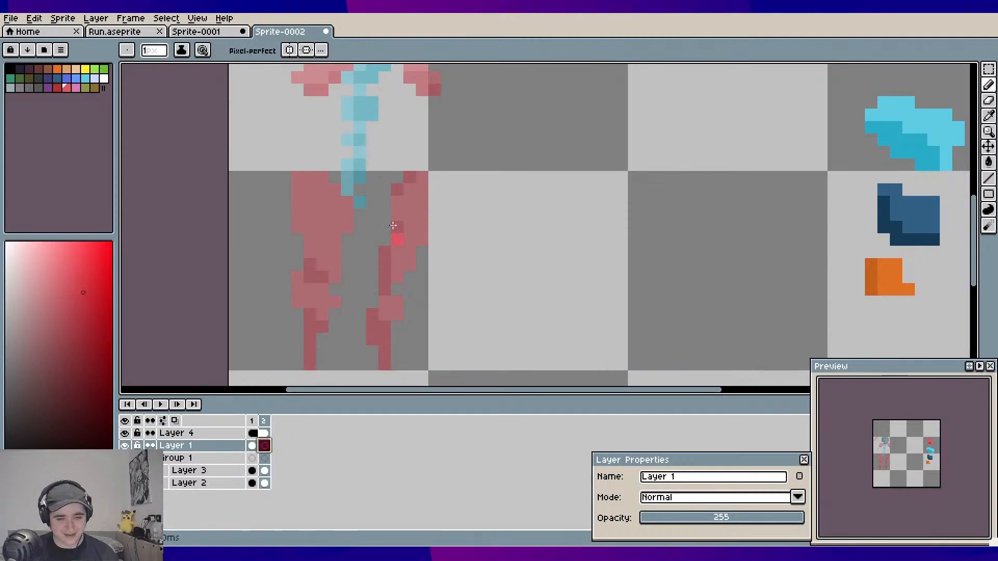
Draw the right-hand leg's thigh and upper calf in light red over the onion-skin guide on Layer 1
mouse_move(396, 200)
mouse_down()
mouse_move(382, 239)
mouse_move(383, 227)
mouse_up()
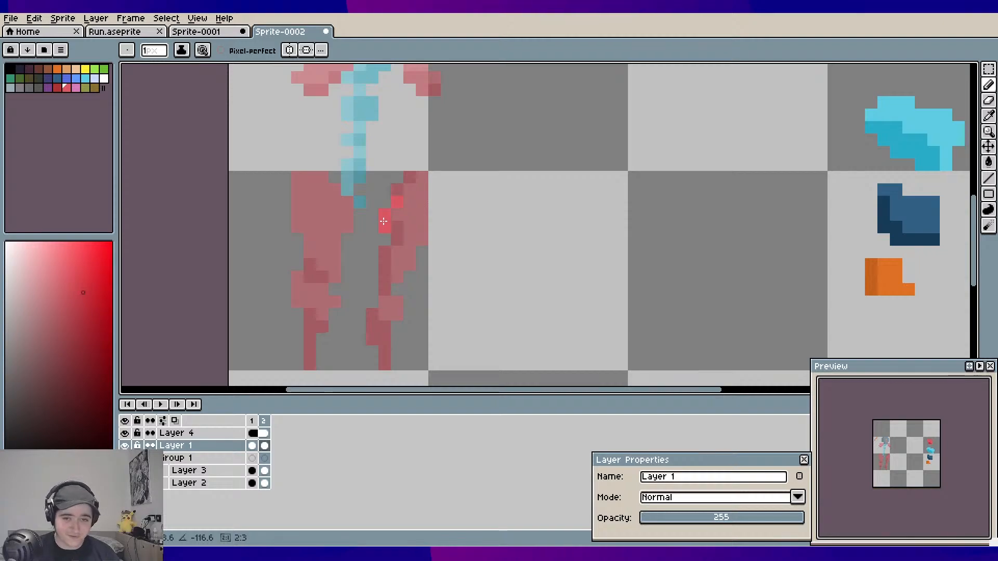
drag(385, 226, 423, 179)
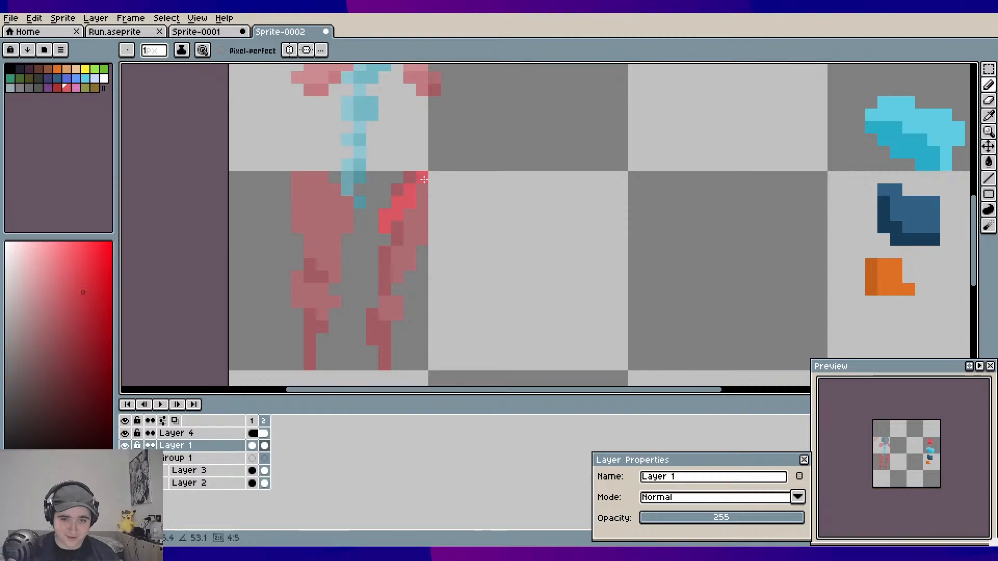
mouse_move(424, 213)
mouse_down()
mouse_move(389, 274)
mouse_move(394, 230)
mouse_move(374, 282)
mouse_move(395, 234)
mouse_up()
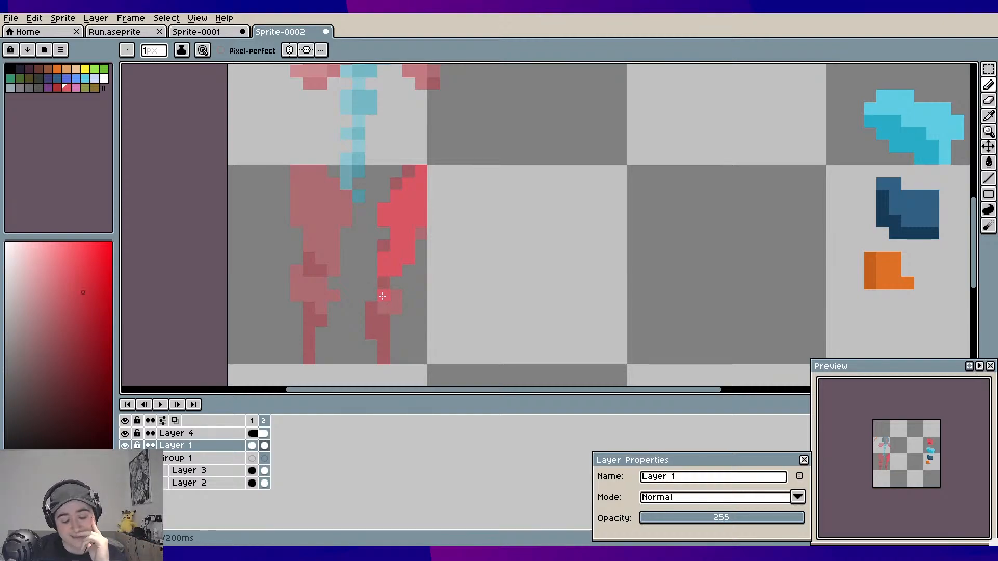
click(371, 296)
click(372, 319)
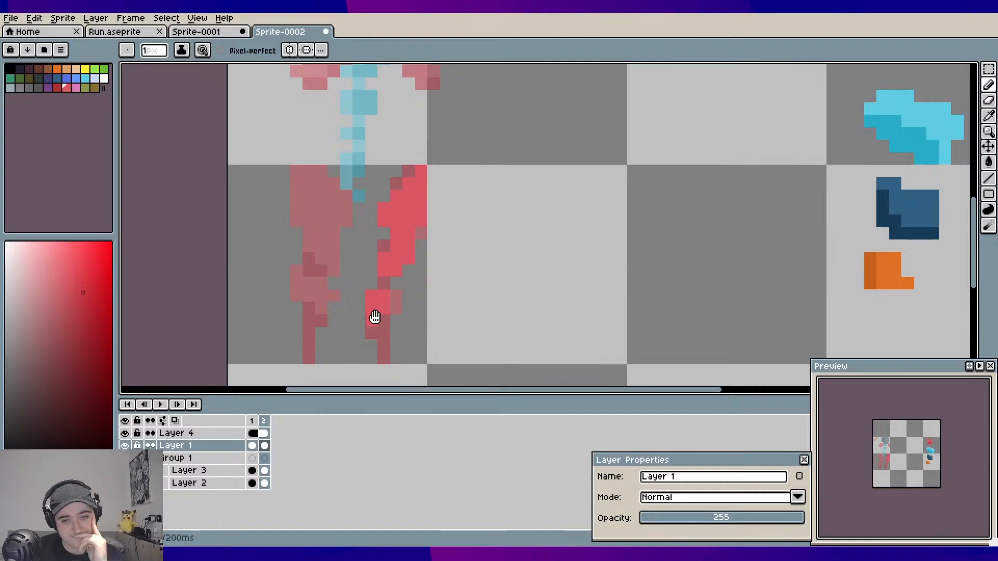
Shade the right-hand leg's hip and inner thigh in dark red, and undo the last strokes beside the knee
scroll(385, 332, up, 2)
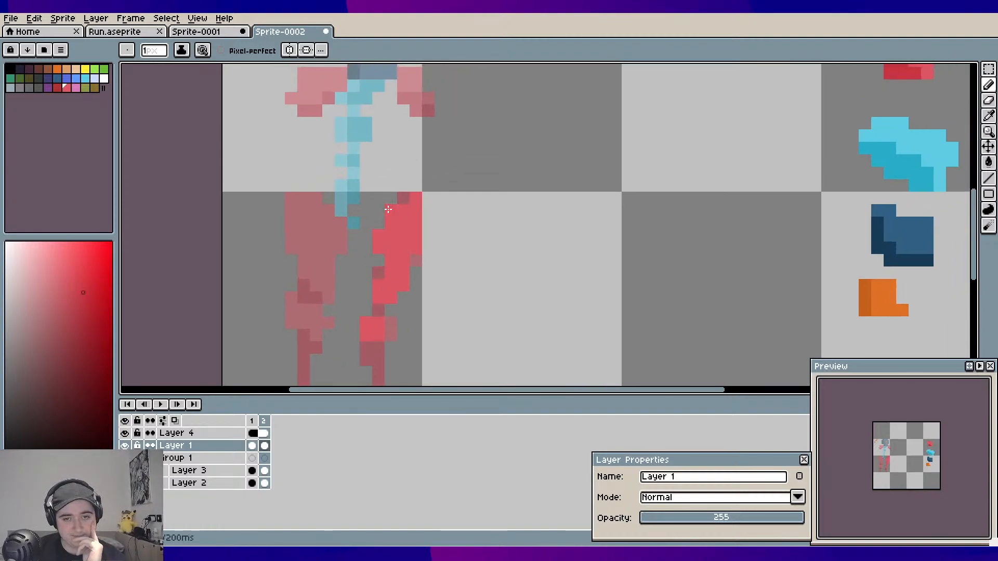
click(388, 208)
scroll(379, 249, down, 2)
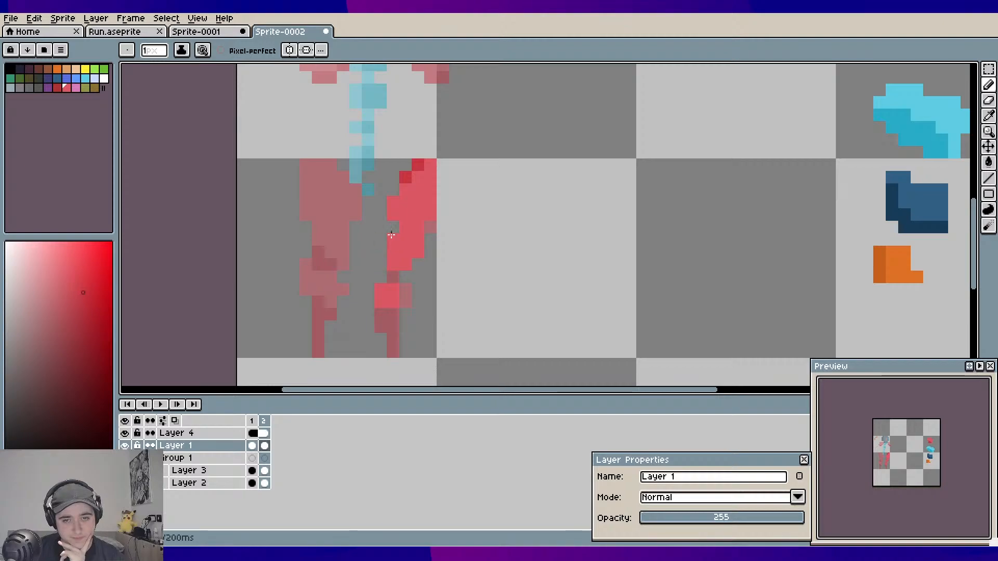
mouse_move(391, 234)
mouse_down()
mouse_move(392, 227)
mouse_move(380, 266)
mouse_up()
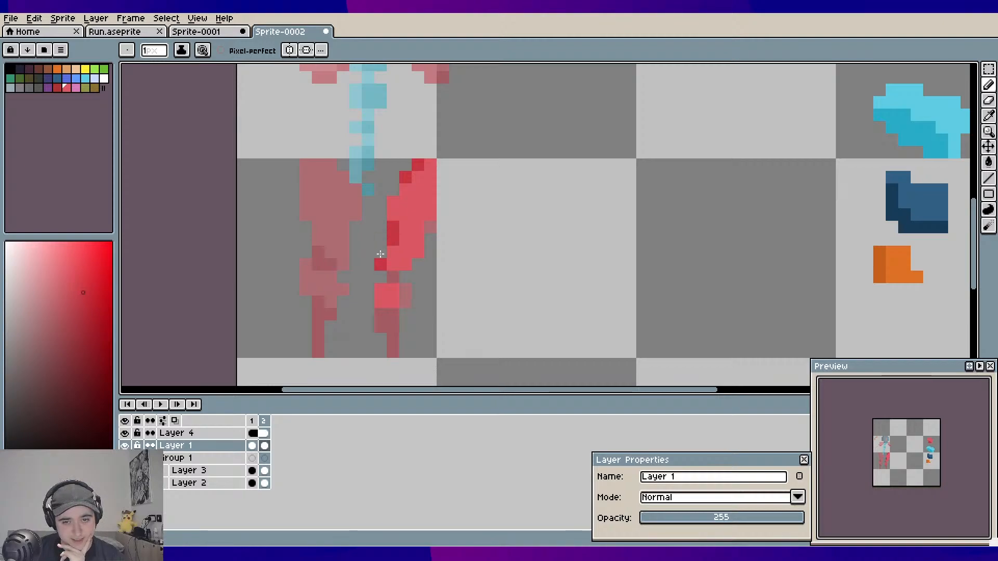
click(380, 253)
click(380, 277)
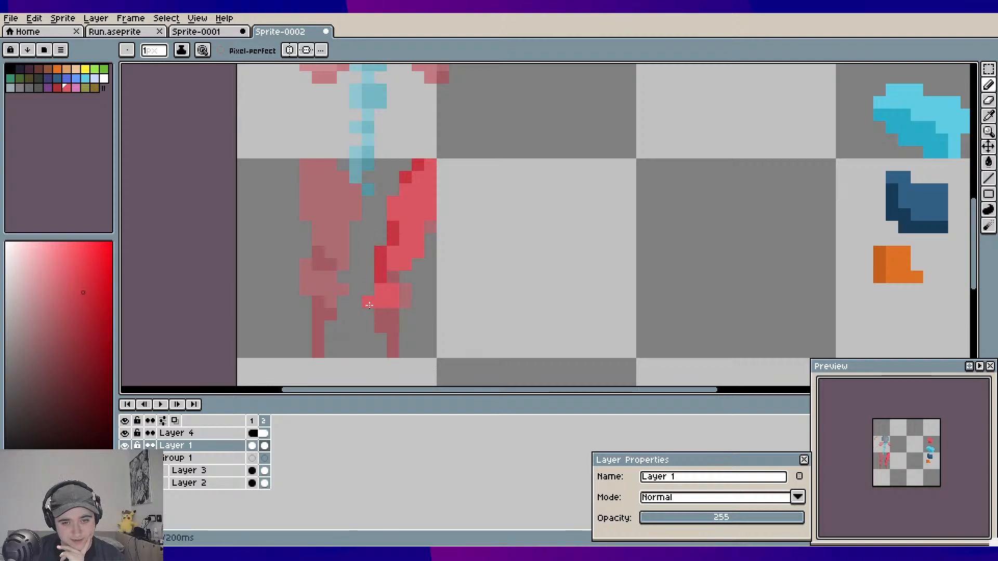
key(ctrl+z)
key(ctrl+z)
key(ctrl+z)
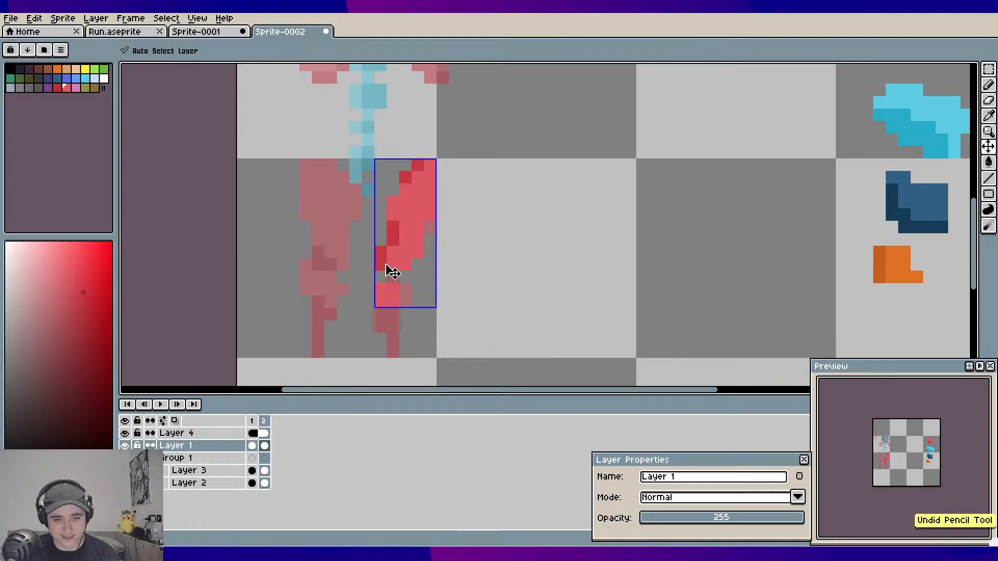
Draw the right-hand leg's knee shadow and lower shin in dark red
drag(391, 277, 380, 277)
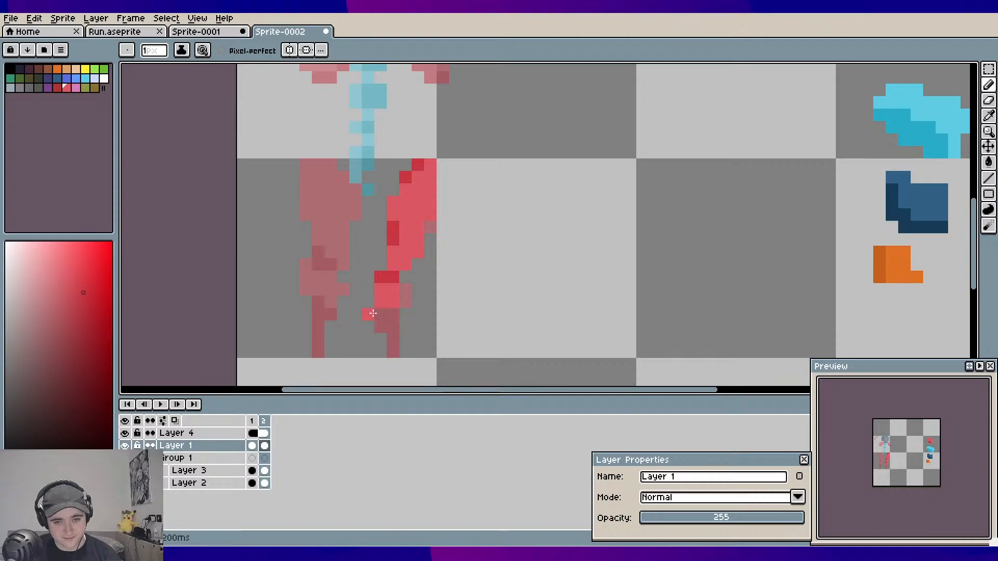
drag(380, 314, 370, 312)
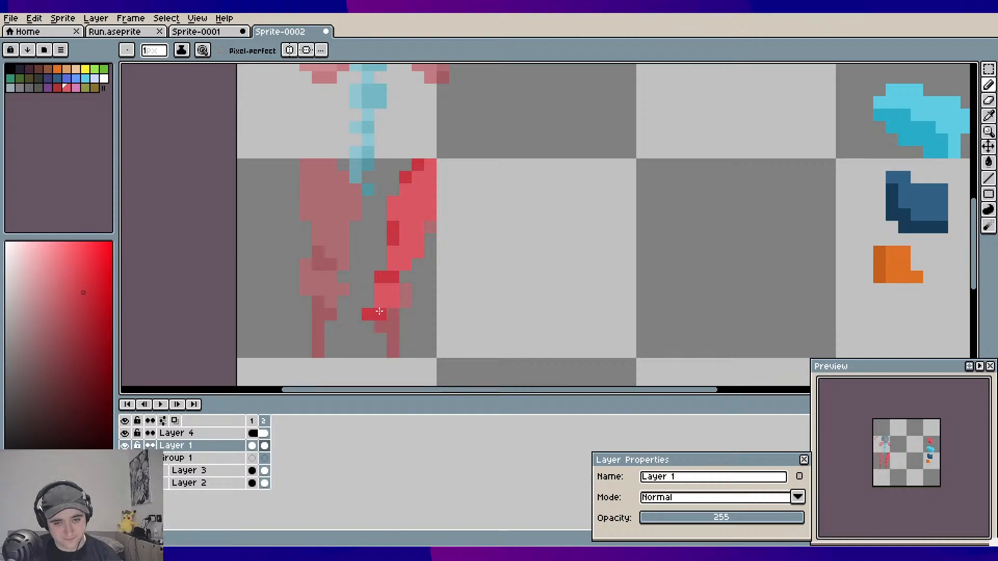
click(368, 327)
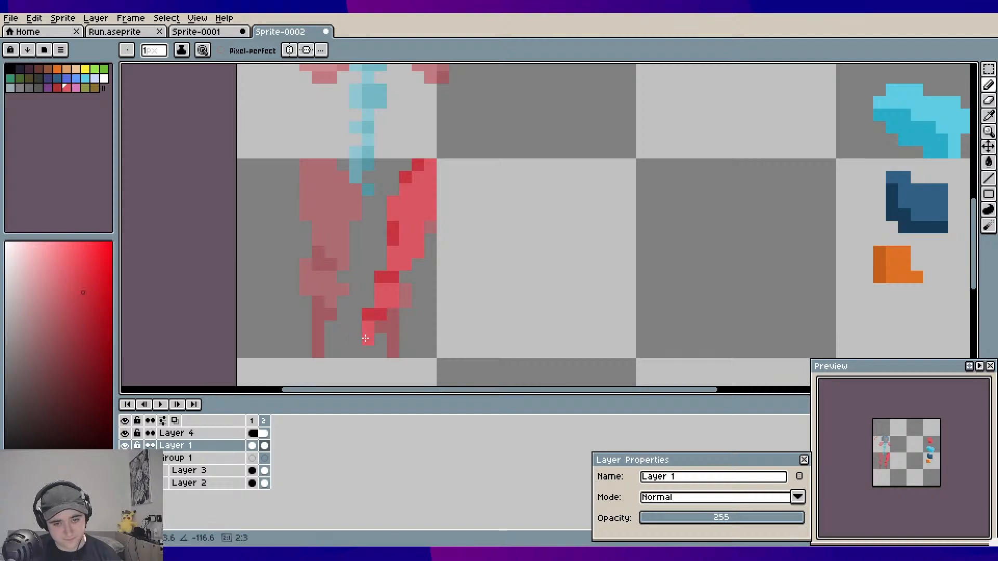
scroll(507, 275, down, 3)
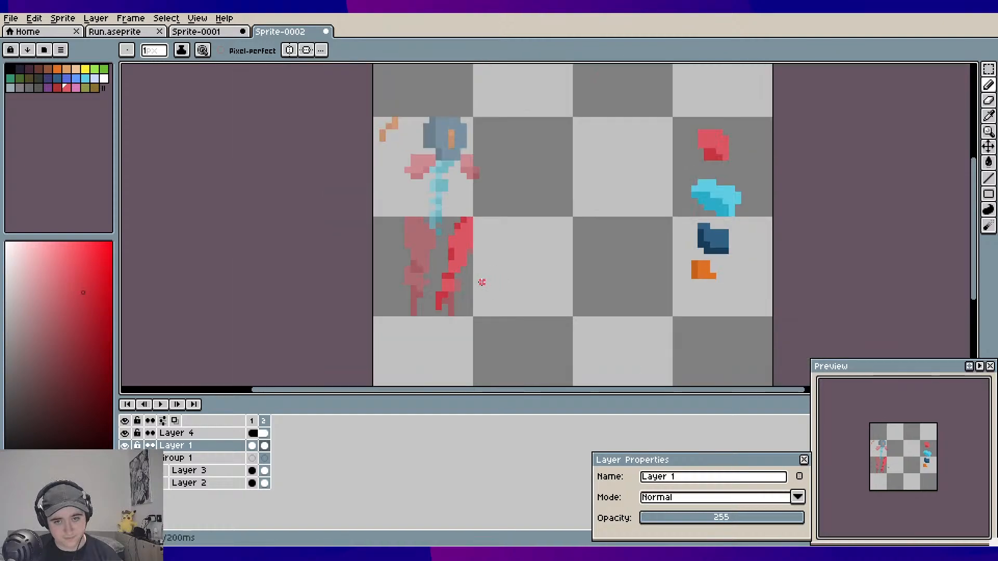
scroll(450, 285, up, 3)
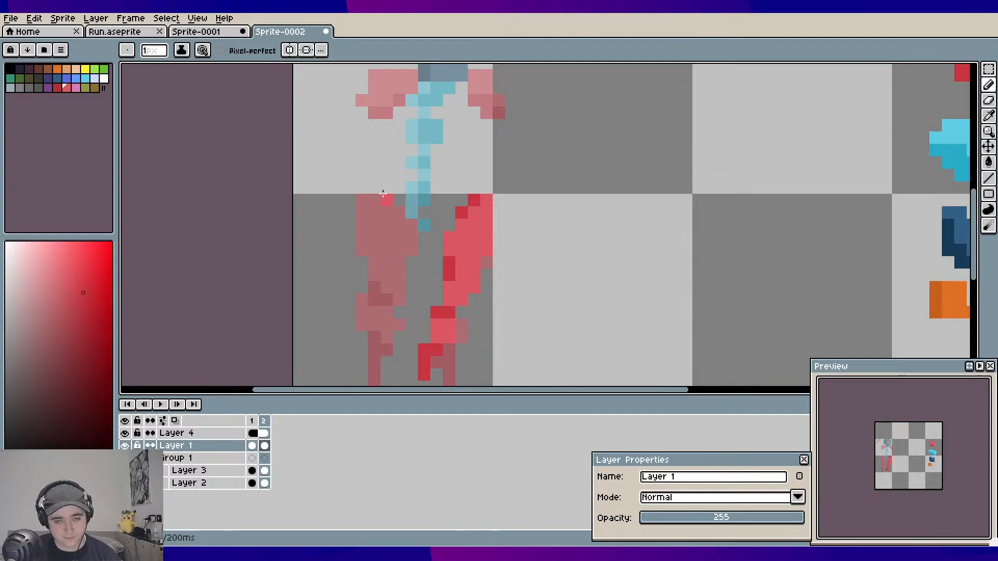
Try to outline the top and outer edge of the left-hand leg's thigh in light red
drag(383, 194, 345, 169)
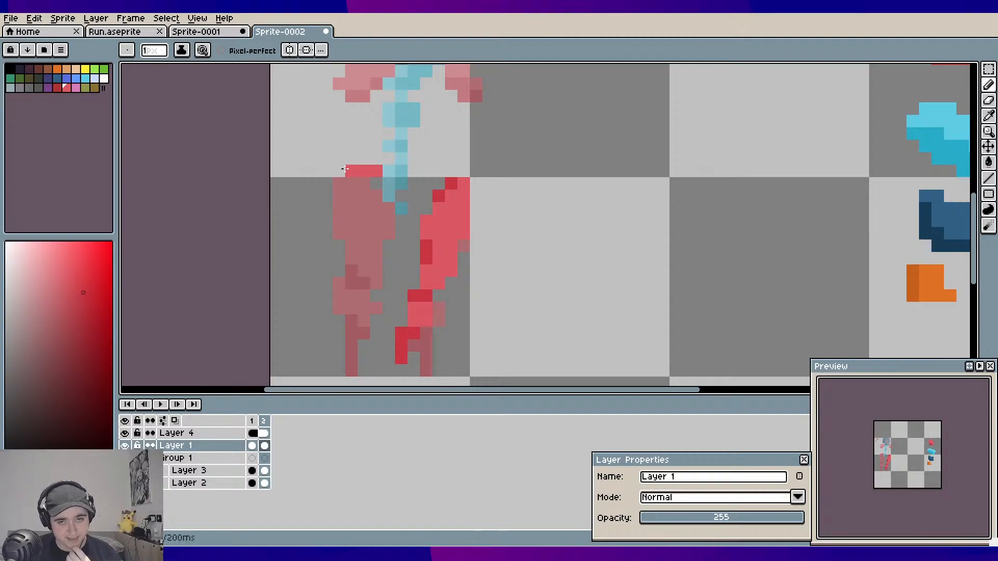
scroll(346, 209, right, 2)
scroll(346, 209, up, 1)
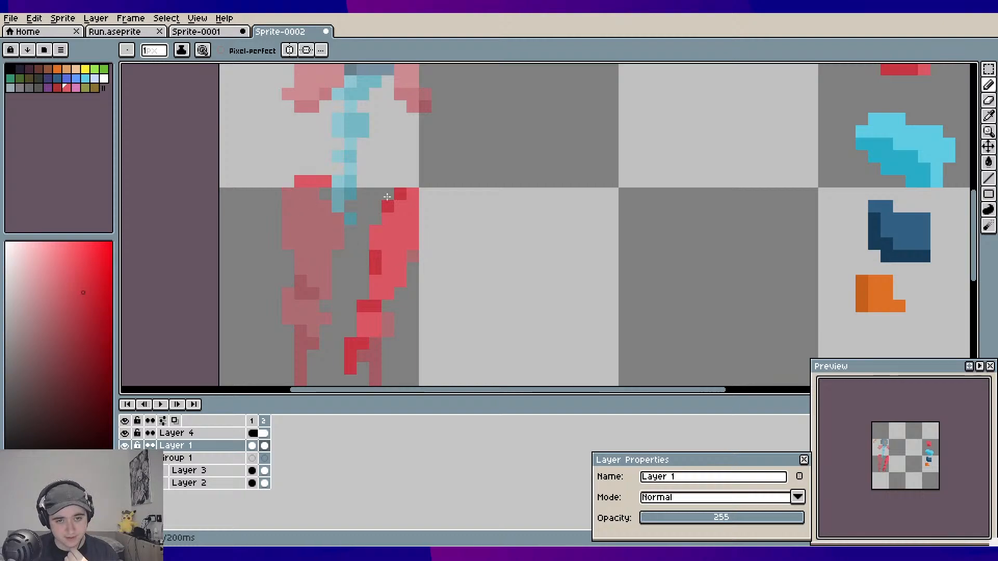
click(363, 218)
drag(292, 195, 289, 215)
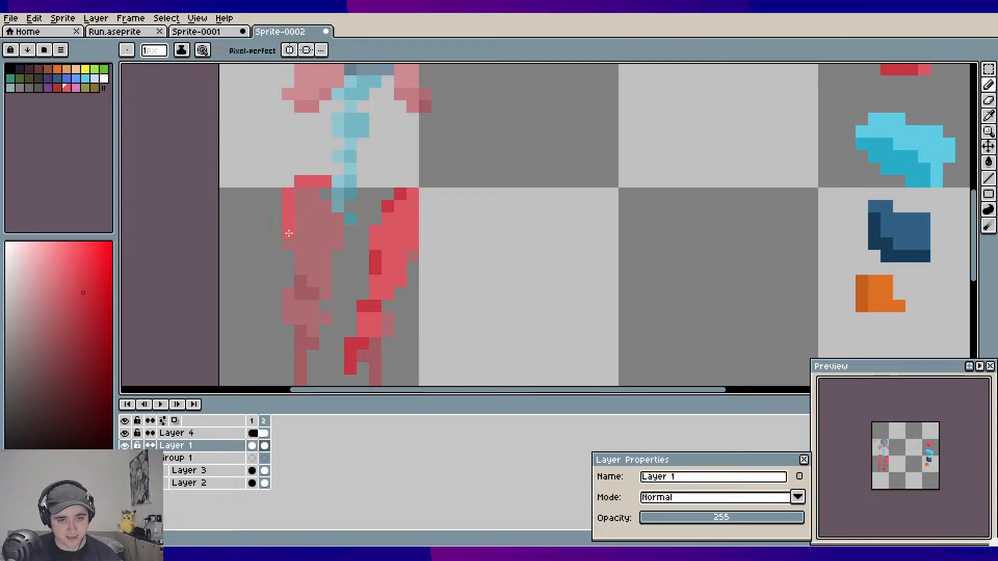
key(v)
key(ctrl+z)
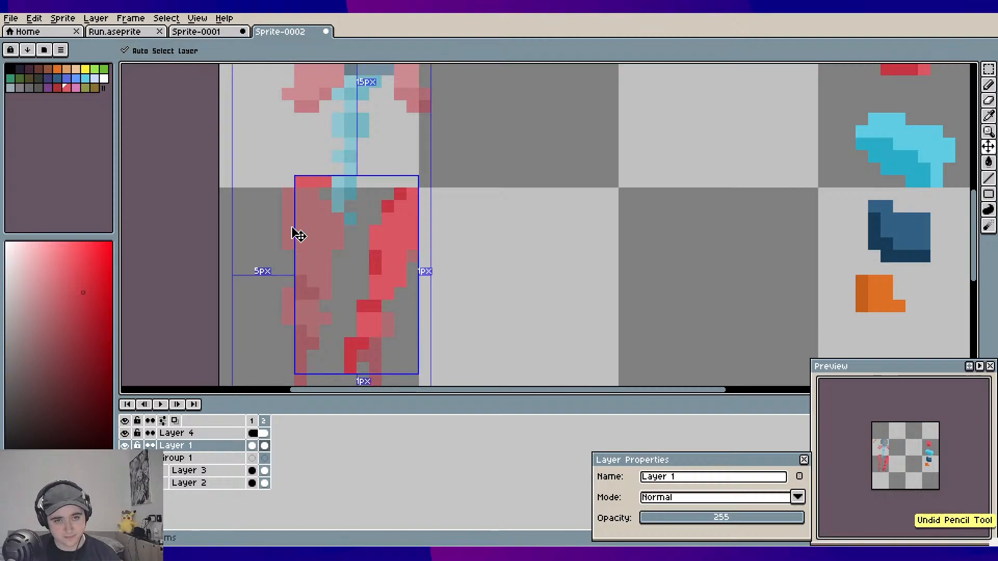
key(b)
mouse_move(318, 200)
mouse_down()
mouse_move(279, 210)
mouse_move(289, 187)
mouse_up()
click(288, 203)
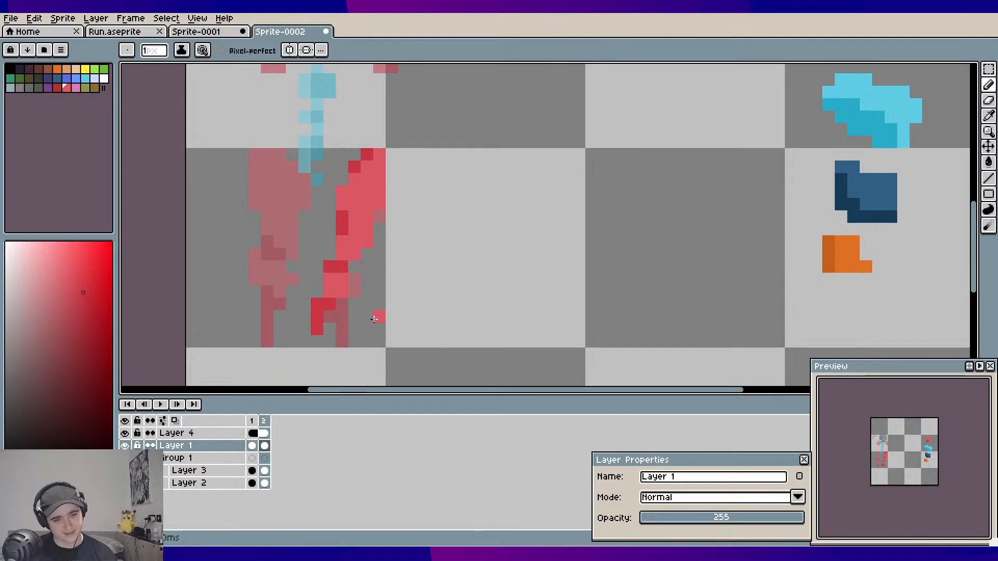
Undo all pencil strokes made on Layer 1 in frame 2, back to an empty cel
key(ctrl)
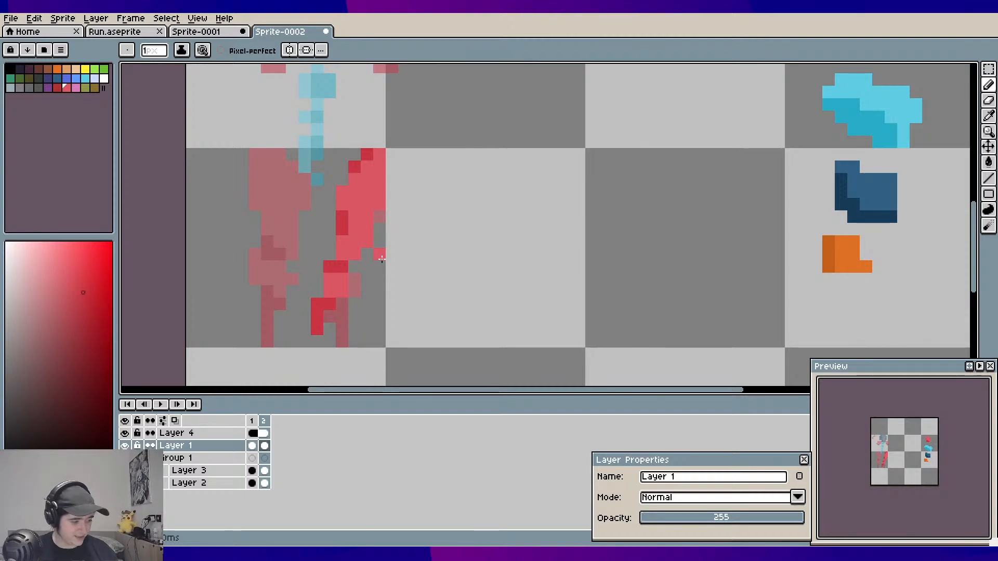
key(ctrl+z)
key(ctrl+z)
key(ctrl+z)
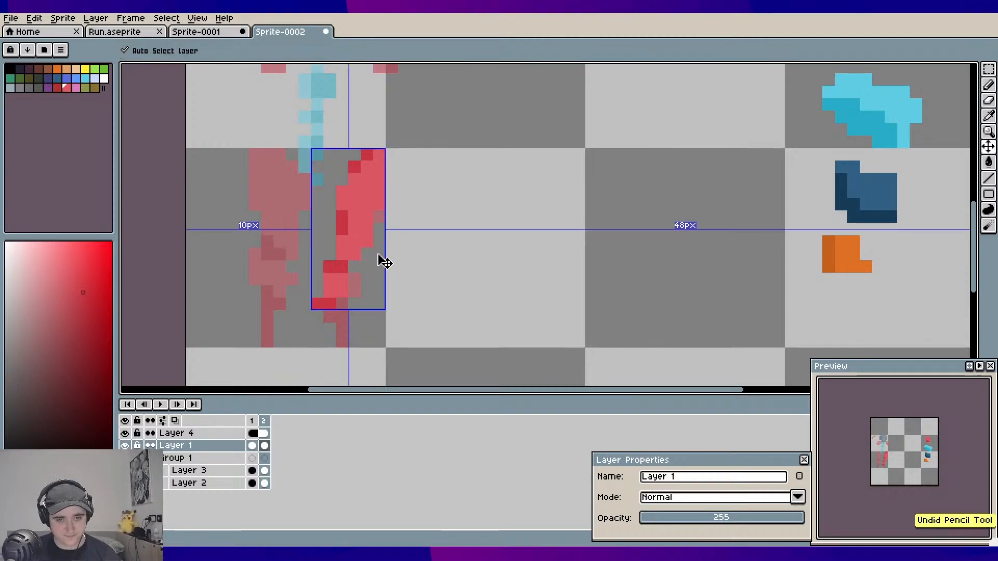
key(ctrl+z)
key(ctrl+z)
key(ctrl+z)
key(ctrl+z)
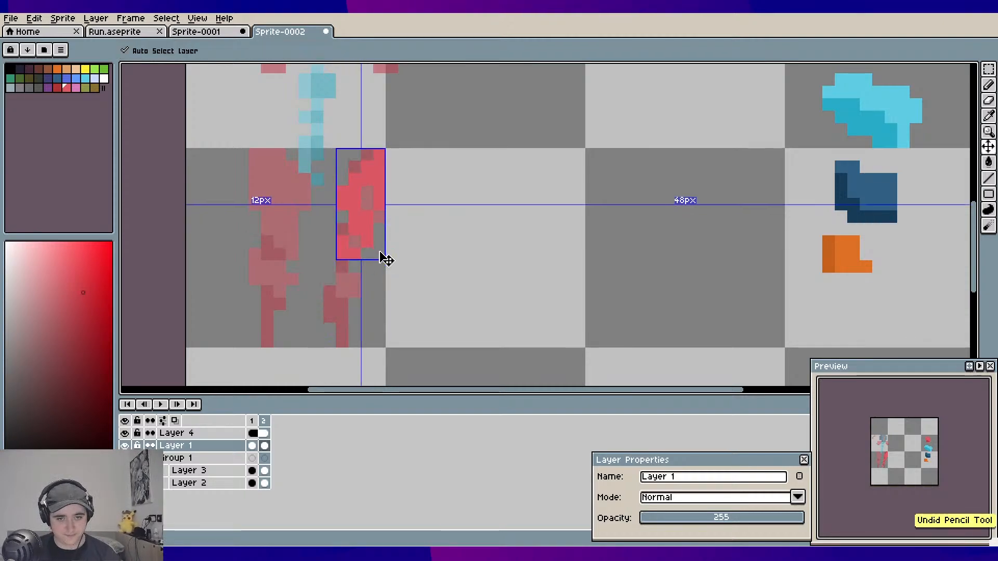
key(ctrl+z)
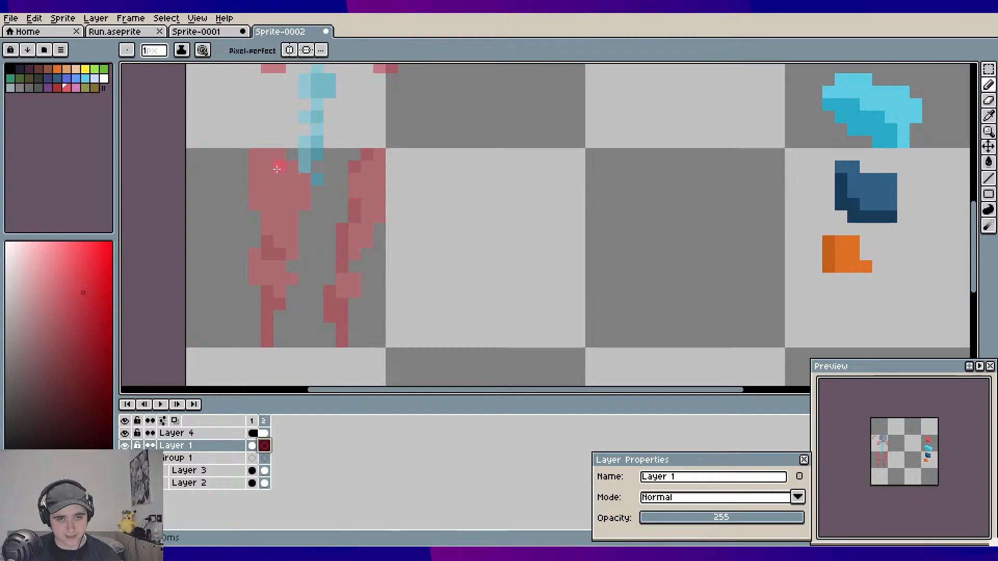
Outline and fill the left-hand leg's thigh in light red, one pixel above the onion-skin leg
mouse_move(279, 167)
mouse_down()
mouse_move(303, 162)
mouse_move(275, 161)
mouse_move(289, 248)
mouse_up()
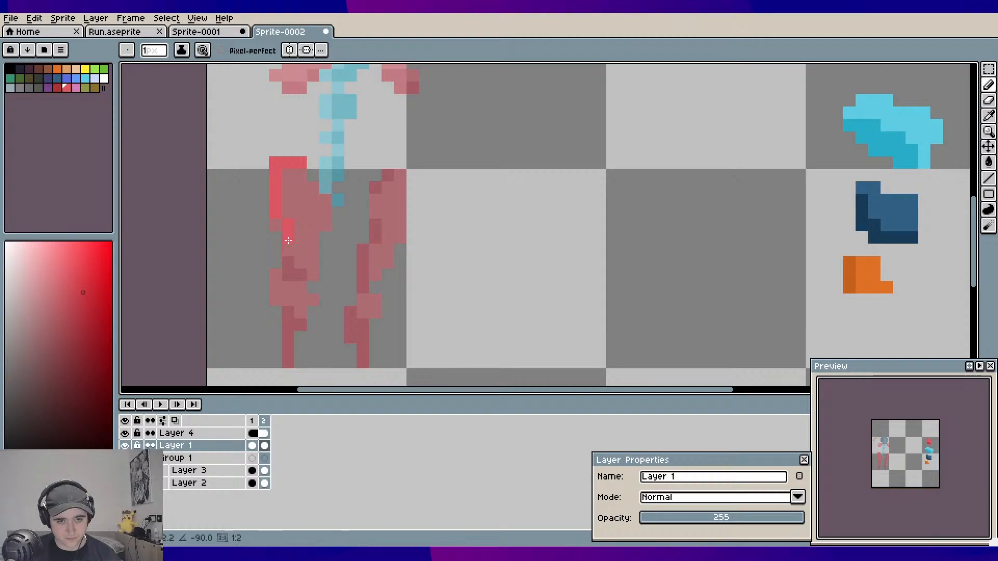
click(301, 251)
click(314, 264)
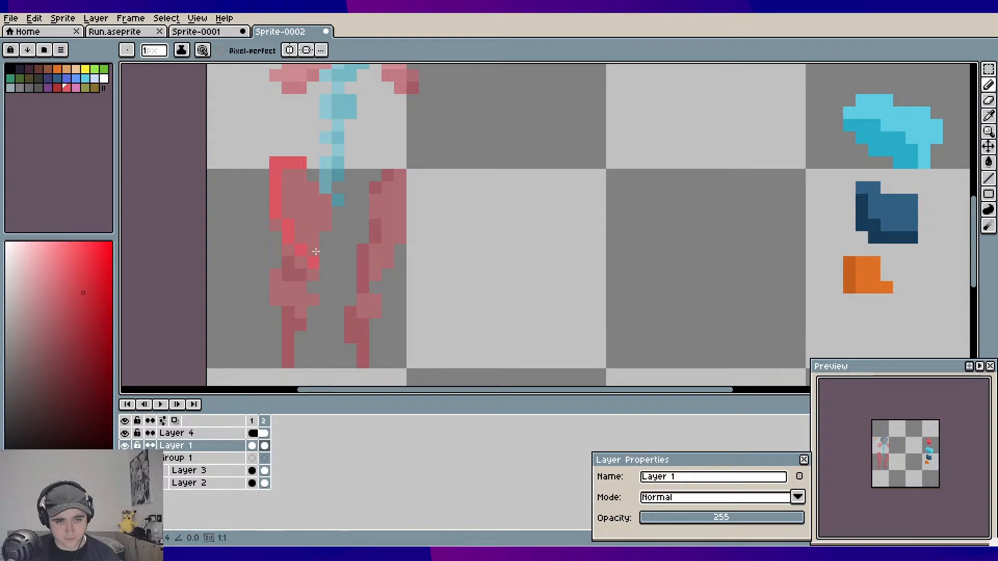
drag(316, 252, 326, 214)
key(ctrl+z)
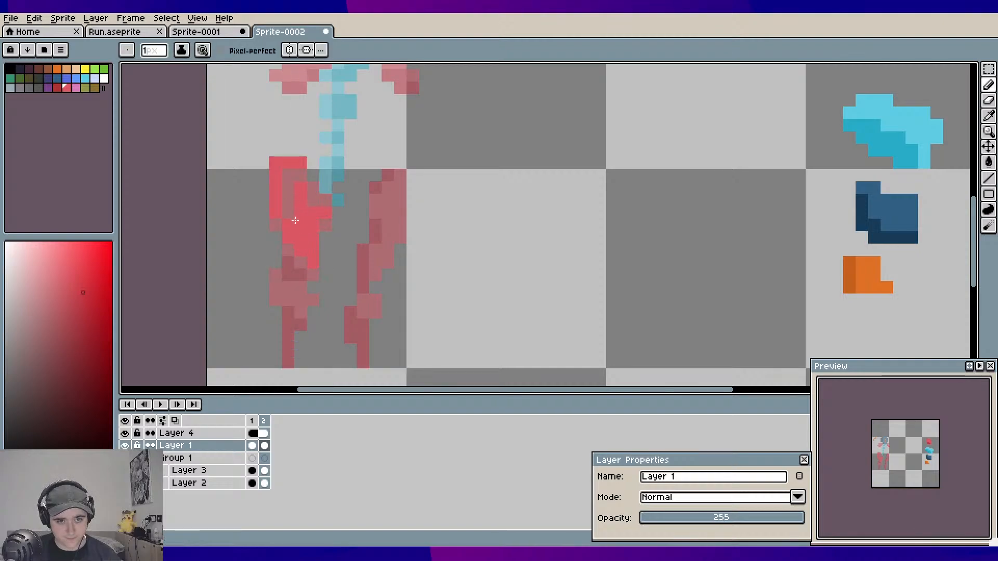
click(313, 175)
click(325, 187)
Draw the left-hand leg's calf below the knee in light red, one pixel above its onion-skin position
scroll(327, 218, down, 2)
scroll(328, 219, left, 1)
click(332, 222)
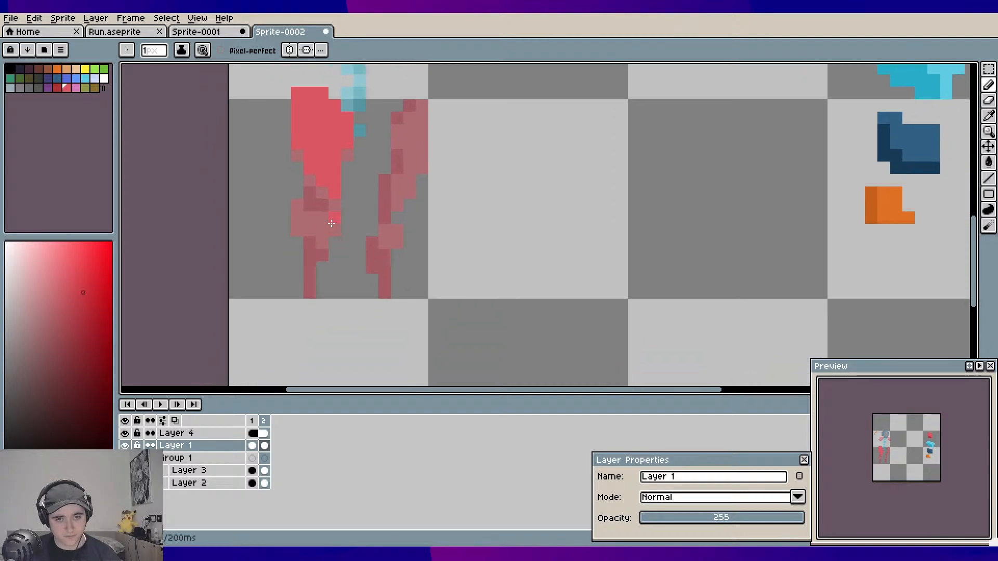
key(ctrl+z)
click(327, 228)
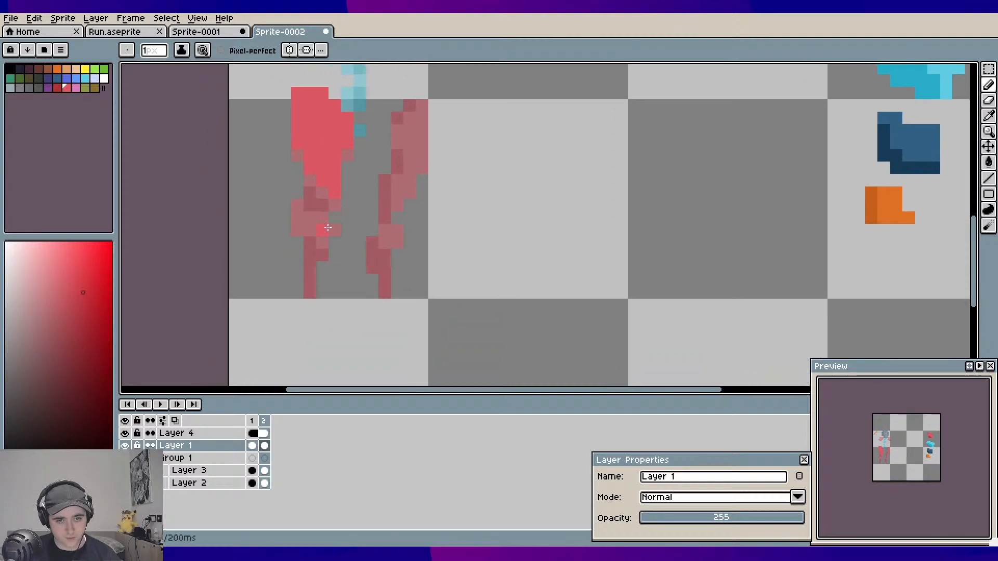
click(298, 193)
click(297, 206)
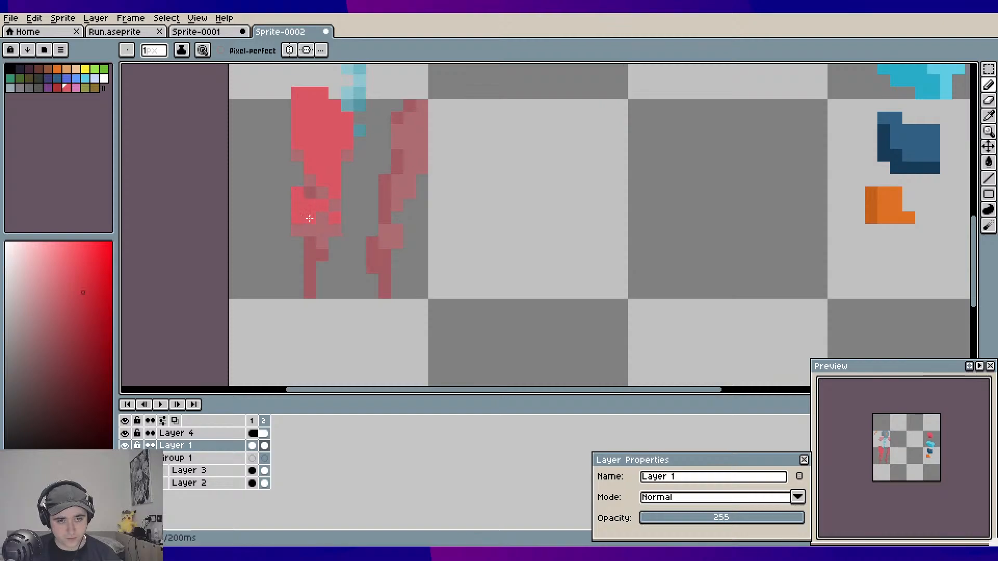
drag(372, 244, 333, 283)
Draw the left-hand leg's shin in dark red below the calf, and hide Layer 1
scroll(334, 283, down, 3)
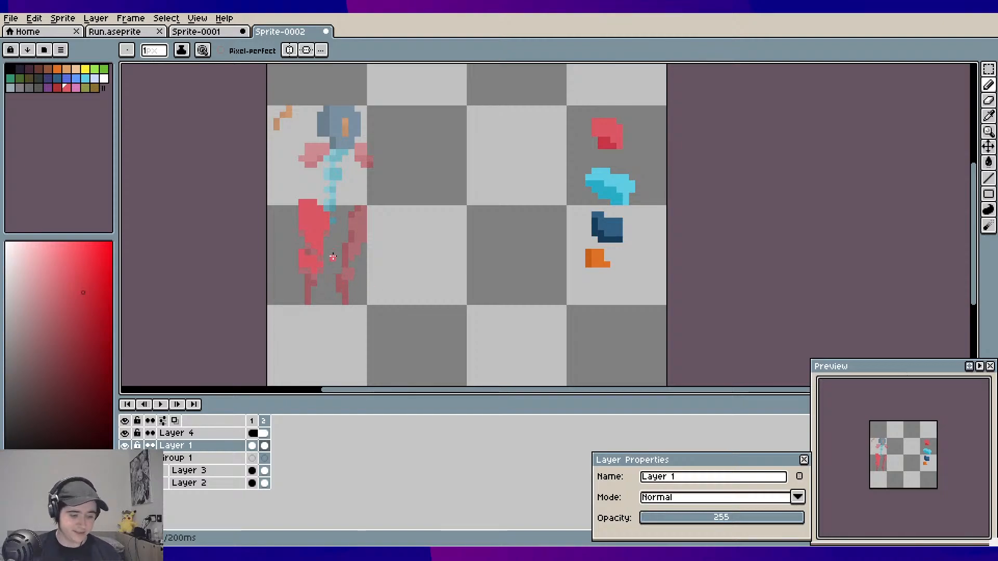
scroll(333, 257, up, 3)
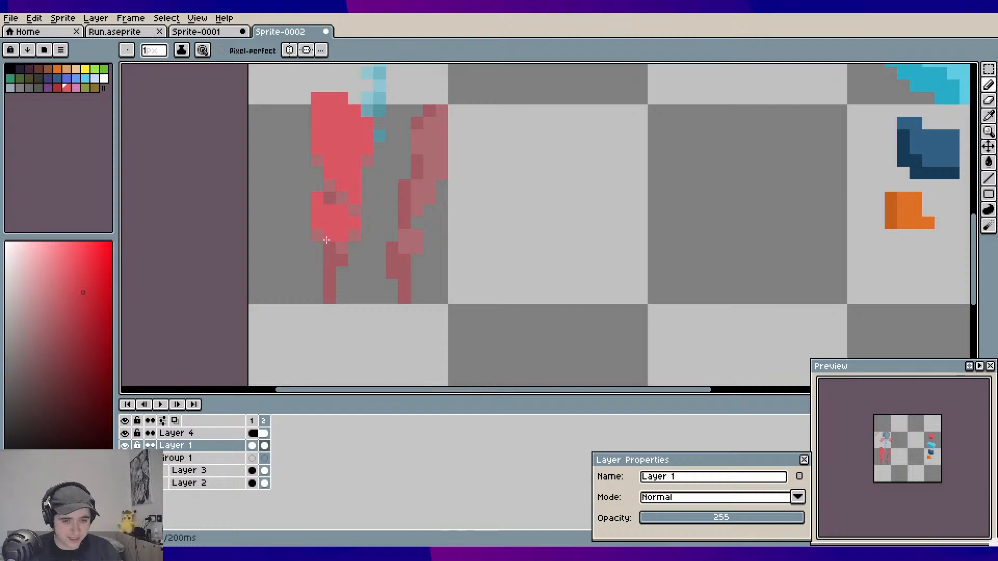
drag(327, 240, 329, 284)
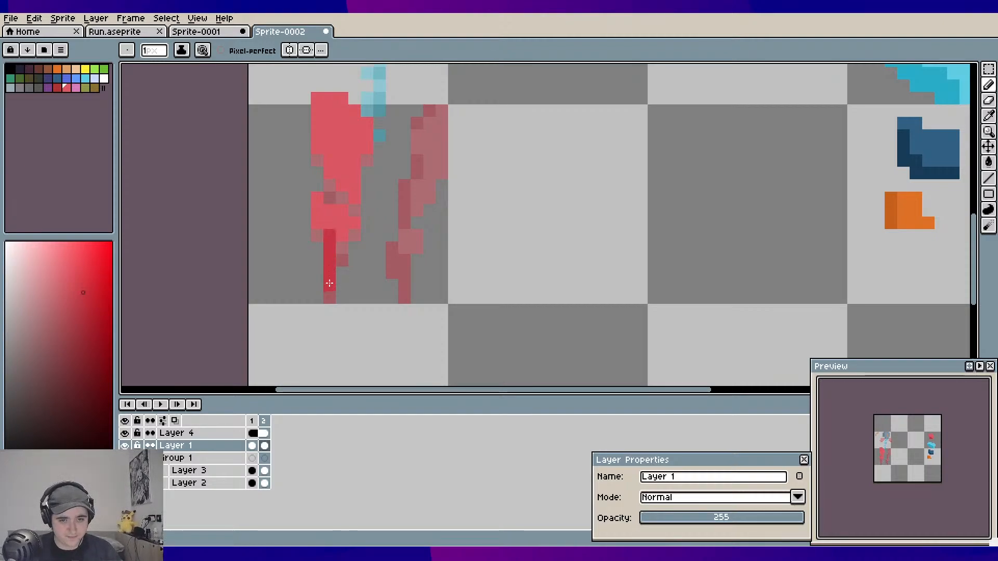
scroll(357, 252, up, 1)
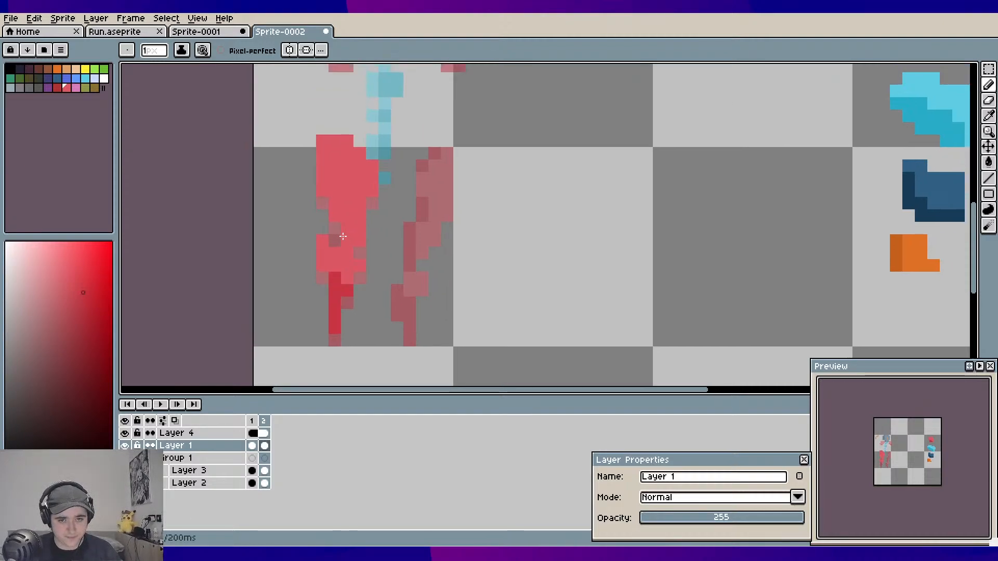
click(125, 446)
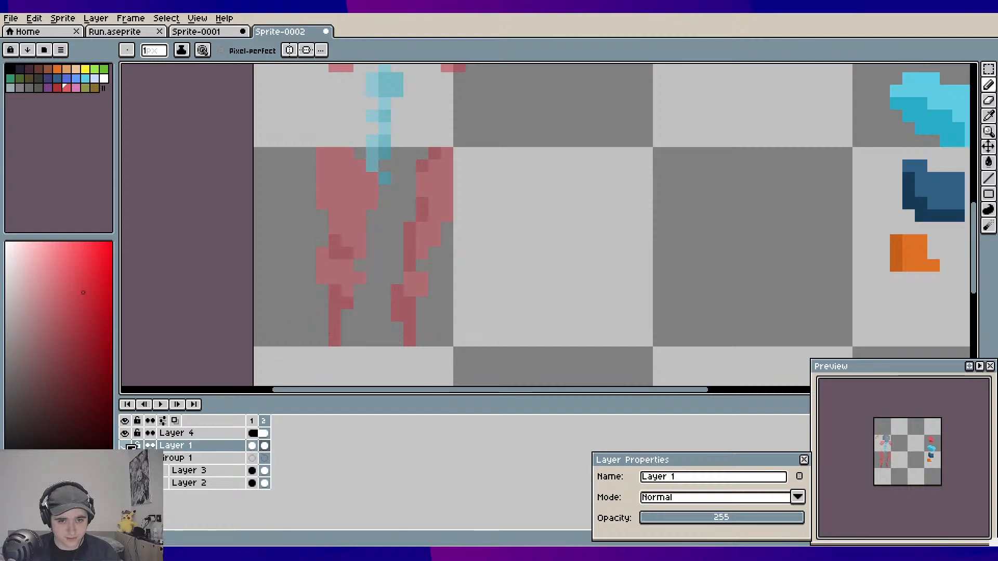
Make Layer 1 visible again
click(125, 445)
mouse_move(335, 227)
mouse_down()
mouse_move(334, 241)
mouse_move(421, 205)
mouse_move(437, 172)
mouse_up()
scroll(400, 288, down, 1)
scroll(390, 242, up, 1)
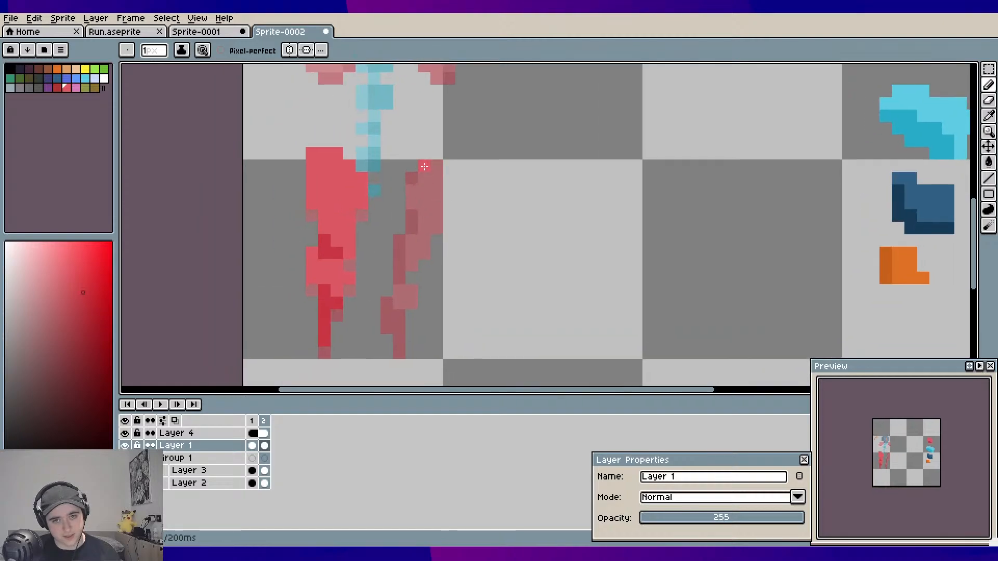
click(424, 166)
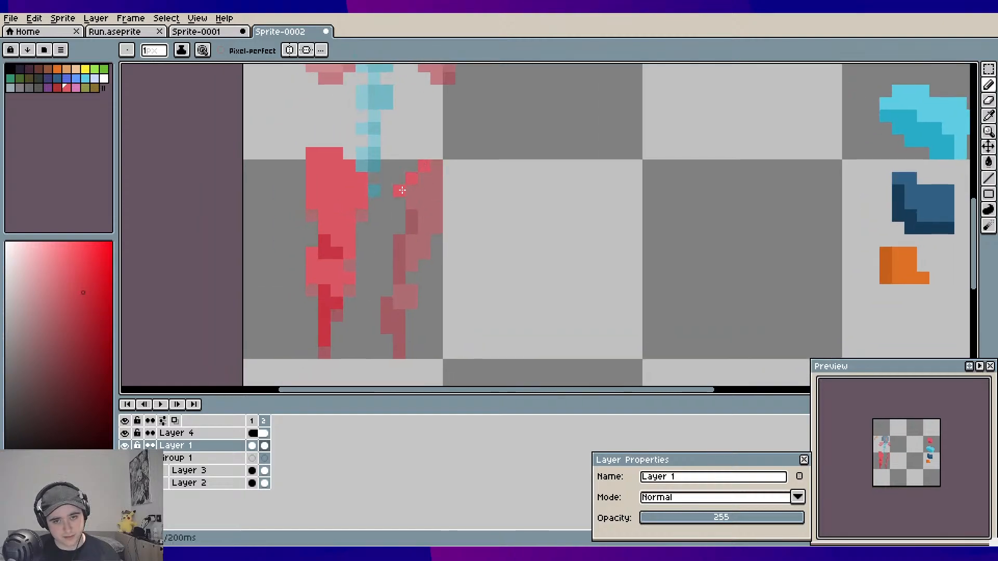
key(ctrl+z)
key(ctrl+z)
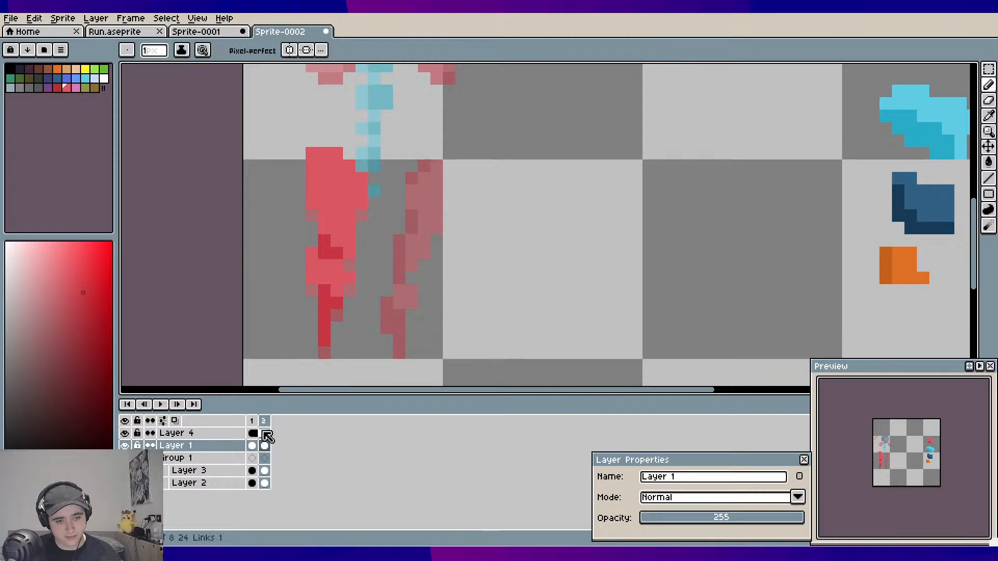
Select the right-hand leg on Layer 1 in frame 1 with a rectangular marquee and copy it
click(252, 445)
key(m)
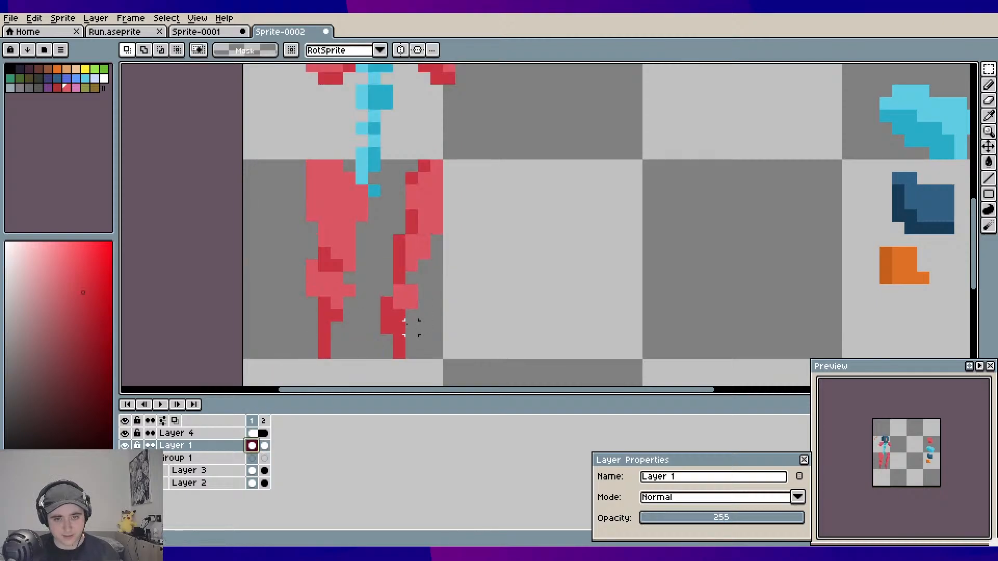
drag(385, 354, 445, 157)
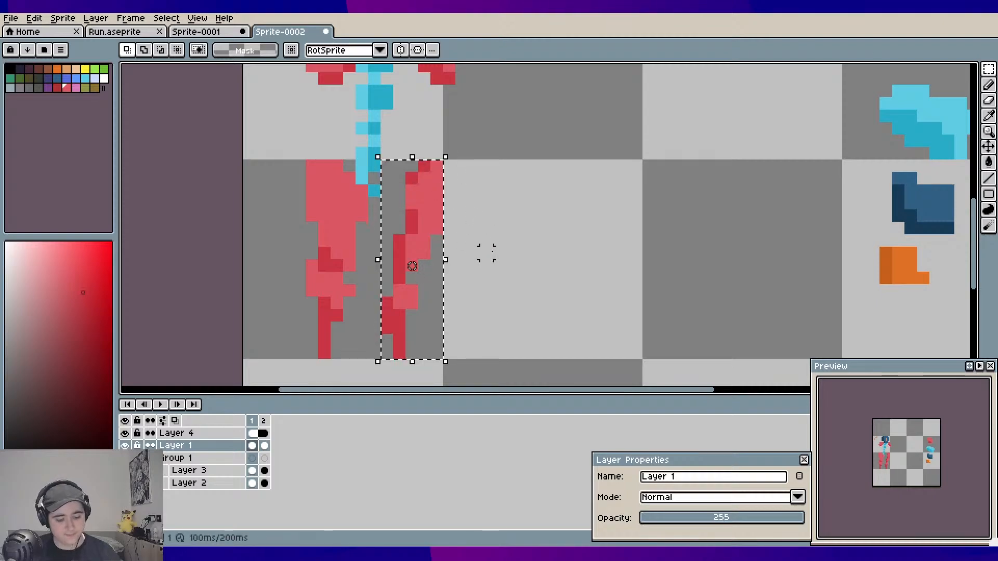
key(ctrl+c)
Paste the copied leg into Layer 1 in frame 2, shift it one pixel to the left, and deselect it
click(264, 445)
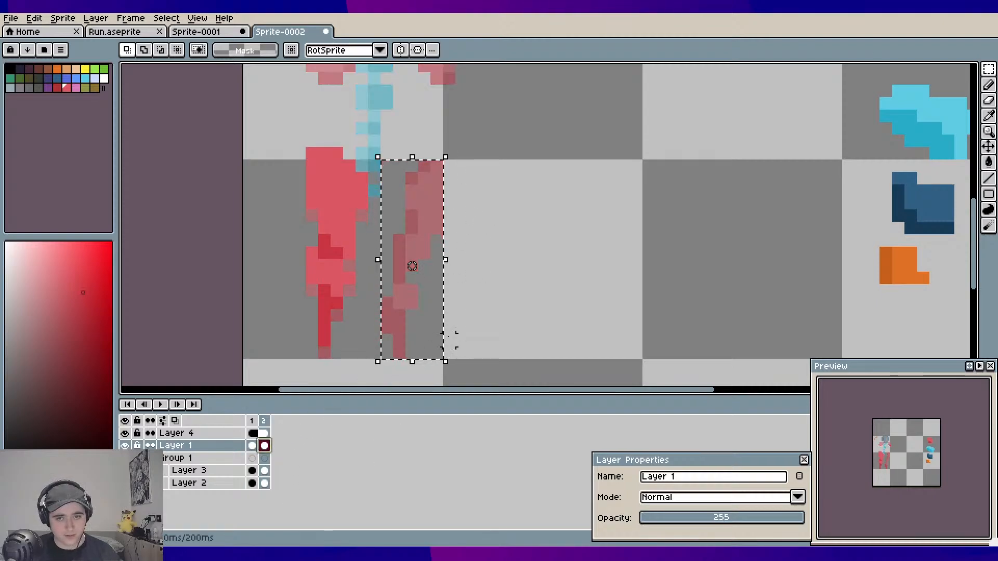
key(ctrl+v)
drag(411, 317, 392, 313)
click(511, 303)
drag(498, 240, 476, 269)
scroll(495, 295, down, 1)
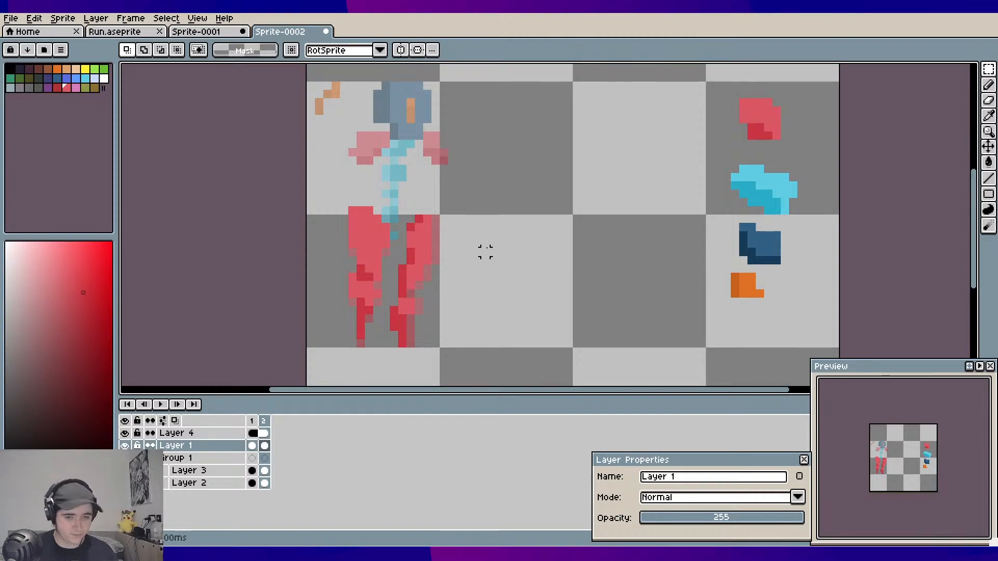
drag(460, 318, 439, 278)
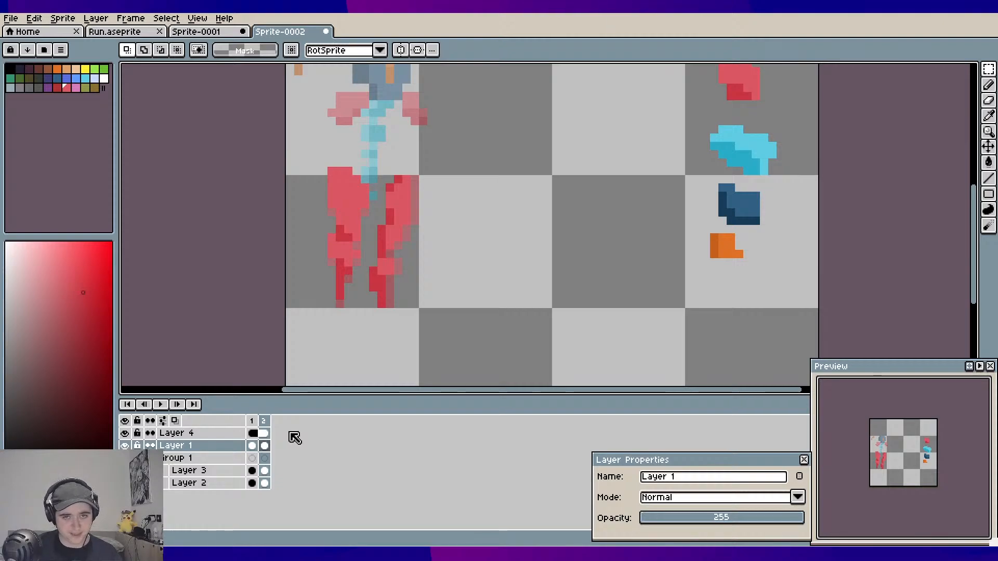
Add a third frame and clear the legs from its Layer 1 cel
key(alt+n)
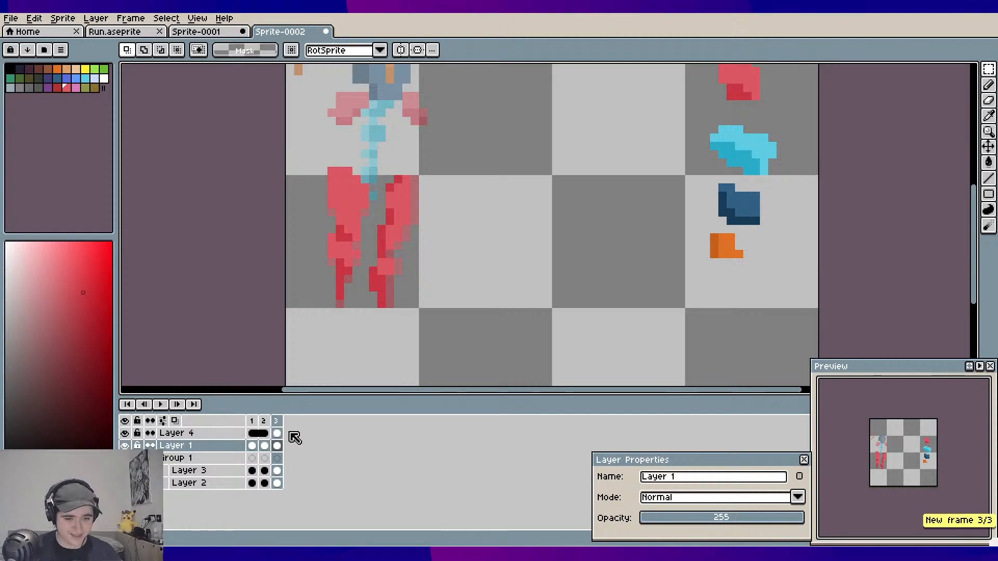
drag(394, 262, 416, 290)
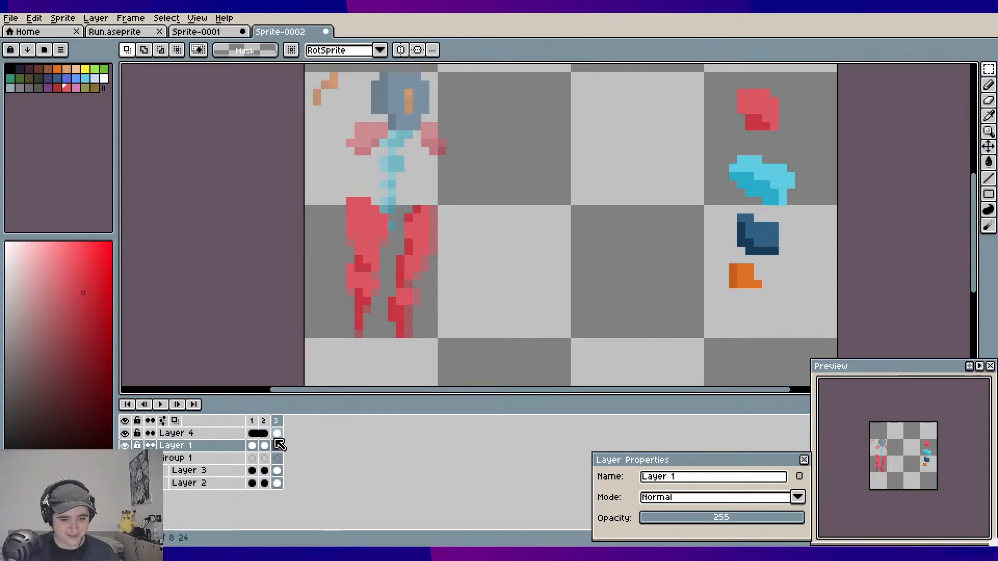
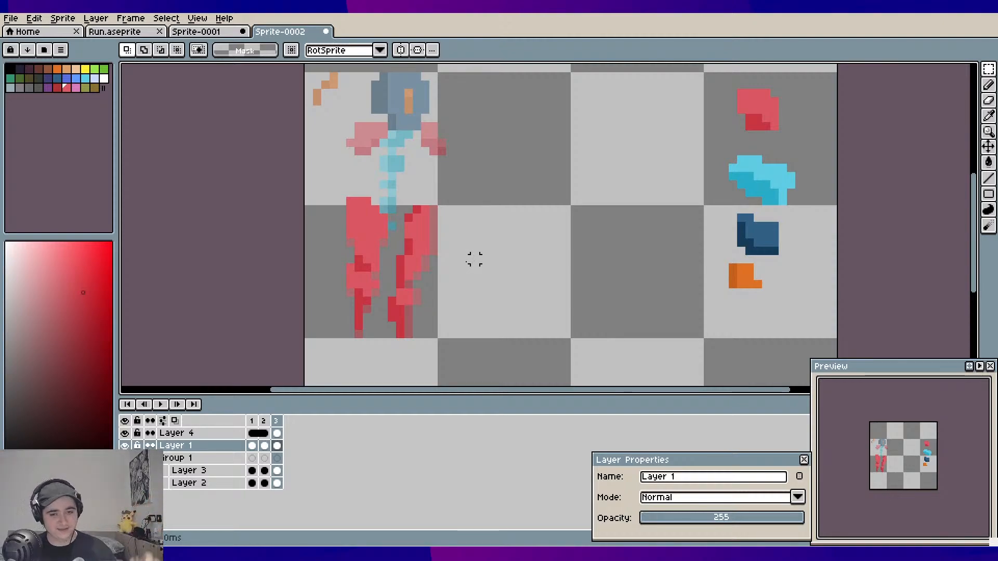
scroll(473, 270, left, 2)
scroll(479, 285, up, 1)
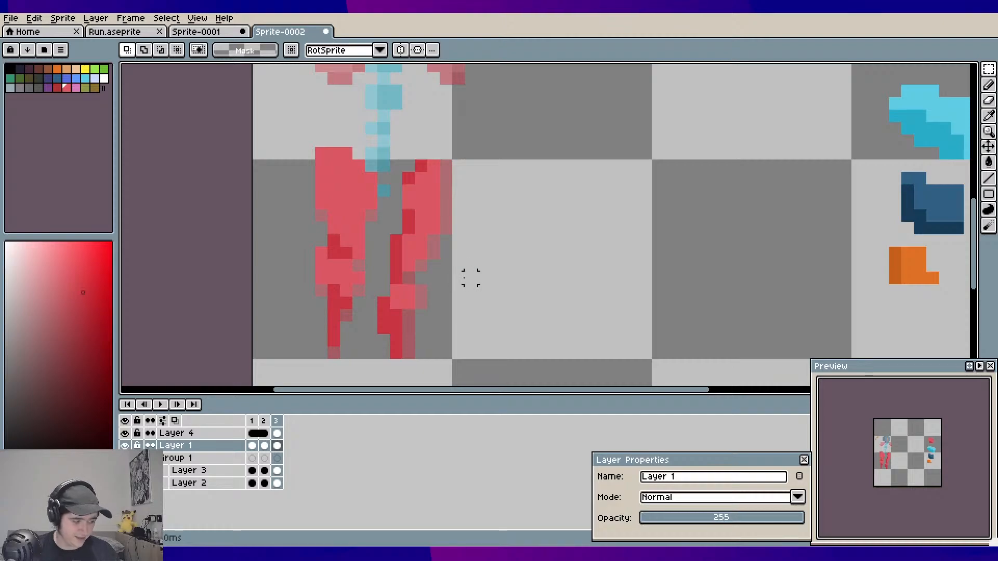
scroll(452, 272, right, 1)
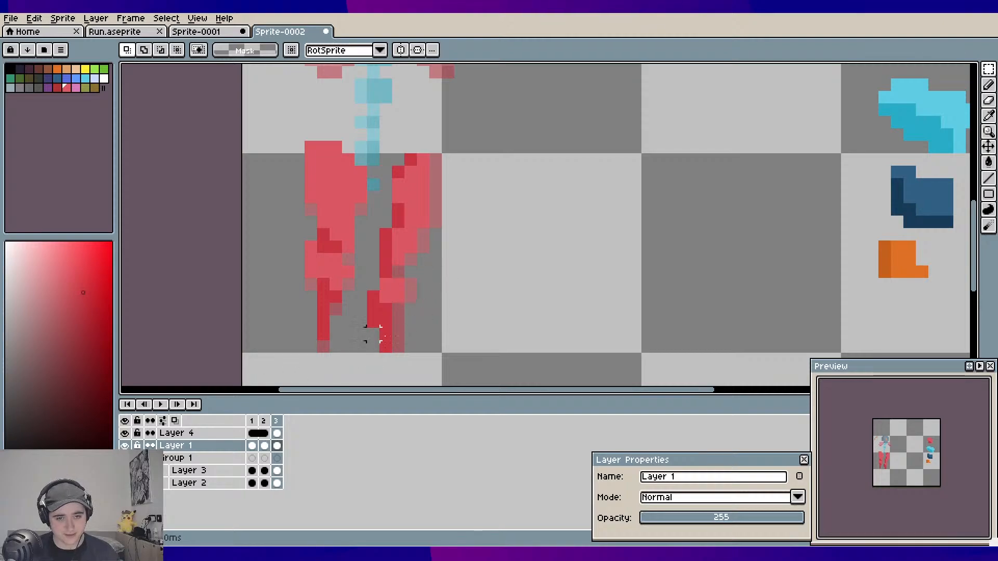
click(274, 445)
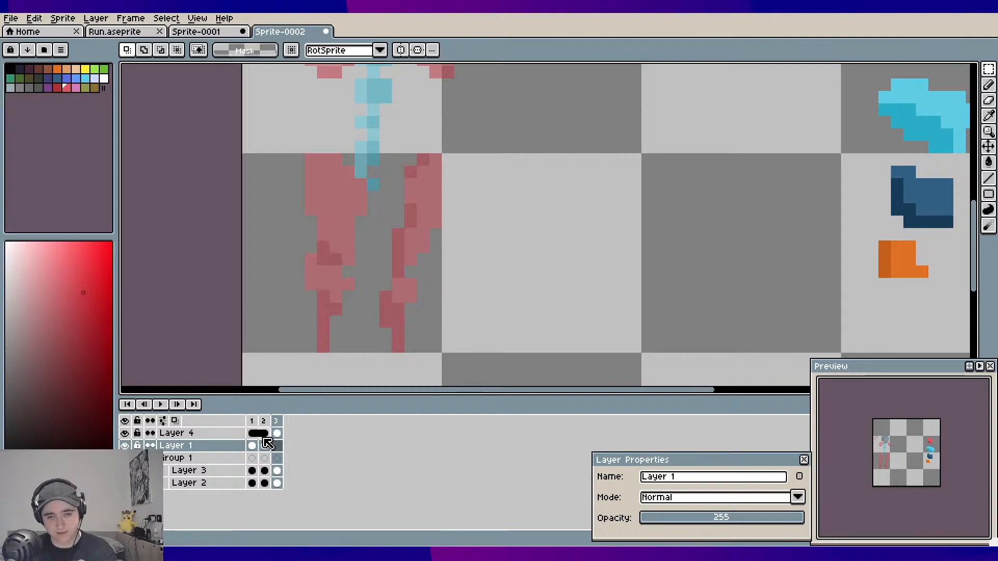
key(b)
scroll(339, 158, up, 1)
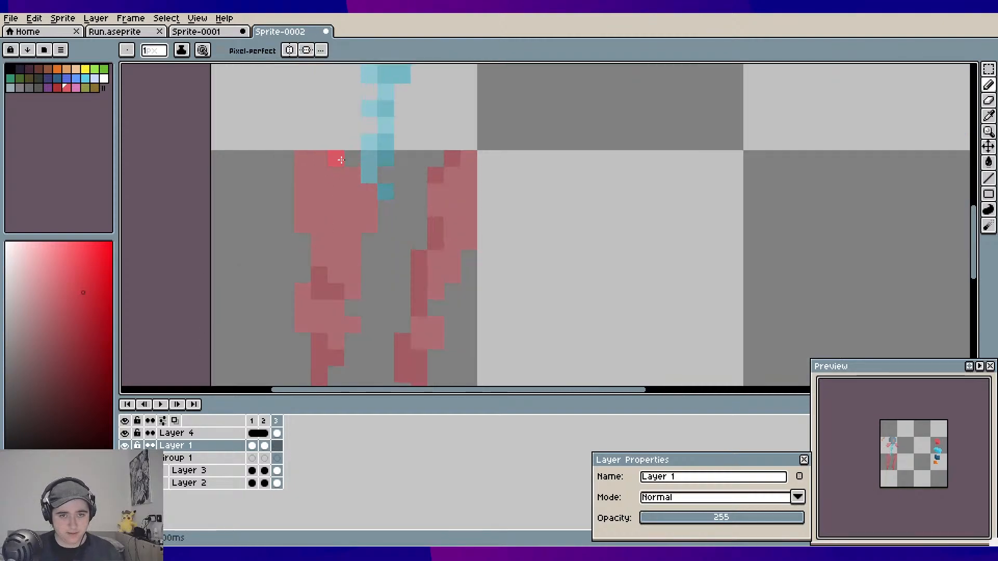
click(365, 188)
mouse_move(368, 188)
mouse_down()
mouse_move(334, 190)
mouse_move(328, 217)
mouse_up()
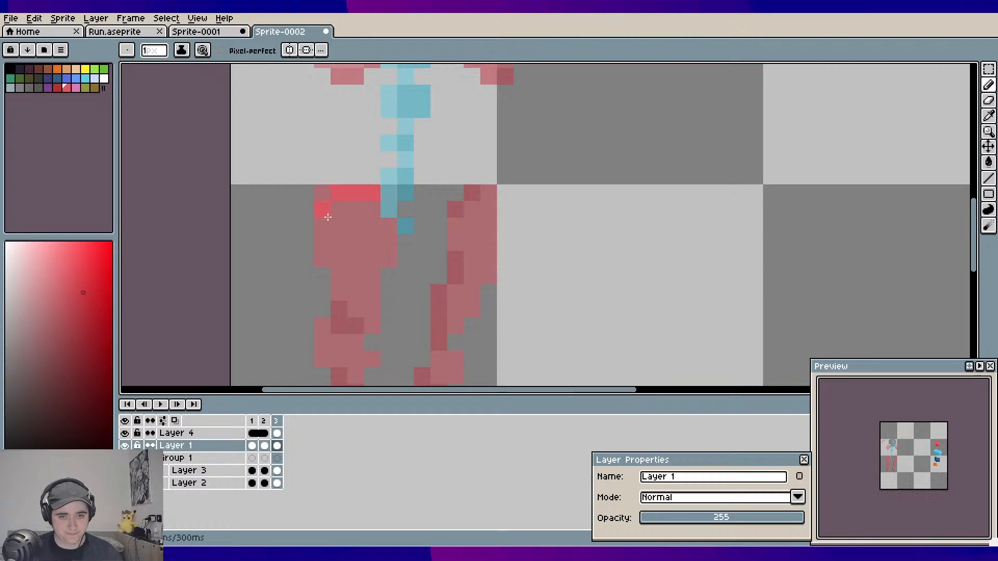
key(ctrl+z)
key(ctrl+z)
Turn on onion skinning to show the previous frame's legs
click(359, 293)
drag(357, 285, 341, 285)
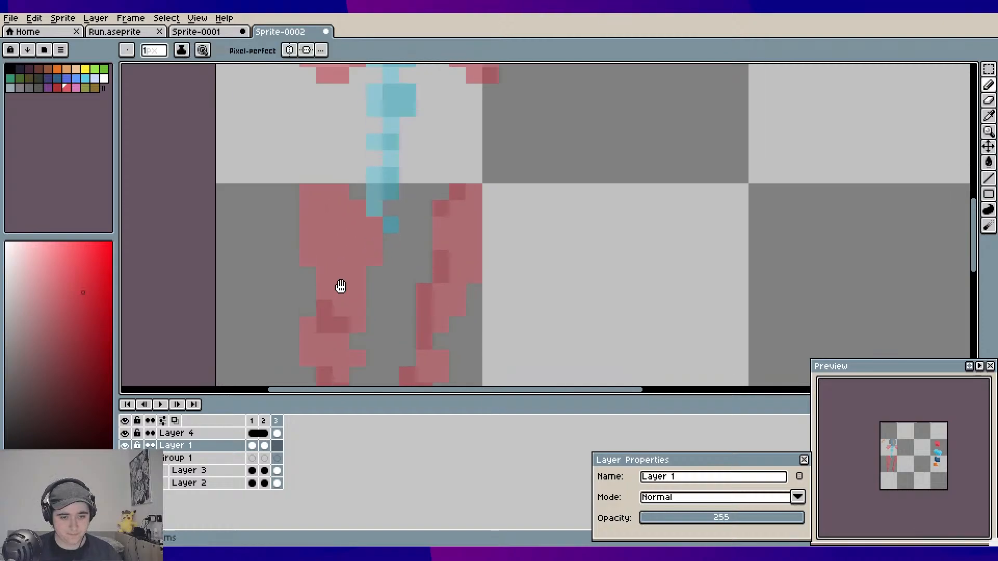
scroll(341, 274, down, 1)
scroll(341, 274, down, 1)
drag(322, 238, 329, 265)
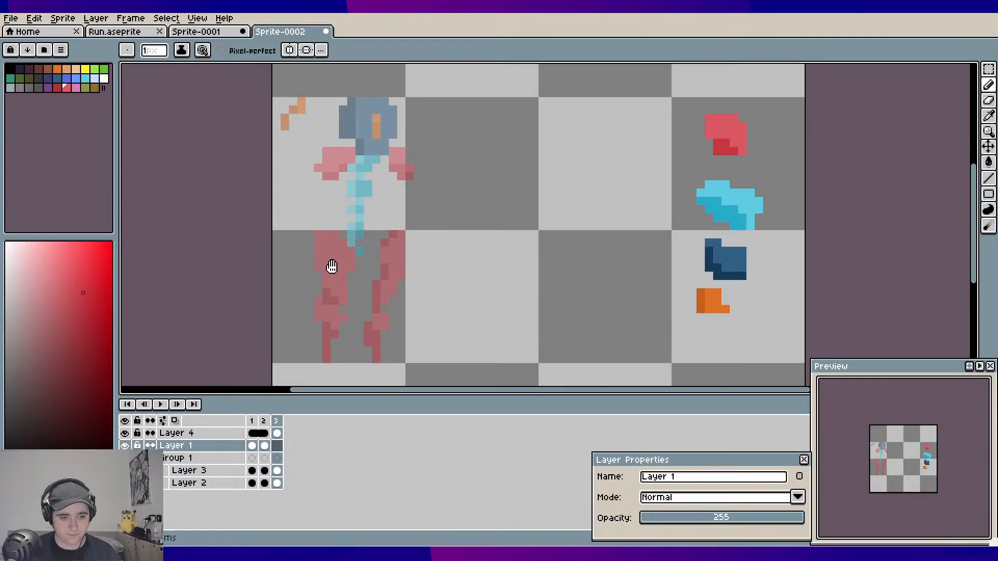
click(175, 421)
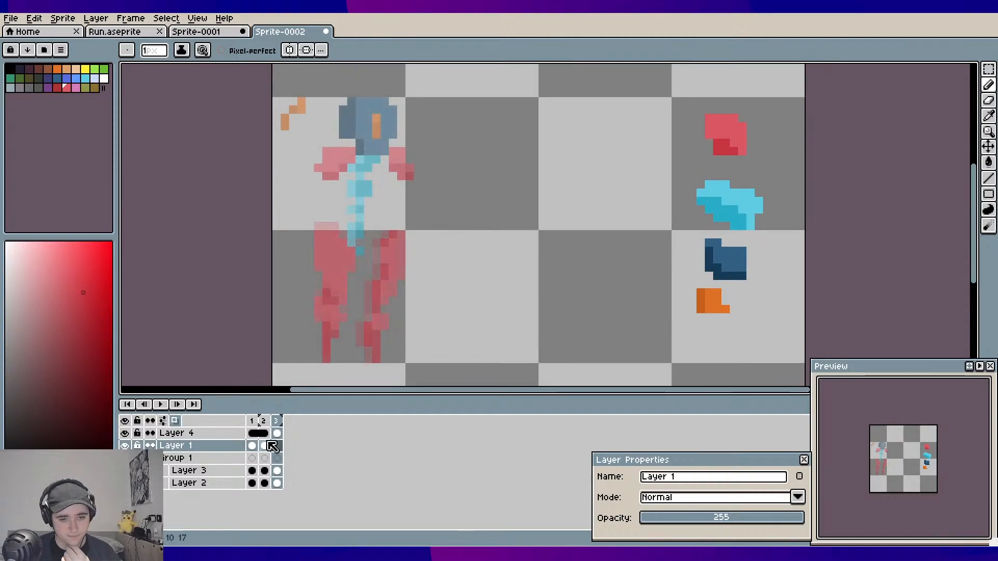
Hide the semi-transparent Layer 2 reference figure and make Layer 1 in frame 3 active
click(193, 434)
click(194, 484)
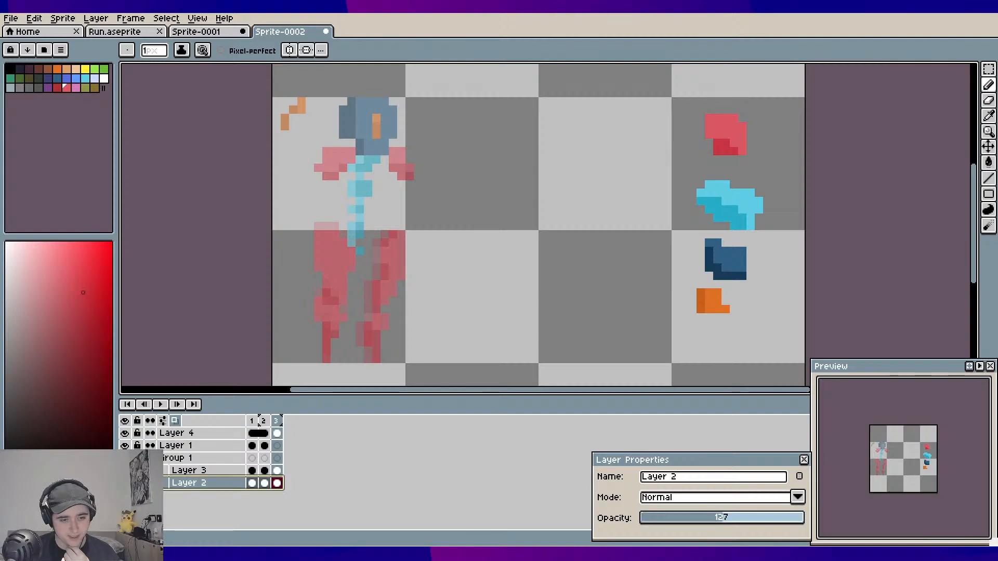
click(224, 446)
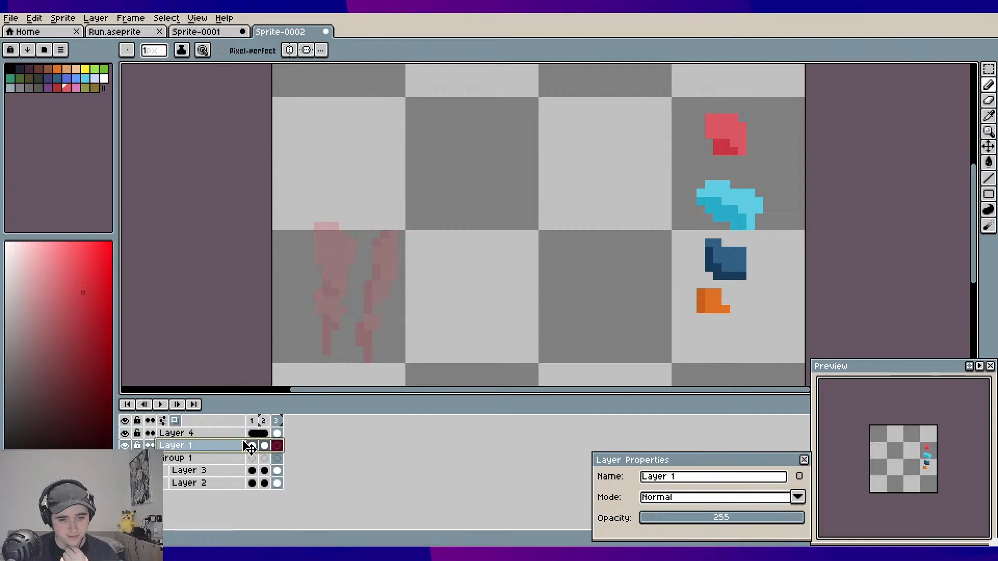
Outline the left-hand leg's thigh in light red on Layer 1 in frame 3, following the onion-skinned leg
scroll(357, 255, up, 1)
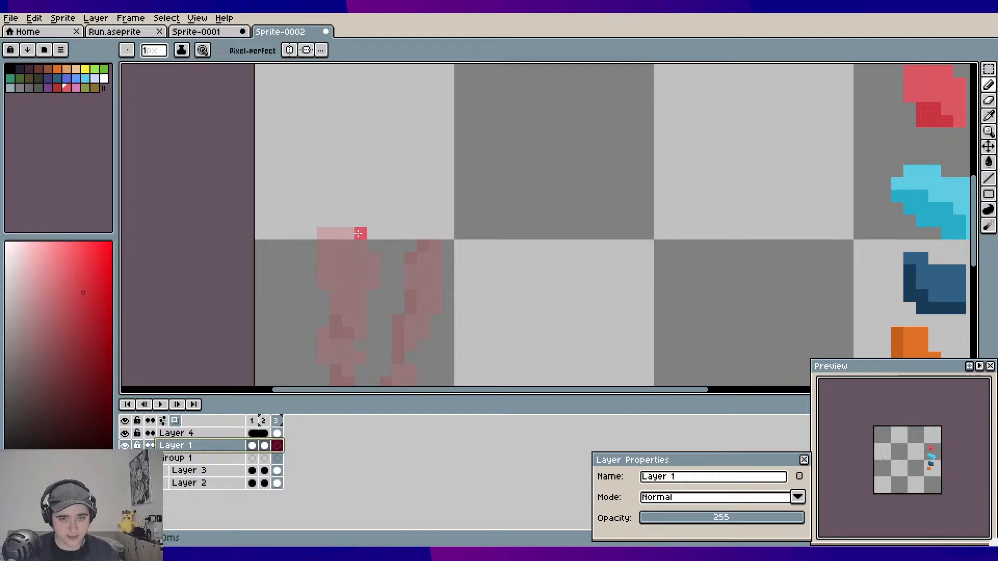
drag(359, 230, 333, 232)
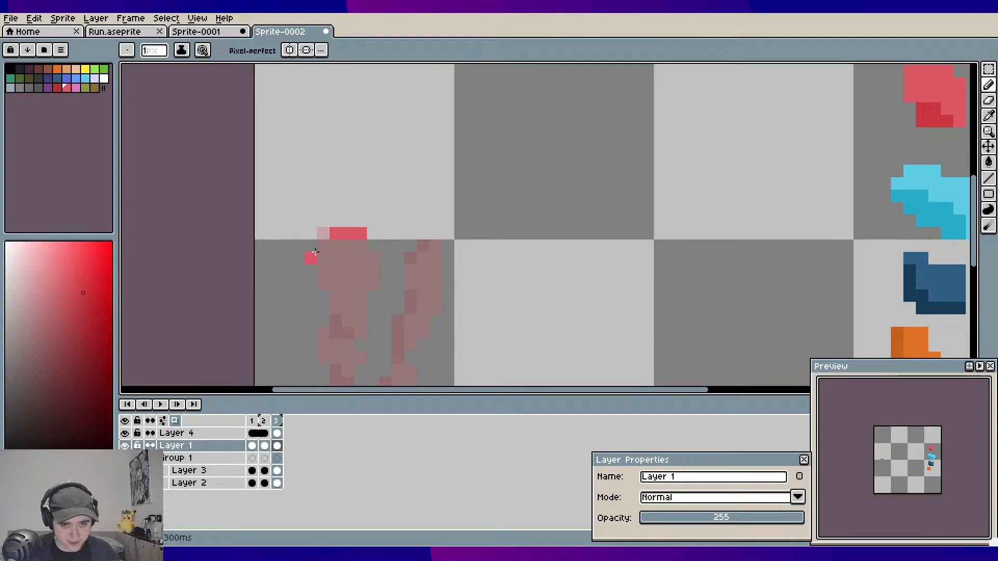
scroll(334, 256, down, 1)
click(317, 227)
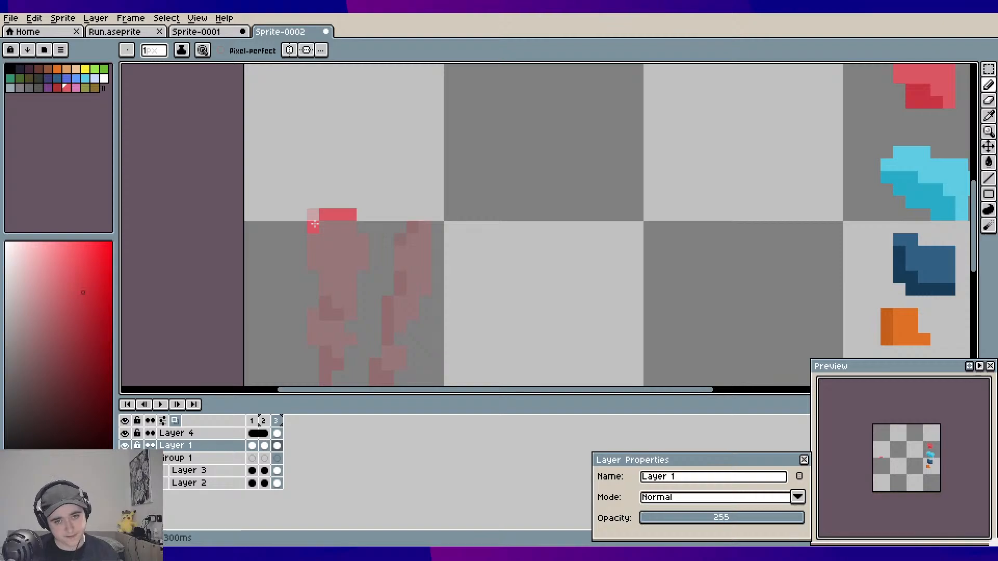
drag(315, 224, 314, 275)
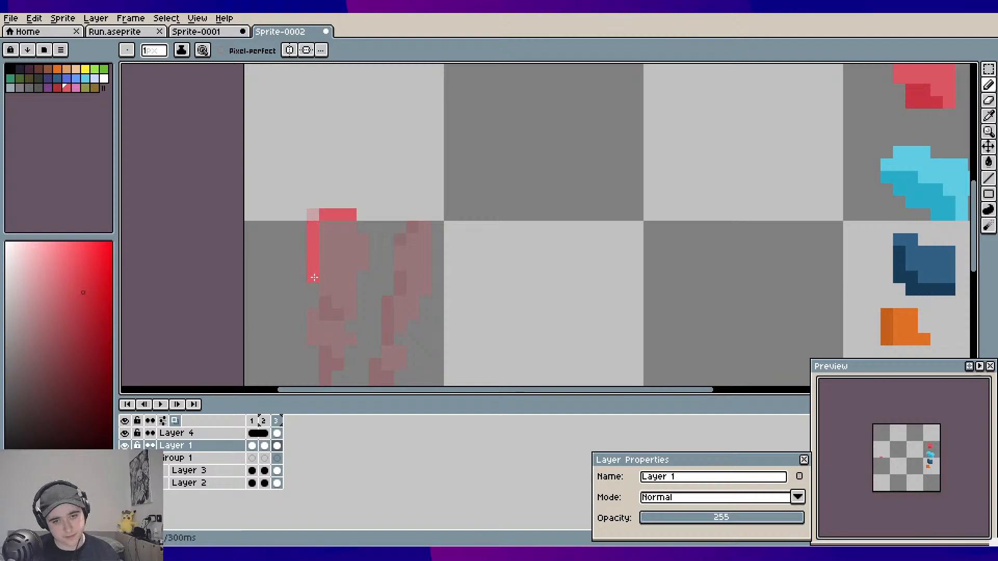
click(361, 229)
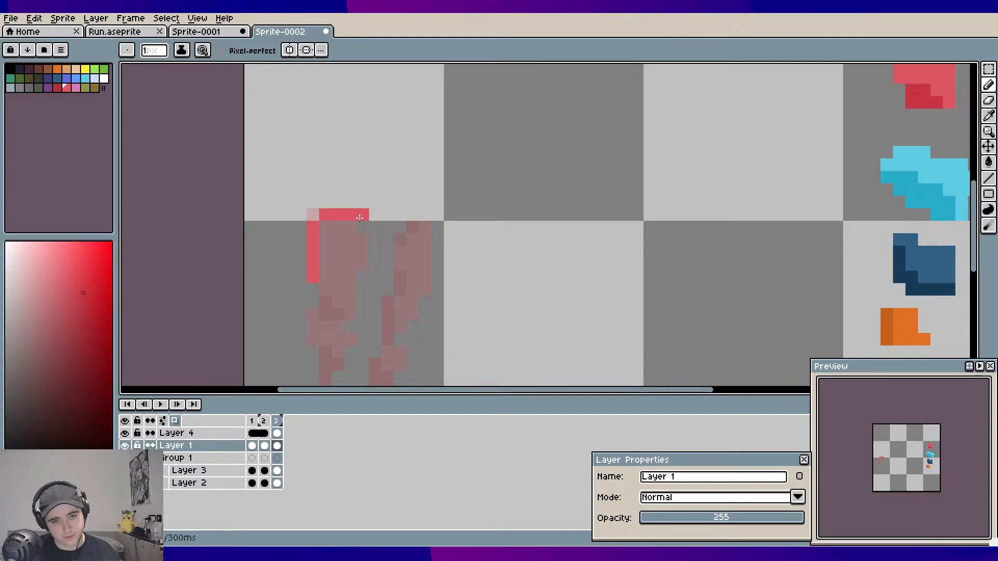
drag(359, 218, 351, 298)
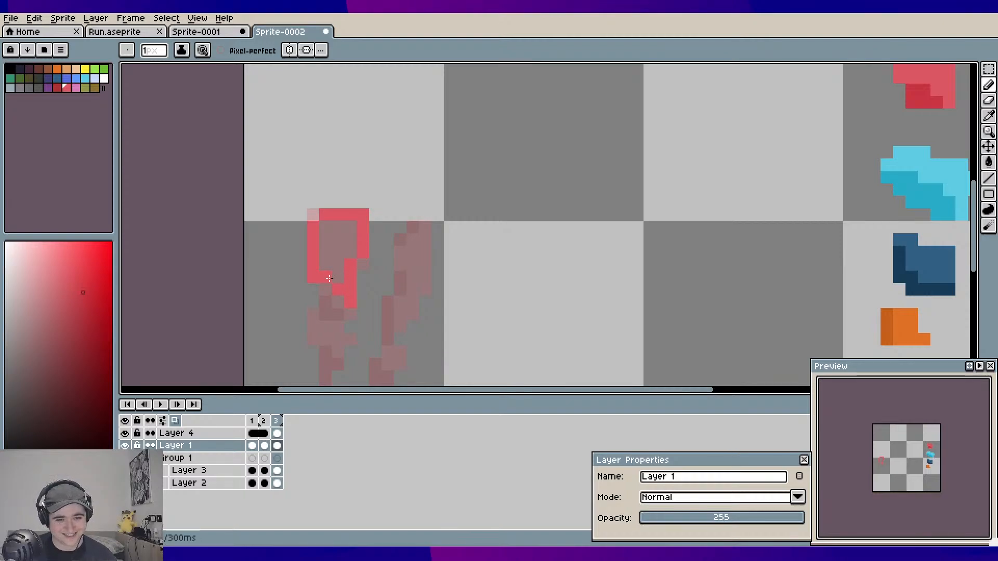
scroll(350, 337, down, 1)
scroll(356, 294, up, 1)
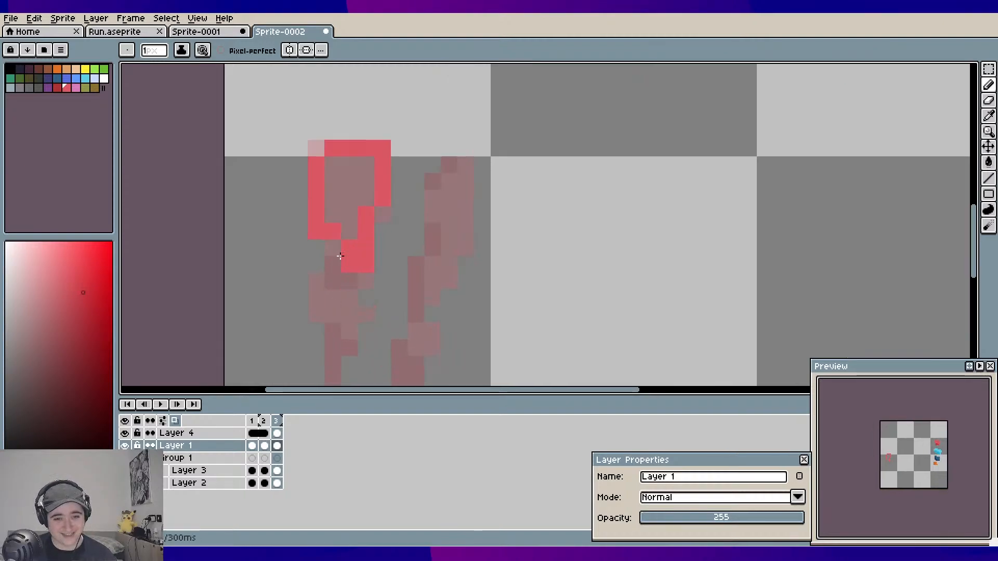
Add dark red knee shading below the thigh and fill the thigh outline with light red
drag(350, 266, 352, 281)
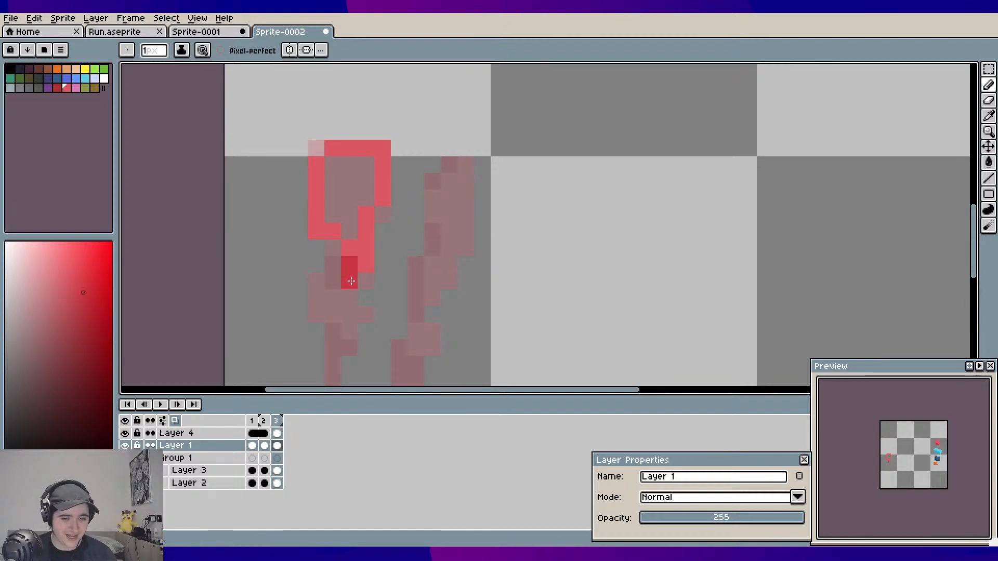
click(333, 281)
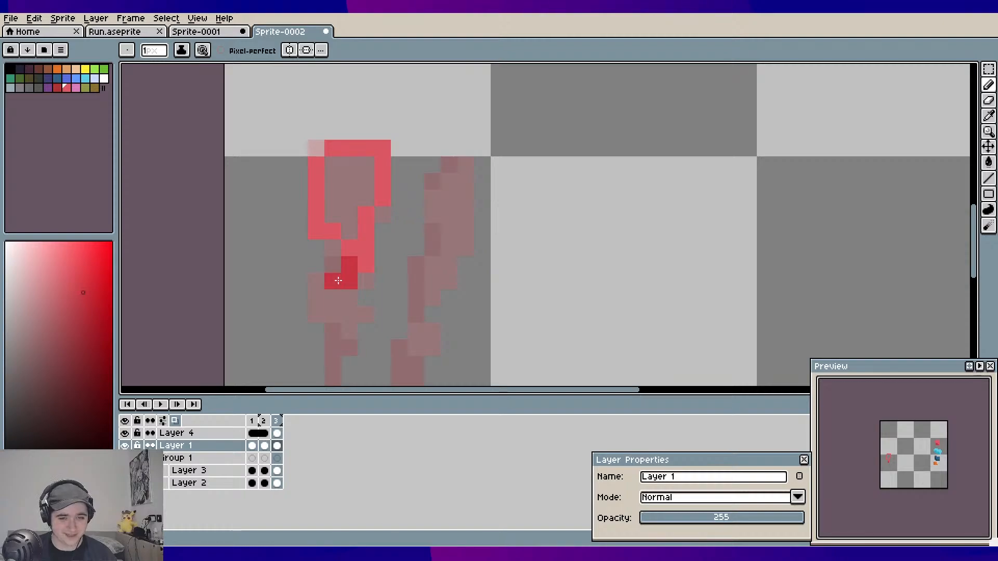
drag(344, 315, 369, 275)
mouse_move(359, 219)
mouse_down()
mouse_move(366, 159)
mouse_move(356, 199)
mouse_move(342, 159)
mouse_move(377, 177)
mouse_up()
click(378, 177)
drag(362, 273, 379, 229)
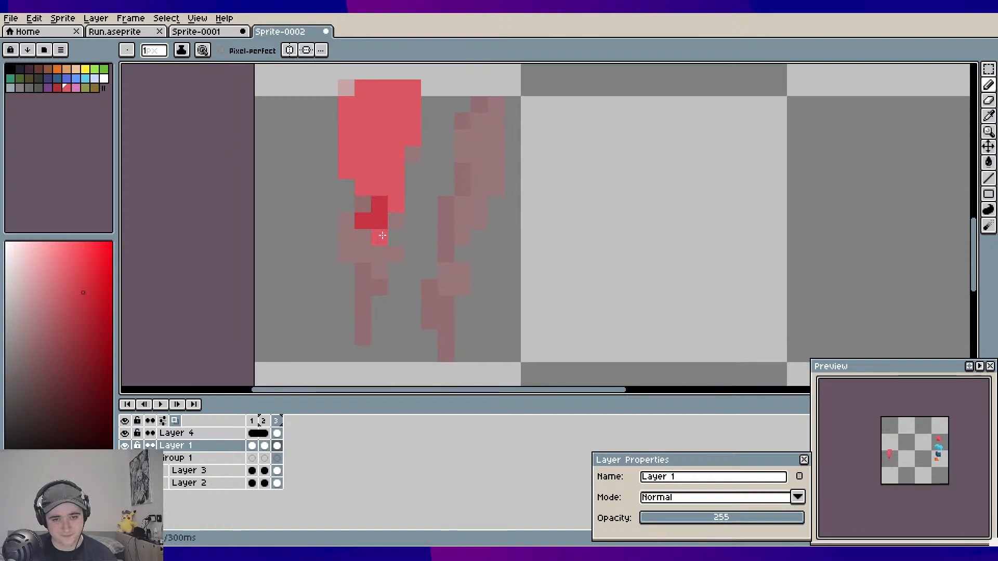
Draw the left-hand leg's light red calf and dark red shin below the knee on Layer 1 in frame 3
click(378, 238)
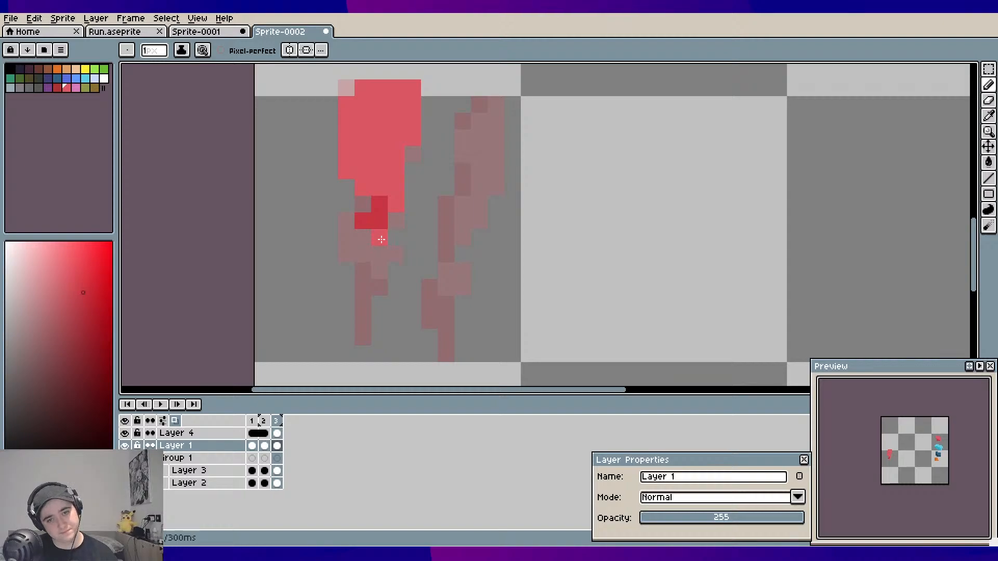
click(381, 239)
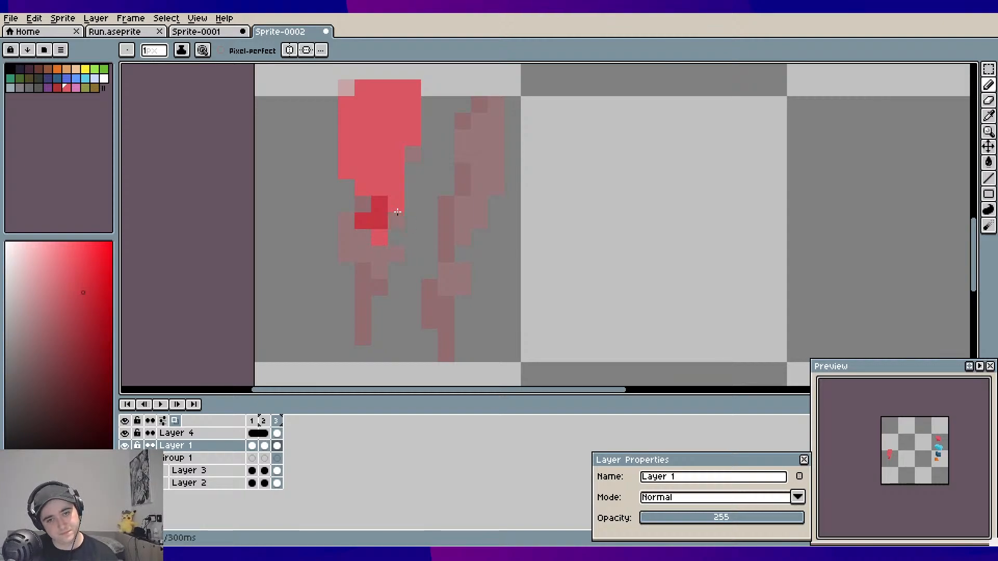
key(e)
mouse_move(396, 205)
mouse_down()
mouse_move(394, 254)
mouse_move(343, 225)
mouse_up()
key(b)
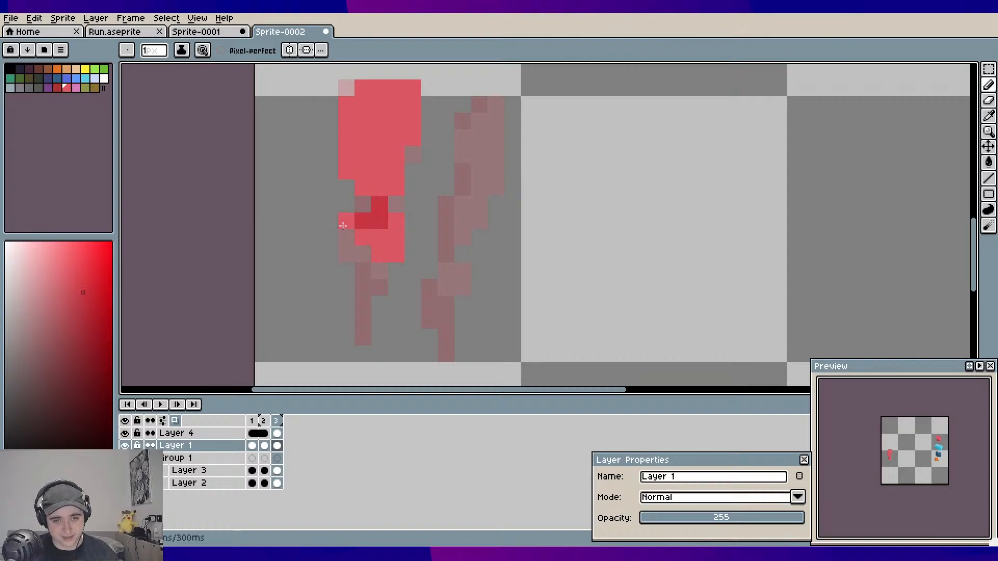
click(372, 271)
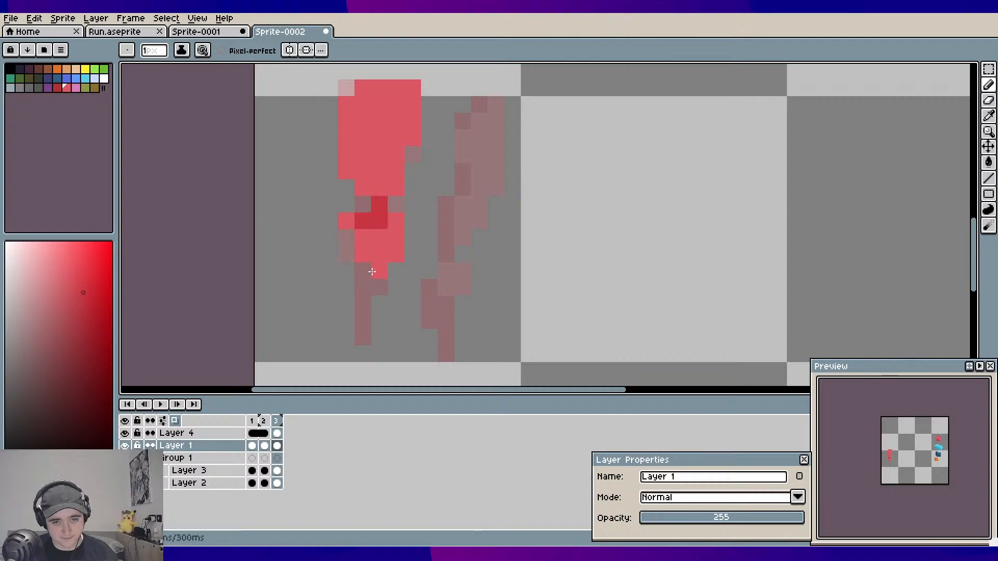
drag(362, 273, 363, 338)
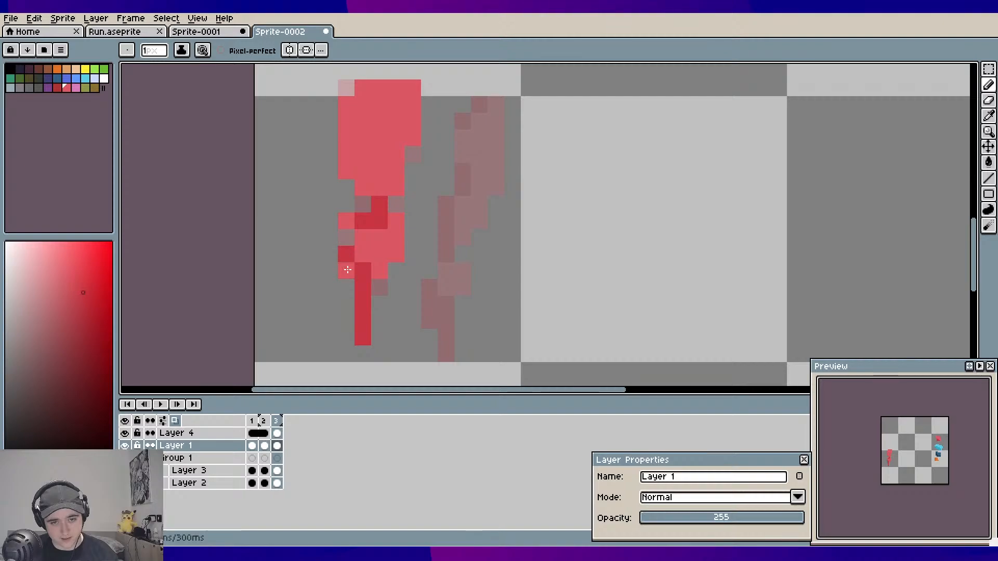
Move the drawn leg in frame 3 two pixels right and one pixel up from its onion-skinned position
scroll(414, 301, down, 3)
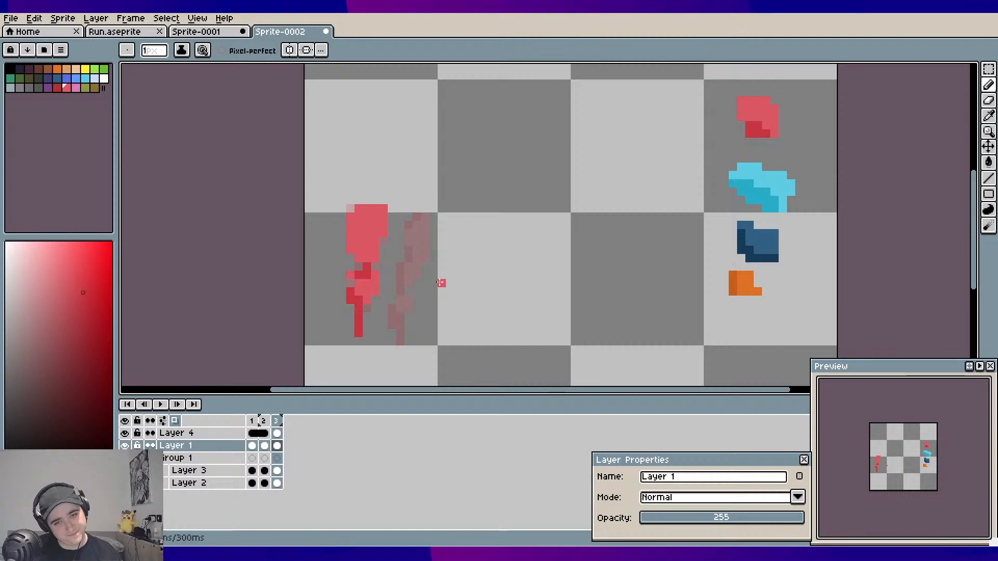
key(v)
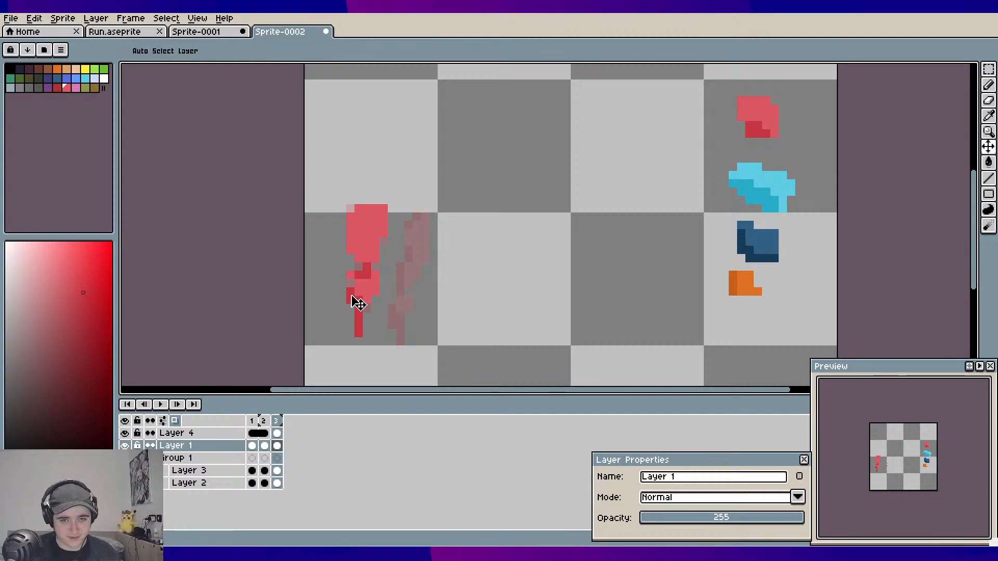
drag(356, 301, 371, 297)
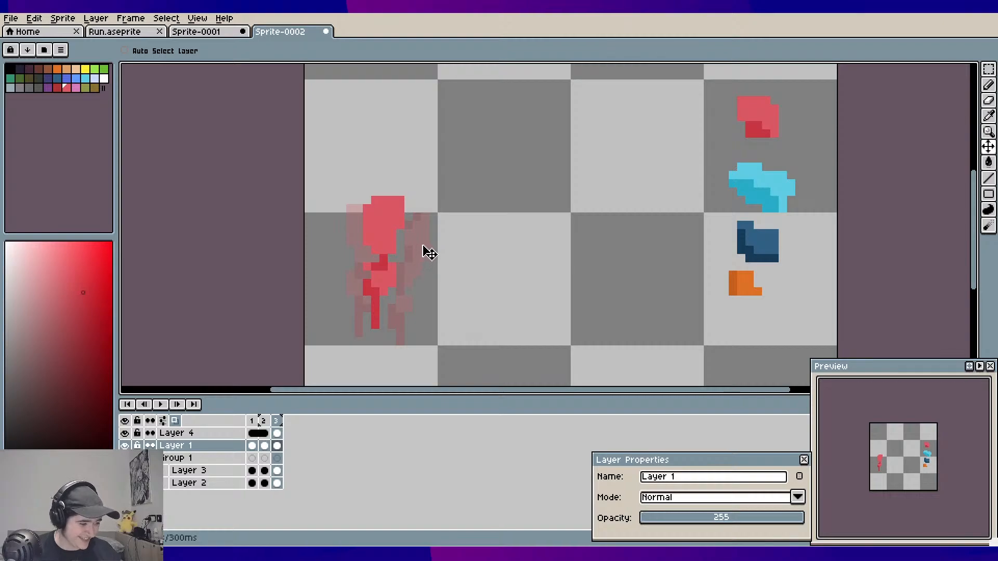
drag(423, 250, 397, 252)
scroll(419, 245, up, 1)
scroll(429, 247, down, 1)
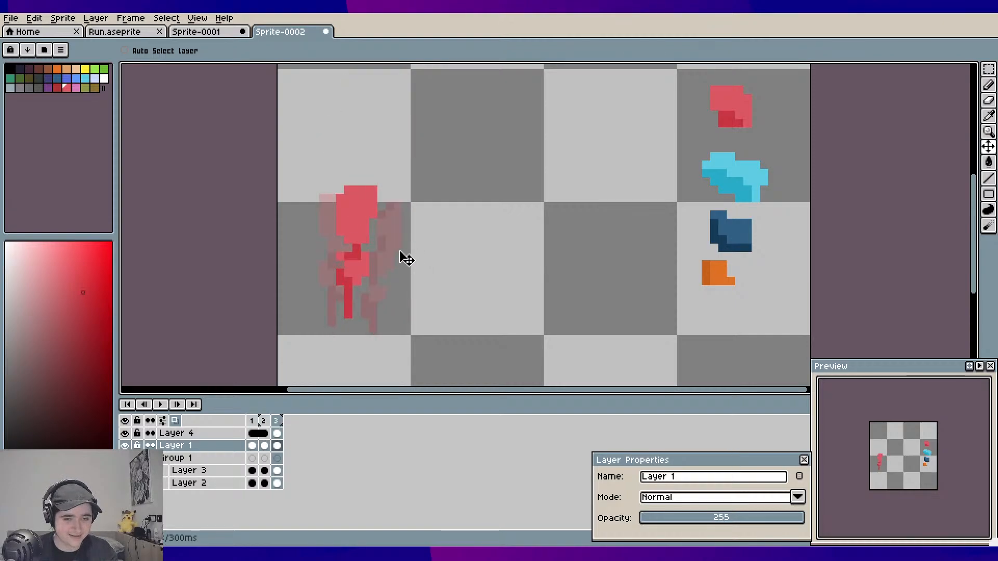
Select the leg's thigh, rotate it 9.9 degrees with RotSprite, and lower it one pixel to meet the knee
key(b)
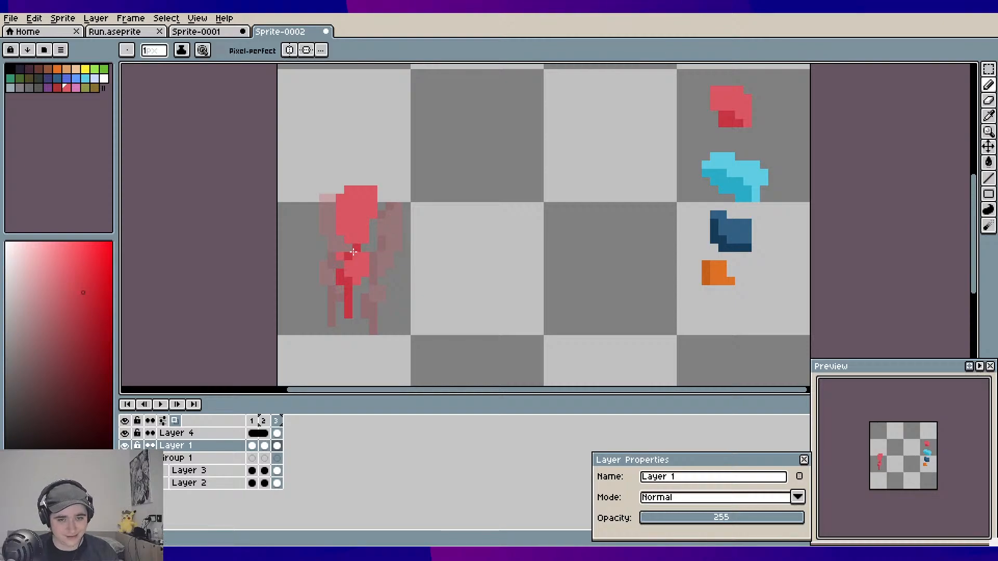
scroll(353, 254, up, 1)
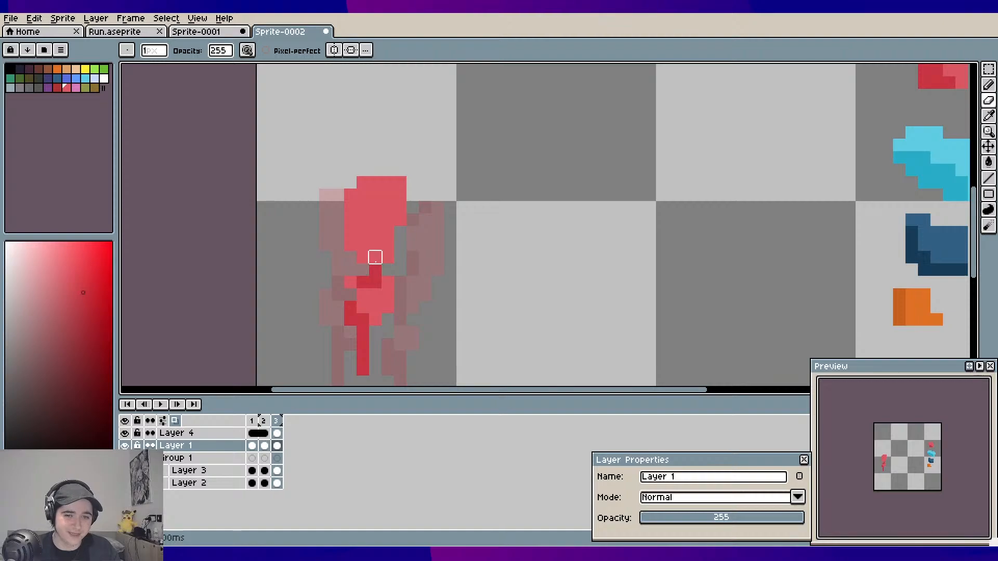
key(m)
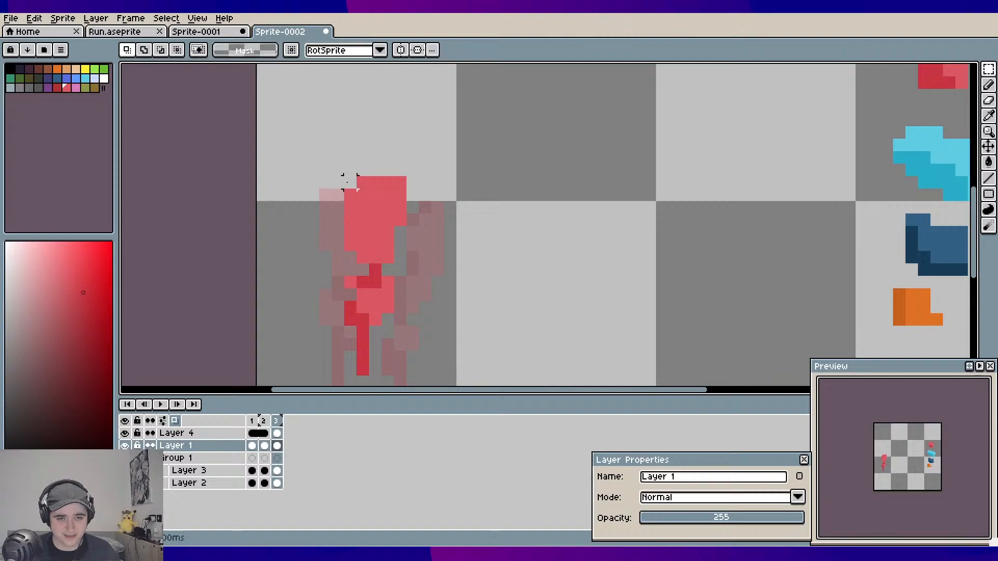
drag(349, 182, 402, 258)
click(360, 205)
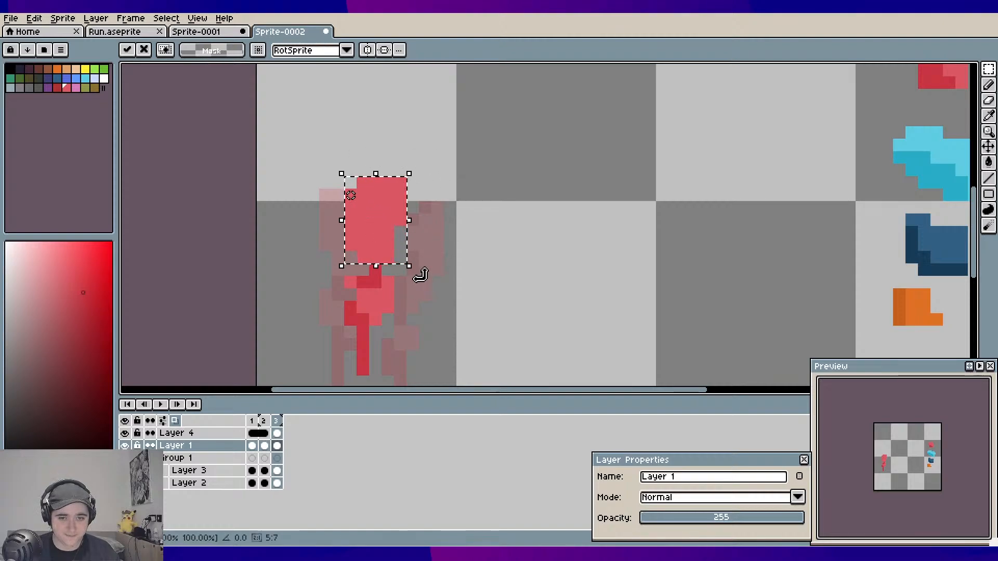
drag(419, 274, 519, 317)
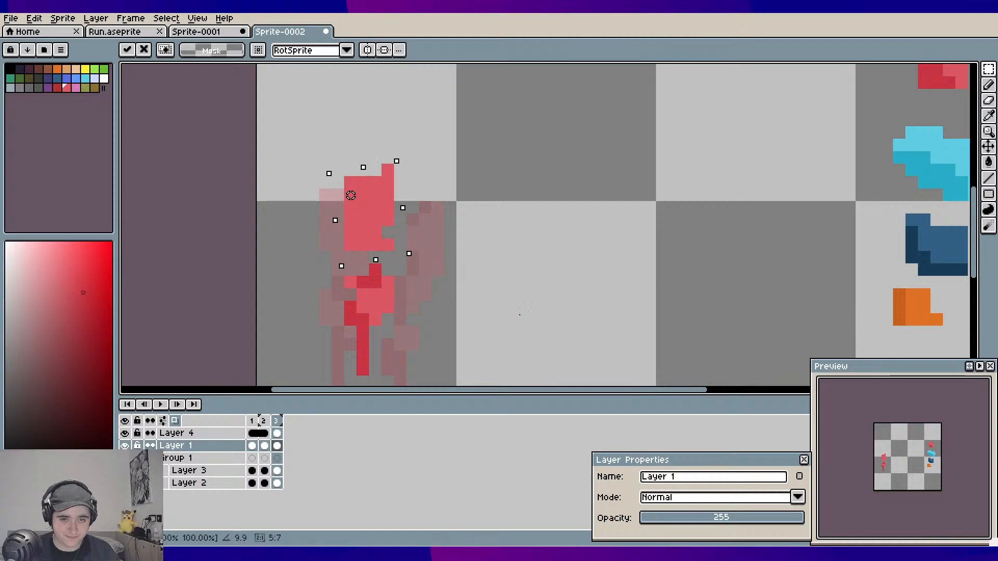
drag(383, 221, 376, 235)
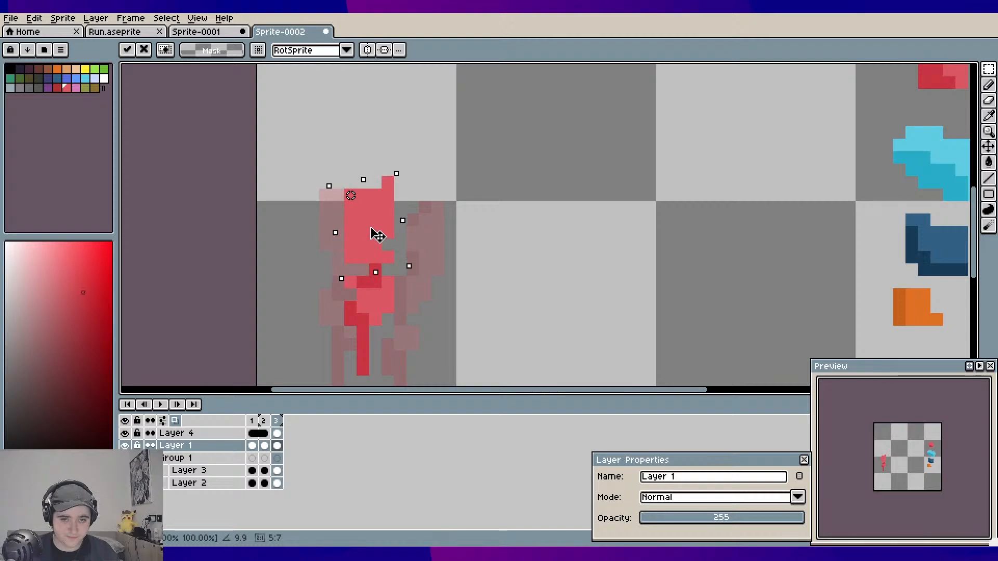
key(Left)
key(Right)
key(Left)
key(Right)
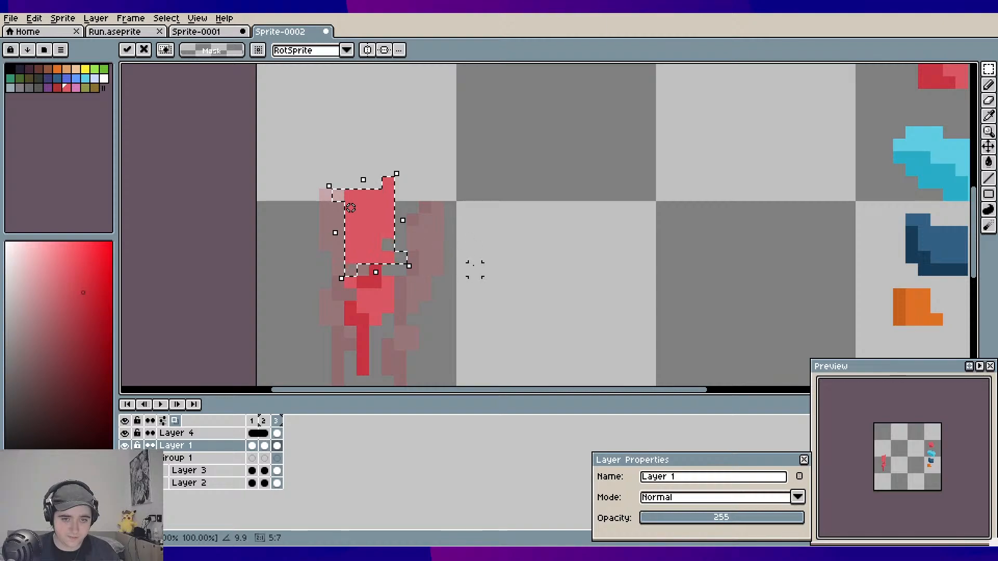
key(Return)
scroll(430, 272, down, 1)
drag(430, 271, 406, 237)
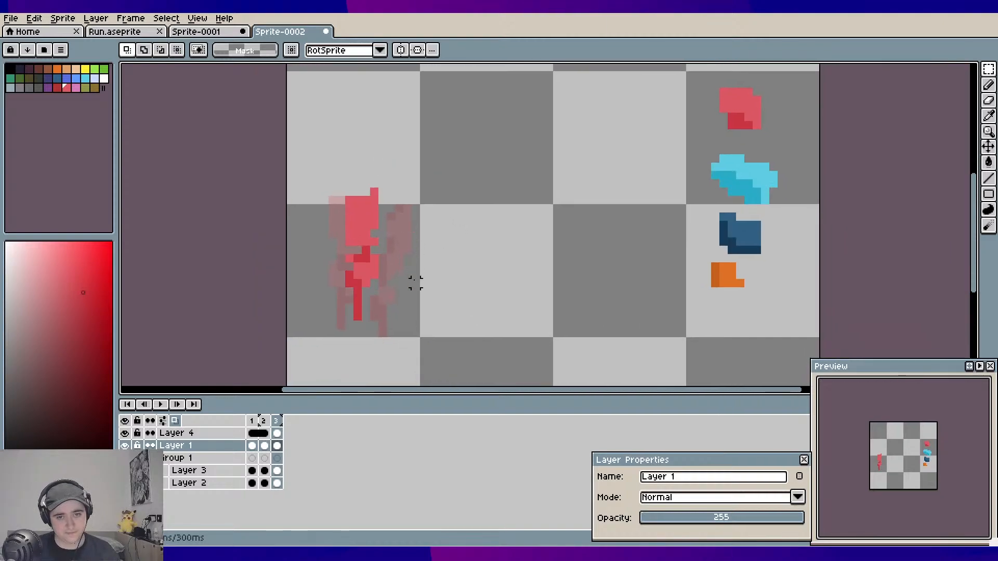
key(Return)
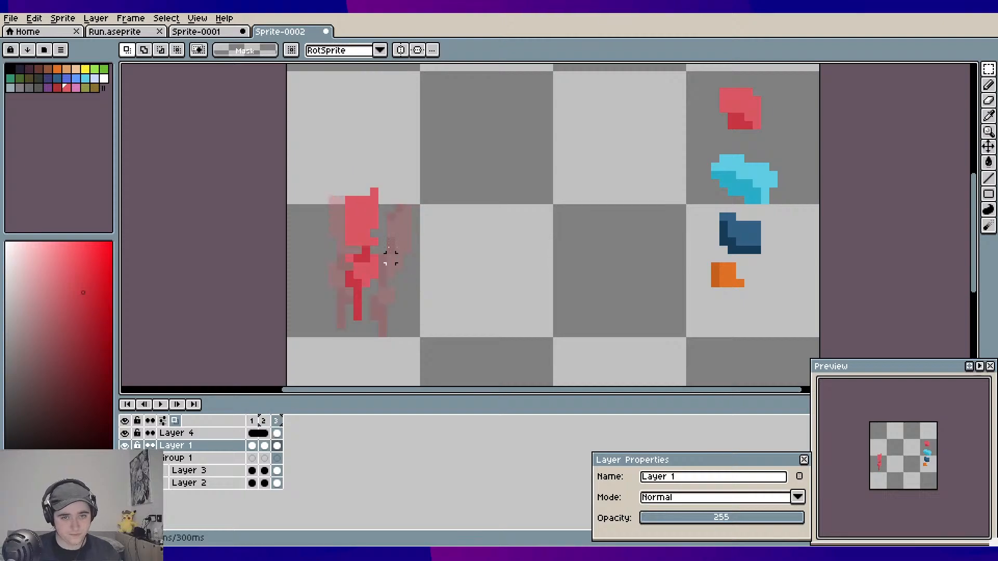
Reshape the rotated thigh with light red pixels and the eraser into a rounded form slanting down to the right
key(b)
scroll(433, 250, up, 1)
mouse_move(409, 200)
mouse_down()
mouse_move(420, 249)
mouse_move(408, 200)
mouse_up()
click(359, 224)
key(e)
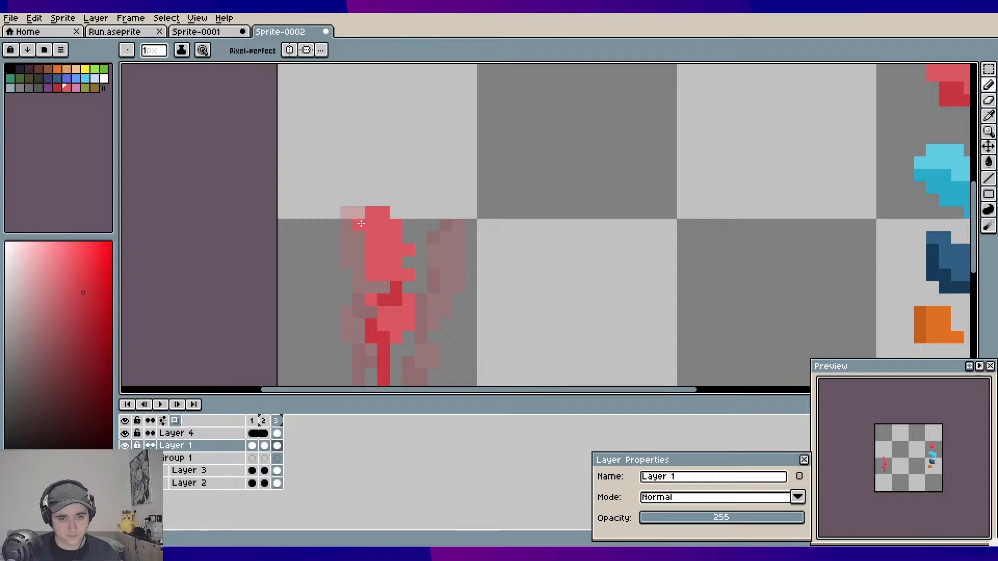
mouse_move(367, 257)
mouse_down()
mouse_move(348, 213)
mouse_move(362, 208)
mouse_move(363, 225)
mouse_move(370, 200)
mouse_up()
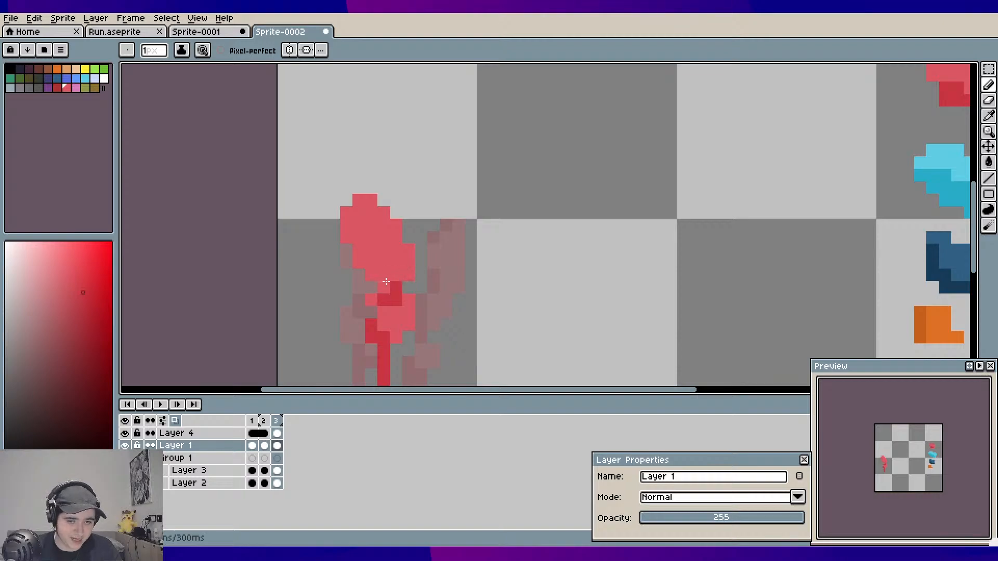
scroll(468, 255, down, 2)
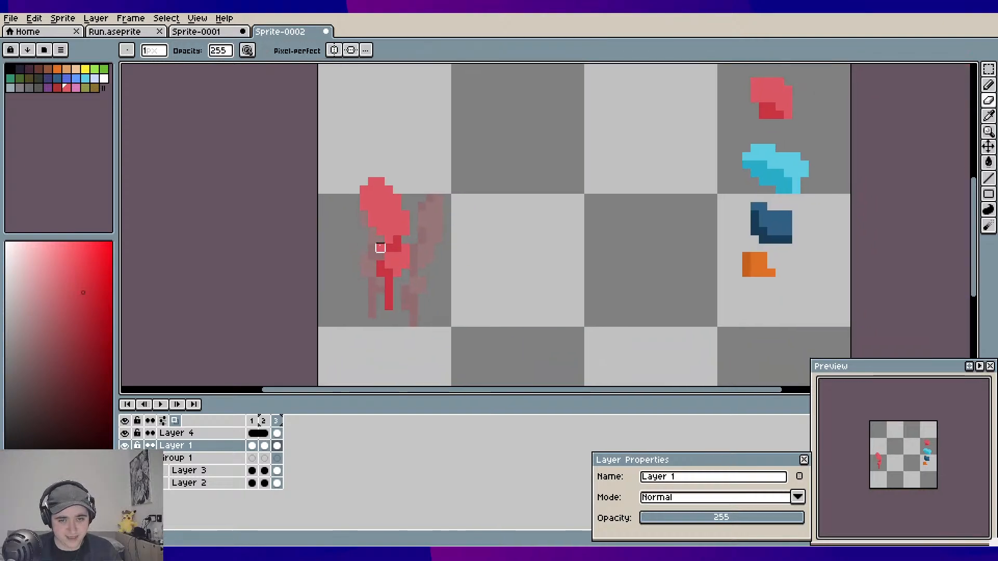
key(b)
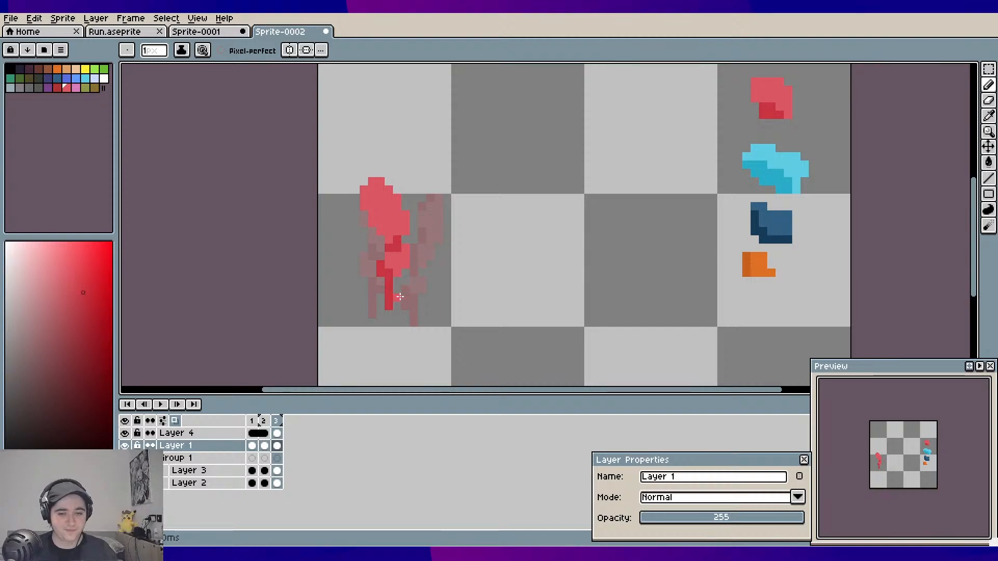
Fill in the thigh's lower end with light red pixels where it meets the dark red knee shading
scroll(399, 296, right, 2)
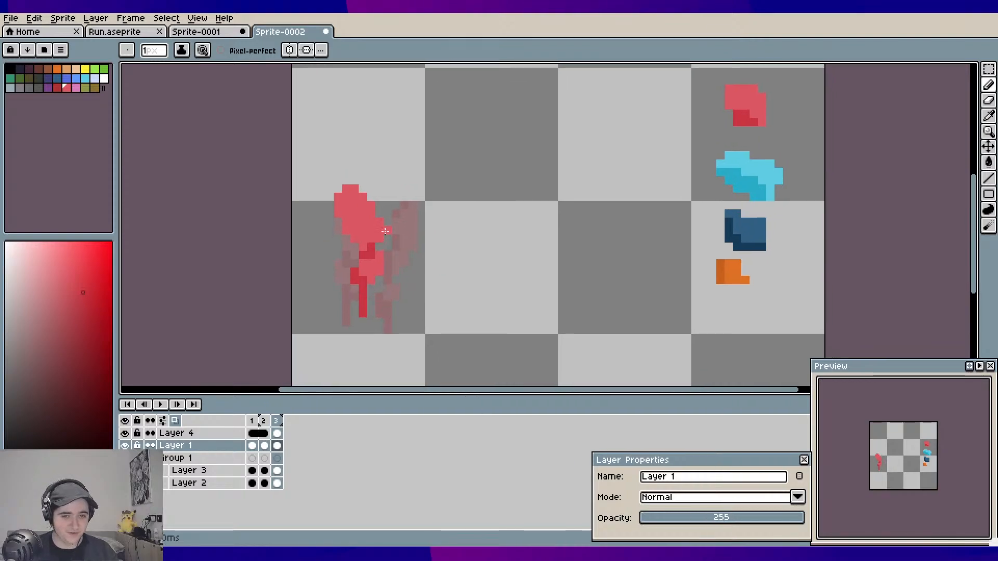
scroll(384, 230, up, 1)
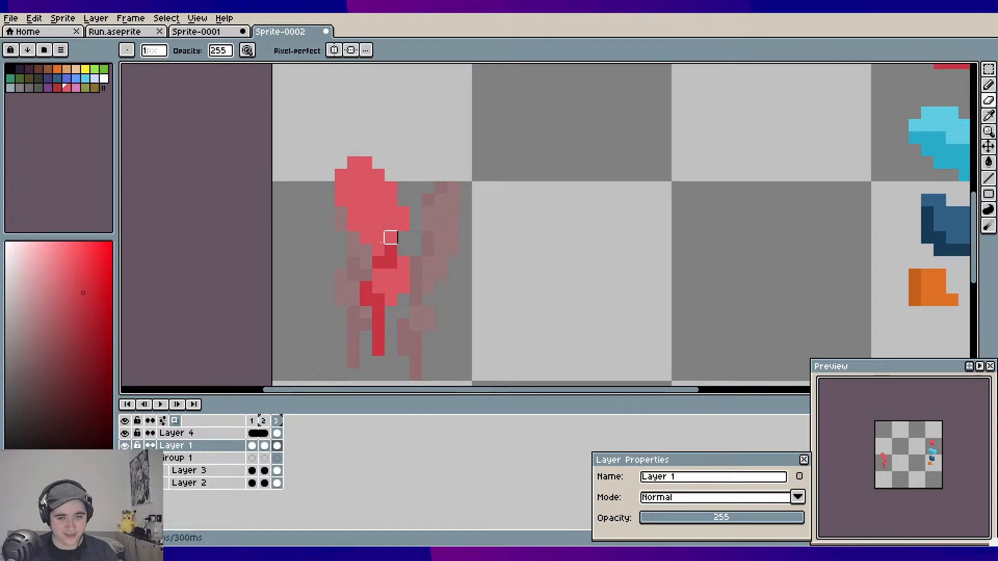
key(b)
key(e)
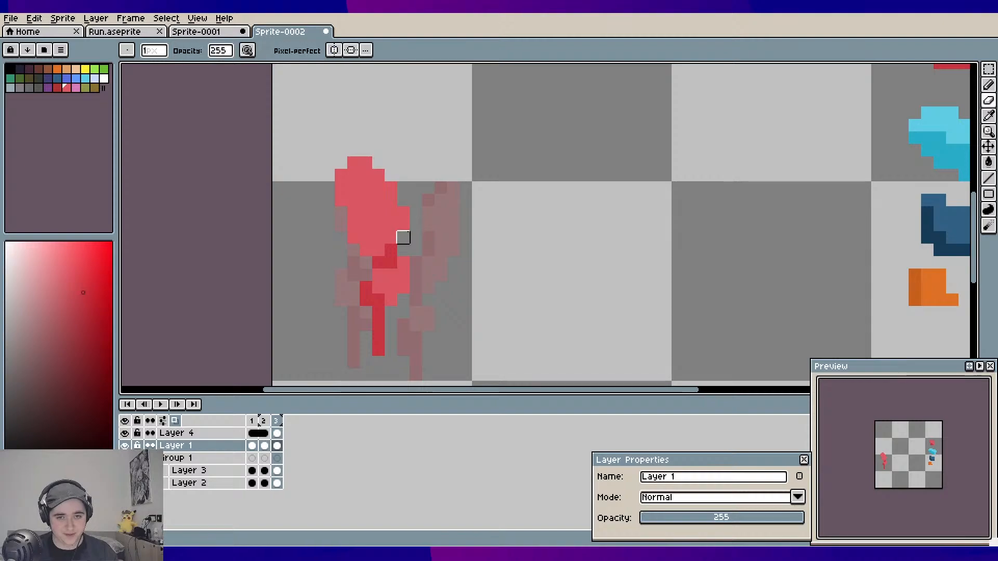
scroll(453, 238, down, 2)
scroll(453, 237, right, 2)
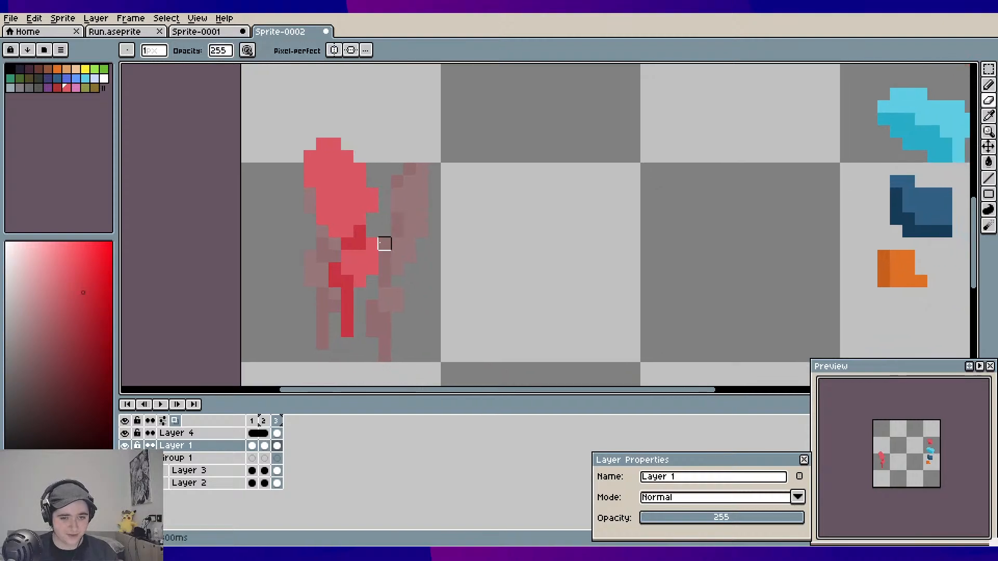
key(b)
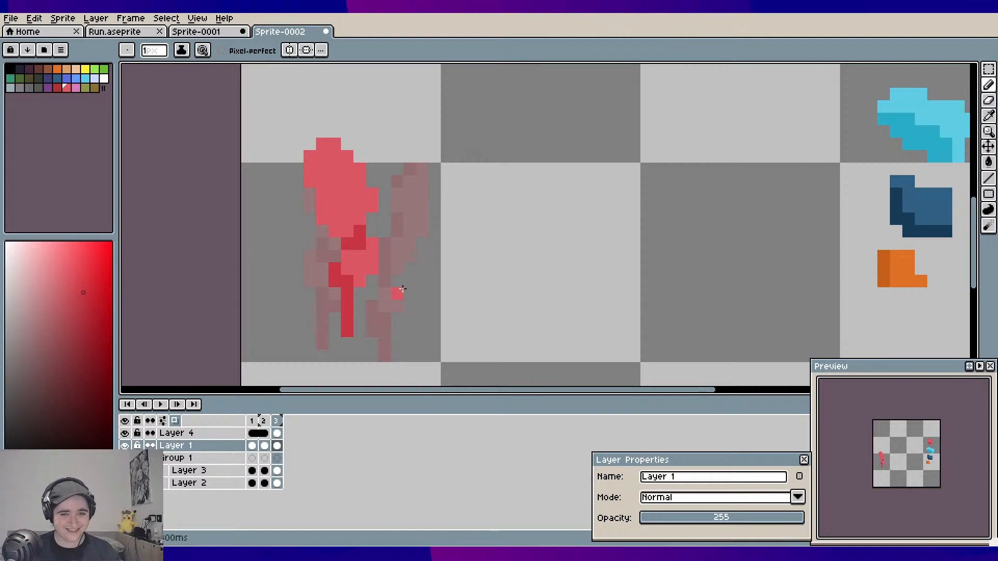
scroll(410, 183, up, 1)
drag(407, 202, 421, 184)
scroll(445, 175, down, 1)
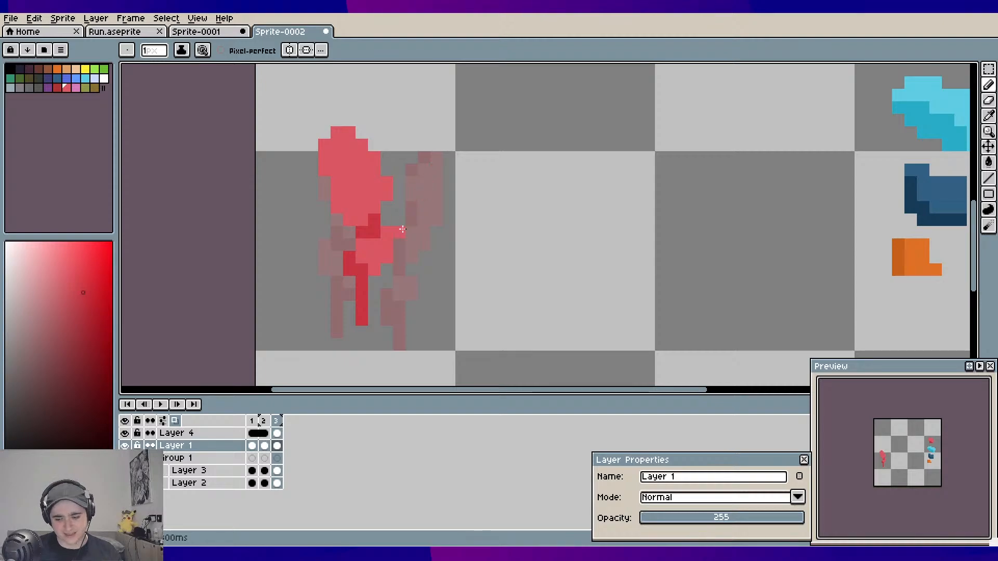
Cut the right-hand leg from Layer 1 in frame 2 and paste it in place on a new layer above
key(Left)
key(m)
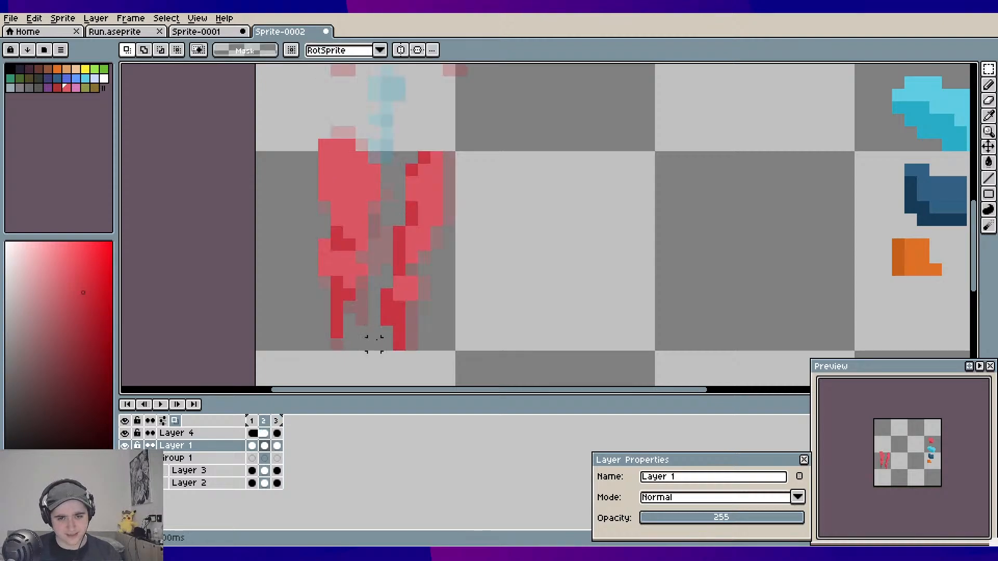
drag(387, 344, 456, 150)
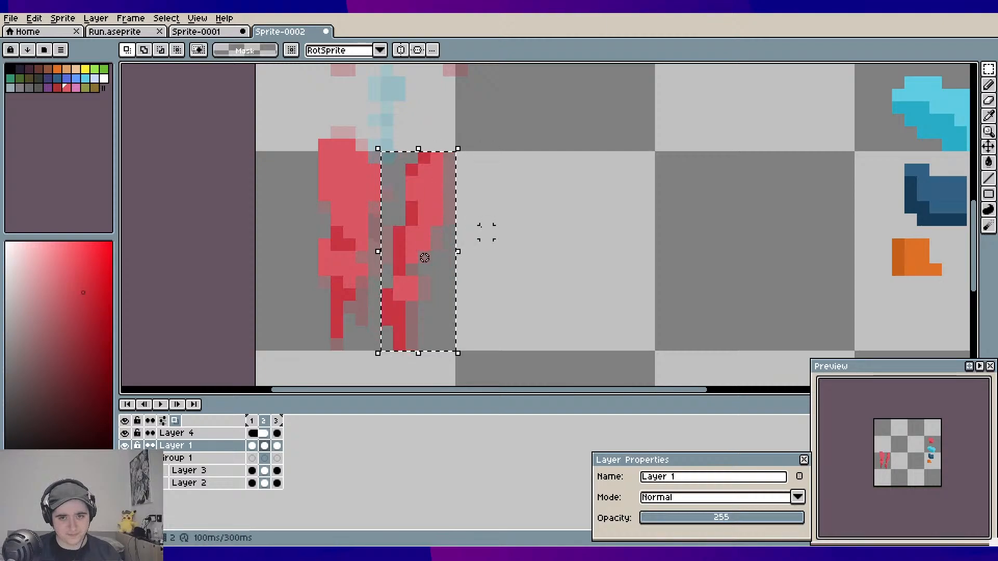
key(ctrl+x)
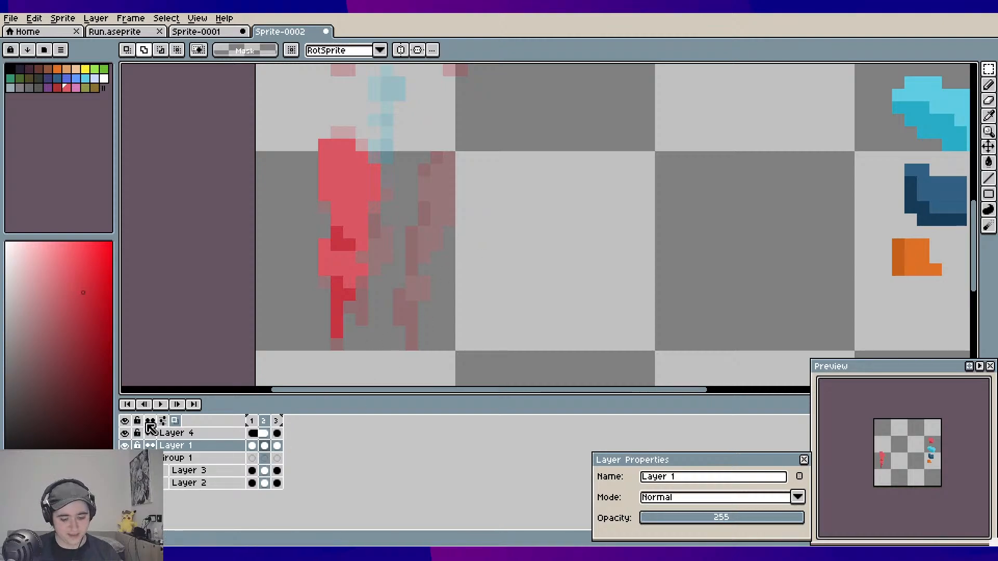
key(shift+n)
key(ctrl+v)
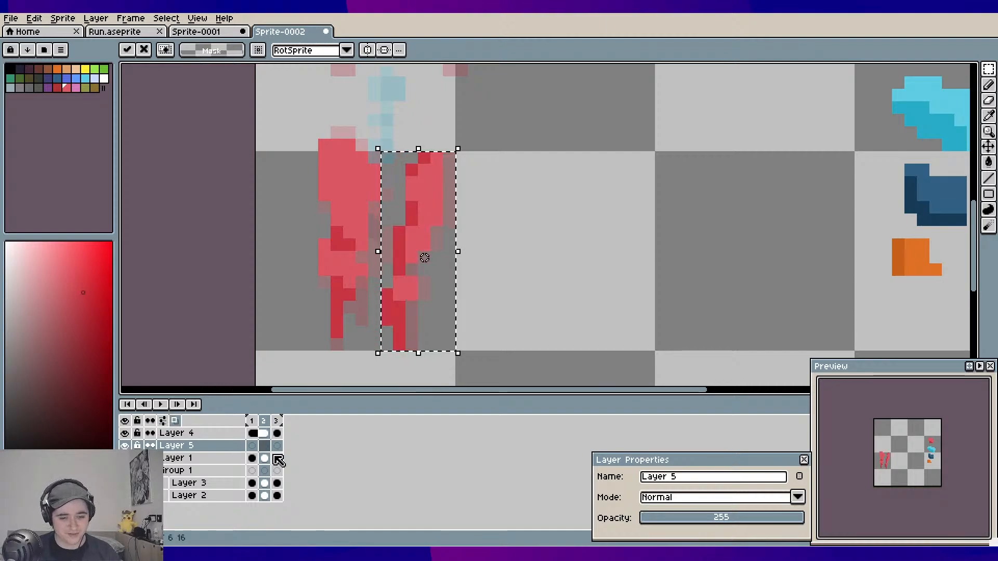
Clear the selection around the pasted leg and make Layer 1 in frame 3 active
click(217, 460)
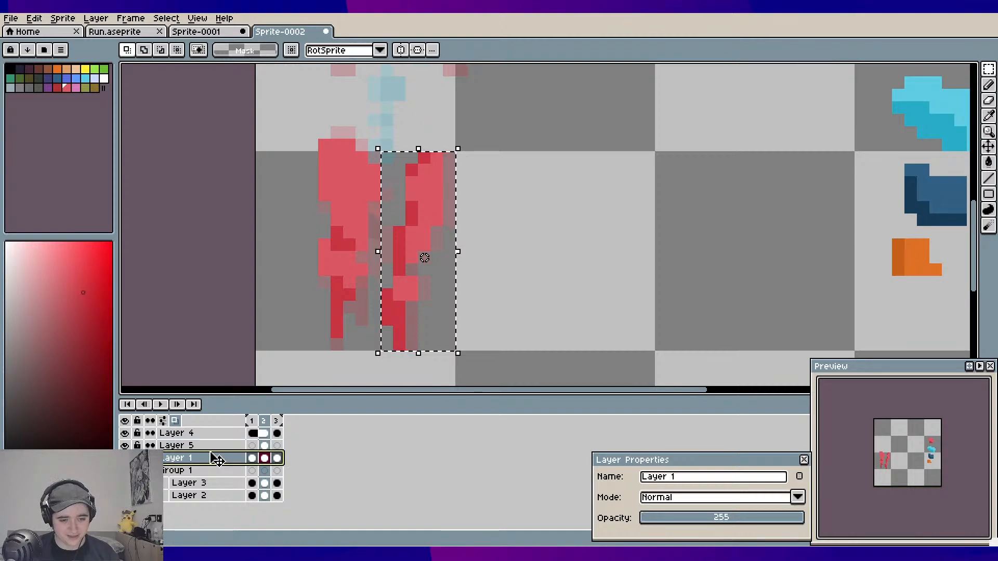
click(210, 447)
key(ctrl+d)
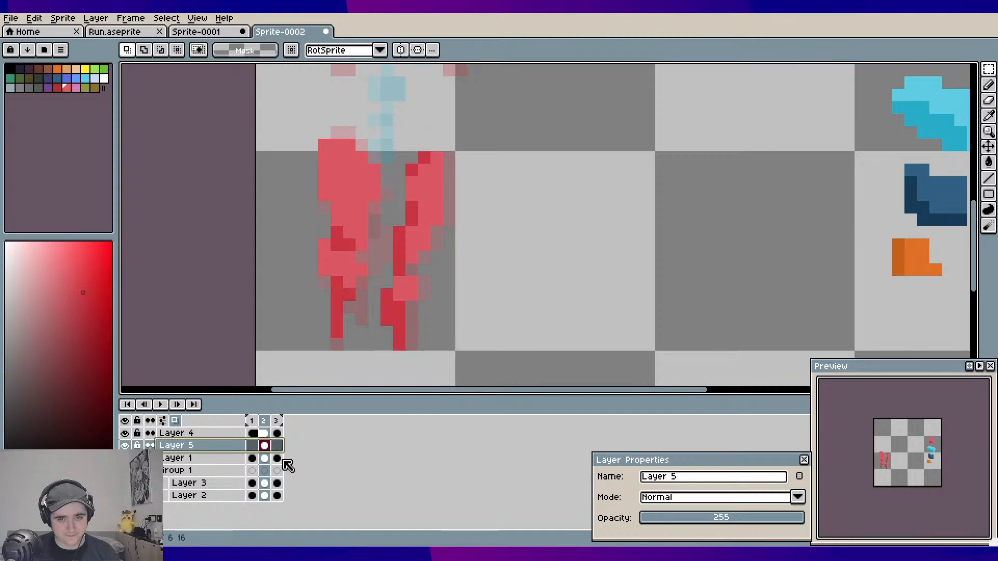
click(264, 458)
click(277, 458)
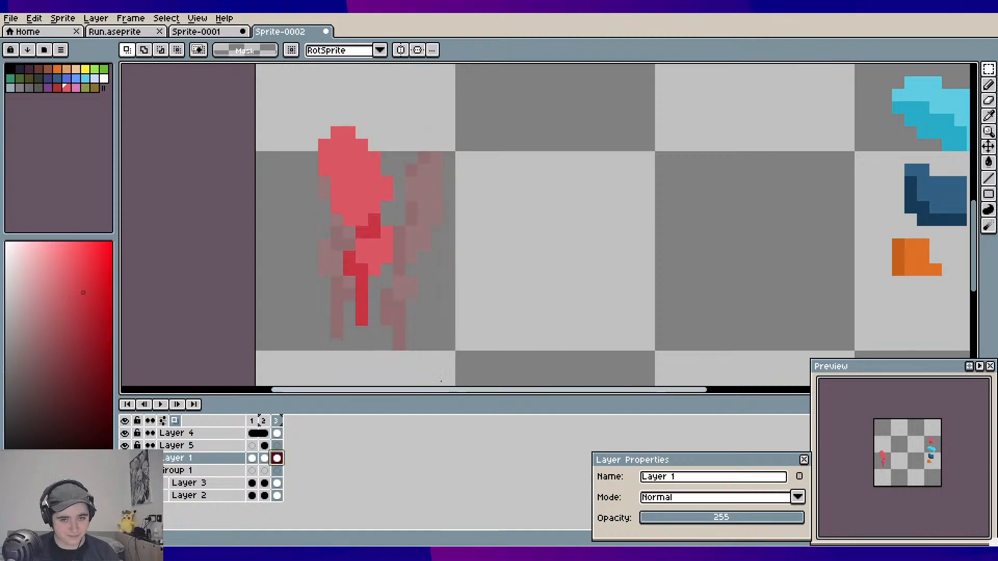
Add frame 4 to the animation and clear the copied leg from Layer 1 in it
drag(423, 202, 437, 228)
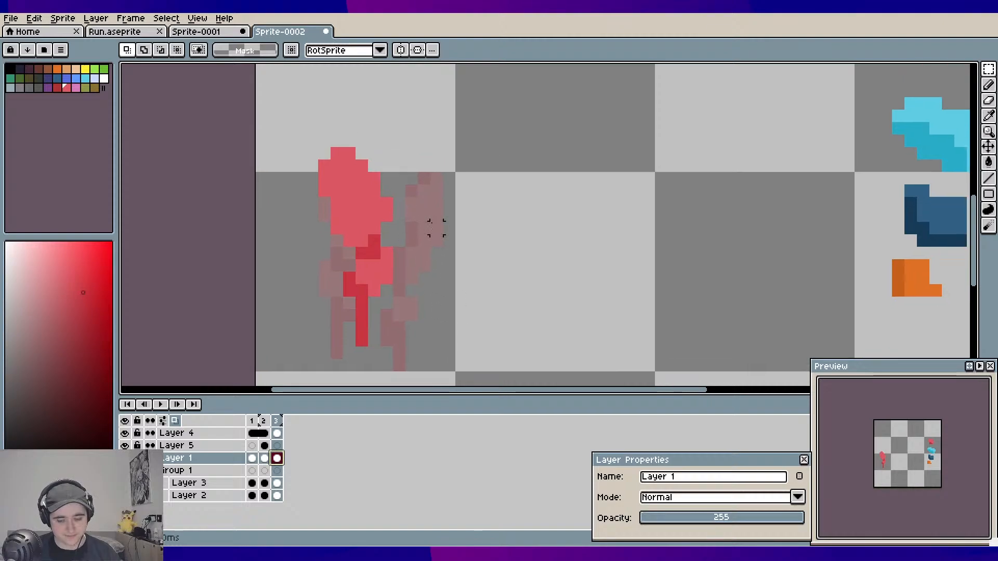
key(alt+n)
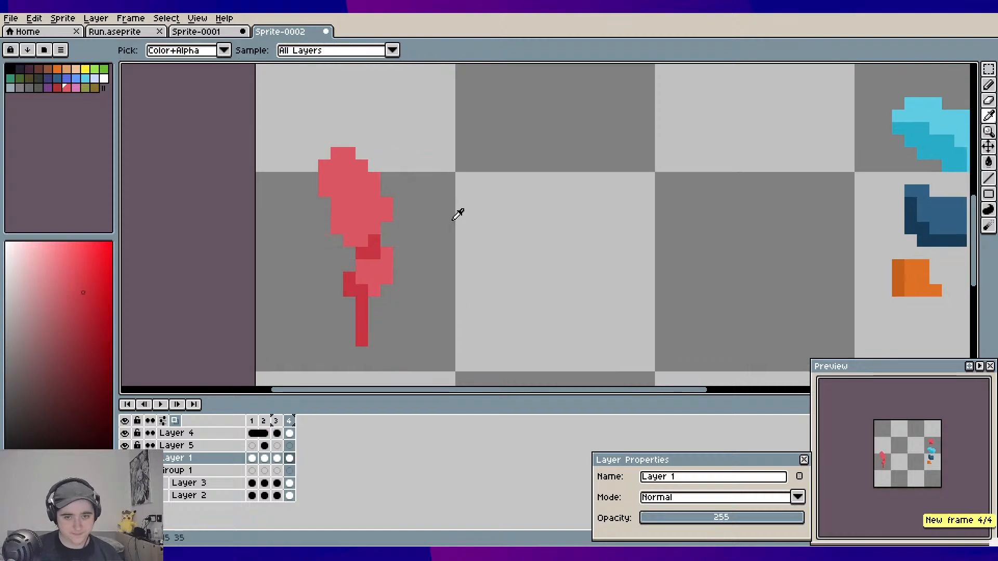
key(b)
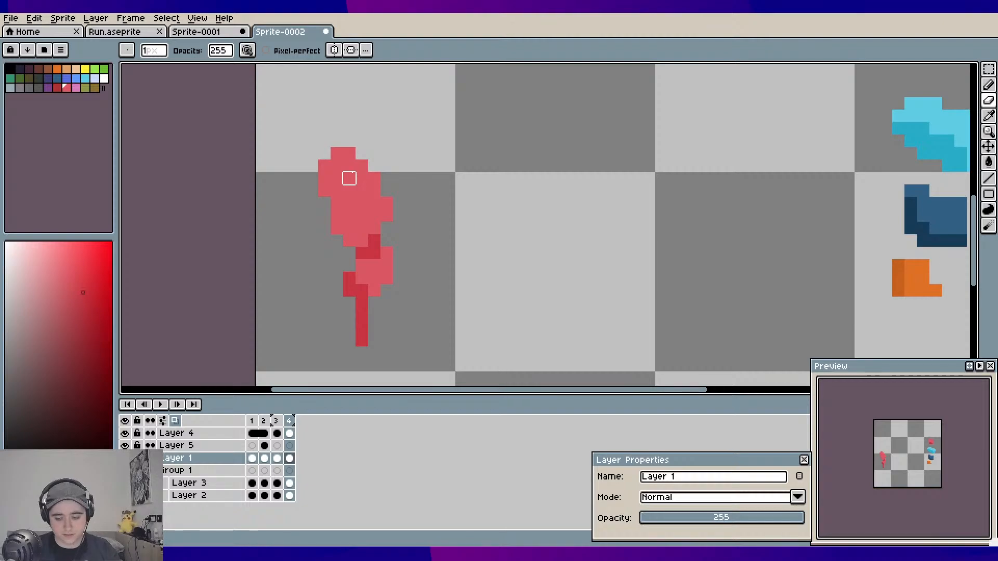
key(Delete)
Draw the raised thigh in light red slanting down to the right over the onion skin, with the start of the calf beyond the knee
mouse_move(356, 184)
mouse_down()
mouse_move(370, 196)
mouse_move(374, 187)
mouse_move(341, 182)
mouse_move(348, 166)
mouse_move(367, 167)
mouse_move(450, 217)
mouse_move(450, 233)
mouse_move(397, 263)
mouse_move(333, 205)
mouse_move(333, 184)
mouse_move(391, 216)
mouse_move(402, 253)
mouse_move(432, 216)
mouse_up()
scroll(364, 184, up, 1)
mouse_move(431, 255)
mouse_down()
mouse_move(380, 208)
mouse_move(422, 197)
mouse_move(409, 184)
mouse_move(425, 177)
mouse_move(401, 205)
mouse_move(423, 204)
mouse_move(390, 240)
mouse_move(408, 207)
mouse_move(417, 229)
mouse_move(400, 212)
mouse_move(399, 256)
mouse_move(400, 221)
mouse_up()
click(408, 208)
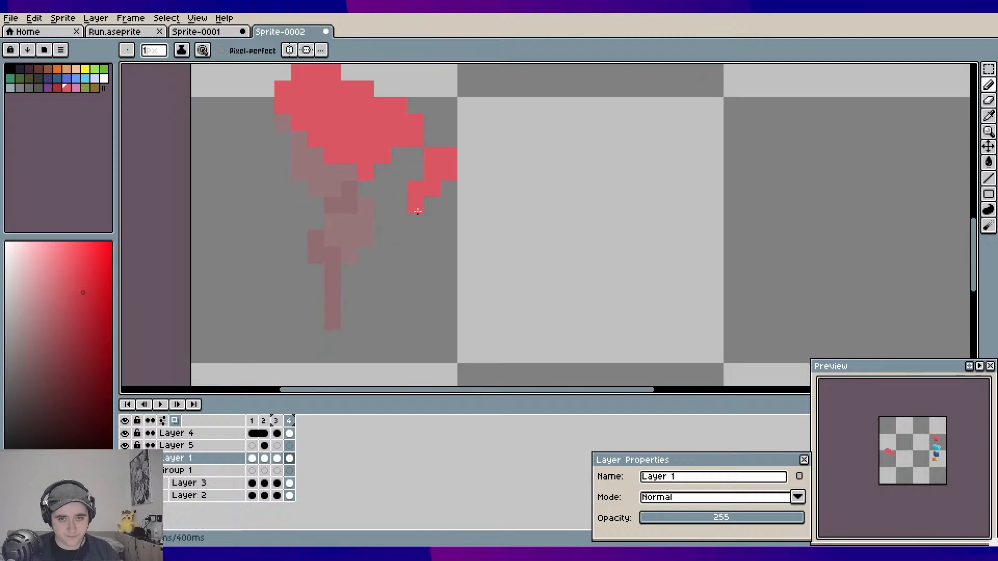
Shade the back of the knee and the calf's lower edge in dark red, and draw a thin dark red shin below
mouse_move(397, 173)
mouse_down()
mouse_move(385, 173)
mouse_move(413, 171)
mouse_move(413, 156)
mouse_up()
drag(411, 227, 426, 188)
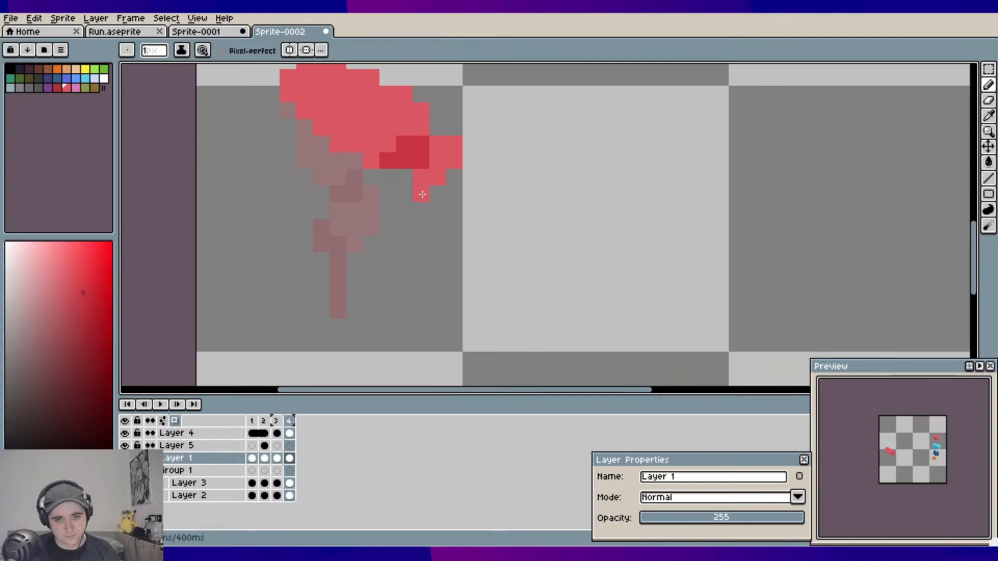
drag(453, 177, 437, 192)
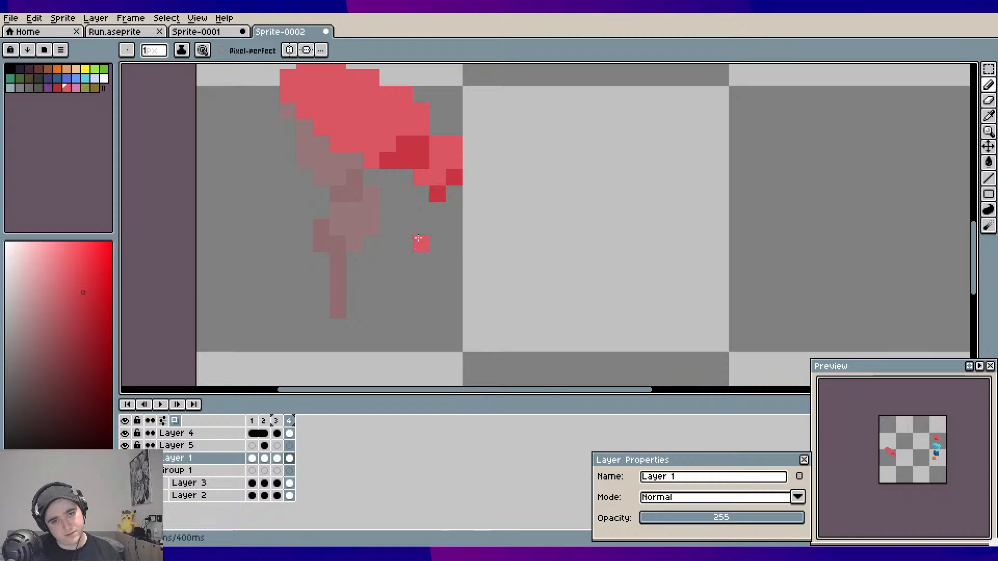
mouse_move(423, 257)
mouse_down()
mouse_move(438, 210)
mouse_move(423, 265)
mouse_up()
drag(537, 224, 451, 260)
scroll(471, 259, down, 1)
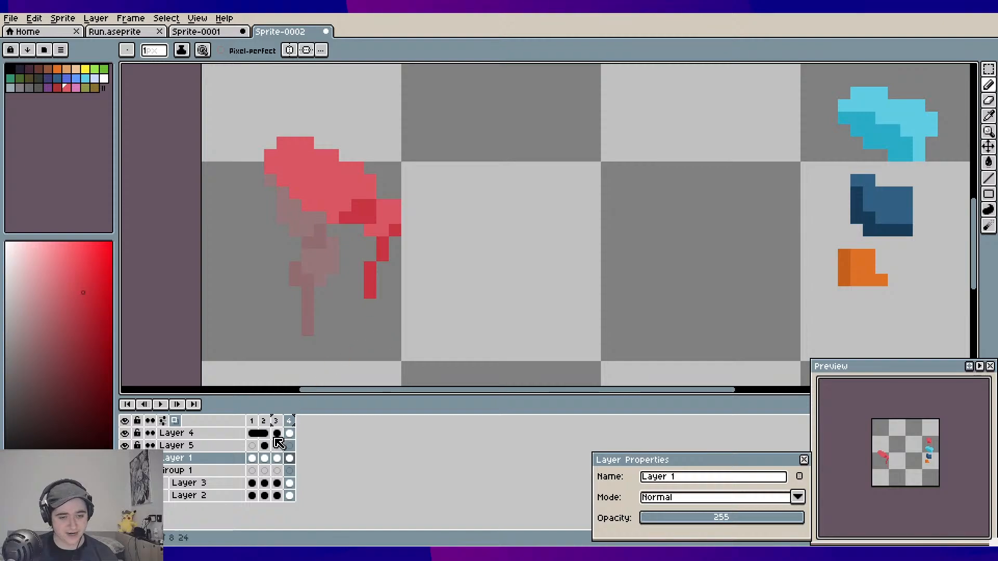
View frames 3, 2 and 1 and play the animation to check the leg's motion
click(276, 420)
click(264, 420)
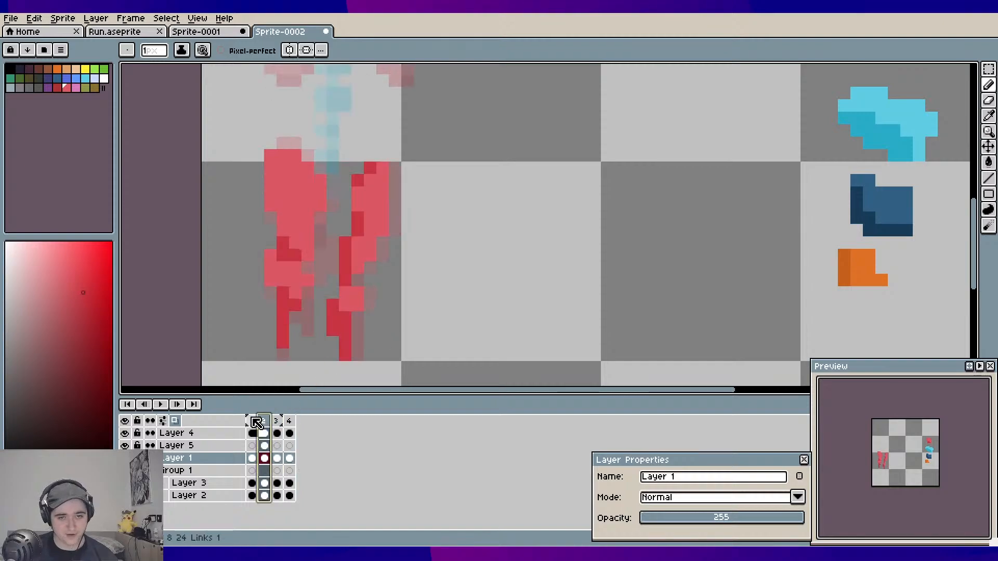
click(252, 420)
scroll(389, 252, down, 1)
drag(390, 251, 383, 275)
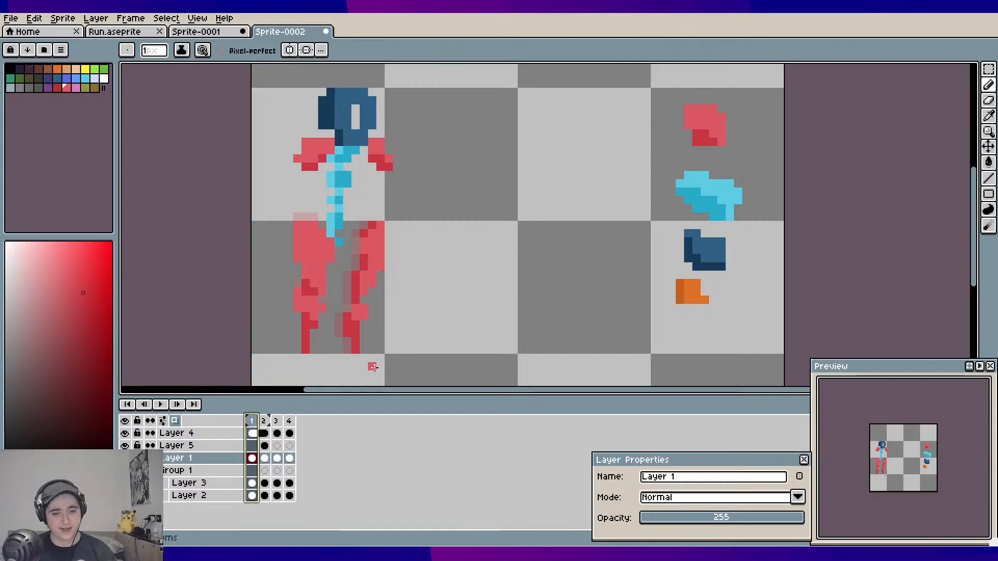
key(Return)
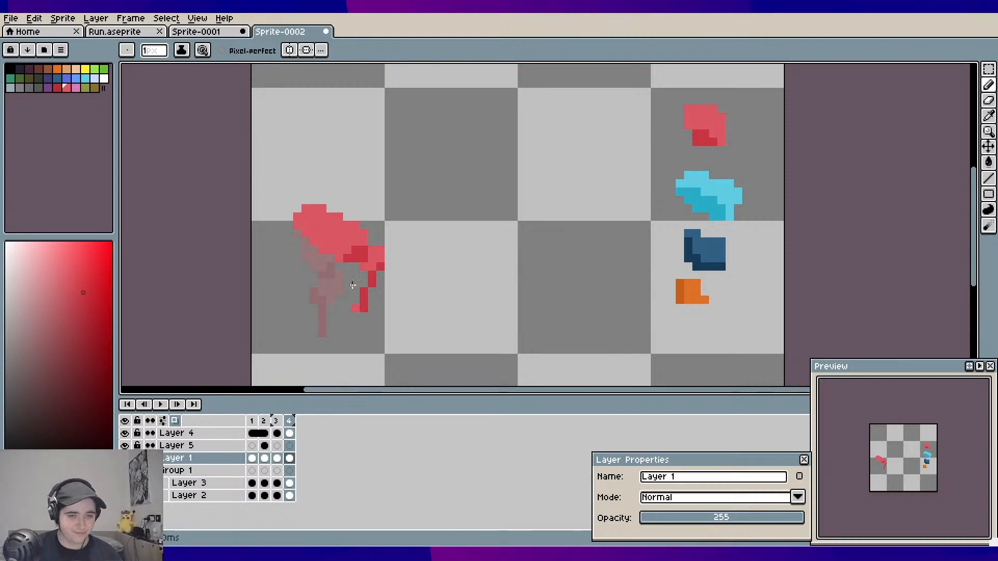
Fill out the underside of the frame 4 thigh with light red pixels and erase the outermost dark red pixel behind the knee
scroll(325, 222, up, 2)
drag(325, 222, 327, 213)
click(281, 208)
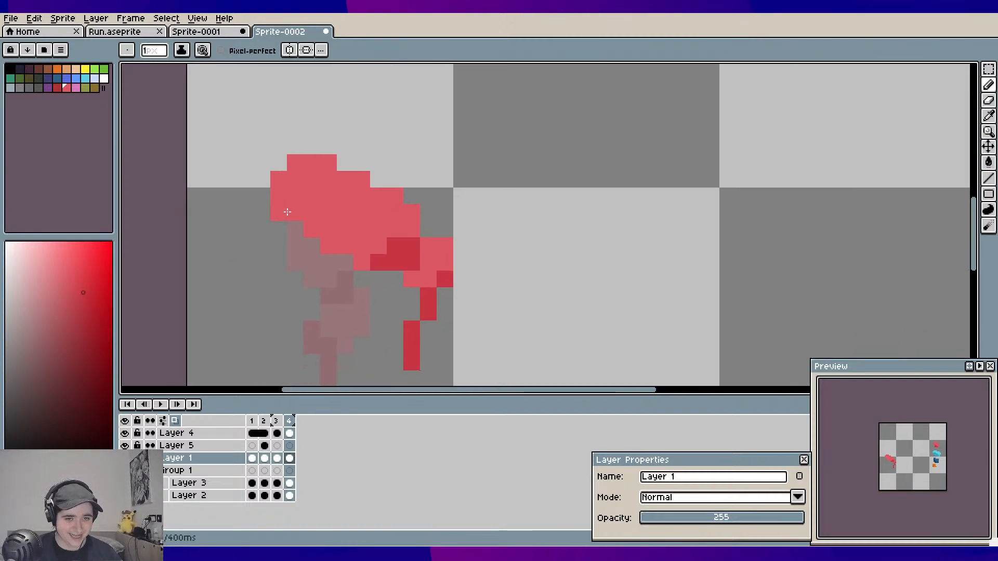
click(298, 230)
click(310, 243)
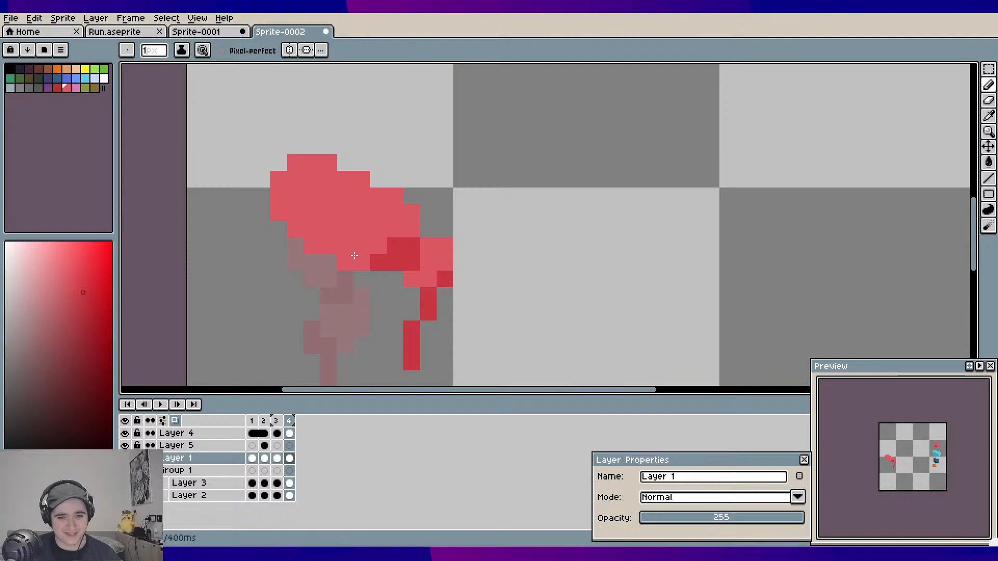
click(356, 257)
click(339, 260)
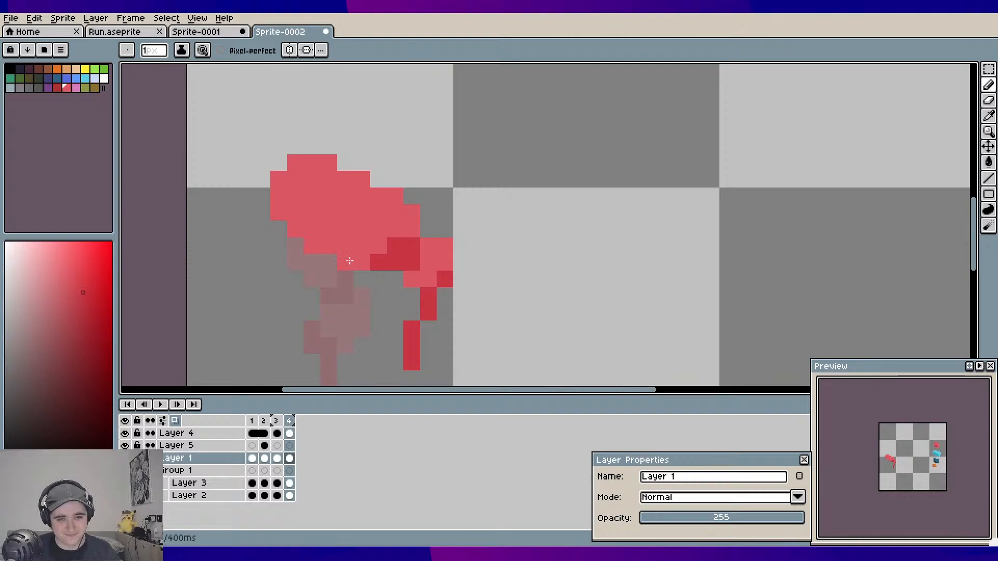
key(e)
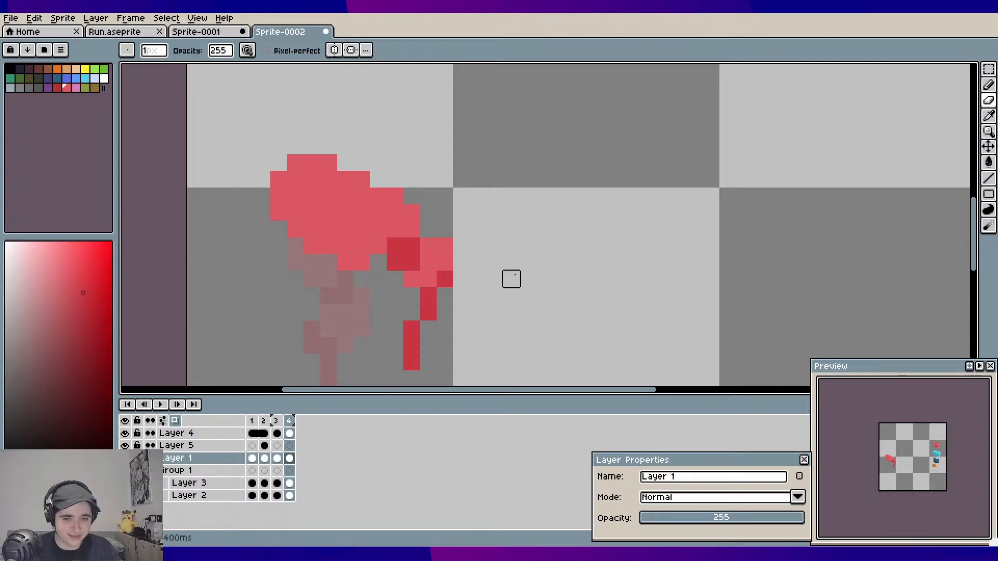
Play the animation, reshape the dark red knee shading into a small diagonal corner and erase the light red pixels beneath it
scroll(511, 280, down, 1)
drag(530, 263, 501, 265)
scroll(451, 259, down, 1)
scroll(451, 260, up, 1)
scroll(494, 281, down, 1)
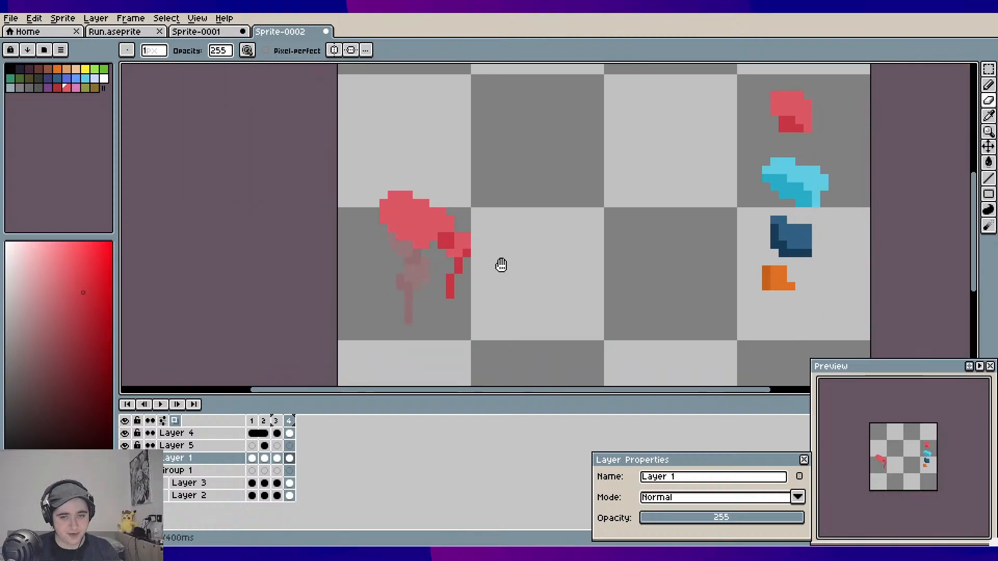
key(Return)
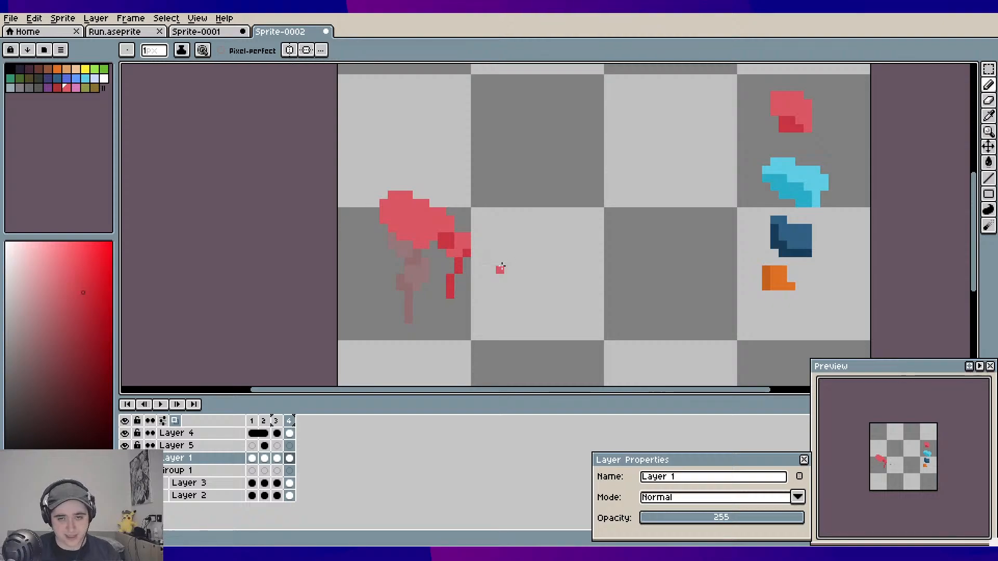
scroll(452, 223, up, 1)
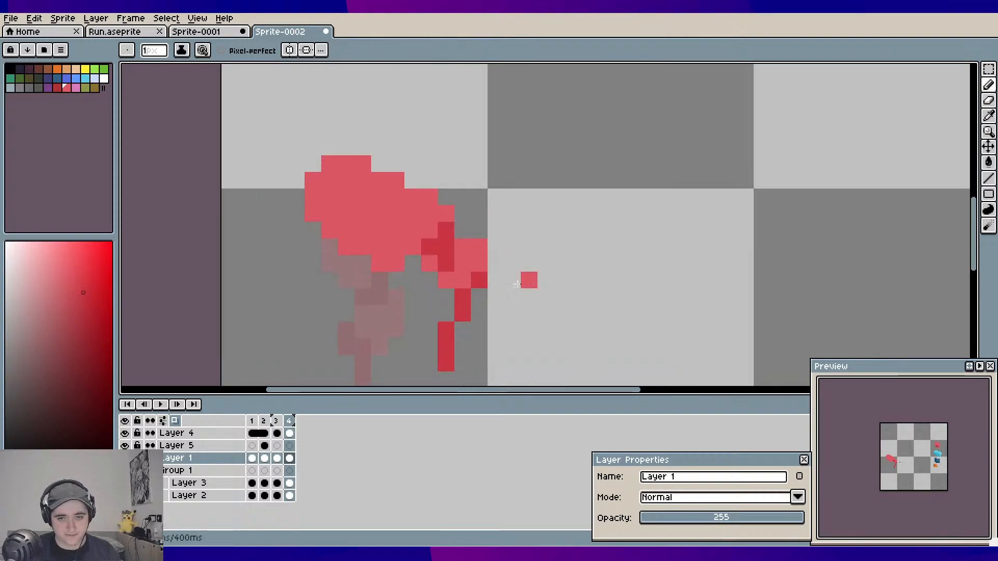
key(ctrl)
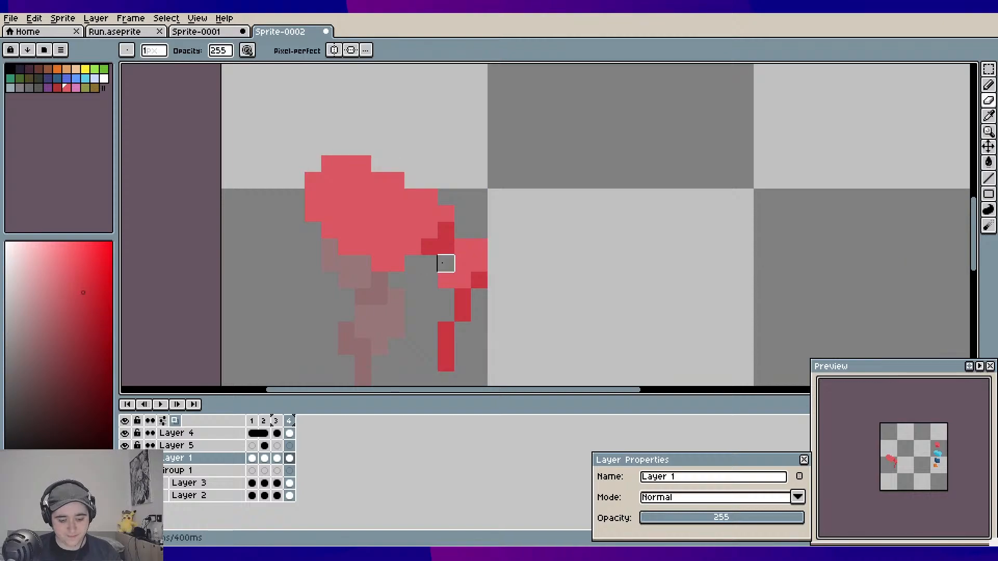
Compare frames 3 and 4, add a dark red pixel at the back of the calf and erase the one on its front edge
scroll(544, 263, down, 1)
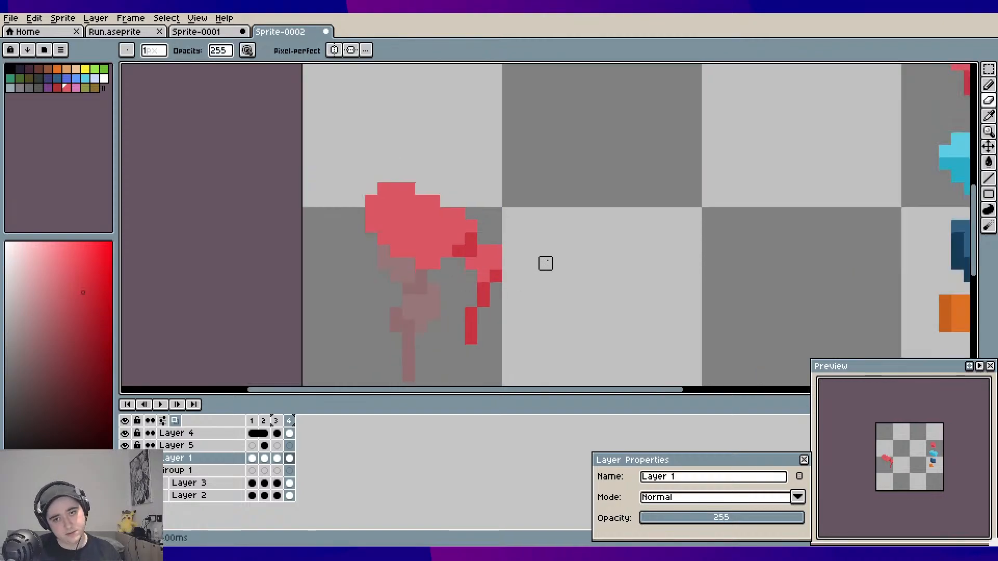
key(comma)
key(period)
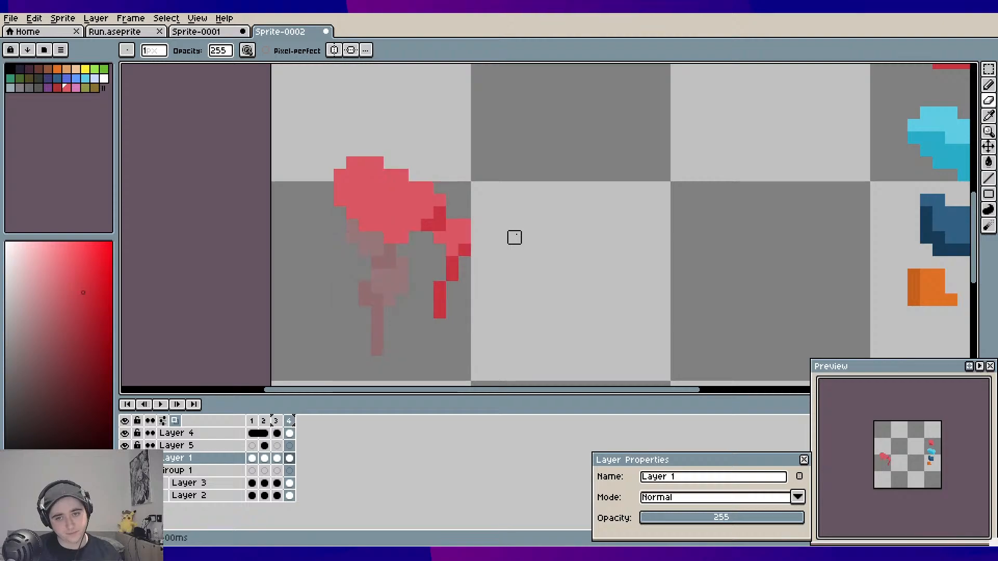
key(comma)
key(period)
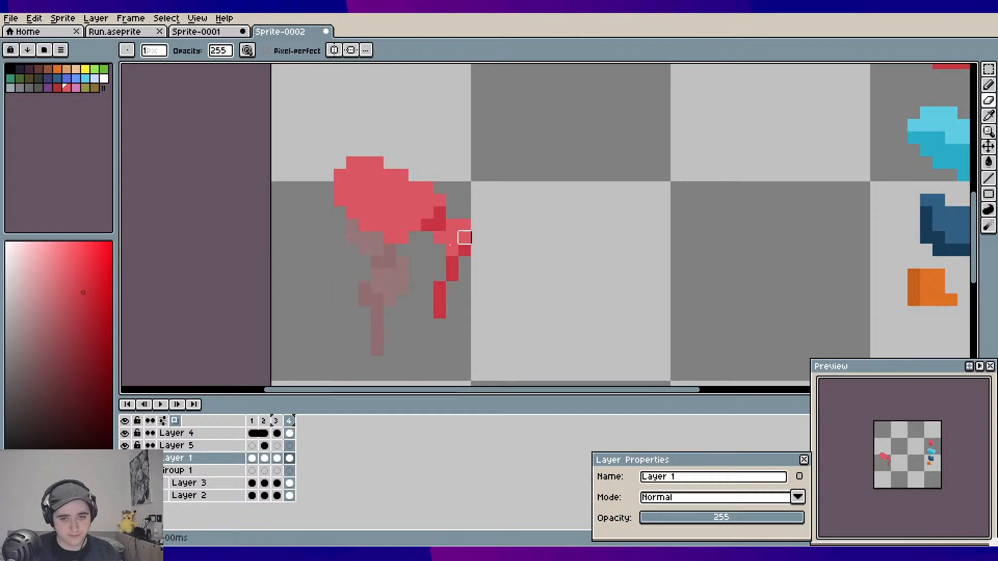
scroll(442, 248, up, 1)
key(b)
right_click(446, 248)
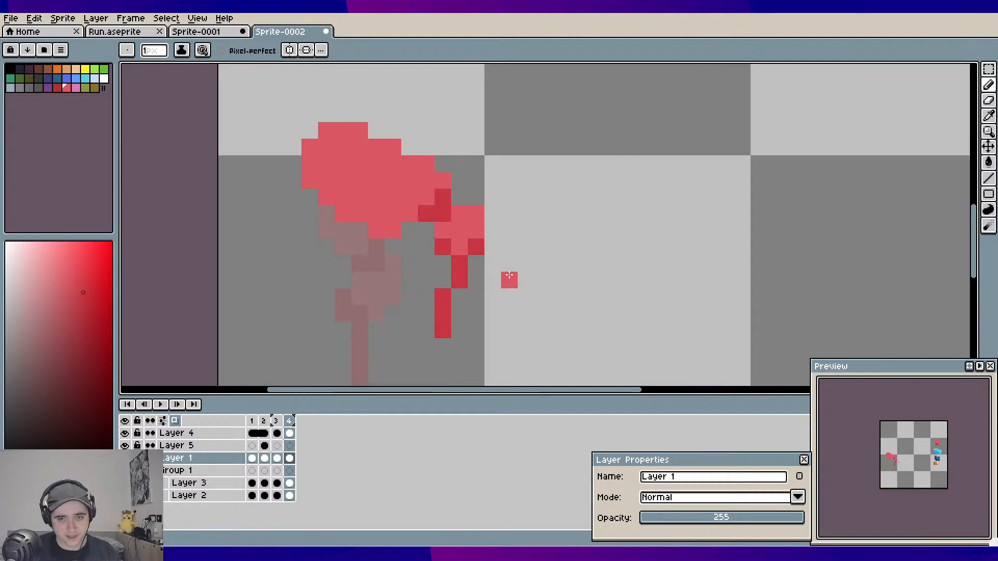
key(e)
click(477, 248)
Extend the calf with a light red pixel and connect it to the shin with dark red pixels along the back
key(b)
click(465, 263)
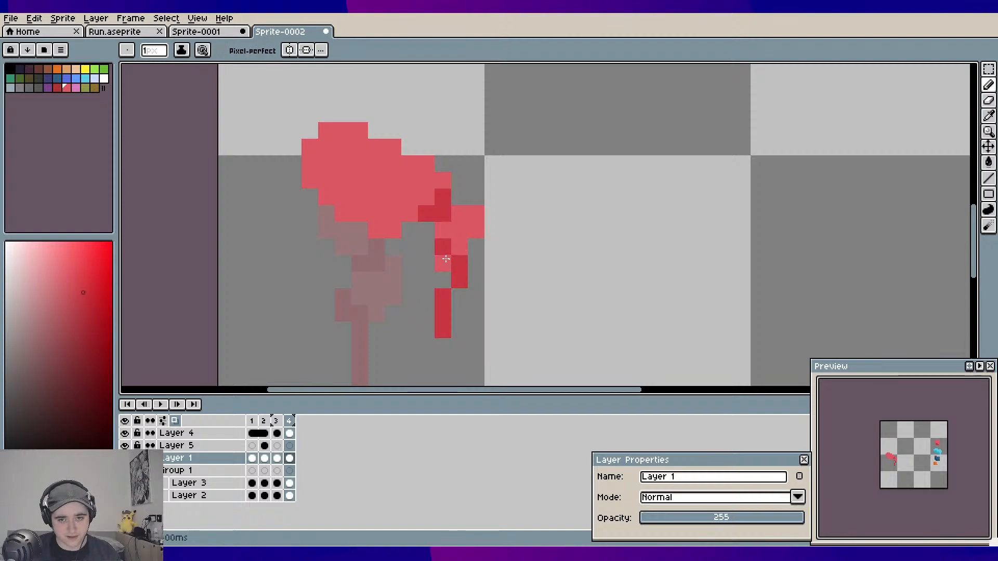
right_click(444, 264)
right_click(443, 279)
scroll(524, 264, down, 1)
Flip back and forth through the frames to compare the leg poses and check how the motion reads
drag(524, 264, 475, 272)
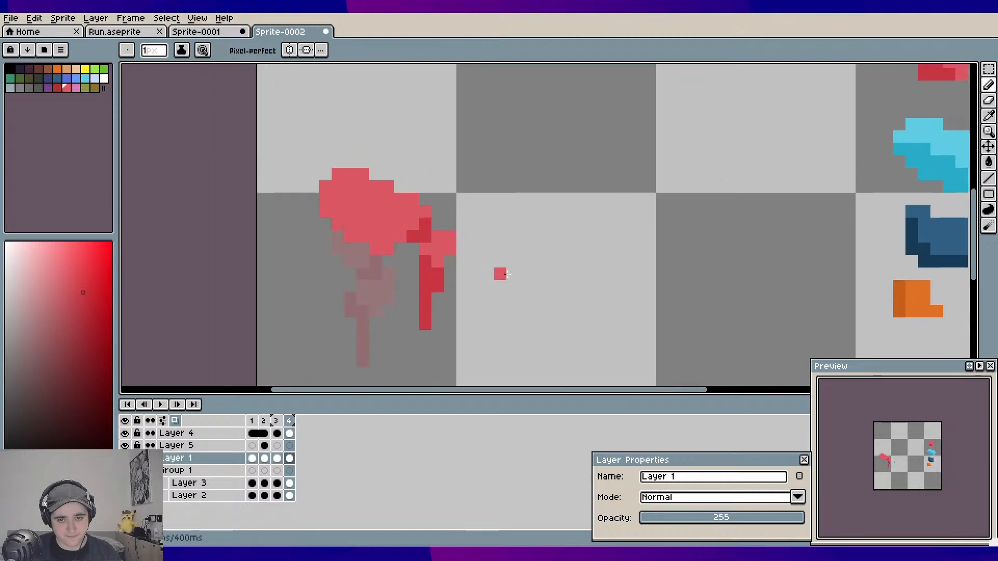
key(Left)
key(Right)
key(Left)
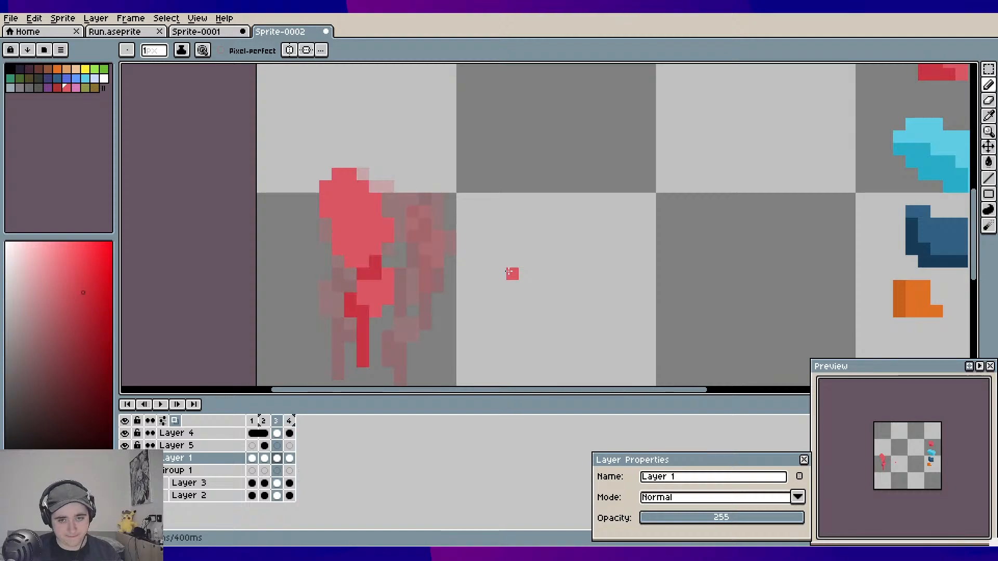
key(Right)
key(Left)
key(Right)
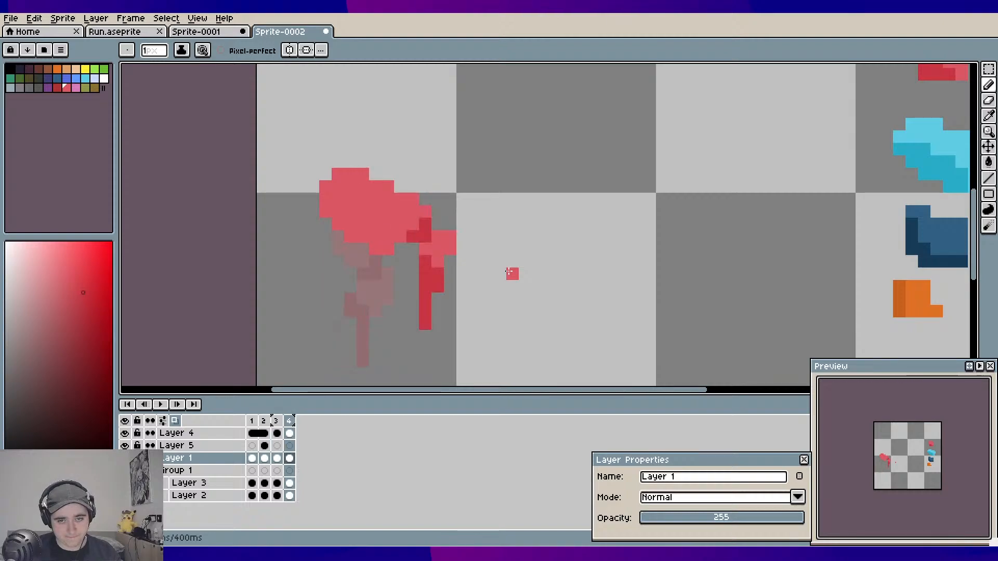
key(Left)
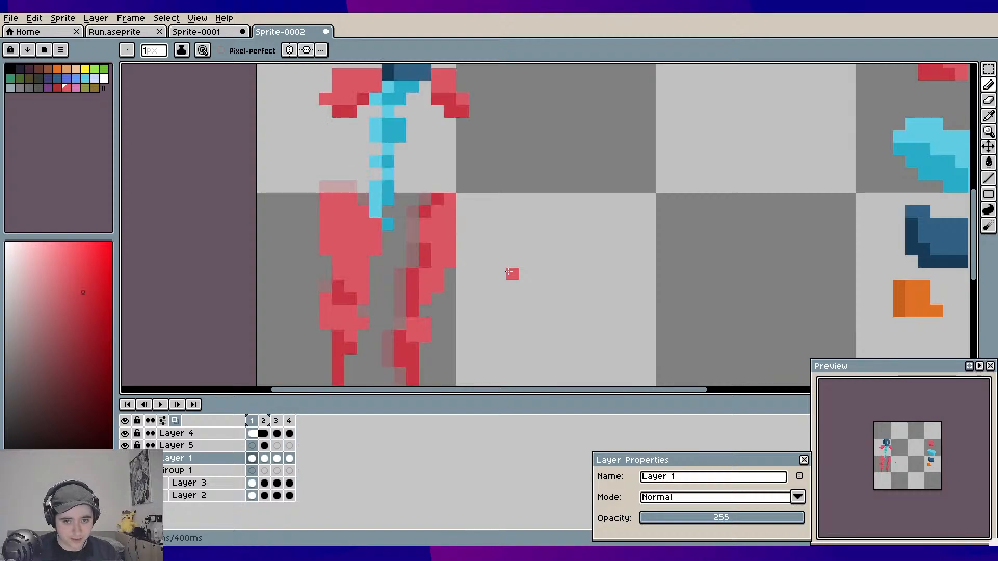
key(Right)
Add frame 5 to the animation and clear the copied leg from Layer 1 in it
key(alt+n)
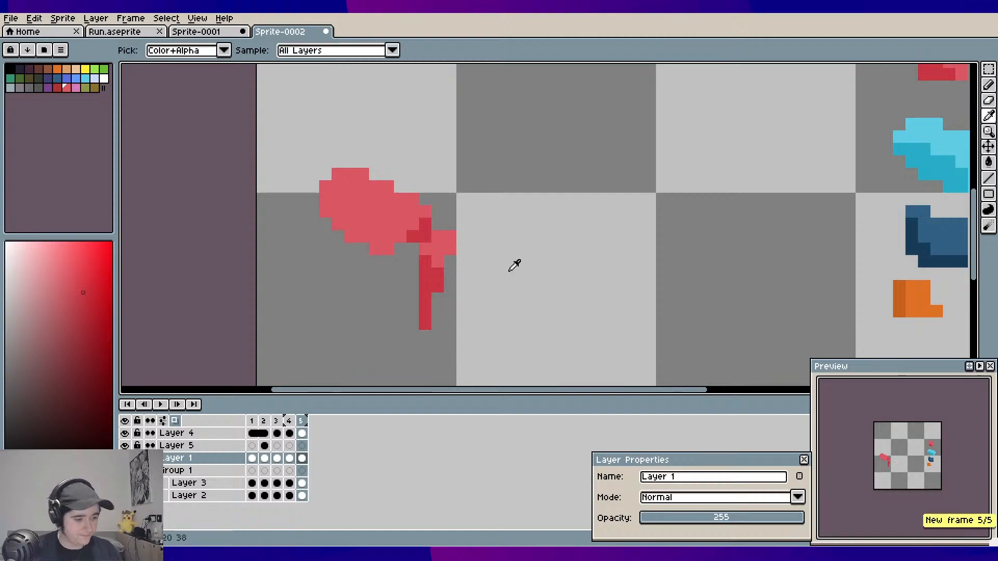
drag(416, 252, 447, 253)
click(447, 255)
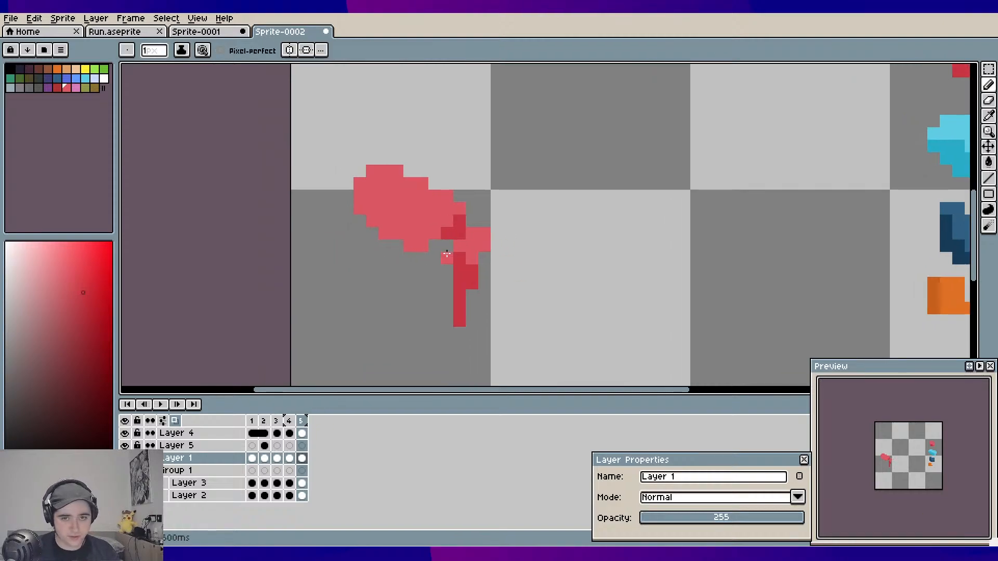
key(Delete)
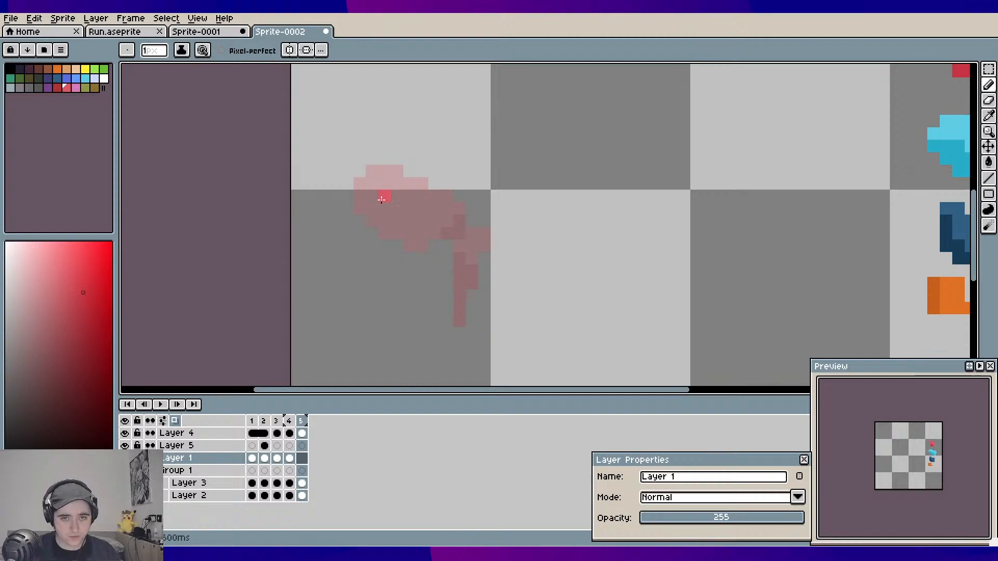
Draw and fill a nearly horizontal light red thigh in frame 5, set slightly higher than the onion-skinned pose
scroll(383, 196, up, 2)
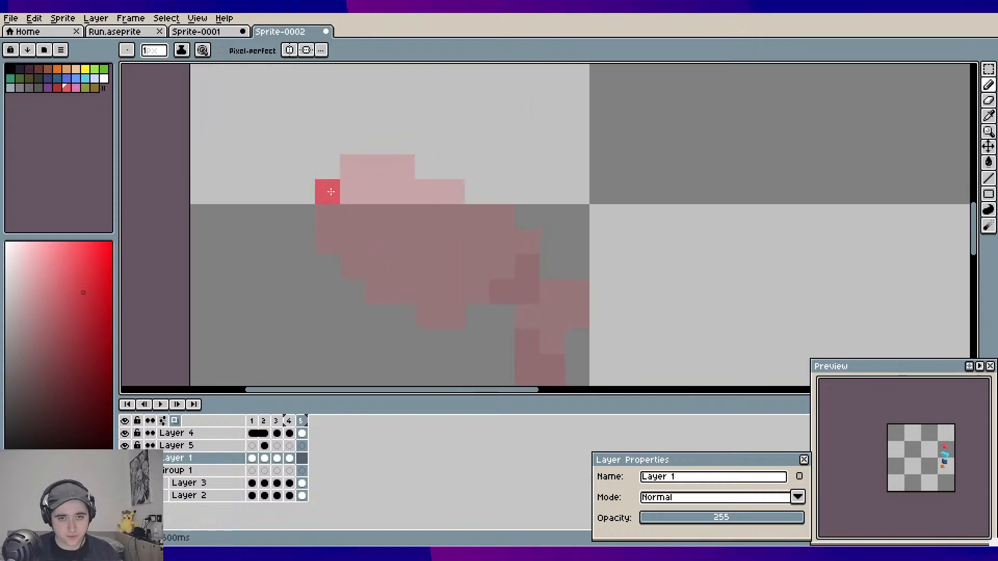
mouse_move(332, 192)
mouse_down()
mouse_move(352, 165)
mouse_move(415, 168)
mouse_move(541, 197)
mouse_move(553, 212)
mouse_move(507, 240)
mouse_move(475, 287)
mouse_move(424, 288)
mouse_up()
mouse_move(327, 240)
mouse_down()
mouse_move(326, 219)
mouse_move(351, 256)
mouse_move(398, 283)
mouse_move(450, 287)
mouse_move(467, 246)
mouse_move(472, 268)
mouse_move(509, 224)
mouse_move(396, 259)
mouse_move(463, 212)
mouse_move(357, 223)
mouse_up()
drag(407, 244, 311, 196)
click(459, 196)
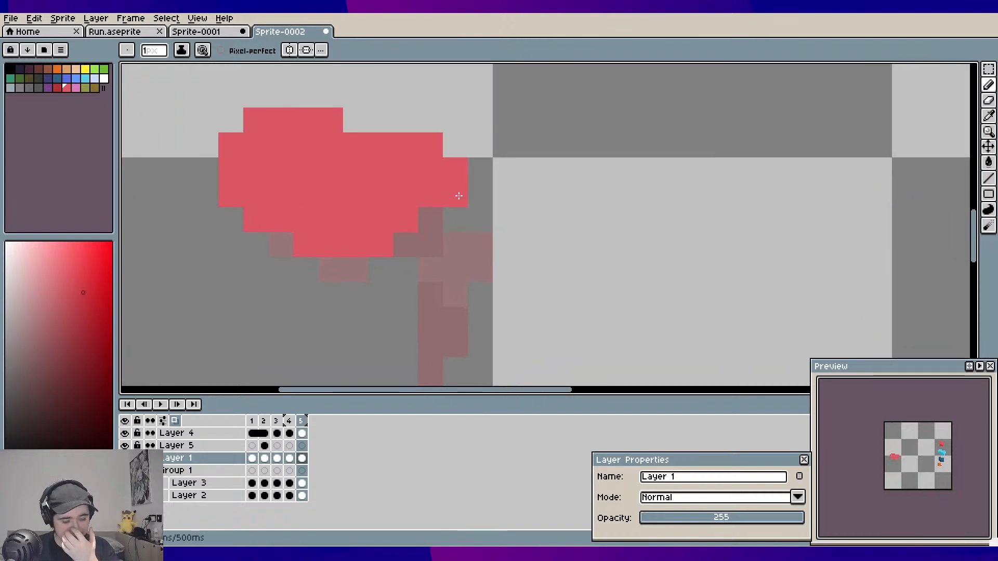
Place two diagonal dark red shading pixels at the knee end of the frame 5 thigh and clear the light red pixel beside them
click(459, 196)
click(430, 220)
click(456, 220)
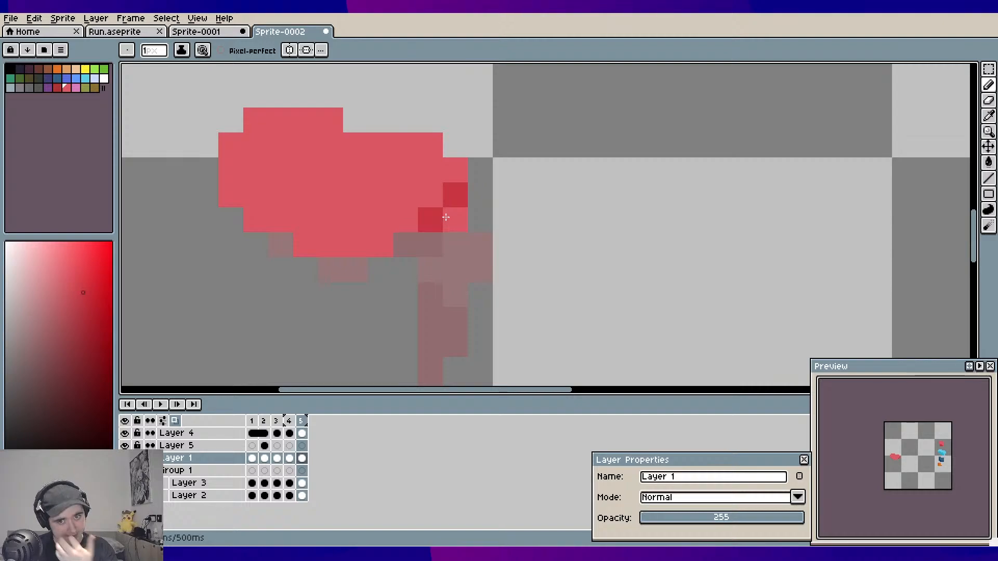
drag(446, 216, 430, 211)
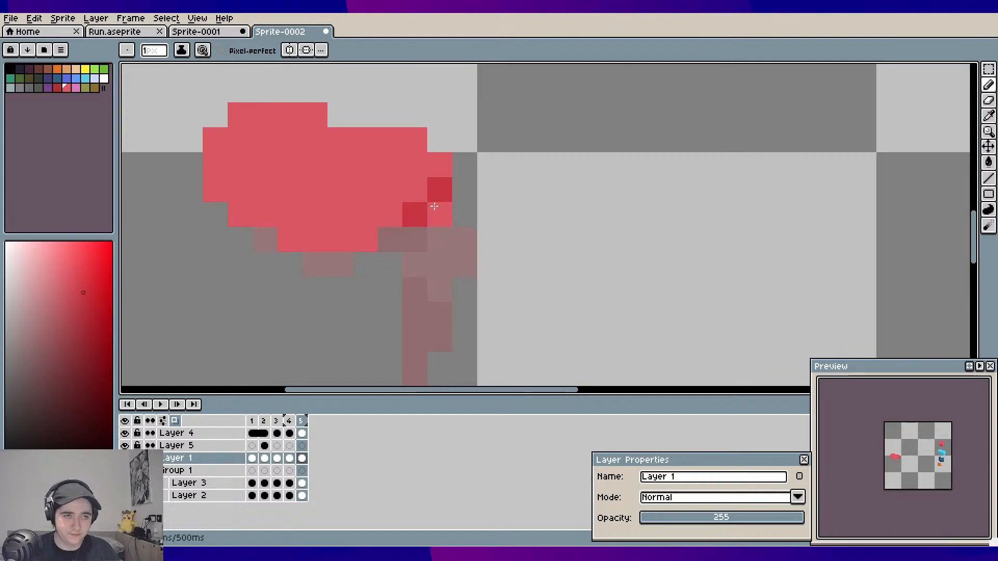
drag(454, 215, 407, 213)
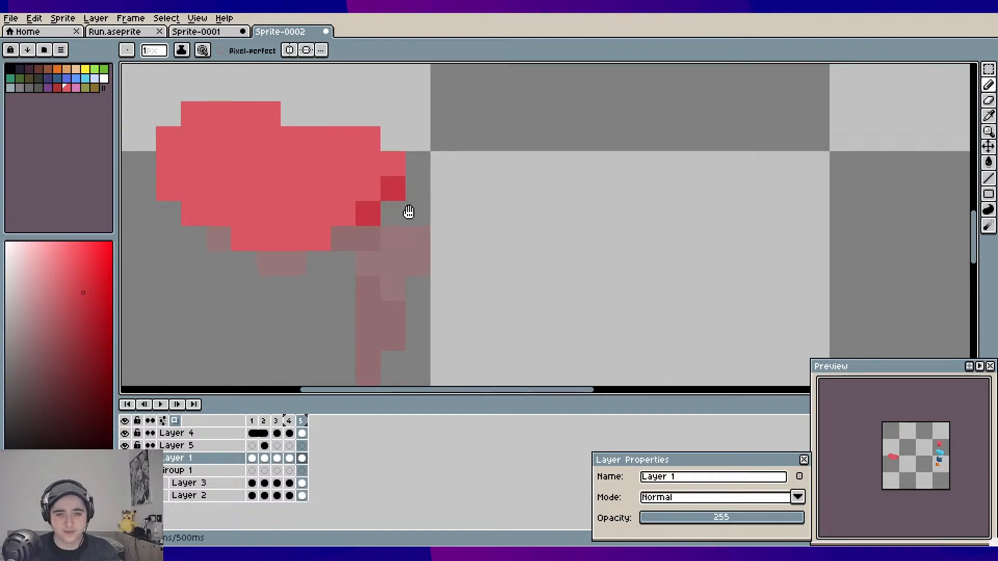
Paint the light red kneecap pixels beside and below the dark knee shading in frame 5, tapering down to one pixel wide
click(418, 213)
click(420, 238)
click(395, 234)
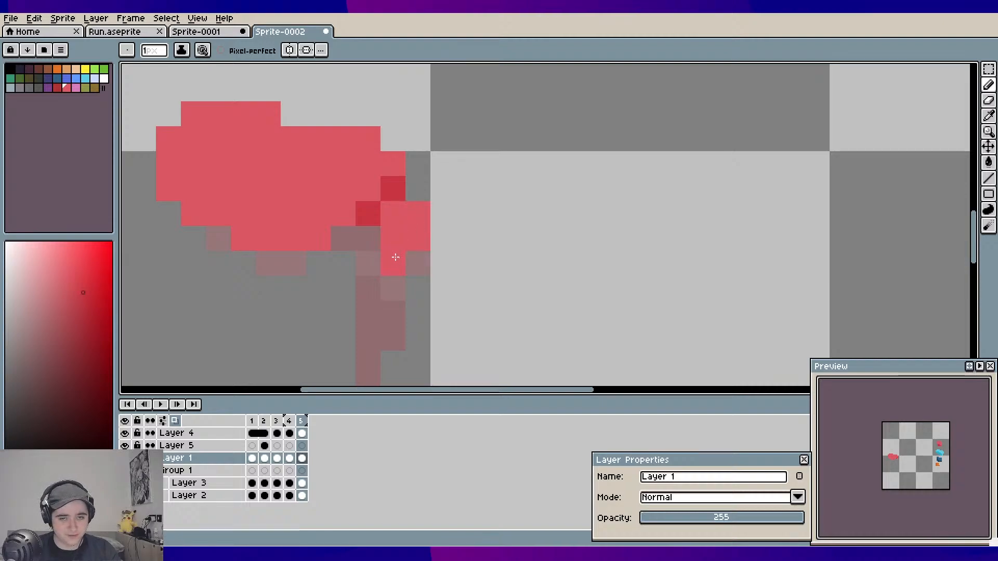
click(368, 239)
drag(435, 262, 461, 192)
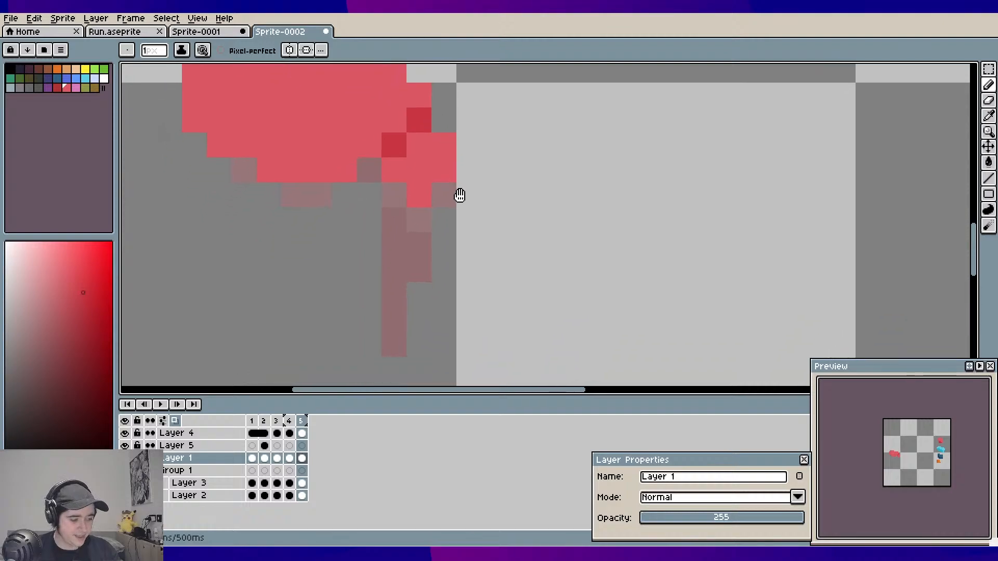
click(462, 195)
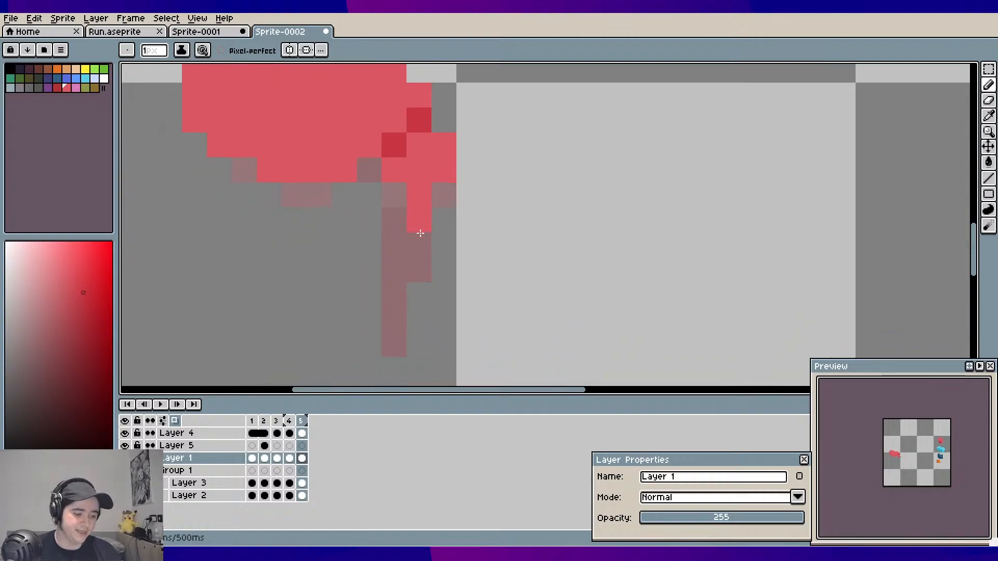
Draw the dark red lower leg in frame 5 as a six-pixel vertical column with a shorter column along its front under the knee
scroll(416, 224, down, 3)
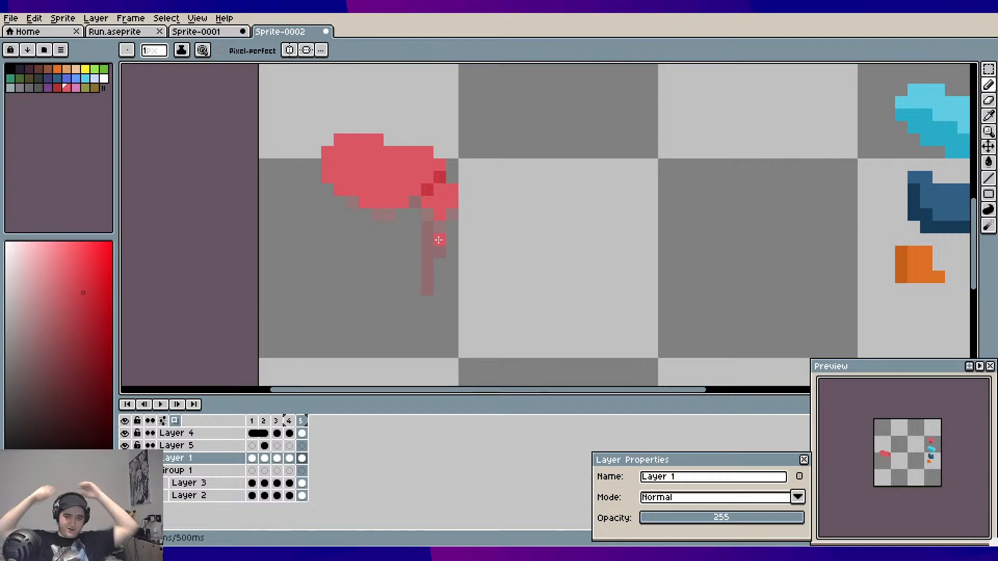
scroll(415, 251, up, 1)
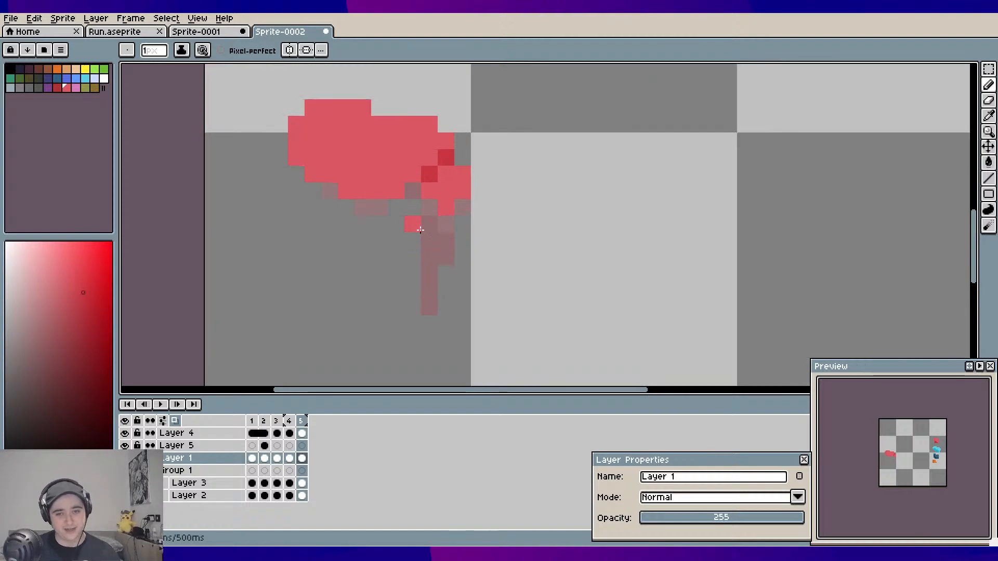
mouse_move(414, 223)
mouse_down()
mouse_move(383, 238)
mouse_move(397, 304)
mouse_up()
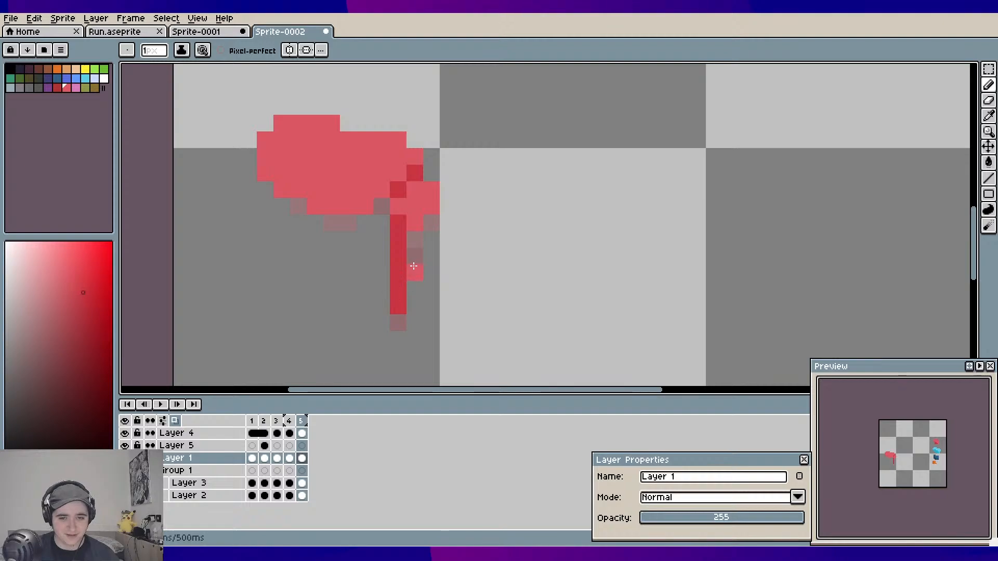
drag(409, 240, 411, 255)
scroll(481, 239, down, 2)
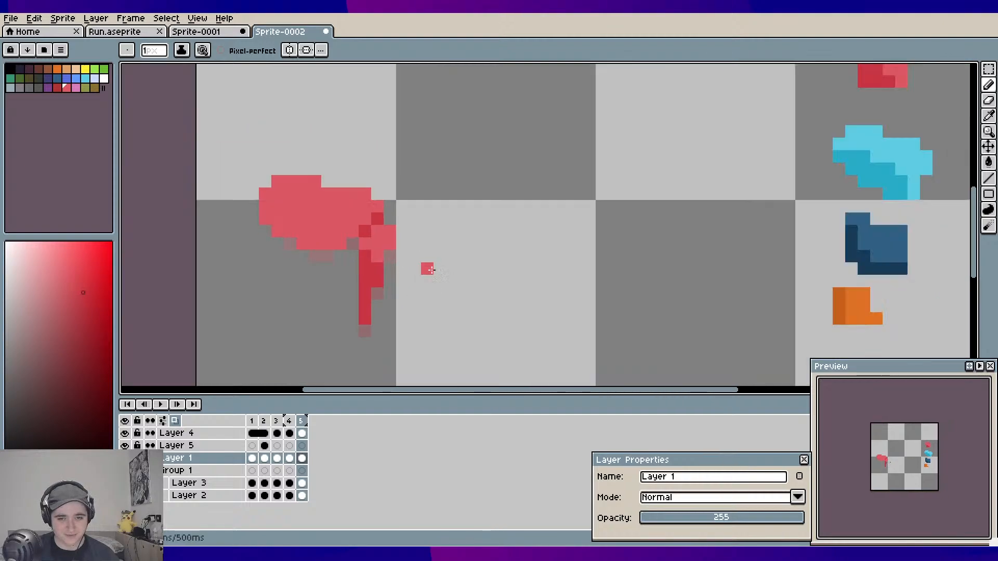
Play back the animation to check how the leg moves through the frames drawn so far
scroll(425, 267, up, 1)
key(Return)
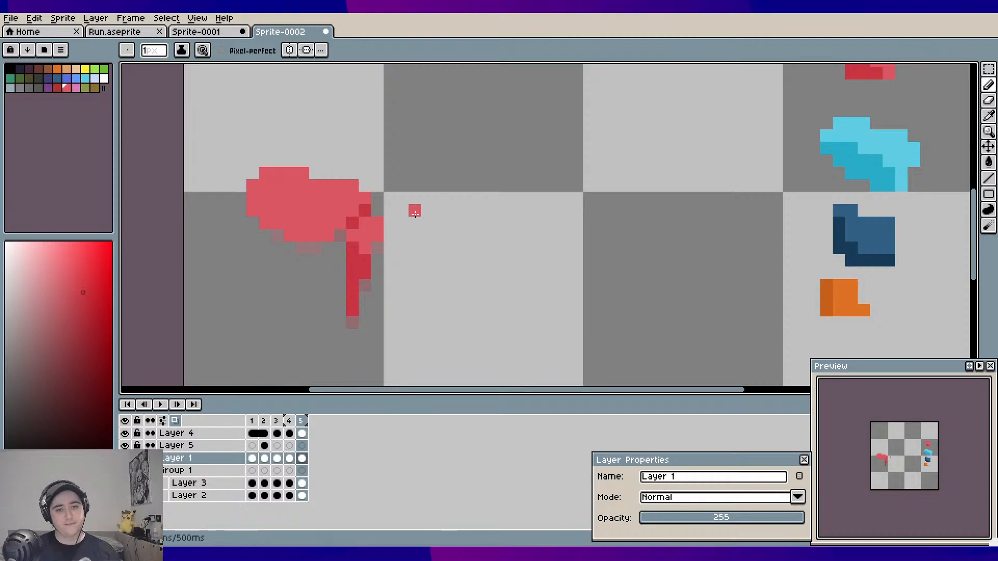
scroll(437, 250, up, 1)
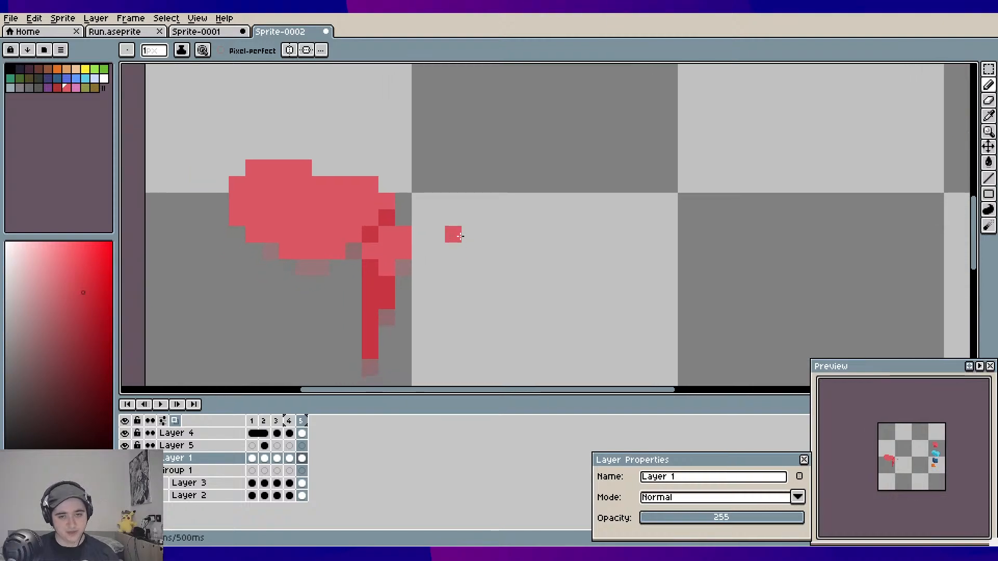
scroll(456, 251, down, 1)
drag(456, 250, 438, 219)
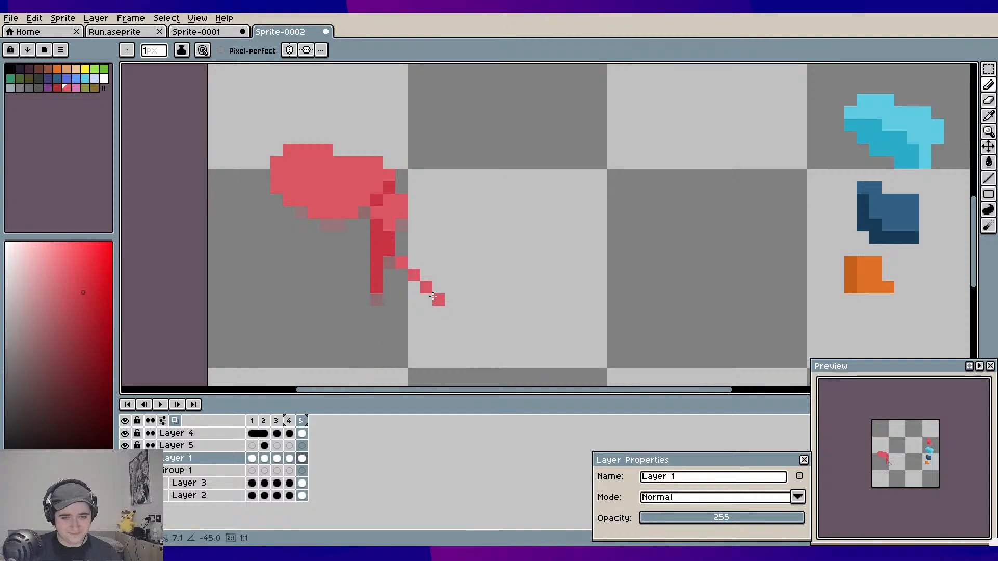
key(shift+n)
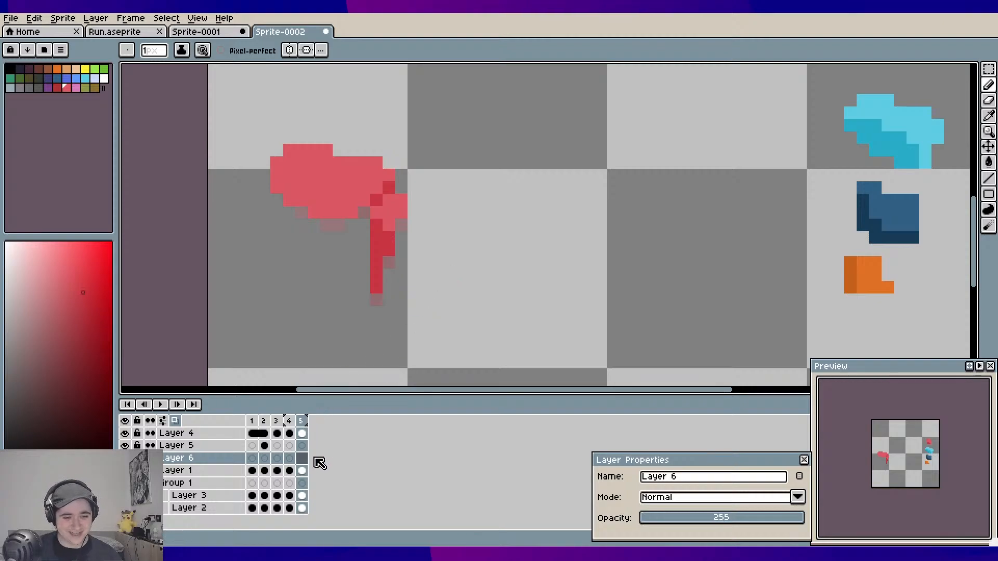
click(303, 471)
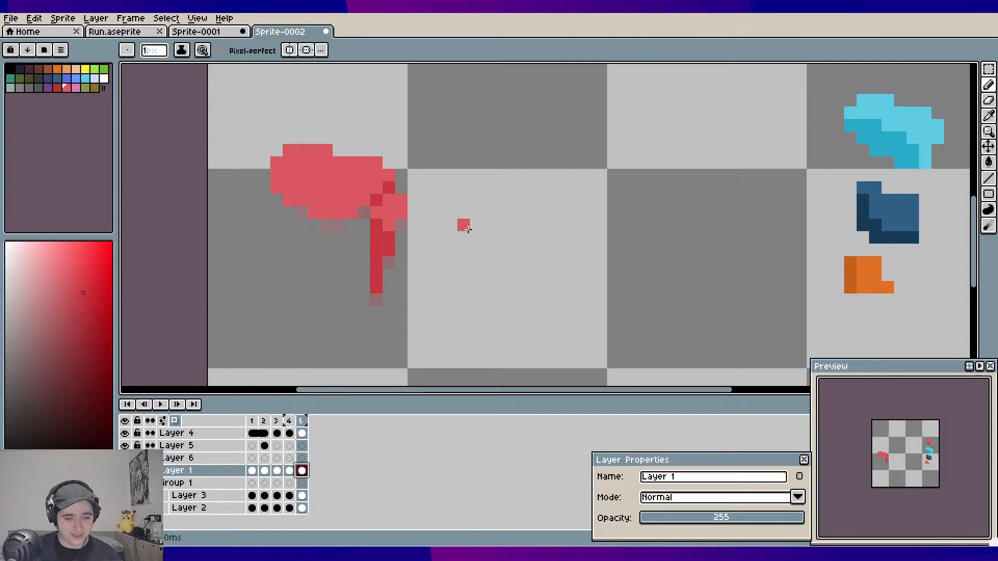
key(ctrl+z)
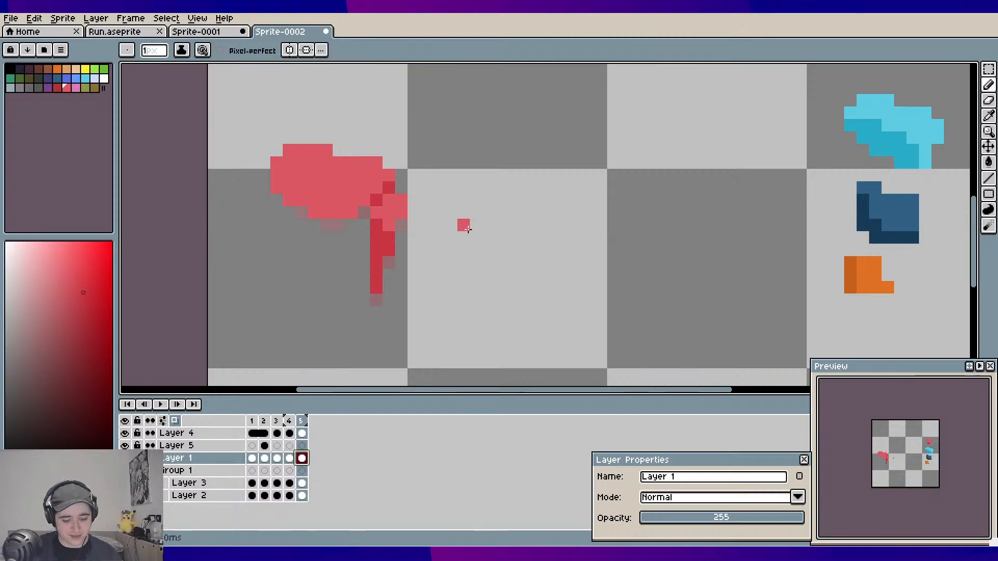
Add frame 6 to the animation and clear the copied leg from Layer 1 in it
key(alt+n)
click(468, 229)
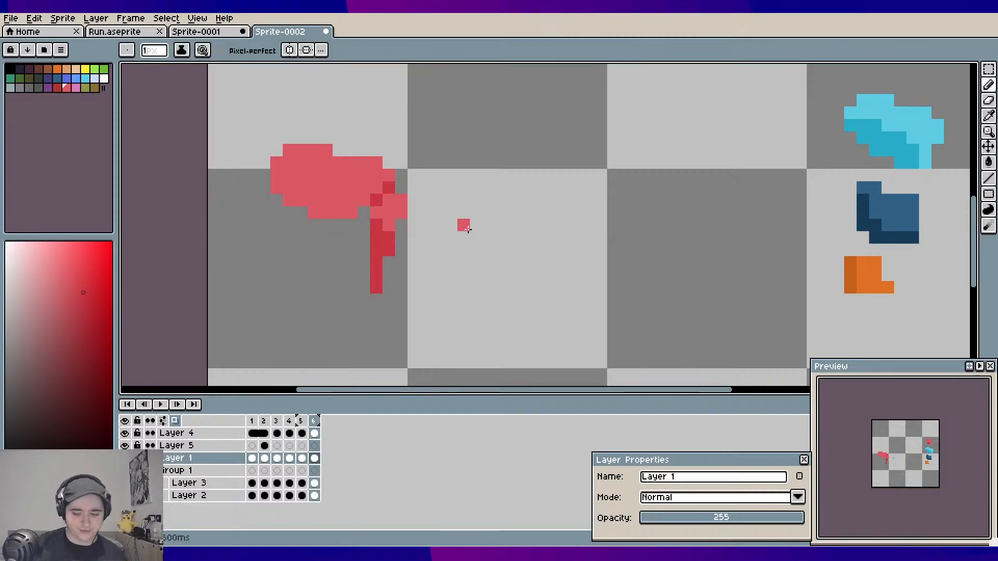
key(Delete)
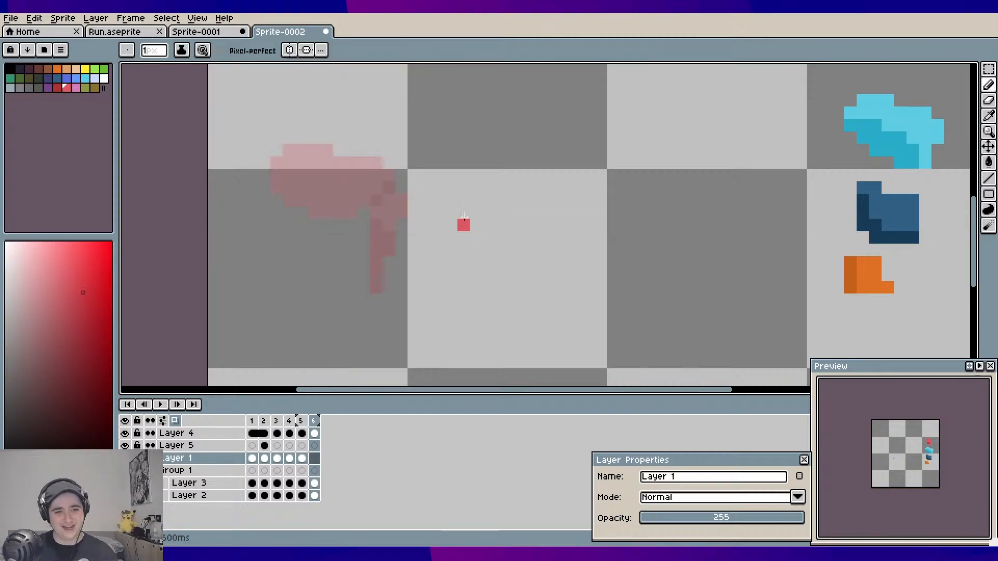
Draw and fill a flat-topped light red thigh in frame 6, following the onion-skinned pose with its upper edge level to the knee
scroll(312, 166, up, 1)
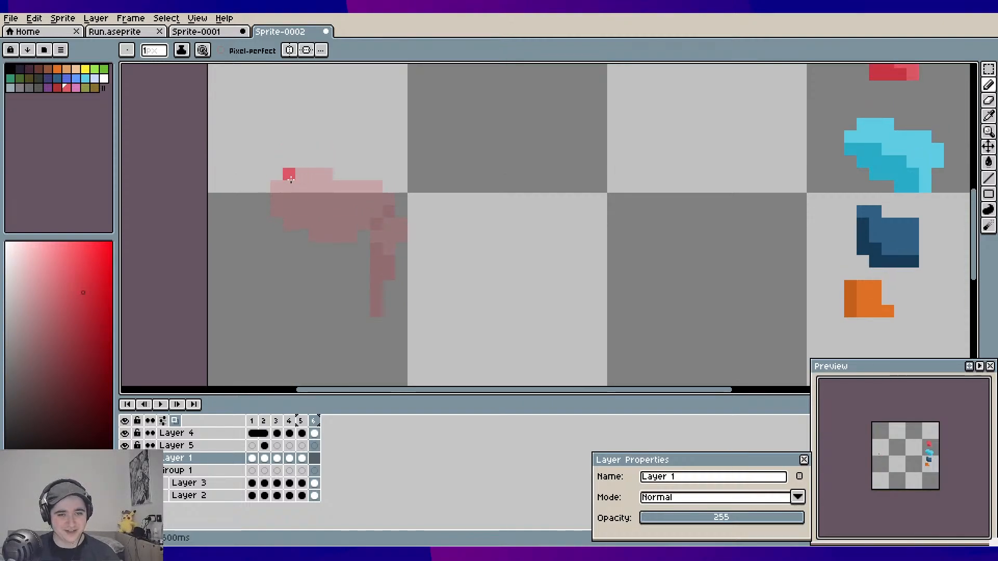
drag(292, 179, 382, 177)
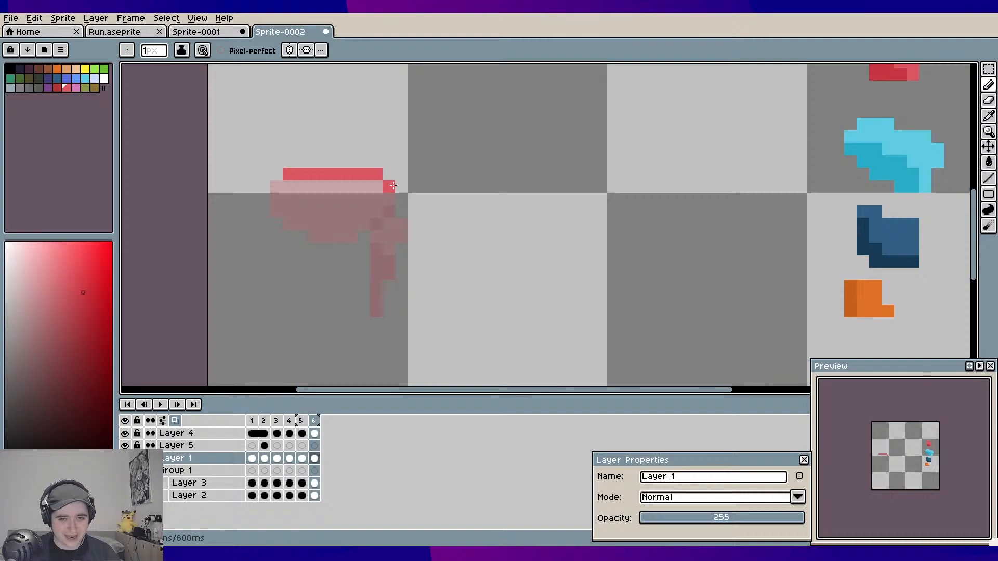
click(393, 176)
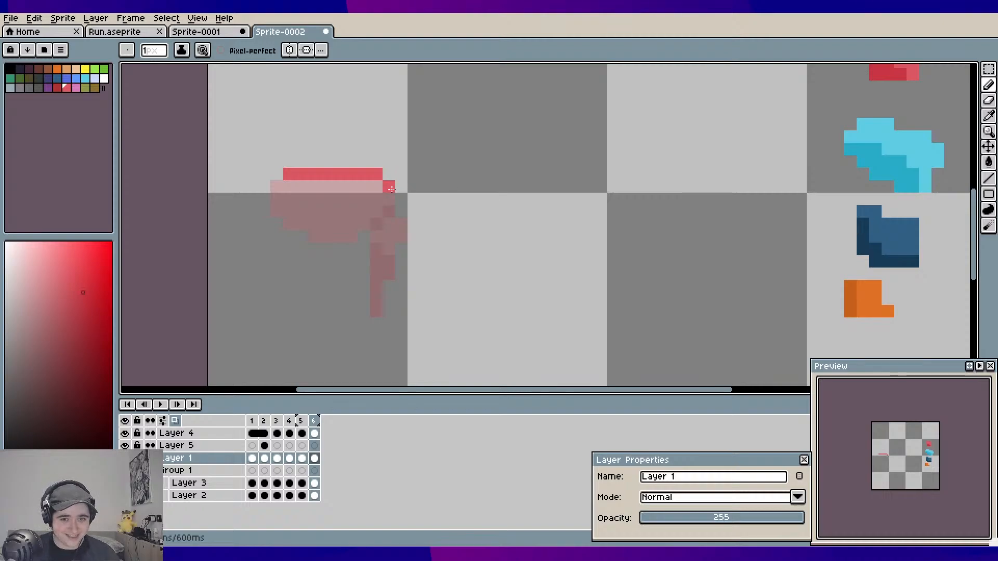
mouse_move(391, 189)
mouse_down()
mouse_move(359, 220)
mouse_move(312, 223)
mouse_move(275, 211)
mouse_up()
mouse_move(280, 187)
mouse_down()
mouse_move(304, 183)
mouse_move(328, 209)
mouse_move(314, 188)
mouse_move(345, 211)
mouse_move(324, 186)
mouse_move(345, 210)
mouse_move(354, 182)
mouse_move(378, 183)
mouse_move(362, 197)
mouse_move(401, 230)
mouse_move(393, 216)
mouse_move(402, 206)
mouse_move(383, 209)
mouse_move(391, 220)
mouse_move(368, 222)
mouse_move(380, 235)
mouse_move(403, 228)
mouse_move(371, 215)
mouse_move(372, 302)
mouse_up()
Add the light red kneecap, two diagonal dark red shading pixels and the dark red vertical lower leg to frame 6
click(400, 233)
click(403, 232)
click(384, 200)
click(372, 212)
click(373, 247)
drag(380, 265, 383, 251)
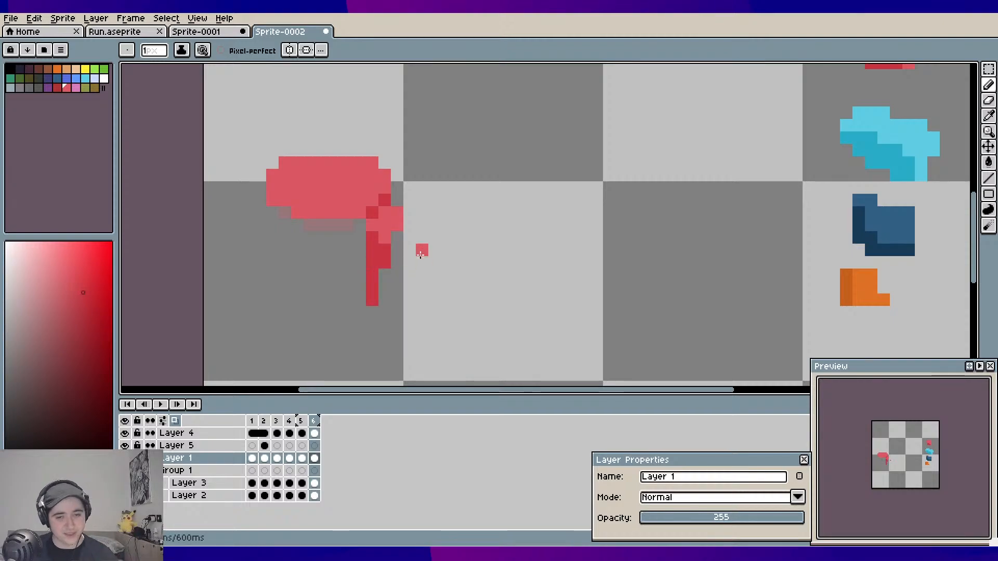
Step back and forth through frames 3 to 6 to check the red leg's motion
key(Left)
key(Left)
key(Left)
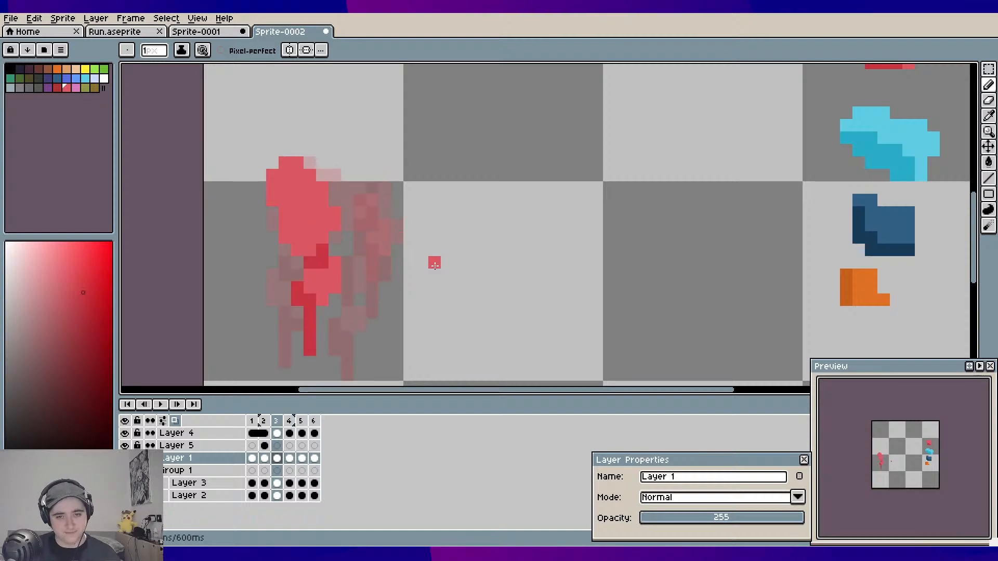
key(Right)
key(Right)
key(Right)
key(Left)
key(Left)
key(Left)
key(Right)
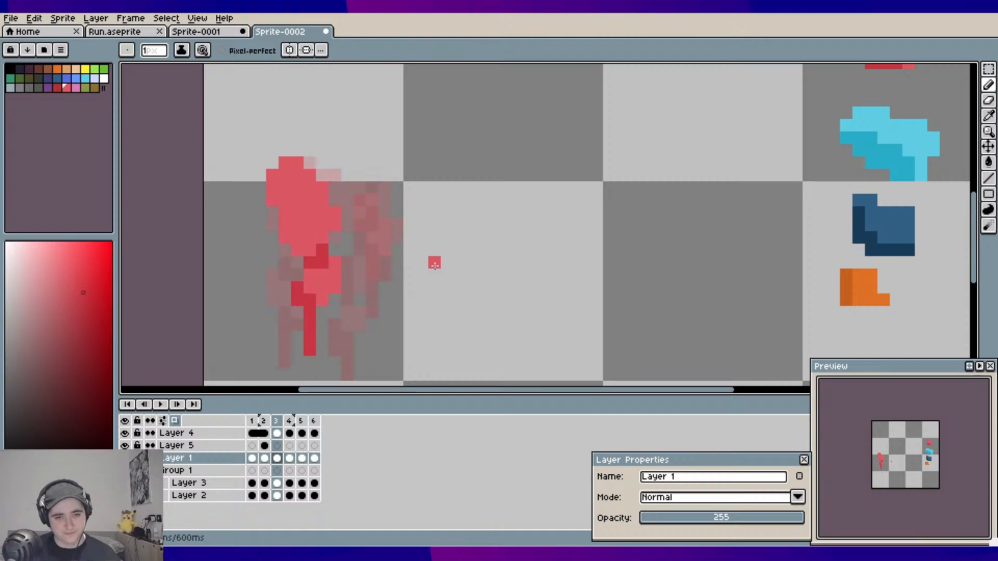
key(Right)
key(Right)
key(Left)
key(Left)
key(Left)
key(Right)
key(Right)
key(Right)
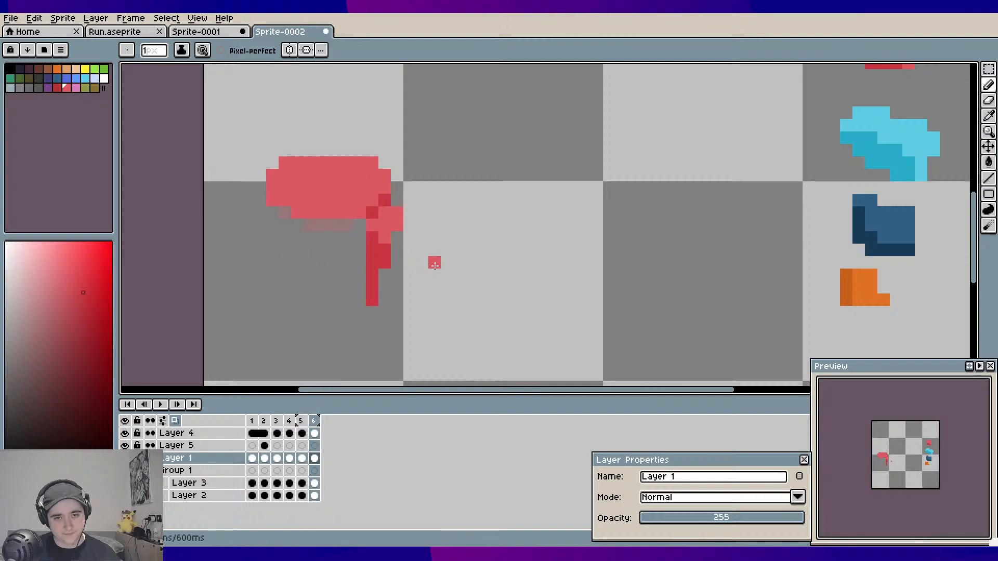
key(Left)
key(Left)
key(Left)
key(Right)
key(Right)
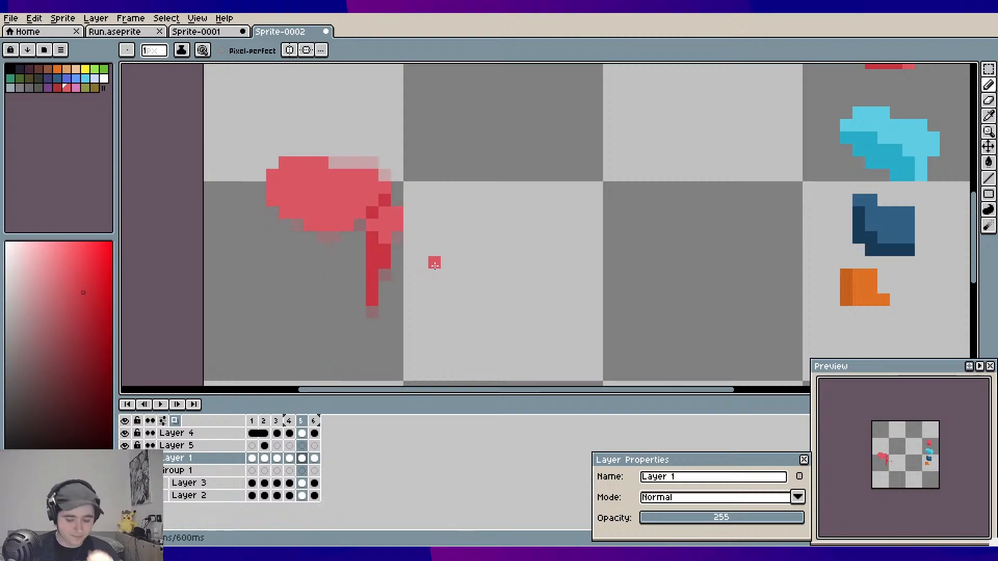
key(Right)
Add frame 7 after the last frame and clear its Layer 1 cel
scroll(405, 281, down, 2)
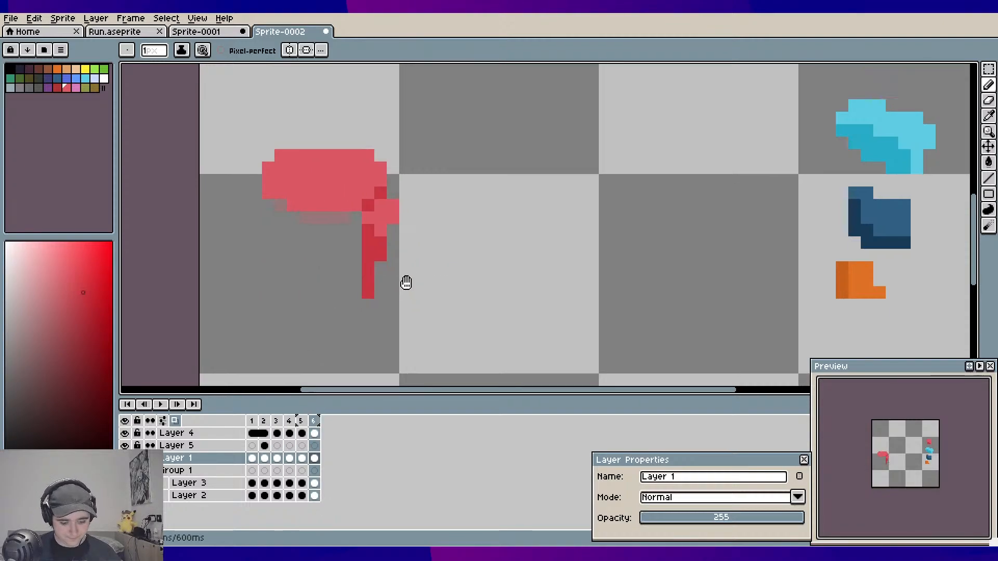
drag(397, 268, 374, 291)
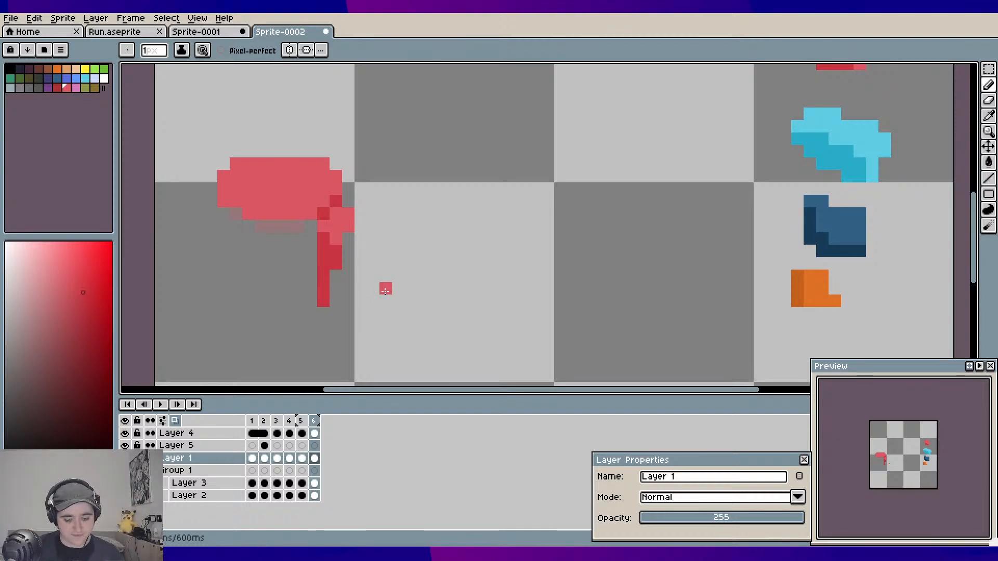
key(alt+n)
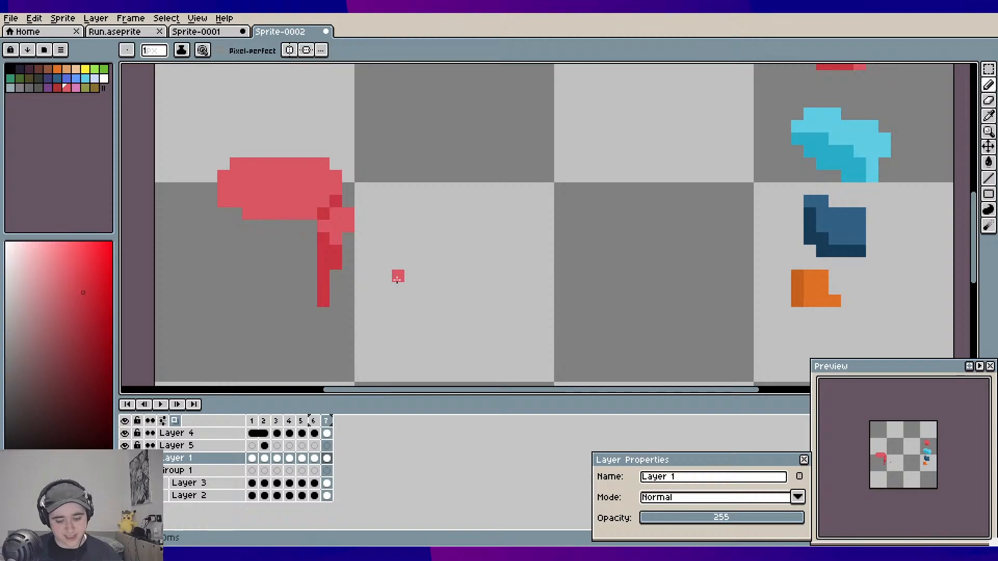
key(Delete)
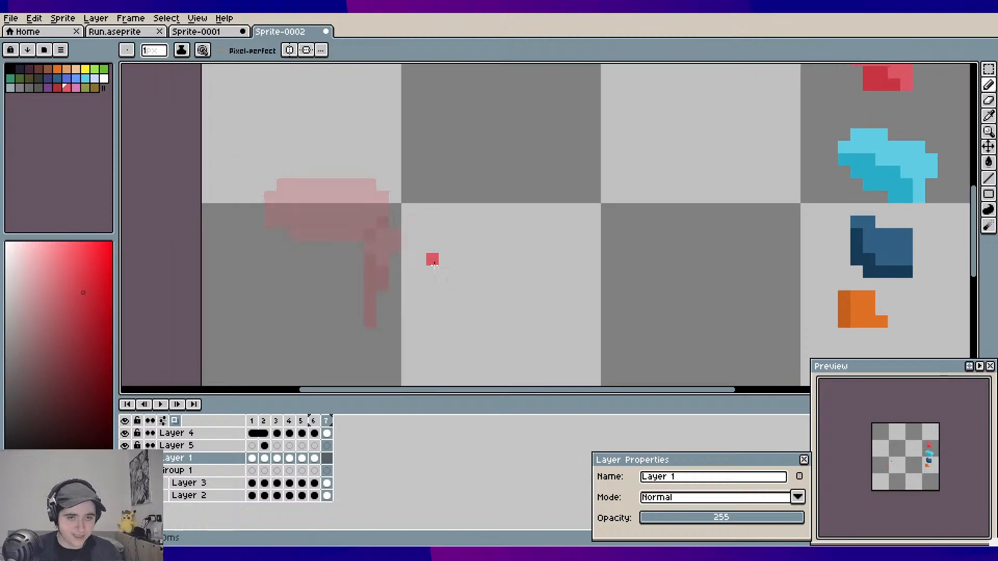
Draw the red leg on Layer 1 of frame 7, swinging down from the raised pose, with a light thigh and dark shin
mouse_move(283, 185)
mouse_down()
mouse_move(271, 221)
mouse_move(284, 234)
mouse_move(273, 229)
mouse_move(308, 267)
mouse_move(347, 249)
mouse_move(345, 239)
mouse_move(323, 209)
mouse_move(289, 189)
mouse_move(298, 236)
mouse_move(308, 223)
mouse_move(331, 242)
mouse_move(321, 238)
mouse_move(333, 294)
mouse_move(346, 219)
mouse_move(358, 224)
mouse_move(347, 232)
mouse_move(358, 251)
mouse_move(359, 268)
mouse_move(347, 268)
mouse_move(345, 314)
mouse_up()
scroll(321, 243, down, 2)
scroll(345, 233, up, 1)
click(349, 217)
scroll(391, 286, down, 2)
drag(431, 280, 417, 243)
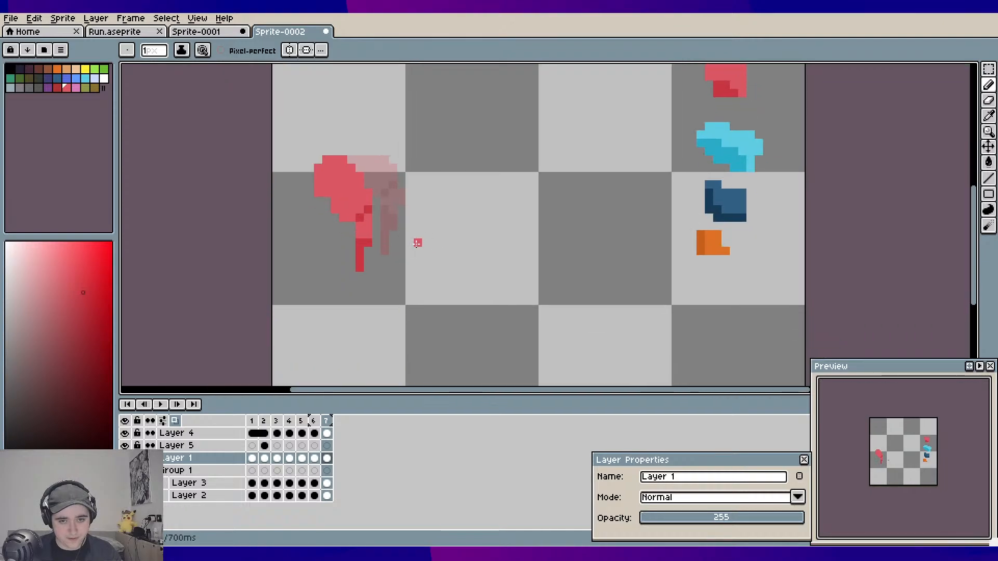
Step through frames 1 to 7 to compare the new leg pose with the rest of the run cycle
key(Left)
key(Left)
key(Left)
key(Left)
key(Left)
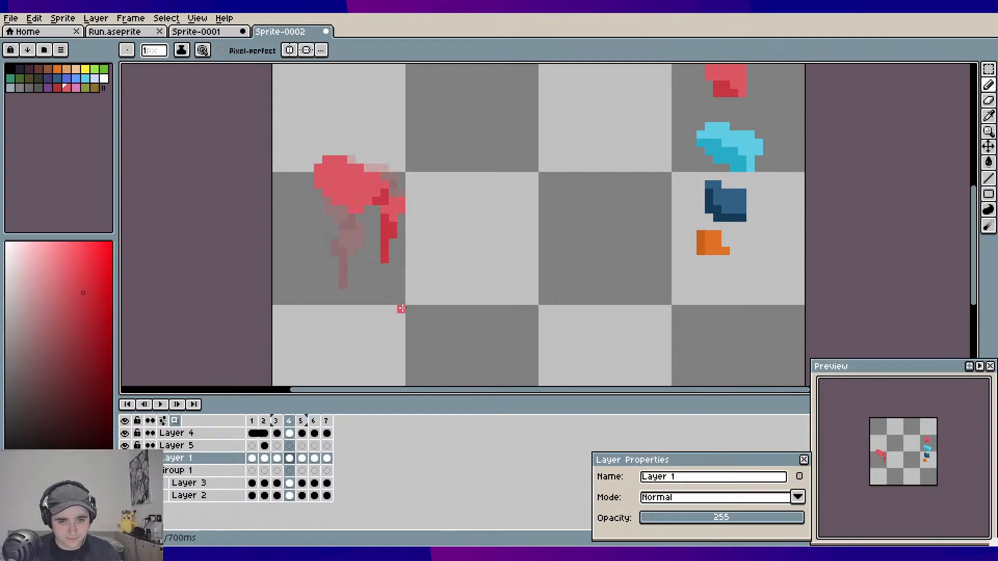
key(Right)
key(Right)
key(Right)
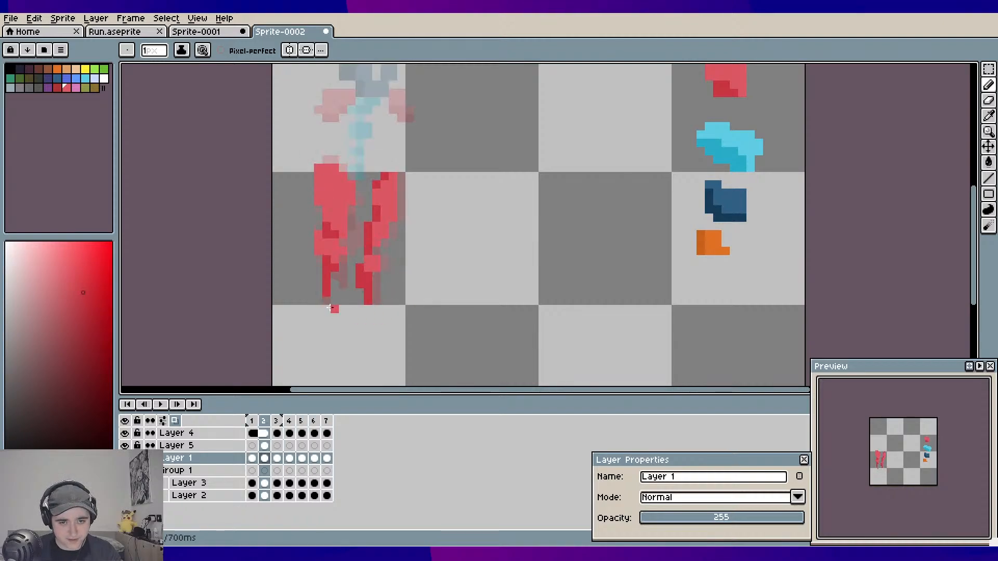
key(Right)
key(Right)
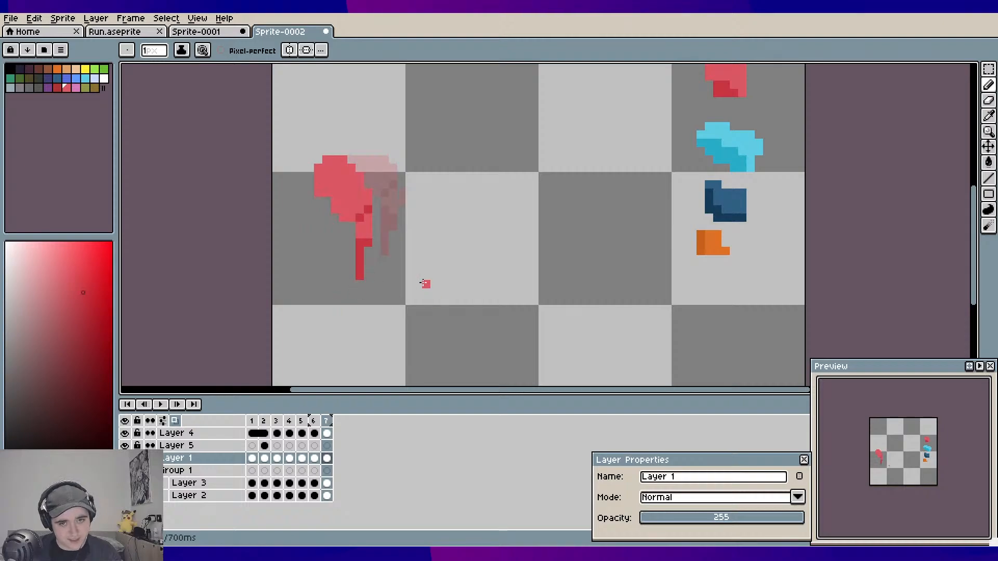
key(Right)
key(Left)
key(Left)
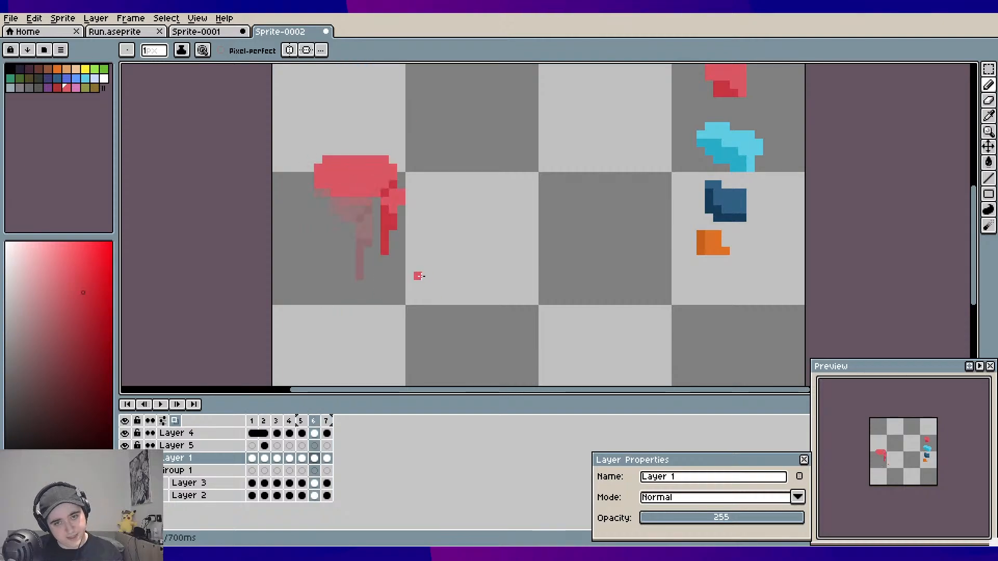
key(Left)
key(Right)
key(Right)
key(Right)
key(Left)
key(Left)
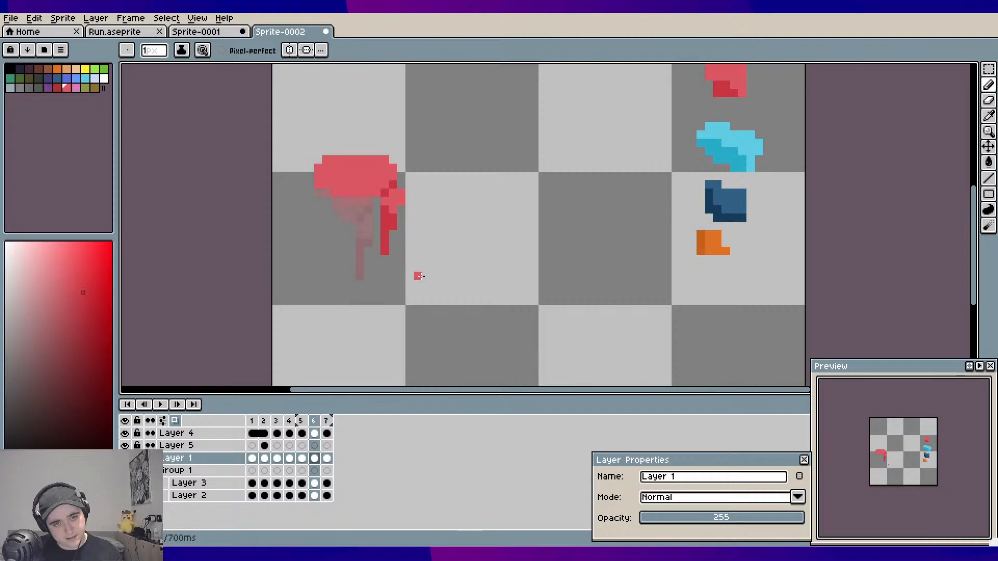
key(Left)
key(Right)
key(Right)
key(Right)
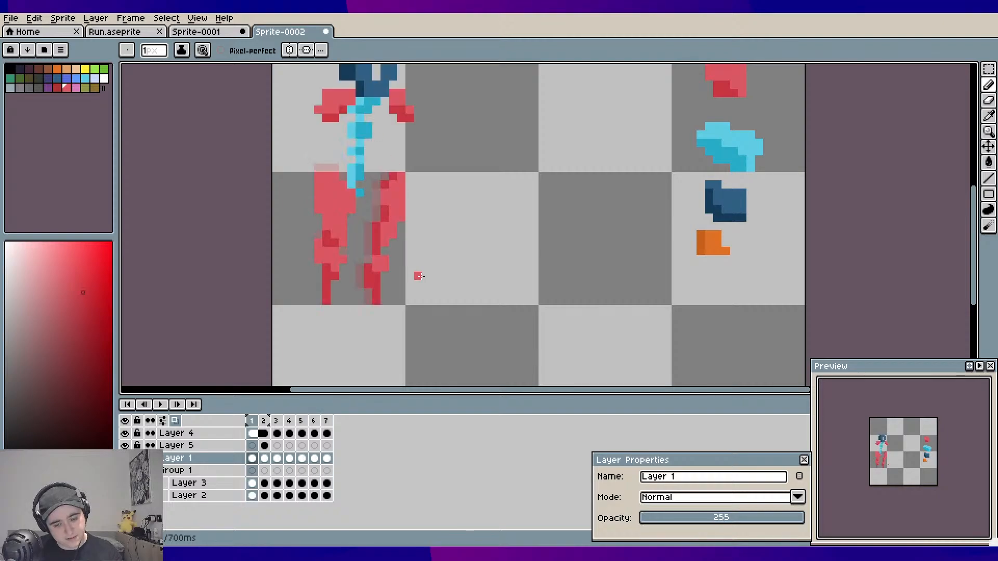
key(i)
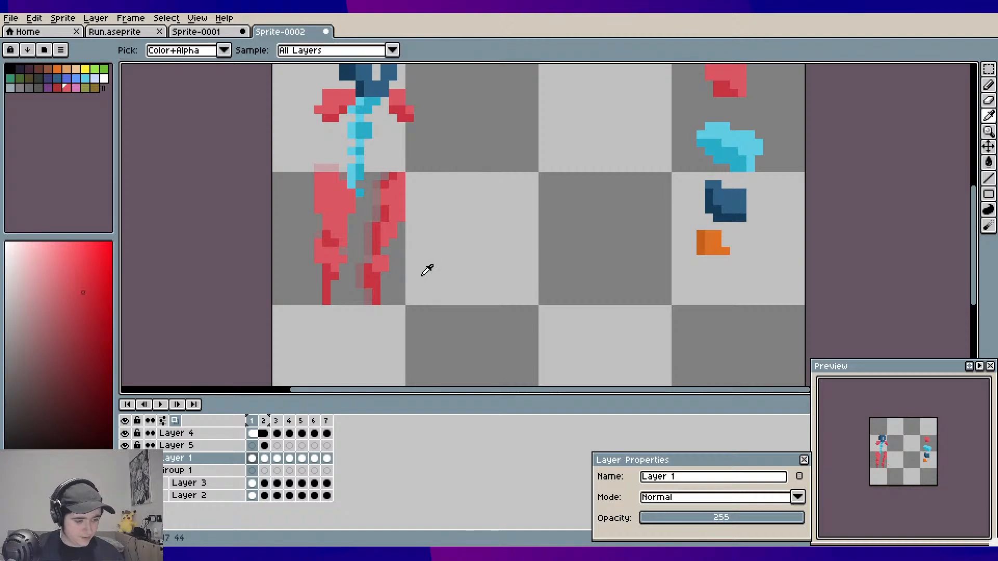
key(ctrl+z)
key(v)
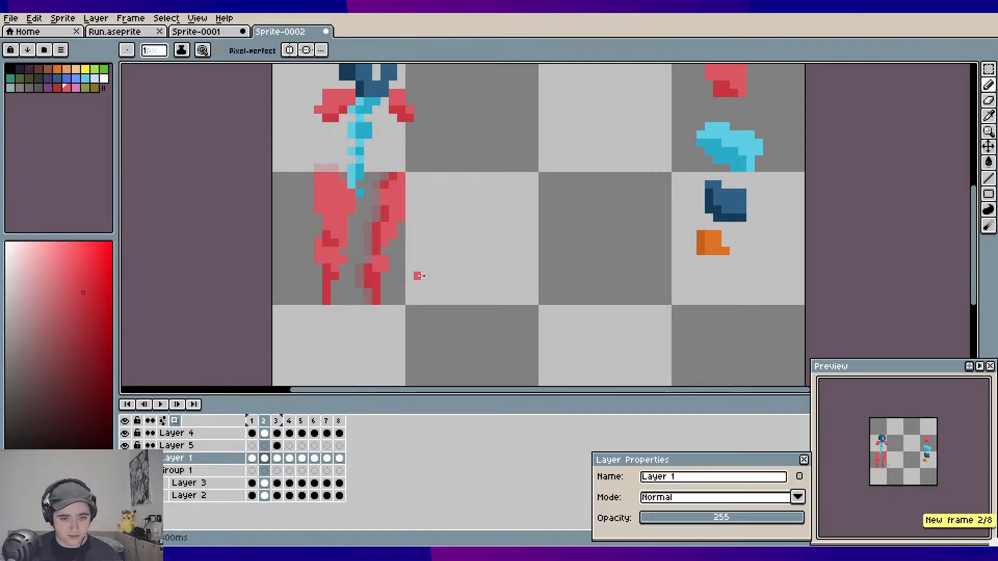
Add frame 8 at the end of the timeline and clear its Layer 1 cel
key(b)
key(End)
key(alt+n)
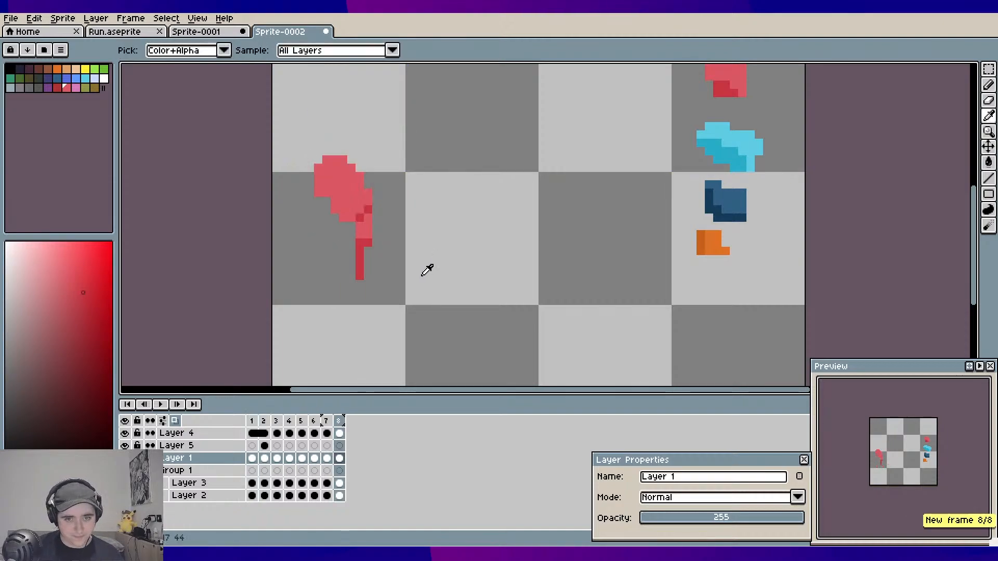
key(Delete)
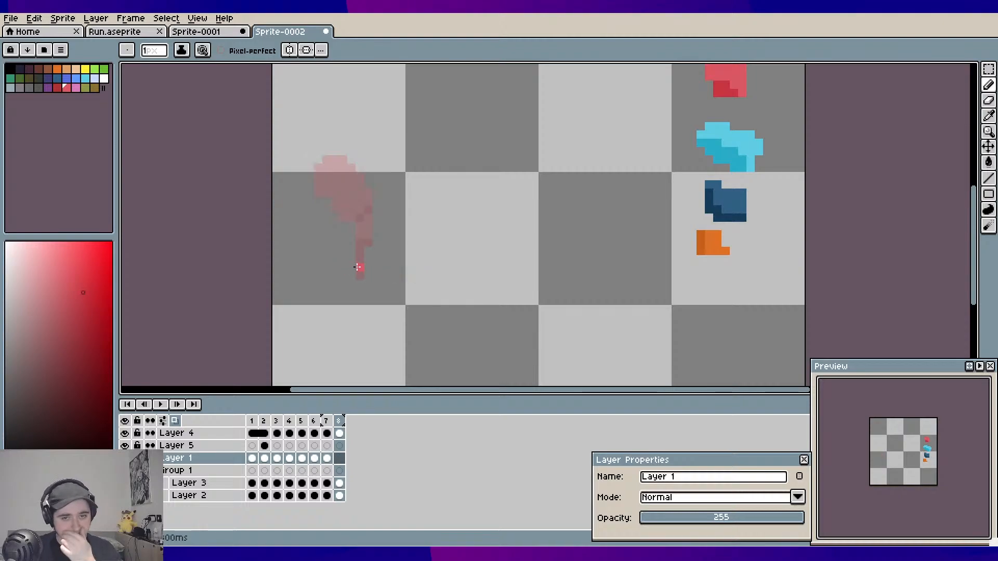
Try drawing the lower leg on frame 8's Layer 1, with a 5-pixel dark red shin and a lighter red calf
scroll(356, 279, up, 1)
drag(356, 278, 374, 277)
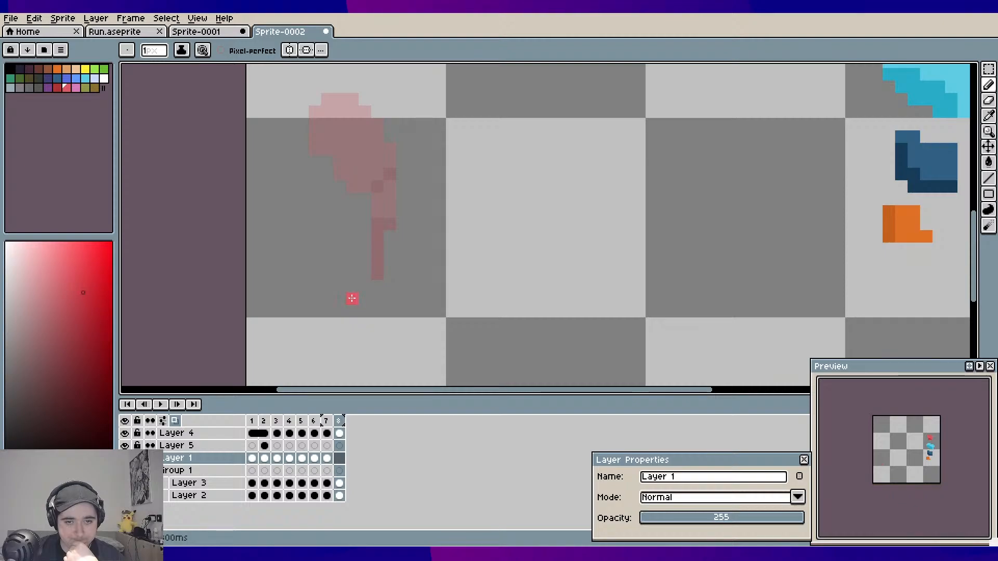
drag(352, 300, 349, 252)
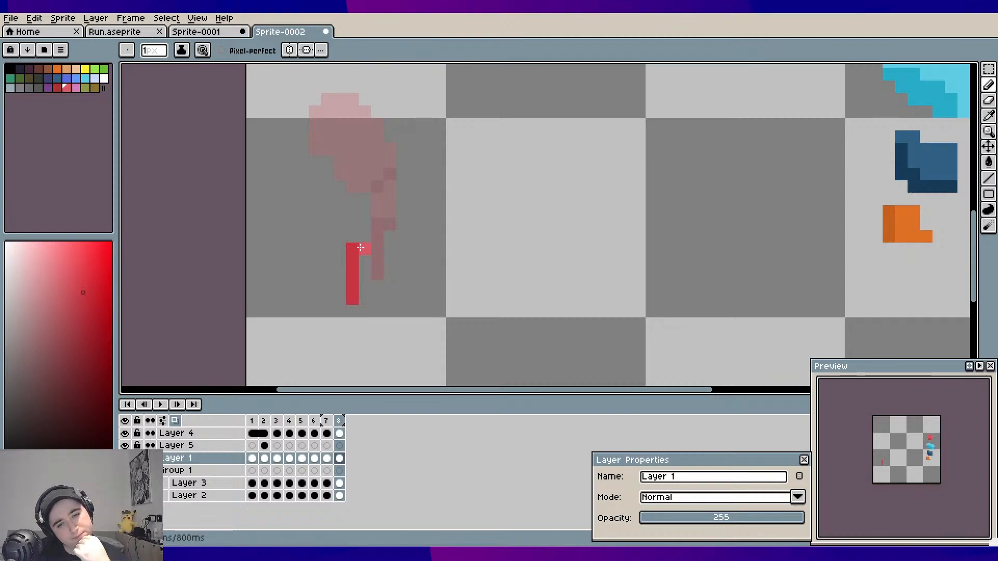
click(363, 248)
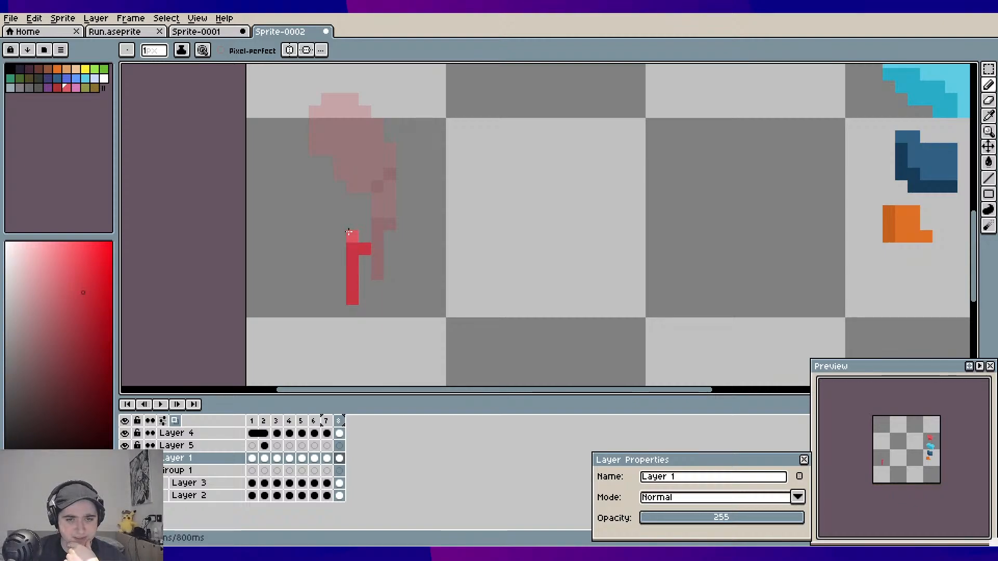
drag(340, 223, 339, 237)
click(352, 223)
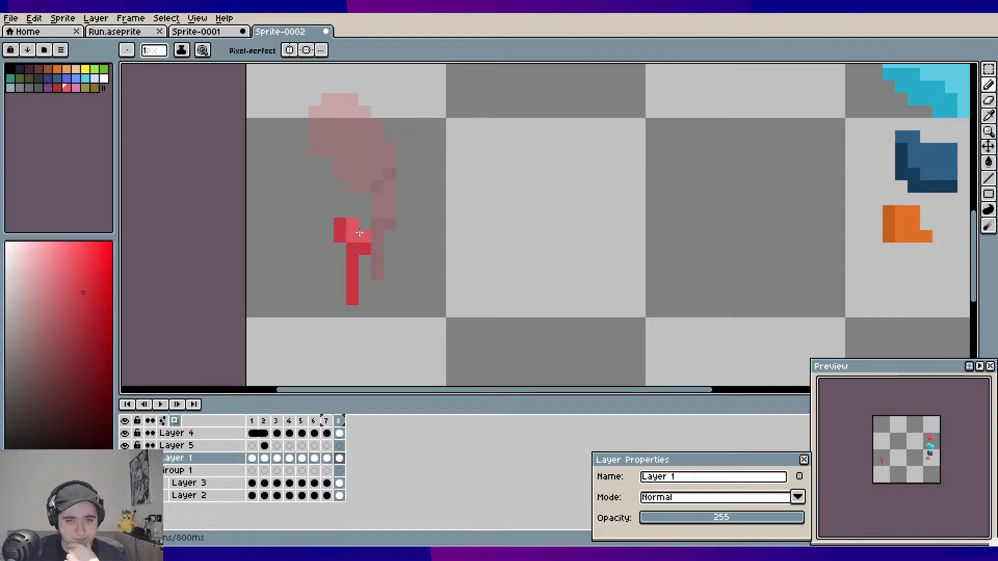
click(375, 212)
click(374, 225)
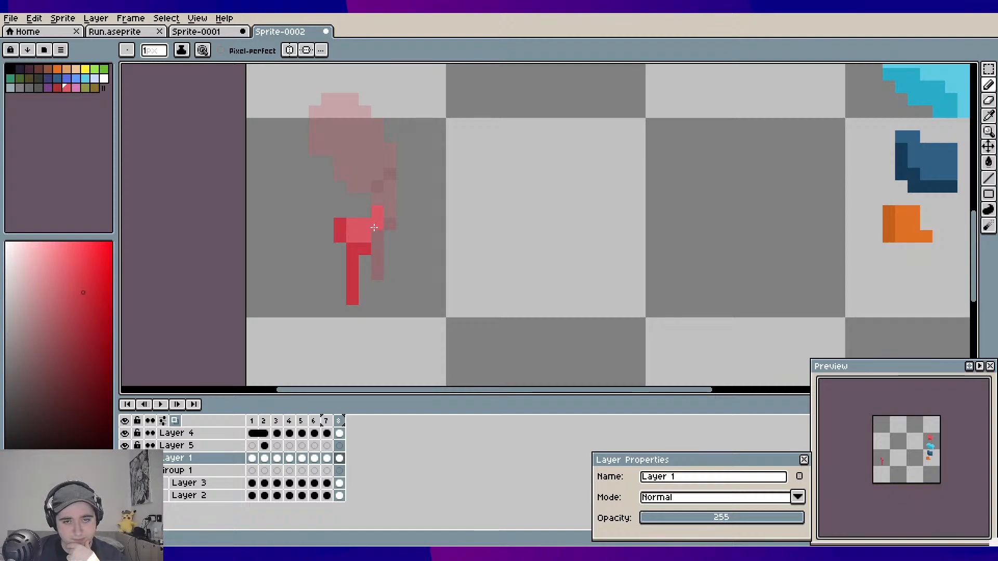
Try shading the knee dark red on frame 8 and drawing the light red thigh above it
click(352, 211)
click(365, 199)
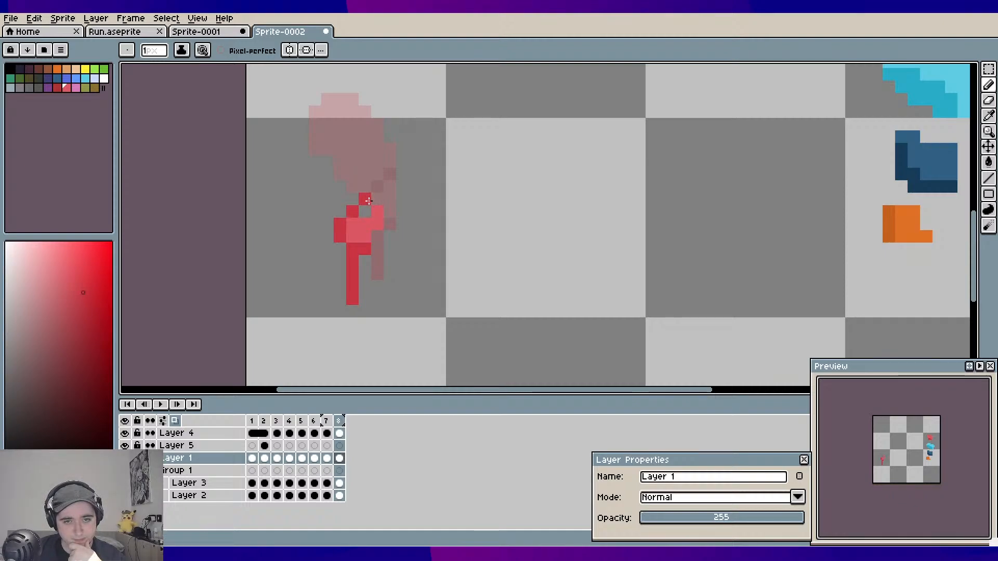
mouse_move(365, 186)
mouse_down()
mouse_move(321, 109)
mouse_move(330, 107)
mouse_move(308, 121)
mouse_move(320, 163)
mouse_move(347, 182)
mouse_move(334, 160)
mouse_move(319, 176)
mouse_move(340, 207)
mouse_move(348, 182)
mouse_up()
Step repeatedly through all eight frames to examine how the frame 8 leg fits the animation loop
scroll(410, 222, down, 1)
drag(410, 222, 370, 232)
key(Left)
key(Left)
key(Left)
key(Left)
key(Left)
key(Left)
key(Left)
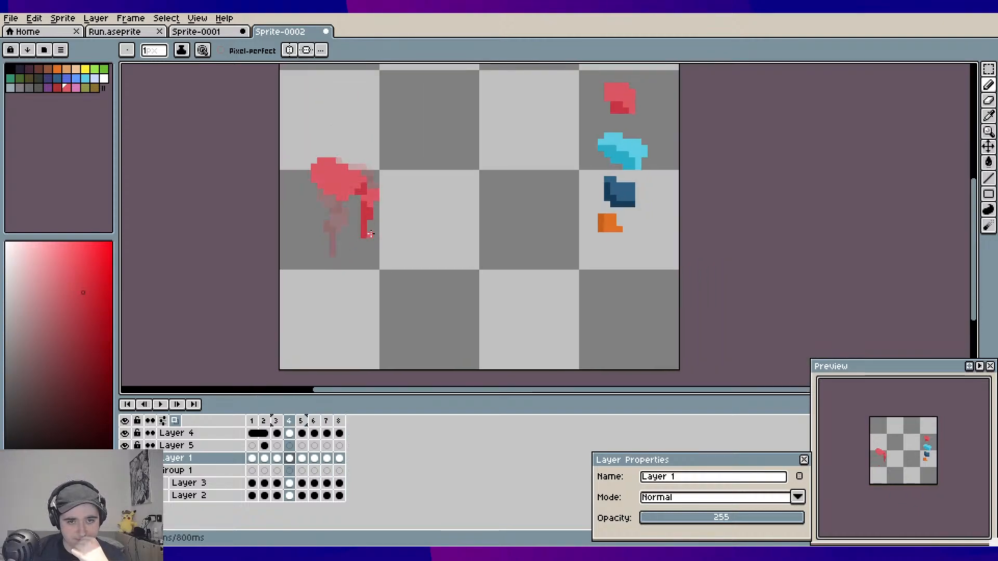
key(Right)
key(Right)
key(Right)
key(Right)
key(Right)
key(Right)
key(Right)
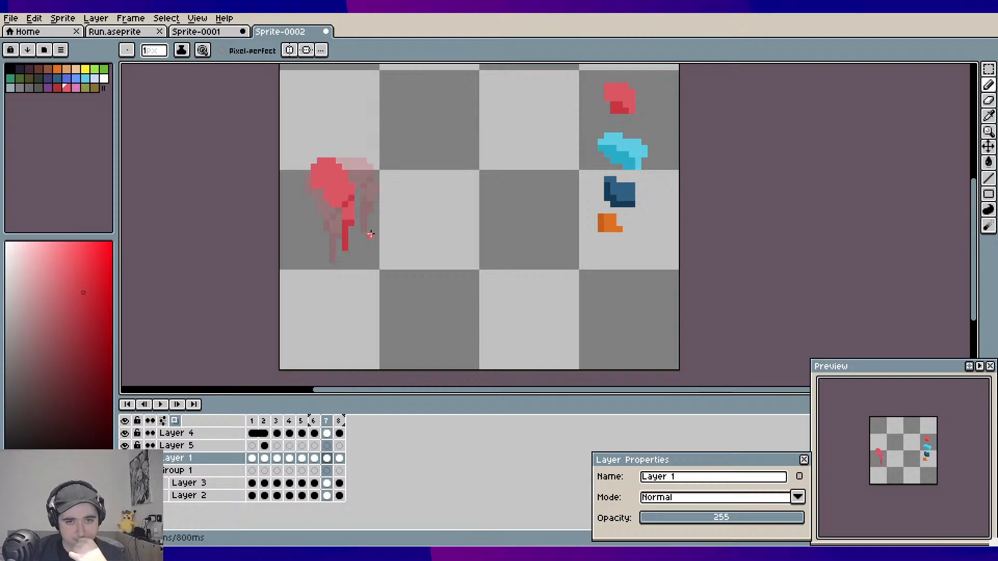
key(Left)
key(Left)
key(Left)
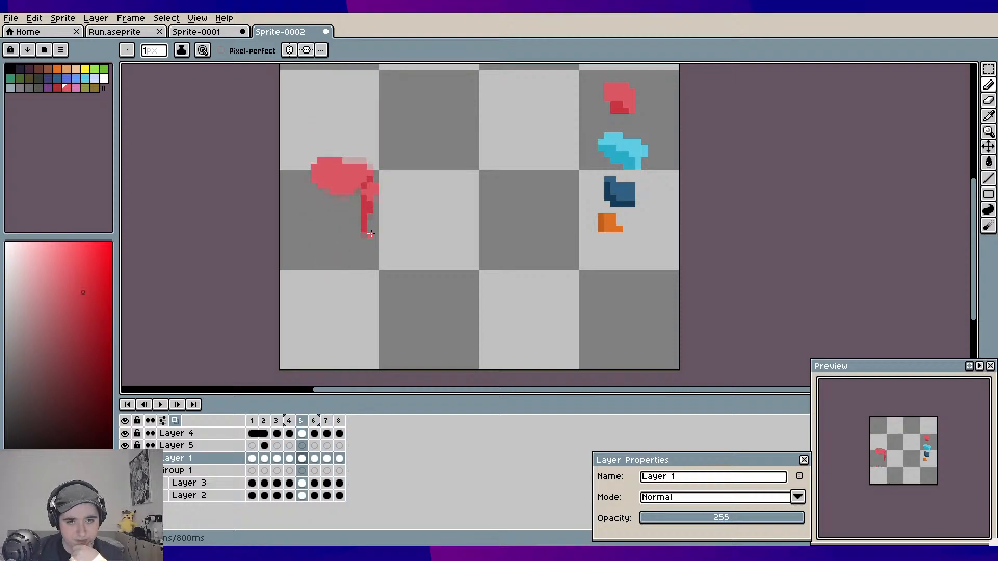
key(Right)
key(Right)
key(Right)
key(Right)
key(Left)
key(Right)
key(Right)
key(Right)
key(Right)
key(Right)
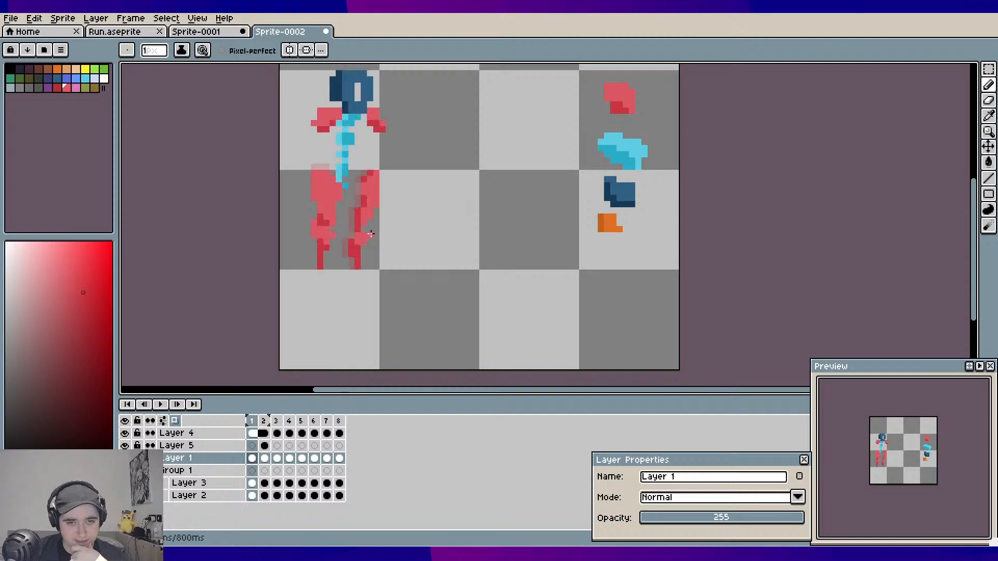
key(Left)
key(Left)
key(Left)
key(Left)
key(Right)
key(Right)
key(Right)
key(Right)
key(Right)
key(Right)
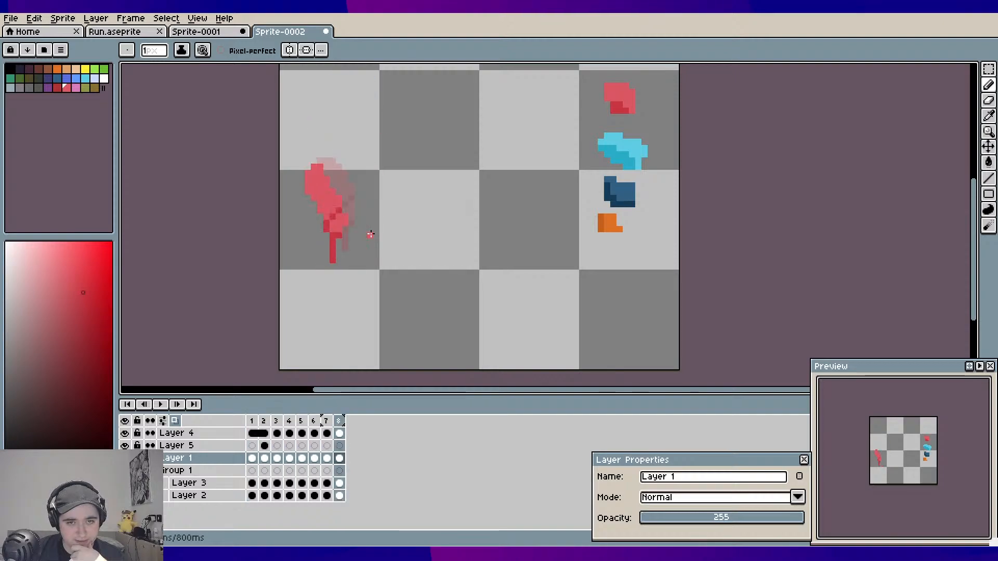
key(Right)
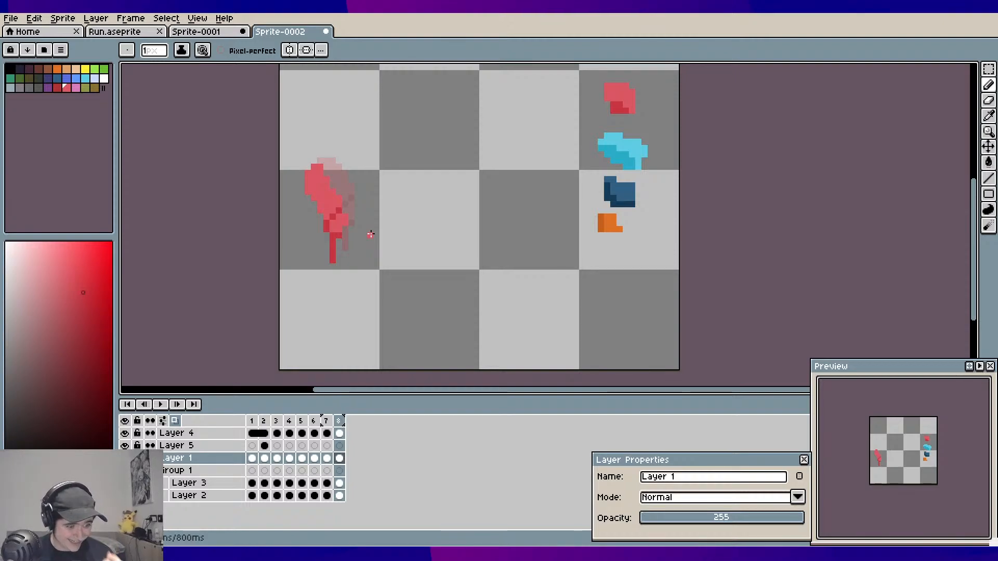
key(Right)
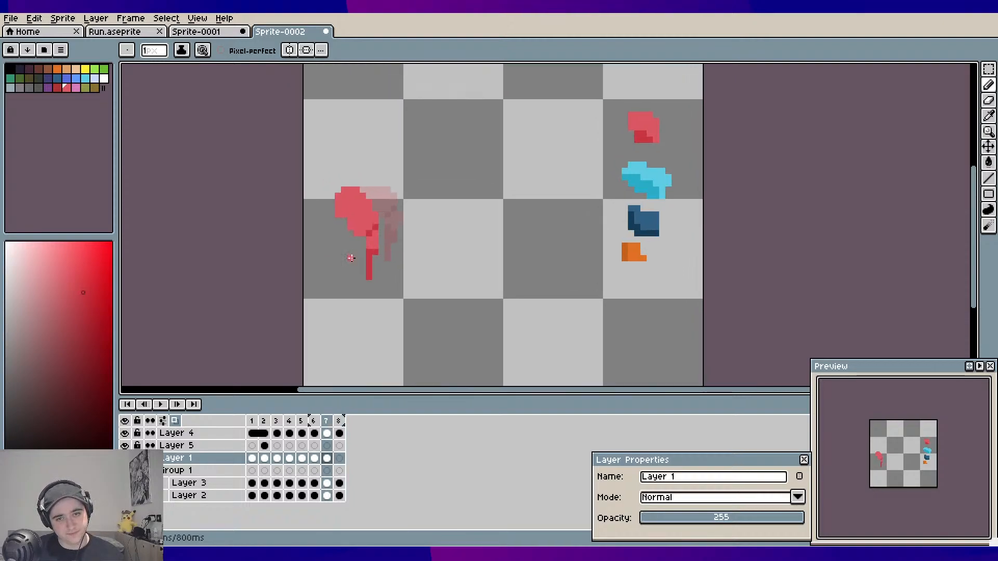
Try placing a copy of frame 1's Layer 1 leg in the same position on frame 8's Layer 1
scroll(333, 236, up, 1)
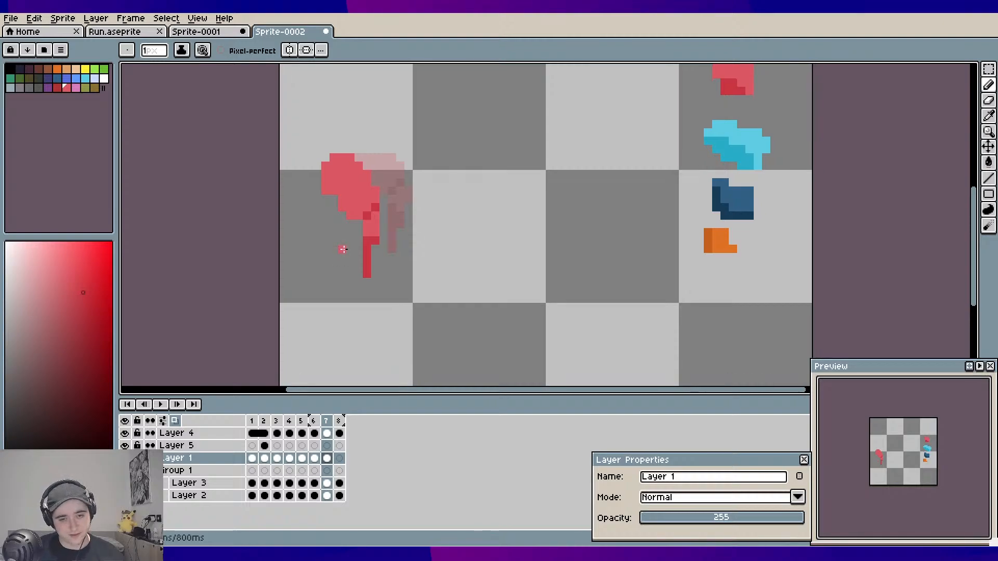
click(253, 458)
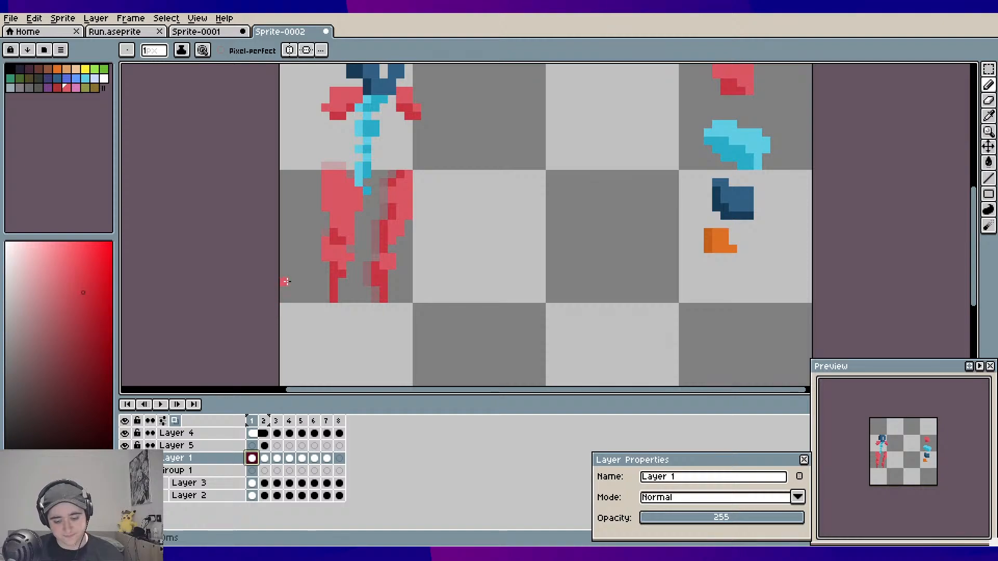
key(m)
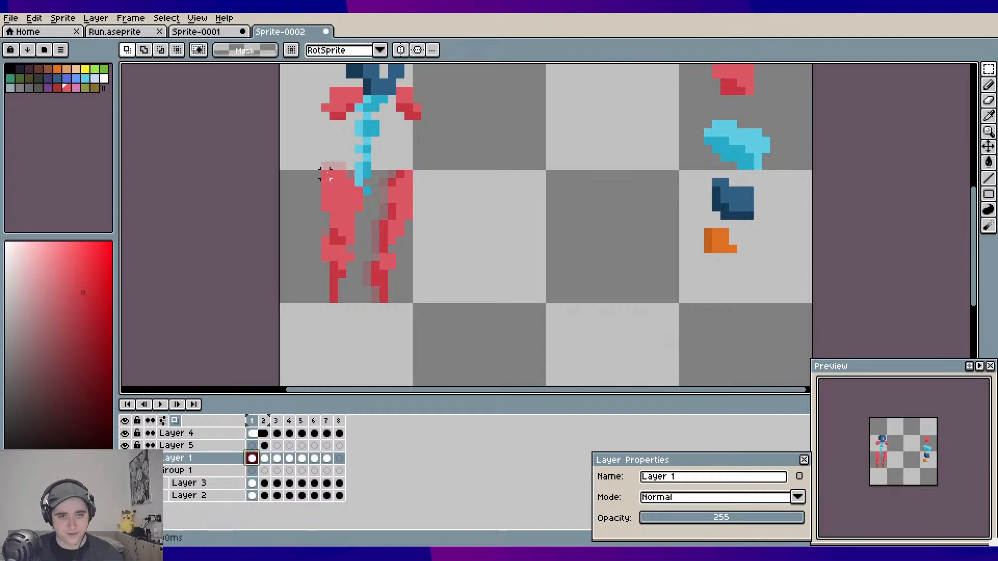
drag(326, 174, 365, 305)
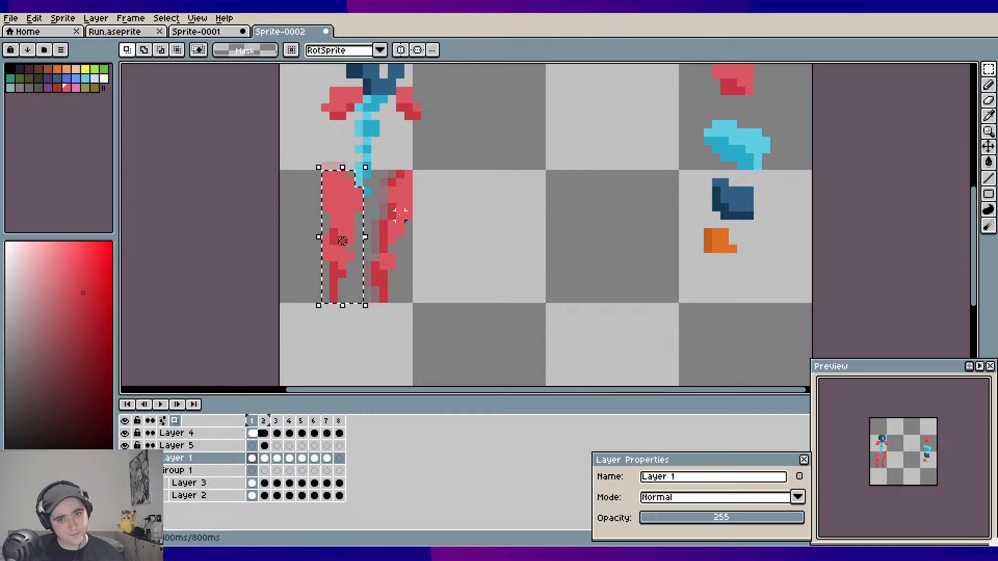
click(339, 458)
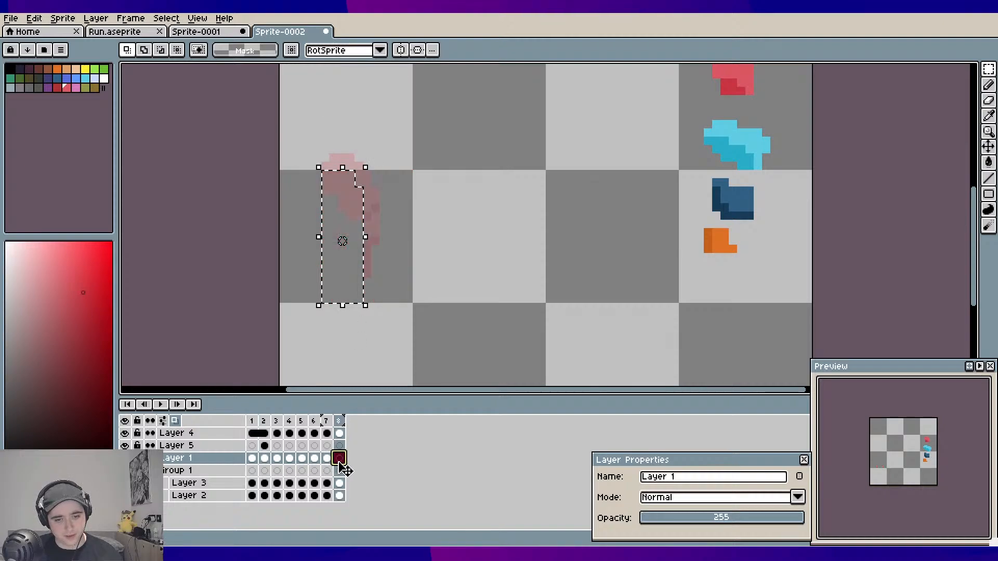
key(ctrl+v)
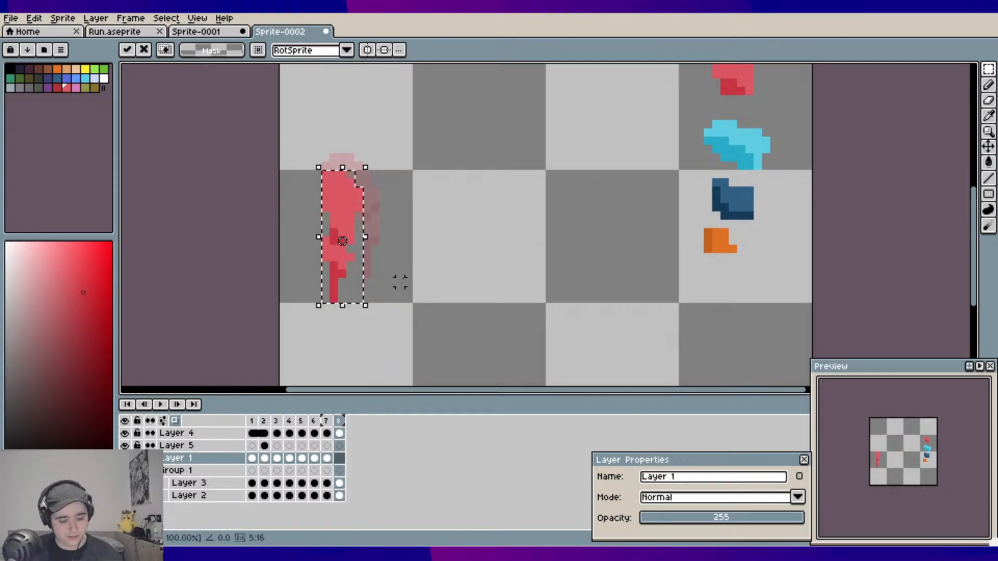
click(399, 282)
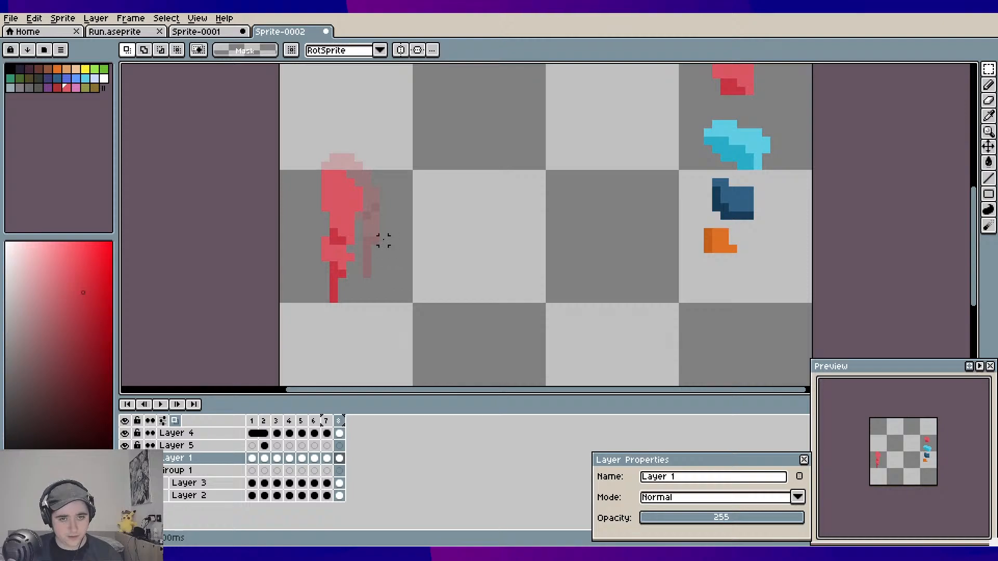
Compare the Layer 1 leg poses on frames 1 and 8, and play the animation to examine the loop
click(251, 458)
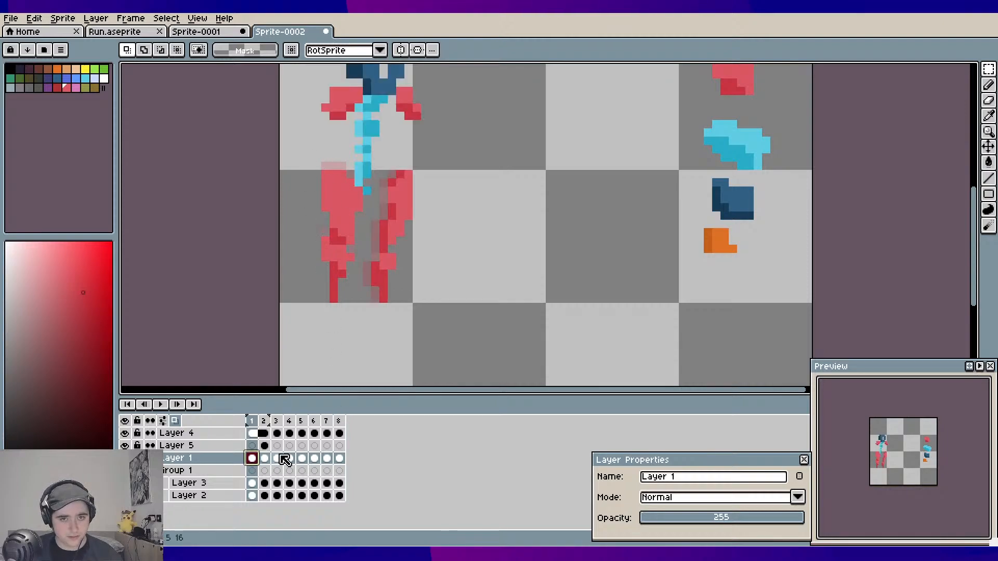
click(340, 458)
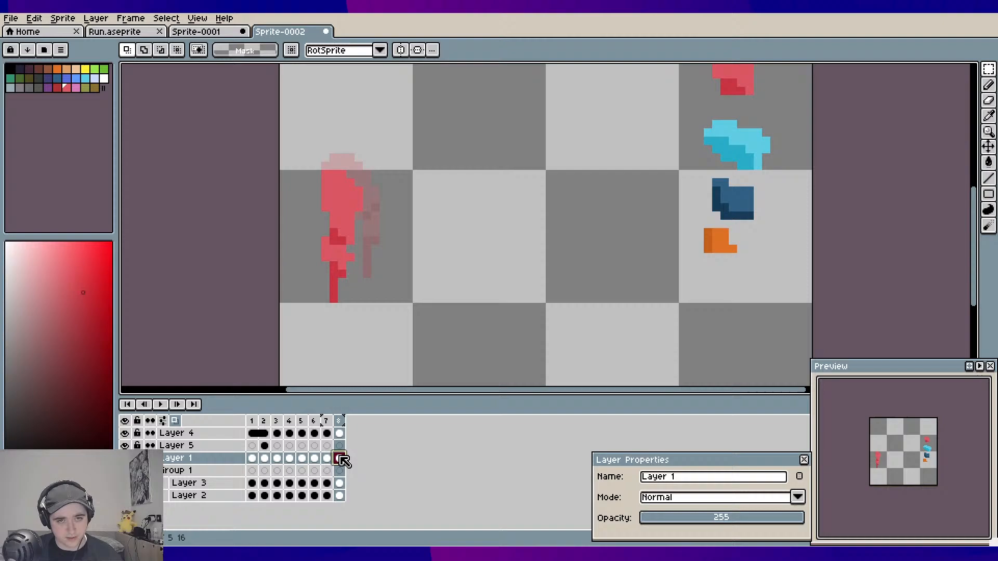
click(264, 460)
click(252, 460)
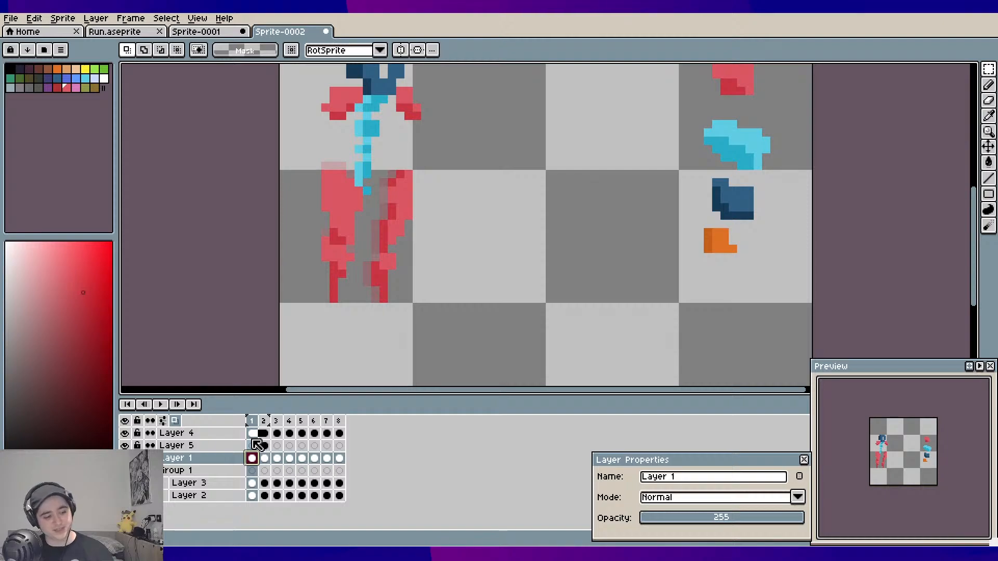
click(340, 459)
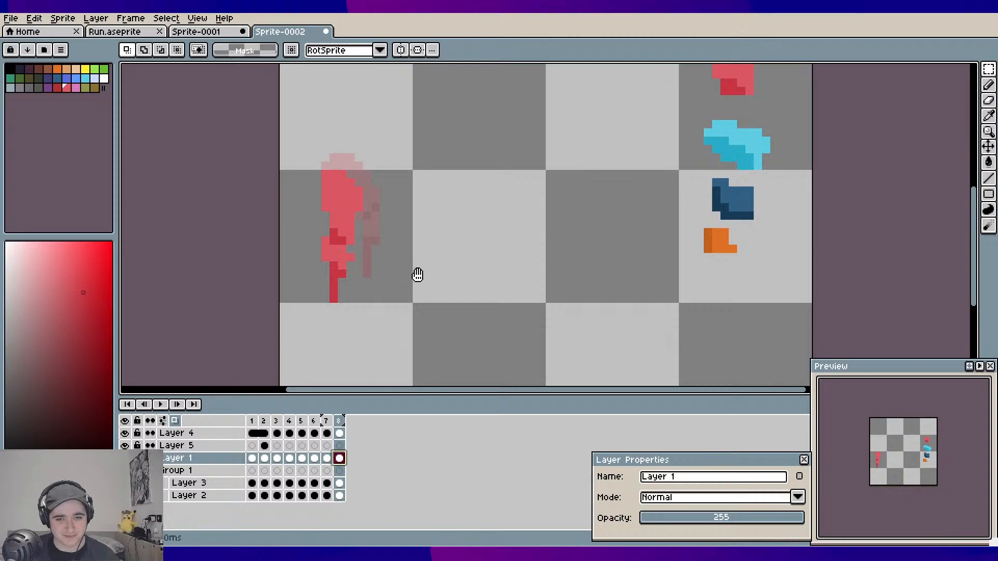
drag(417, 275, 334, 280)
scroll(374, 276, down, 1)
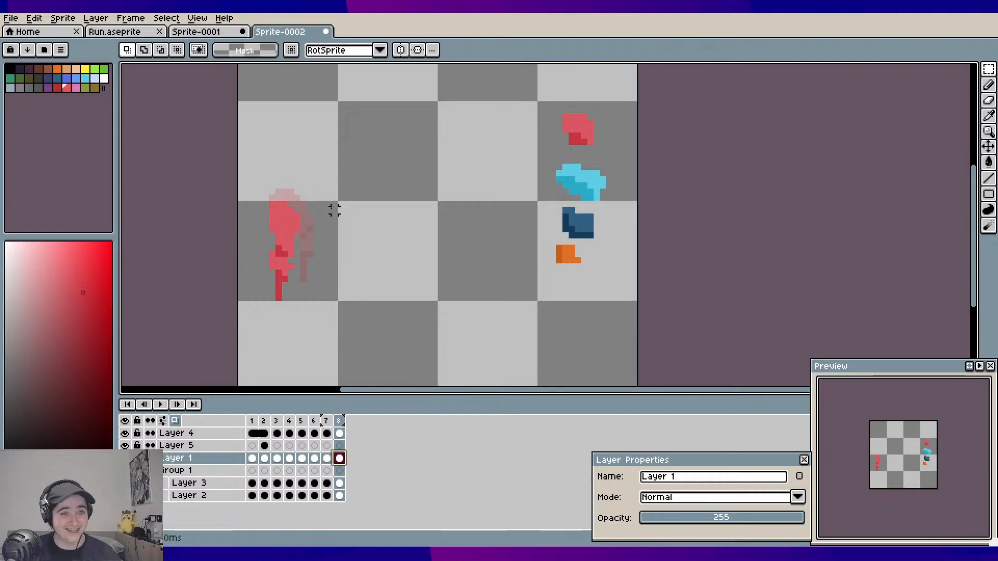
drag(334, 204, 325, 220)
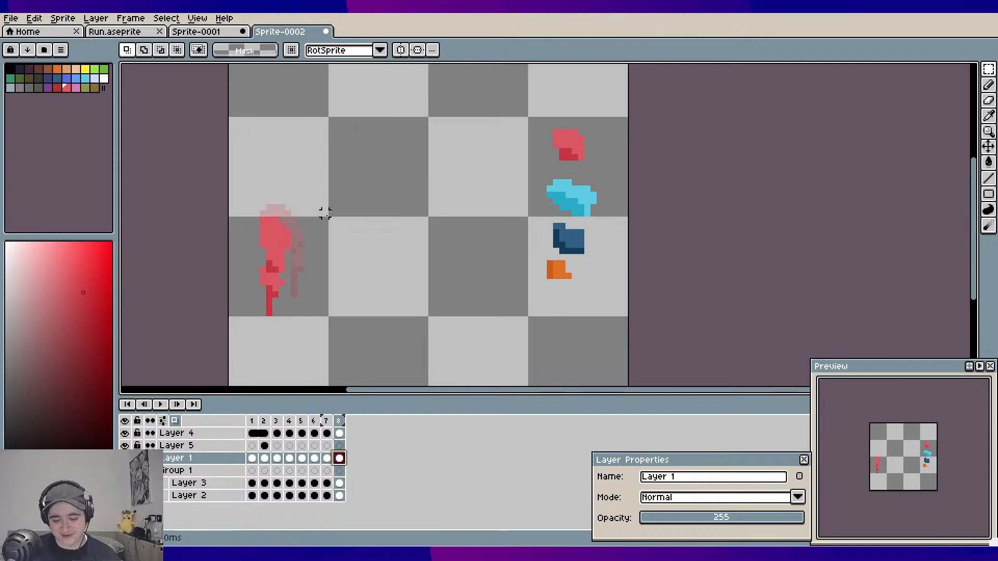
key(Return)
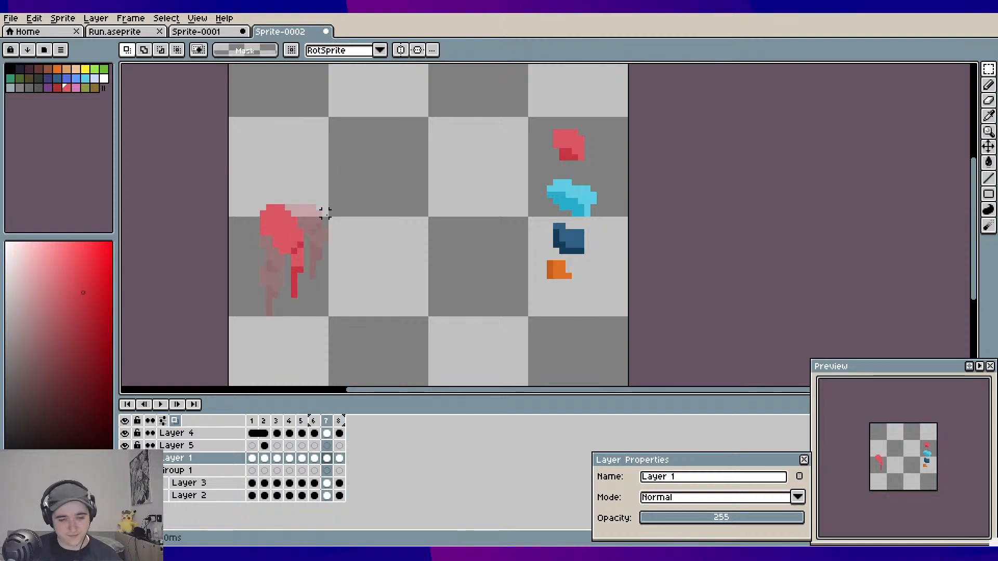
Delete frame 7 from the timeline and check the shortened loop by stepping through the remaining frames
click(339, 421)
key(Delete)
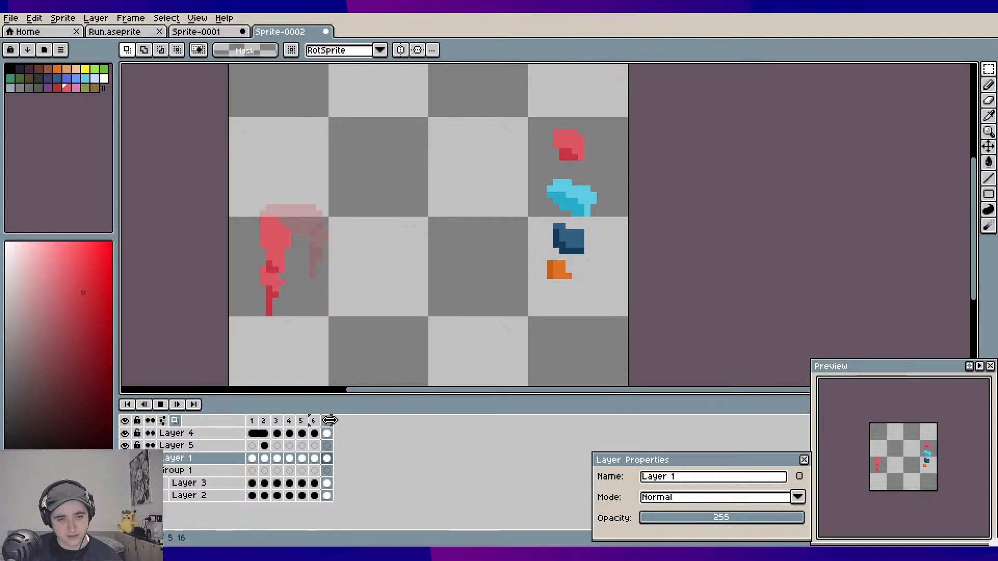
key(Return)
key(Right)
key(Right)
key(Right)
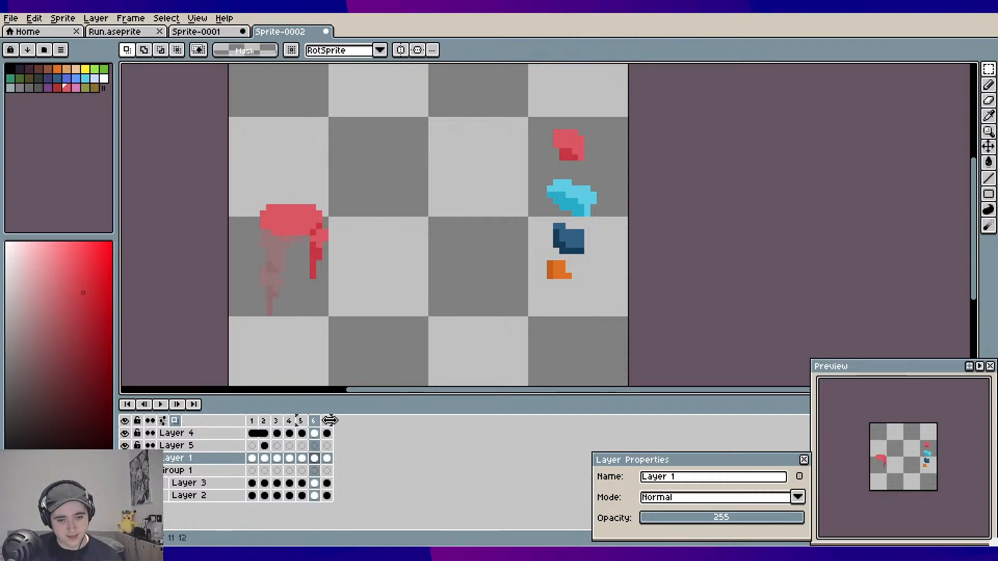
key(Left)
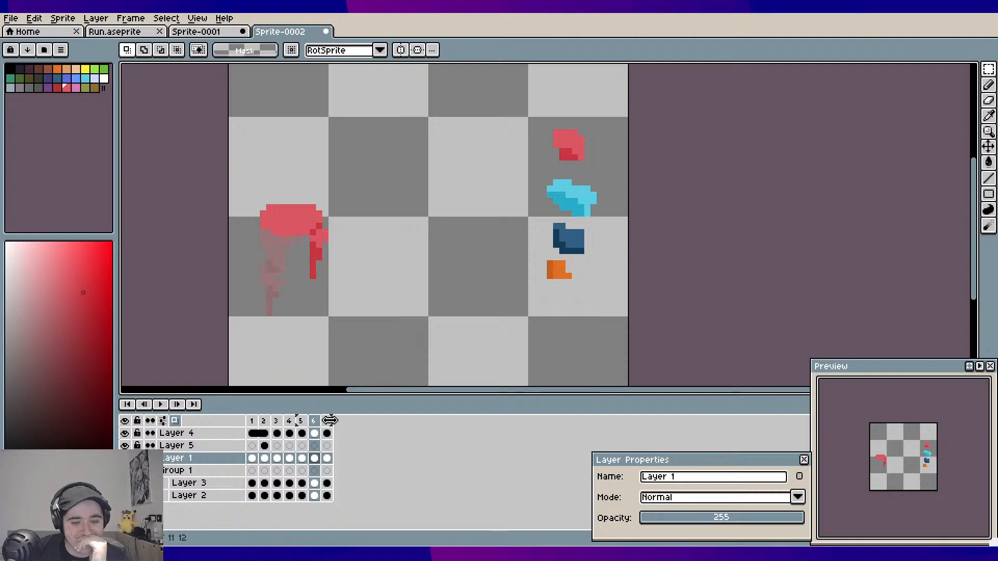
Insert a new frame after frame 6 and clear its Layer 1 cel
key(alt+n)
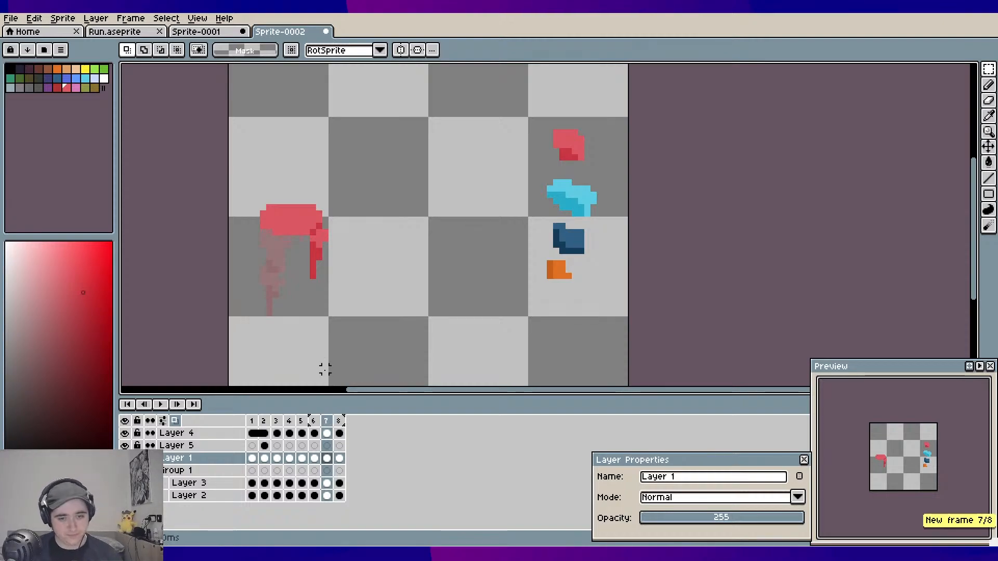
key(Delete)
scroll(332, 356, up, 3)
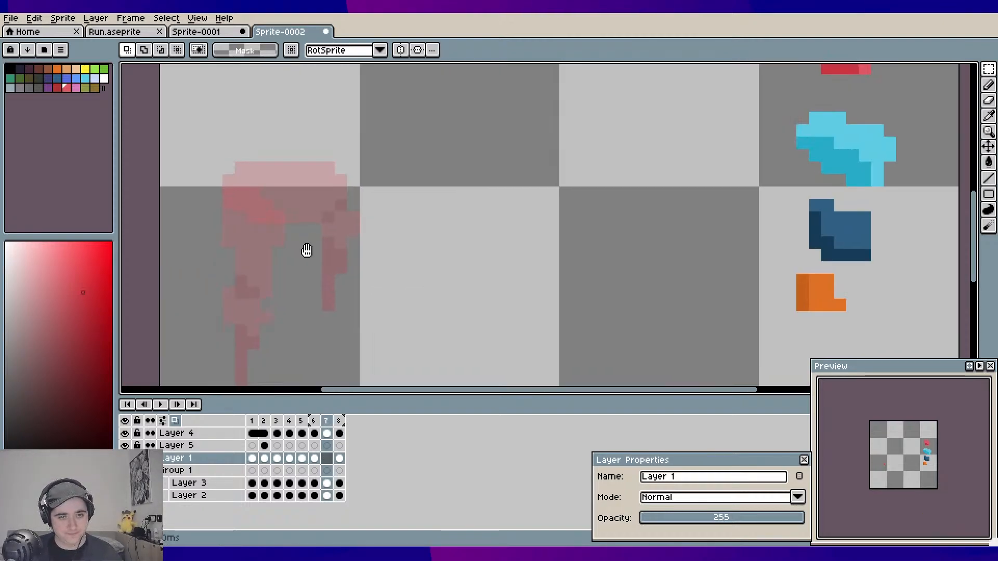
Outline and fill a raised light red thigh on frame 7's Layer 1, sloping gently down from hip to knee
key(b)
click(268, 217)
click(249, 190)
click(262, 177)
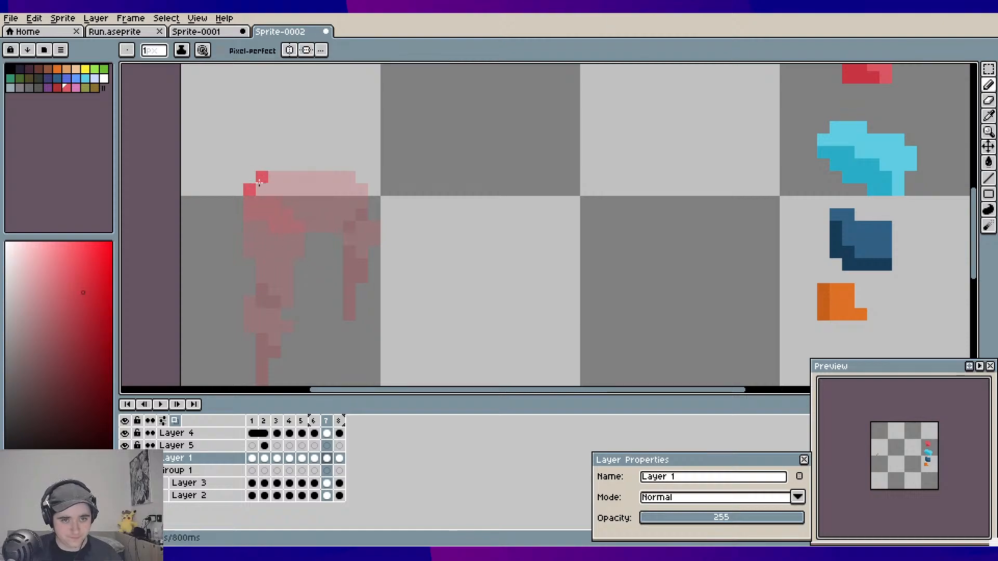
click(275, 190)
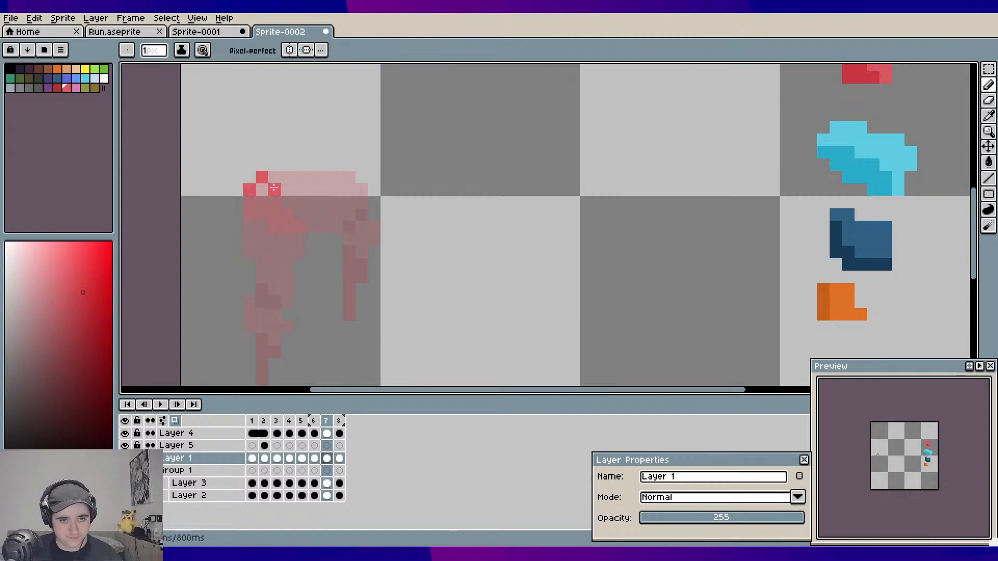
shift+click(361, 189)
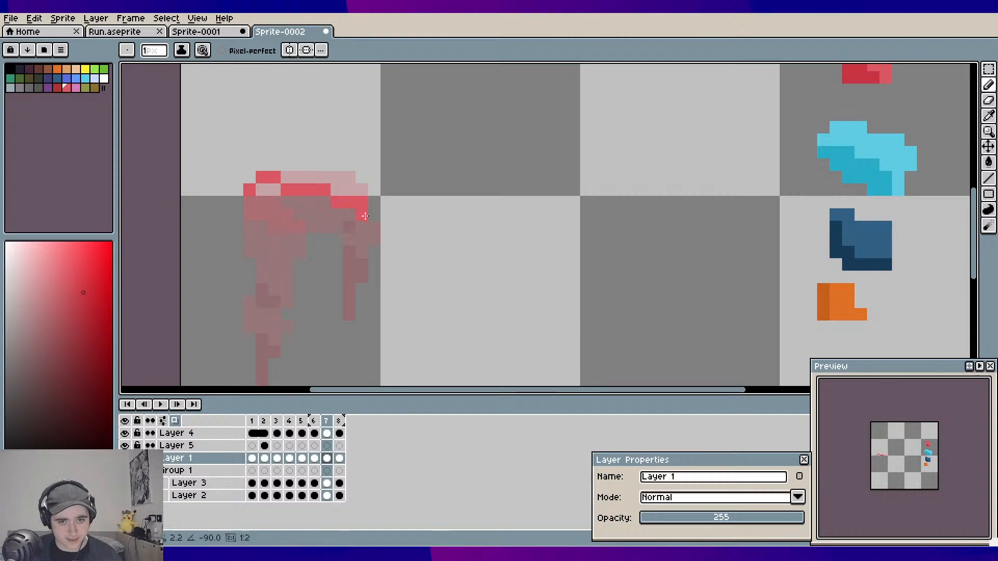
shift+click(356, 198)
shift+click(332, 238)
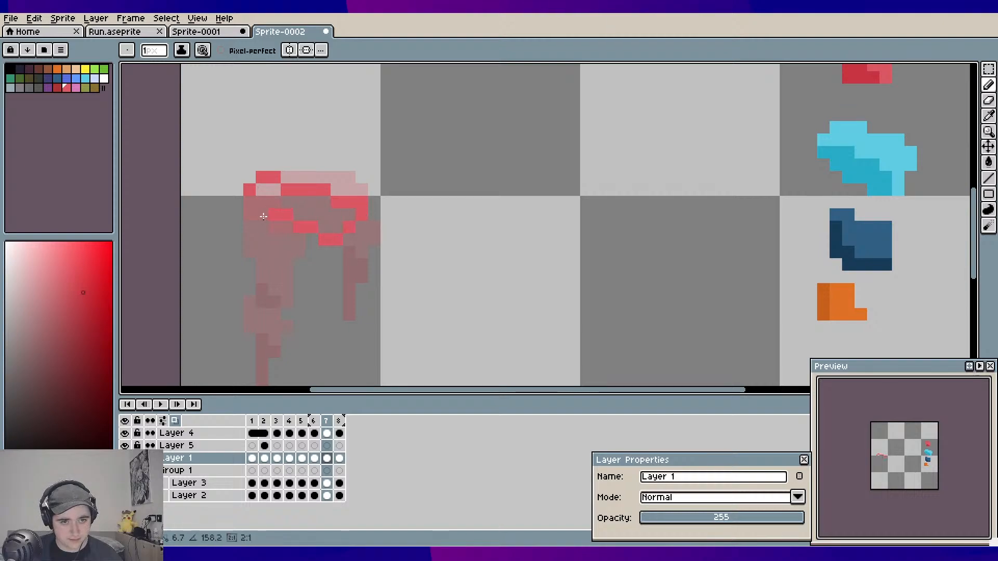
shift+click(252, 213)
shift+click(262, 191)
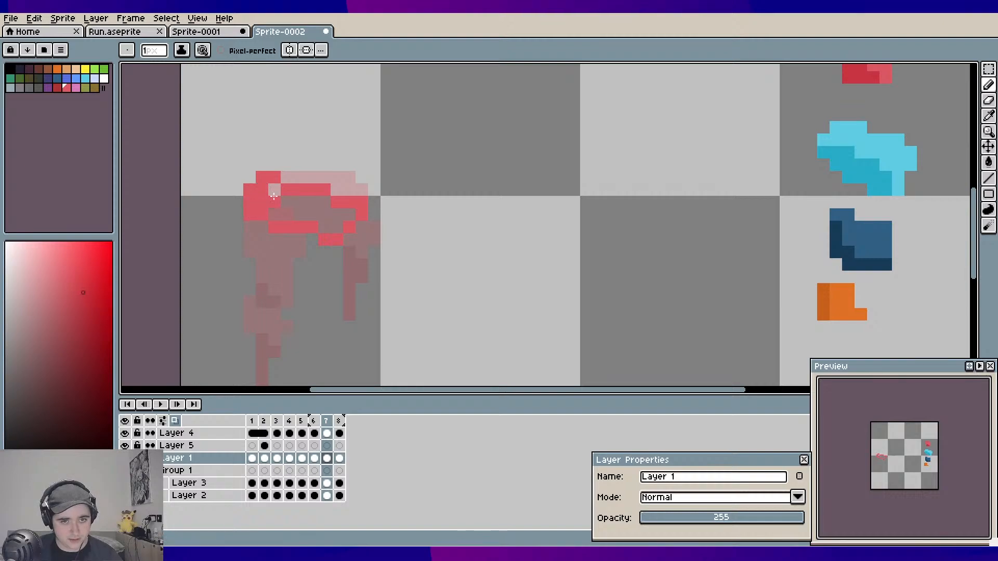
mouse_move(290, 215)
mouse_down()
mouse_move(345, 217)
mouse_move(329, 216)
mouse_up()
Shade the underside of frame 7's knee dark red and draw a light red calf with a thin dark red shin below it
click(361, 227)
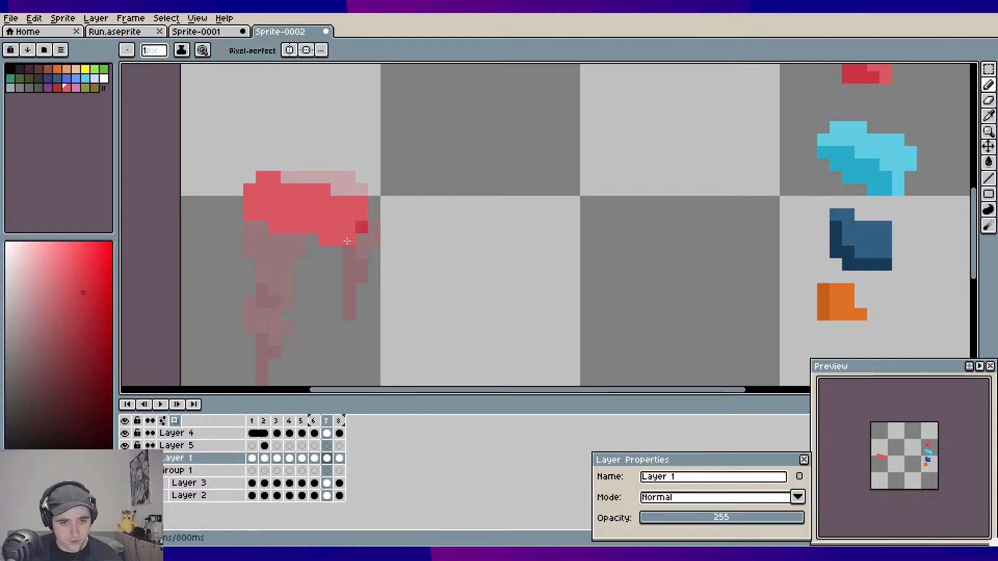
click(348, 240)
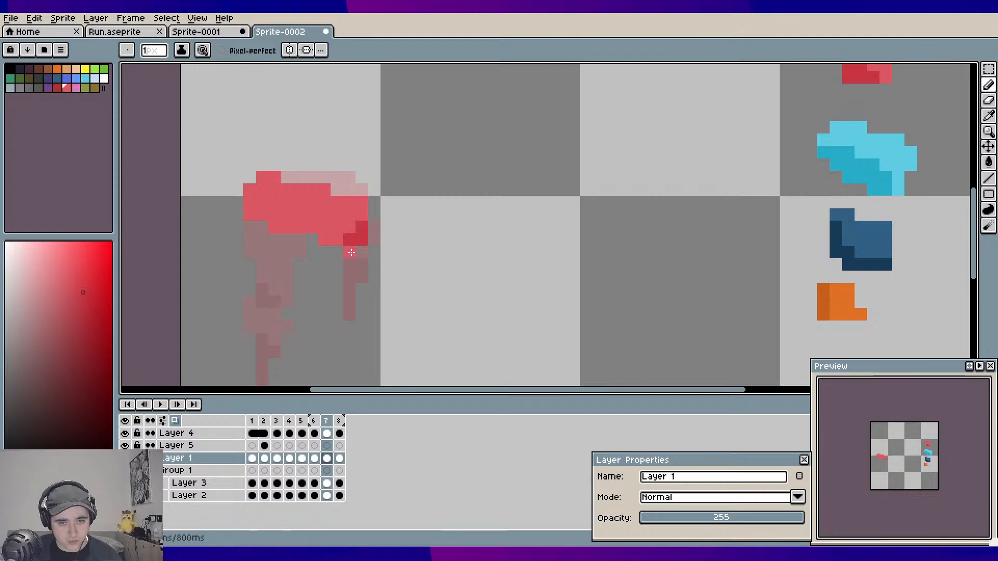
drag(351, 253, 351, 268)
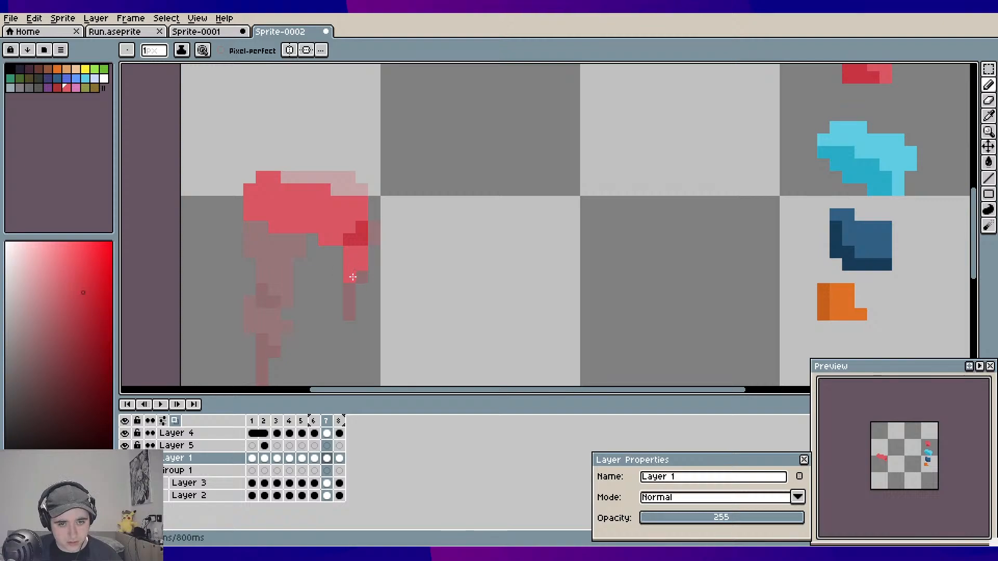
mouse_move(345, 277)
mouse_down()
mouse_move(337, 276)
mouse_move(352, 324)
mouse_up()
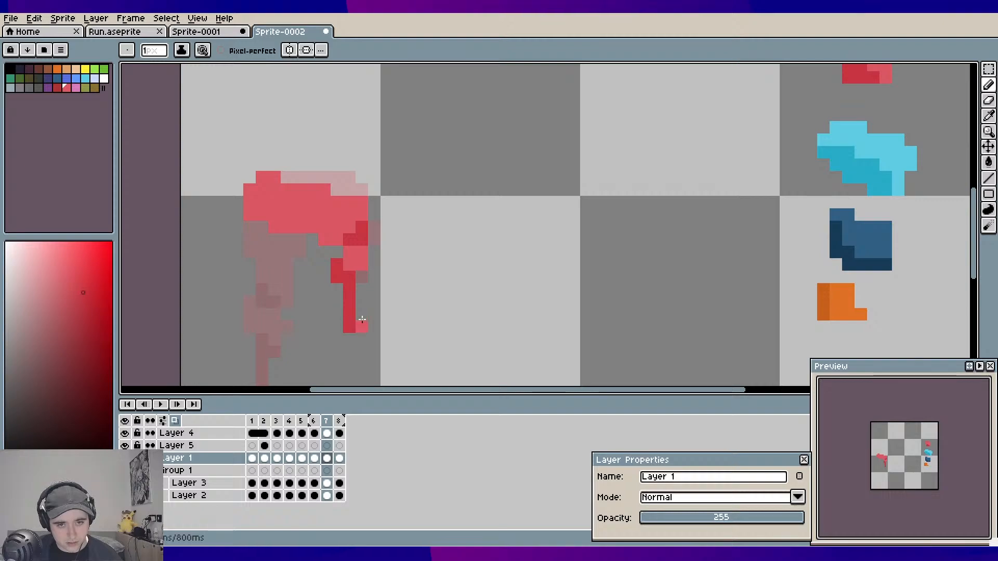
Play and step through the animation to examine how the redrawn frame 7 leg fits the loop
scroll(410, 299, down, 1)
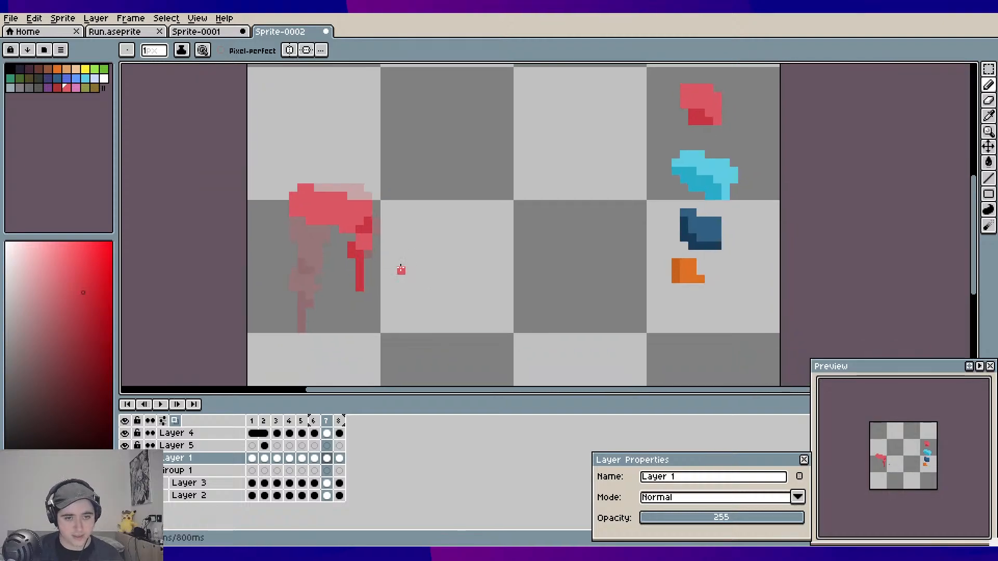
key(Right)
key(Right)
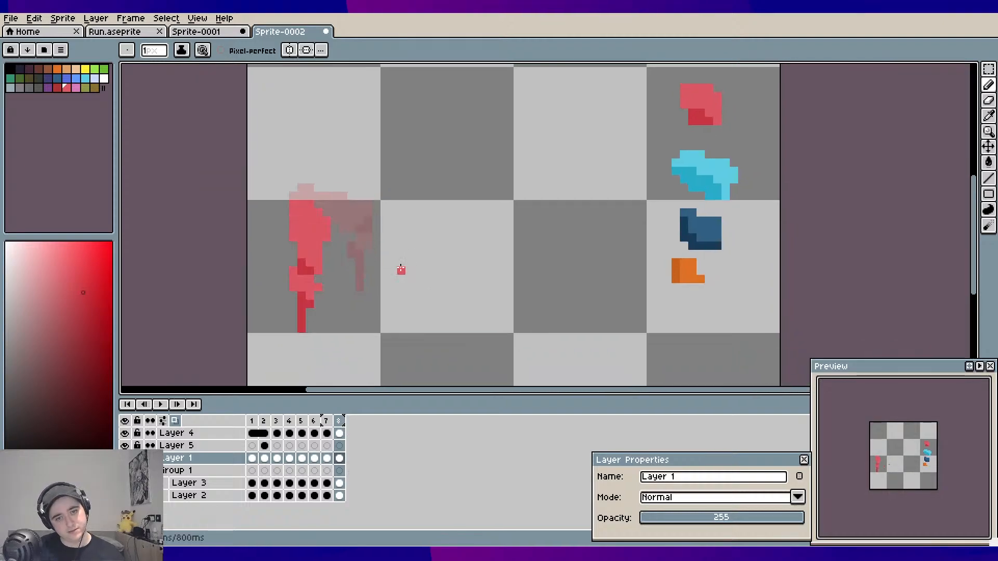
key(Return)
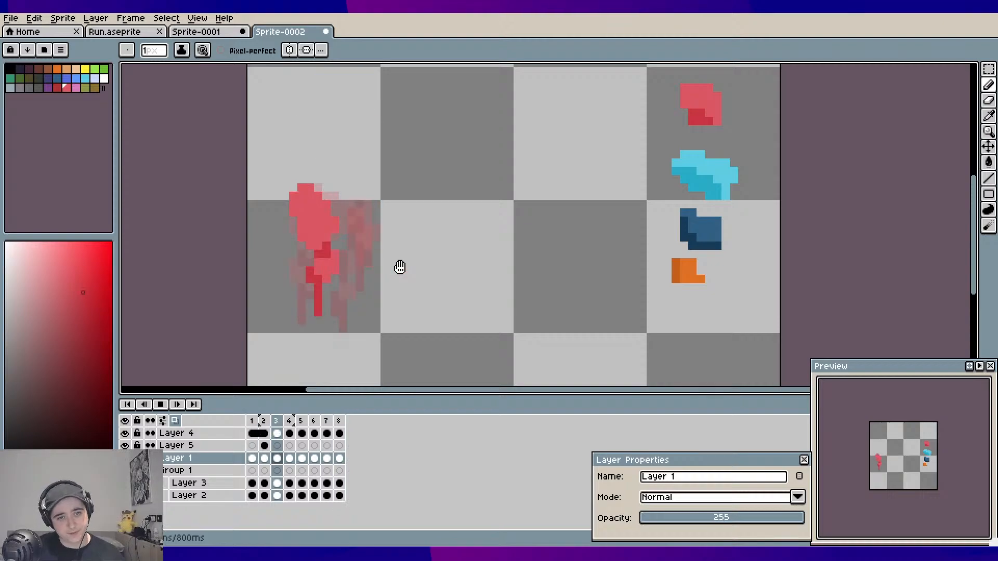
key(Return)
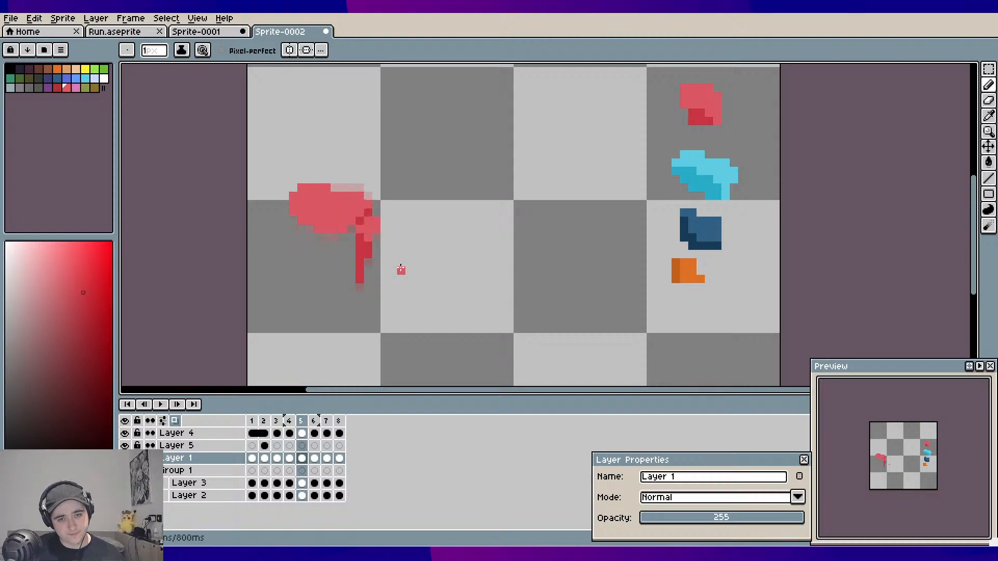
key(Right)
key(Right)
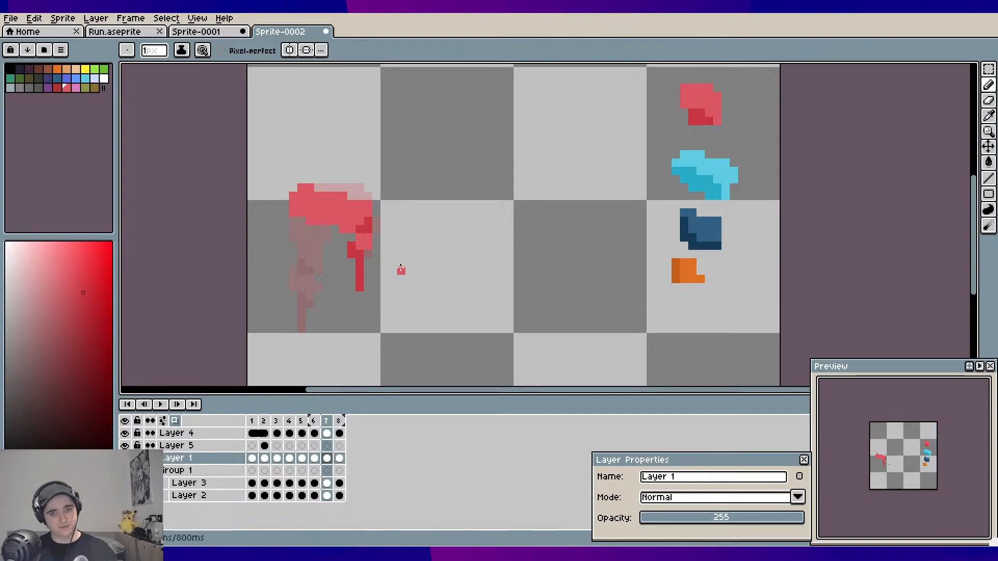
Go to frame 8 and clear its Layer 1 cel
key(Right)
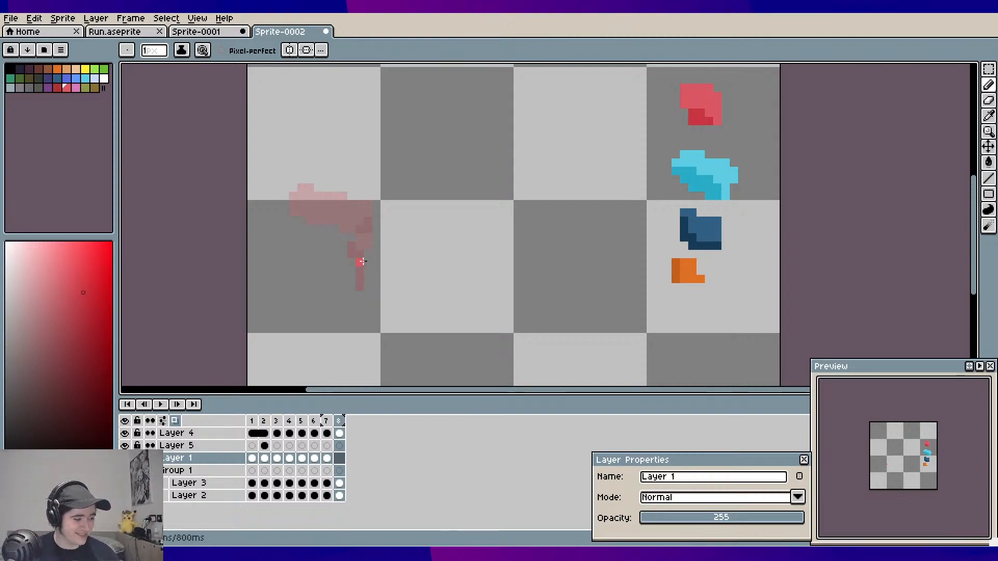
scroll(360, 261, up, 2)
mouse_move(357, 274)
mouse_down()
mouse_move(395, 257)
mouse_move(389, 282)
mouse_up()
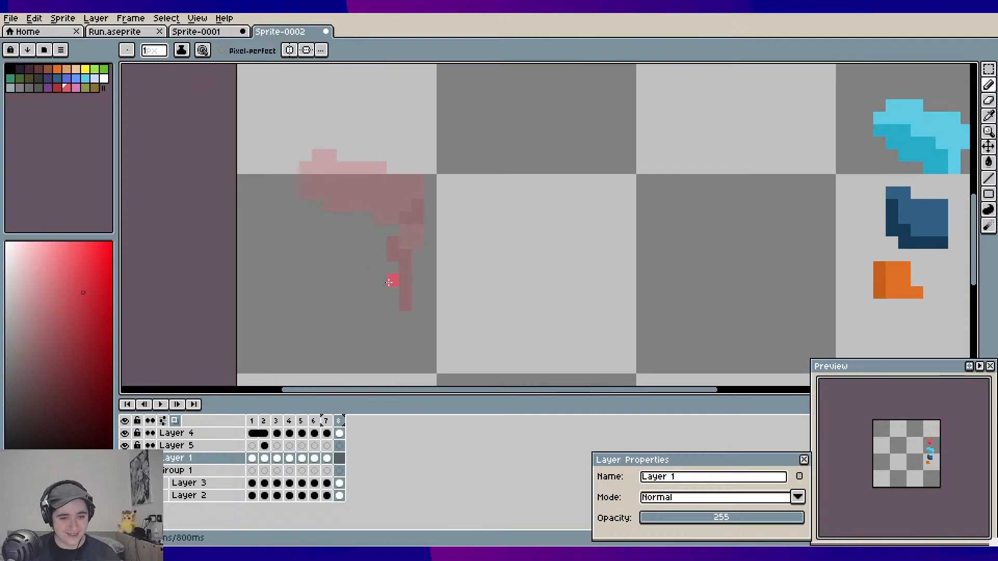
Step back through the frames to frame 1 and play the animation to examine the Layer 1 leg motion
key(Left)
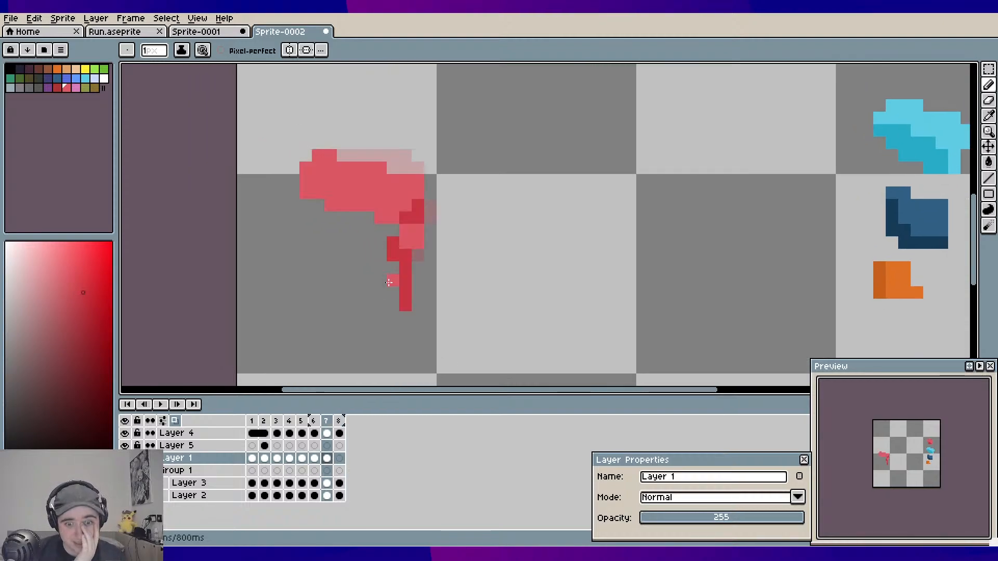
key(Right)
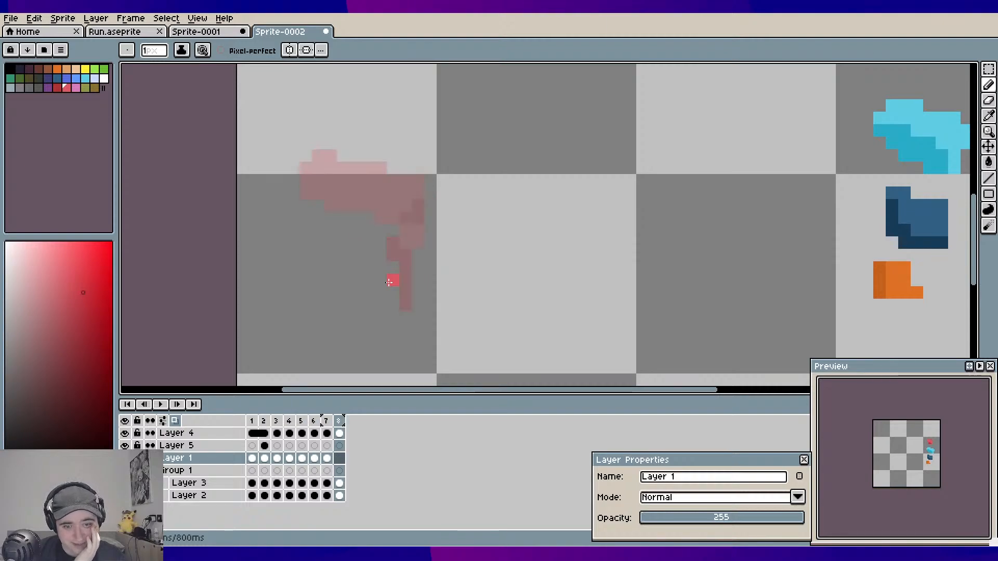
key(Left)
key(Left)
key(Left)
key(Left)
key(Left)
key(Left)
key(Left)
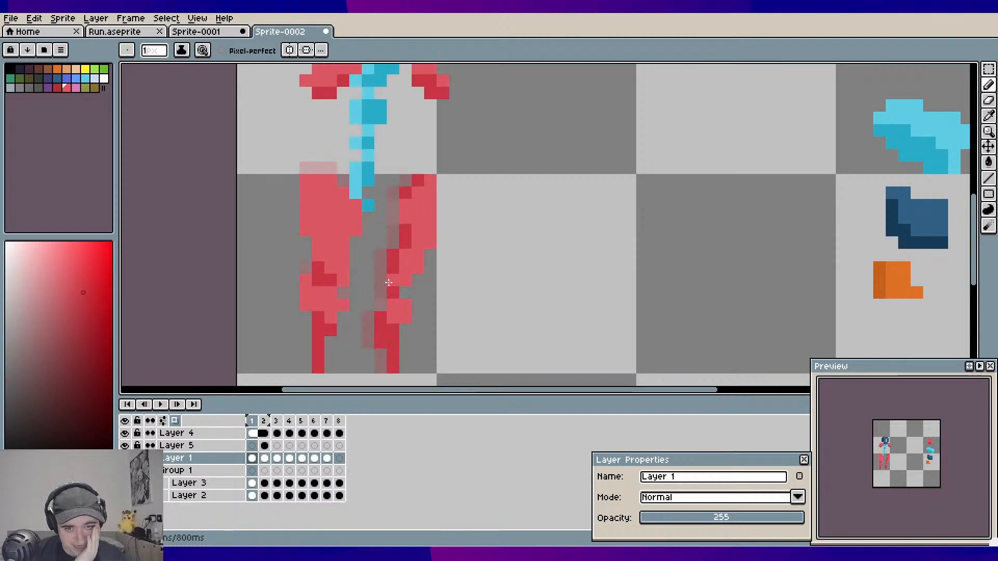
key(Return)
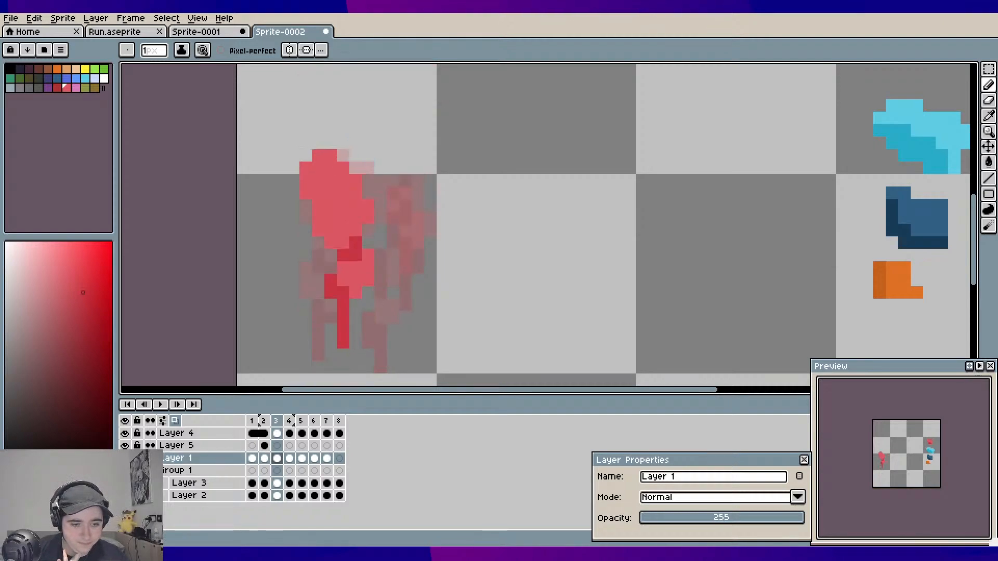
Hide Layer 1 and start frame 3's Layer 5 back leg with a short light red strip and dark red shading running down past the knee
click(265, 445)
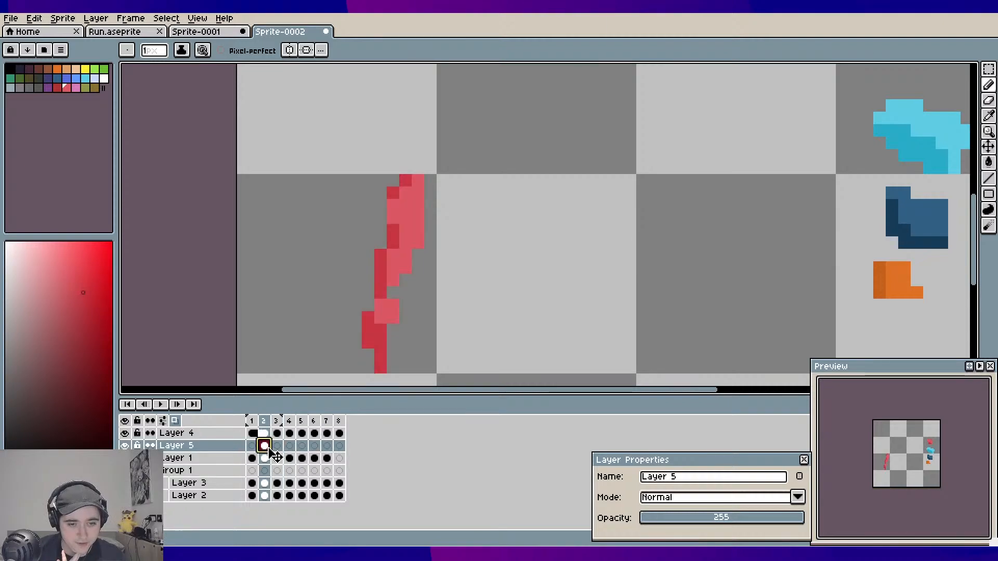
click(278, 421)
click(276, 445)
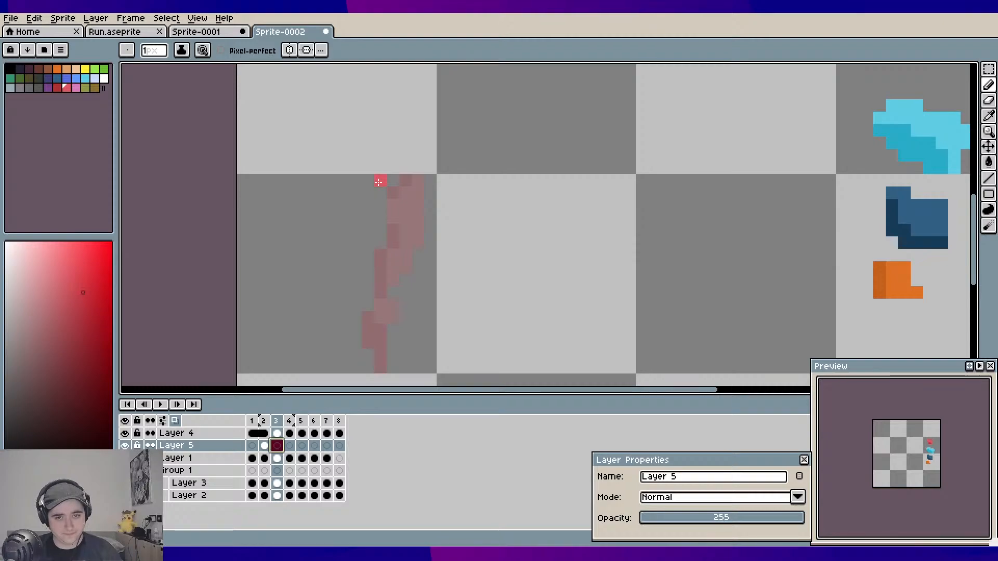
scroll(378, 181, up, 1)
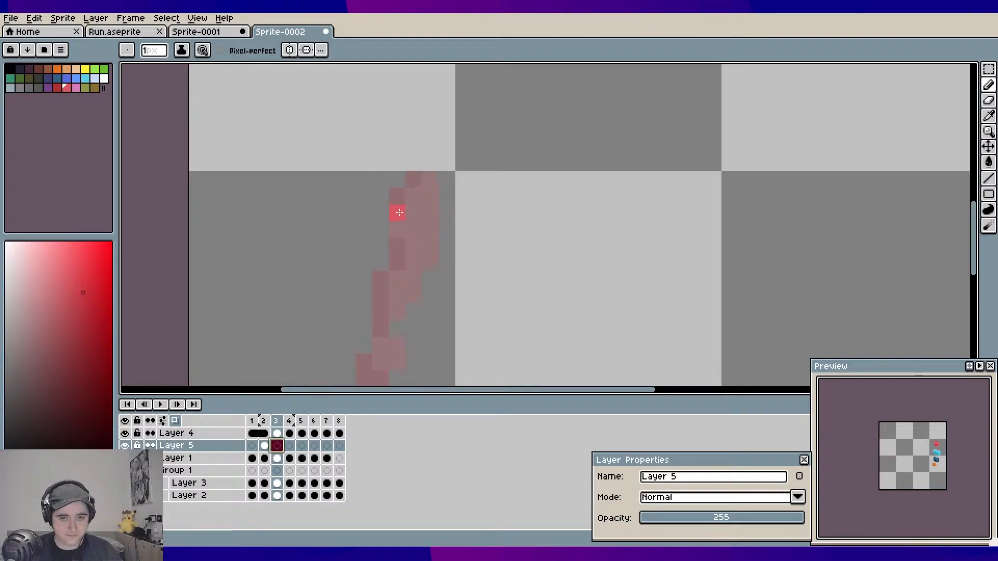
click(397, 229)
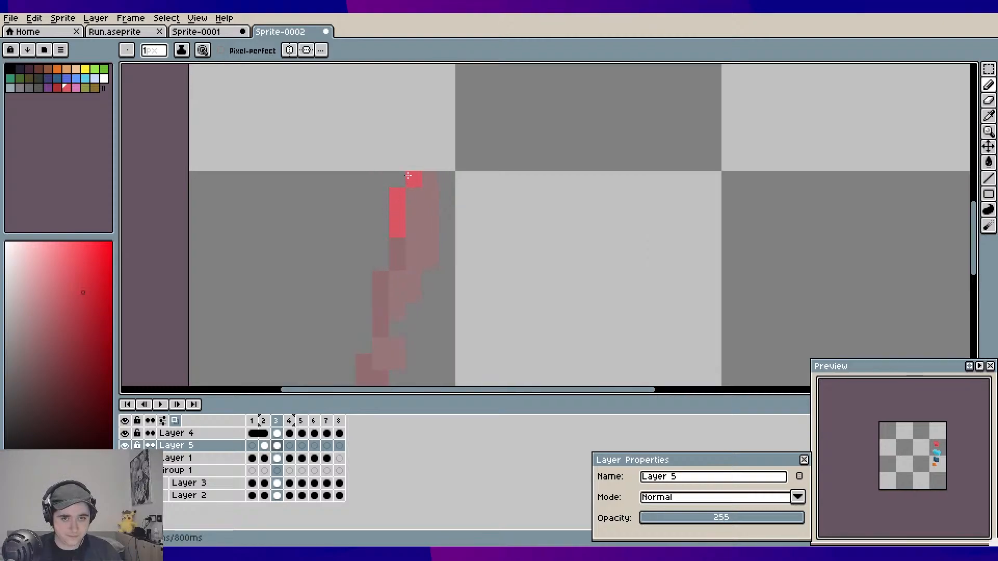
mouse_move(408, 176)
mouse_down()
mouse_move(385, 178)
mouse_move(384, 243)
mouse_move(398, 243)
mouse_move(378, 260)
mouse_move(380, 330)
mouse_up()
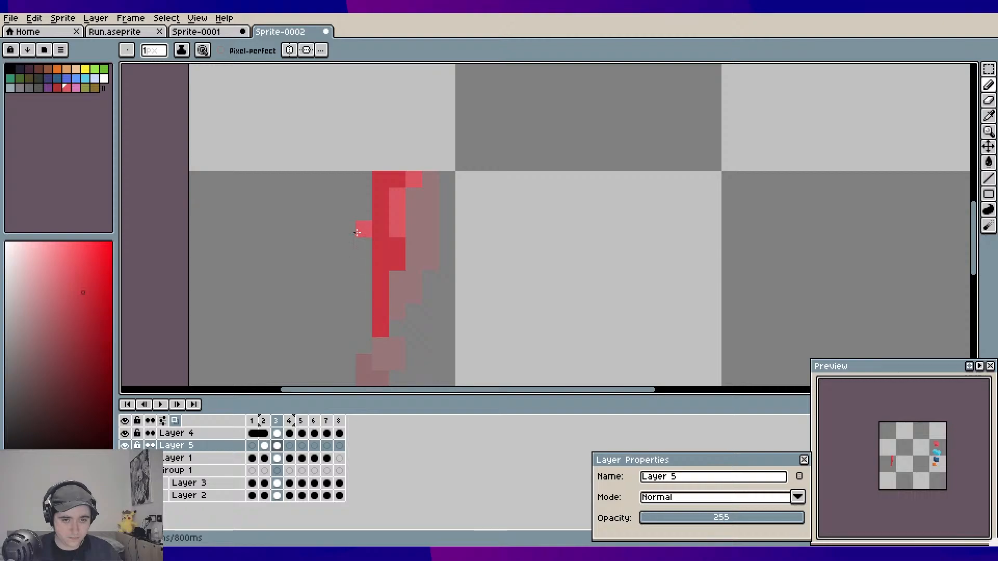
mouse_move(361, 203)
mouse_down()
mouse_move(362, 230)
mouse_move(373, 173)
mouse_up()
scroll(374, 242, down, 1)
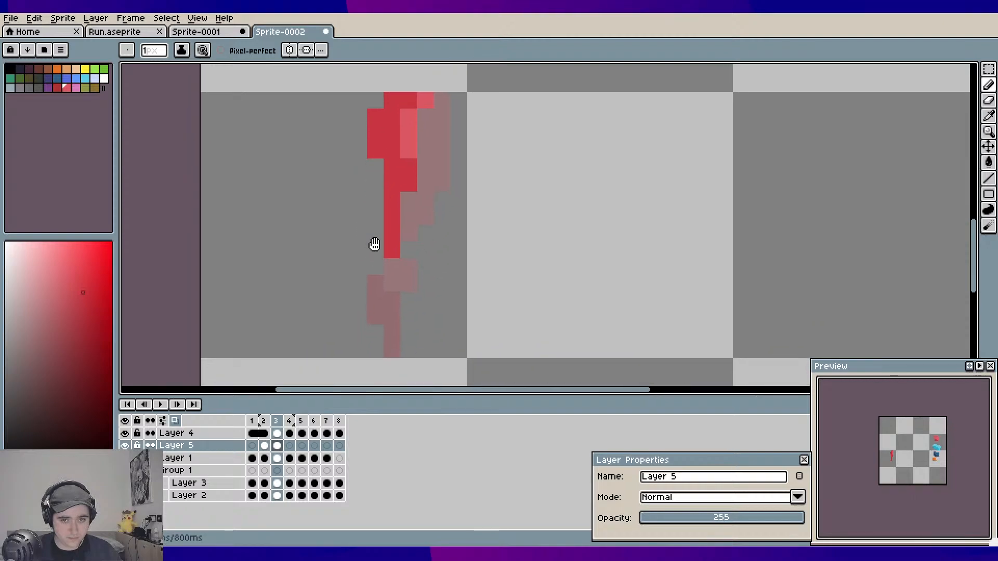
Draw the lower back leg on frame 3's Layer 5 with a light red calf patch and a dark red shin below it
click(408, 266)
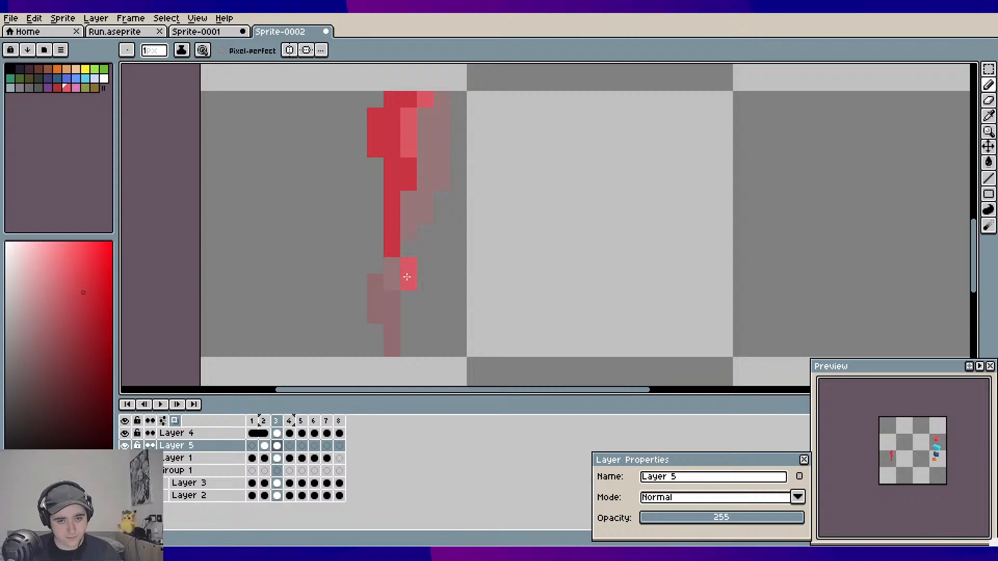
click(392, 266)
mouse_move(375, 281)
mouse_down()
mouse_move(377, 313)
mouse_move(389, 298)
mouse_move(392, 345)
mouse_up()
click(390, 299)
click(375, 266)
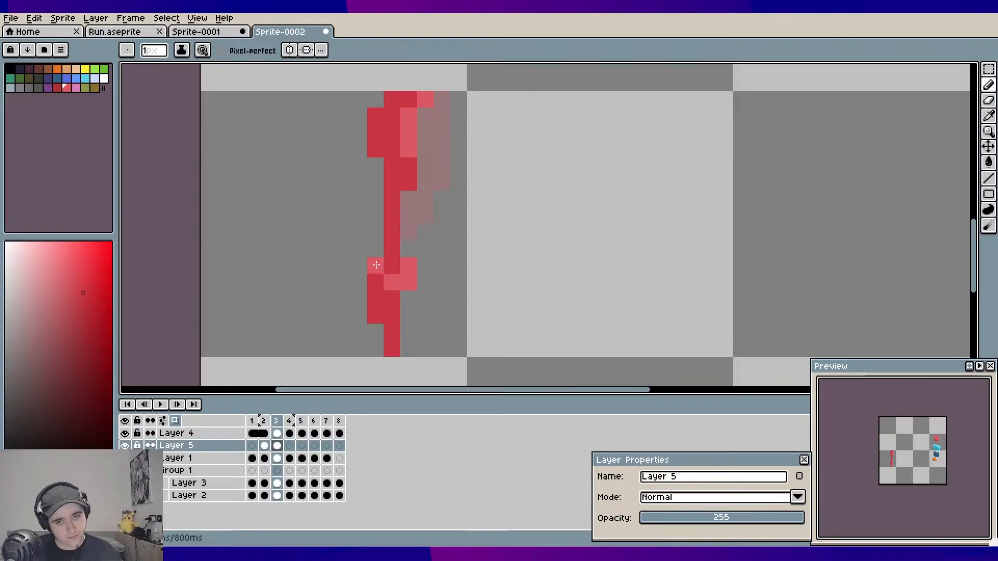
Fill the front of frame 3's Layer 5 thigh and knee light red, and add a light red patch behind the knee
drag(424, 182, 461, 258)
drag(475, 292, 447, 260)
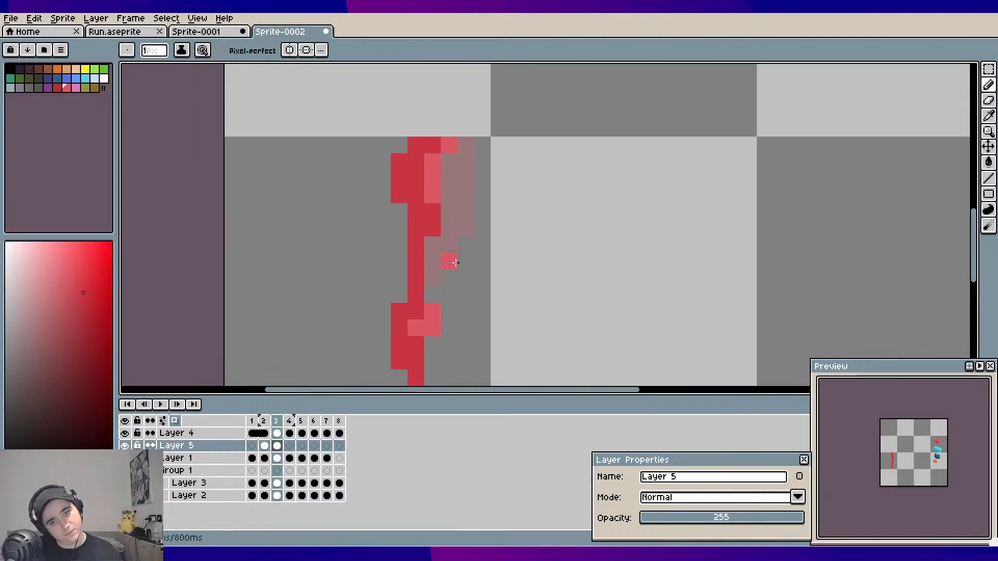
click(432, 244)
click(432, 278)
click(449, 243)
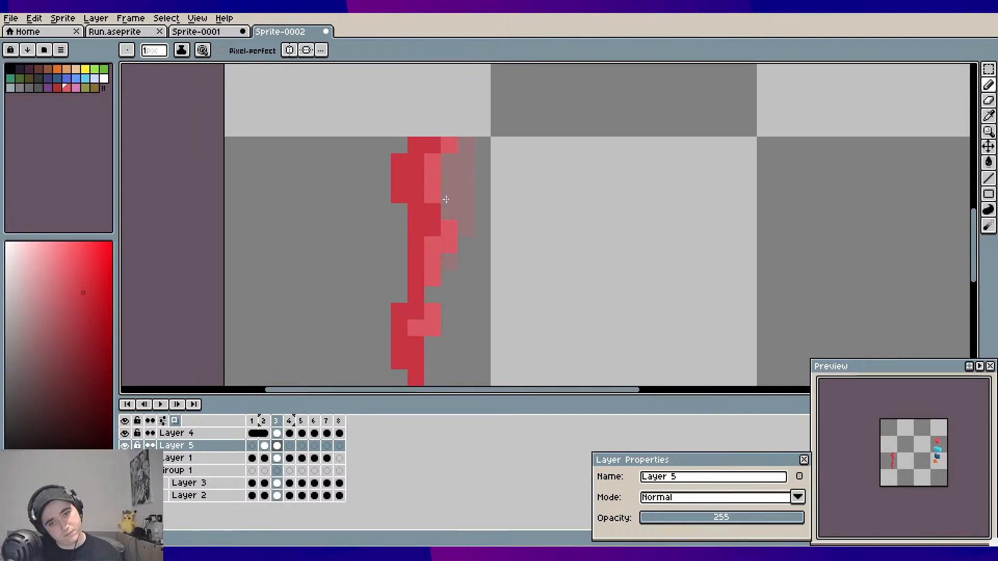
drag(449, 226, 444, 177)
click(449, 162)
click(398, 212)
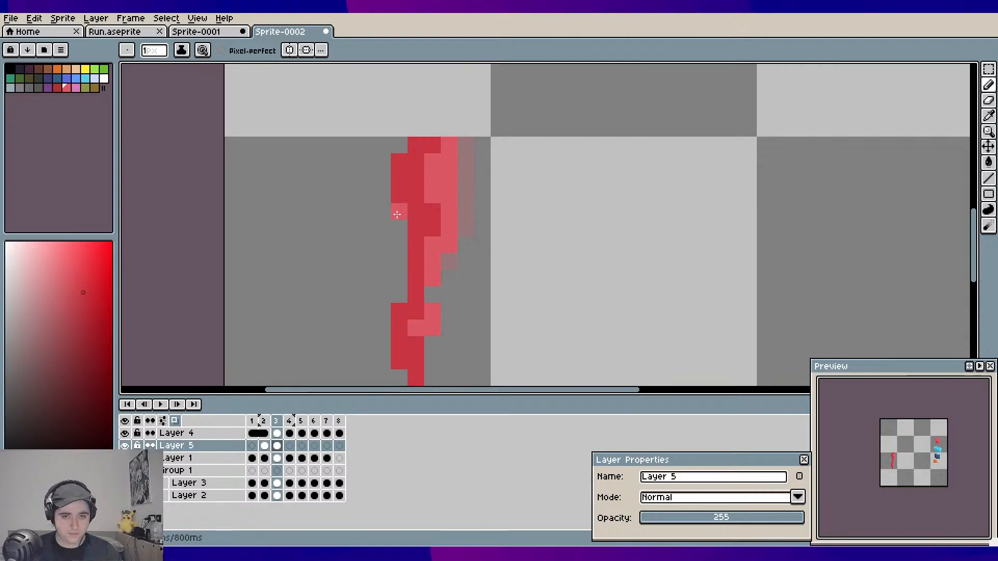
click(402, 240)
Step back and forth through the neighbouring frames to compare frame 3's new Layer 5 leg with the earlier poses
scroll(494, 242, down, 1)
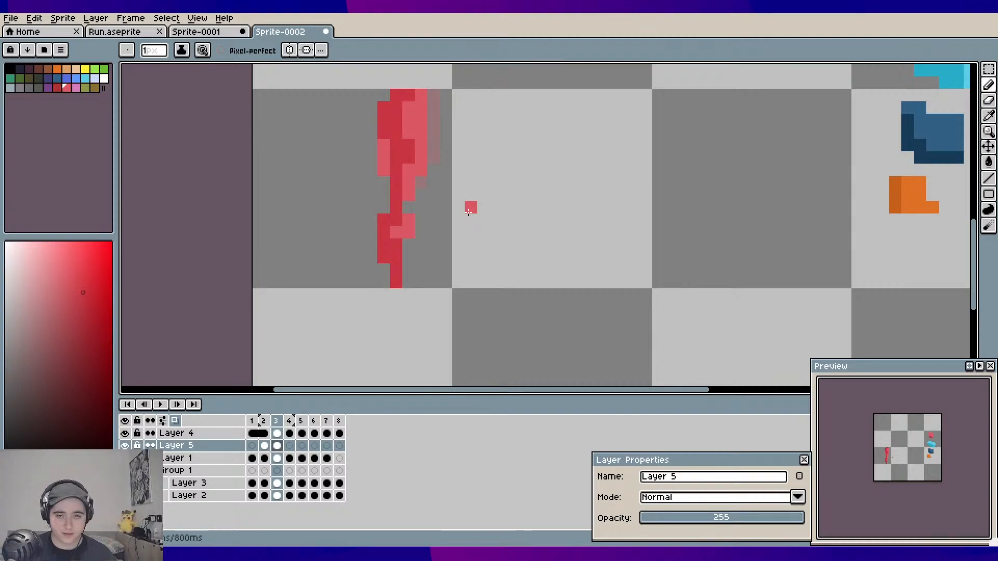
key(Left)
key(Left)
key(Right)
key(Right)
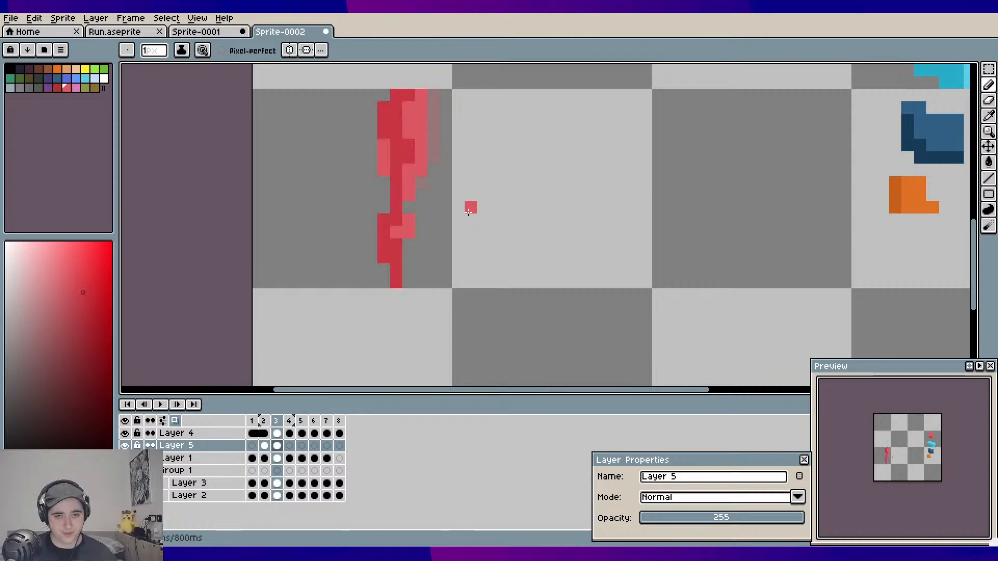
key(Right)
key(Left)
key(Right)
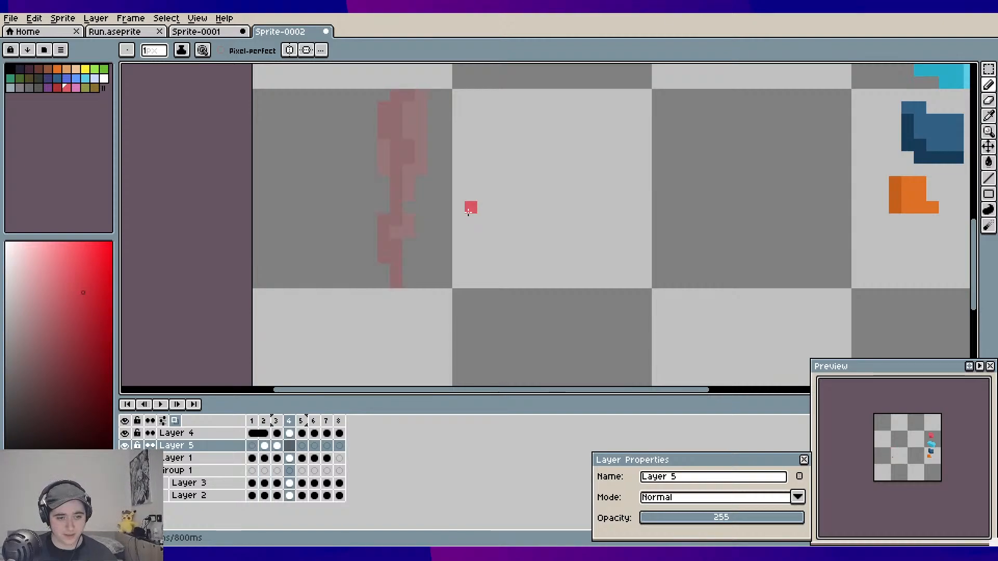
Show Layer 1 again and step through frames 1 to 4 to examine both legs together
click(125, 458)
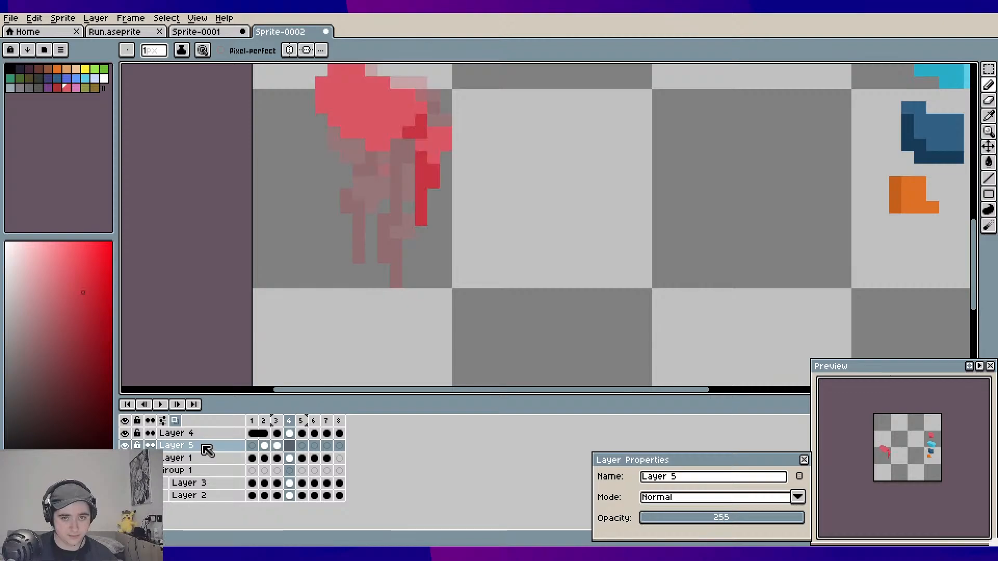
key(Left)
key(Left)
key(Right)
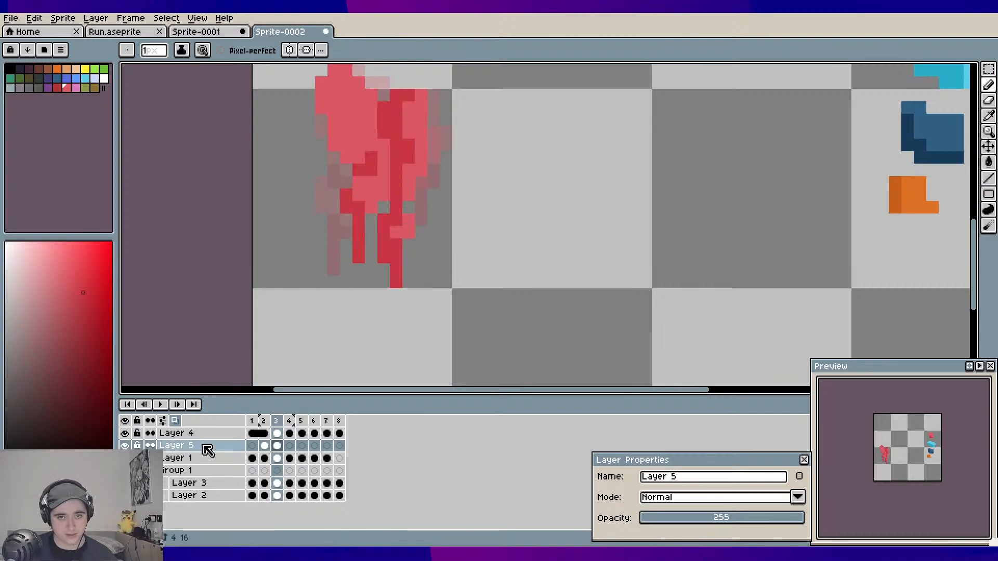
key(Right)
key(Left)
key(Left)
key(Left)
key(Right)
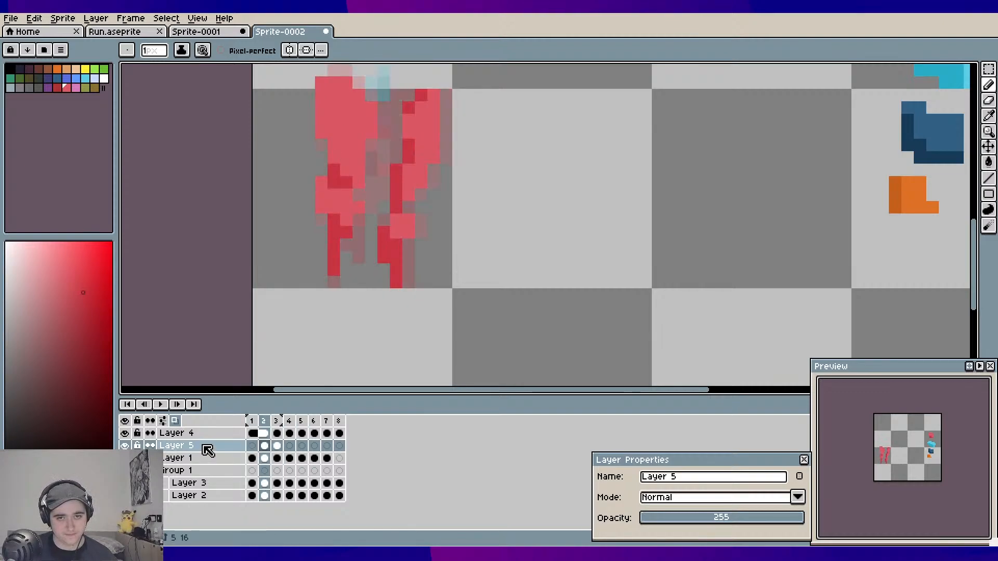
key(Right)
key(Right)
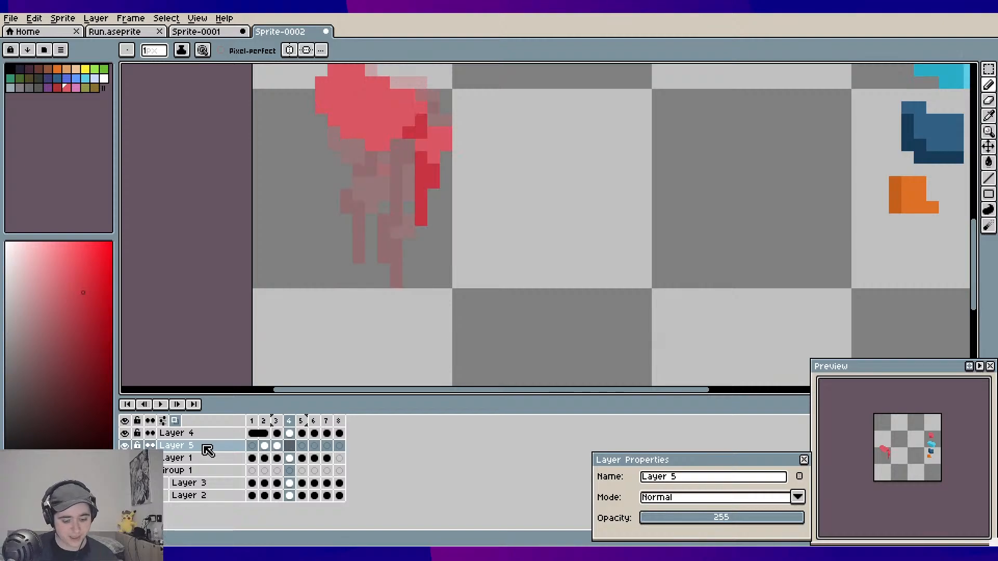
Move the Layer 1 leg to the right by 1 pixel in frame 4 and by 2 pixels in frame 5
key(v)
click(340, 182)
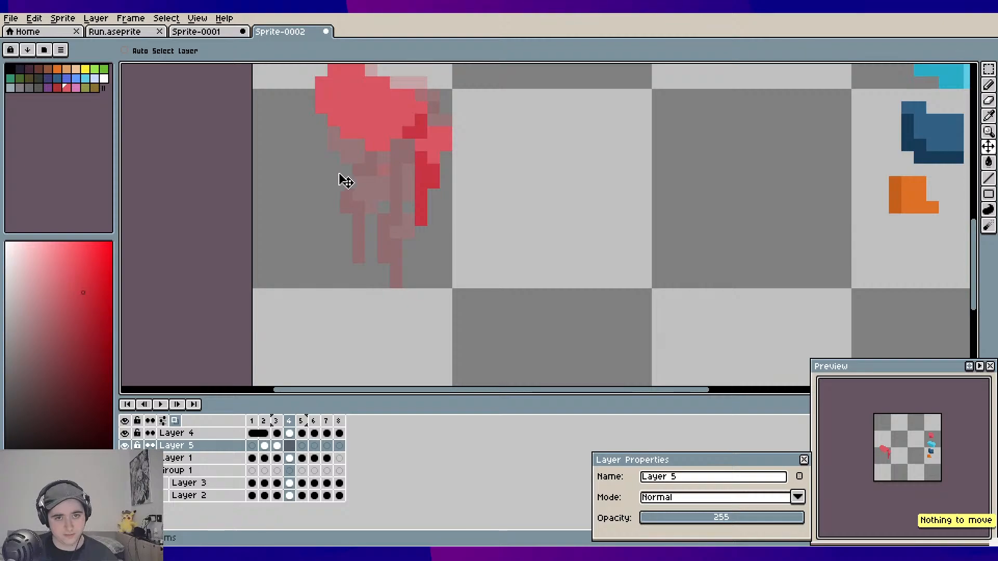
scroll(341, 228, up, 1)
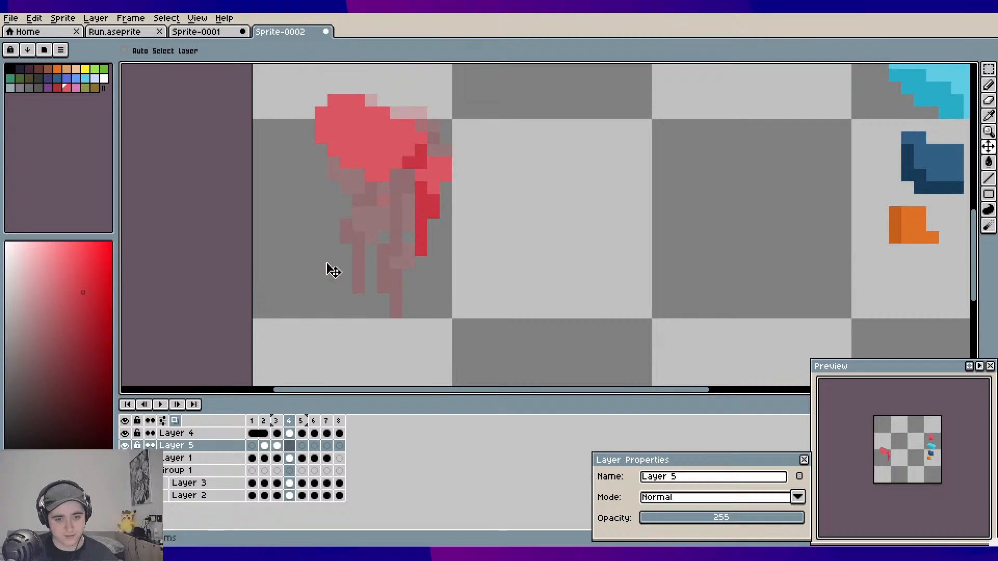
click(289, 458)
drag(323, 283, 354, 283)
click(304, 458)
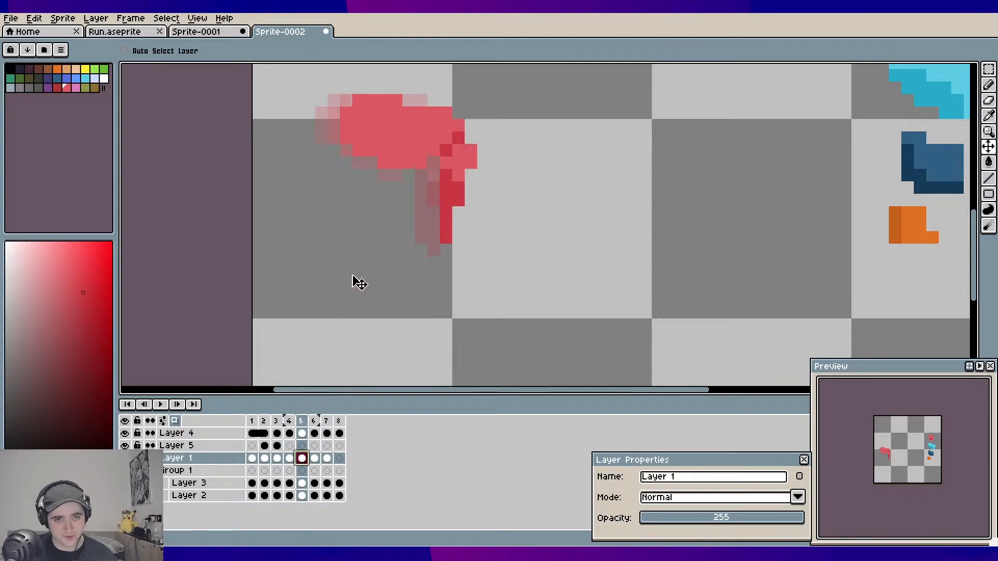
Shift the Layer 1 legs in frames 6 and 7 to the right, settling each 2 pixels from its original position
click(314, 458)
drag(350, 247, 379, 245)
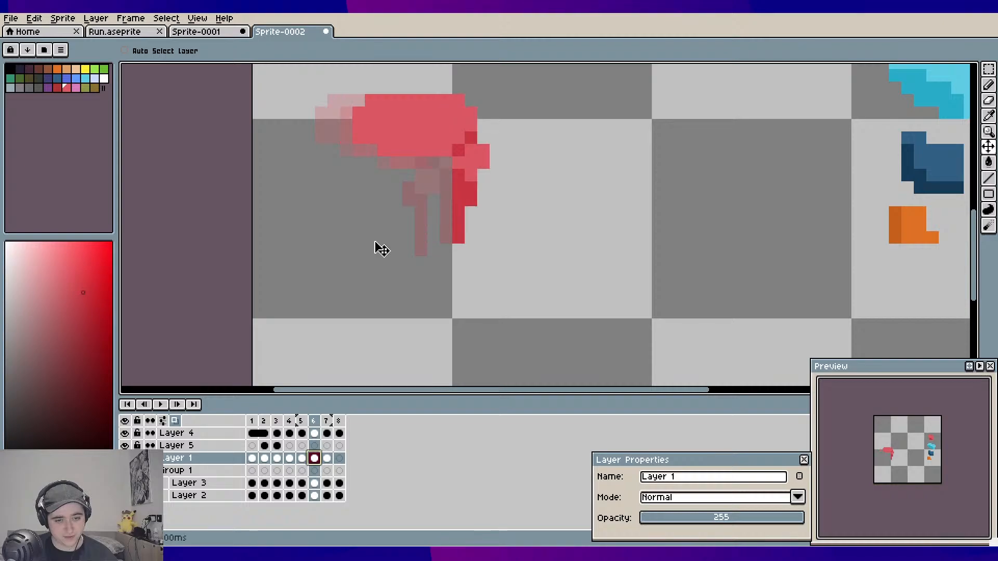
click(327, 458)
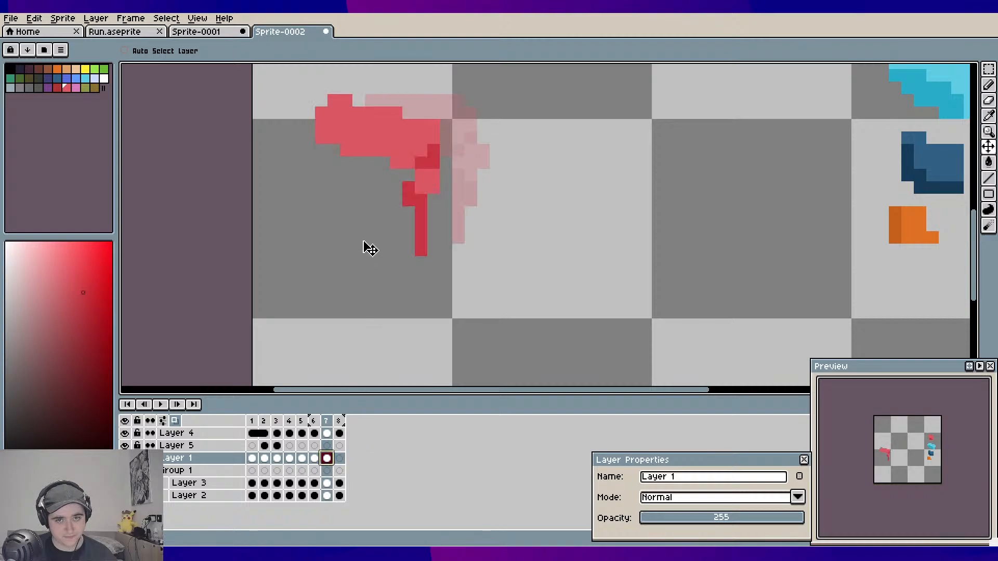
drag(370, 250, 410, 248)
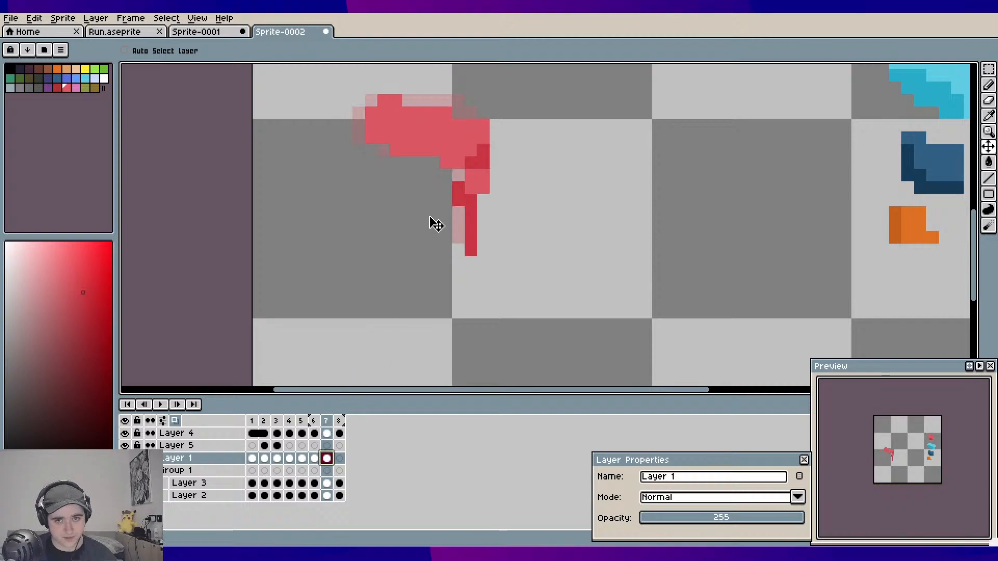
click(315, 458)
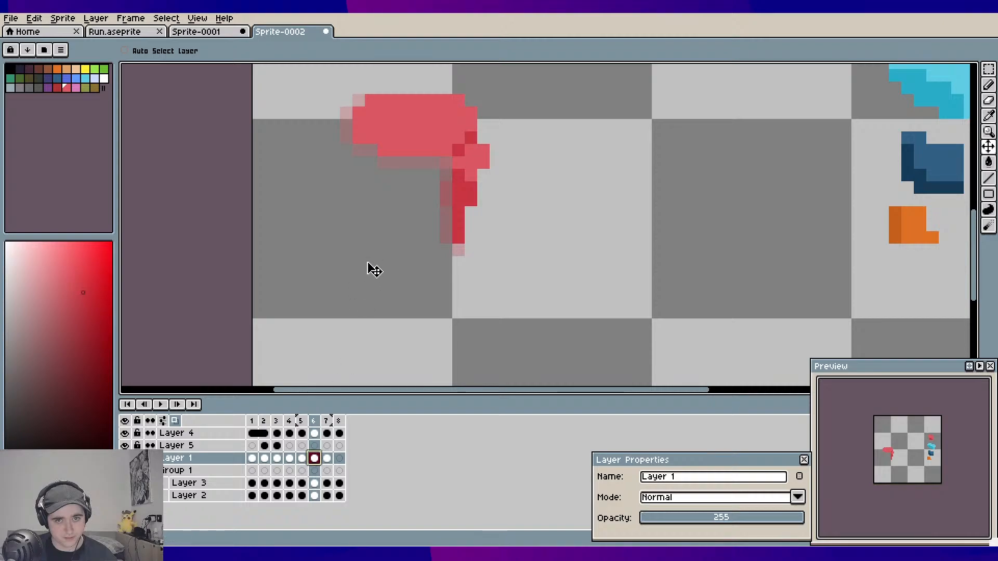
drag(374, 270, 363, 259)
click(327, 458)
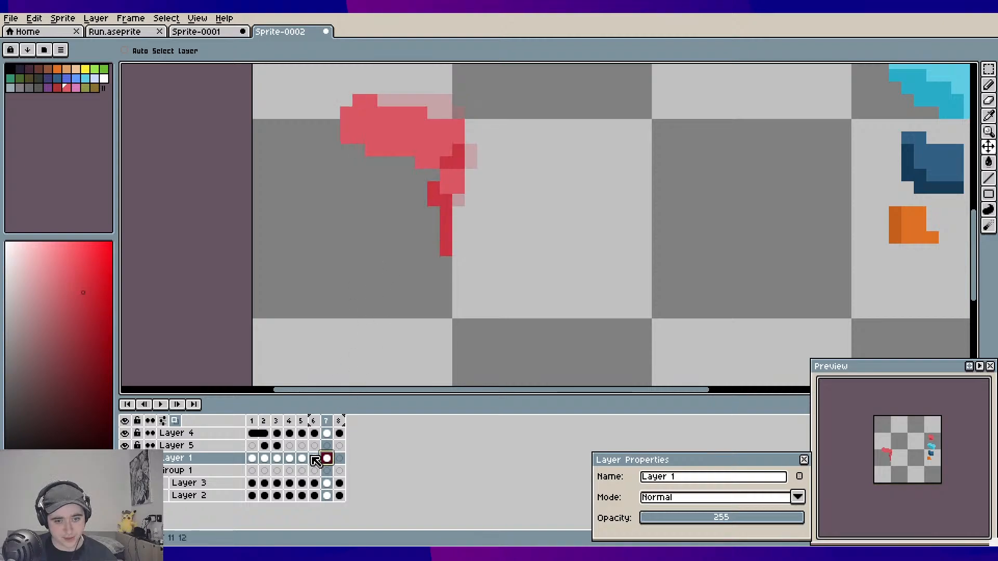
Play the animation from frame 1 to examine the shifted Layer 1 legs
click(289, 458)
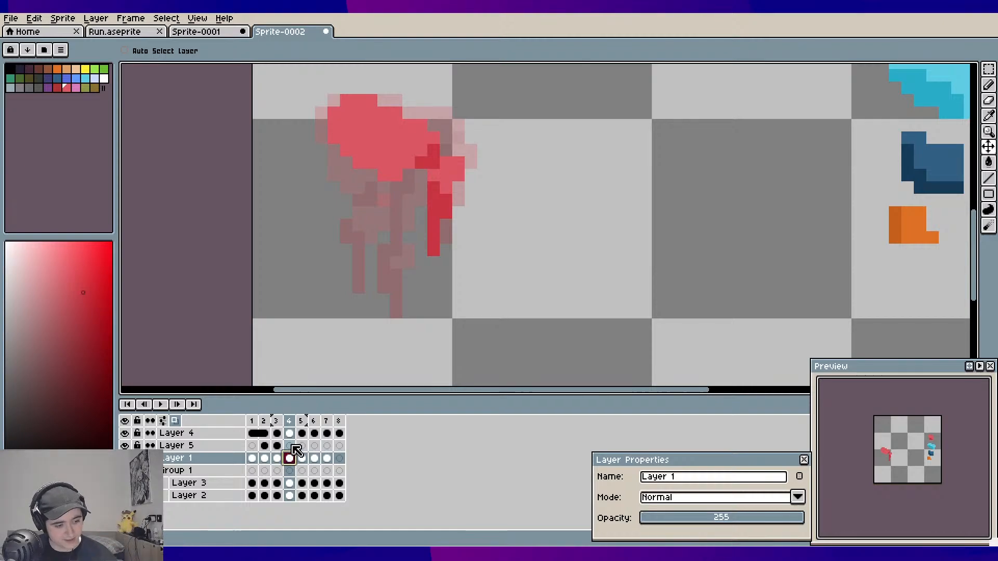
click(251, 421)
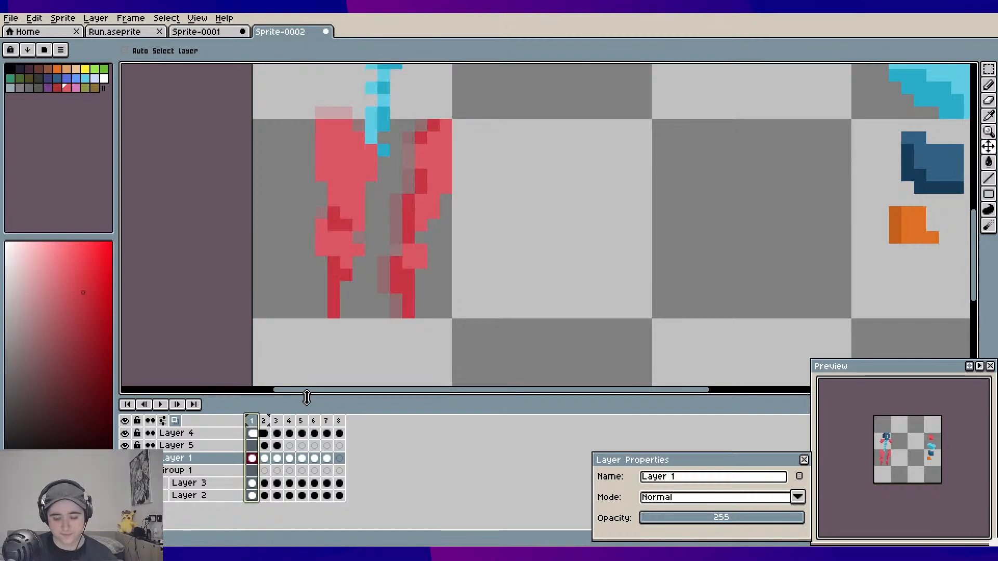
key(Return)
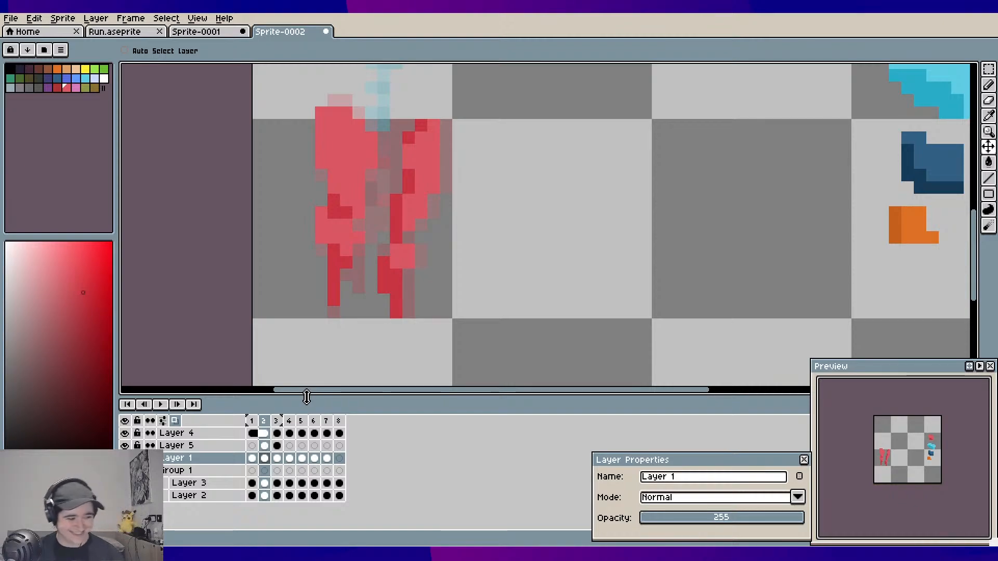
Stop the playback and step back and forth through the frames to examine how both legs line up
key(Return)
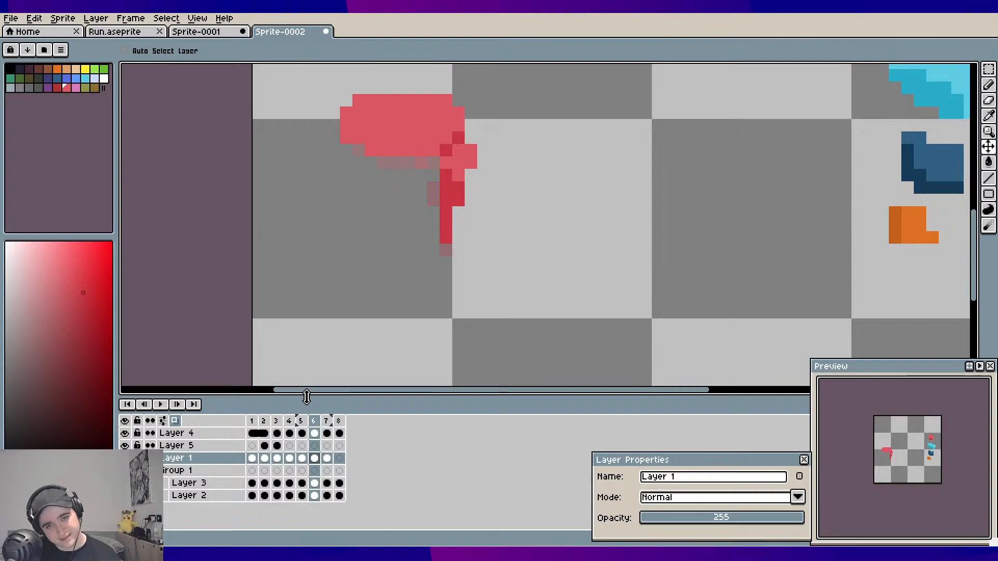
key(Left)
key(Right)
key(Right)
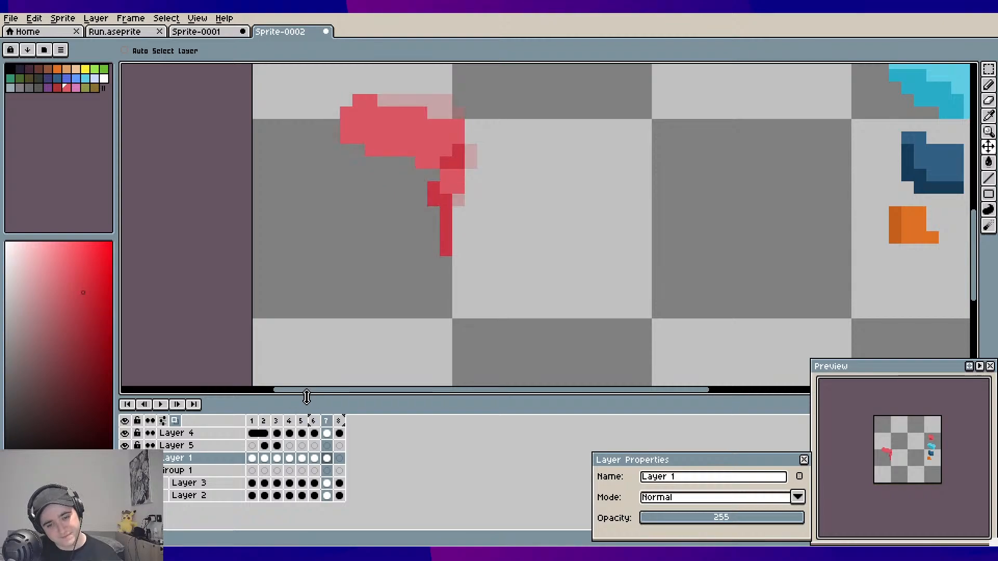
key(Right)
key(Right)
key(Right)
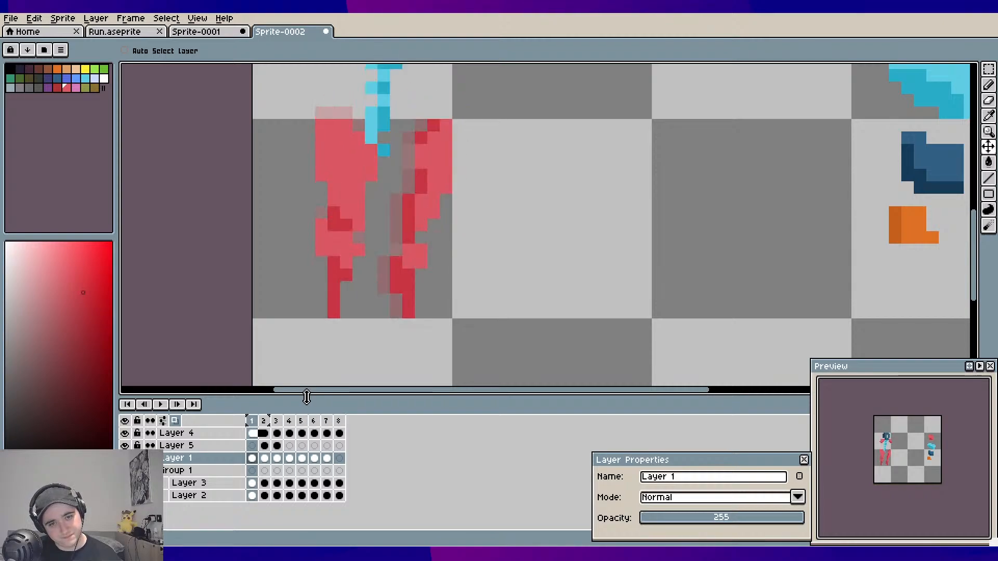
key(Right)
key(Right)
key(Right)
key(Left)
key(Left)
key(Left)
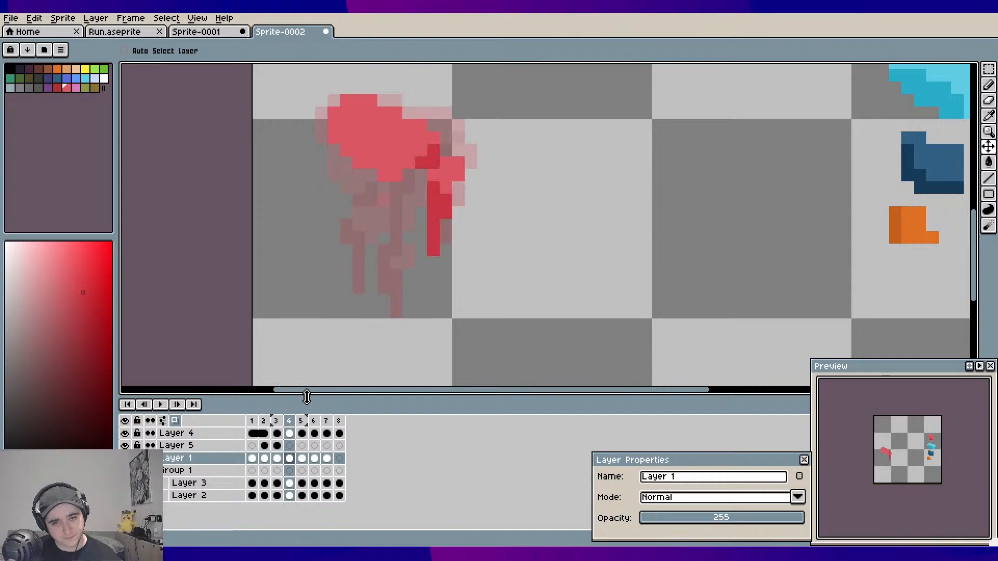
key(Left)
key(Right)
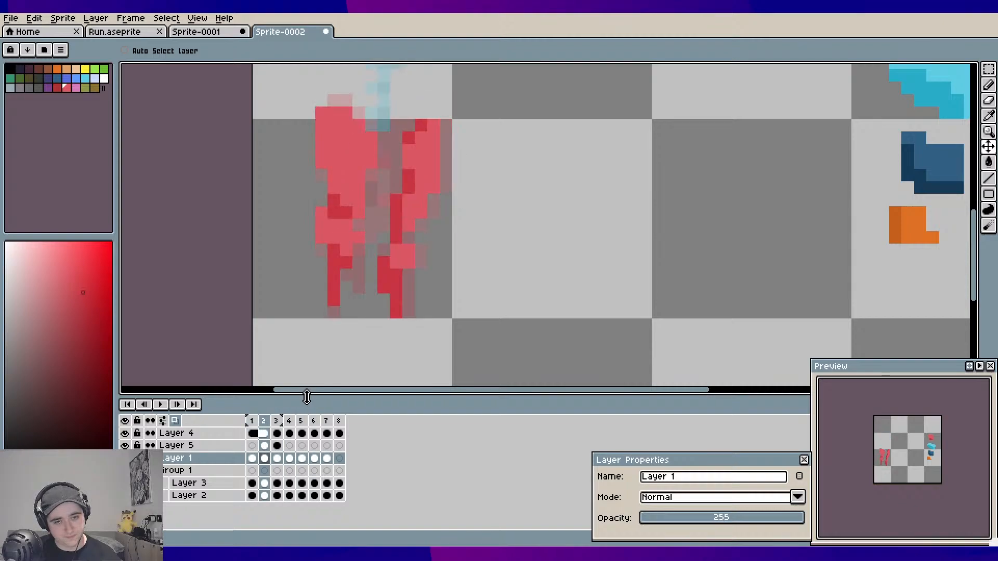
key(Right)
key(Right)
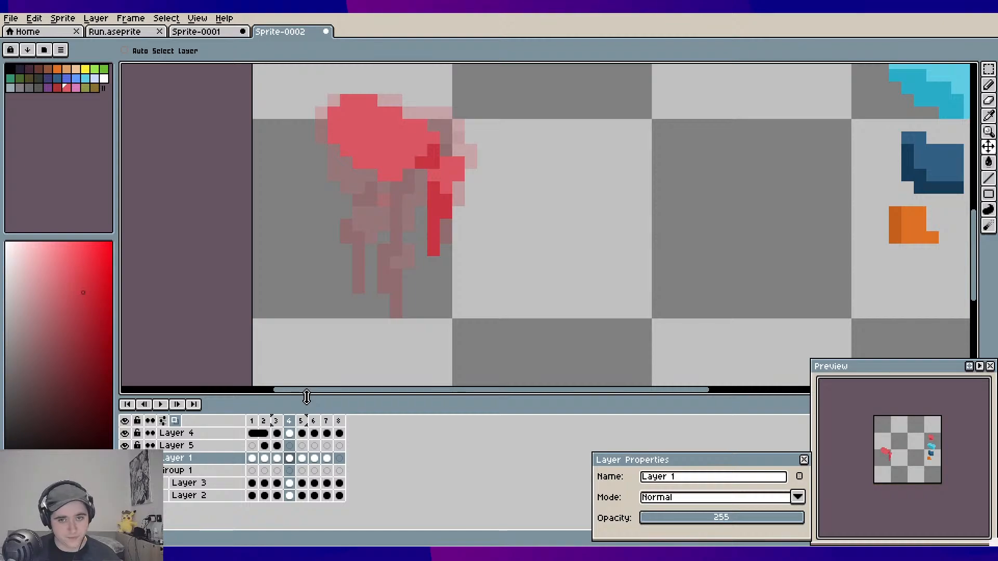
Hide Layer 1 and start the back leg in frame 4 of Layer 5 with a three-pixel-wide dark red strip along its upper edge
click(125, 458)
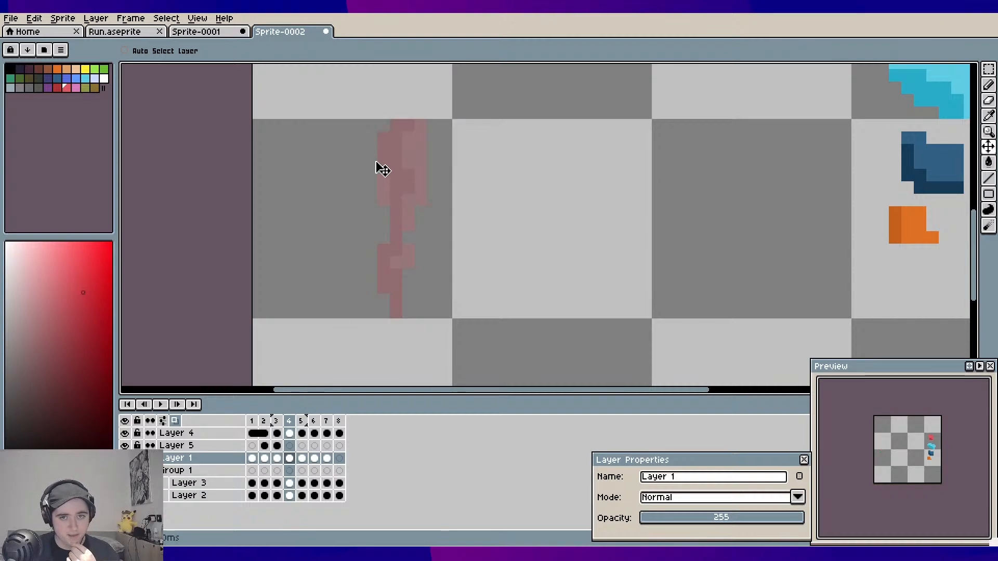
scroll(371, 156, up, 1)
drag(370, 157, 368, 183)
key(b)
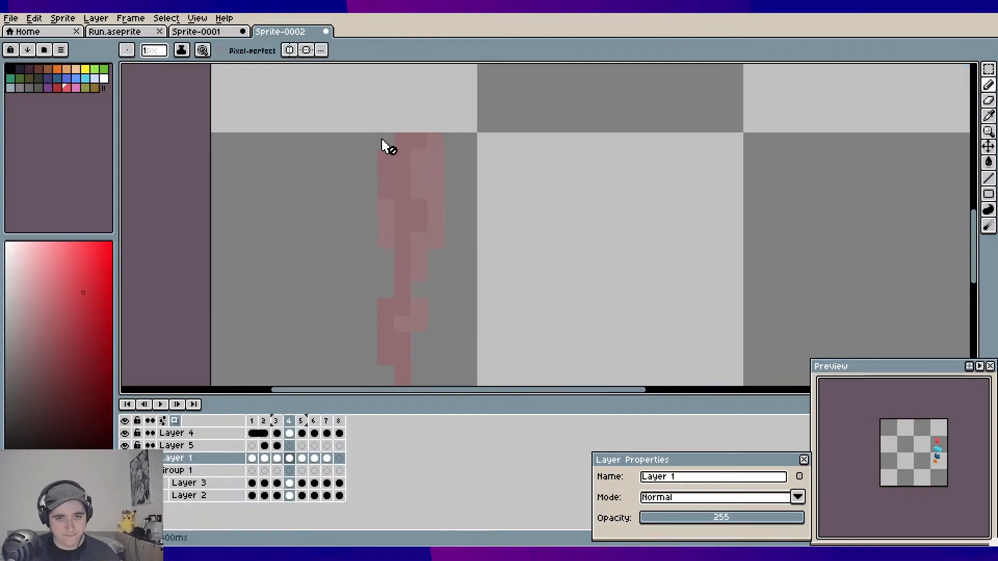
click(290, 446)
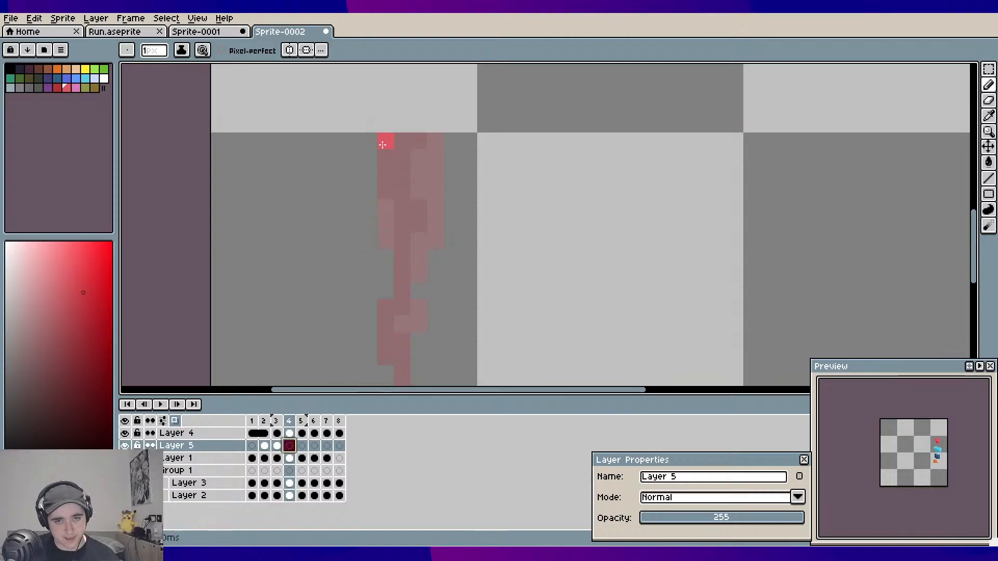
drag(383, 141, 399, 141)
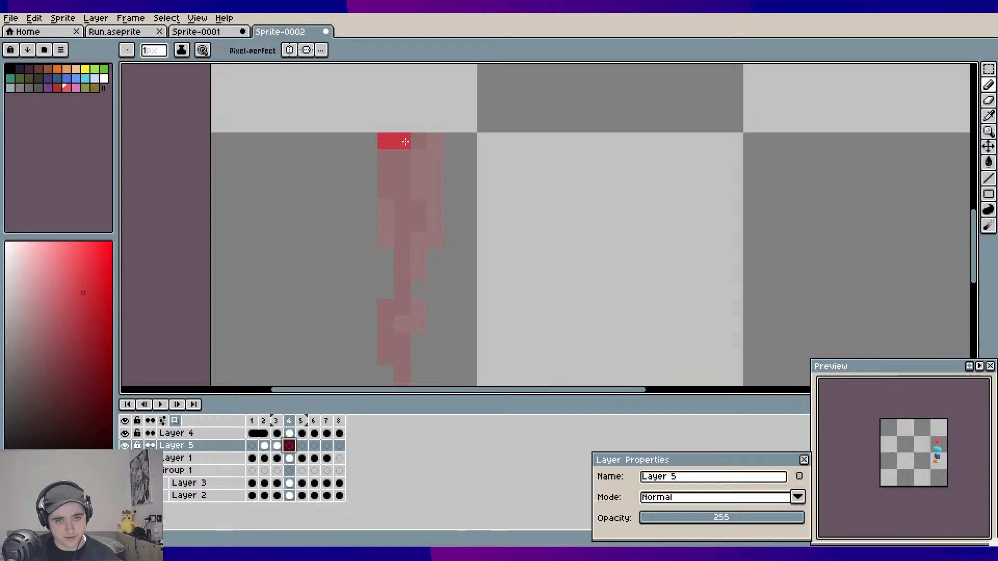
click(369, 141)
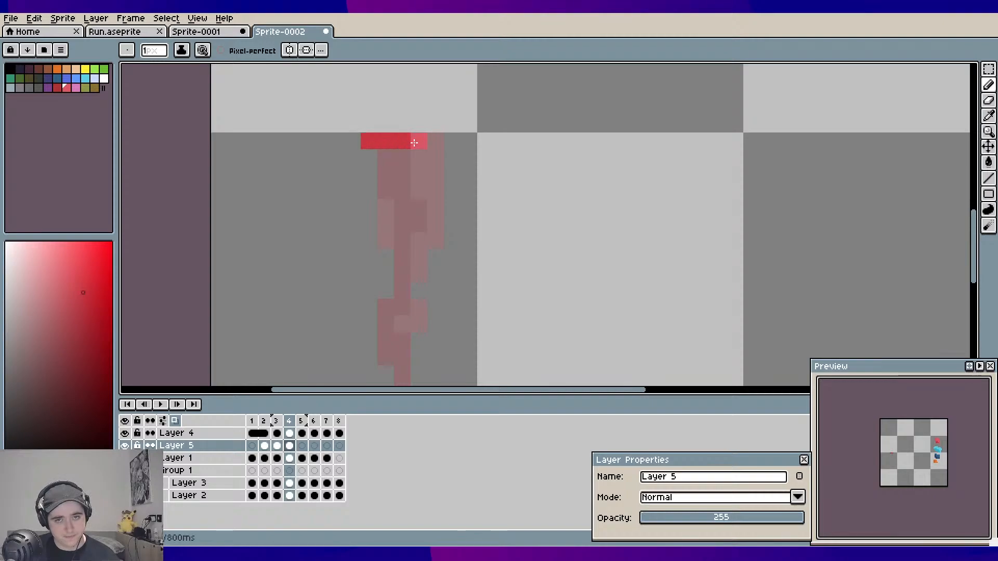
Outline both sides of the frame 4 thigh in light red, erasing the light pixel beside the dark strip
click(419, 157)
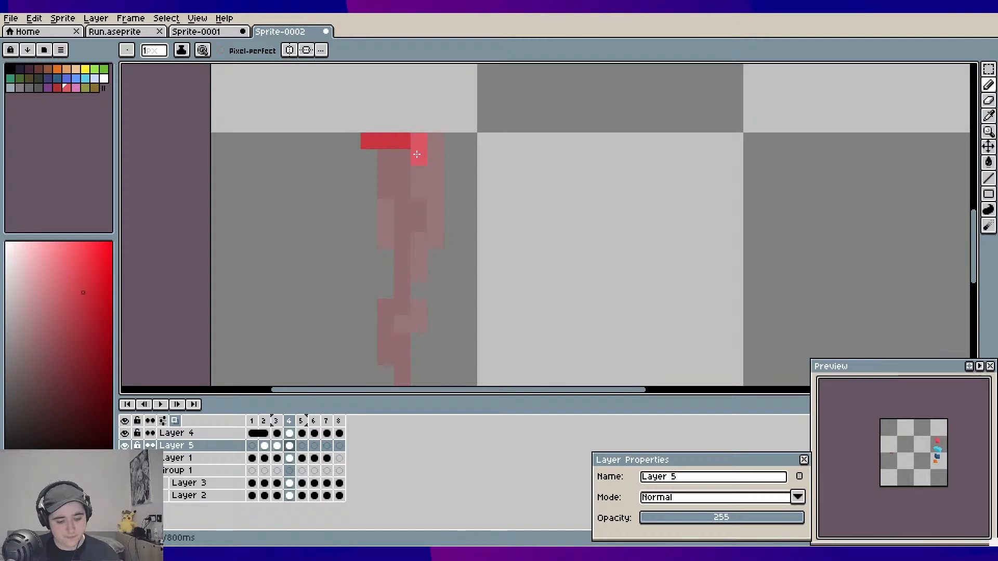
key(e)
click(419, 141)
key(e)
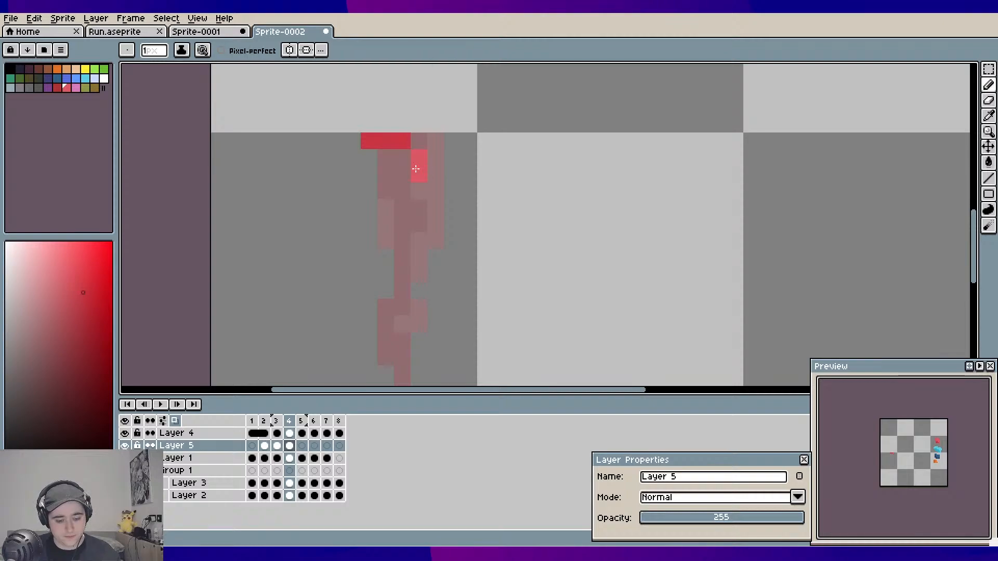
click(419, 190)
click(369, 158)
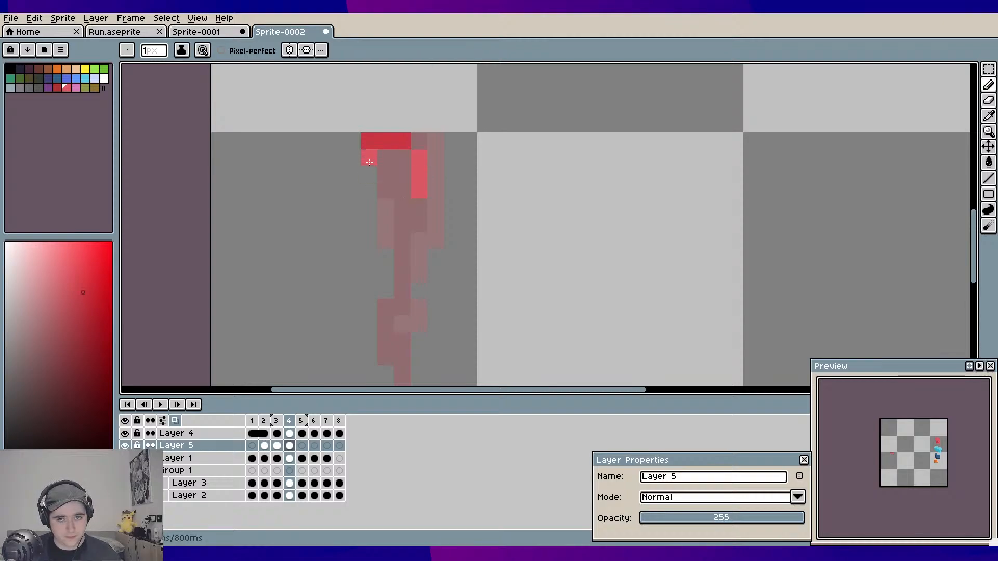
drag(369, 162, 383, 237)
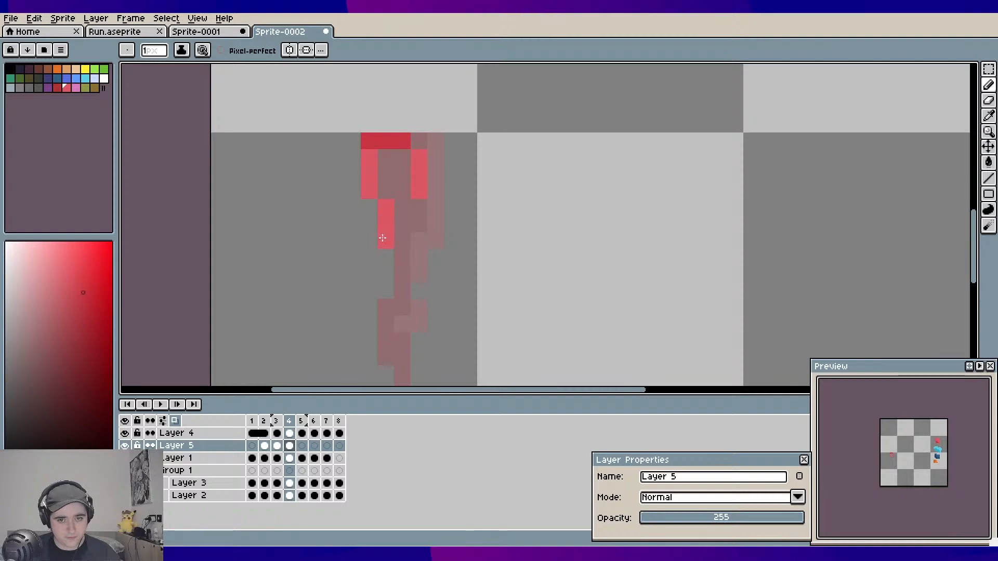
Fill the frame 4 back leg with dark red down to the foot, add light red shading along the front, and compare it with the neighbouring frames
mouse_move(390, 179)
mouse_down()
mouse_move(414, 223)
mouse_move(403, 246)
mouse_move(392, 211)
mouse_move(408, 313)
mouse_move(393, 310)
mouse_move(394, 330)
mouse_move(408, 325)
mouse_move(385, 347)
mouse_up()
scroll(398, 249, down, 3)
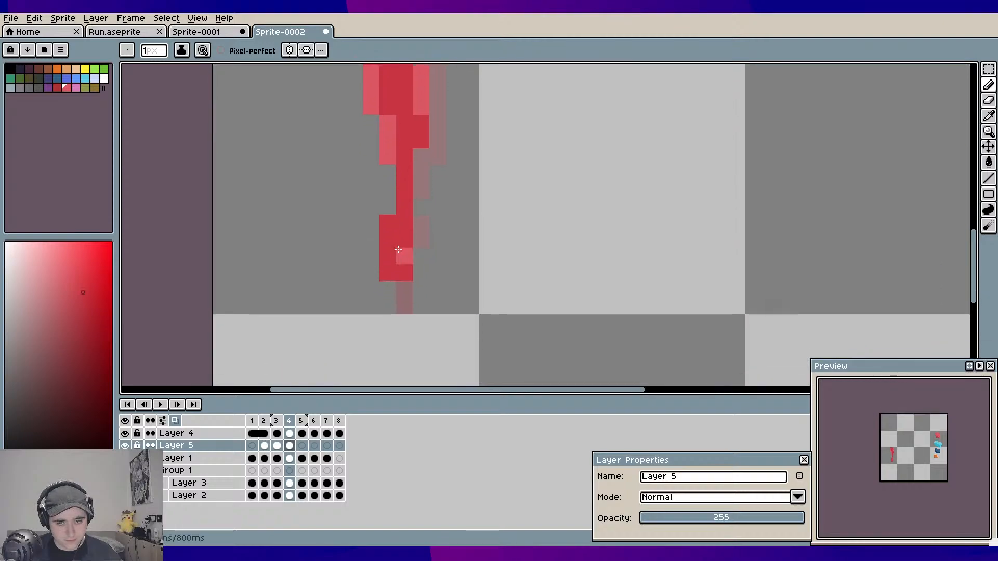
mouse_move(398, 250)
mouse_down()
mouse_move(404, 307)
mouse_move(411, 278)
mouse_move(413, 295)
mouse_move(407, 257)
mouse_move(419, 277)
mouse_move(418, 252)
mouse_move(432, 249)
mouse_move(435, 187)
mouse_up()
scroll(403, 309, up, 2)
scroll(413, 294, up, 1)
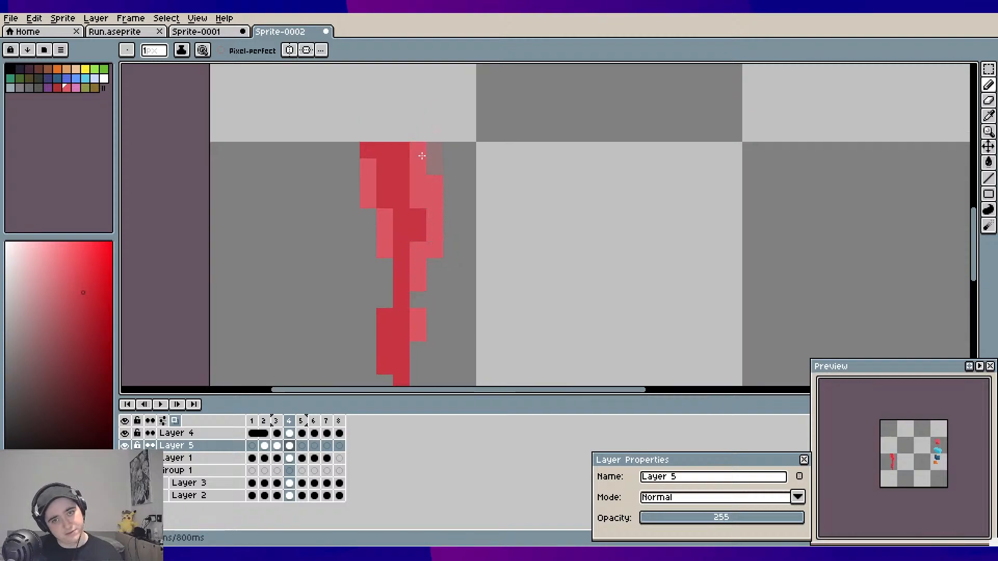
scroll(468, 185, down, 2)
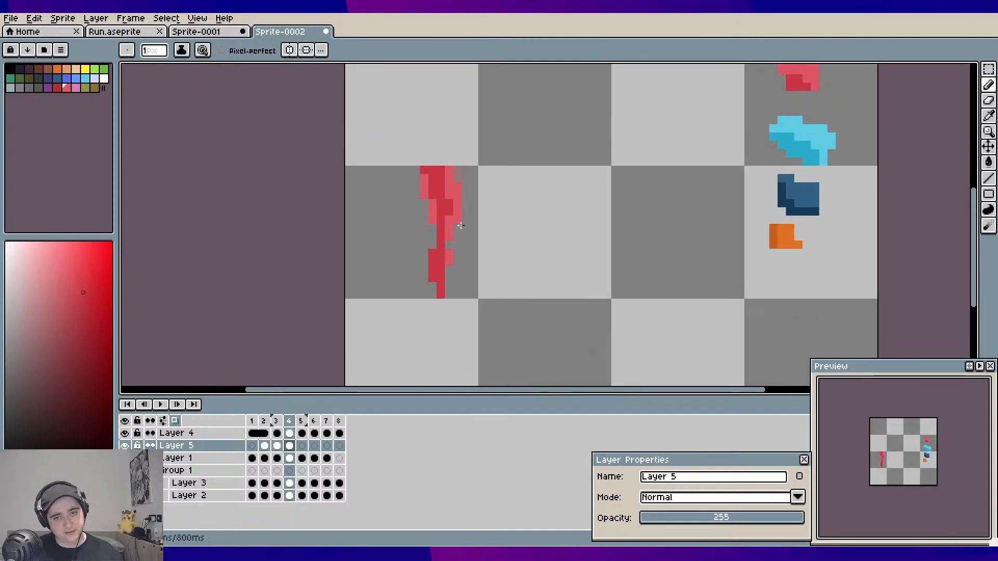
key(Right)
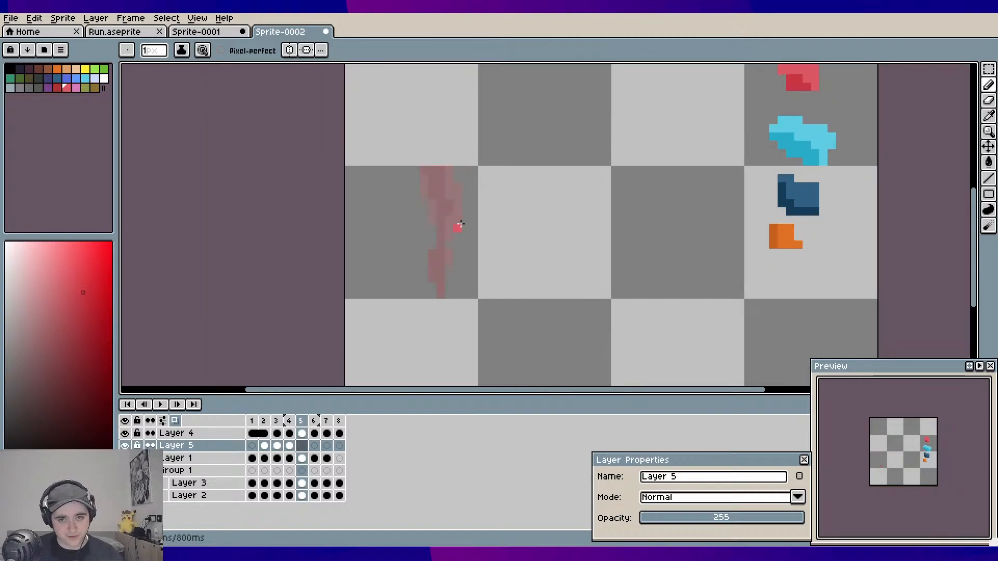
key(Left)
key(Left)
key(Right)
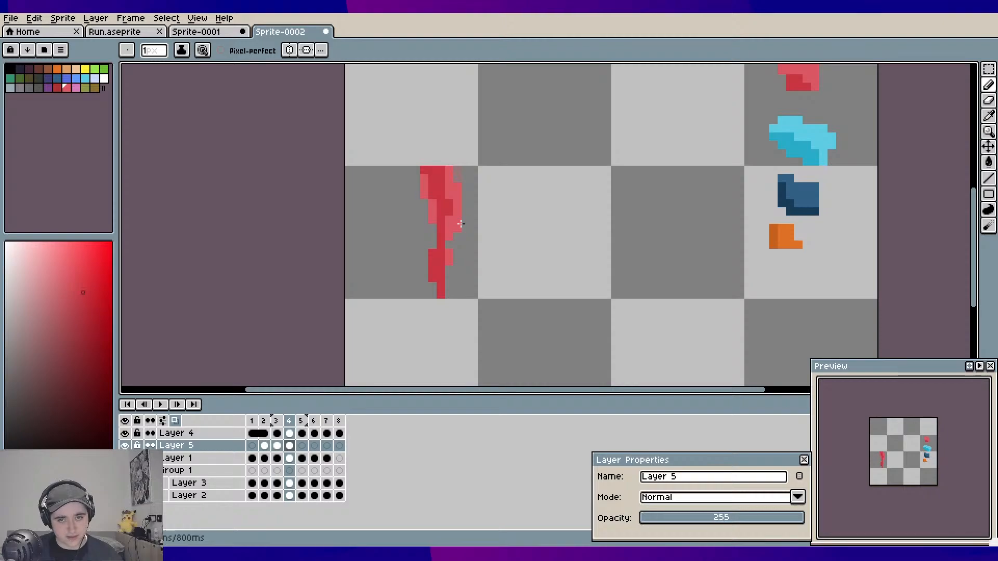
Draw the dark red base of the back leg in frame 5 of Layer 5, two pixels wide with a one-pixel-wide lower end
key(Right)
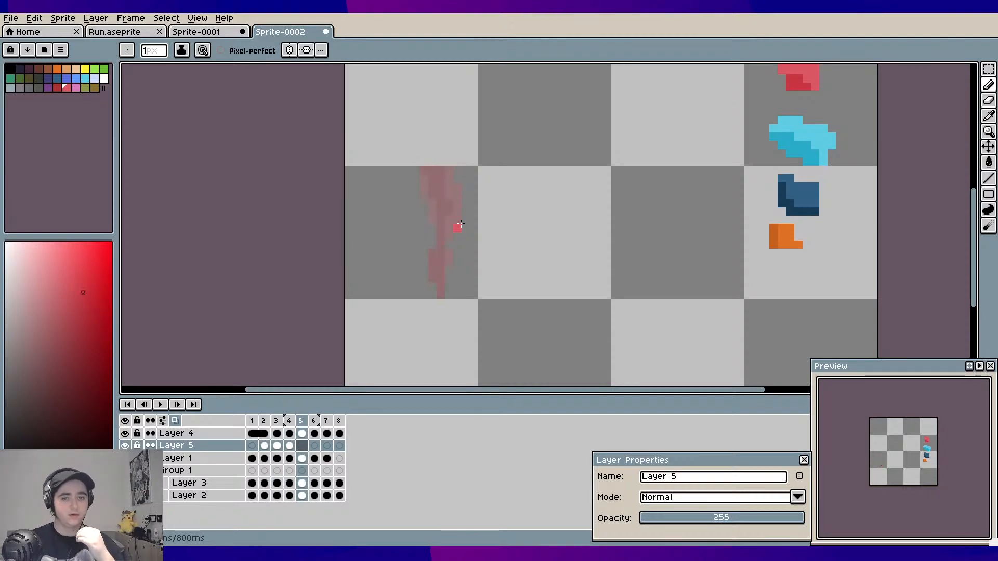
scroll(453, 195, up, 1)
scroll(423, 211, up, 1)
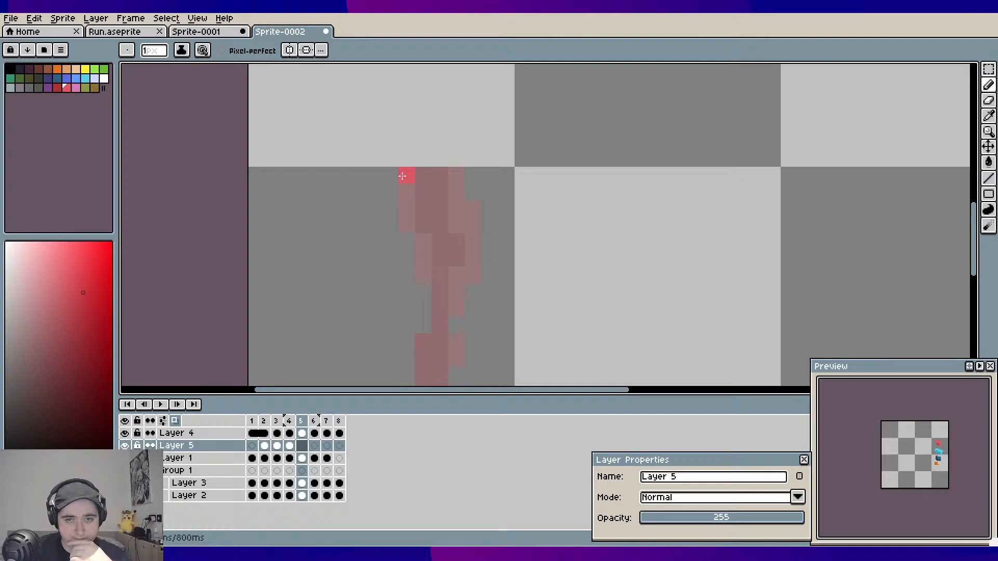
mouse_move(402, 175)
mouse_down()
mouse_move(442, 175)
mouse_move(408, 175)
mouse_move(408, 208)
mouse_move(424, 223)
mouse_move(408, 226)
mouse_move(424, 242)
mouse_move(418, 257)
mouse_move(408, 240)
mouse_move(406, 276)
mouse_move(424, 307)
mouse_move(406, 309)
mouse_move(410, 284)
mouse_up()
key(ctrl+z)
key(v)
key(b)
scroll(410, 284, down, 3)
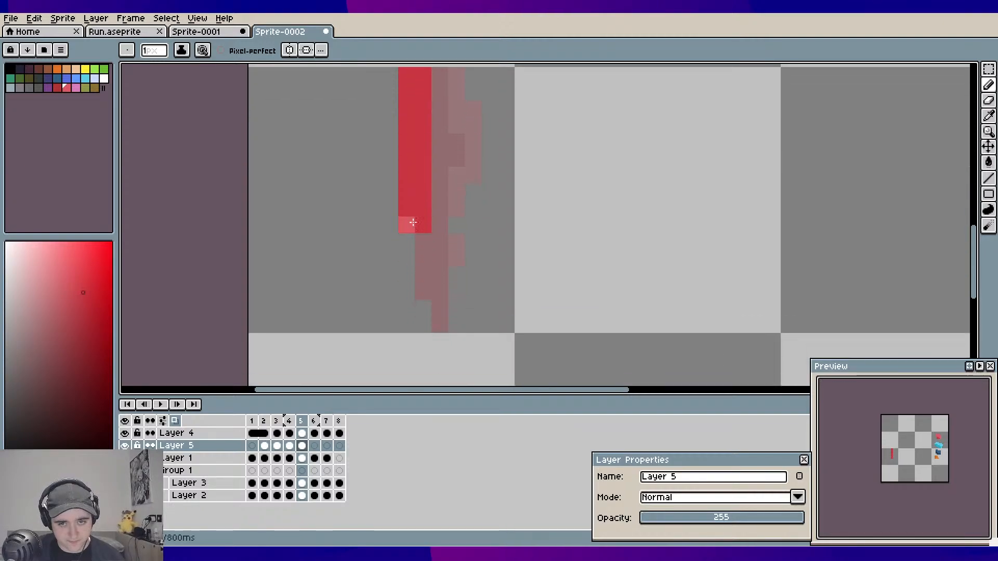
mouse_move(439, 223)
mouse_down()
mouse_move(436, 249)
mouse_move(423, 238)
mouse_move(419, 276)
mouse_move(411, 238)
mouse_move(419, 329)
mouse_up()
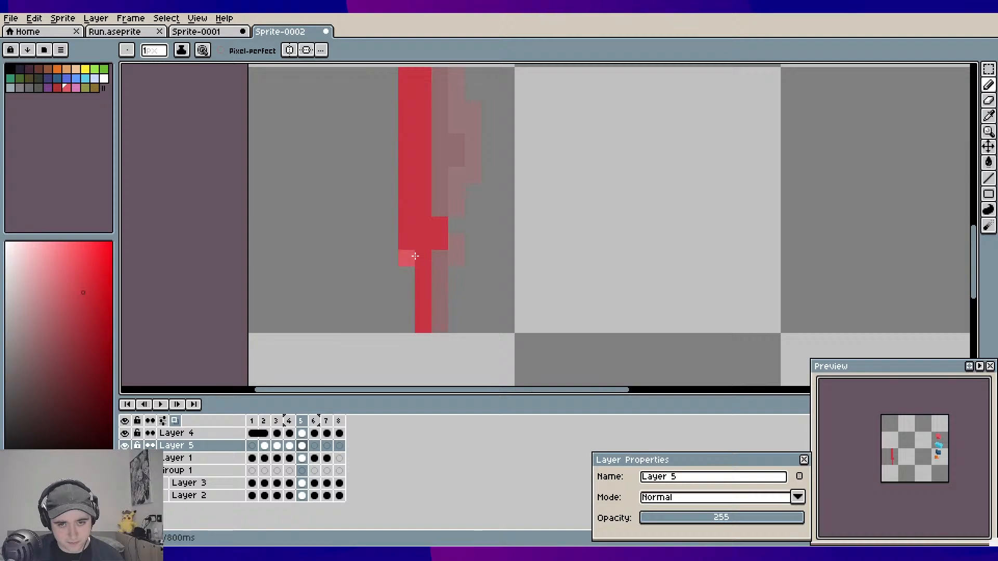
Shade the frame 5 back leg with light red on both sides of the thigh and along the rear of the calf
scroll(458, 235, down, 3)
drag(465, 222, 440, 229)
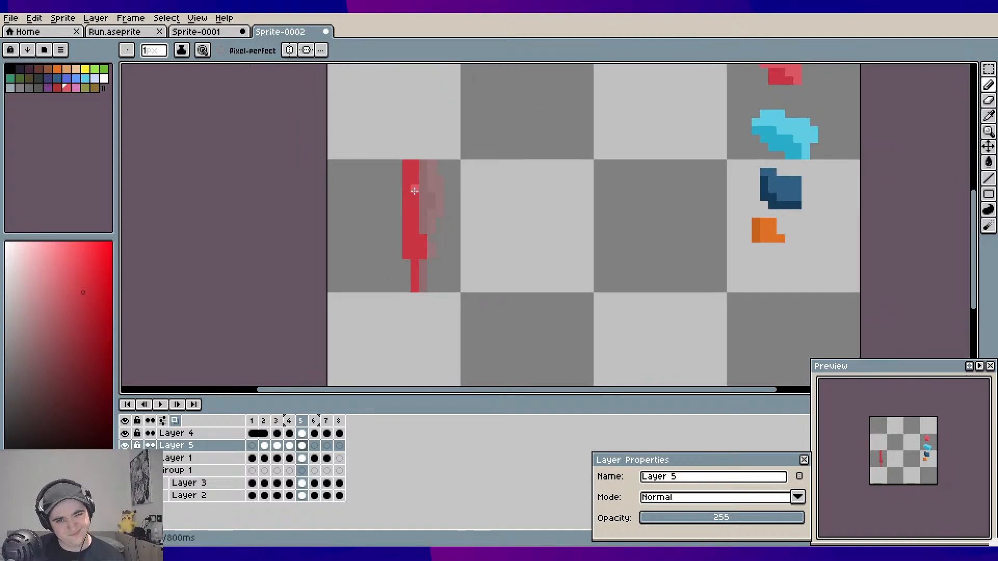
scroll(426, 172, up, 1)
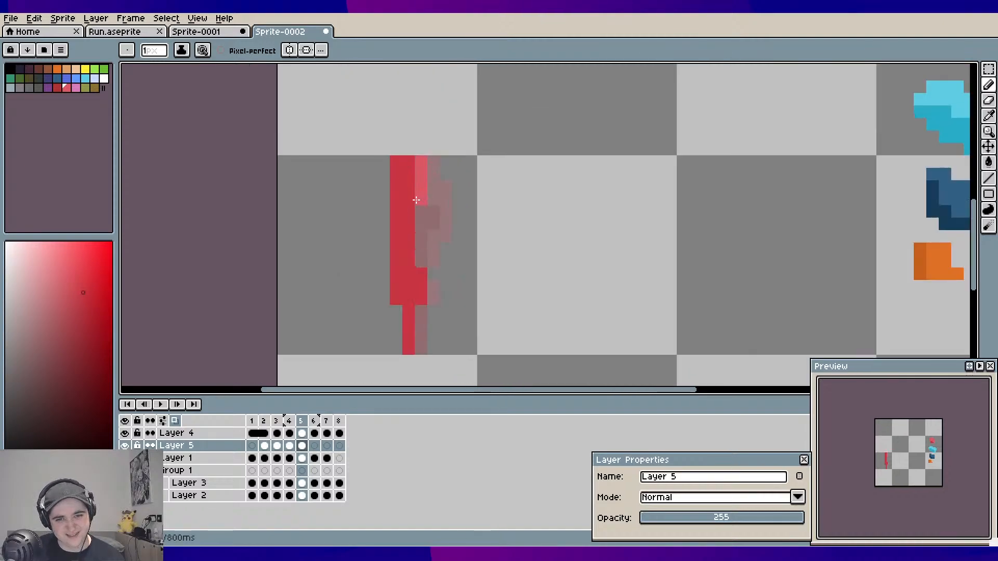
mouse_move(383, 160)
mouse_down()
mouse_move(380, 197)
mouse_move(394, 211)
mouse_move(402, 164)
mouse_move(384, 214)
mouse_move(396, 235)
mouse_move(385, 271)
mouse_up()
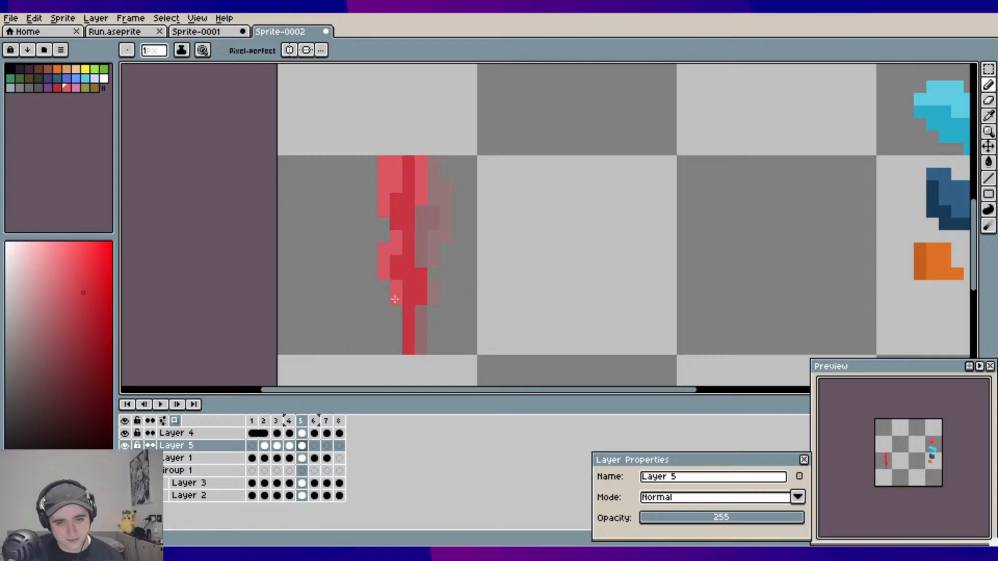
scroll(386, 282, down, 1)
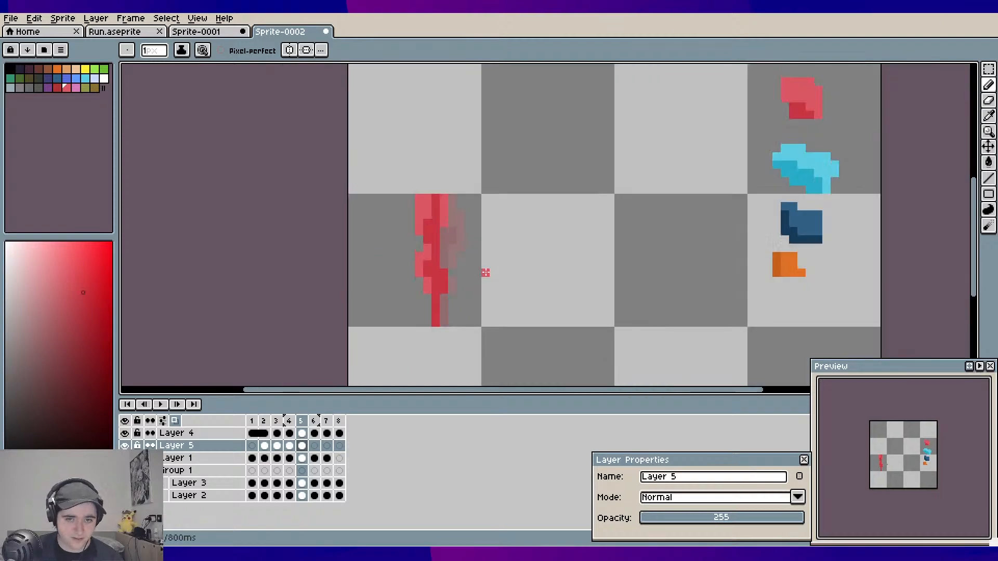
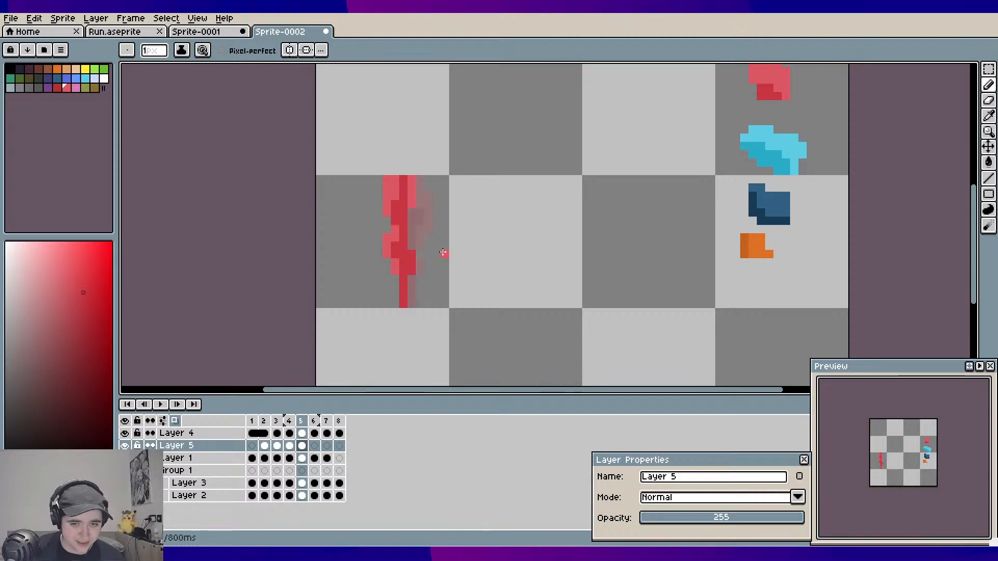
scroll(410, 285, up, 1)
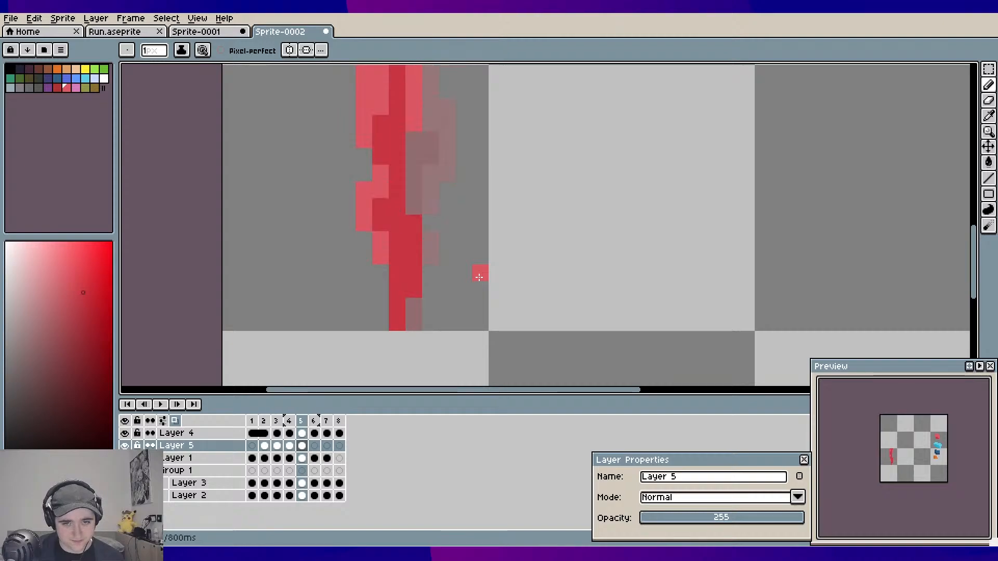
key(e)
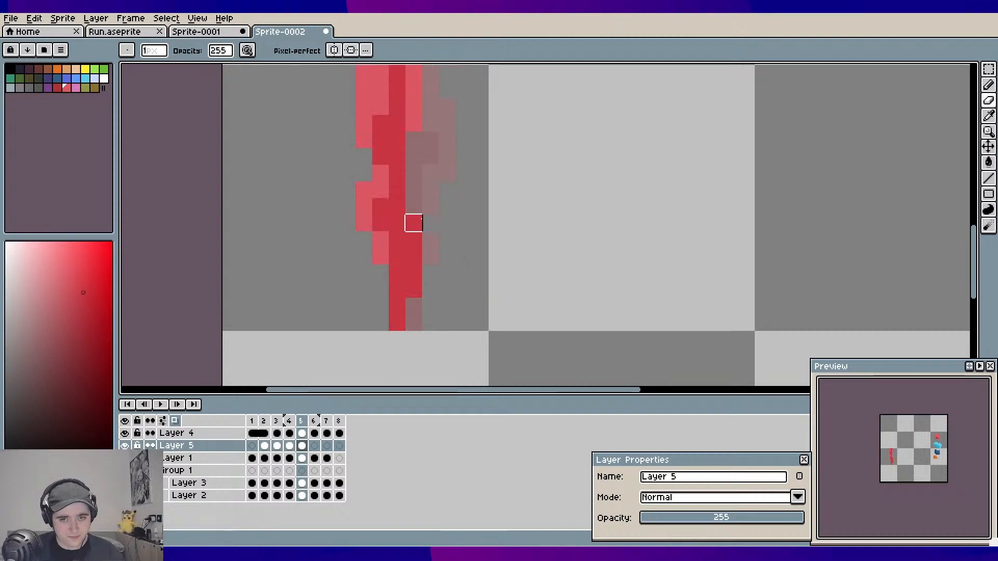
scroll(443, 254, down, 1)
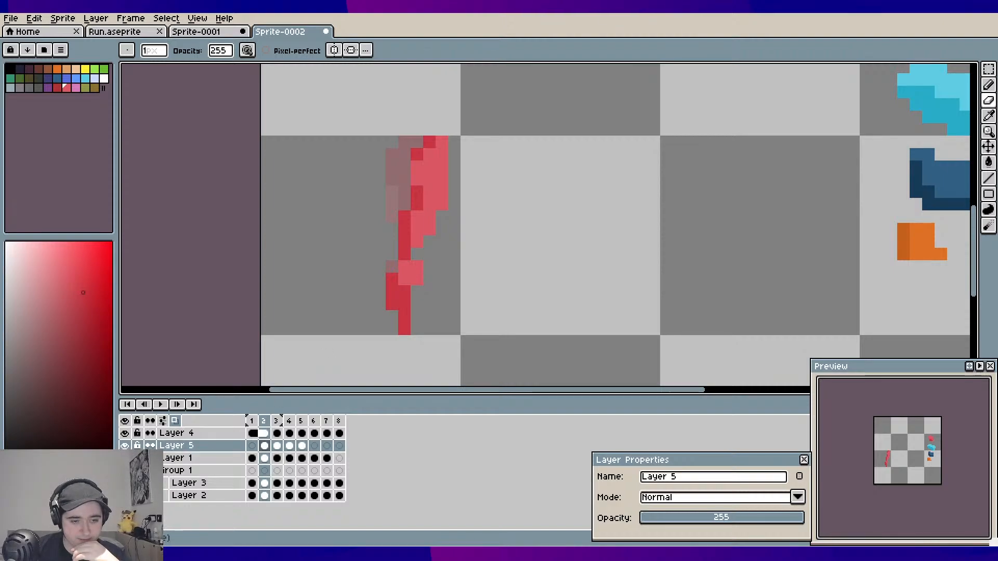
Show Layer 1 again and move Layer 5 directly beneath it in the layer order
scroll(423, 275, down, 2)
drag(421, 273, 402, 232)
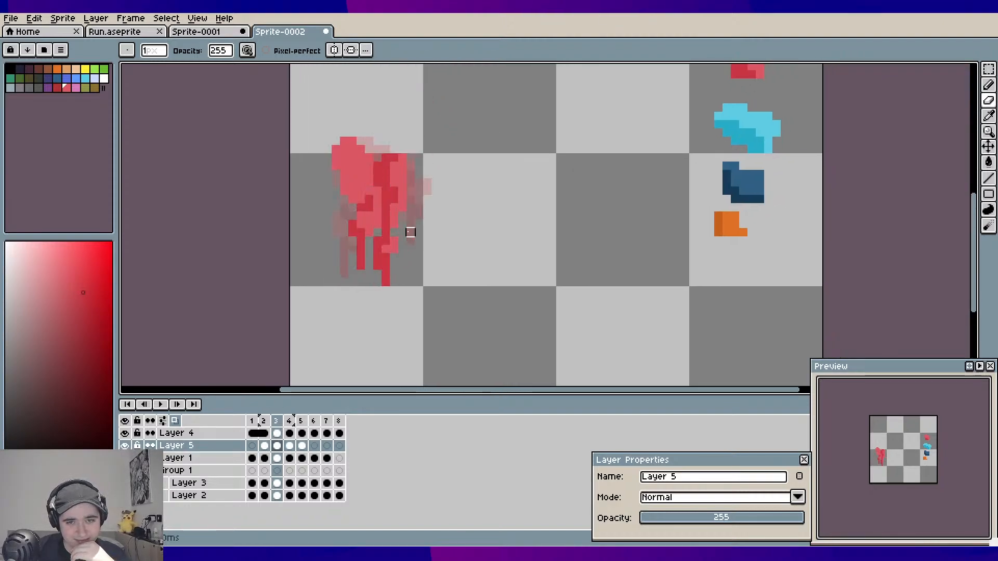
click(179, 446)
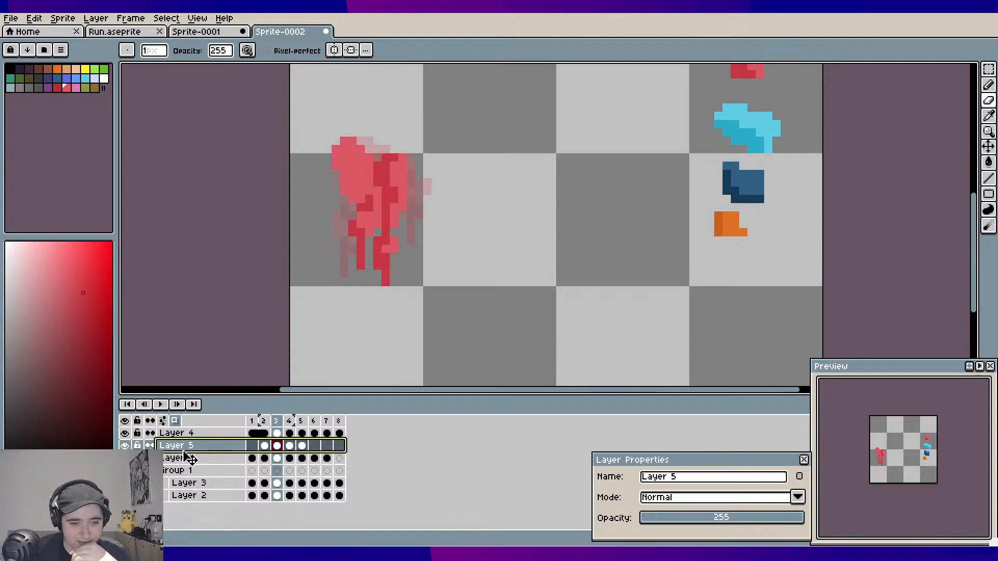
drag(188, 466, 189, 463)
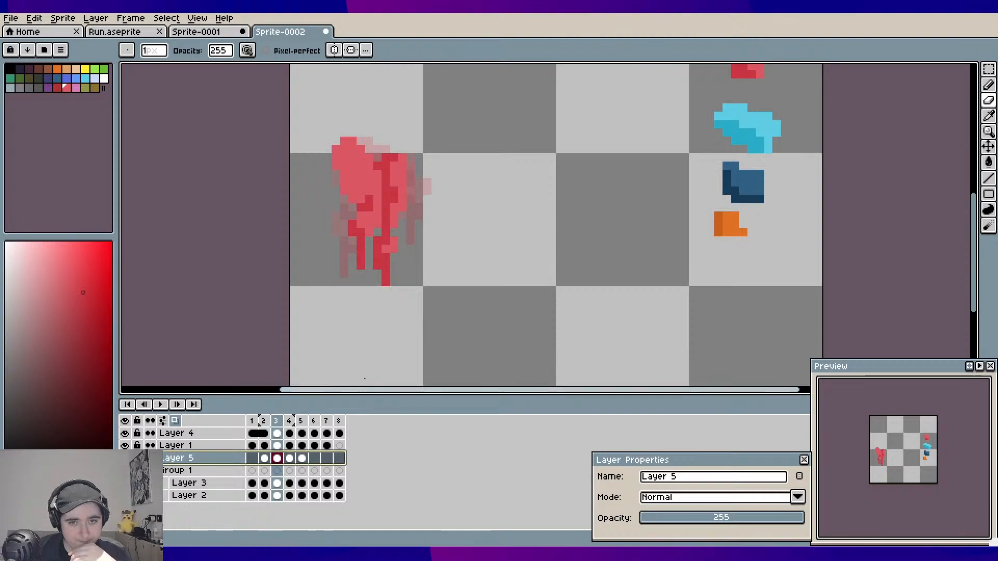
Compare the front and back leg poses across frames 2 to 6 to check how the back leg travels
key(Right)
key(Right)
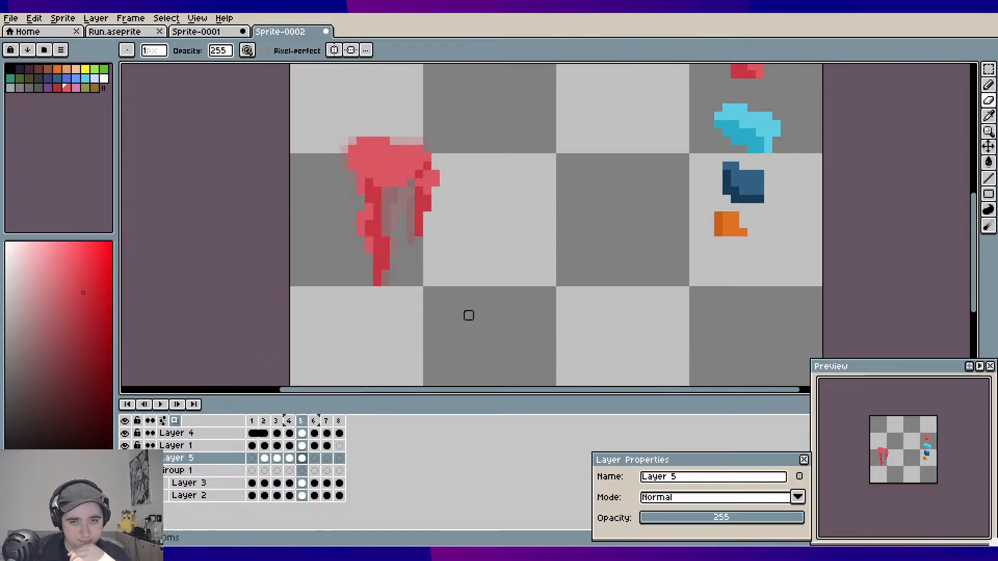
key(Right)
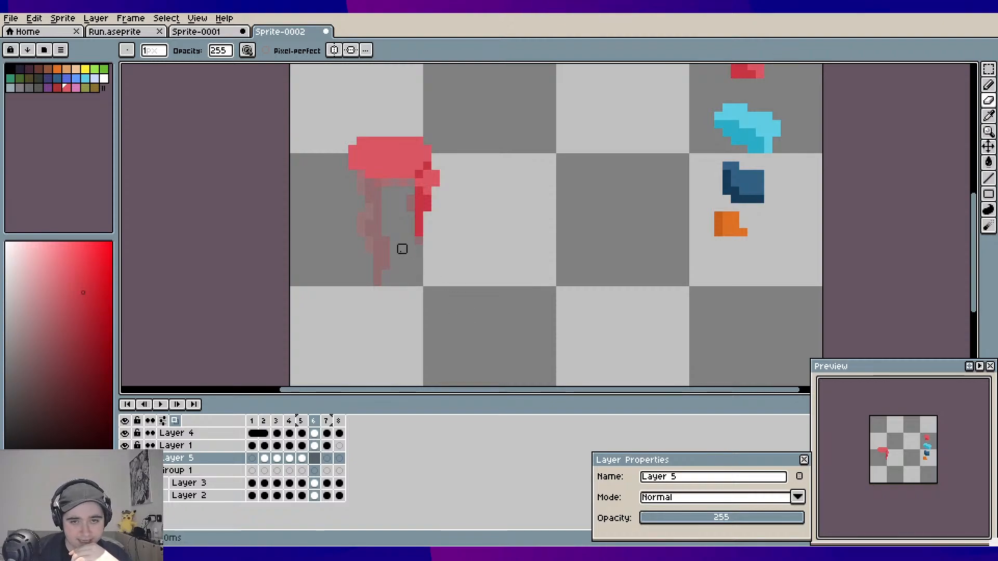
key(Left)
key(Right)
key(Left)
key(Right)
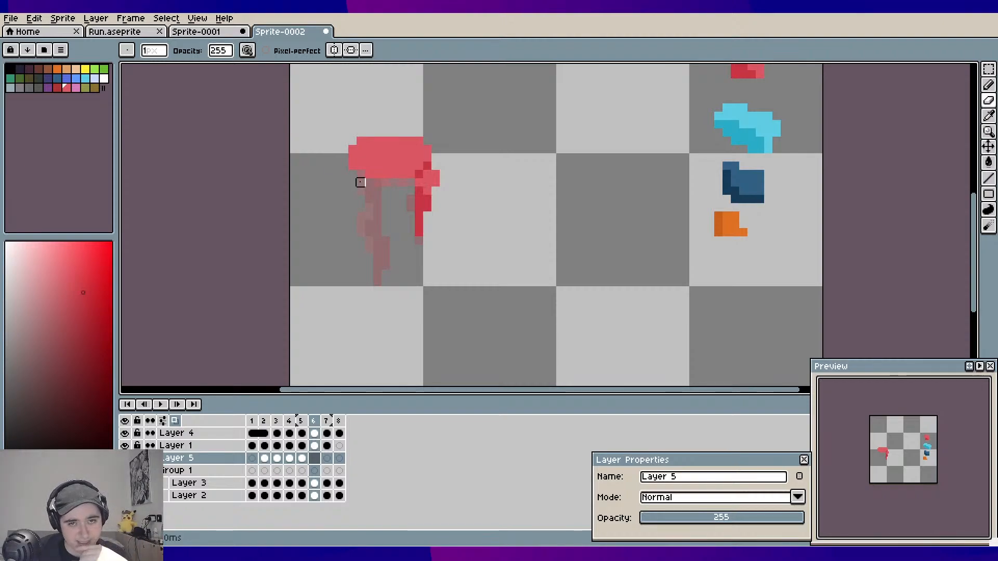
key(Left)
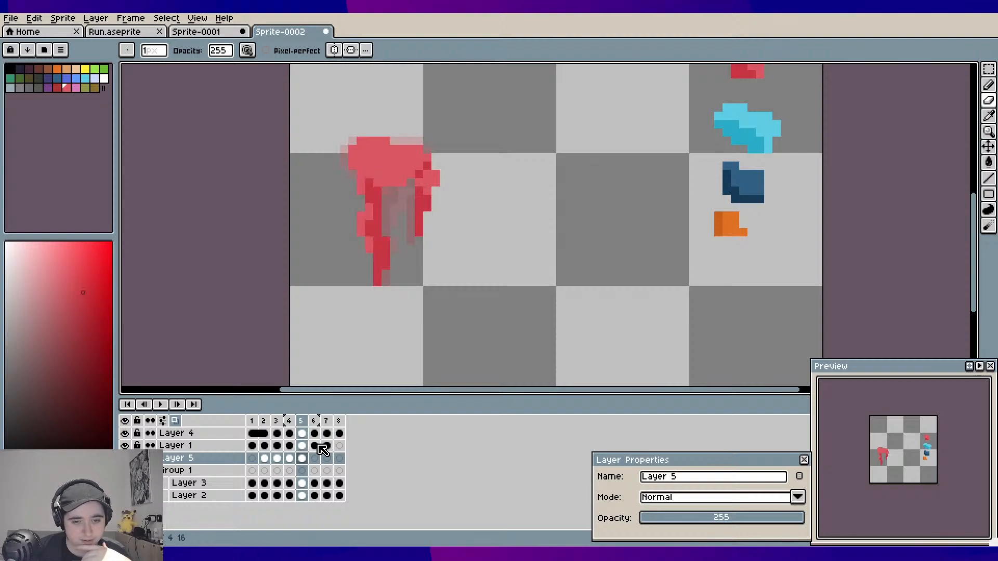
key(Left)
key(Left)
key(Right)
key(Right)
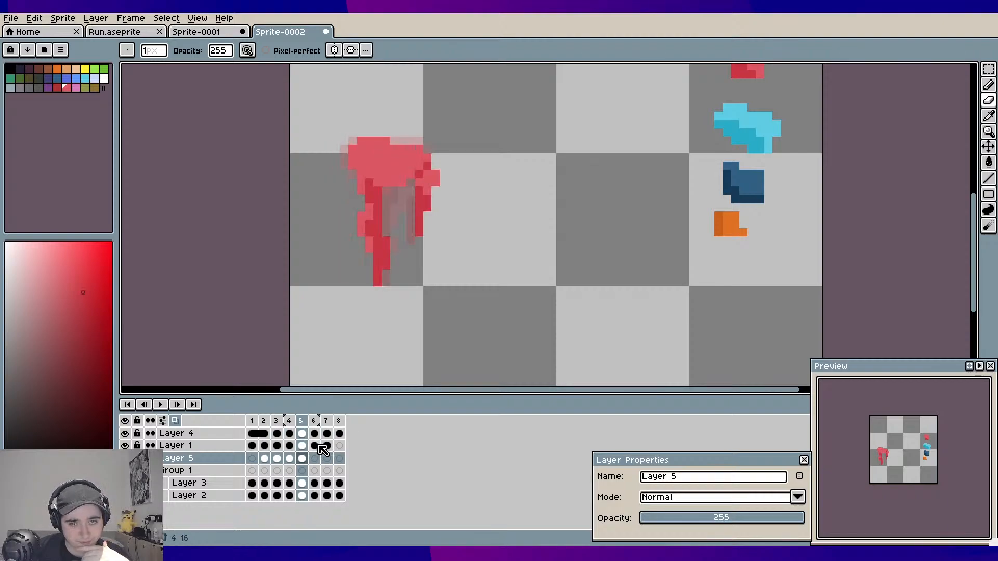
key(Left)
key(Left)
key(Left)
key(Right)
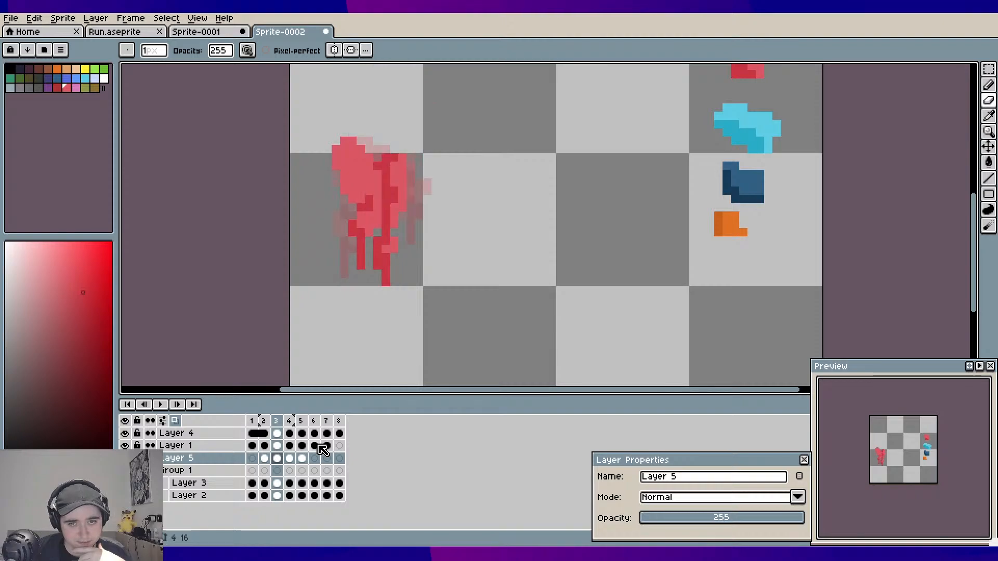
key(Right)
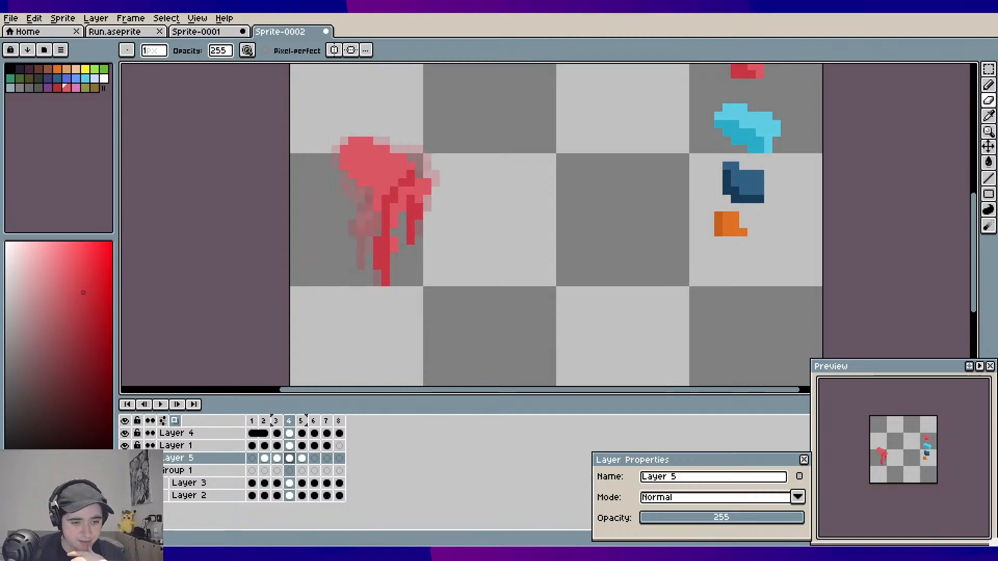
Hide Layer 1 and move the frame 4 back leg in Layer 5 one pixel towards the rear
click(125, 446)
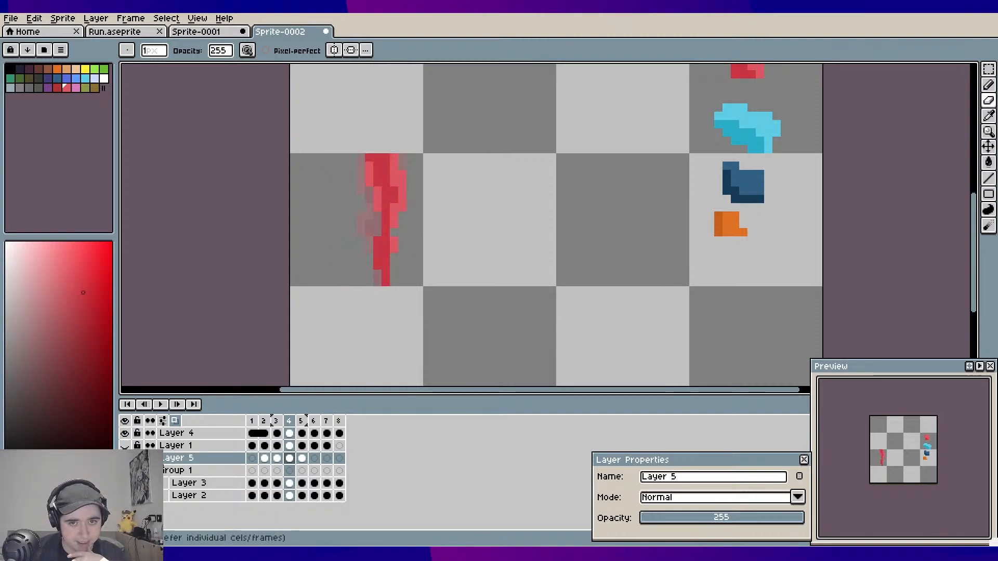
key(Left)
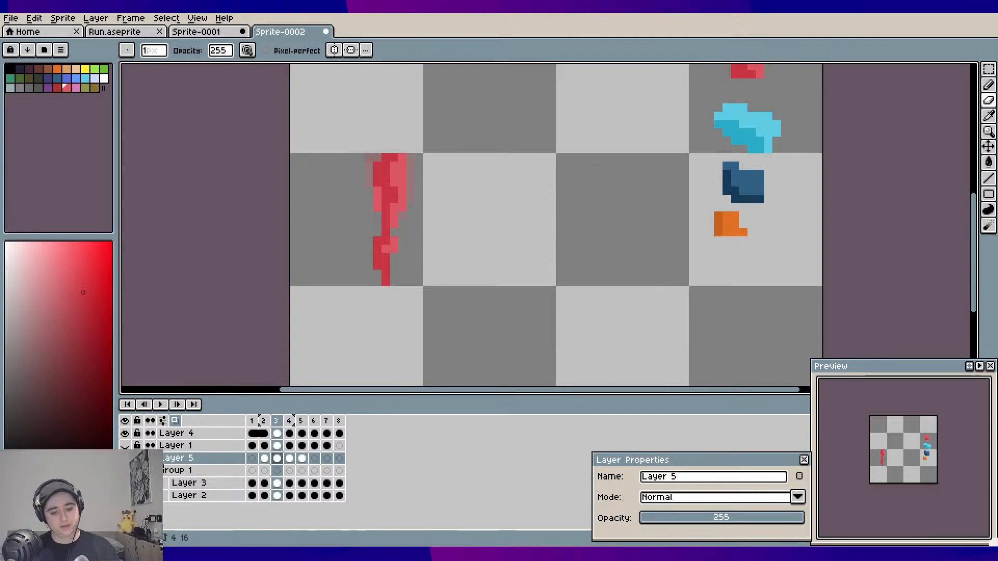
key(Right)
key(v)
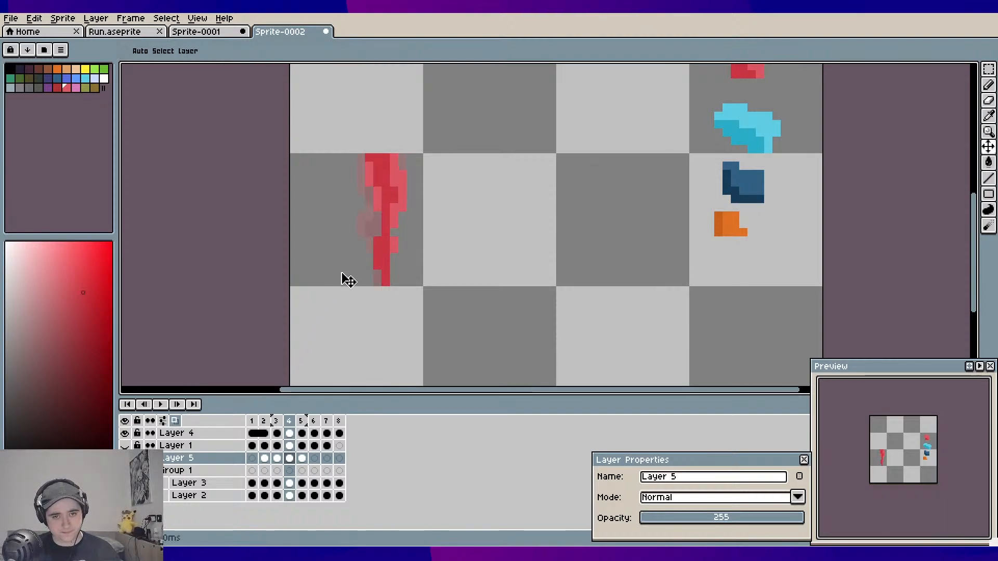
drag(372, 262, 363, 262)
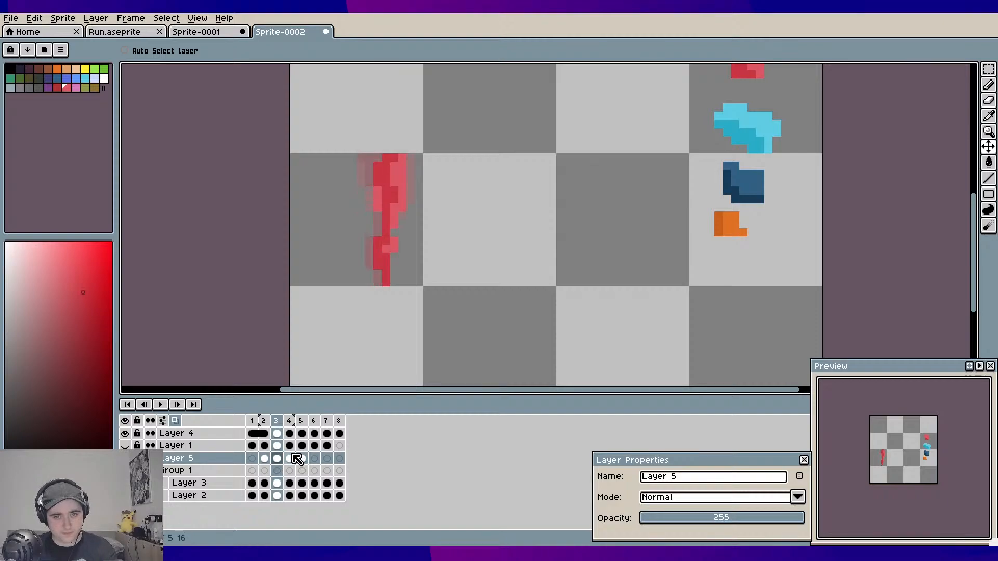
Move the frame 5 back leg three pixels towards the rear and show Layer 1 again
click(300, 458)
drag(374, 279, 358, 272)
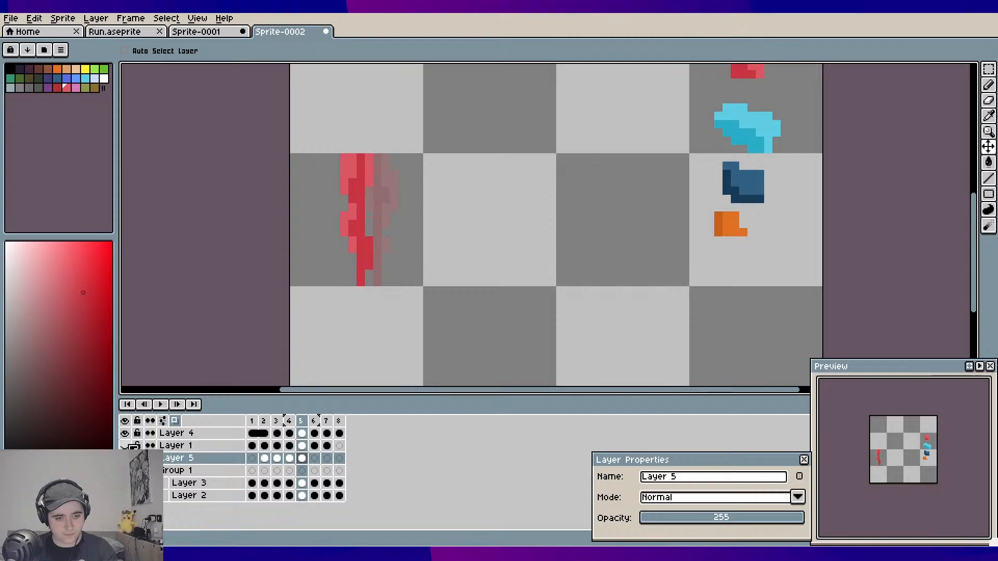
click(125, 445)
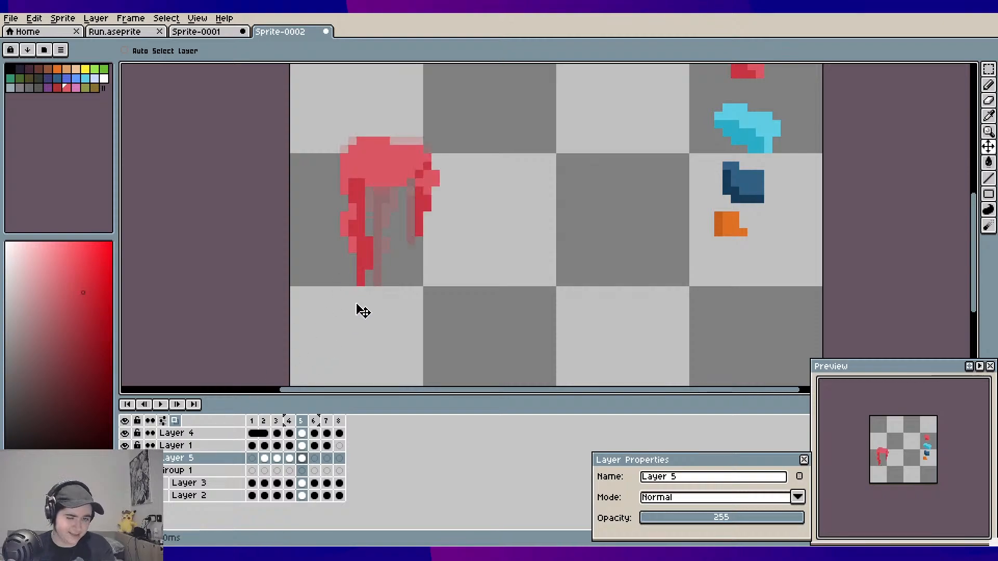
drag(356, 305, 350, 303)
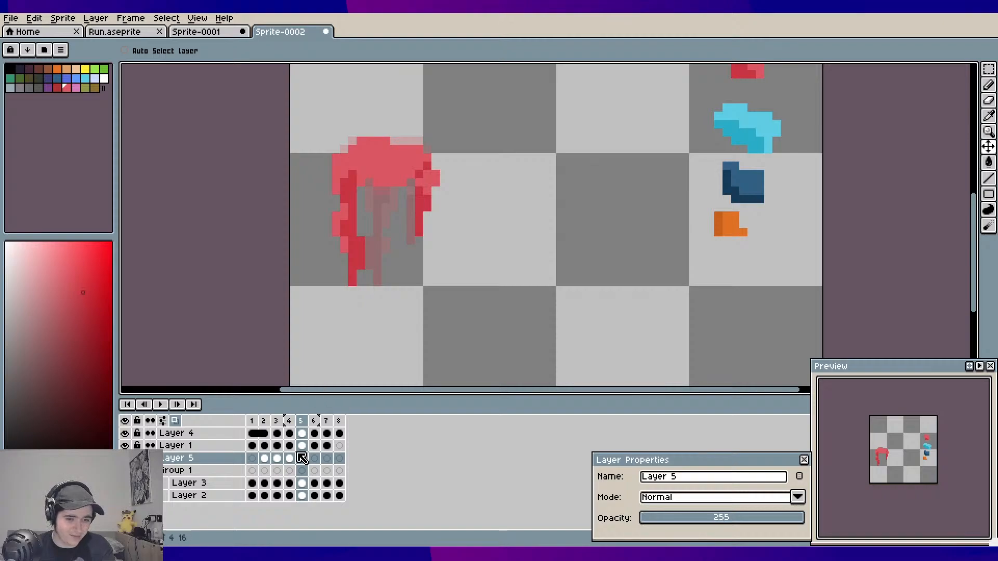
Step back and forth through frames 1 to 6 to check the back leg's motion against the front leg
key(Left)
drag(369, 309, 369, 310)
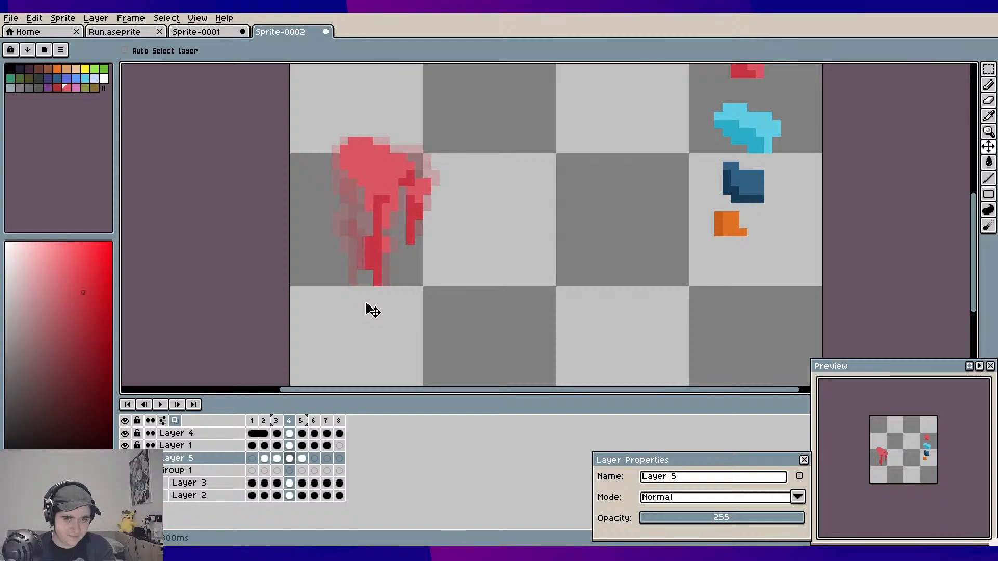
key(Left)
key(Right)
key(Left)
key(Left)
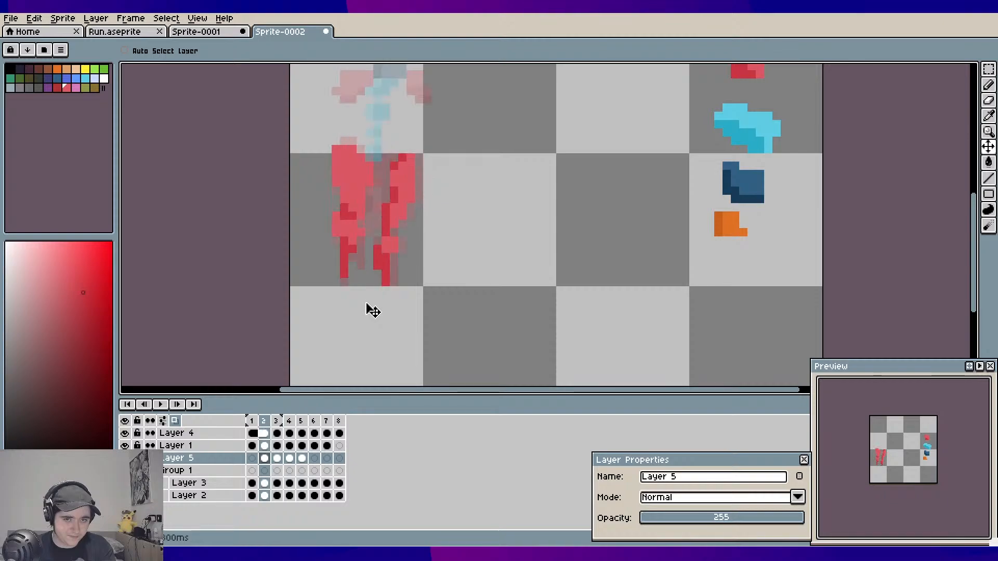
key(Right)
key(Right)
key(Right)
key(Right)
key(Right)
key(Left)
key(Left)
key(Left)
key(Left)
key(Left)
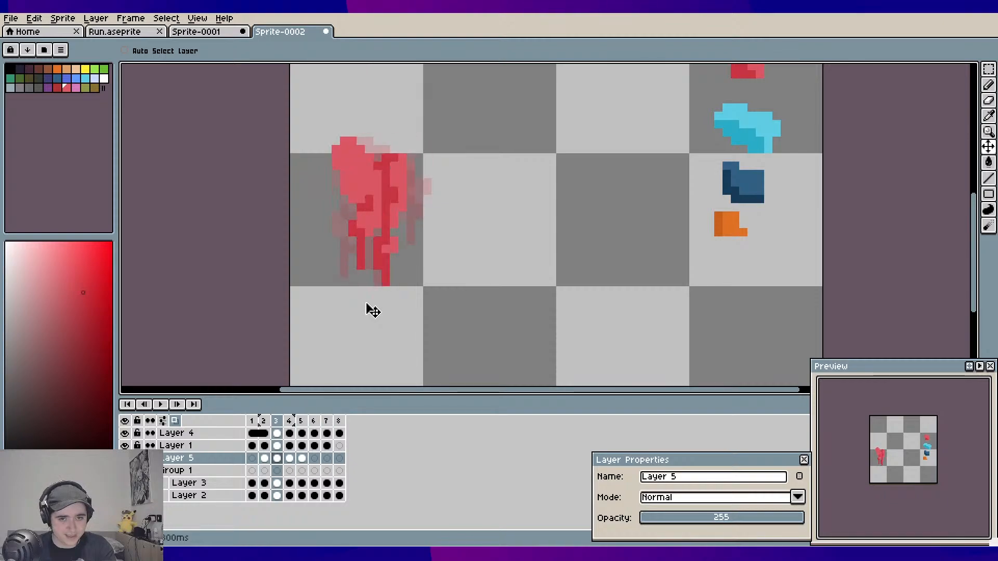
key(Right)
key(Right)
key(Right)
key(Left)
key(Left)
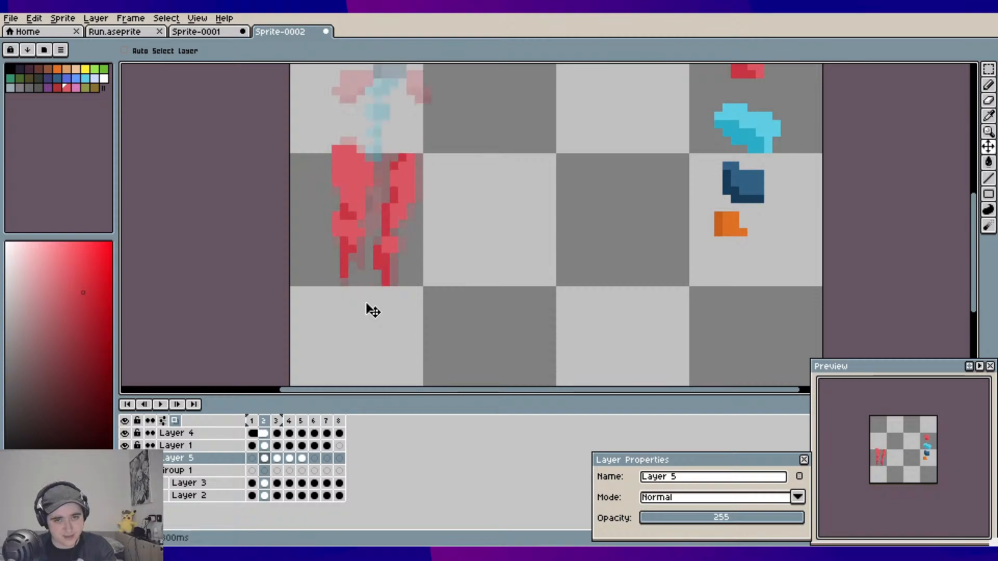
key(Left)
key(Left)
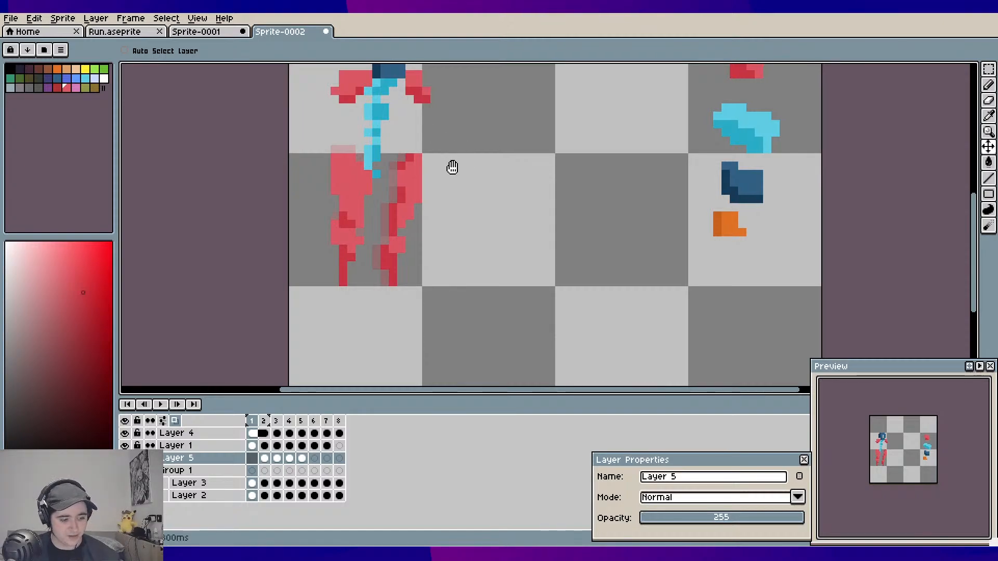
Play the run animation with the whole figure in view
scroll(453, 167, down, 1)
drag(437, 206, 424, 215)
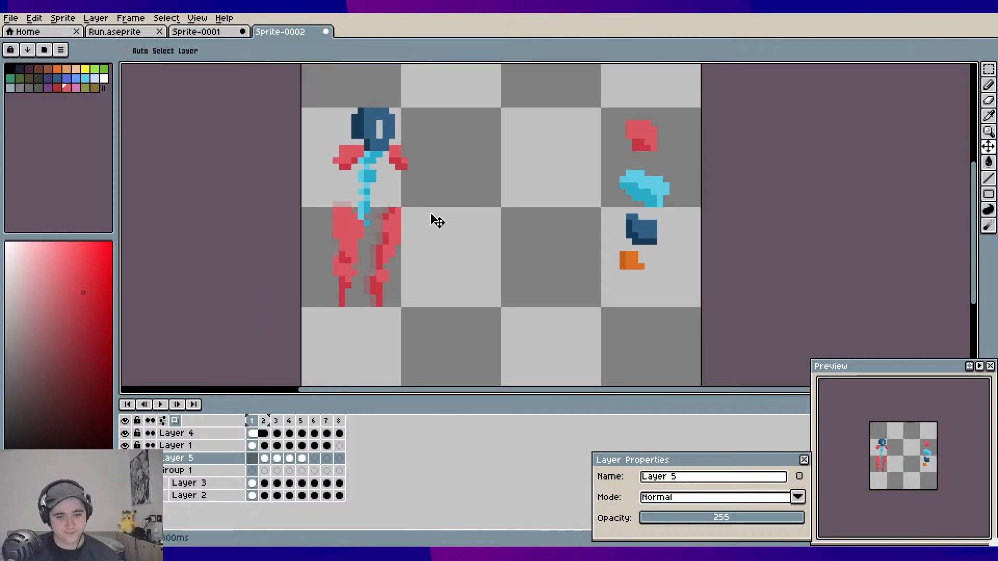
key(Return)
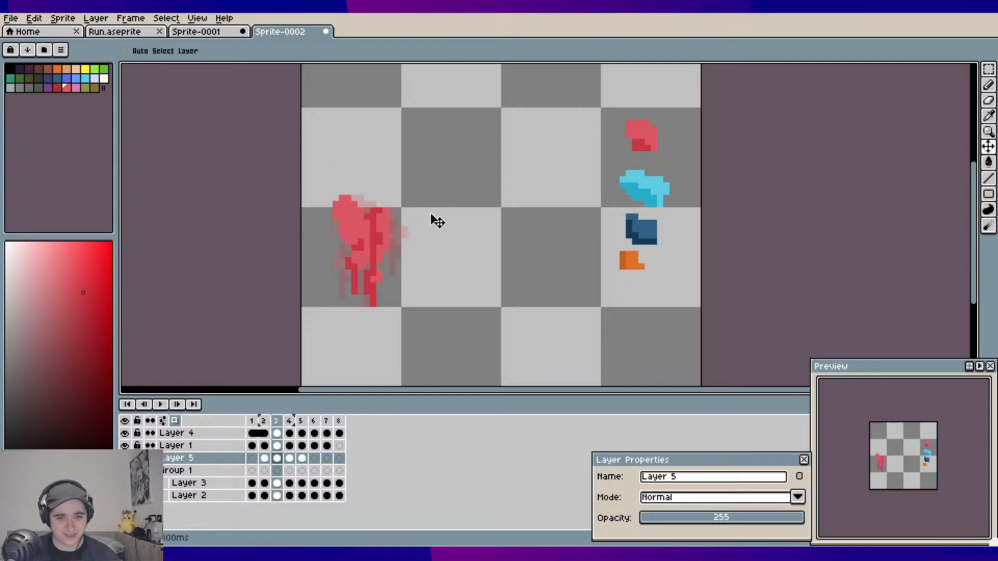
Hide Layer 1 and draw the back leg's thigh in frame 6 of Layer 5, light red at the rear with dark red in front
scroll(350, 225, up, 2)
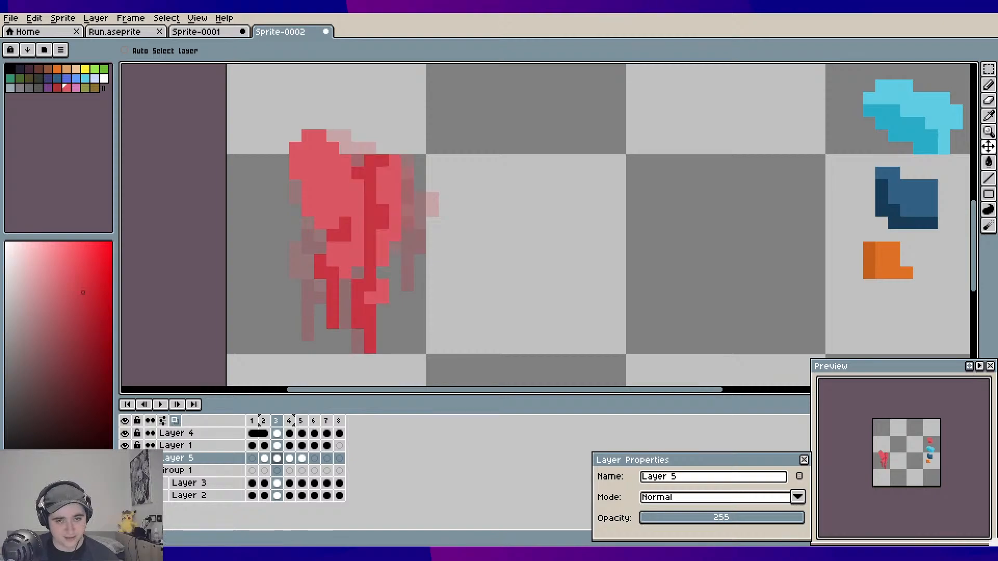
scroll(281, 282, down, 1)
drag(281, 282, 292, 290)
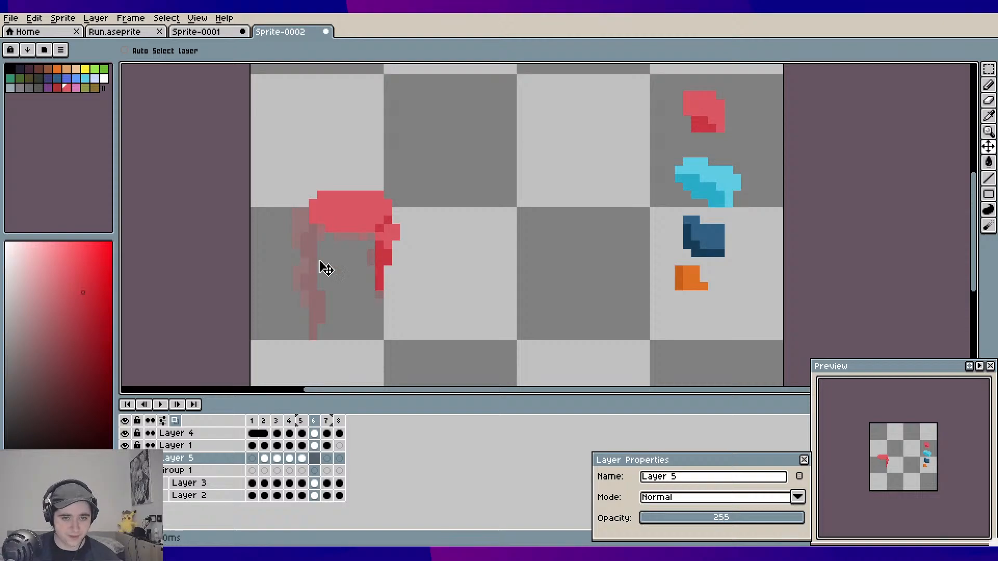
scroll(325, 264, up, 1)
drag(323, 258, 353, 249)
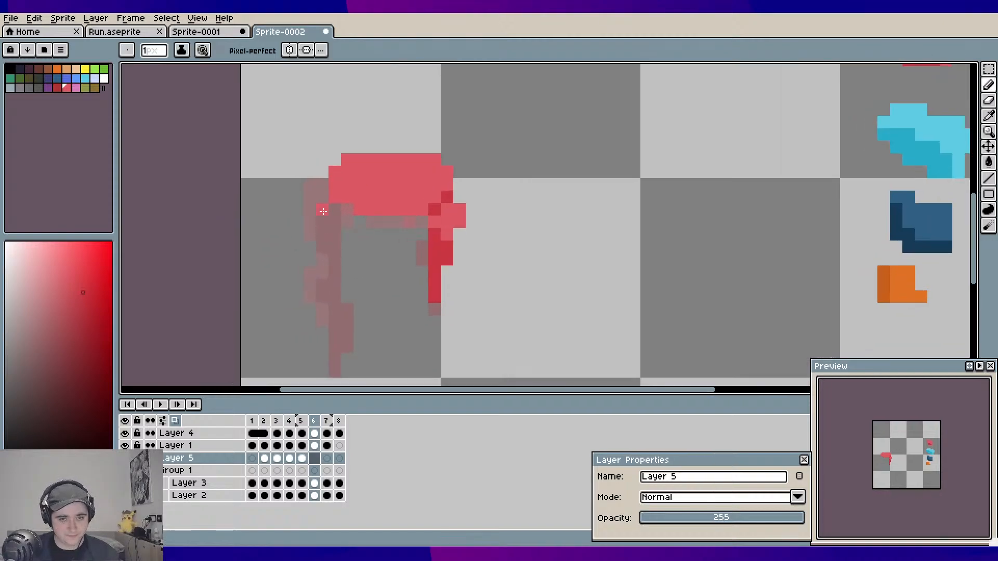
click(125, 446)
scroll(343, 220, up, 1)
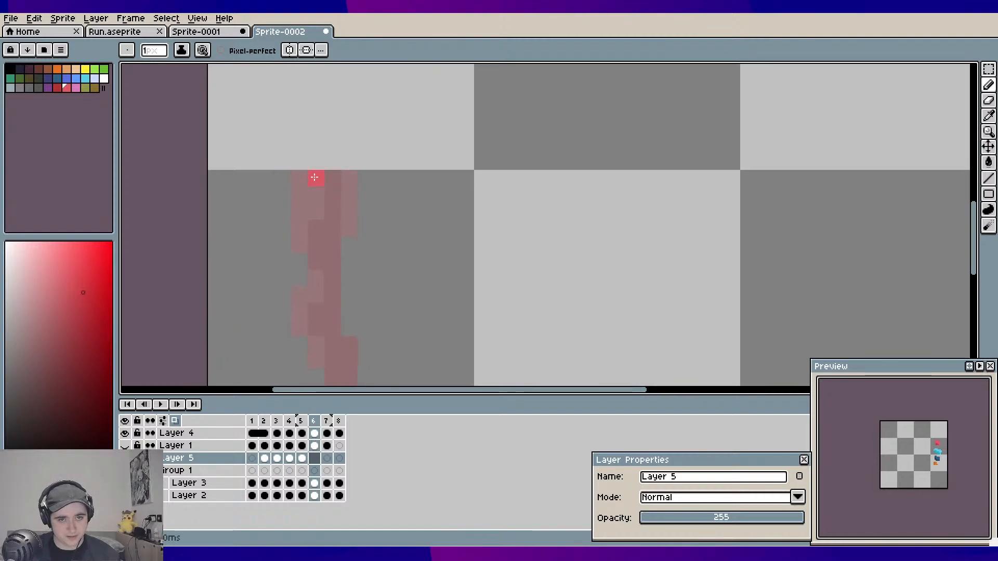
mouse_move(315, 173)
mouse_down()
mouse_move(284, 192)
mouse_move(284, 183)
mouse_move(292, 204)
mouse_move(313, 193)
mouse_move(299, 223)
mouse_up()
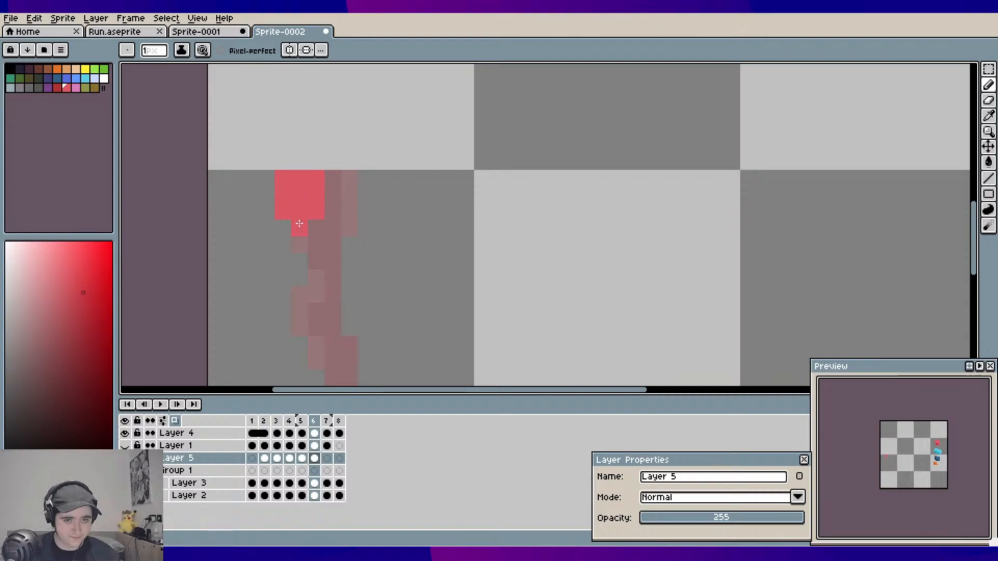
click(301, 238)
mouse_move(334, 179)
mouse_down()
mouse_move(320, 229)
mouse_move(329, 239)
mouse_move(314, 260)
mouse_move(333, 258)
mouse_move(303, 271)
mouse_move(315, 277)
mouse_move(301, 280)
mouse_move(302, 297)
mouse_up()
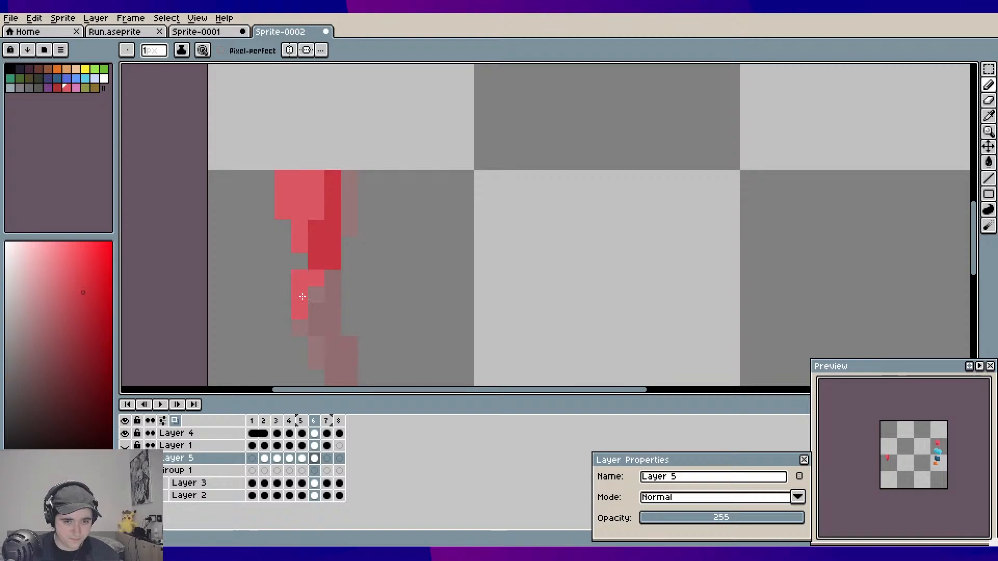
Complete the frame 6 back leg with light red calf shading, dark red down to the foot, and a light red front edge on the upper thigh
click(314, 343)
drag(314, 343, 319, 292)
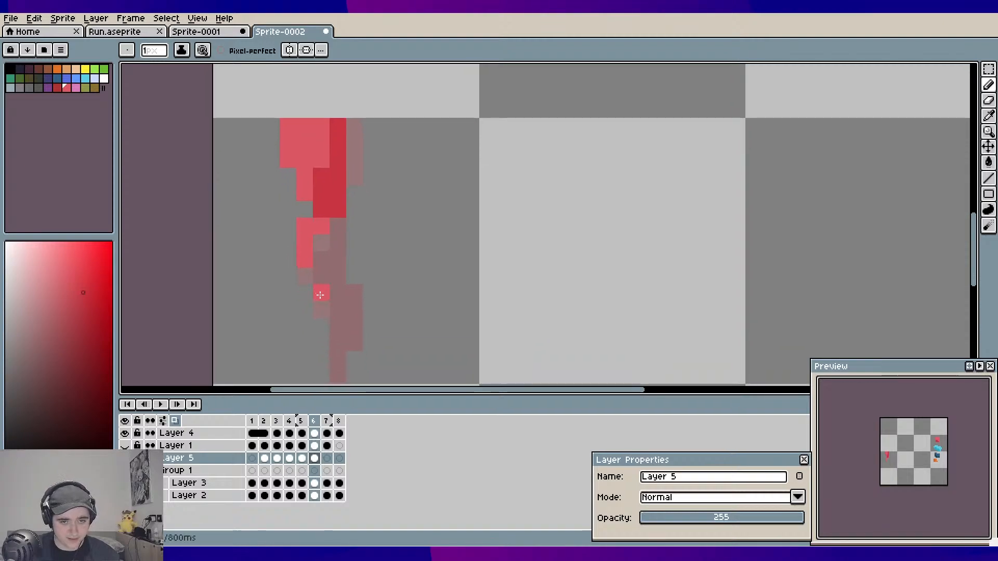
mouse_move(318, 240)
mouse_down()
mouse_move(326, 269)
mouse_move(335, 232)
mouse_move(346, 327)
mouse_move(356, 307)
mouse_move(338, 367)
mouse_up()
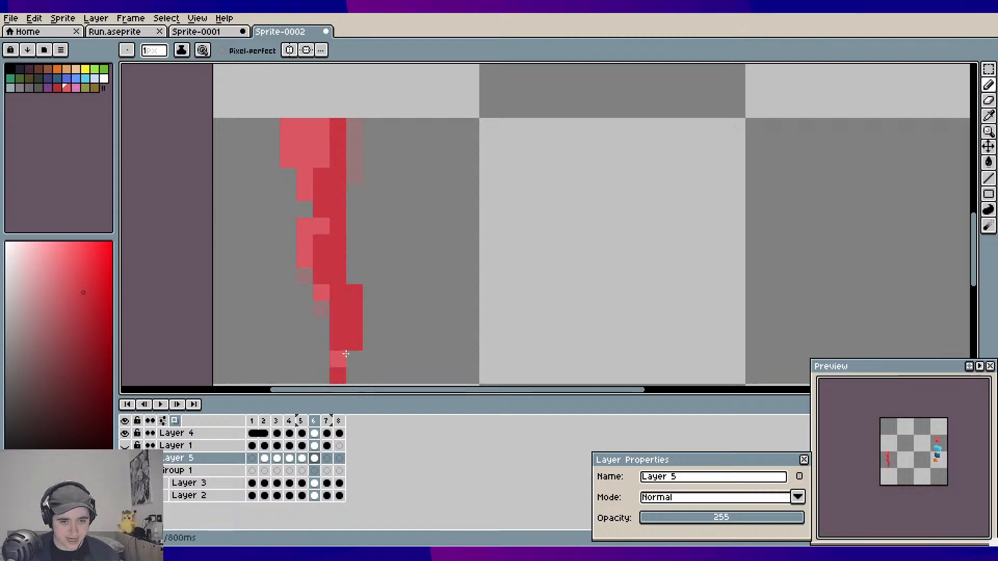
drag(348, 313, 347, 252)
scroll(347, 252, down, 3)
scroll(357, 255, up, 2)
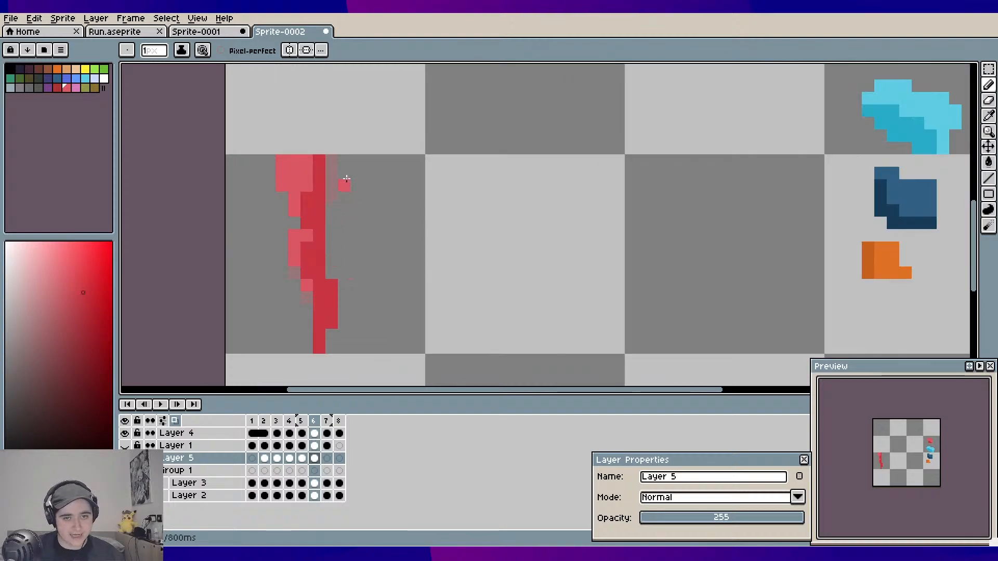
mouse_move(333, 173)
mouse_down()
mouse_move(331, 161)
mouse_move(333, 180)
mouse_up()
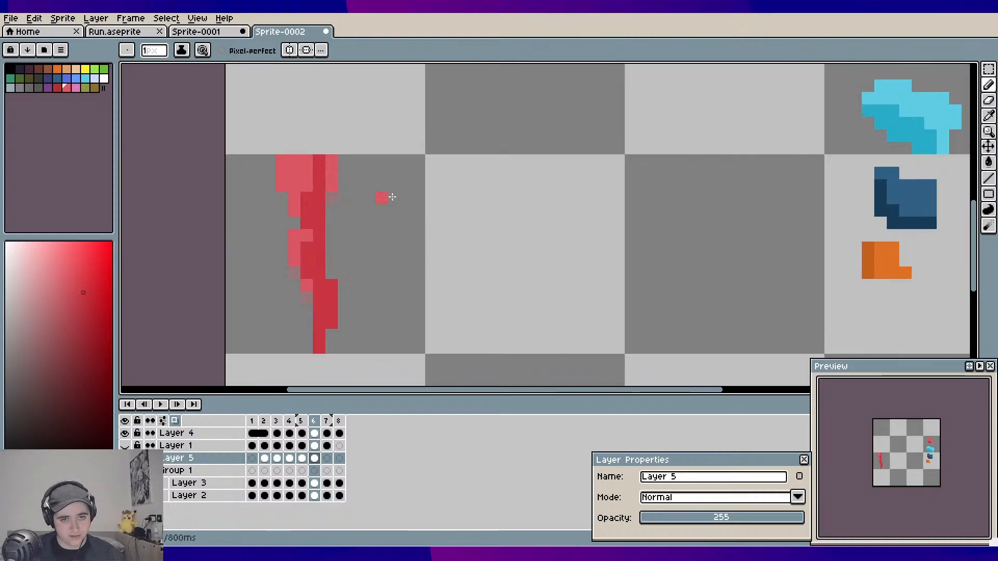
Show Layer 1 again and step through frames 1 to 5 to review both legs together
key(Left)
key(Left)
key(Left)
key(Left)
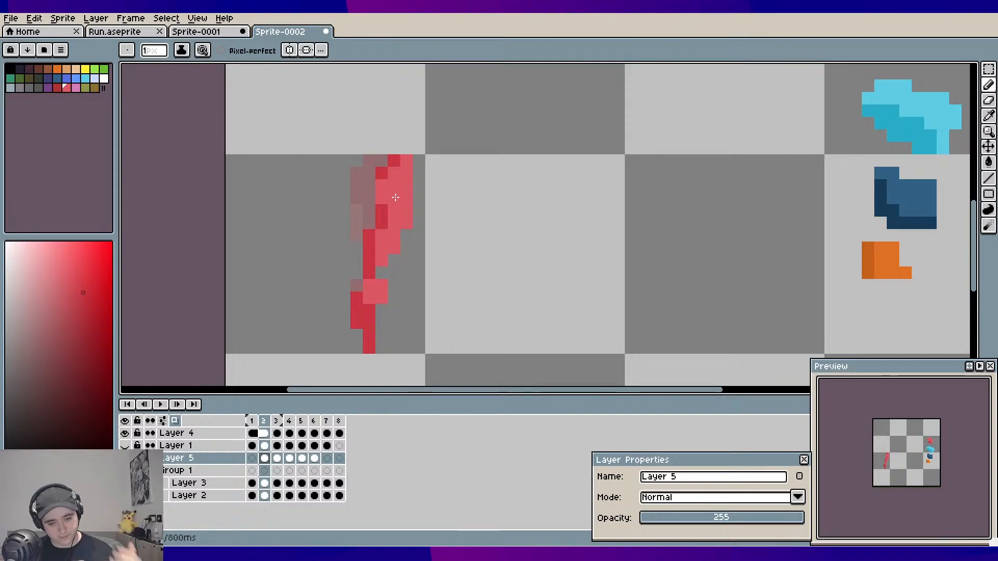
key(Left)
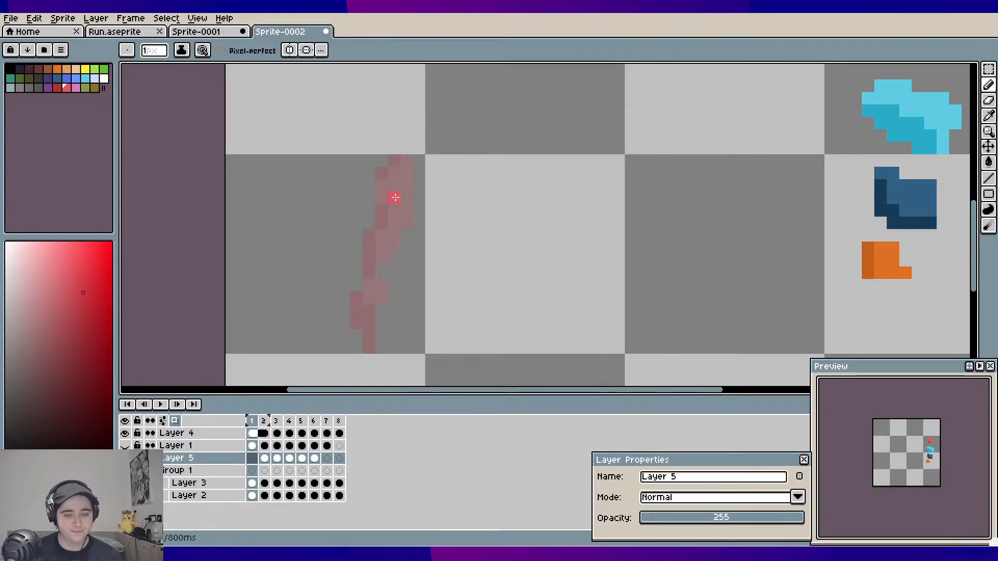
click(125, 446)
scroll(448, 220, down, 2)
drag(448, 220, 443, 240)
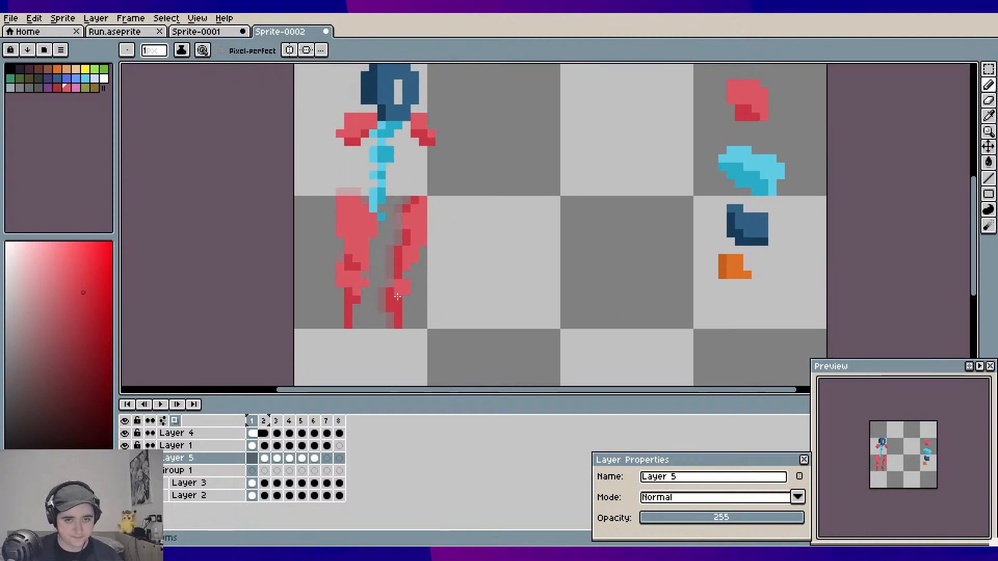
key(Right)
key(Right)
key(Right)
key(Right)
key(Right)
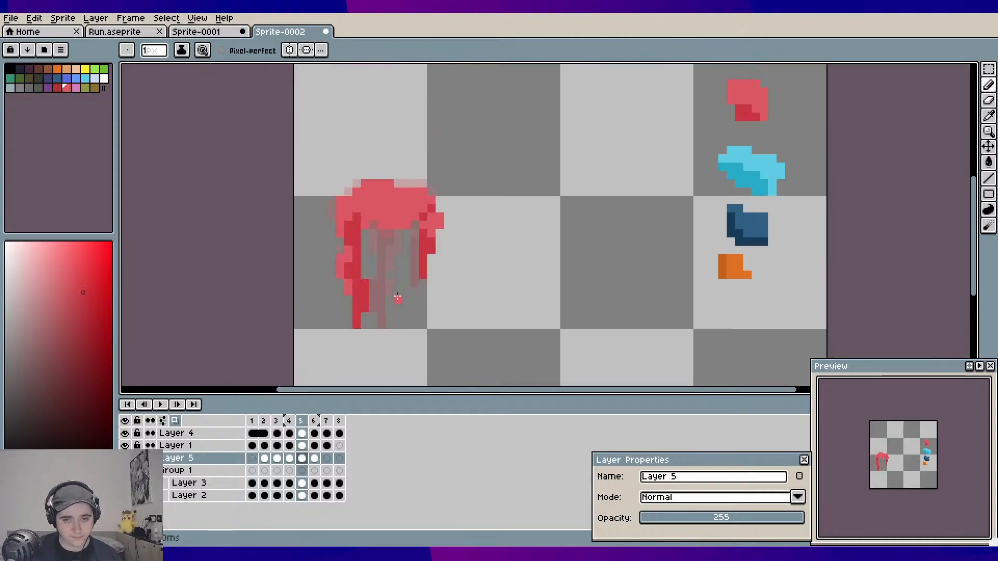
Step back and forth through frames 1 to 6 to compare both legs' poses, finishing on frame 1
key(Left)
key(Left)
key(Left)
key(Left)
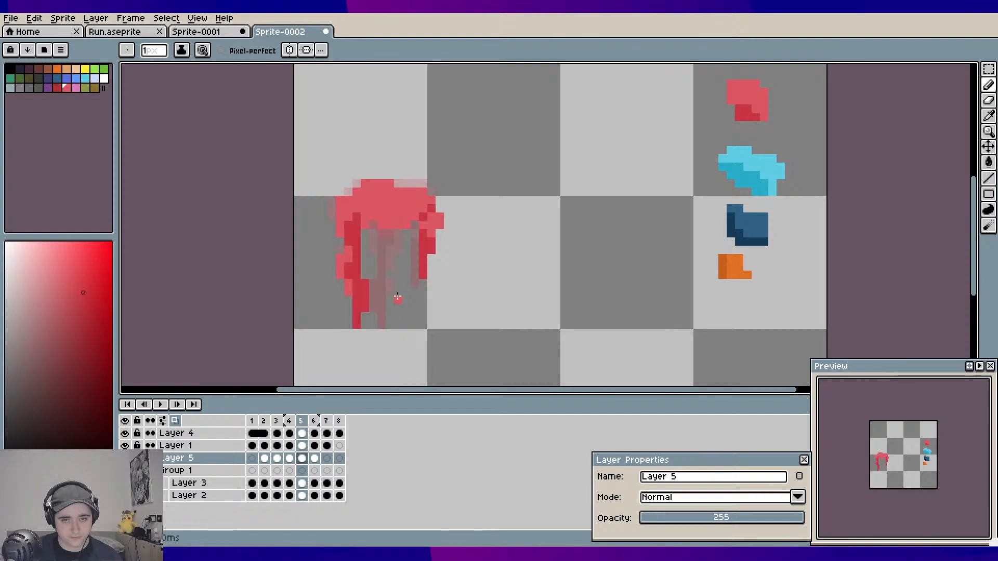
key(Right)
key(Right)
key(Right)
key(Right)
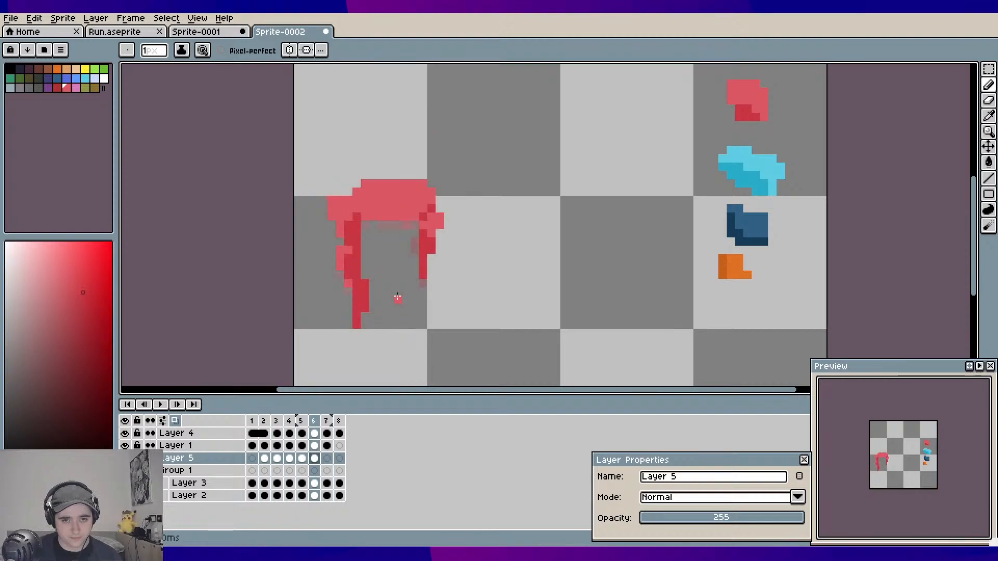
key(Left)
key(Left)
key(Left)
key(Right)
key(Right)
key(Right)
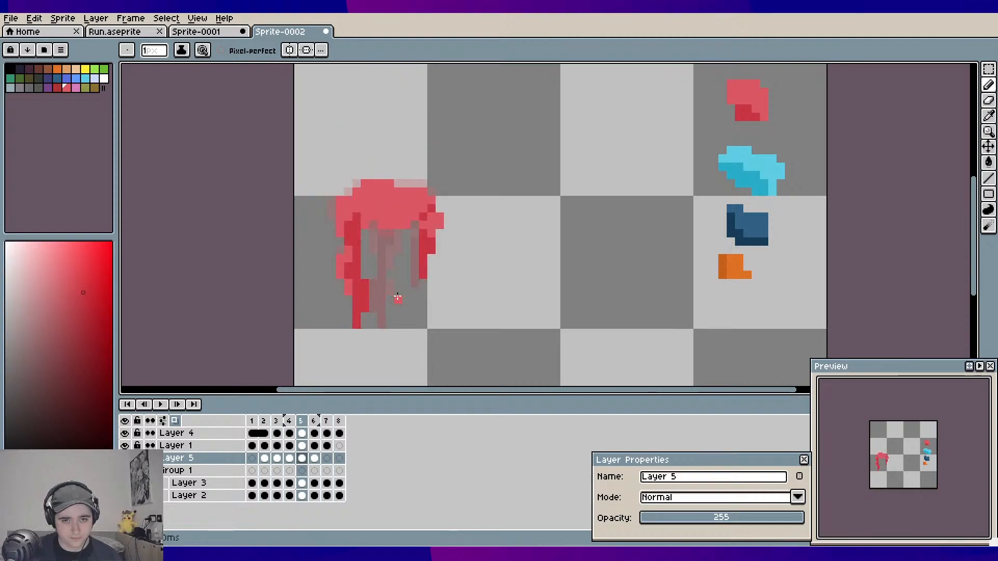
key(Left)
key(Left)
key(Right)
key(Right)
key(Left)
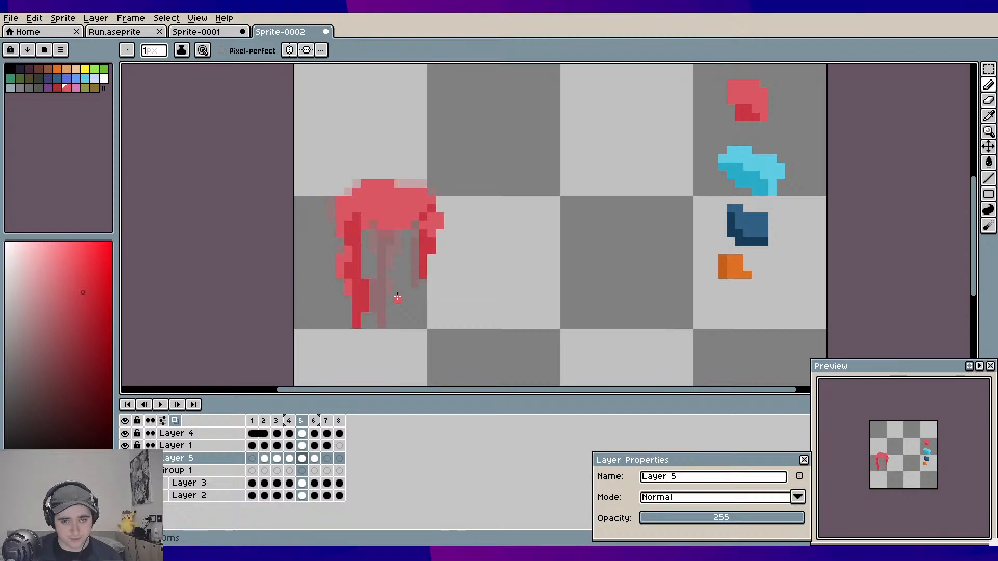
key(Left)
key(Right)
key(Right)
key(Left)
key(Left)
key(Right)
key(Right)
key(Left)
key(Right)
key(Left)
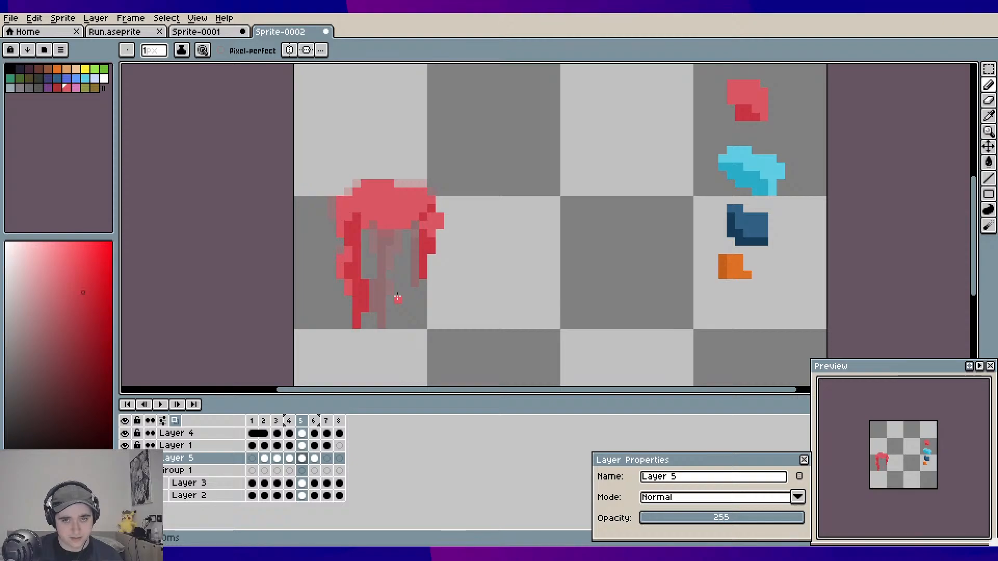
scroll(403, 283, up, 2)
scroll(404, 284, right, 1)
key(Right)
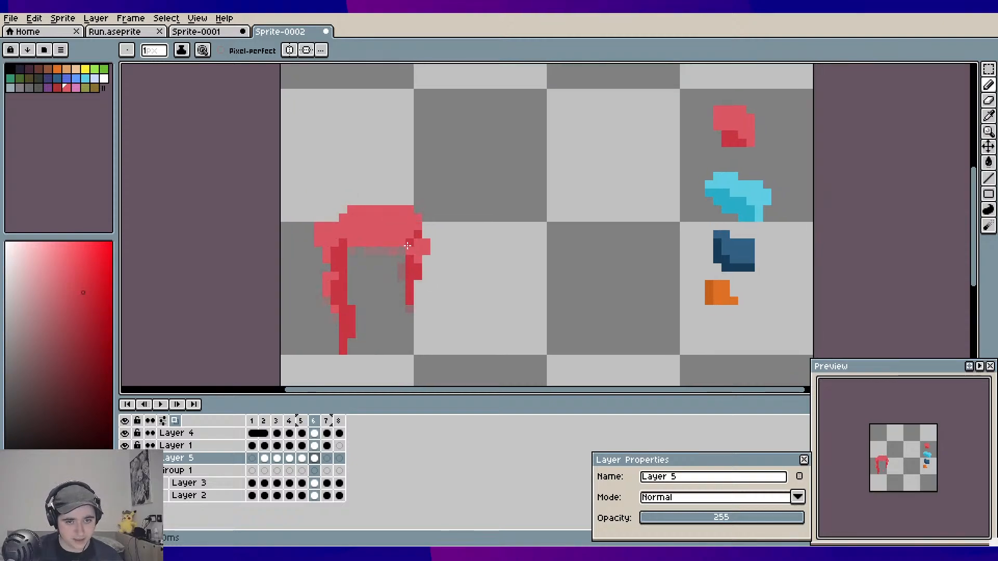
key(Left)
key(Left)
key(Left)
key(Left)
key(Left)
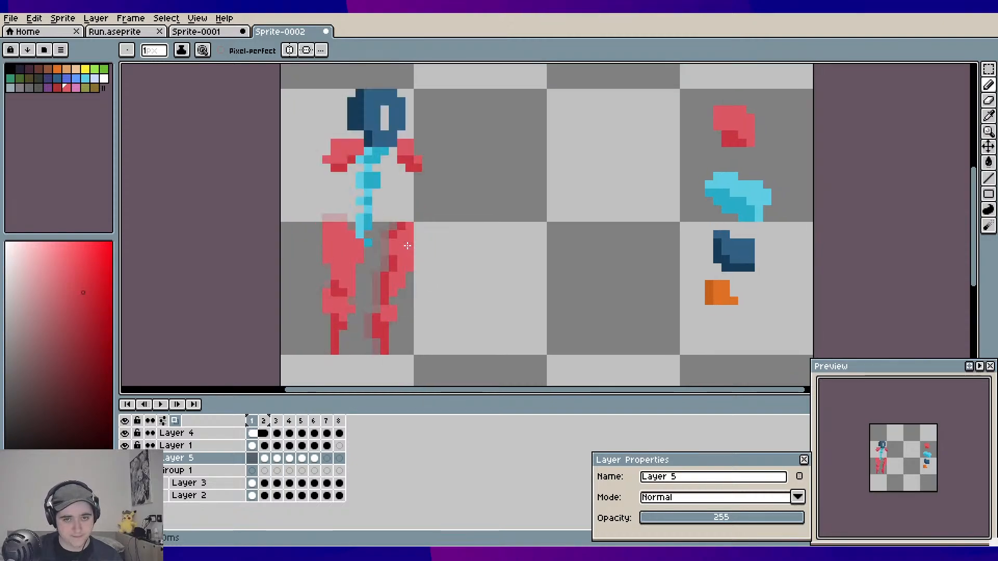
scroll(390, 222, right, 2)
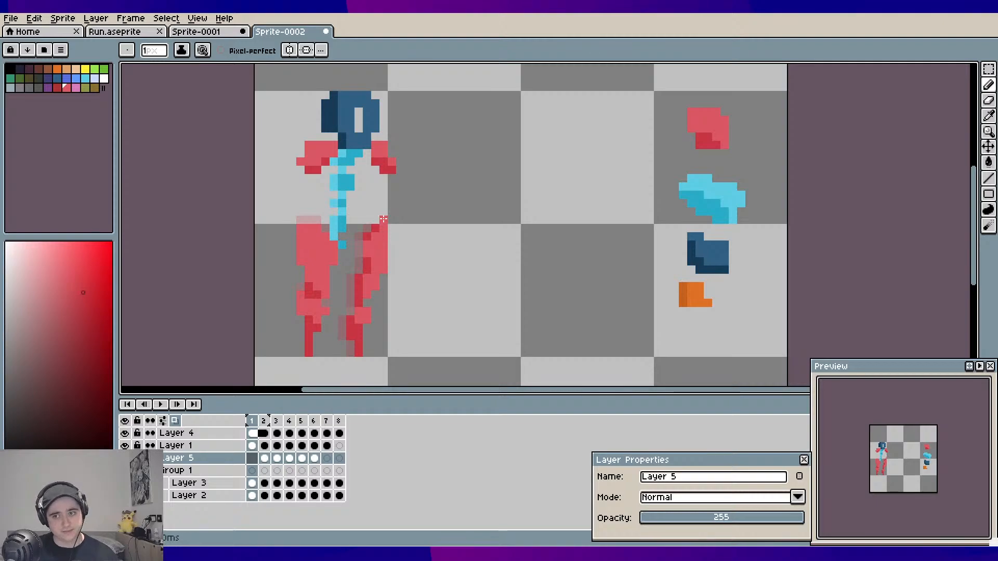
scroll(372, 217, right, 1)
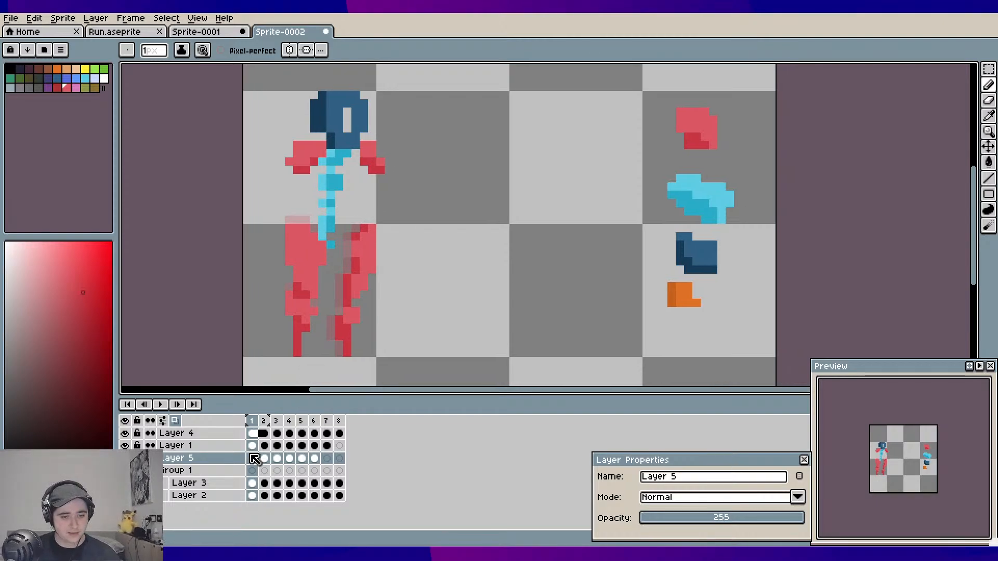
Rename Layer 1 as FRONT LEG
click(237, 446)
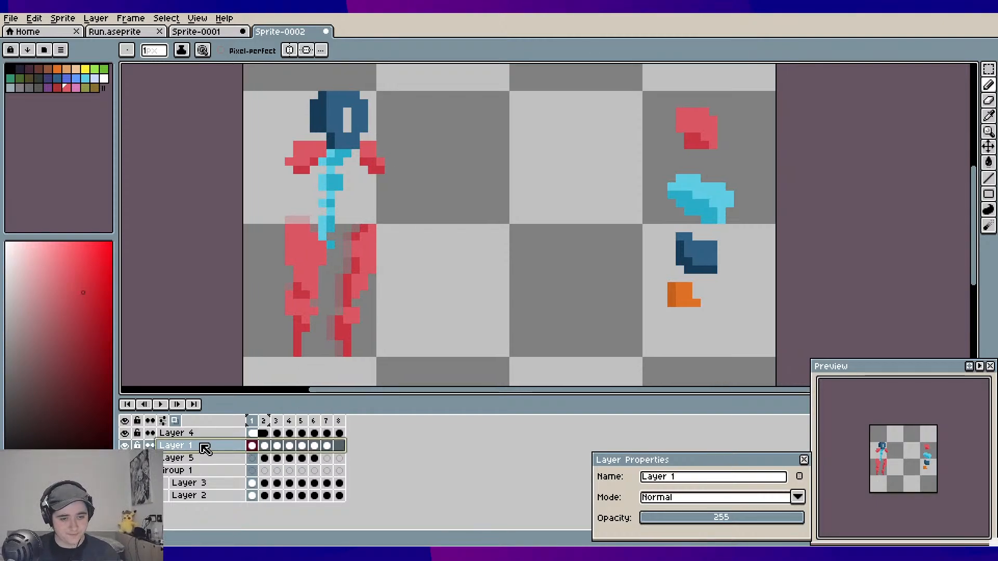
double_click(202, 446)
key(BackSpace)
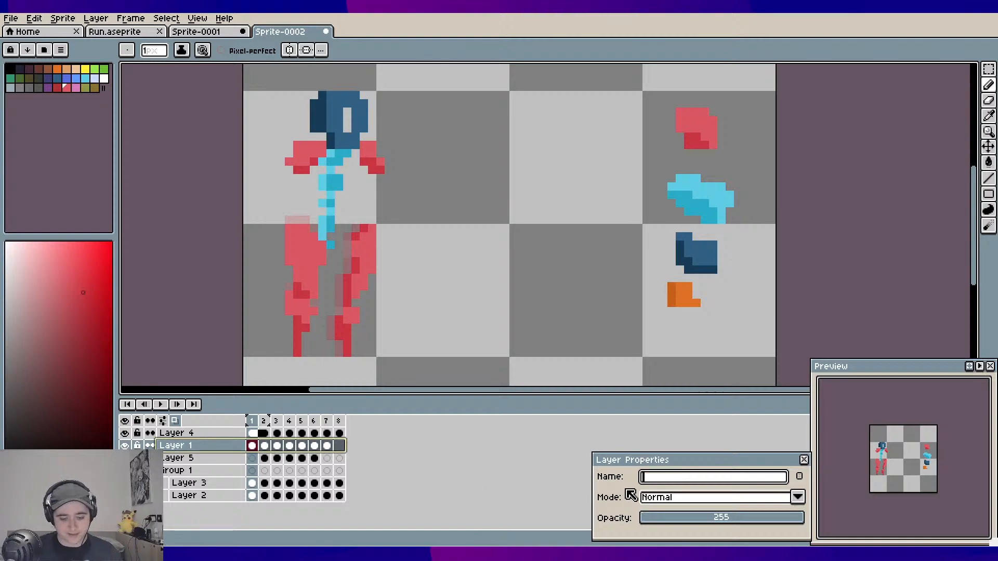
text(FRONT LE)
key(BackSpace)
key(BackSpace)
key(BackSpace)
key(BackSpace)
key(BackSpace)
key(BackSpace)
key(BackSpace)
key(BackSpace)
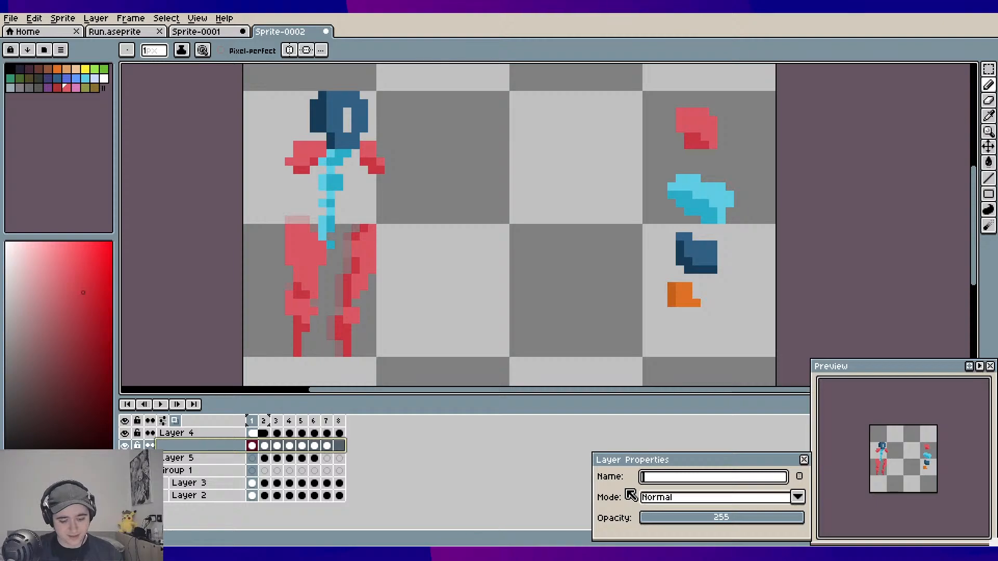
text(FRONT LEG)
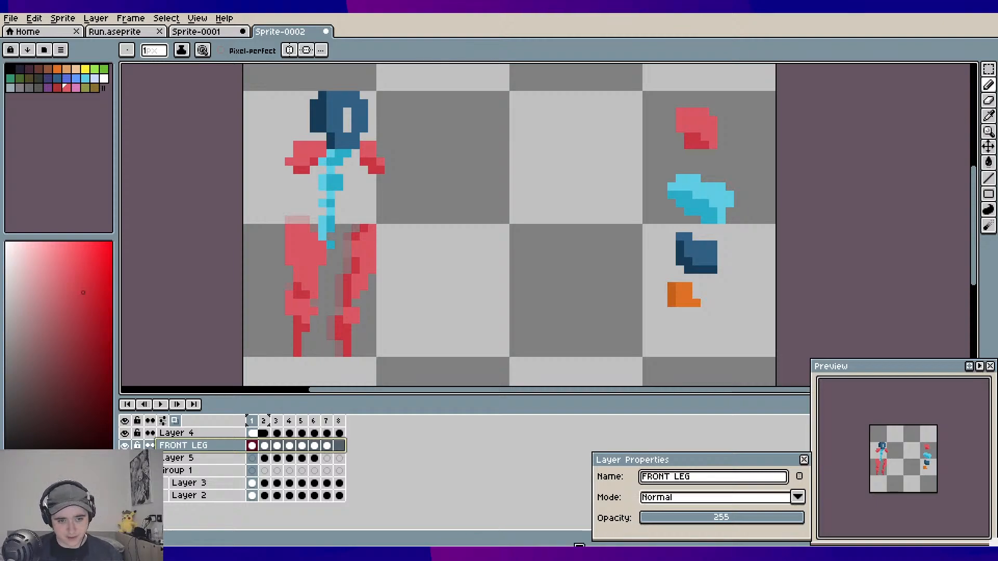
Rename Layer 5 as BACK LEG
click(201, 457)
click(689, 481)
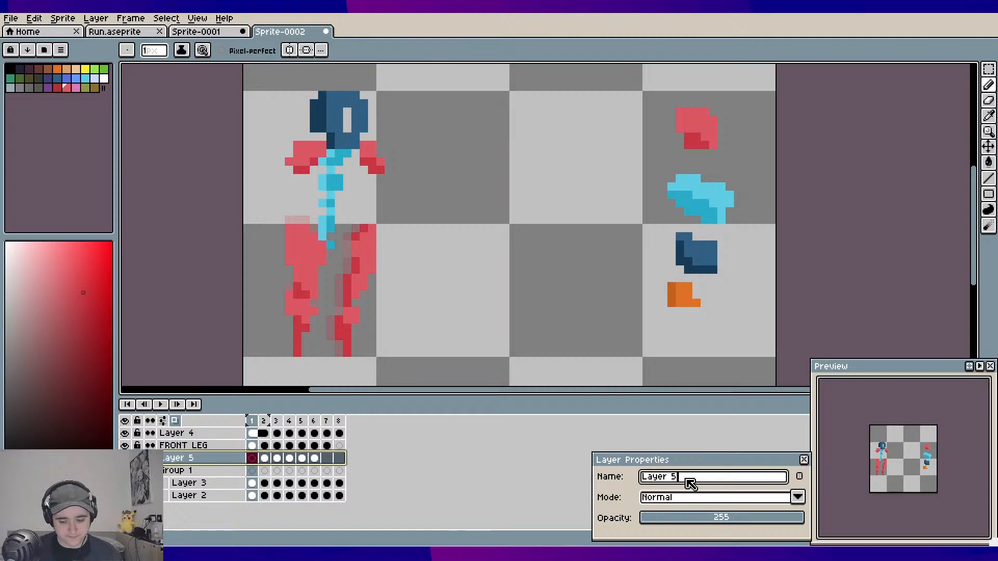
key(BackSpace)
key(BackSpace)
key(BackSpace)
key(BackSpace)
key(BackSpace)
key(BackSpace)
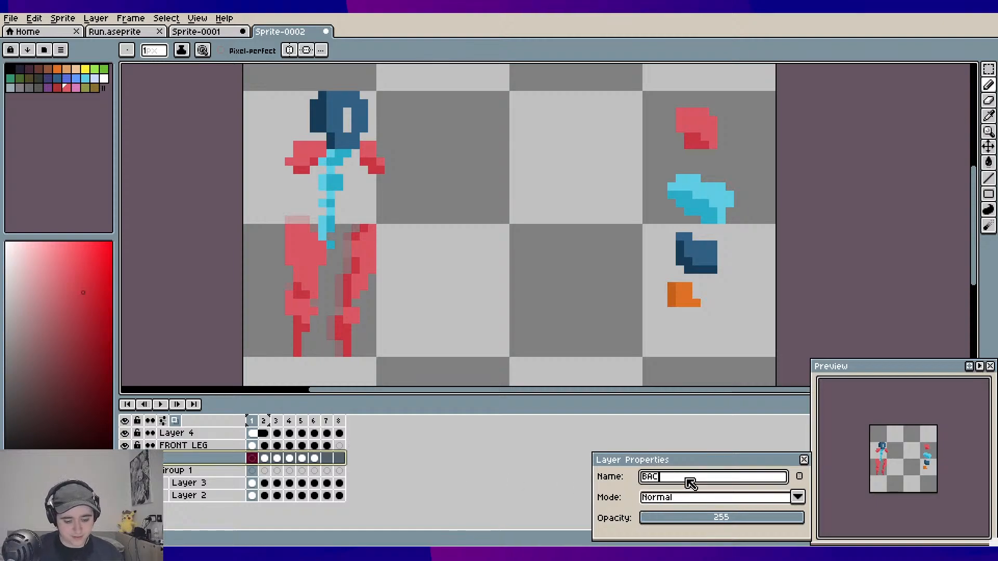
text(BACK GET)
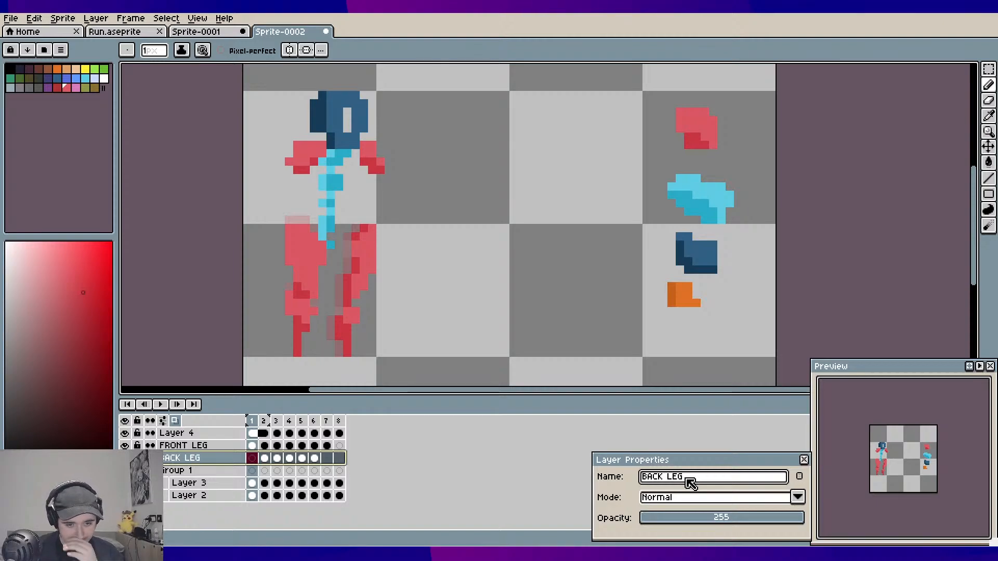
Rename Layer 4, which holds the colour swatches, as PALETTE
click(198, 435)
click(687, 480)
key(BackSpace)
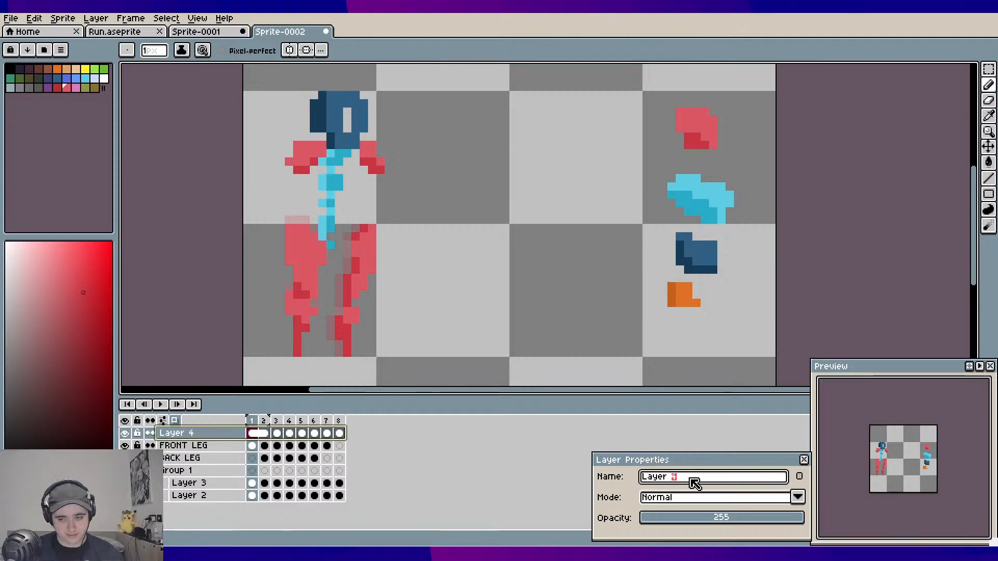
drag(693, 482, 583, 484)
text(PALLETTE)
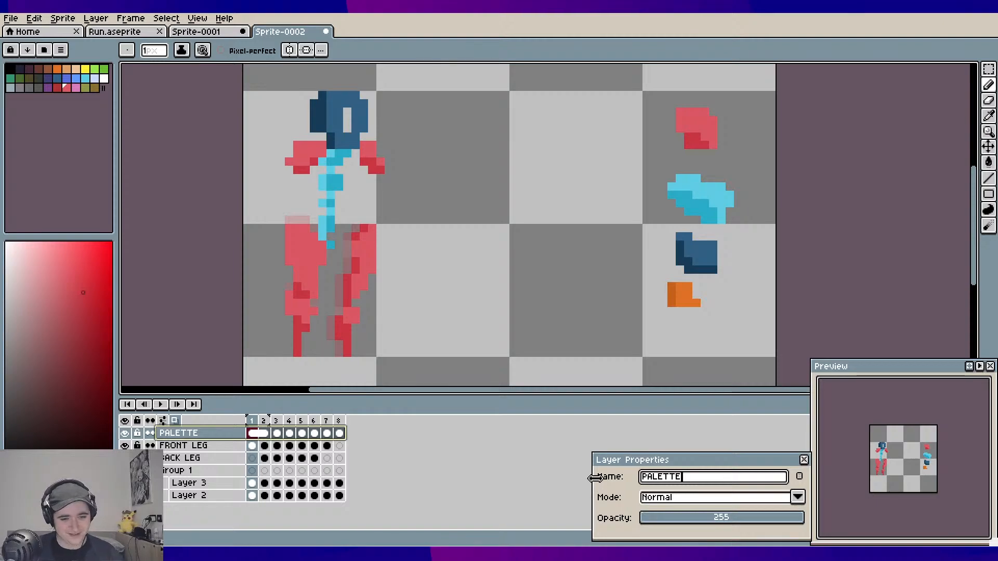
Add a new layer directly above FRONT LEG and name it SPINE/HEAD
click(204, 448)
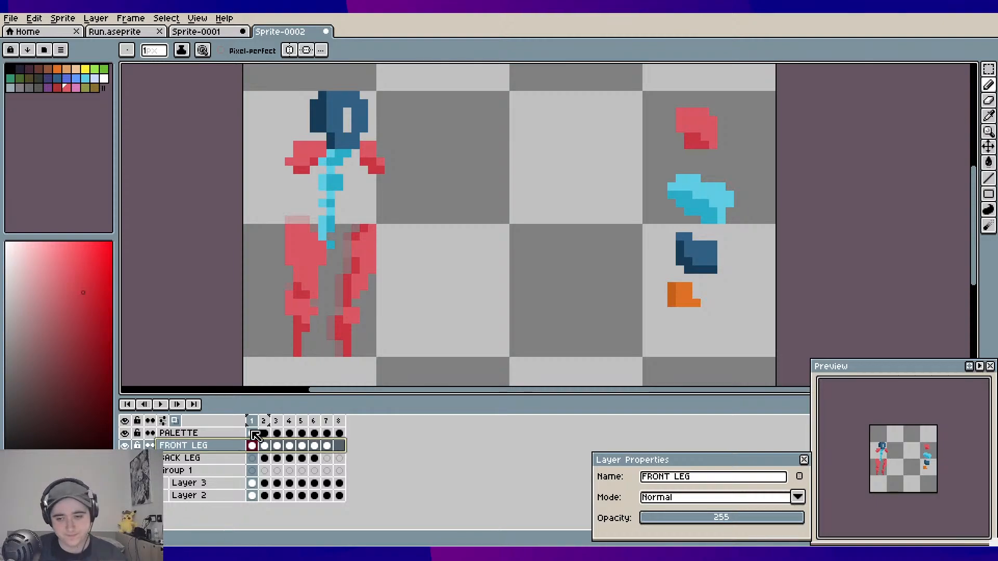
key(shift+n)
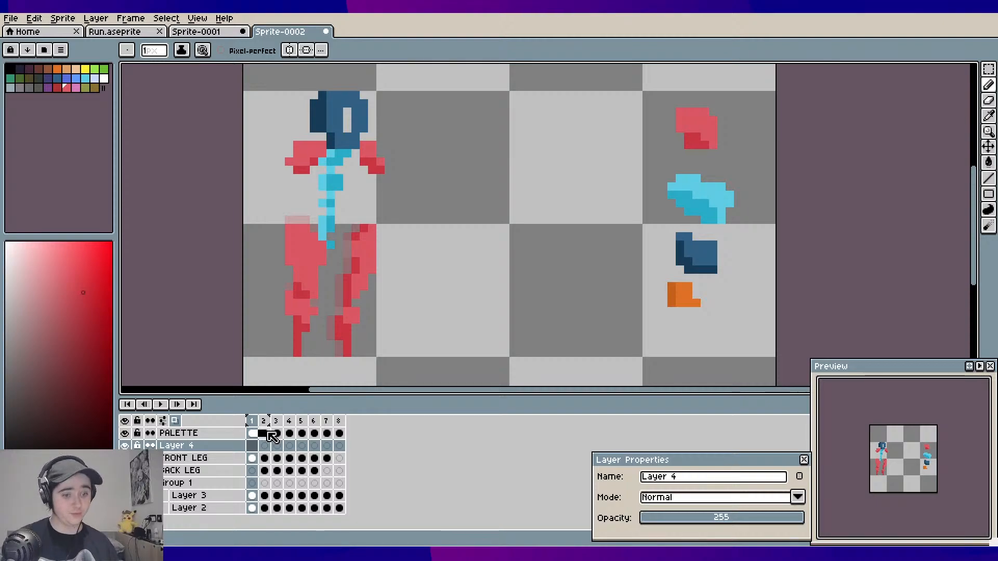
drag(706, 484, 638, 494)
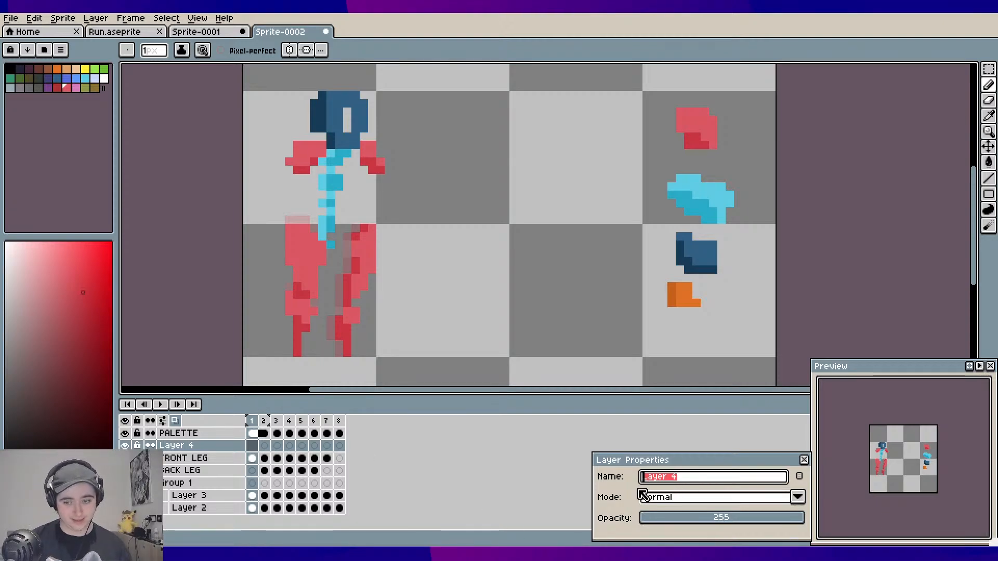
key(BackSpace)
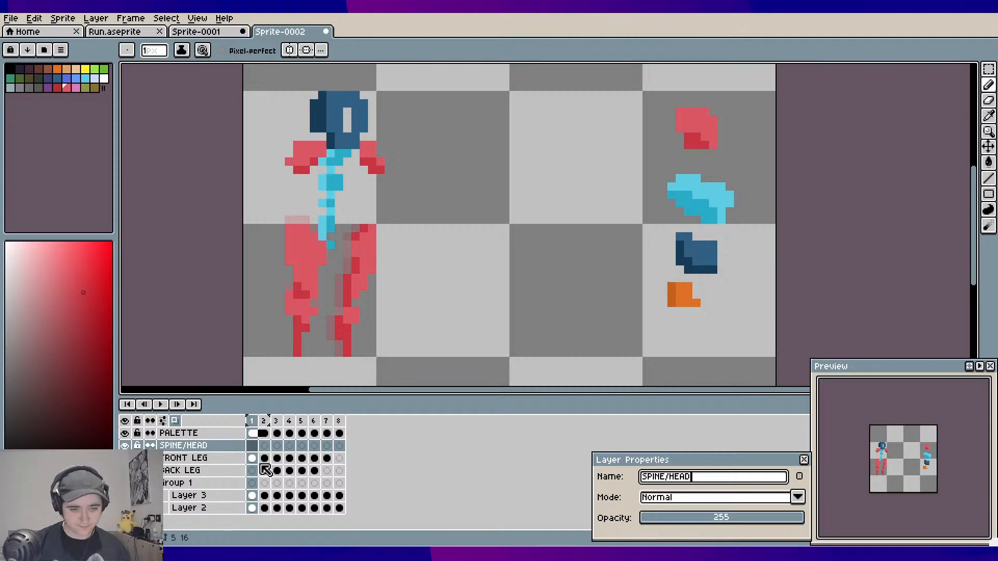
Add a new layer directly above SPINE/HEAD and name it SHOULDERS
key(shift+n)
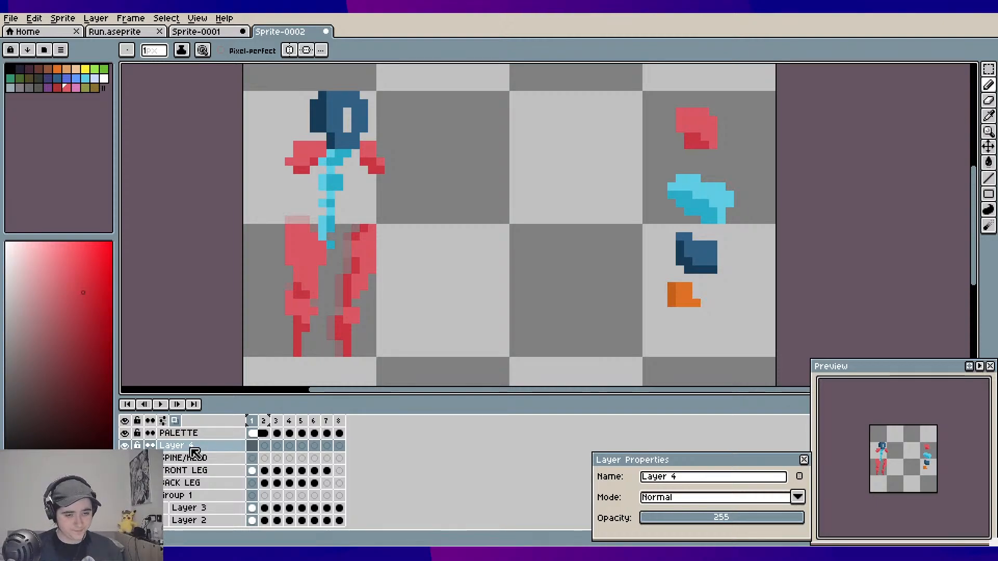
double_click(682, 478)
drag(687, 482, 624, 477)
key(BackSpace)
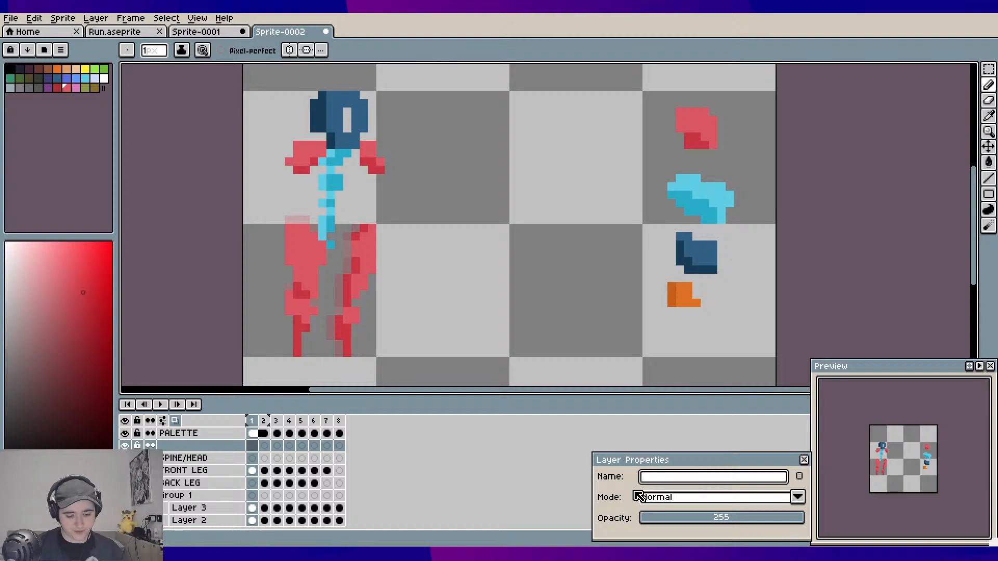
key(BackSpace)
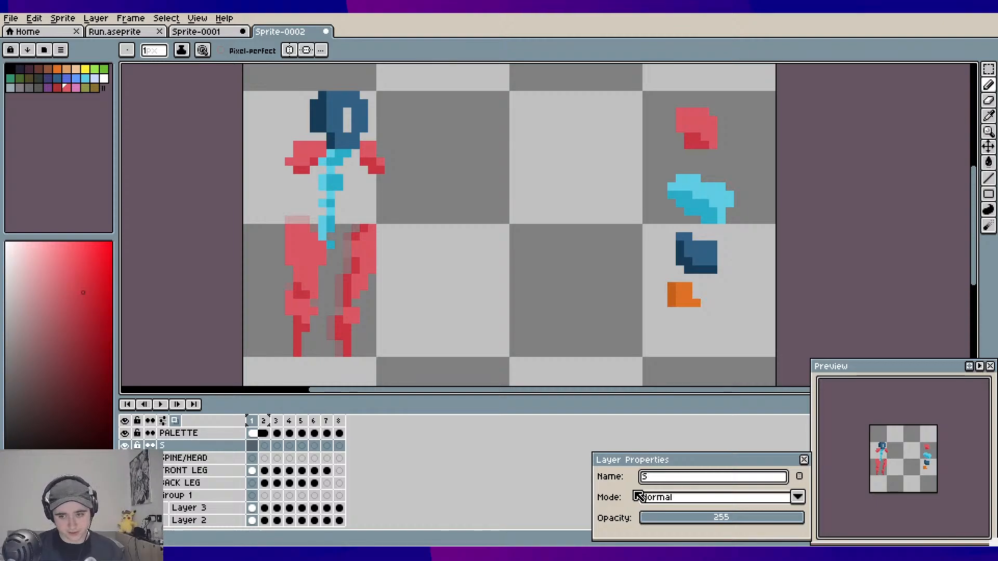
text(SHOULDERS)
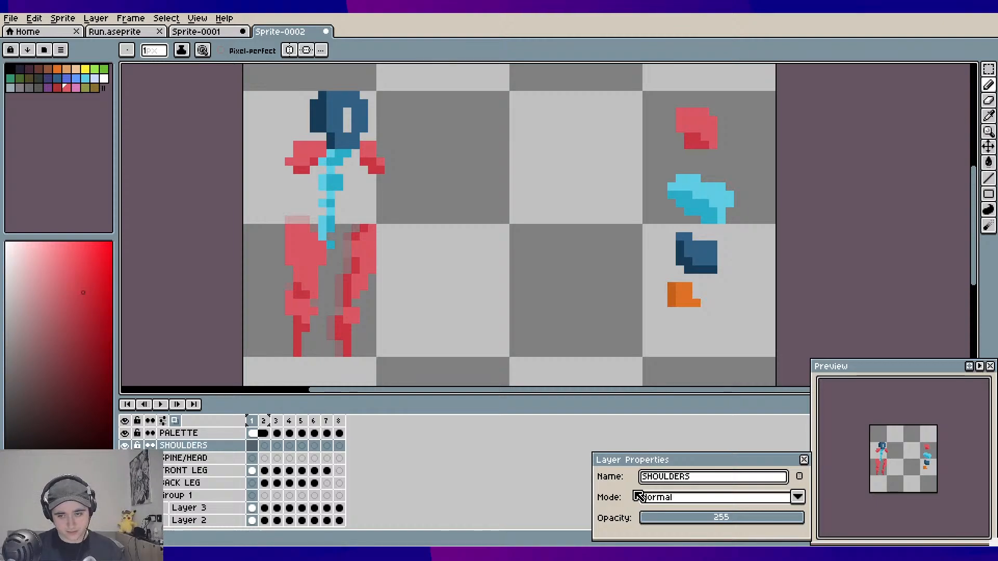
key(Return)
On the SPINE/HEAD layer in frame 1, trace the lowest spine pixel in the darker cyan sampled from the spine
click(208, 462)
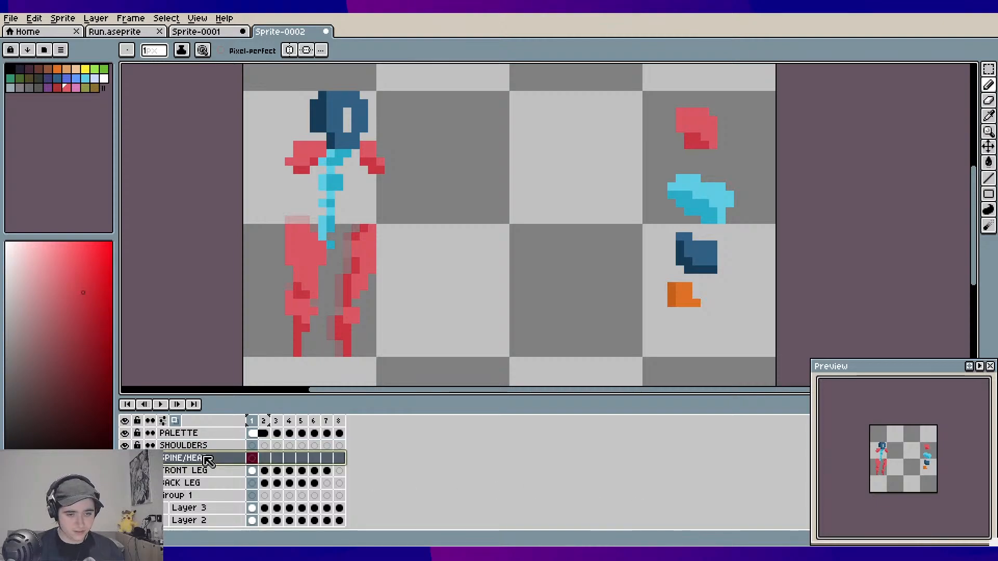
click(205, 448)
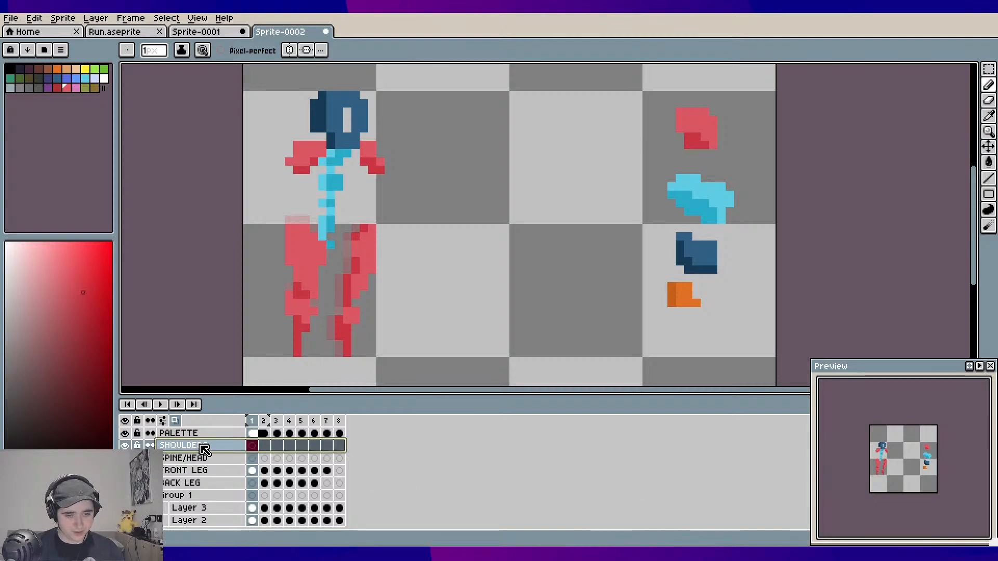
click(206, 458)
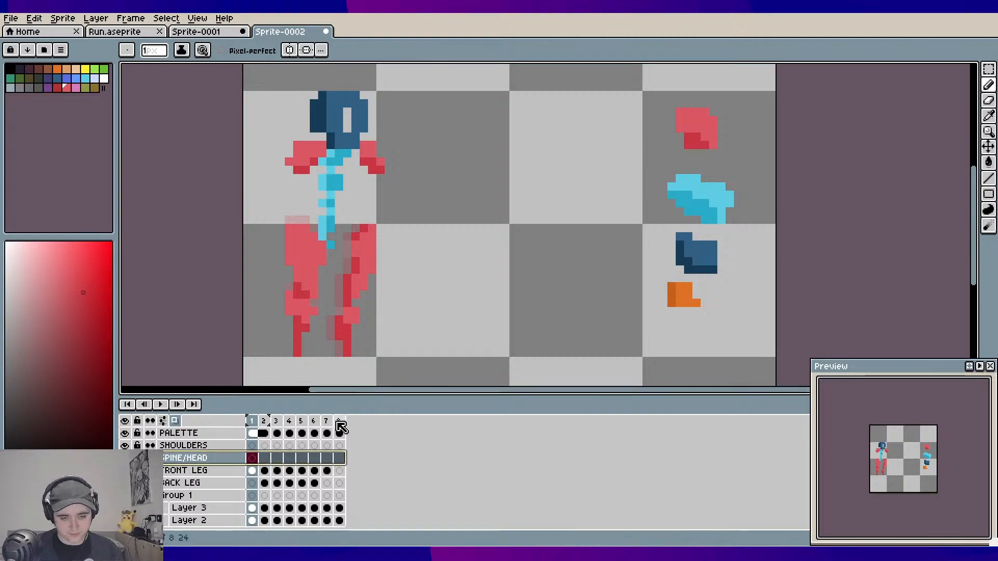
alt+click(331, 245)
scroll(330, 245, down, 7)
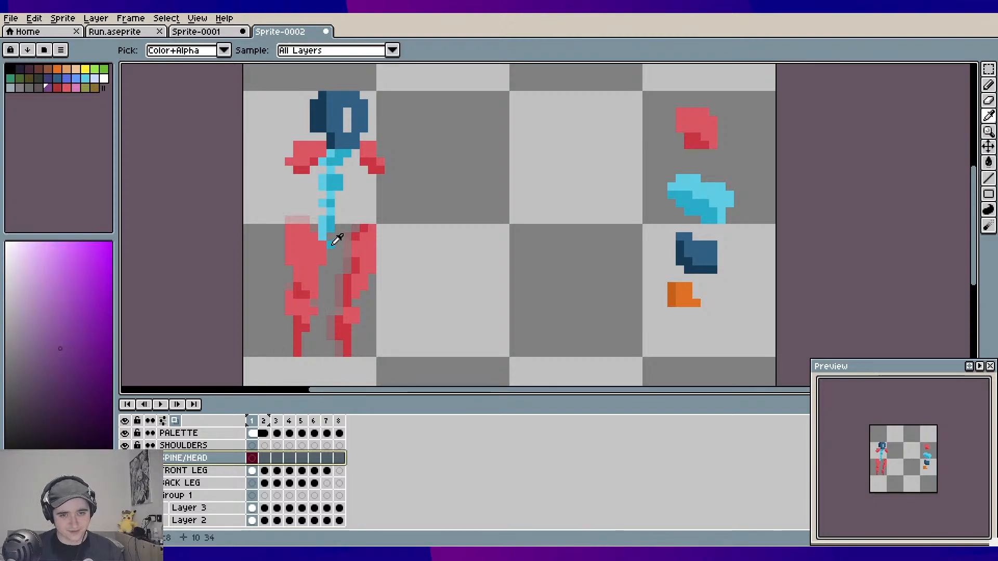
alt+click(330, 245)
scroll(381, 237, up, 2)
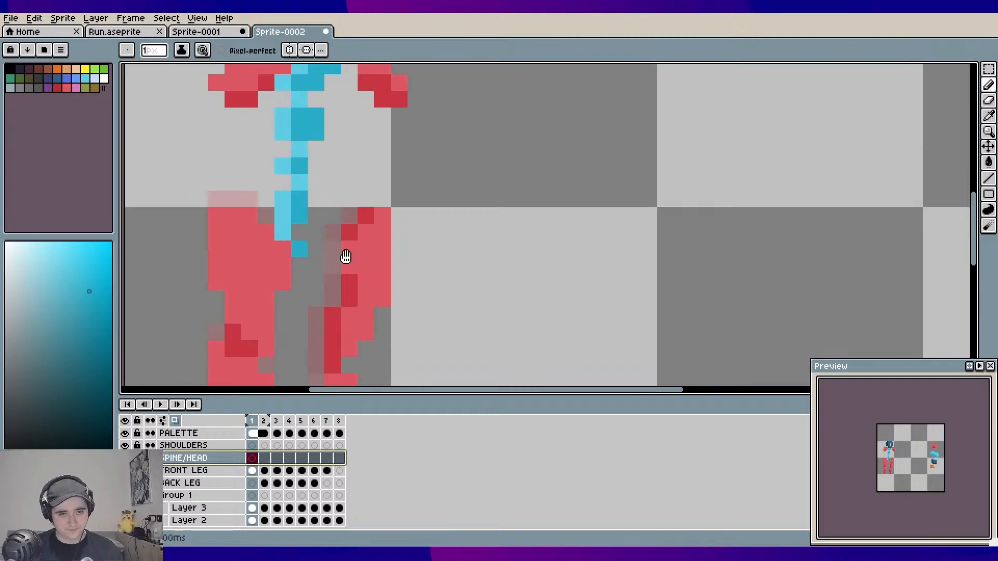
scroll(345, 259, down, 1)
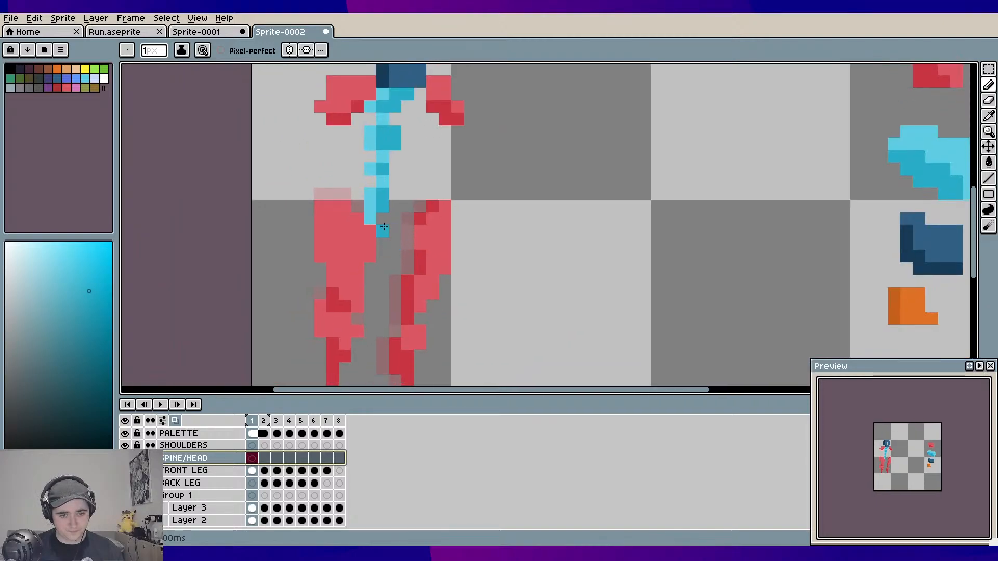
click(383, 229)
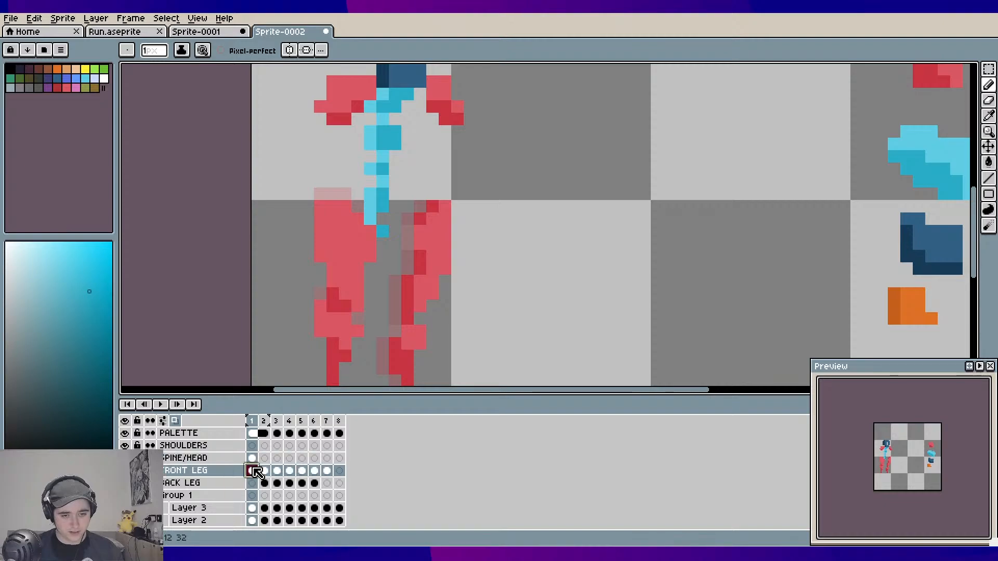
Try to erase a cyan pixel at the top of the spine on the FRONT LEG layer in frame 1
drag(255, 470, 338, 470)
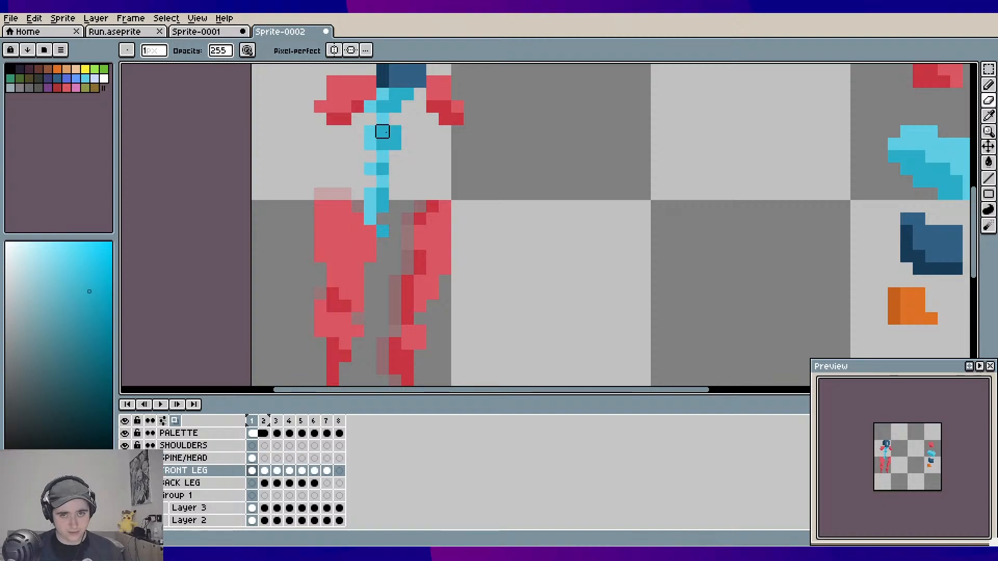
click(395, 94)
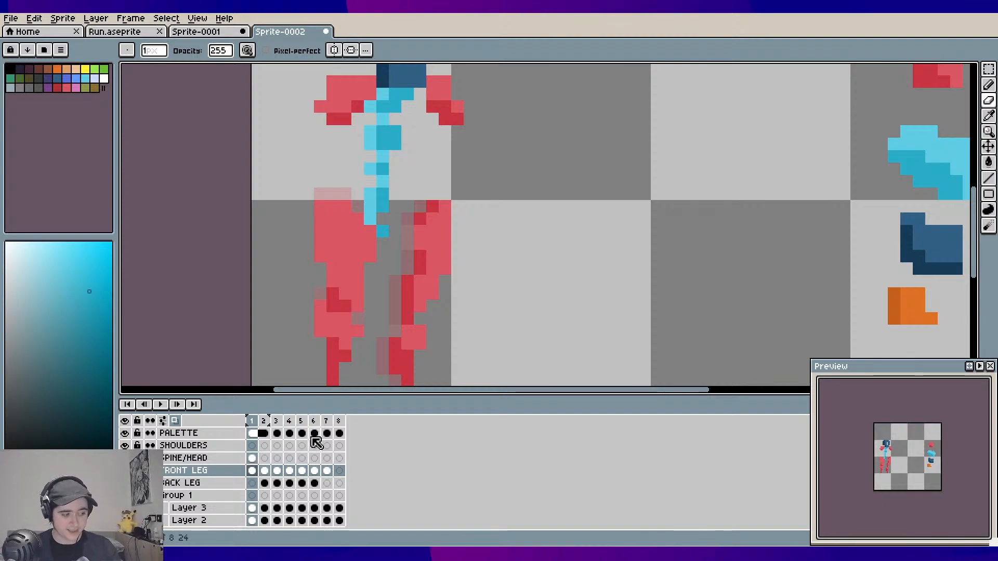
On the SPINE/HEAD layer in frame 1, sample the lighter cyan from the spine as the Pencil colour
click(196, 457)
scroll(419, 256, down, 2)
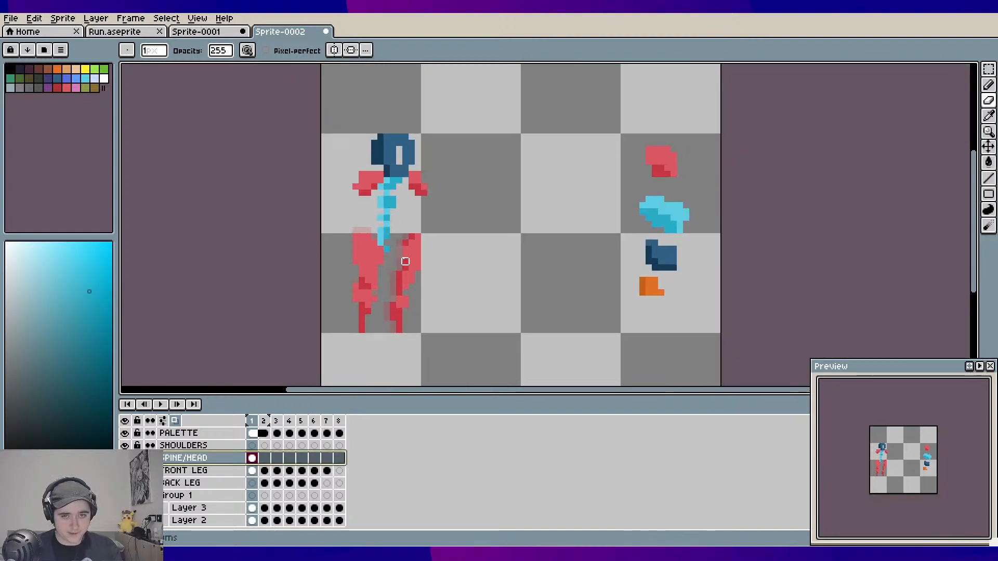
scroll(403, 260, up, 2)
drag(396, 244, 410, 259)
alt+click(374, 240)
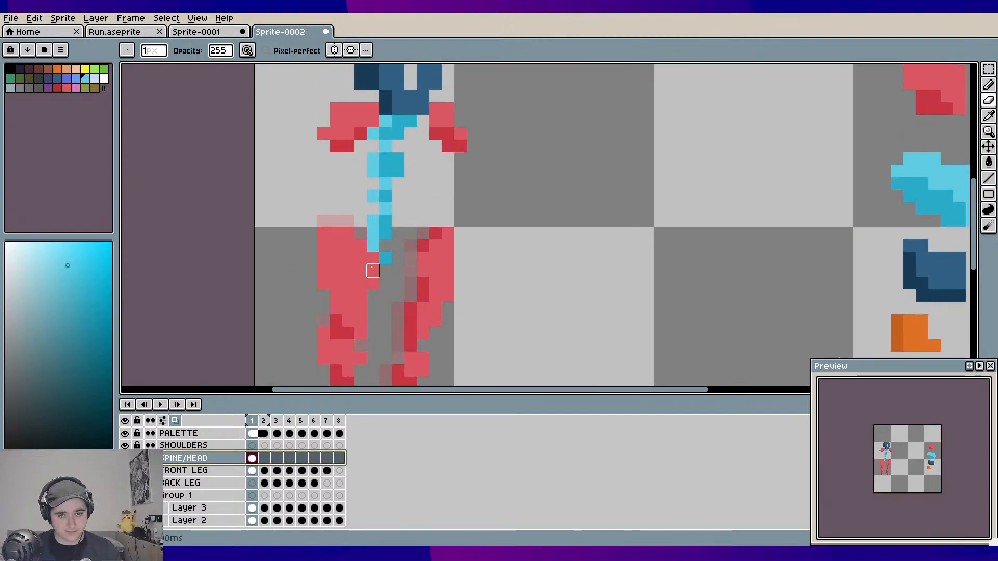
key(b)
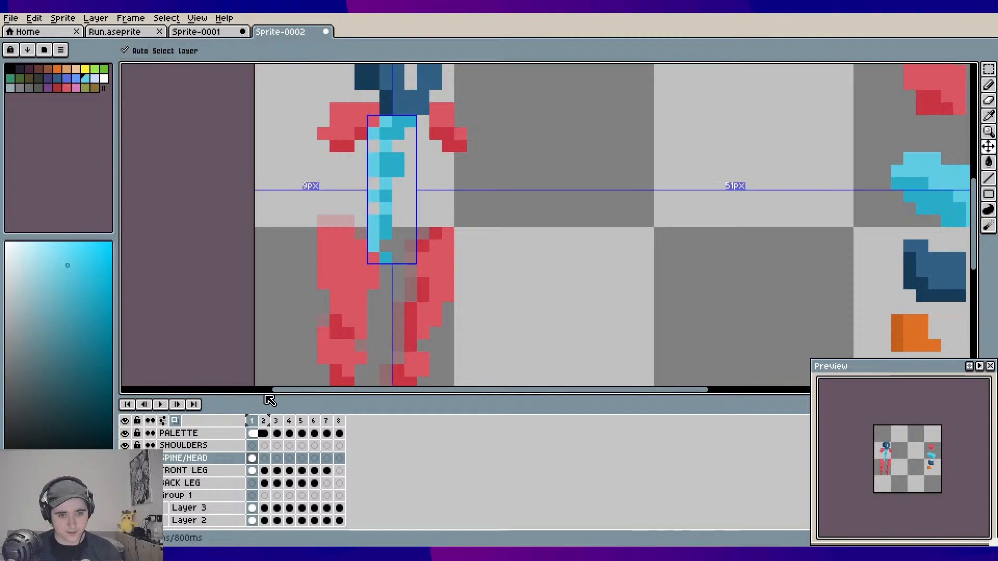
Load the spine pixels of the SPINE/HEAD layer as a selection over FRONT LEG, and deselect
ctrl+click(228, 458)
click(215, 472)
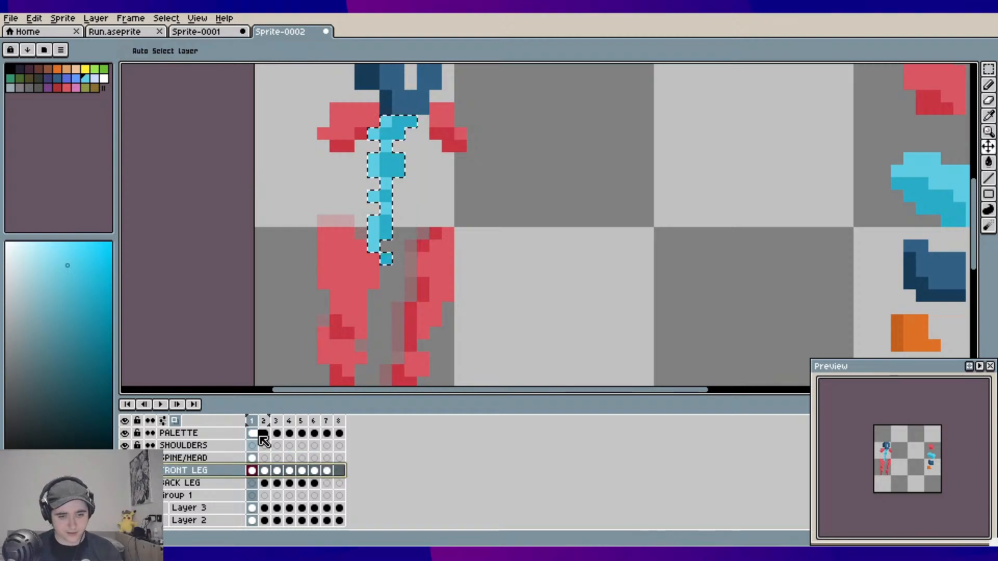
key(ctrl+d)
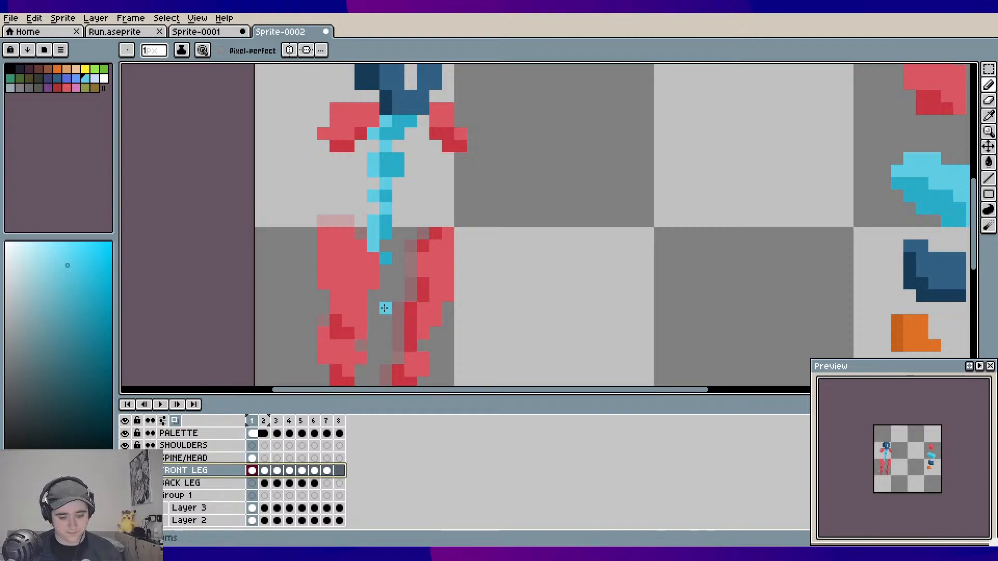
Move the red back leg in frame 1 from the FRONT LEG layer to the BACK LEG layer, keeping its position
scroll(411, 207, down, 2)
key(m)
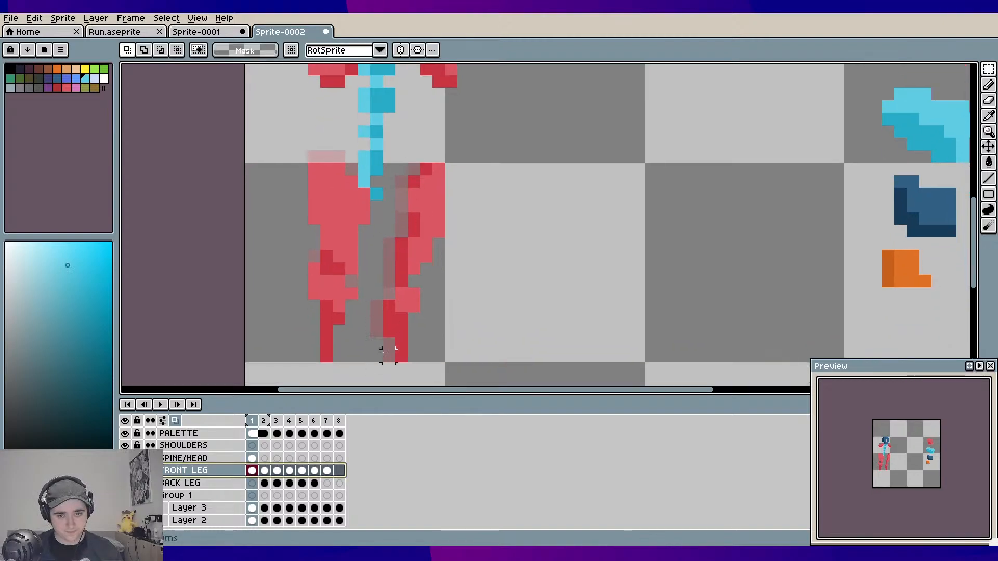
drag(385, 361, 460, 160)
key(ctrl+x)
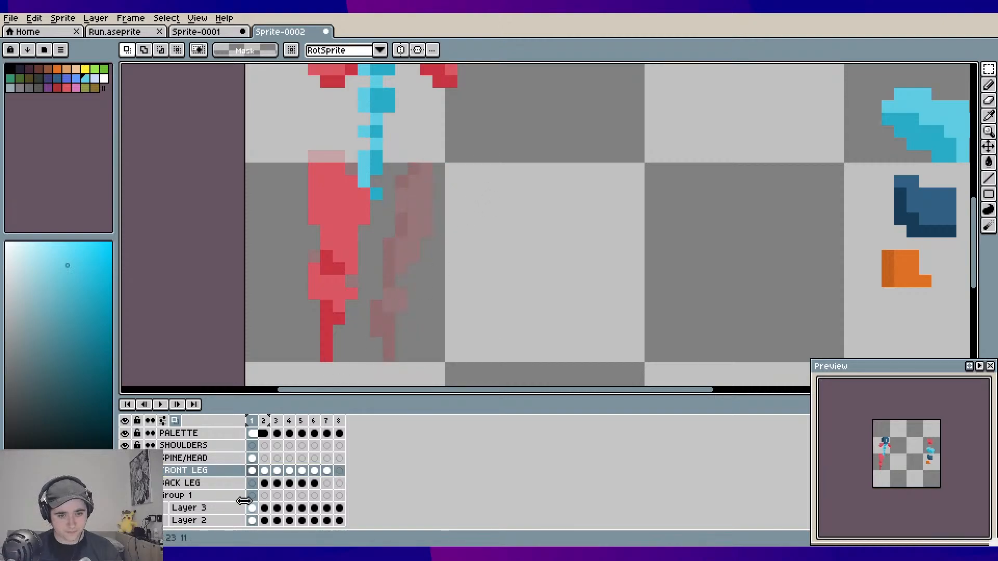
click(234, 481)
key(ctrl+v)
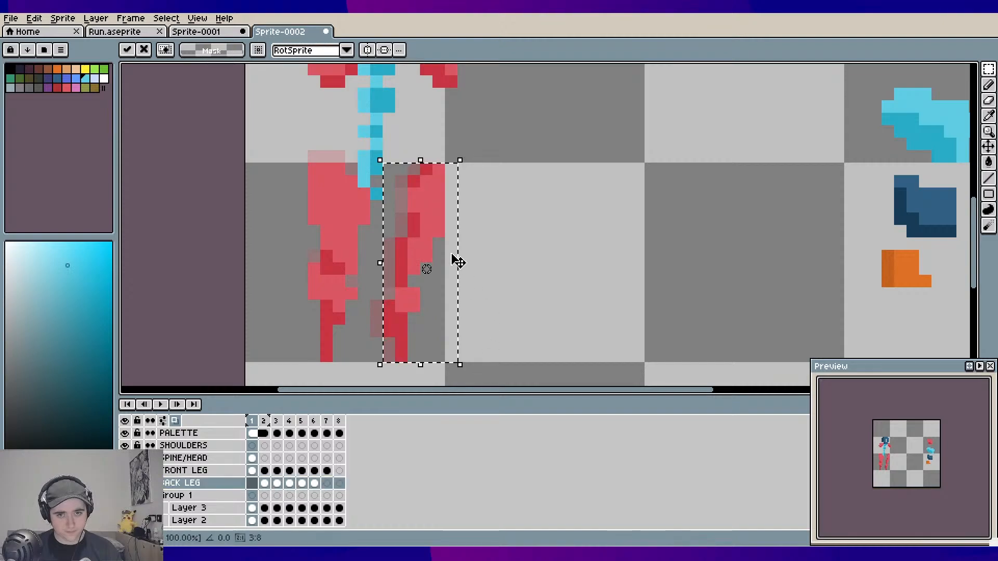
scroll(455, 260, down, 1)
drag(515, 278, 436, 261)
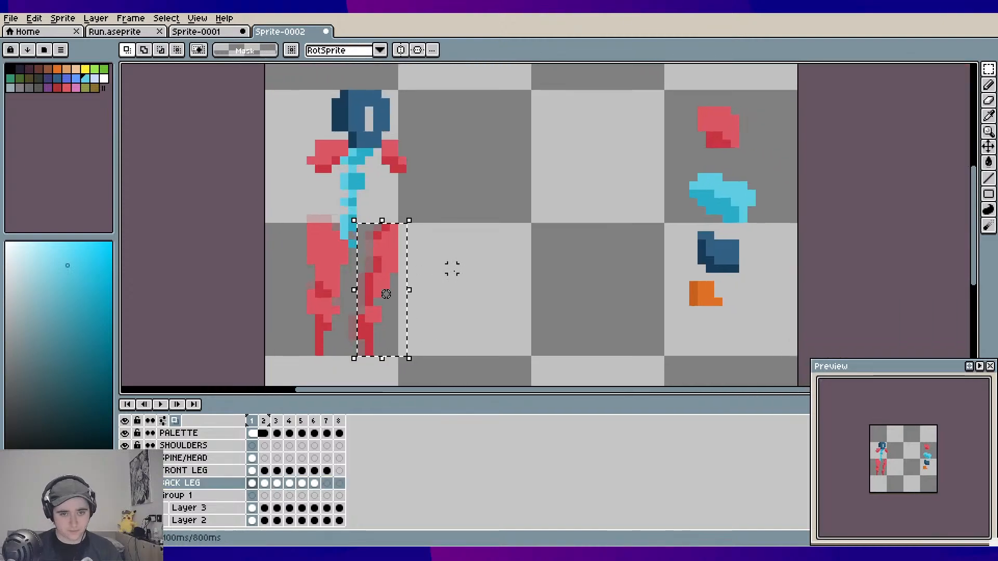
key(Return)
key(ctrl+d)
Toggle the visibility of the BACK LEG, FRONT LEG and SPINE/HEAD layers to check which body parts each one holds
drag(435, 259, 450, 241)
click(125, 483)
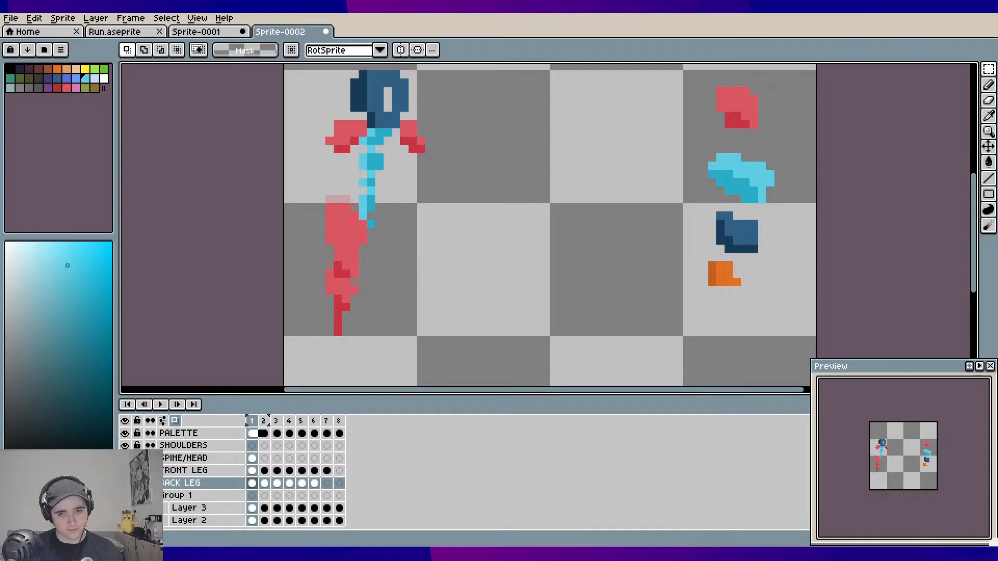
click(125, 484)
click(125, 483)
click(125, 483)
click(125, 470)
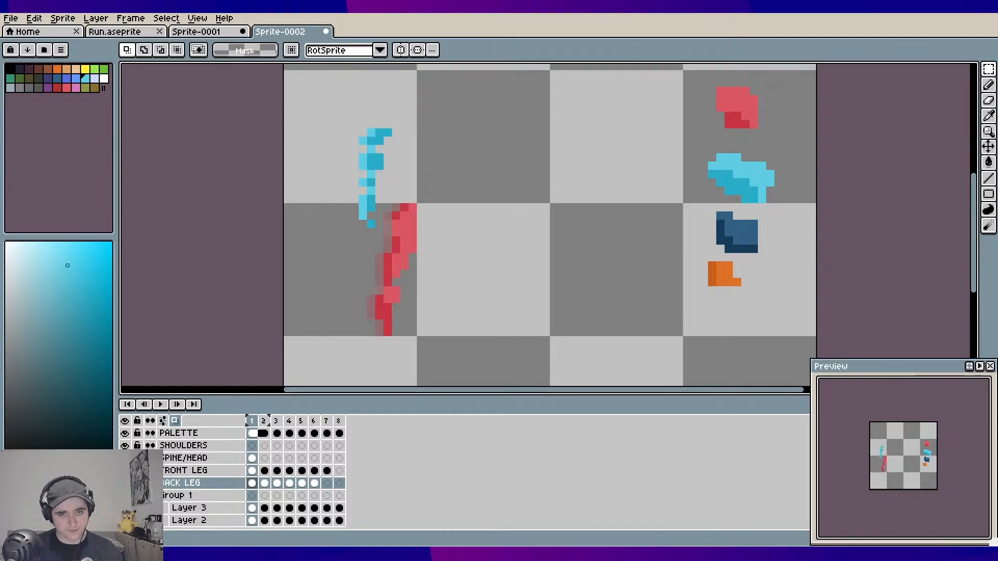
click(125, 470)
click(125, 470)
click(125, 471)
click(124, 471)
click(125, 471)
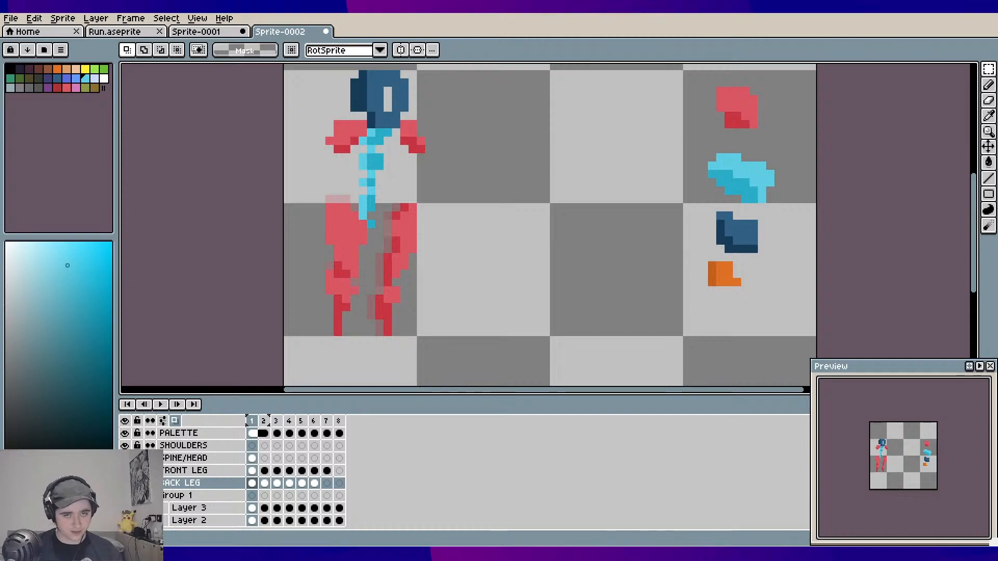
click(124, 458)
click(125, 458)
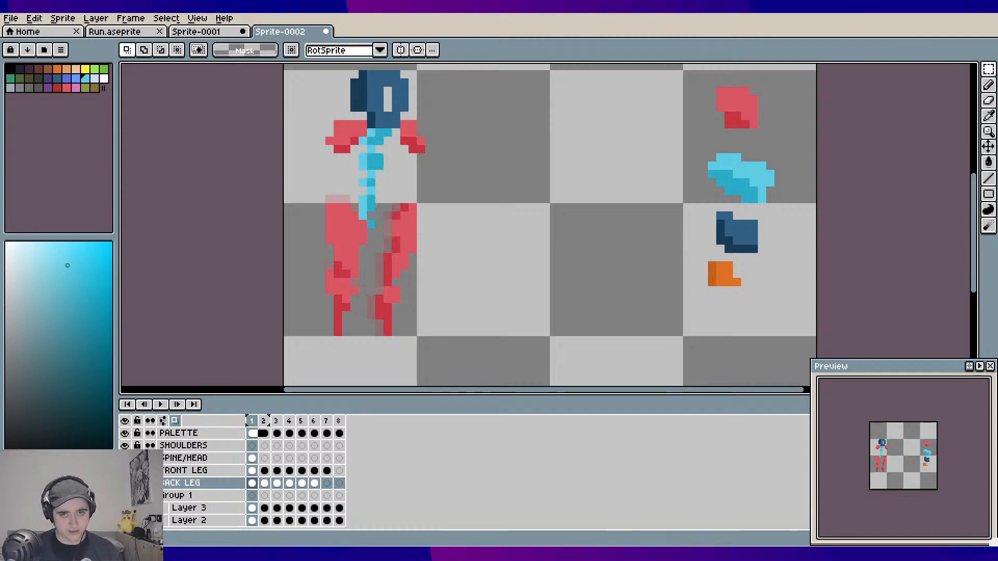
click(125, 458)
click(125, 459)
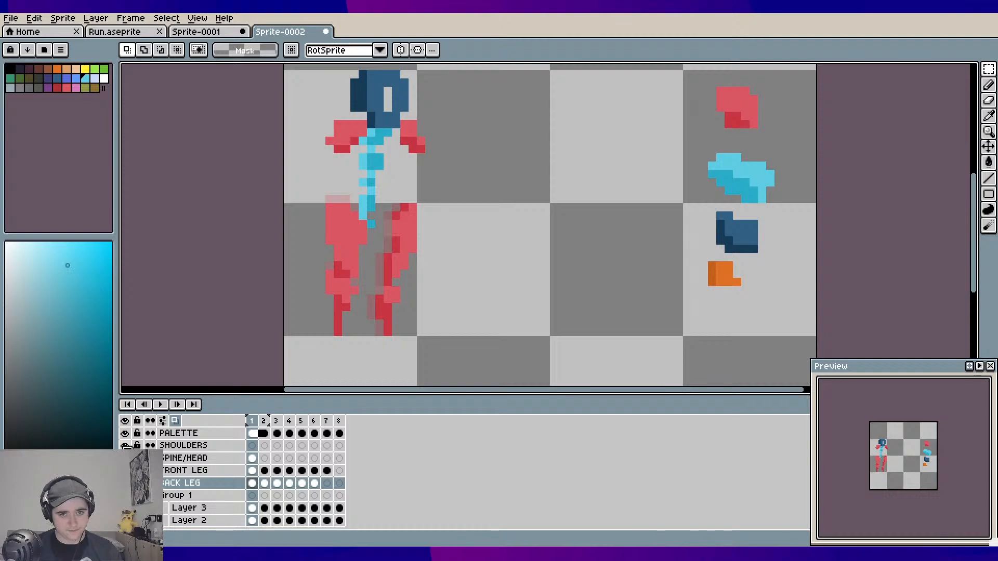
Erase the whole blue head from the FRONT LEG layer in frame 1
click(171, 446)
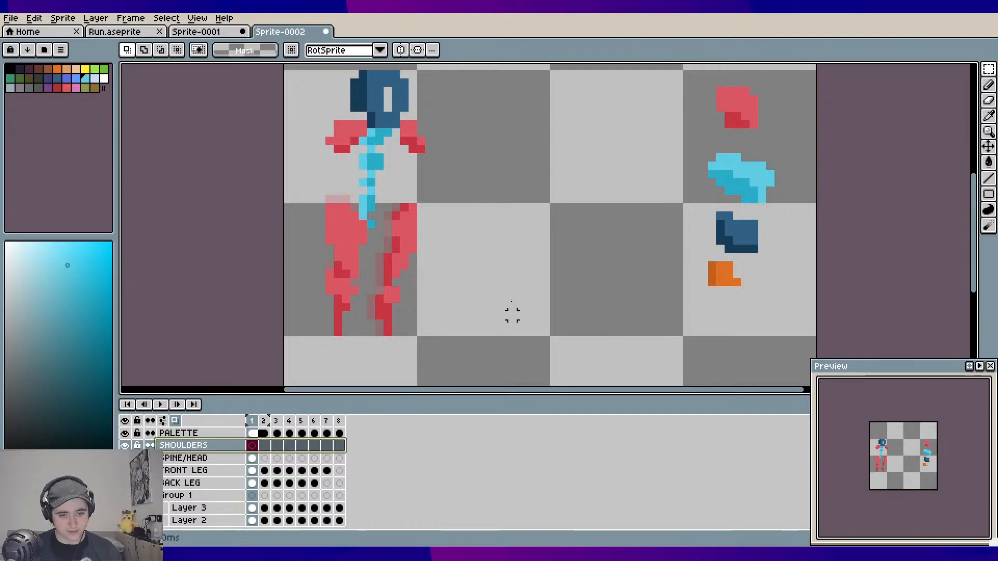
click(176, 460)
scroll(486, 190, up, 2)
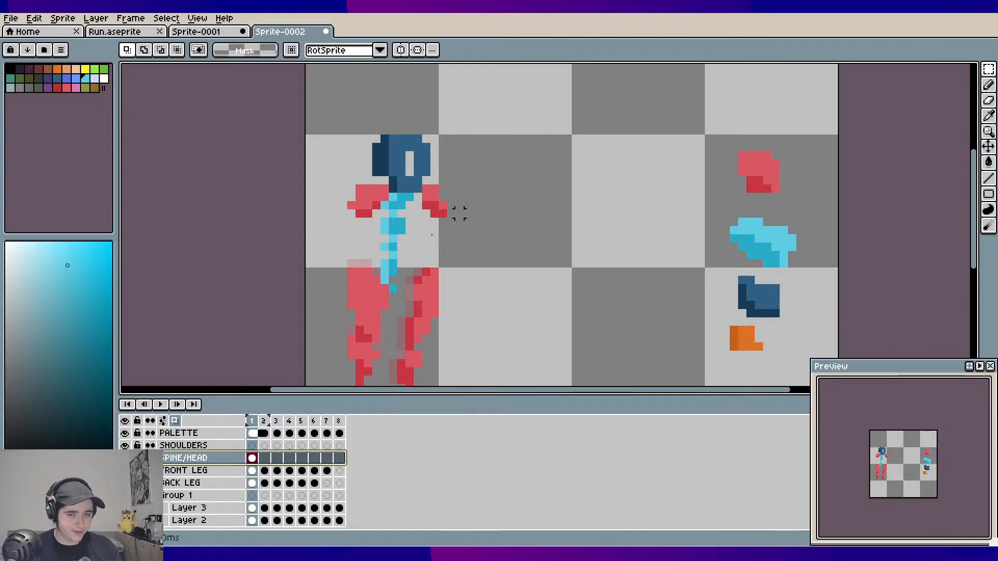
click(183, 470)
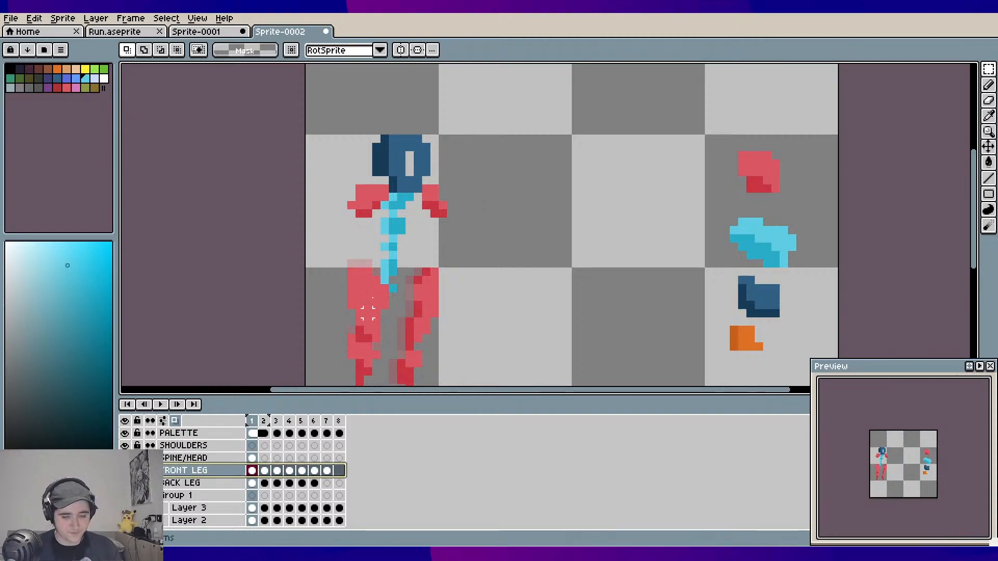
key(b)
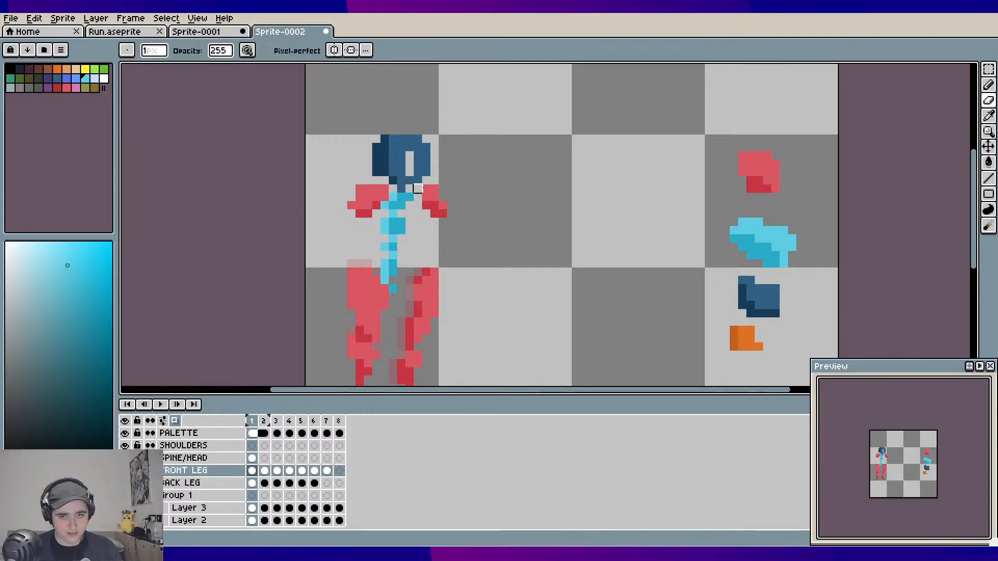
mouse_move(401, 181)
mouse_down()
mouse_move(426, 163)
mouse_move(409, 188)
mouse_up()
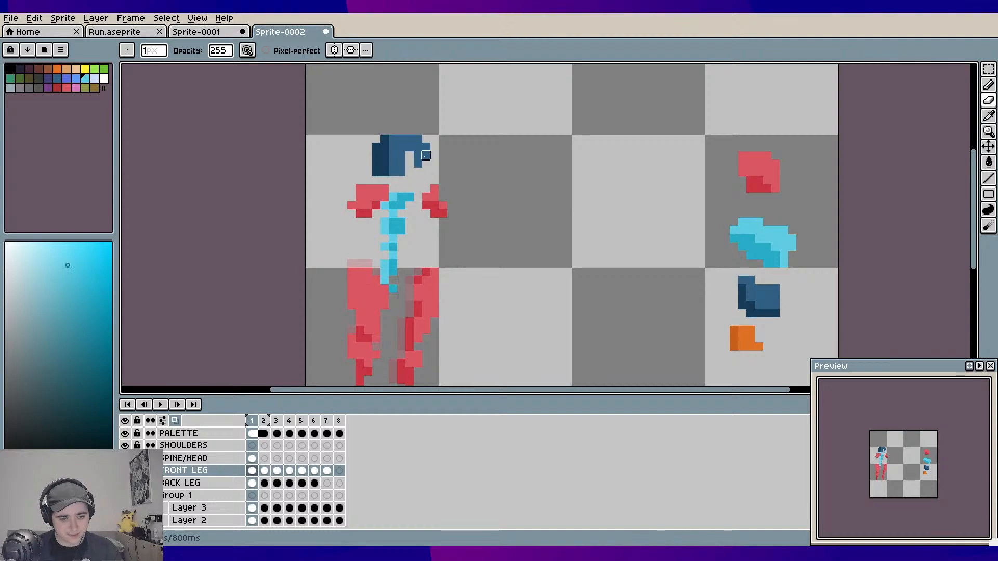
key(ctrl+z)
key(ctrl+z)
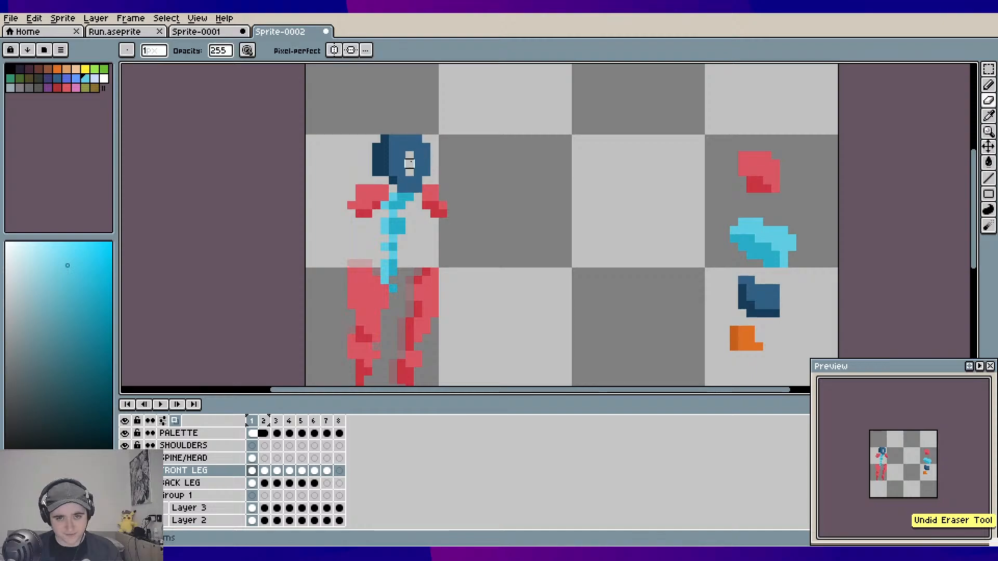
scroll(409, 163, up, 2)
mouse_move(405, 196)
mouse_down()
mouse_move(423, 182)
mouse_move(424, 216)
mouse_move(457, 149)
mouse_move(424, 115)
mouse_move(441, 182)
mouse_move(424, 133)
mouse_move(390, 150)
mouse_move(357, 149)
mouse_move(374, 116)
mouse_move(374, 166)
mouse_move(324, 182)
mouse_move(374, 166)
mouse_move(357, 183)
mouse_move(390, 180)
mouse_up()
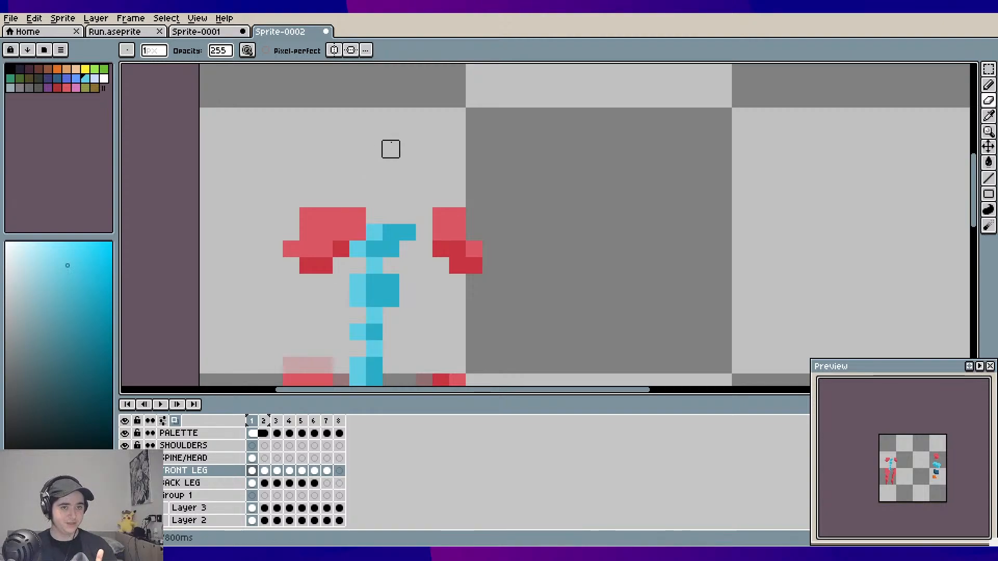
drag(390, 164, 403, 125)
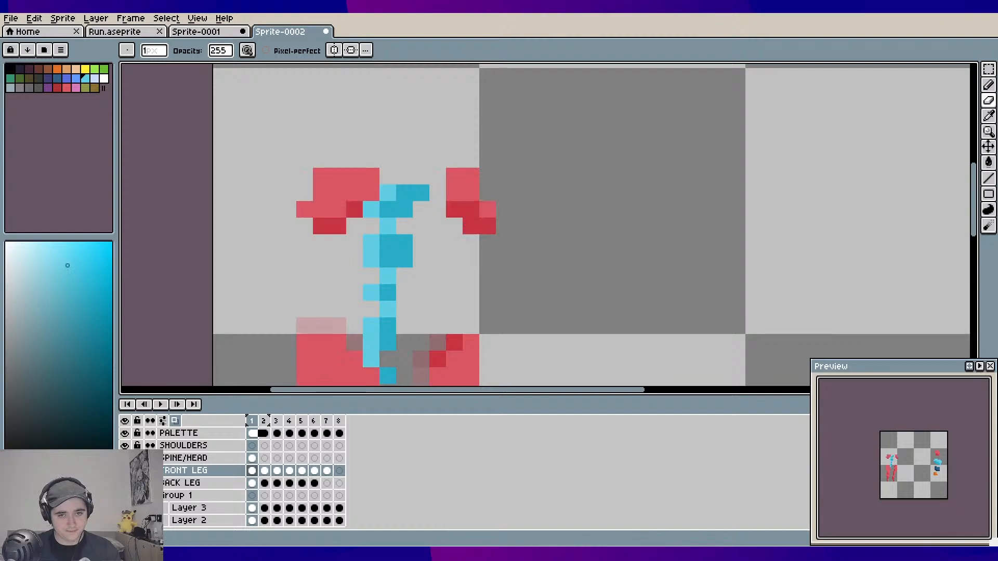
Select both red shoulders on the FRONT LEG layer in frame 1 with a rectangular marquee
drag(323, 222, 312, 205)
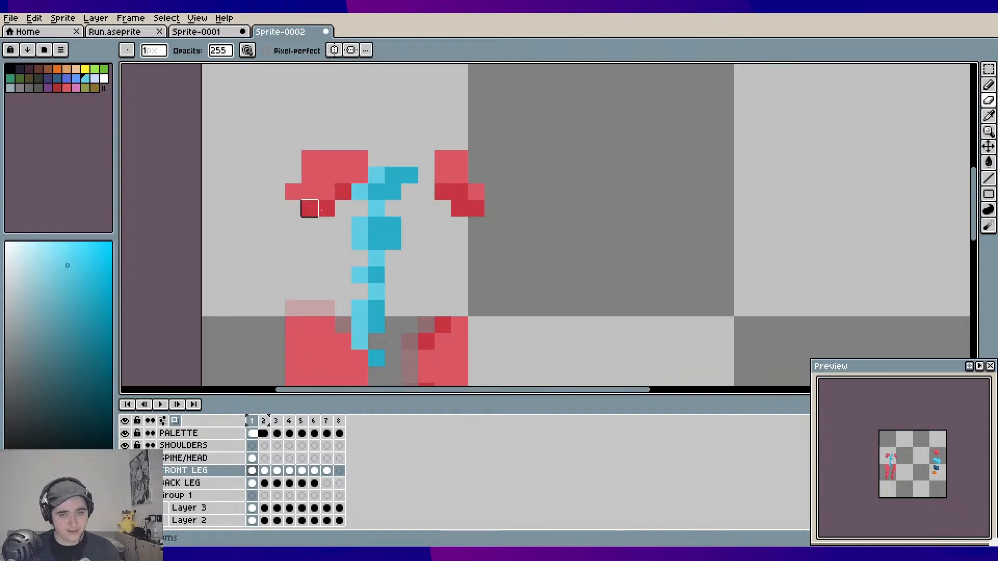
key(m)
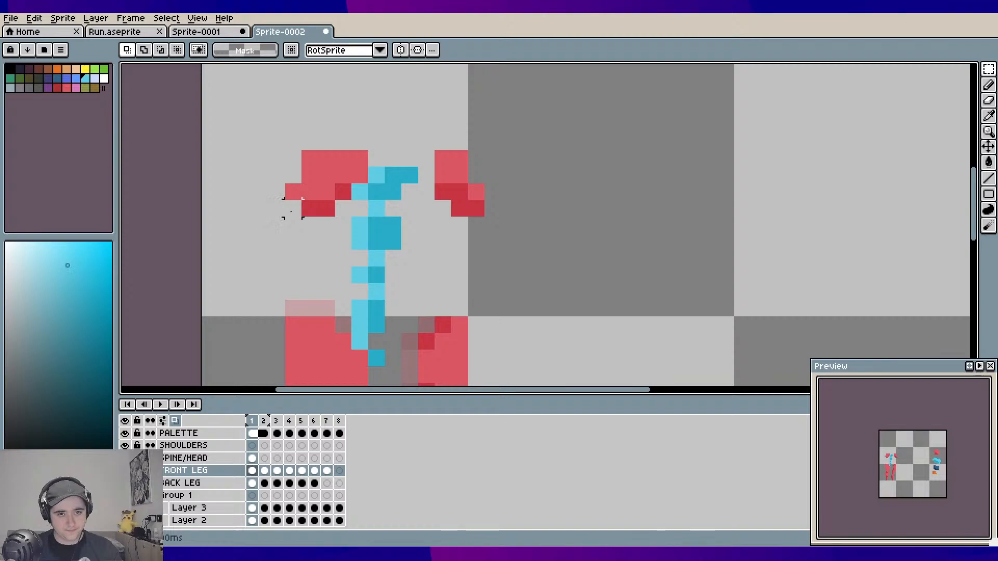
drag(293, 208, 477, 157)
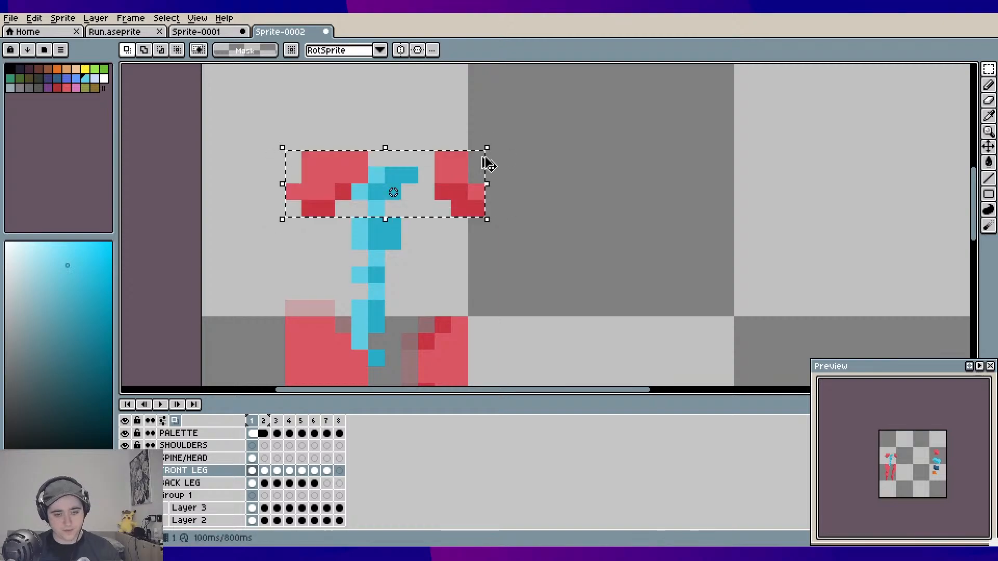
key(ctrl+x)
click(204, 447)
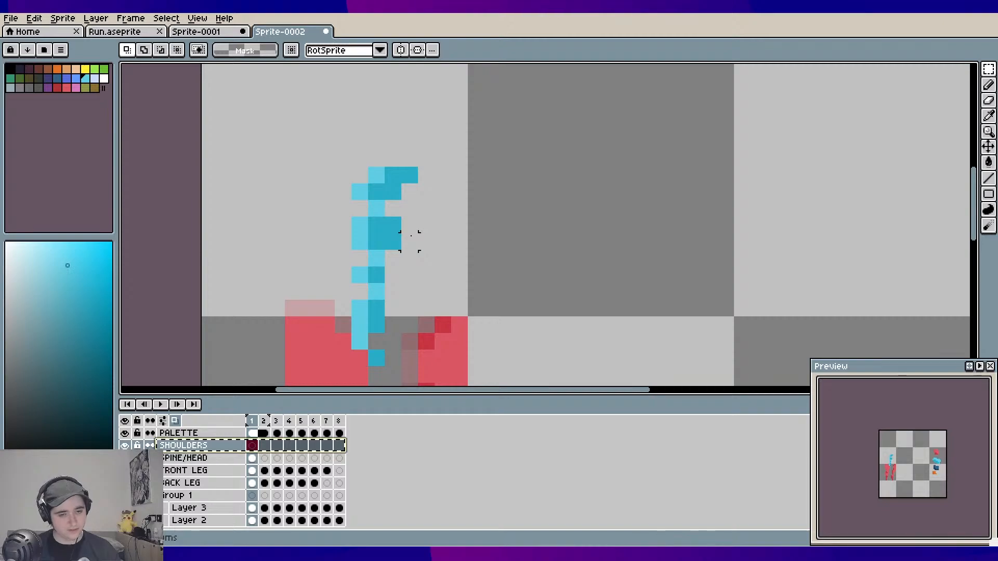
key(ctrl+z)
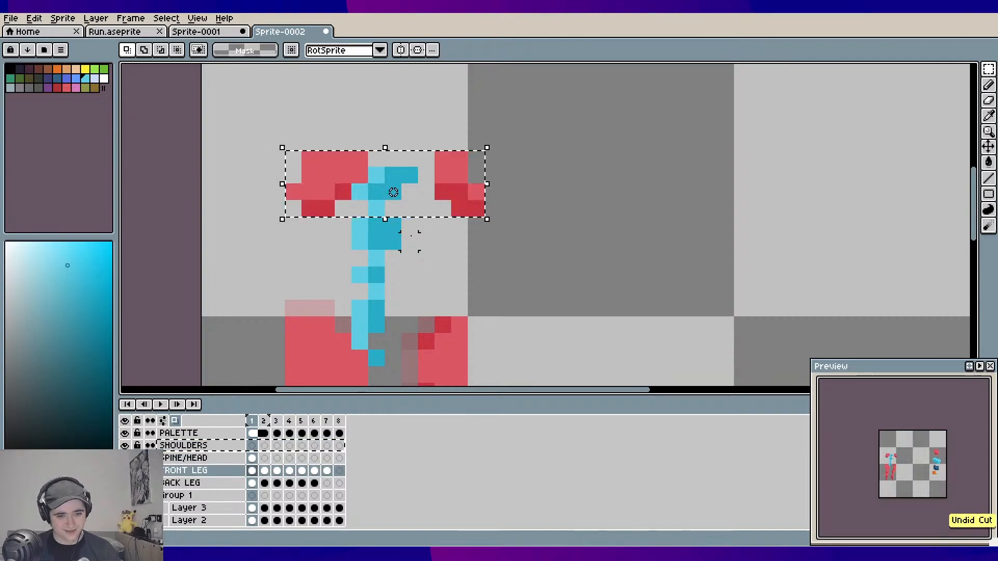
Move the selected shoulders in frame 1 from FRONT LEG to the SHOULDERS layer, keeping their position
click(331, 207)
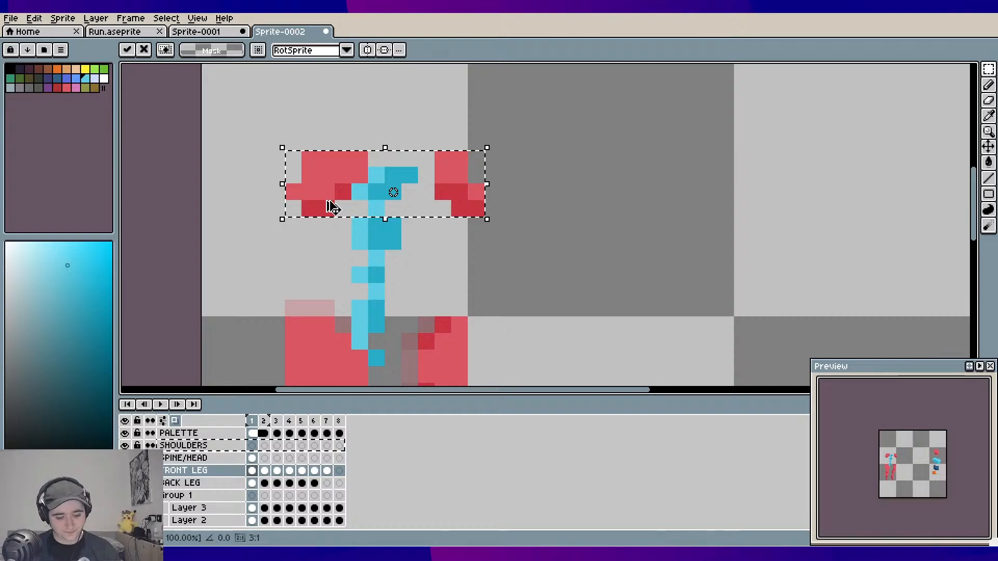
key(ctrl+x)
click(191, 448)
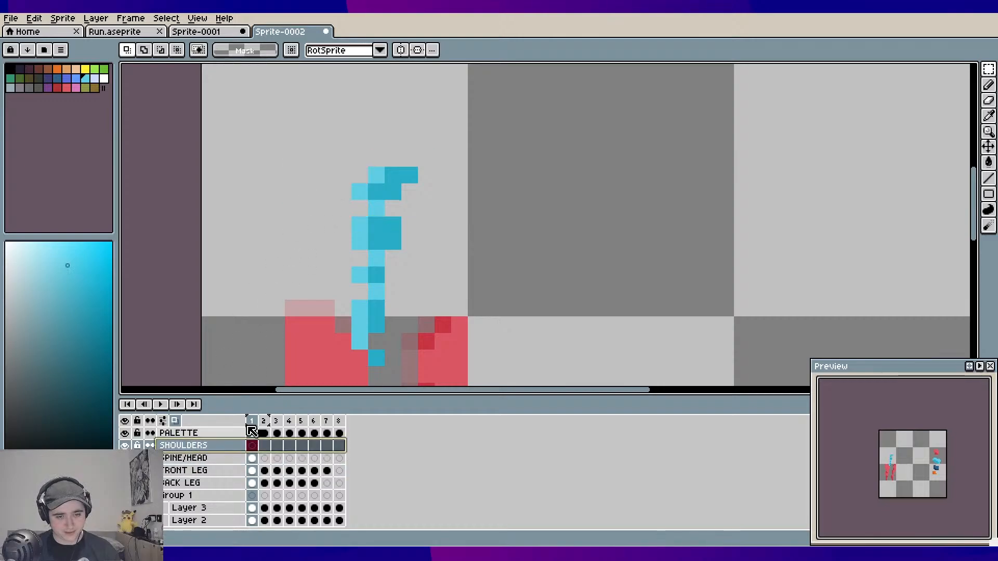
key(ctrl+v)
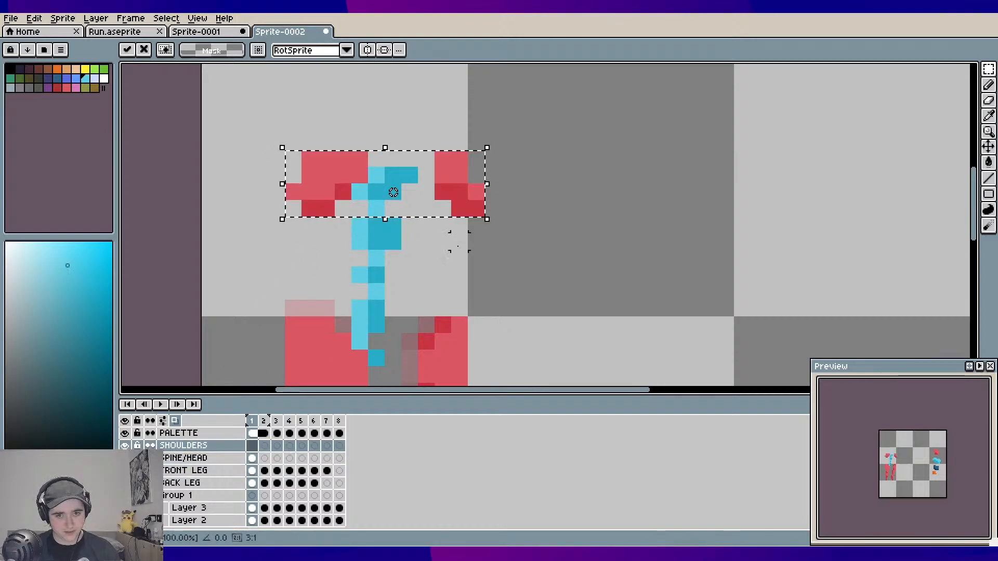
key(ctrl+s)
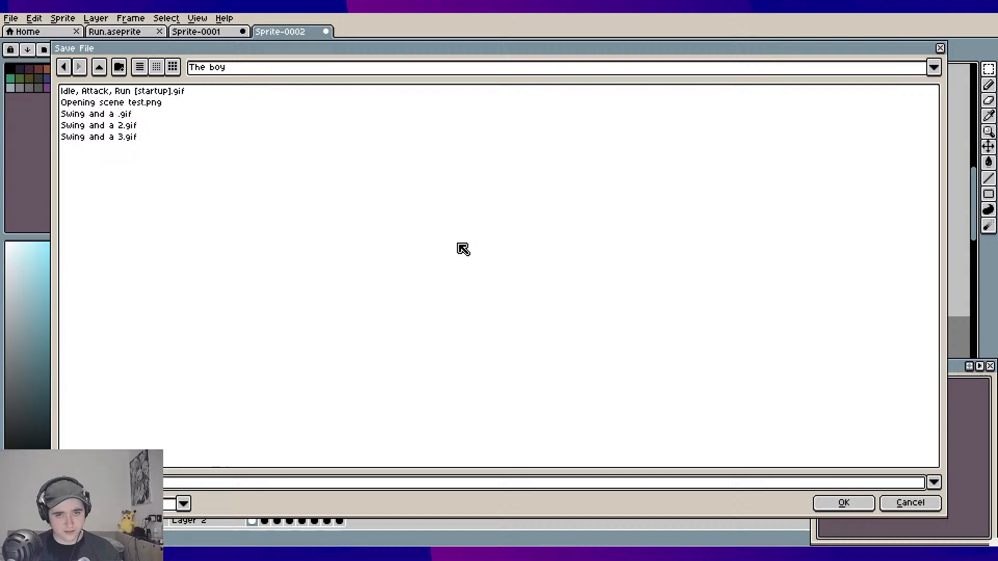
click(940, 48)
key(ctrl+f)
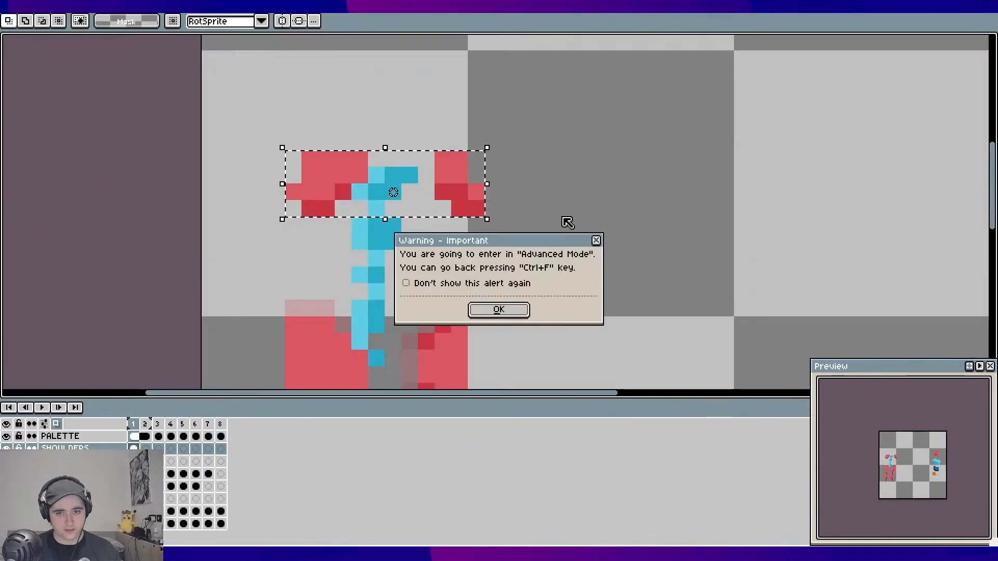
click(597, 241)
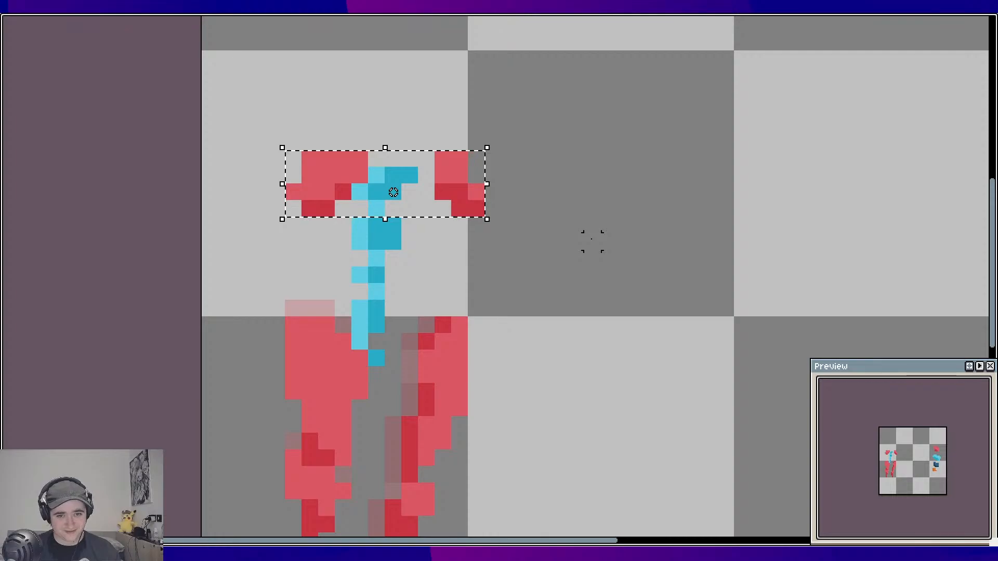
key(ctrl+f)
Deselect the pasted shoulders and make SPINE/HEAD the active layer
key(ctrl+d)
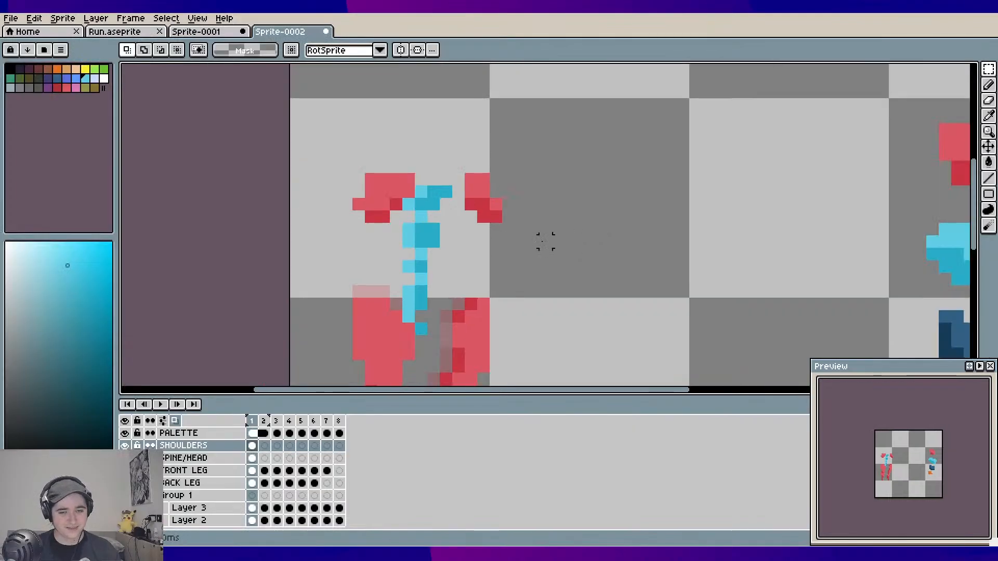
drag(545, 241, 464, 207)
scroll(481, 176, down, 2)
scroll(448, 259, up, 1)
click(225, 458)
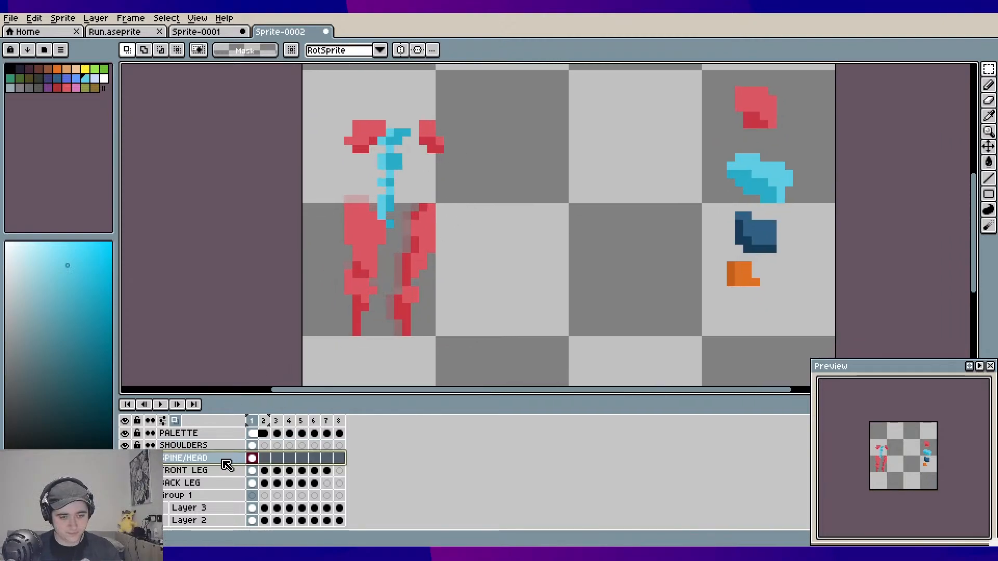
Keep SPINE/HEAD as the active layer and hide the SHOULDERS layer
click(194, 483)
click(190, 458)
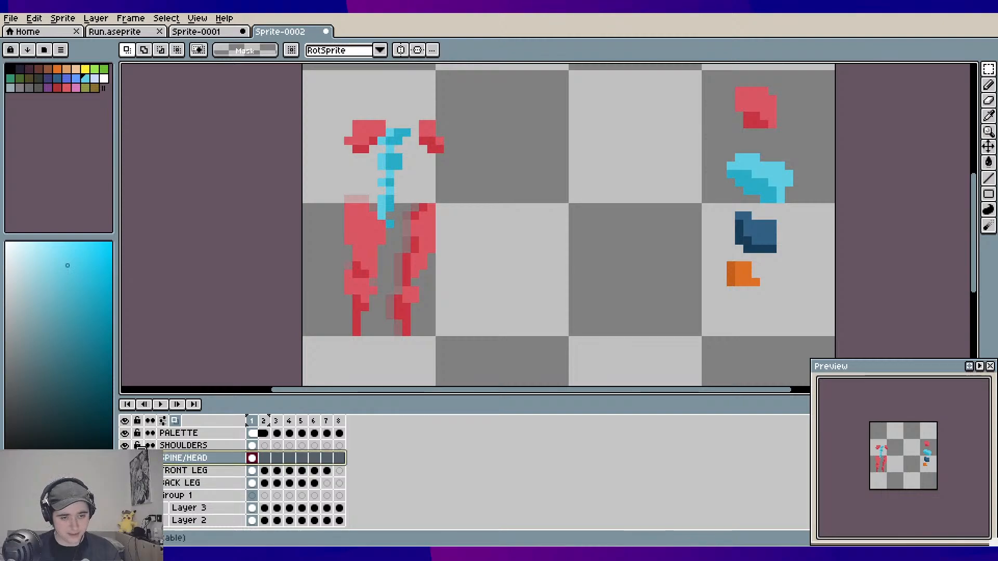
click(124, 446)
Trace the light blue parts of the spine and head in frame 2 of SPINE/HEAD over the onion skin
key(Right)
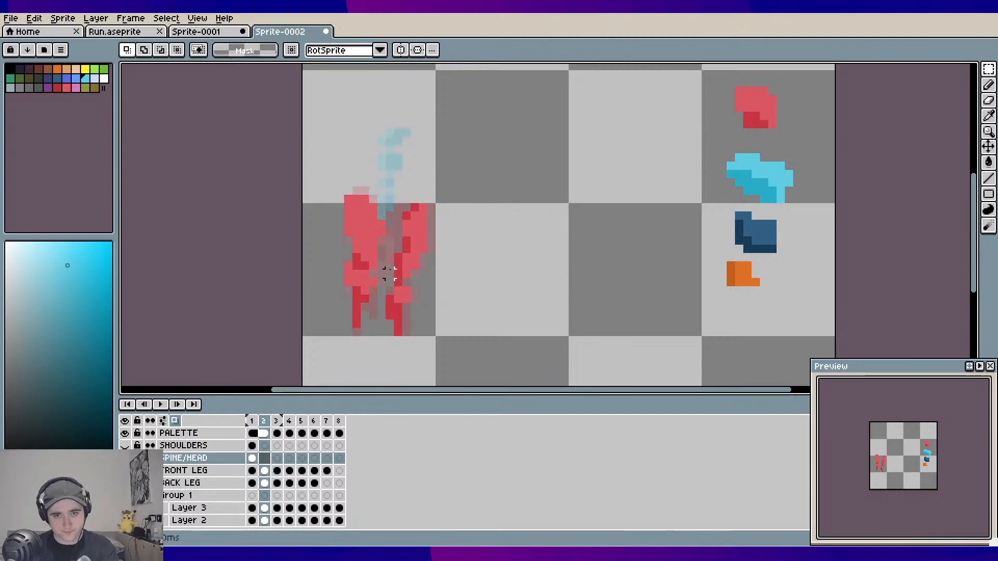
scroll(419, 208, up, 1)
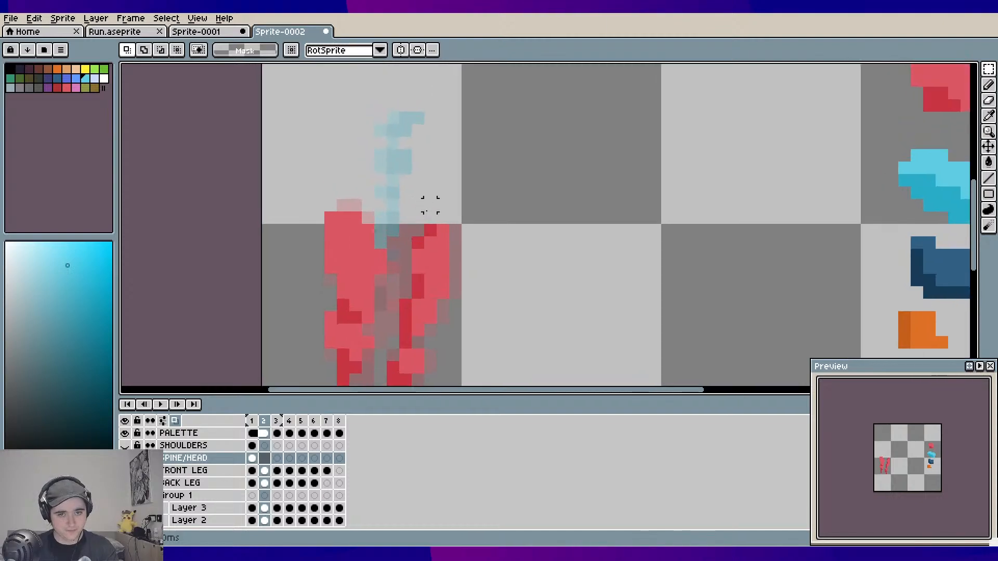
key(b)
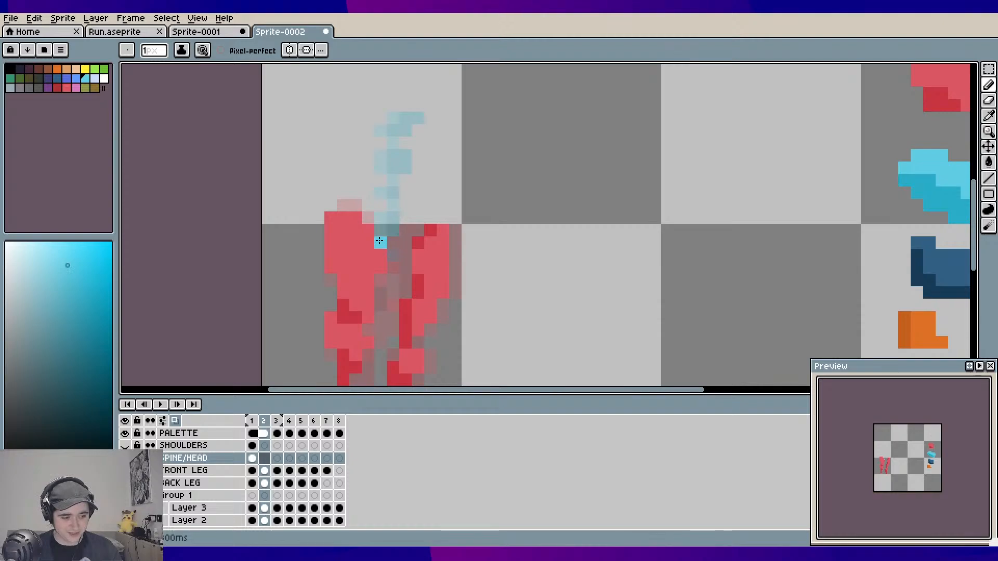
drag(378, 222, 386, 208)
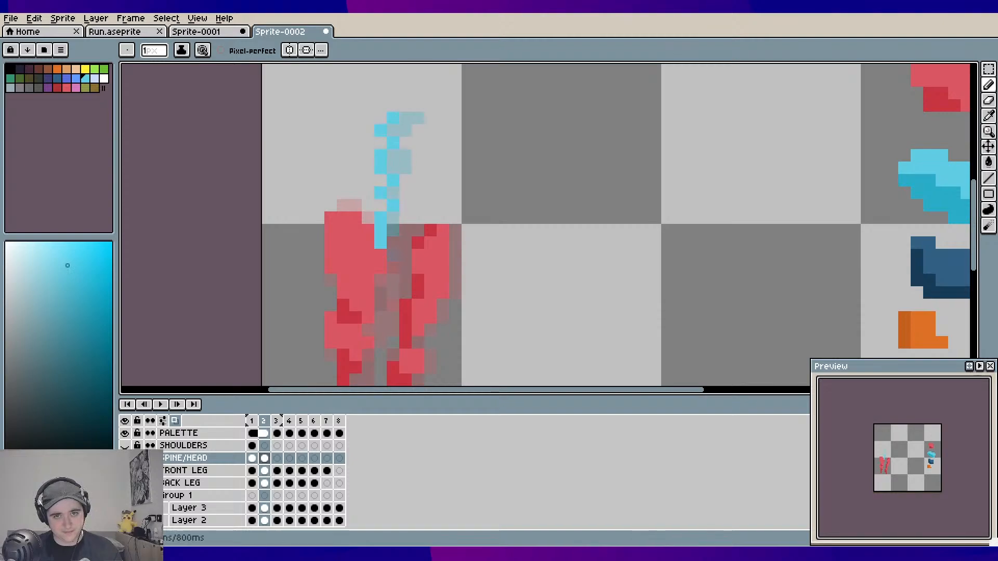
Sample the darker blue from the frame 1 spine and shade the spine and head in frame 2 with it
drag(393, 133, 406, 129)
key(ctrl+z)
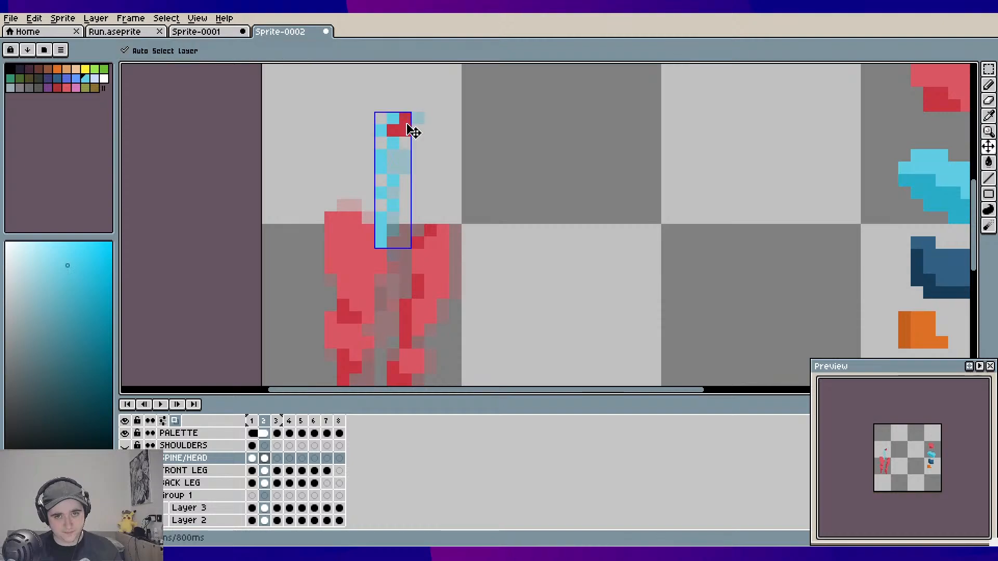
click(417, 225)
key(Left)
click(412, 218)
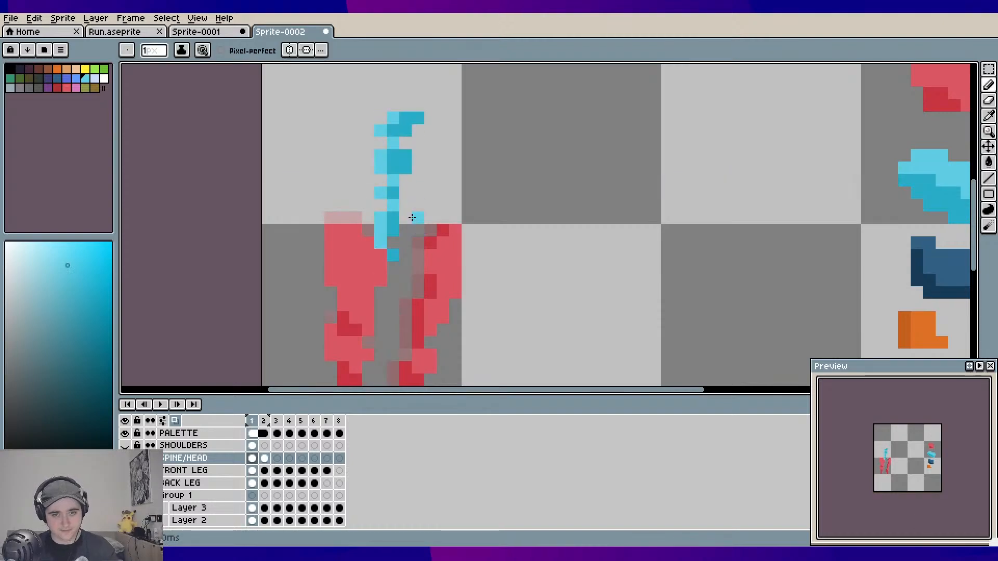
key(alt)
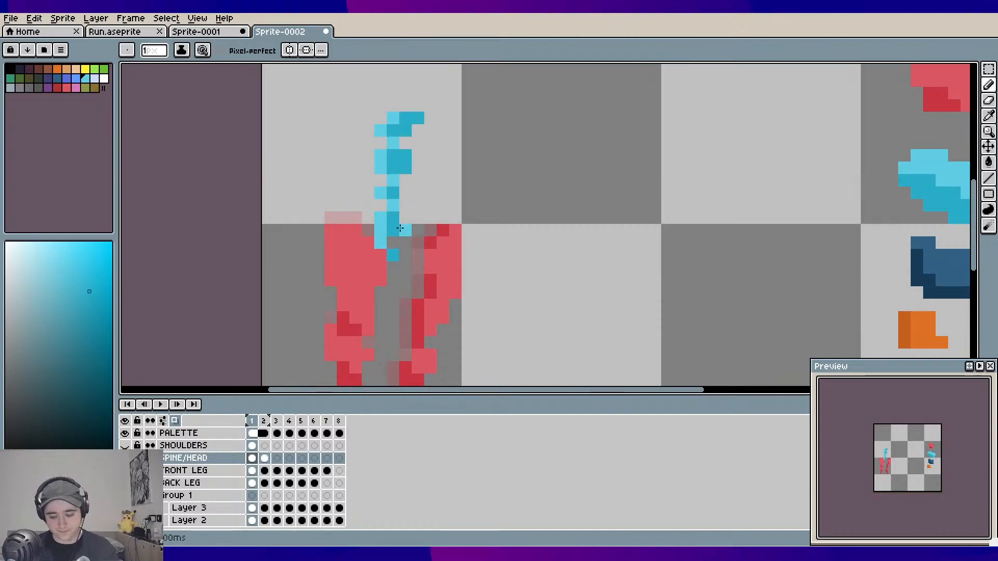
key(Right)
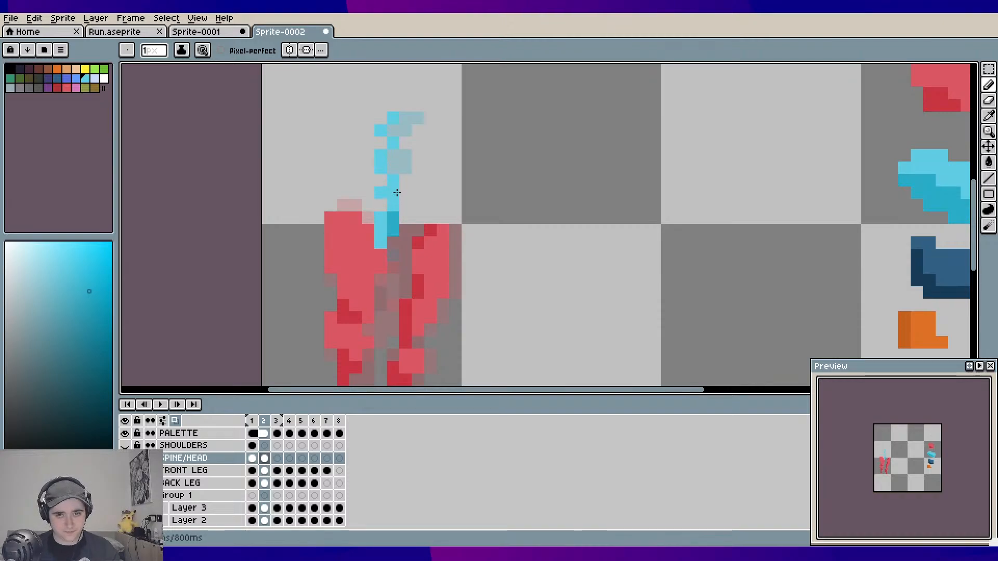
drag(397, 171, 402, 130)
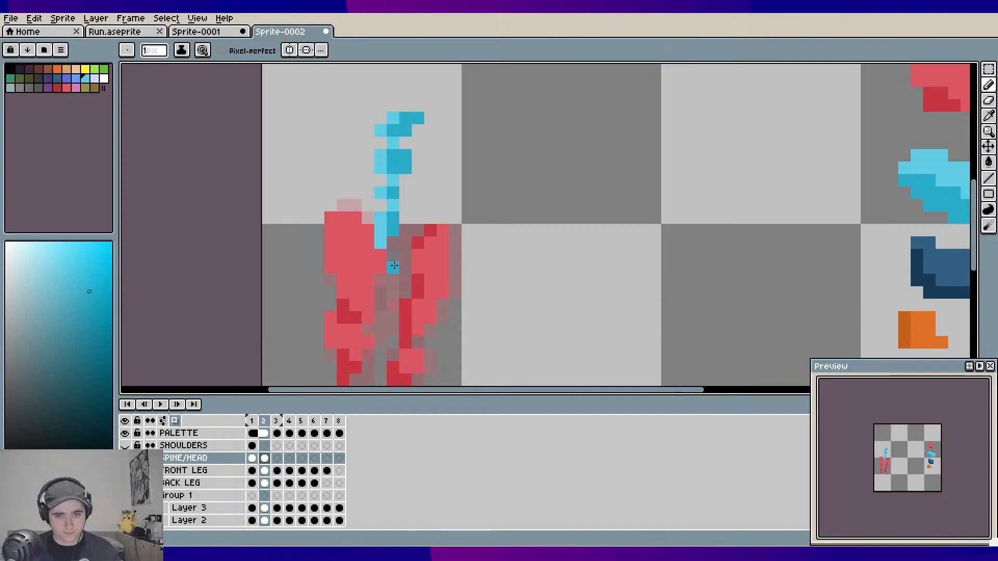
key(ctrl+z)
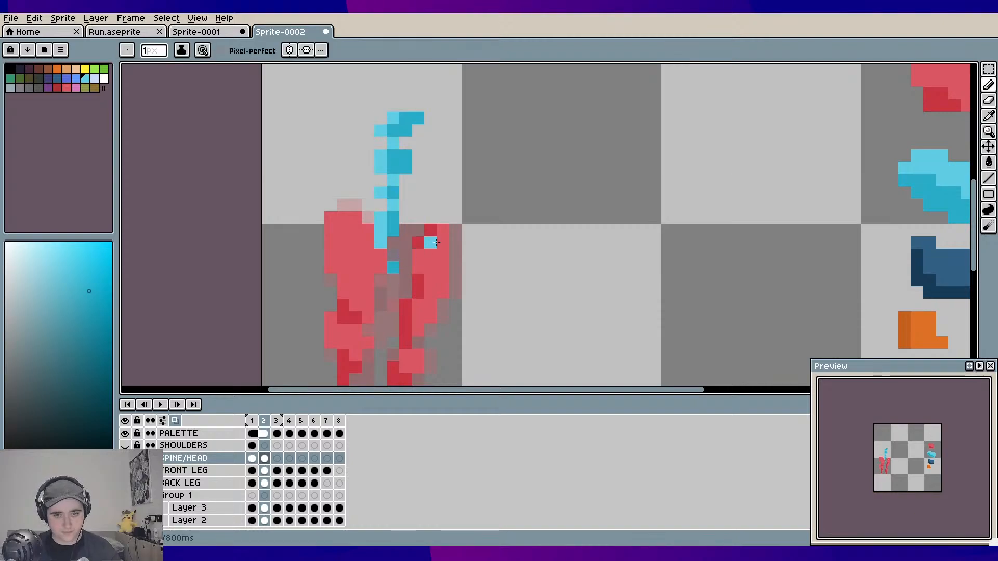
key(ctrl+z)
scroll(390, 254, down, 1)
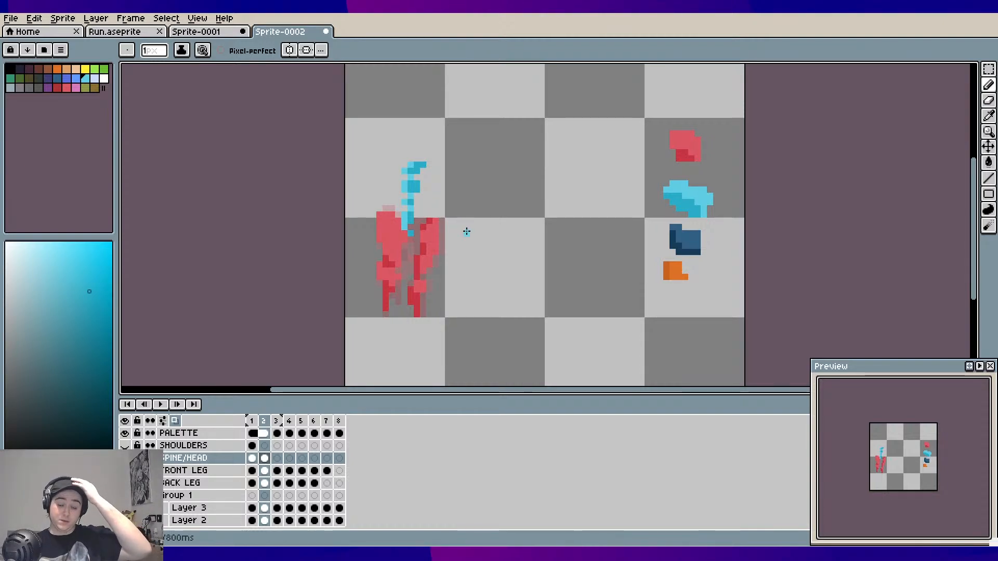
key(Right)
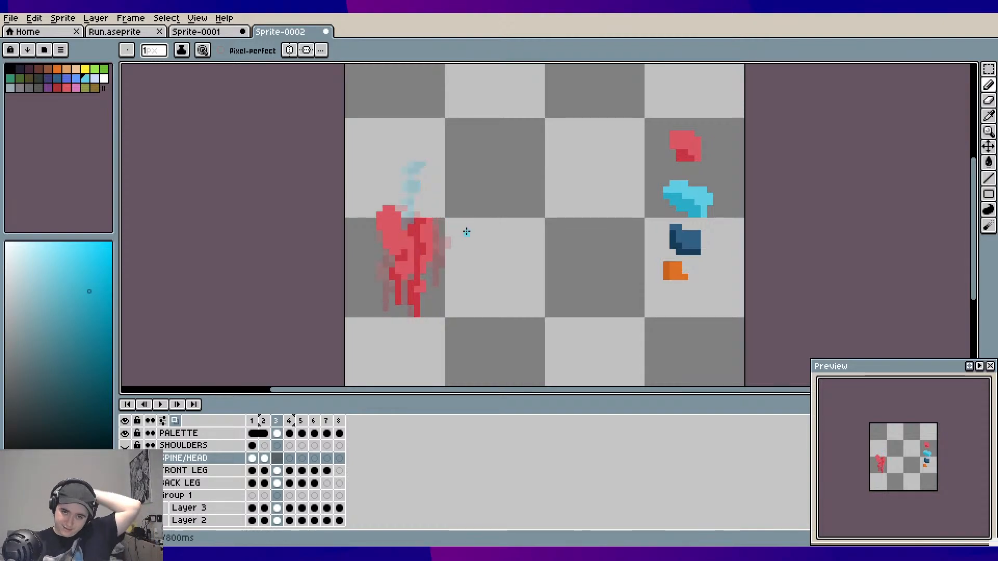
key(Left)
key(Left)
key(Right)
key(Right)
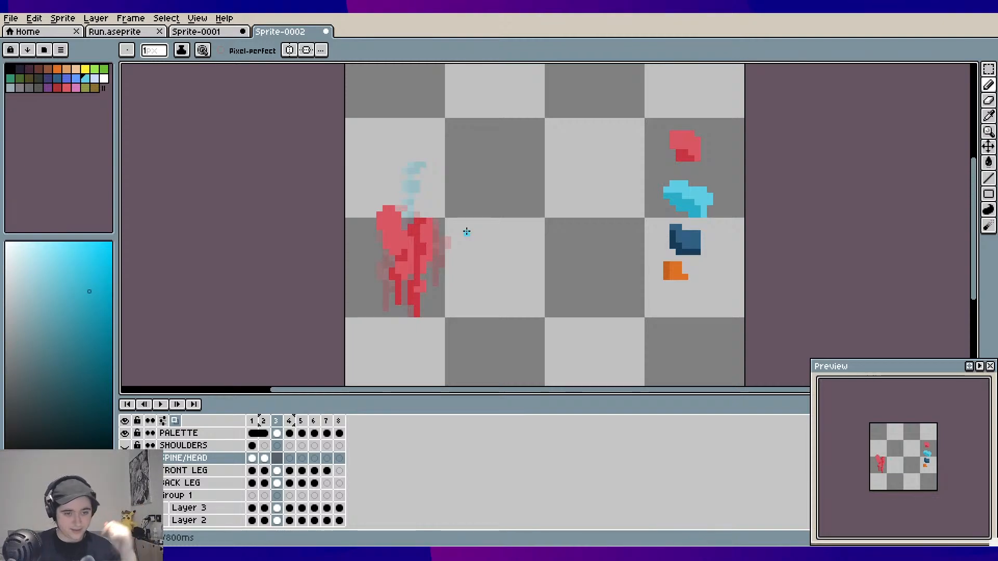
Move the SPINE/HEAD layer below FRONT LEG in the layer order
click(186, 461)
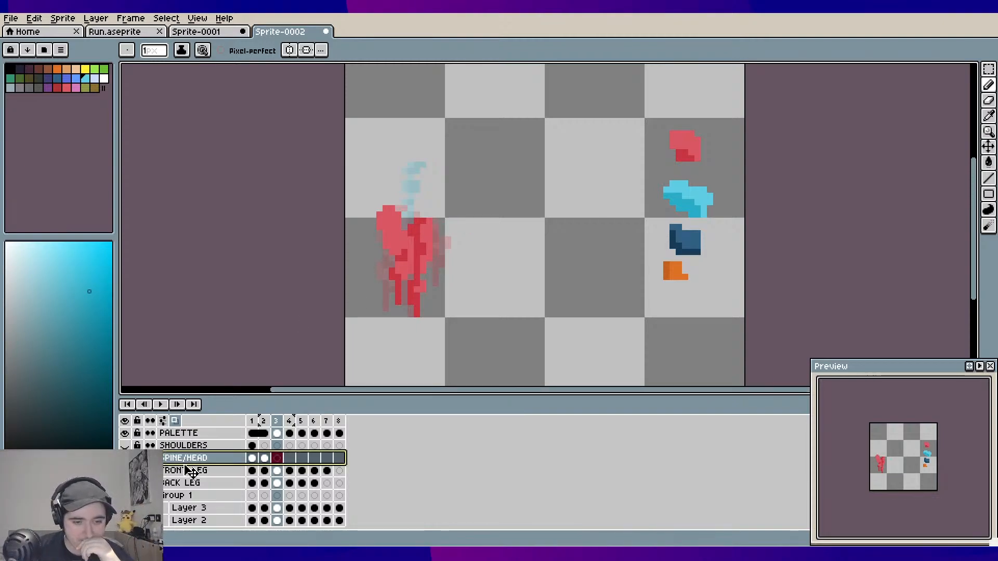
drag(191, 472, 192, 474)
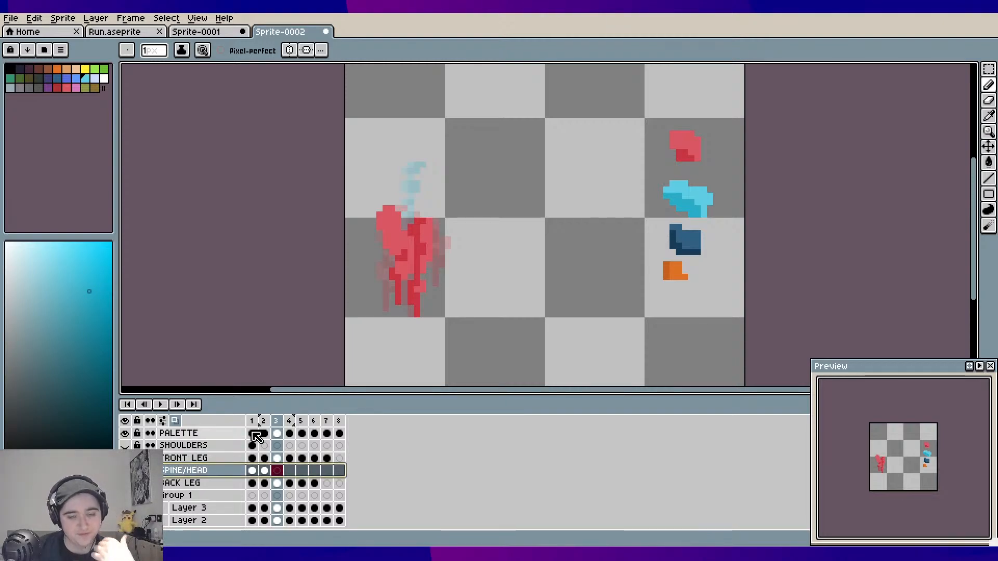
Link the SPINE/HEAD cels across frames 1 to 7 so they all share the frame 1 drawing
scroll(422, 229, up, 3)
drag(438, 253, 430, 241)
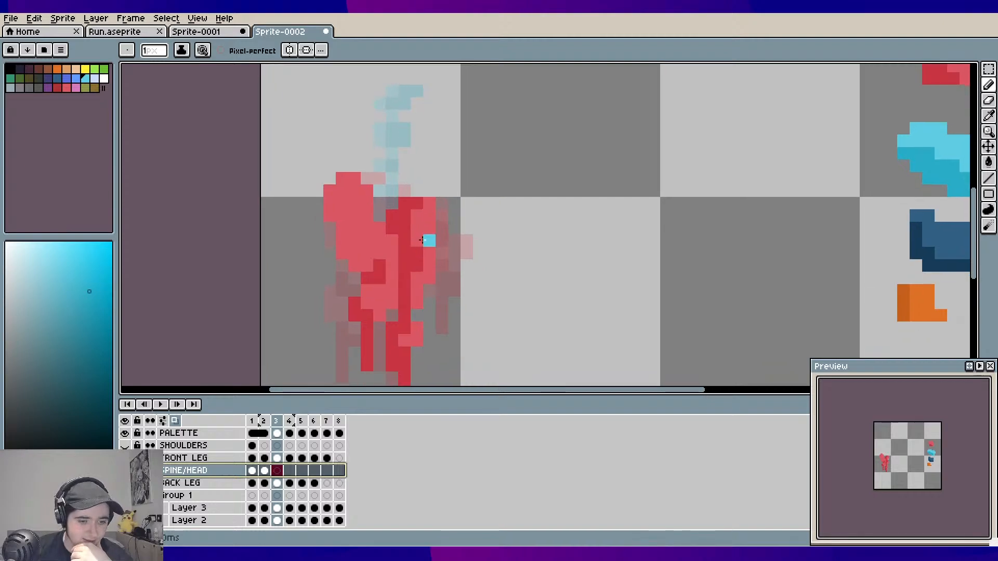
click(264, 474)
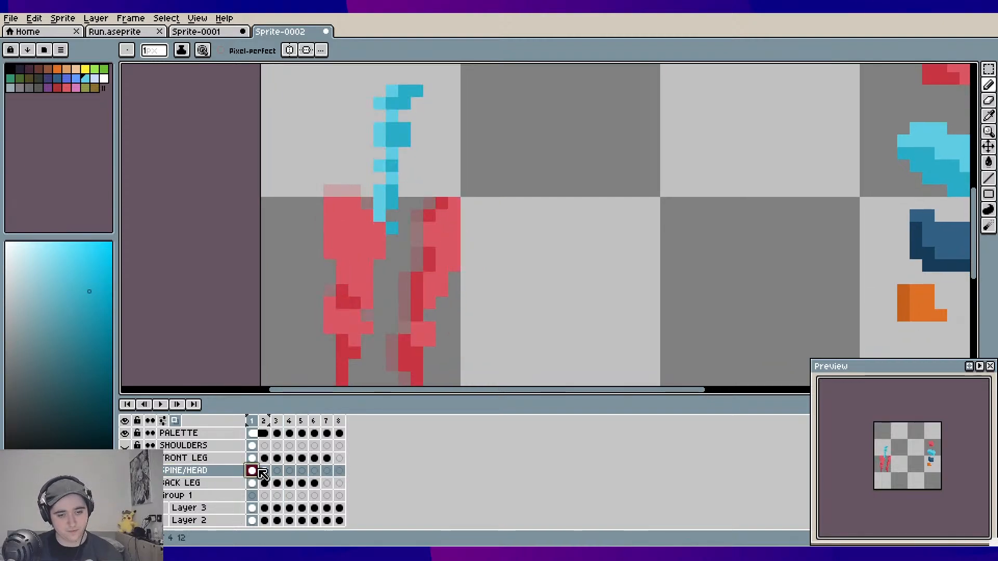
drag(267, 474, 337, 474)
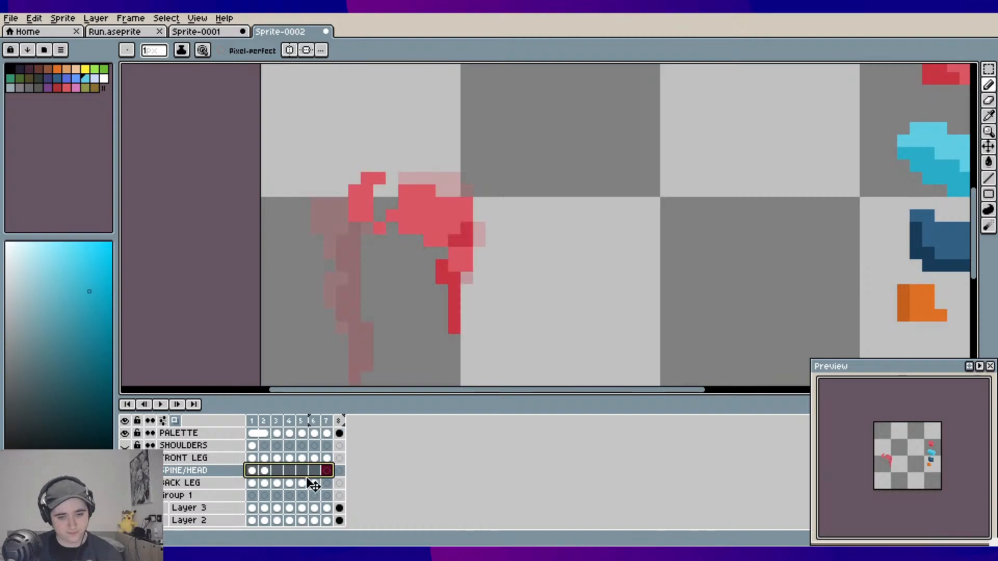
right_click(283, 471)
click(306, 509)
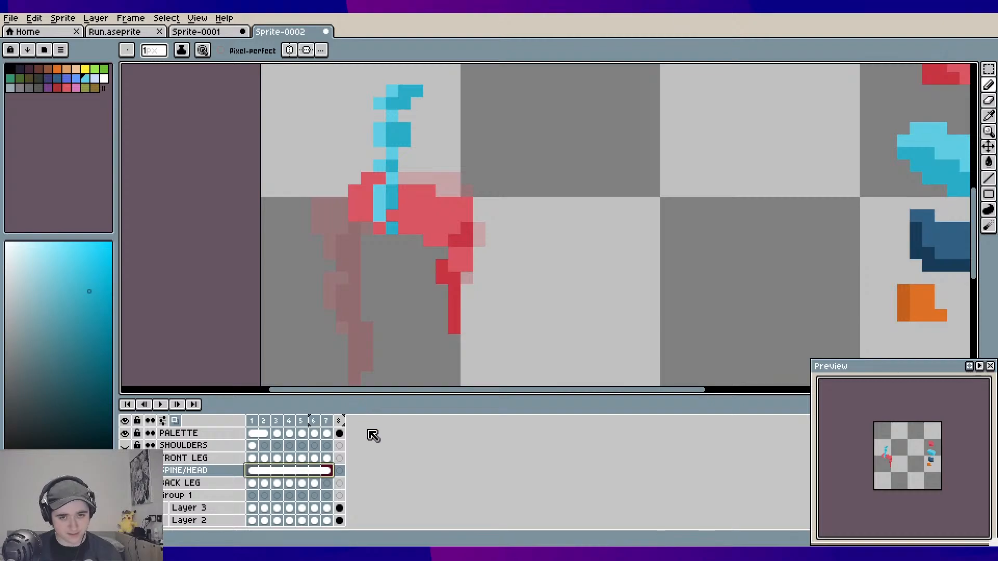
Check the linked spine in frames 7 and 6, and hide the SPINE/HEAD layer
click(327, 421)
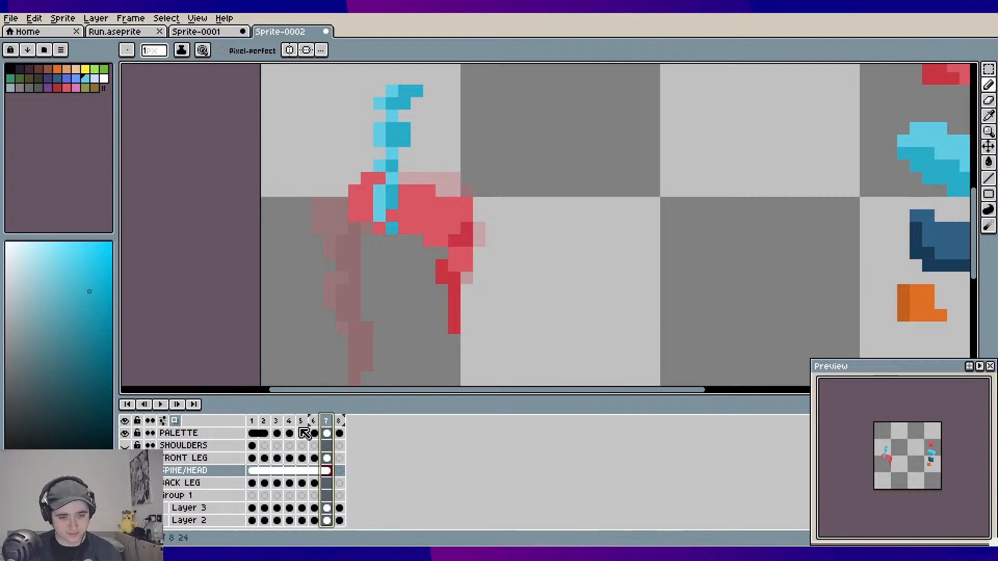
click(313, 422)
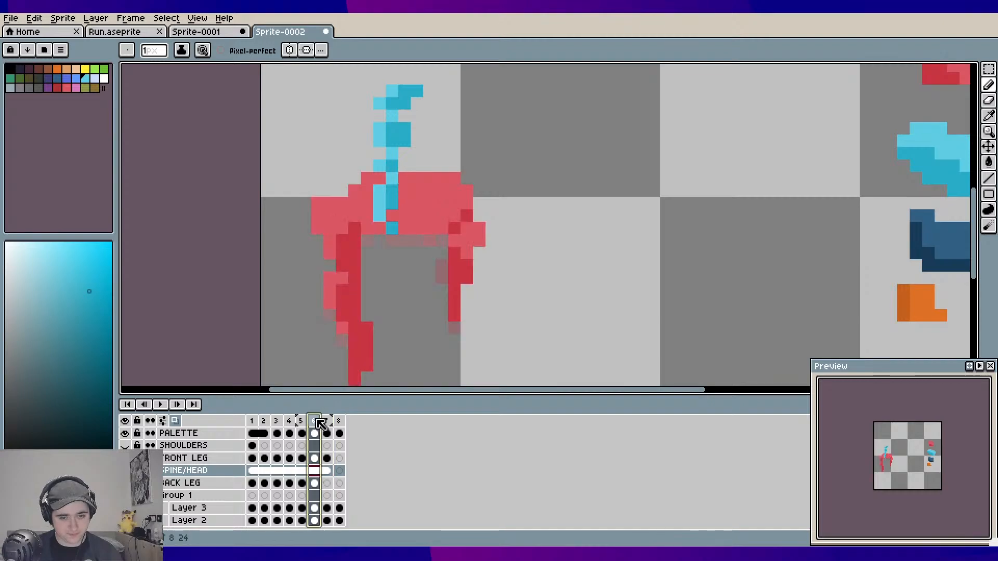
click(197, 471)
click(176, 458)
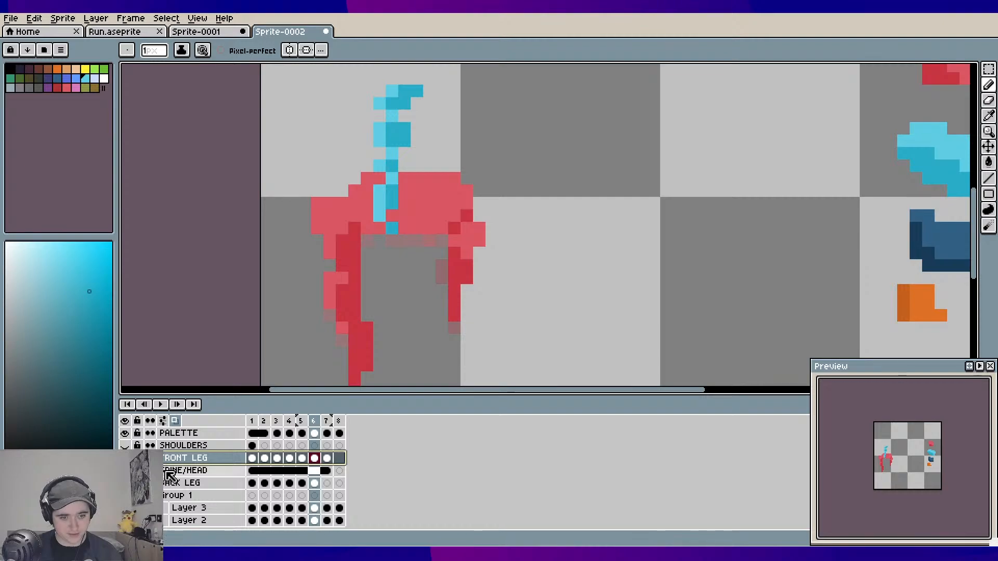
click(168, 472)
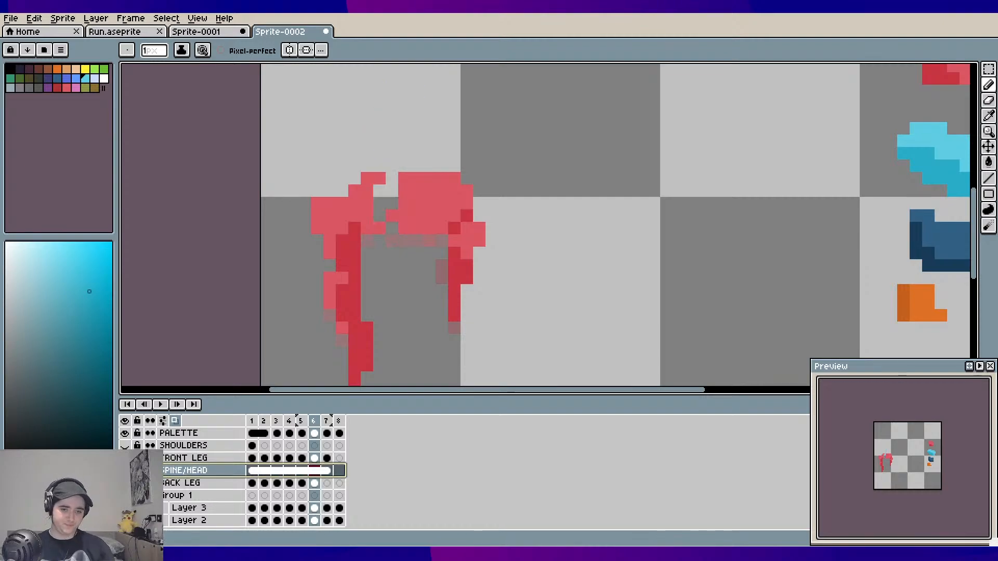
Compare the leg poses in frames 2, 3 and 4 without the spine and head
click(277, 421)
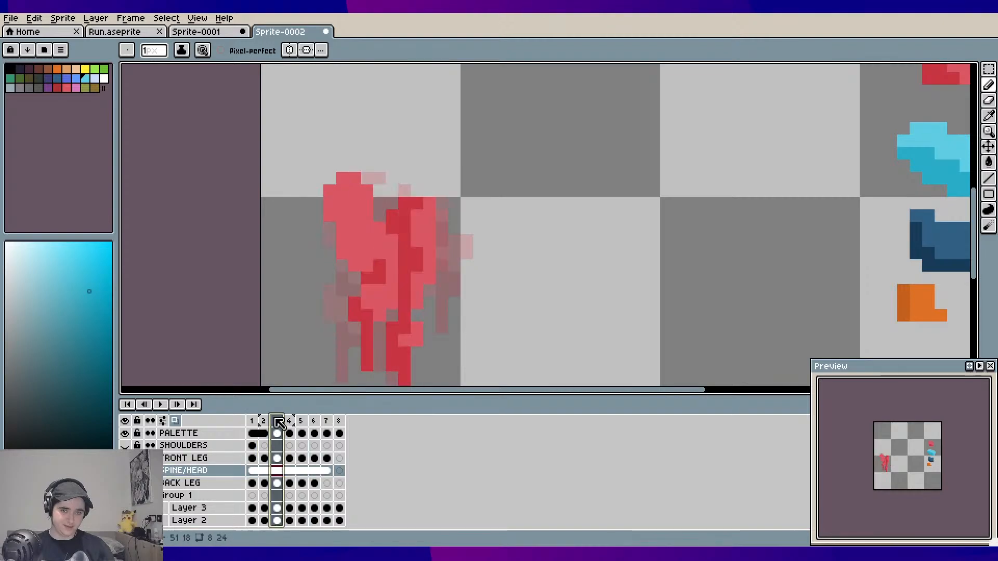
mouse_move(279, 422)
mouse_down()
mouse_move(343, 420)
mouse_move(292, 419)
mouse_up()
click(289, 420)
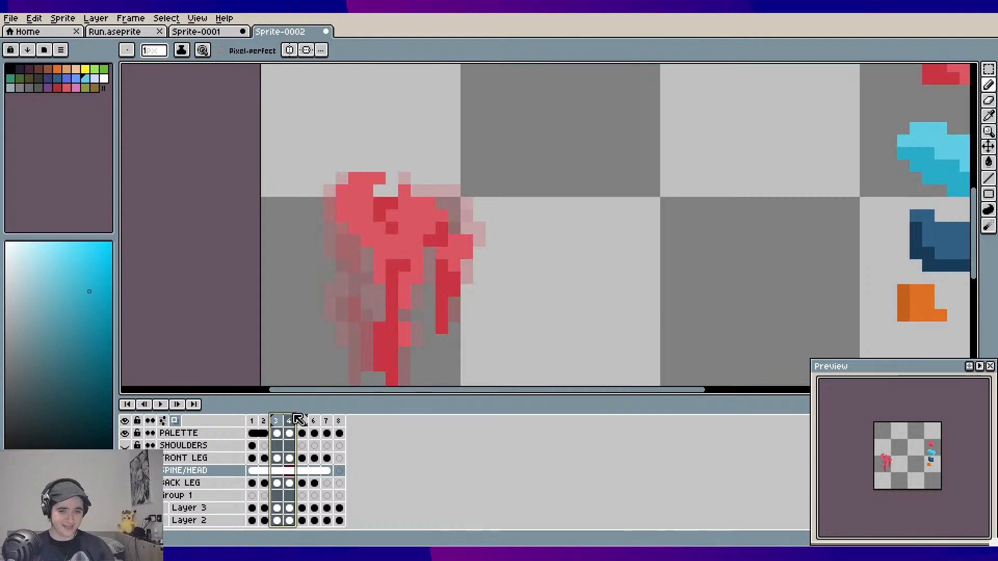
click(276, 420)
click(264, 421)
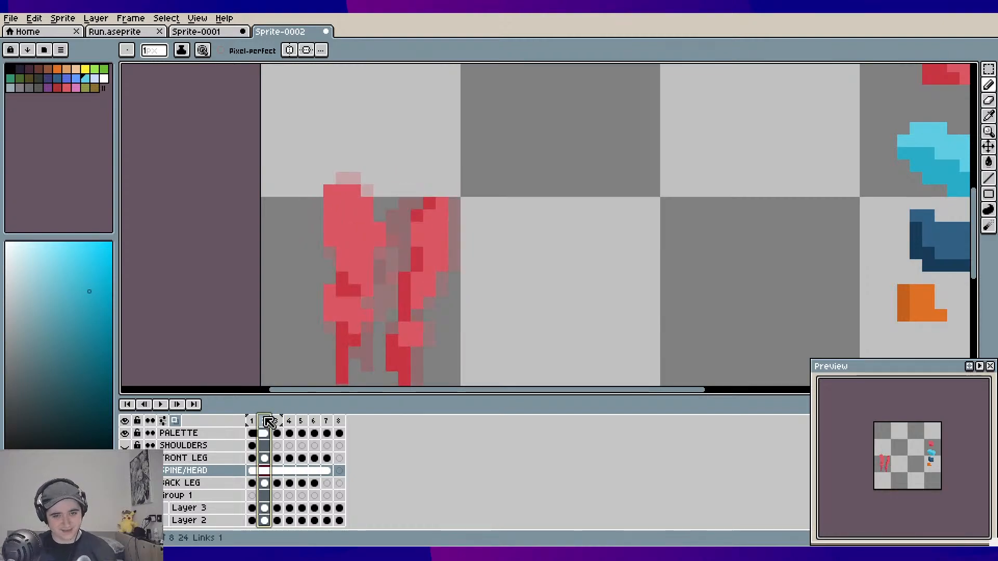
key(Right)
key(Right)
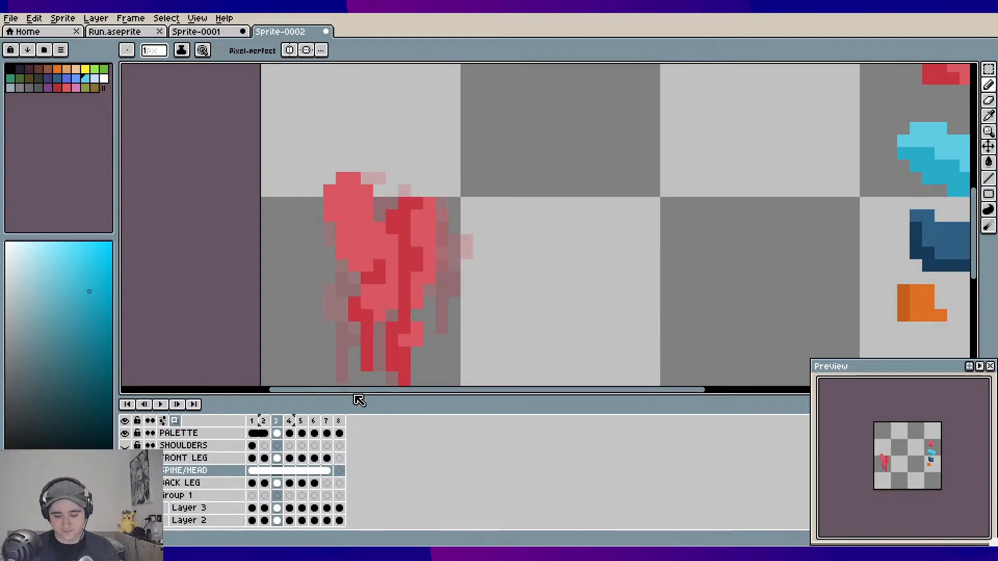
key(Left)
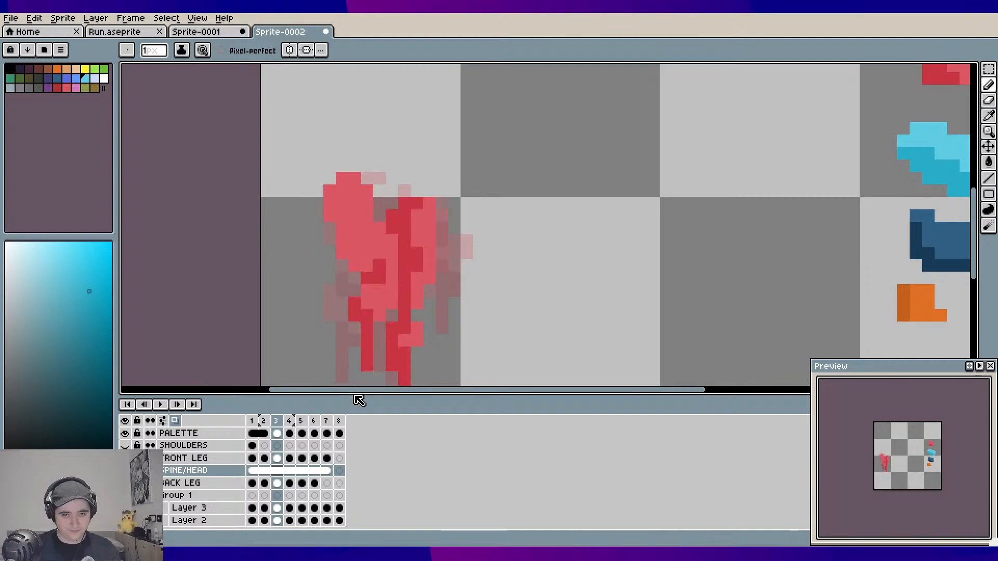
key(Right)
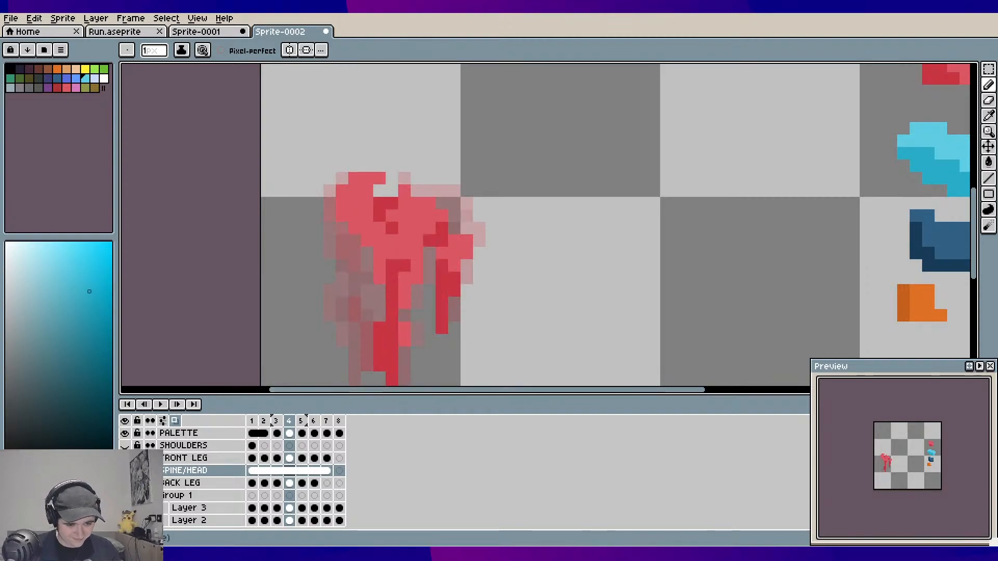
Hide BACK LEG and fill the spine-shaped gap in the frame 4 thigh on FRONT LEG with the leg's light red
click(125, 457)
key(i)
click(364, 215)
key(b)
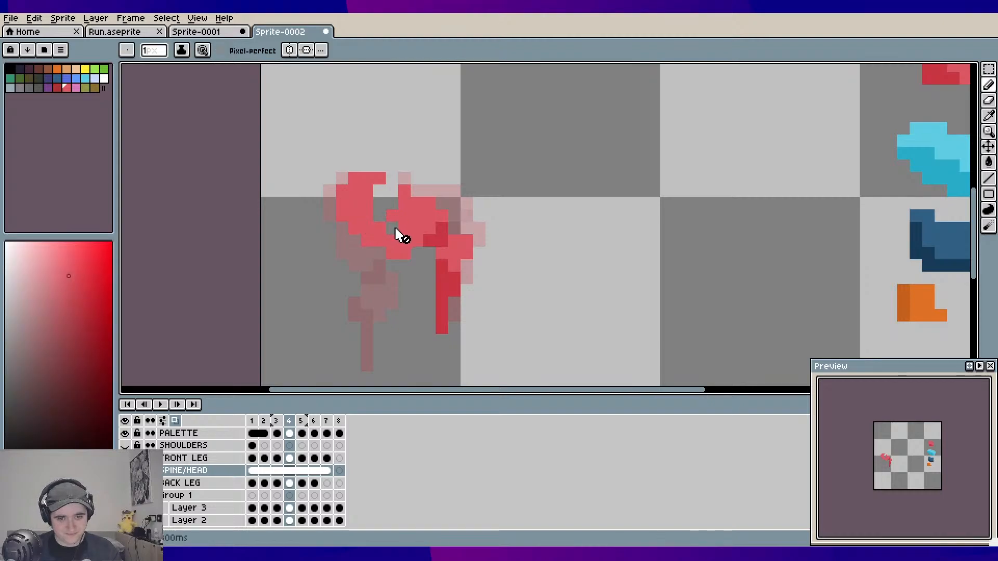
click(210, 459)
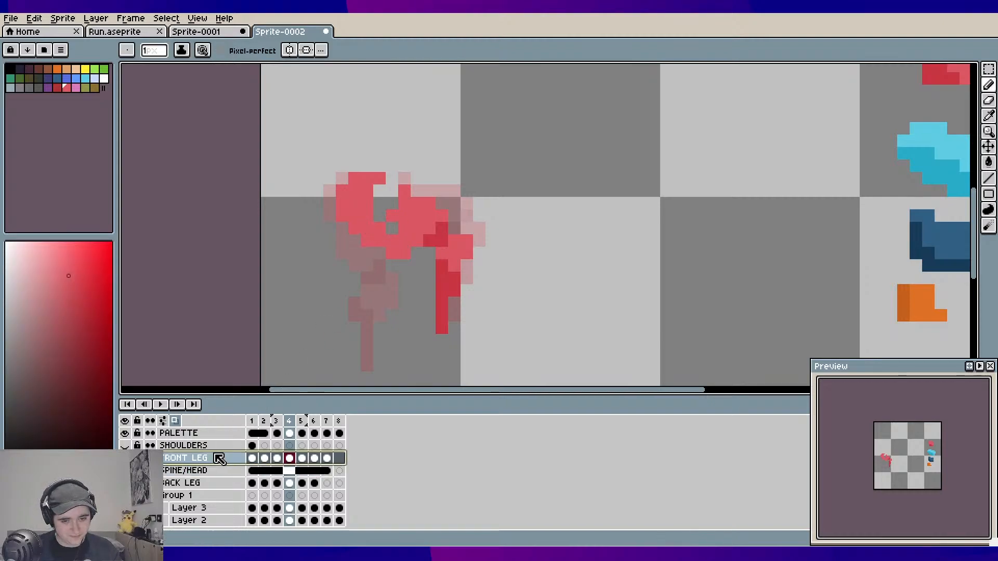
click(379, 217)
click(374, 195)
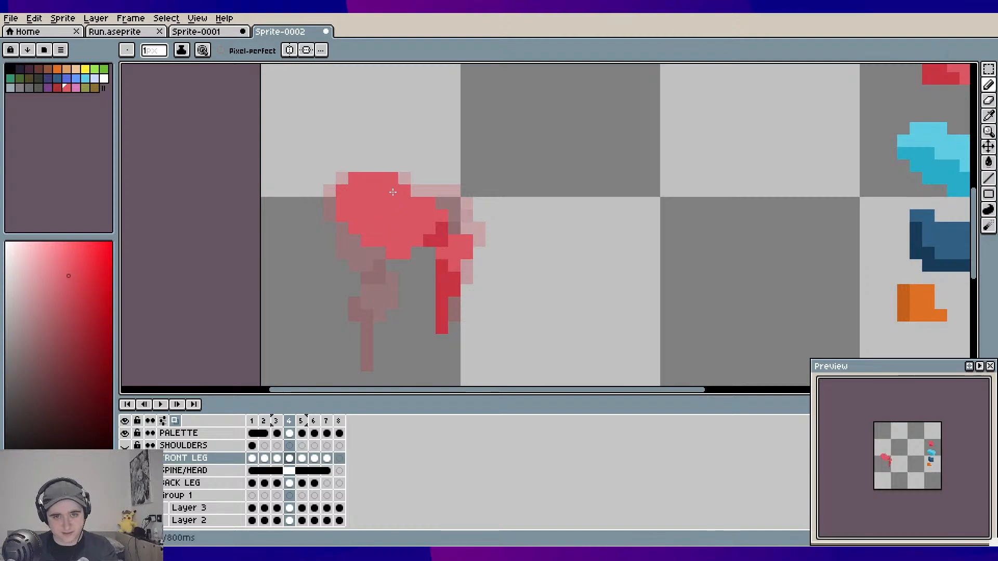
Fill the remaining spine-shaped gaps in the front thigh on FRONT LEG in frames 5, 6 and 7 with the leg's light red
key(Right)
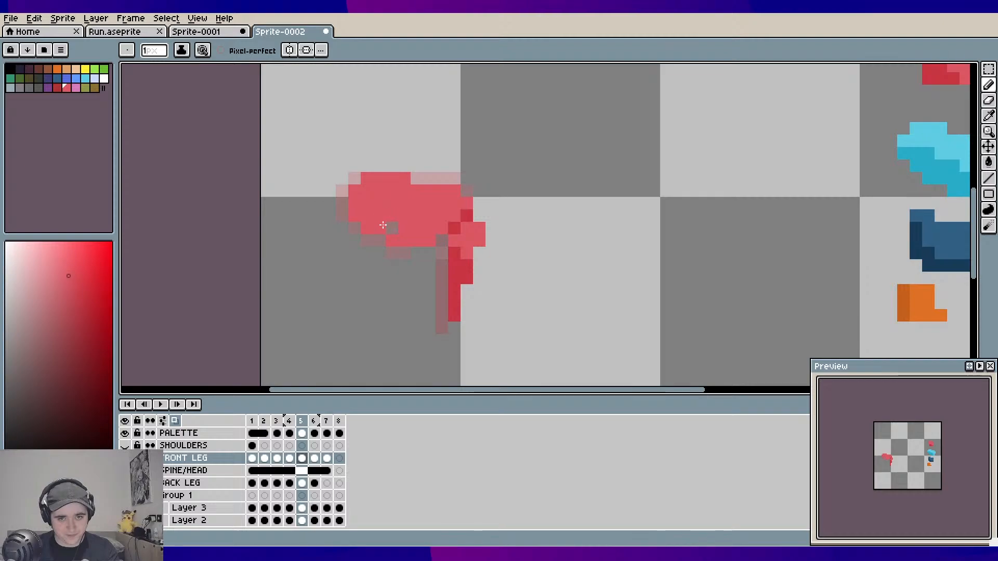
key(Right)
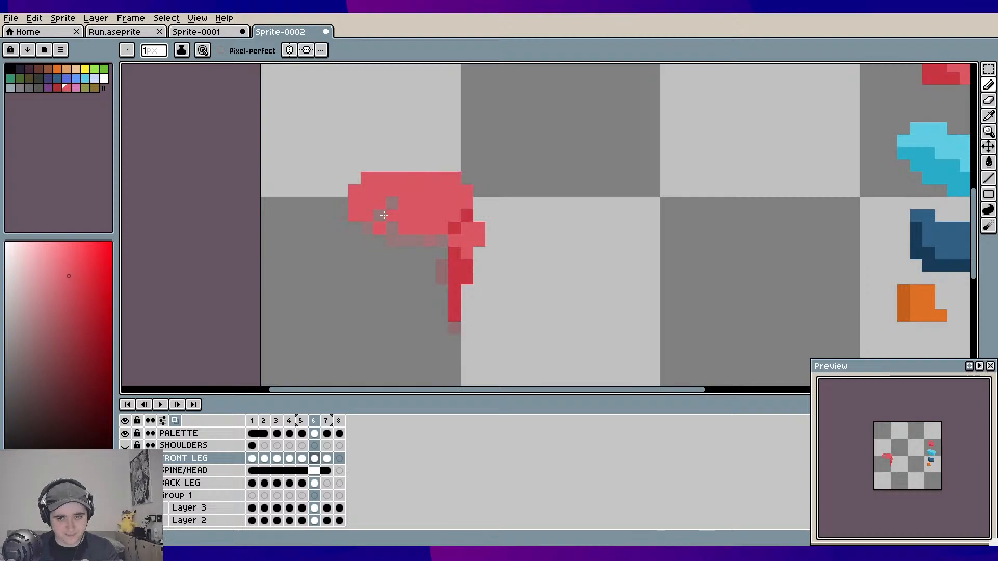
mouse_move(383, 214)
mouse_down()
mouse_move(391, 222)
mouse_move(380, 191)
mouse_up()
key(Right)
click(392, 178)
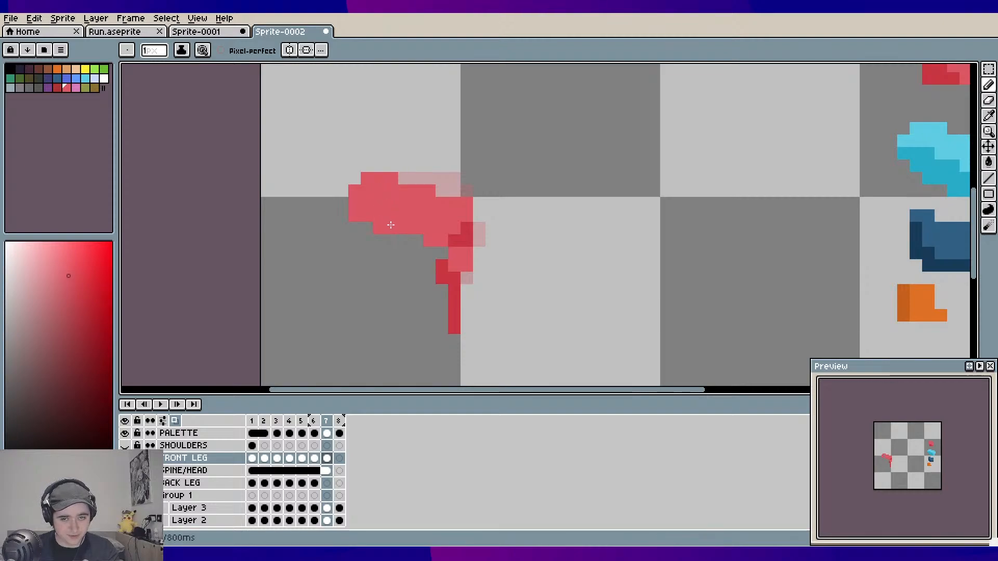
Check the repaired front leg on its own from frame 8 back to frame 1
key(Right)
key(Left)
key(Left)
key(Left)
key(Left)
key(Left)
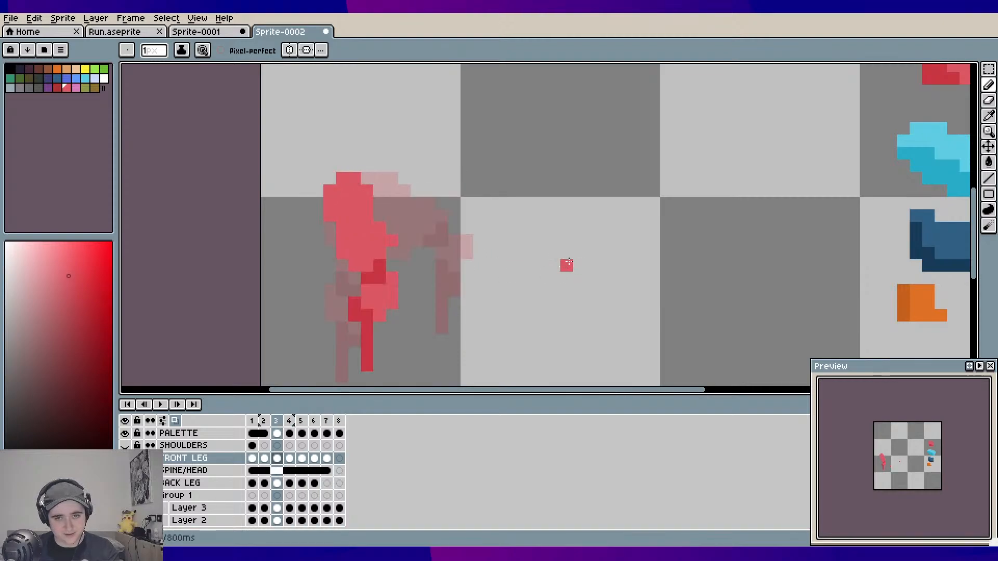
key(Left)
scroll(568, 263, down, 2)
key(Left)
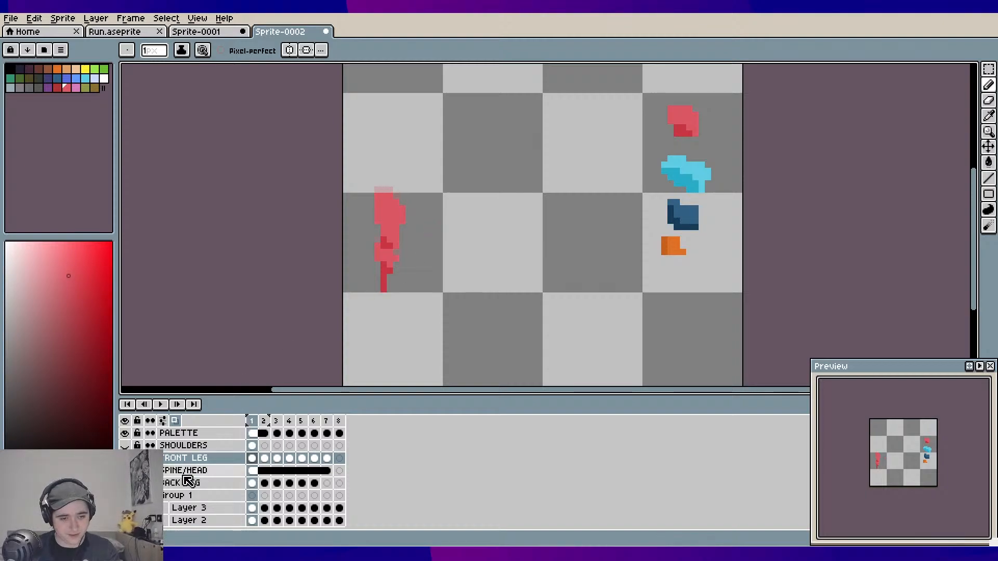
Show the SPINE/HEAD and BACK LEG layers again and turn off onion skinning
key(Right)
key(Right)
key(Right)
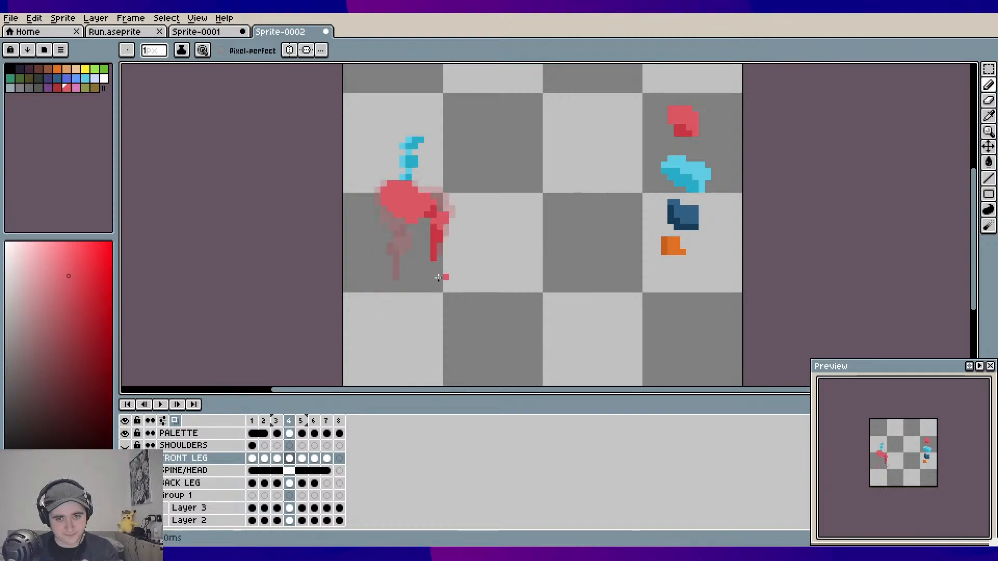
key(Left)
key(Left)
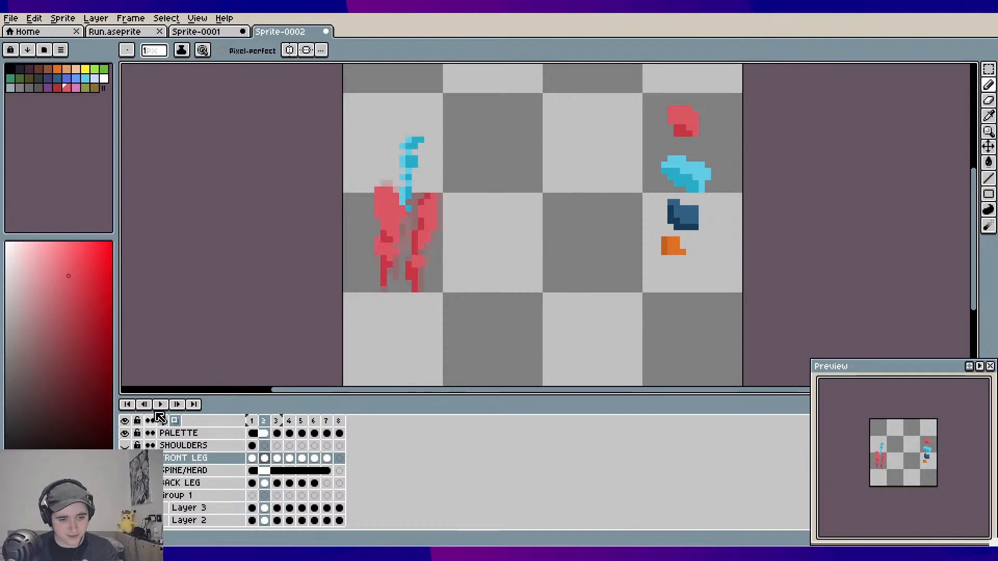
click(175, 421)
Compare how the spine sits against both legs in frames 1 to 4 without onion skinning
key(Left)
key(Right)
key(Right)
key(Right)
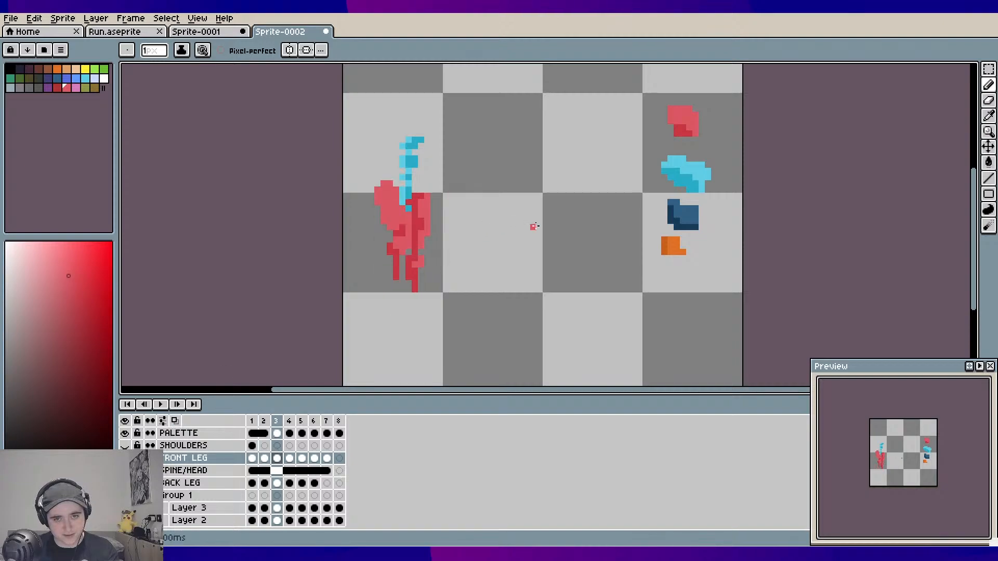
key(Left)
key(Left)
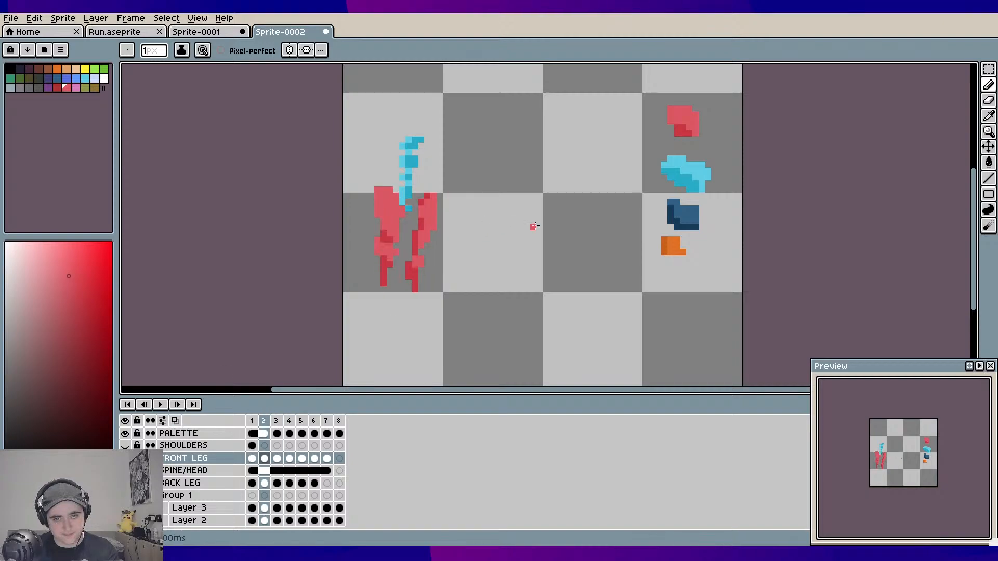
key(Right)
scroll(489, 216, up, 1)
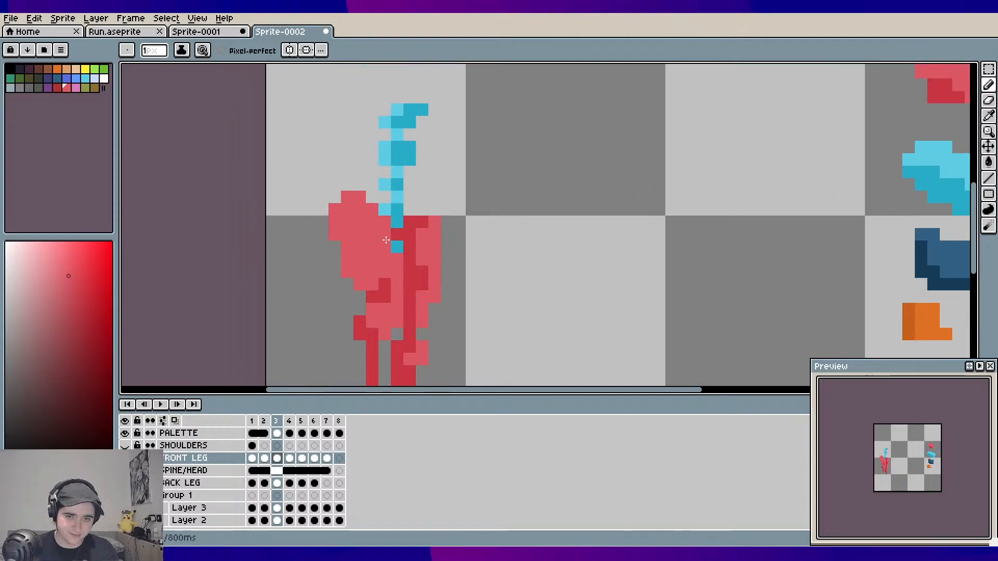
key(Right)
key(Left)
key(Left)
key(Right)
Examine the spine and leg poses in frames 5, 6 and 7
key(Right)
key(Right)
key(Right)
key(Right)
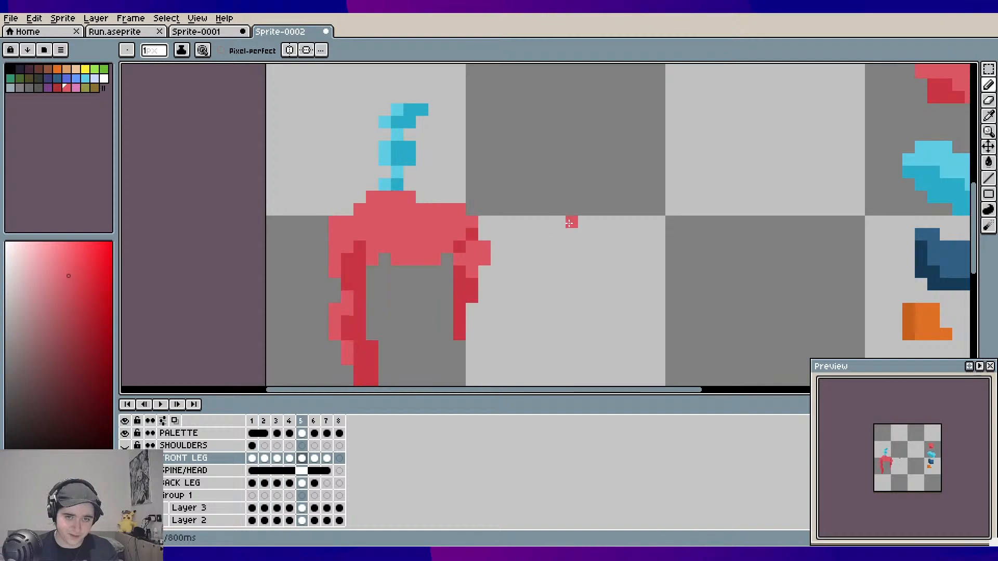
key(Right)
key(Right)
key(Left)
key(Left)
key(Left)
key(Right)
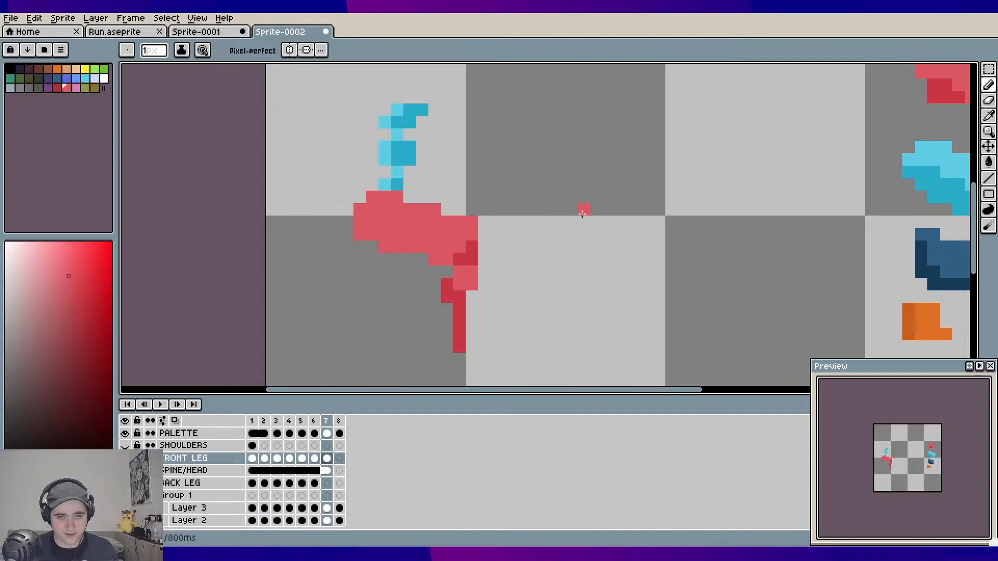
Review the whole figure from frame 7 back to frame 1, then forward to frame 4, for the turn of the upper body
scroll(577, 212, down, 1)
scroll(571, 210, down, 2)
key(Left)
key(Left)
key(Left)
key(Left)
key(Left)
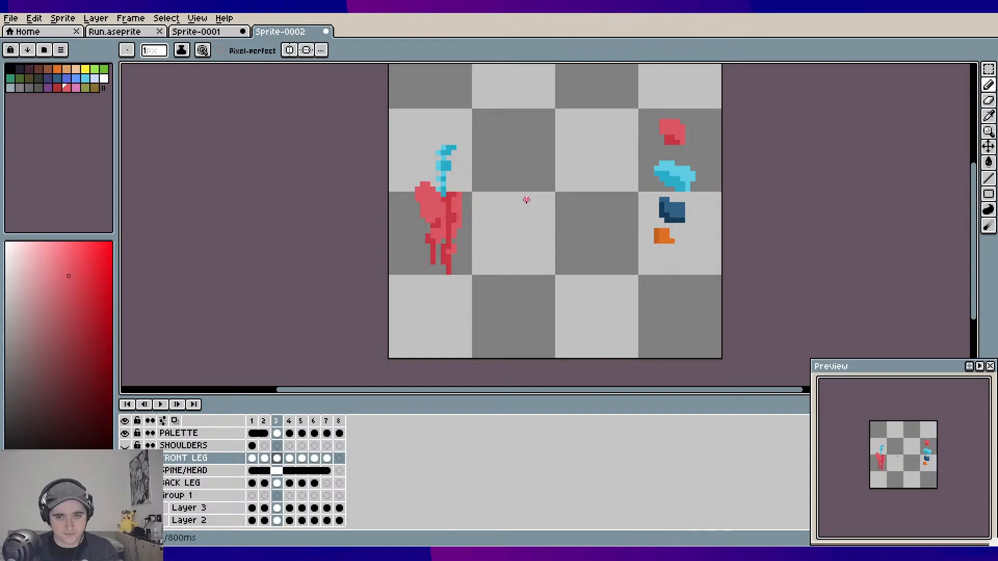
drag(526, 198, 489, 203)
key(Left)
key(Left)
key(Right)
key(Right)
key(Right)
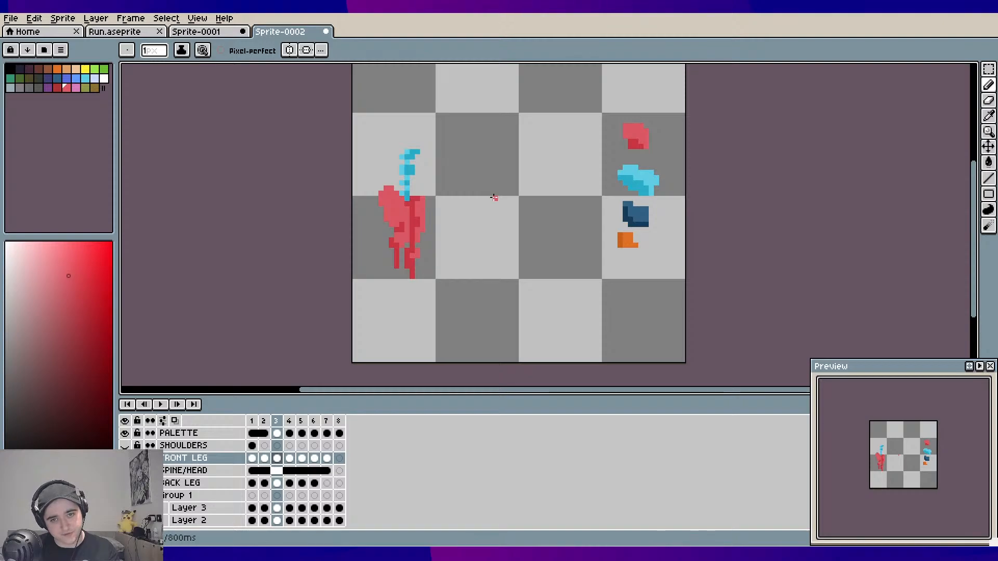
key(Right)
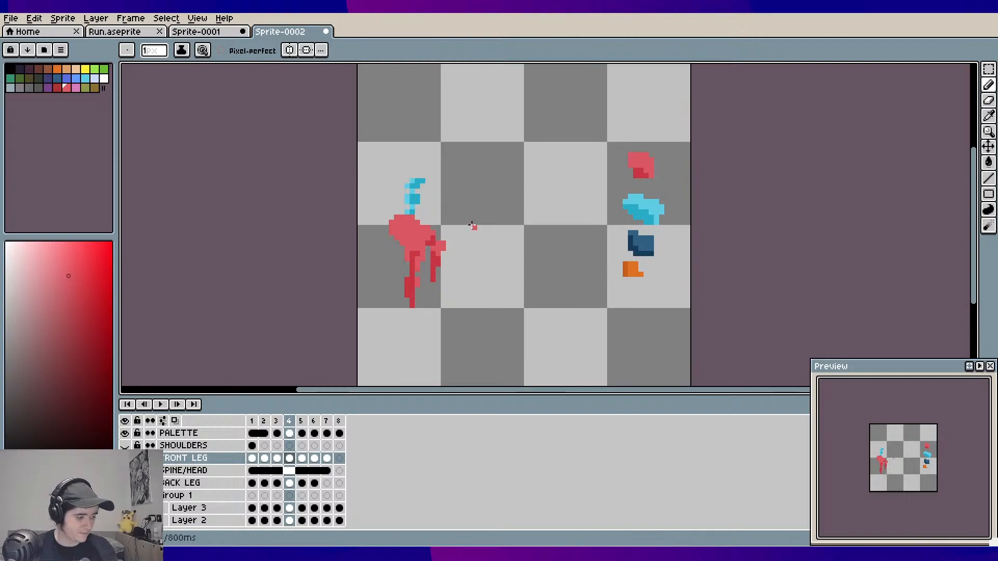
Unlink the SPINE/HEAD cel in frame 4 from the shared drawing
scroll(472, 223, up, 1)
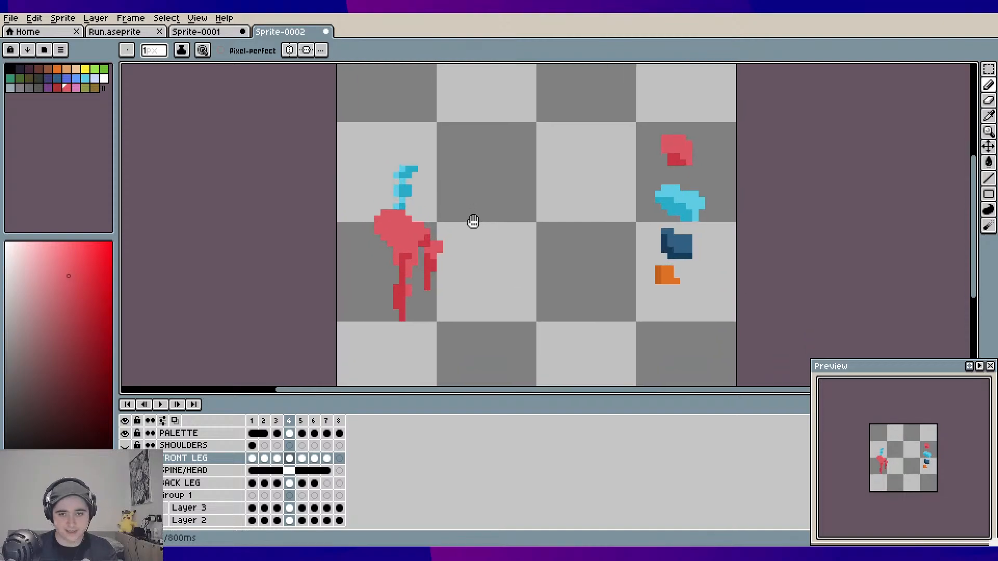
click(195, 470)
right_click(296, 477)
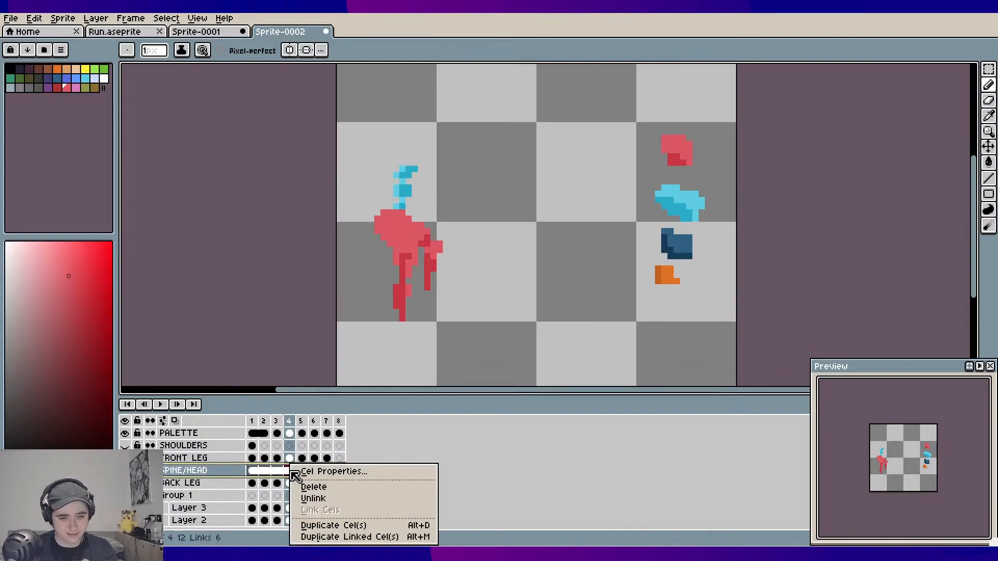
click(312, 498)
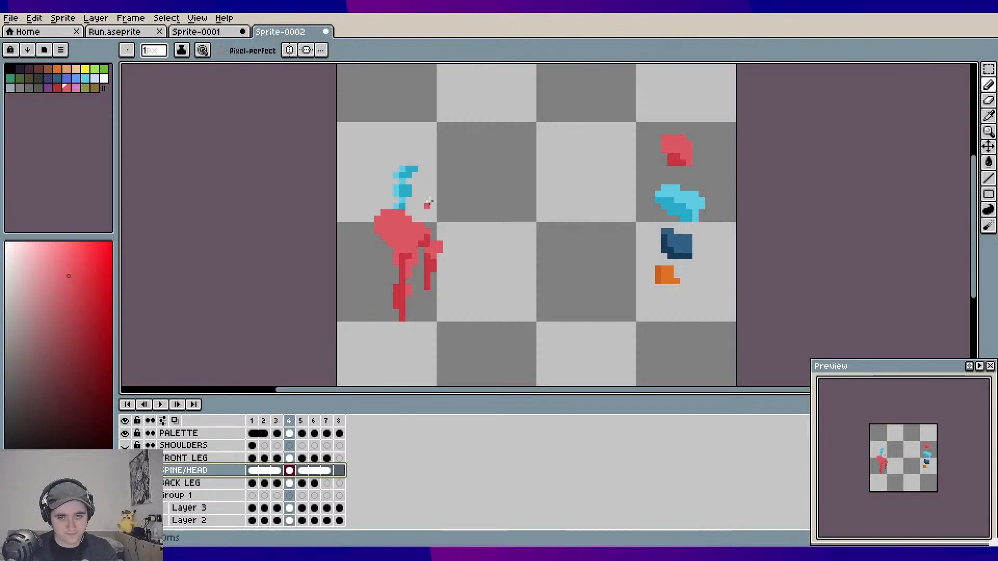
Hide FRONT LEG and narrow the frame 4 spine and head by erasing the outermost dark blue pixels at the chest and head
scroll(439, 200, up, 1)
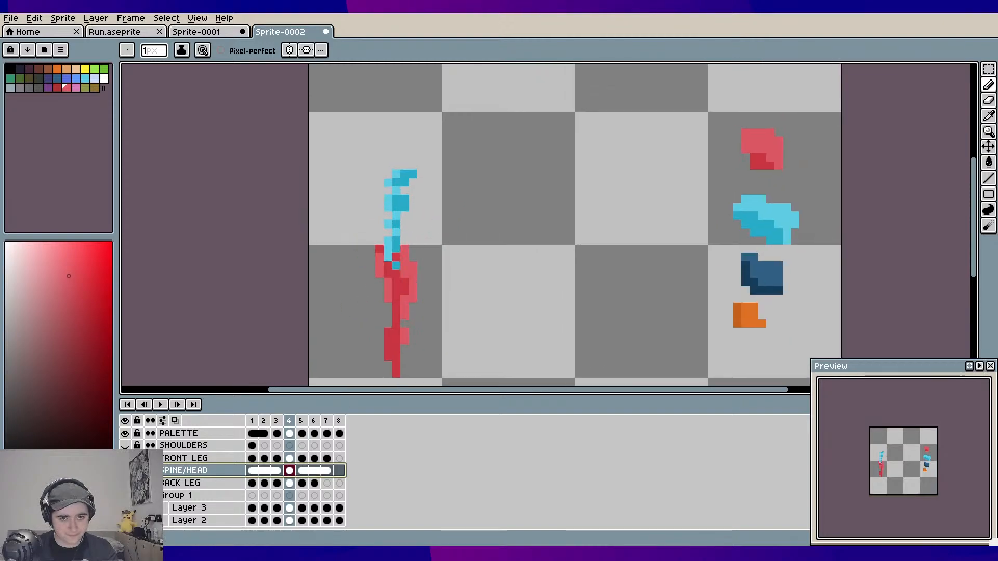
scroll(390, 244, up, 2)
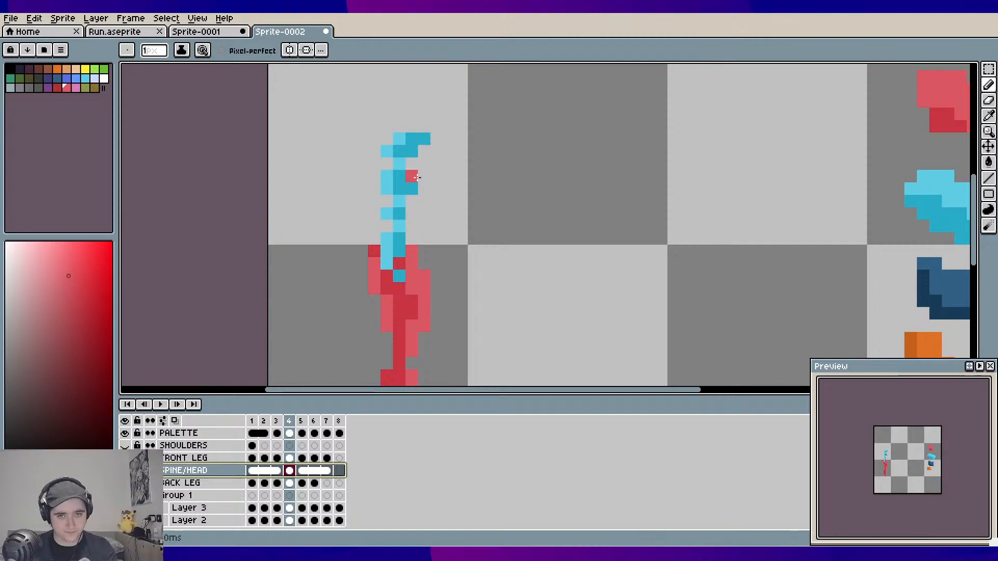
key(e)
drag(411, 177, 411, 189)
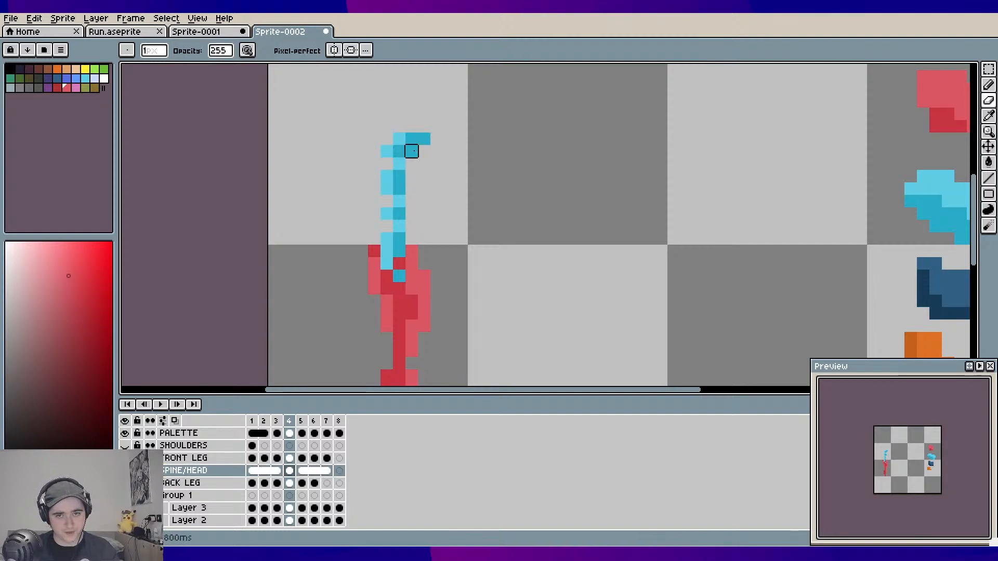
click(411, 151)
click(424, 139)
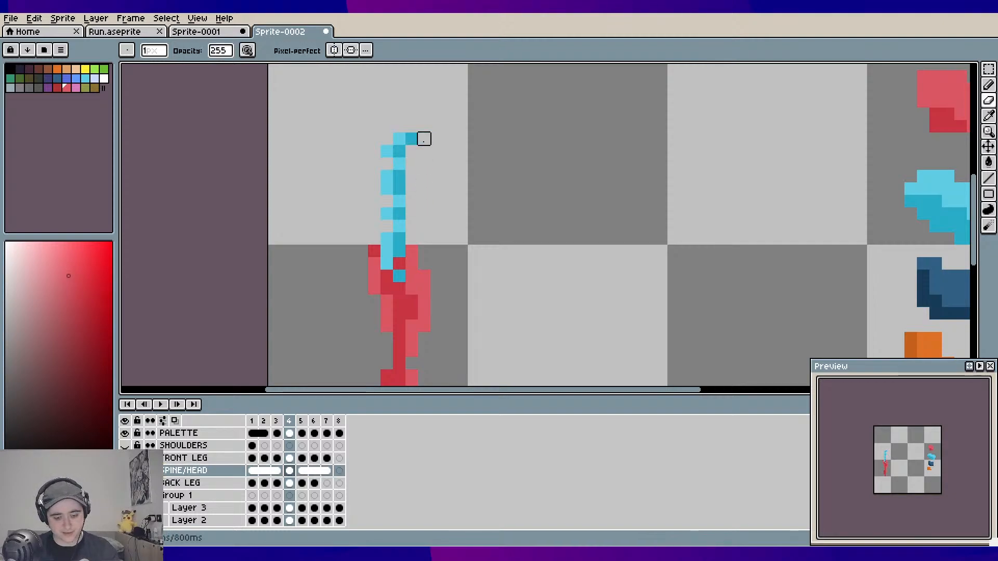
Try shifting the frame 4 spine and head one pixel to the right
key(v)
drag(413, 156, 416, 156)
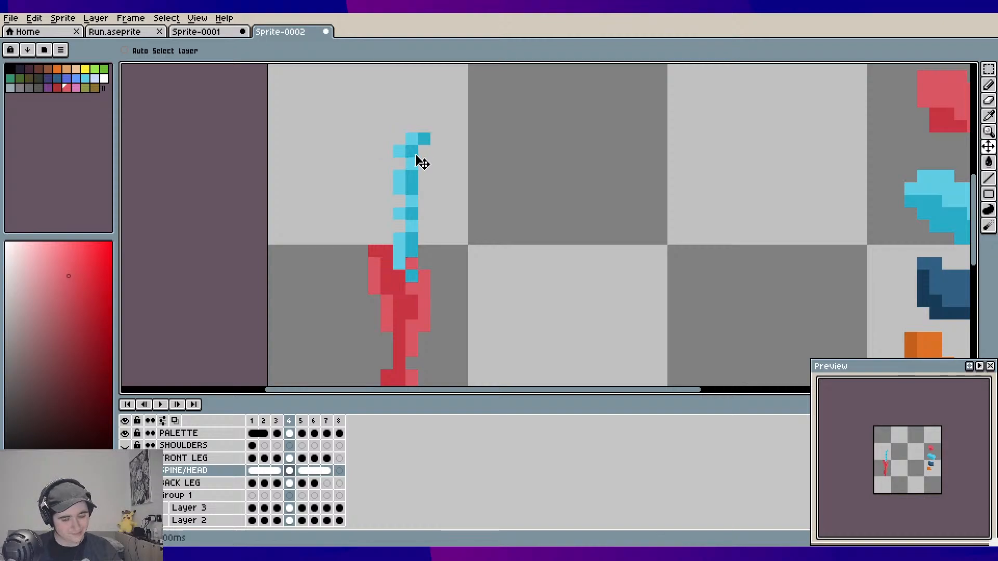
key(b)
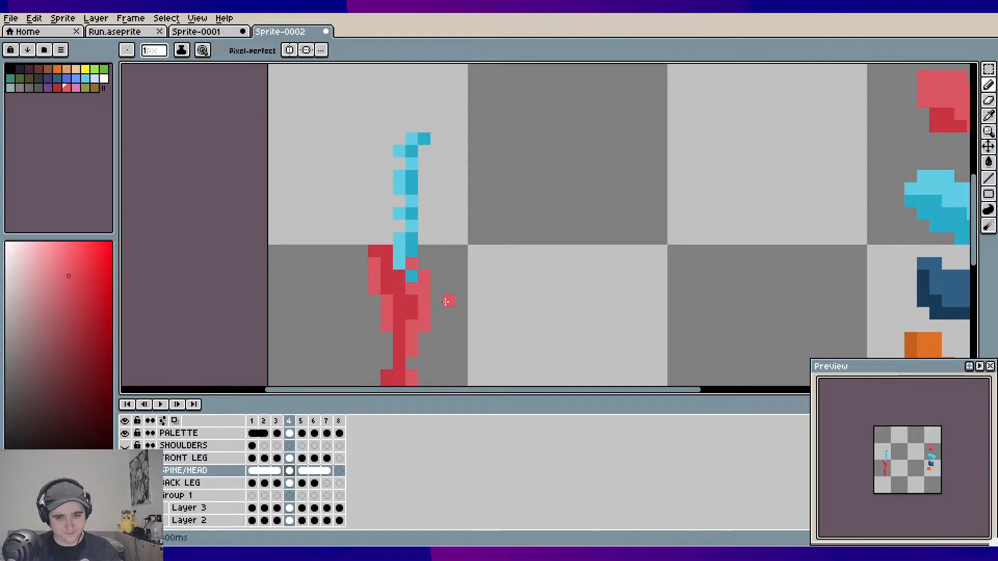
Show the FRONT LEG layer again and compare the figure in frames 3 and 4
click(125, 458)
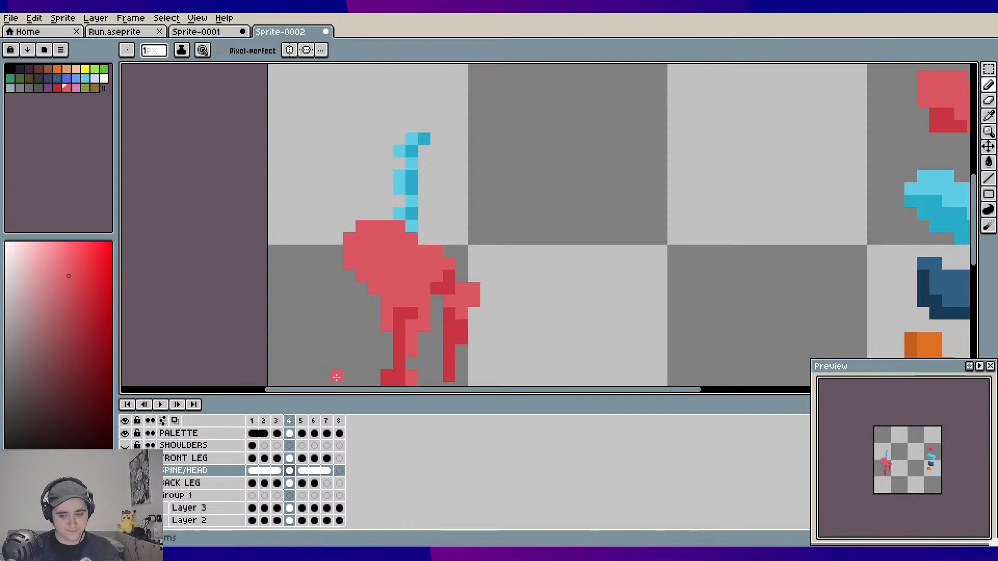
key(Left)
key(Right)
key(Left)
key(Right)
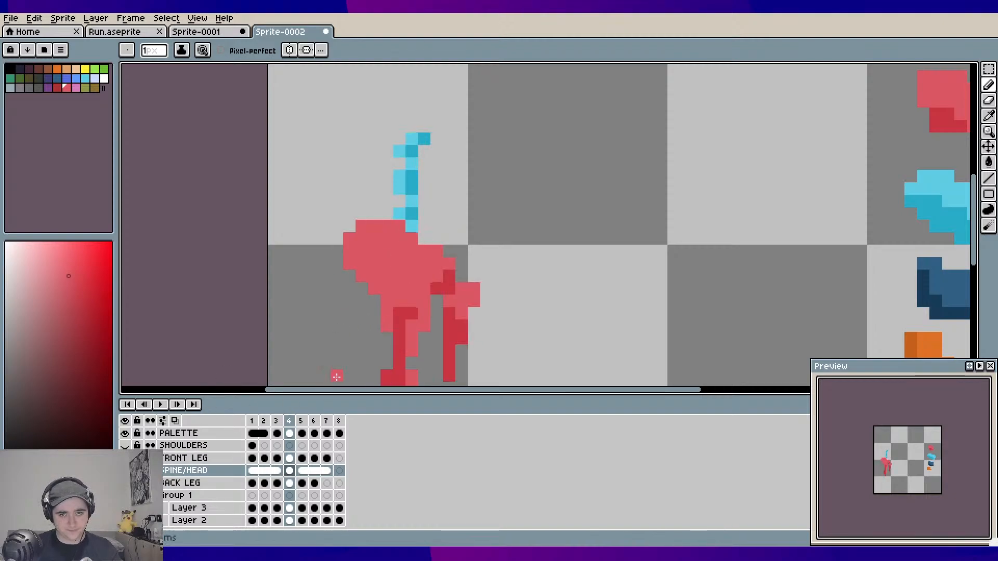
Try recolouring the dark middle pixels of the frame 5 spine and head with the spine's light blue, and play the animation
key(Right)
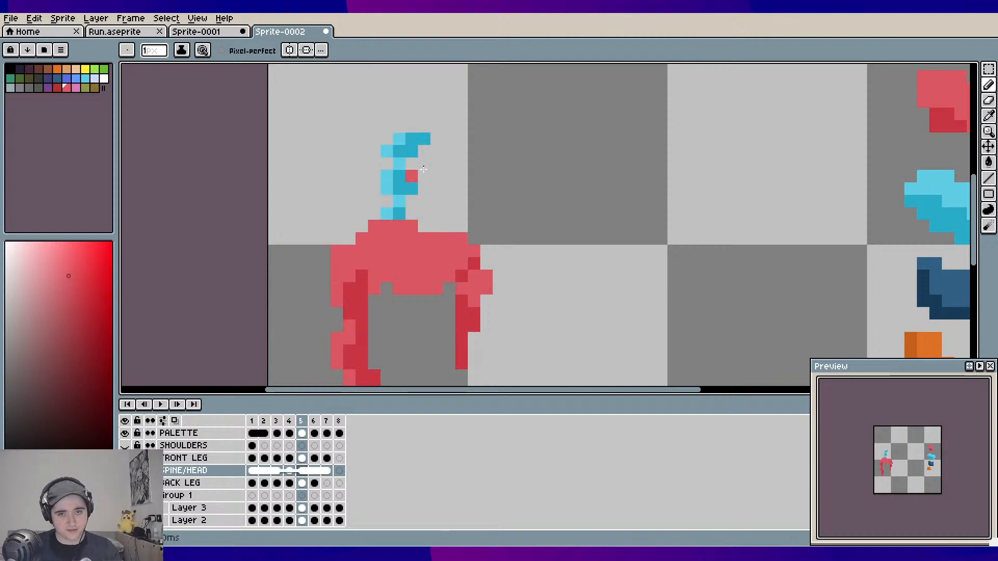
scroll(412, 176, up, 1)
alt+click(395, 202)
click(397, 214)
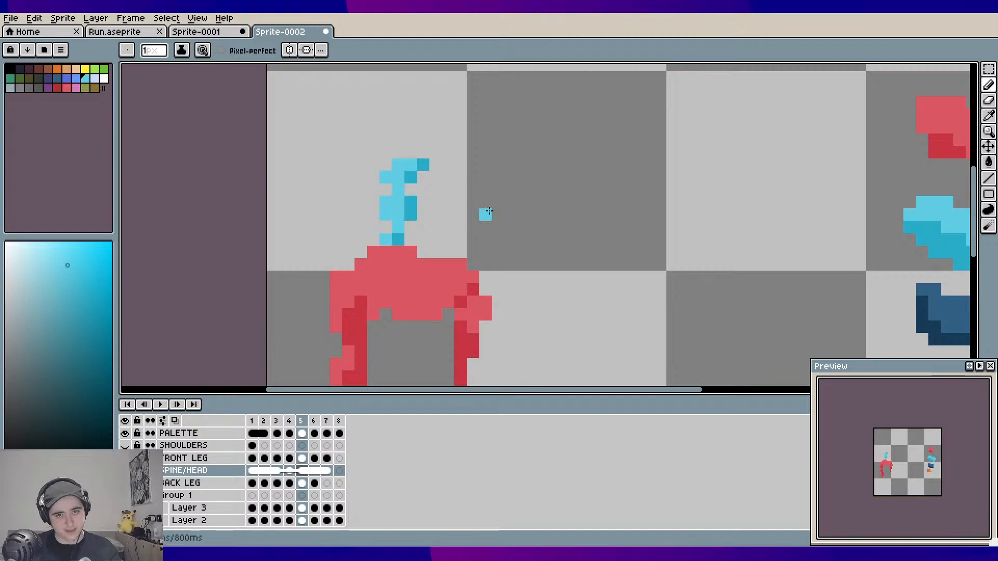
scroll(478, 197, down, 1)
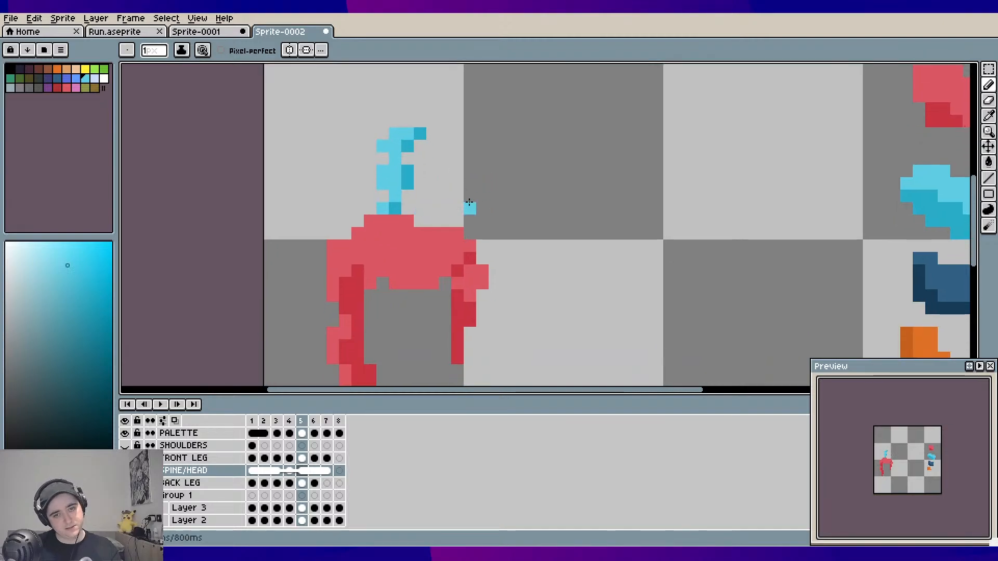
key(Return)
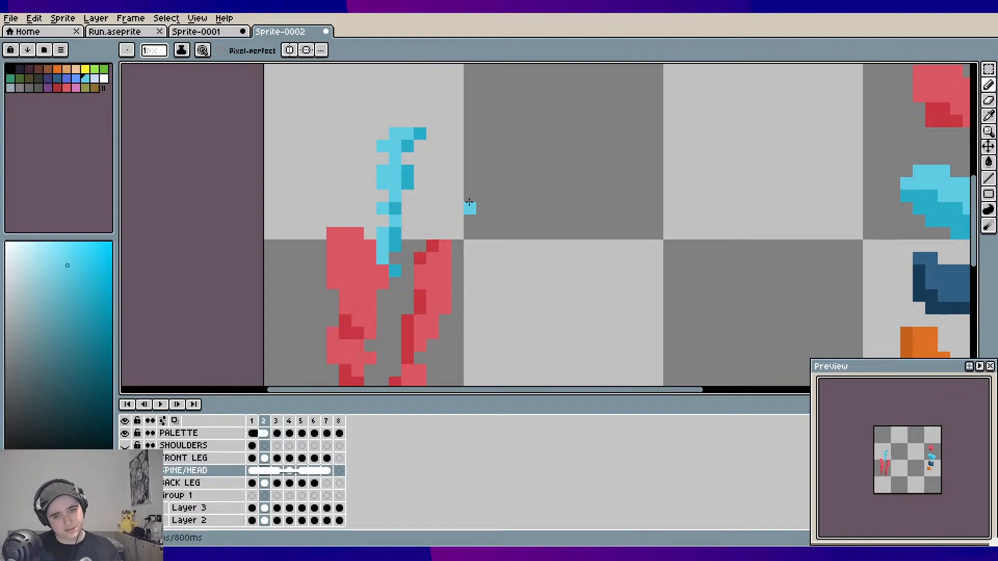
Undo the light blue recolouring of the spine and the one-pixel shift of the frame 4 spine
key(ctrl+z)
key(v)
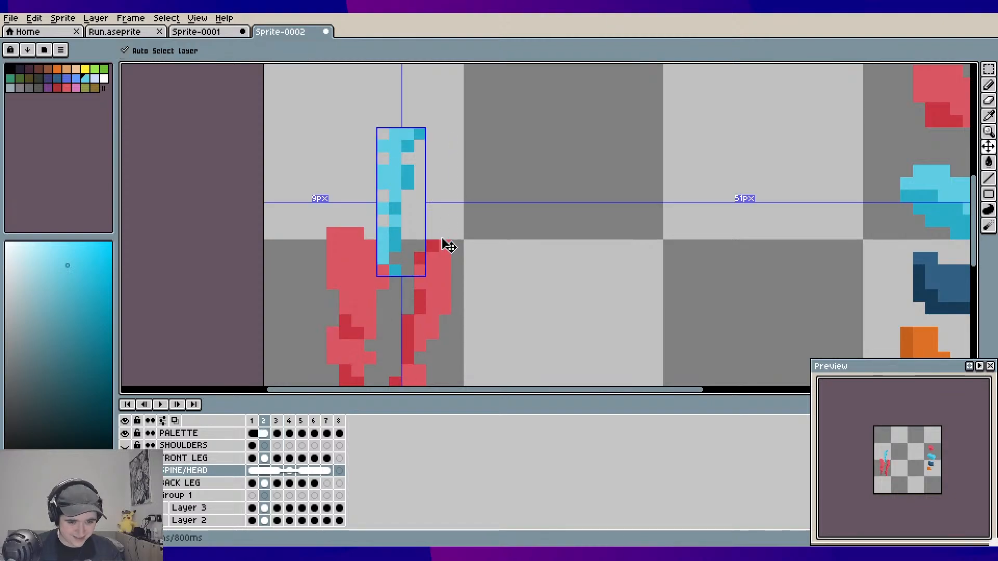
key(Return)
key(ctrl+z)
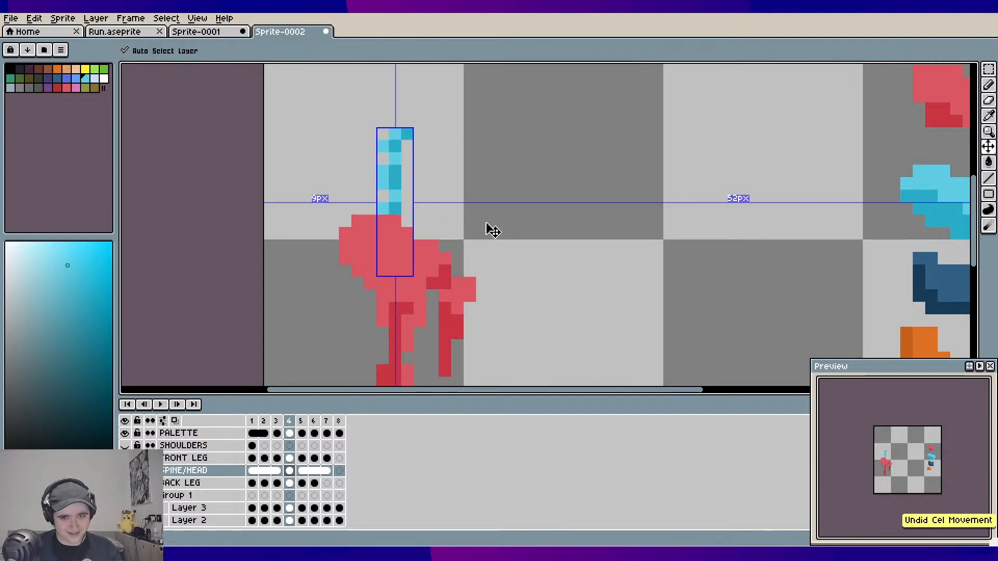
Unlink the SPINE/HEAD cels in frames 5 to 7 from the shared drawing and link them to each other
key(b)
key(Left)
drag(305, 475, 328, 470)
right_click(317, 470)
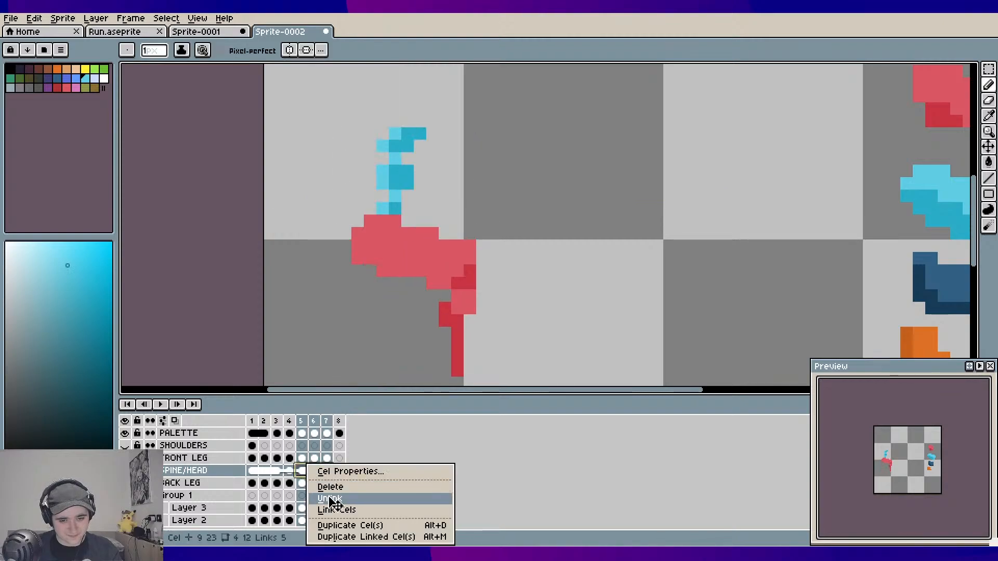
click(331, 499)
right_click(303, 470)
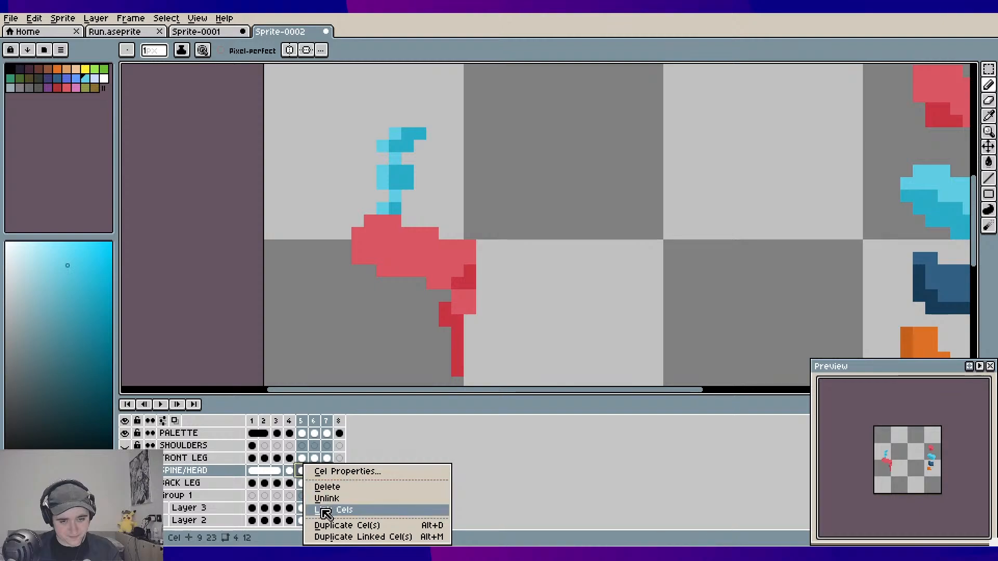
click(325, 511)
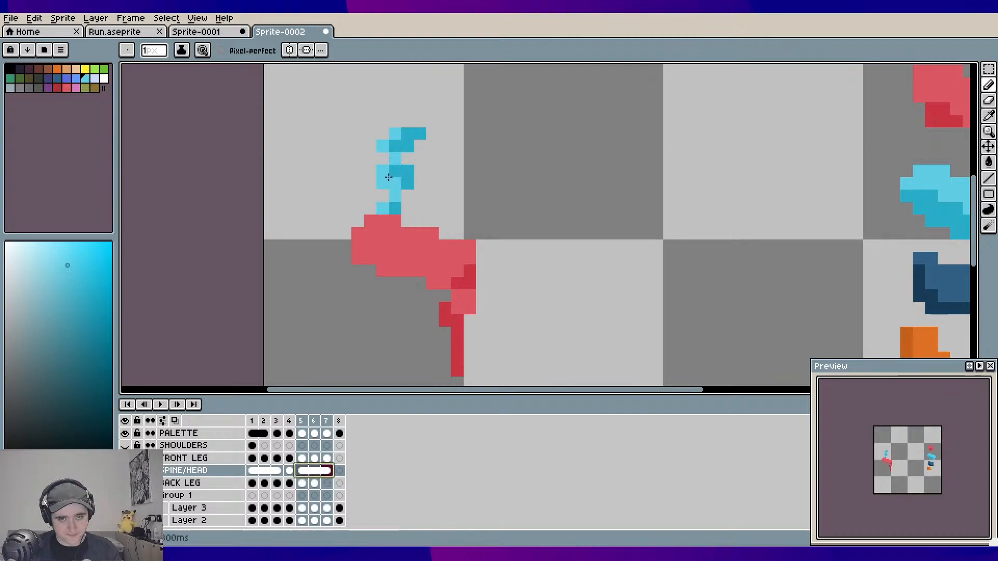
Play the run animation to check the relinked spine, stop on frame 5 and make FRONT LEG the active layer
key(Return)
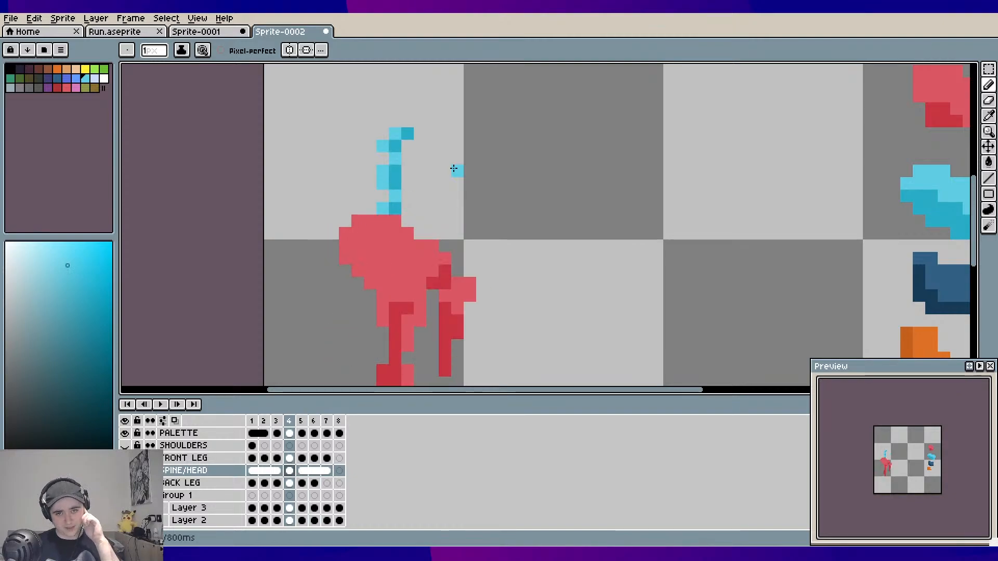
scroll(453, 165, down, 1)
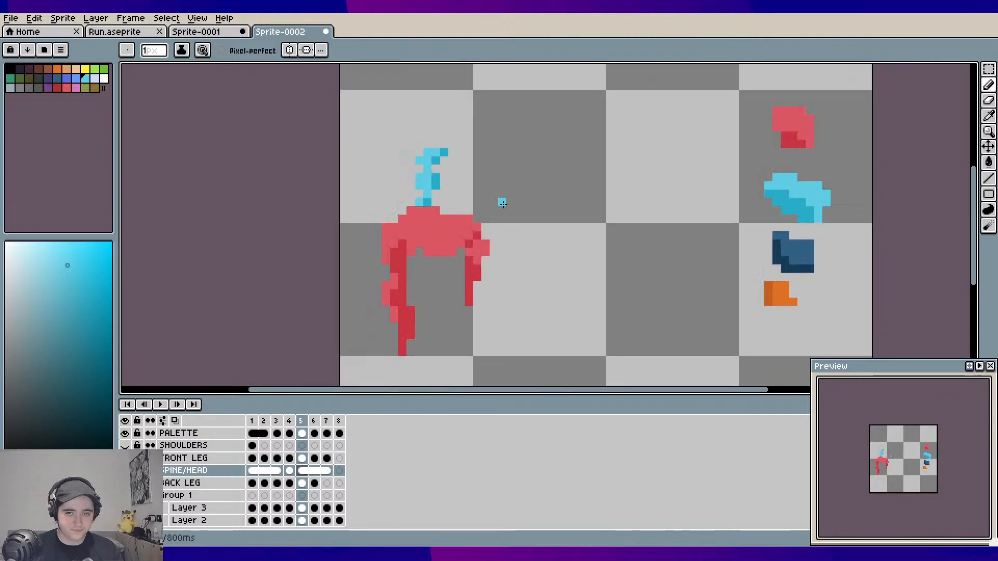
click(185, 484)
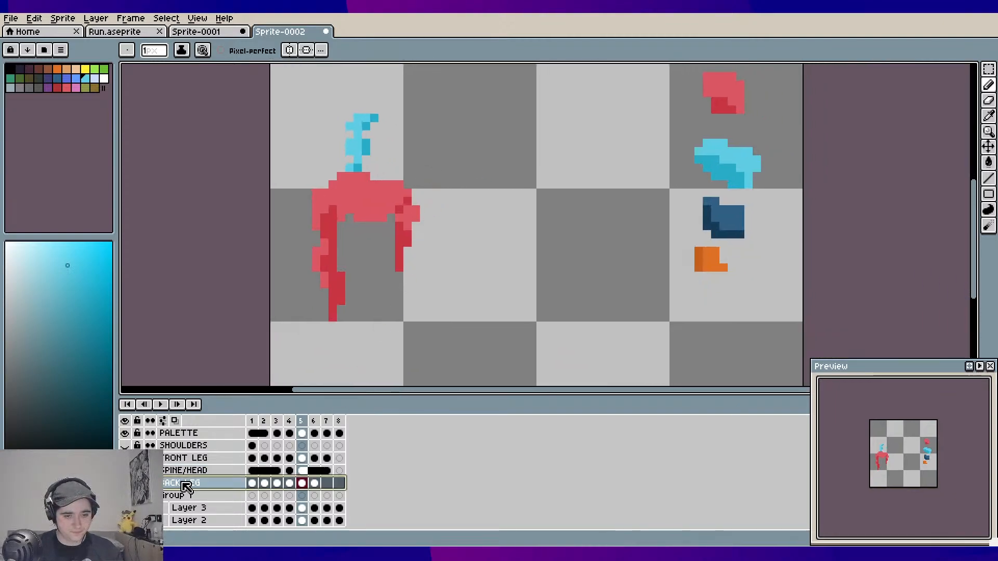
key(Up)
key(Up)
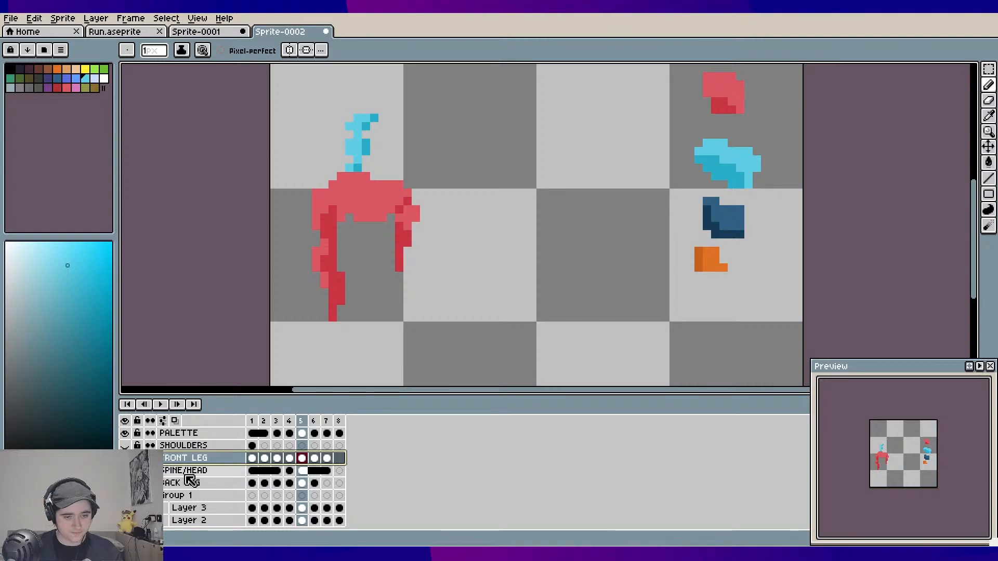
scroll(399, 232, down, 1)
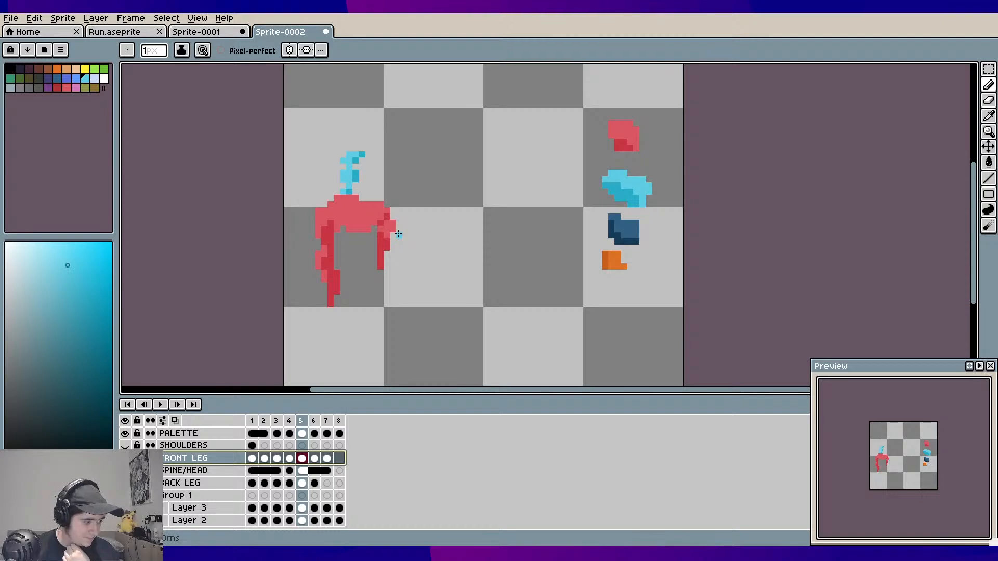
Step back and forth through frames 4 to 7 to compare the leg and spine poses
key(Left)
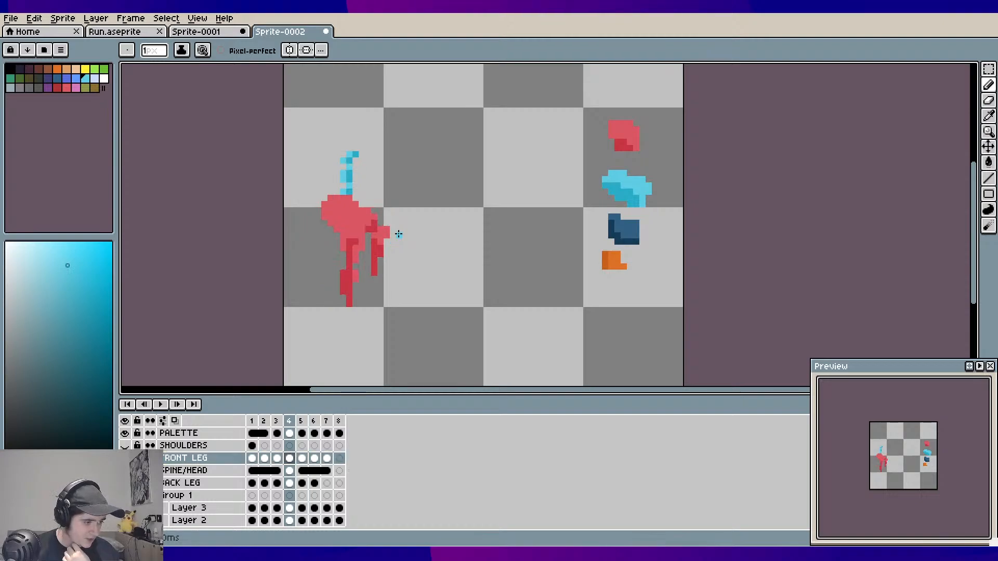
key(Right)
key(Right)
key(Left)
key(Right)
key(Right)
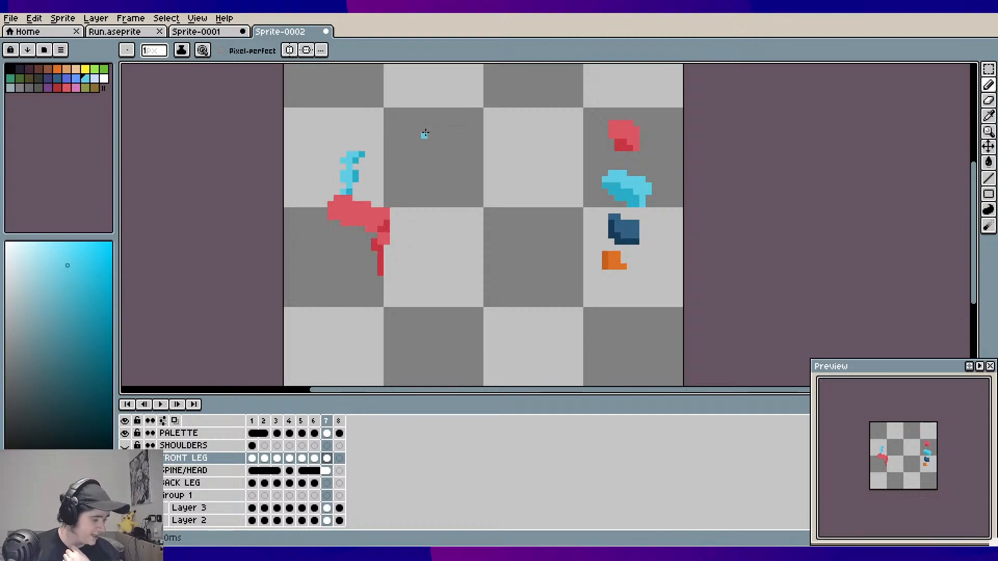
Return to frame 1 and switch to the Sprite-0001 document to examine the complete reference character
click(251, 420)
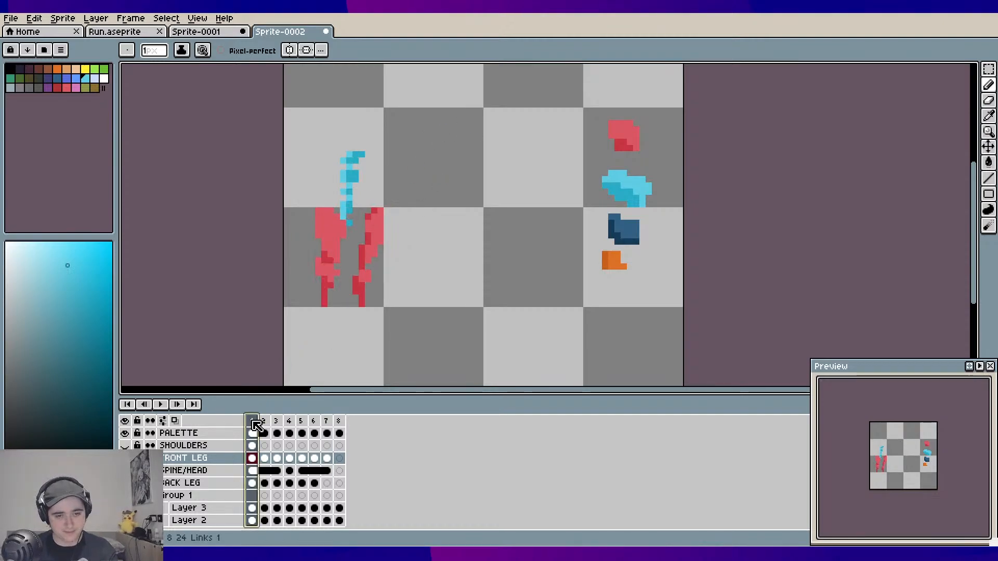
scroll(412, 245, down, 1)
drag(412, 244, 391, 253)
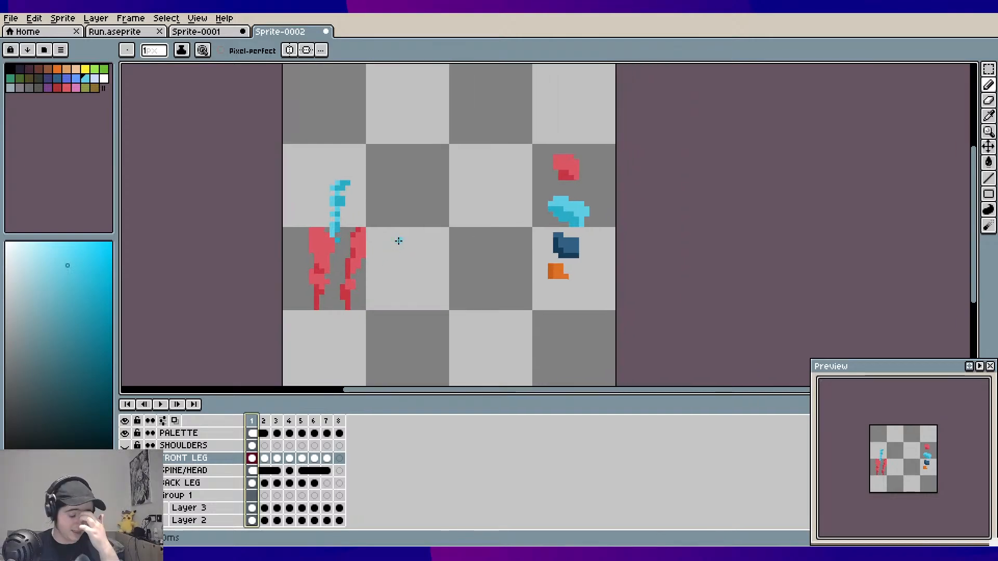
click(218, 32)
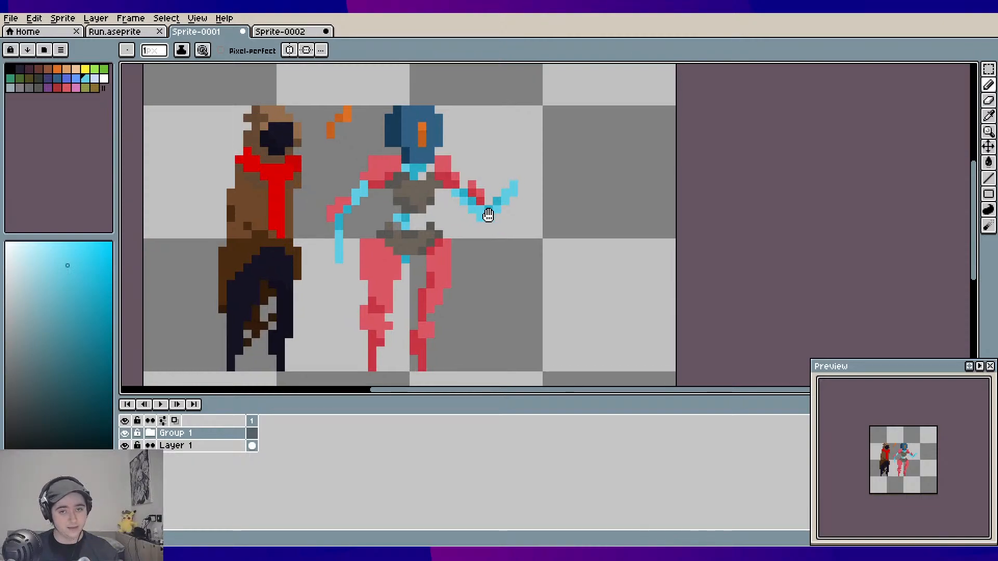
drag(485, 212, 500, 209)
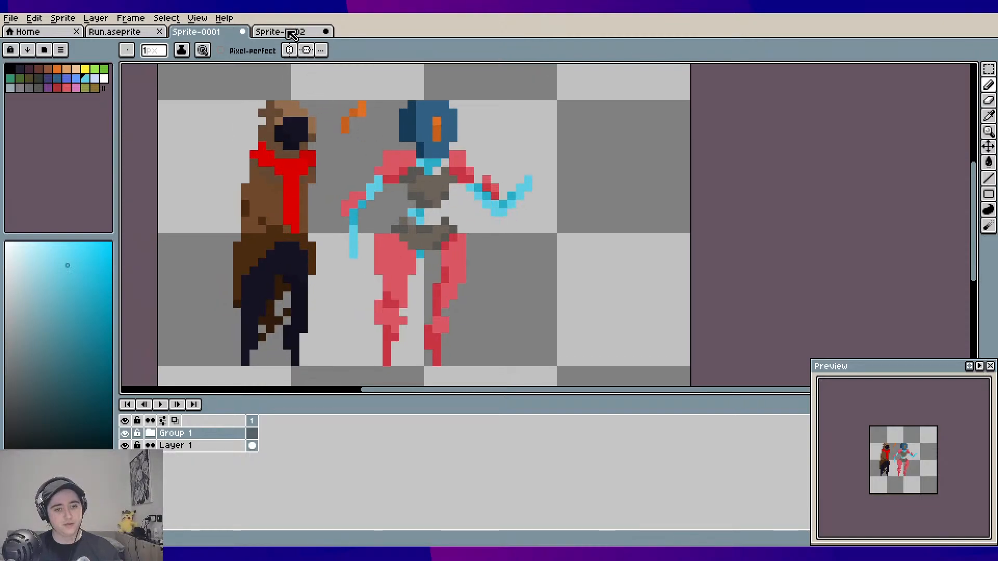